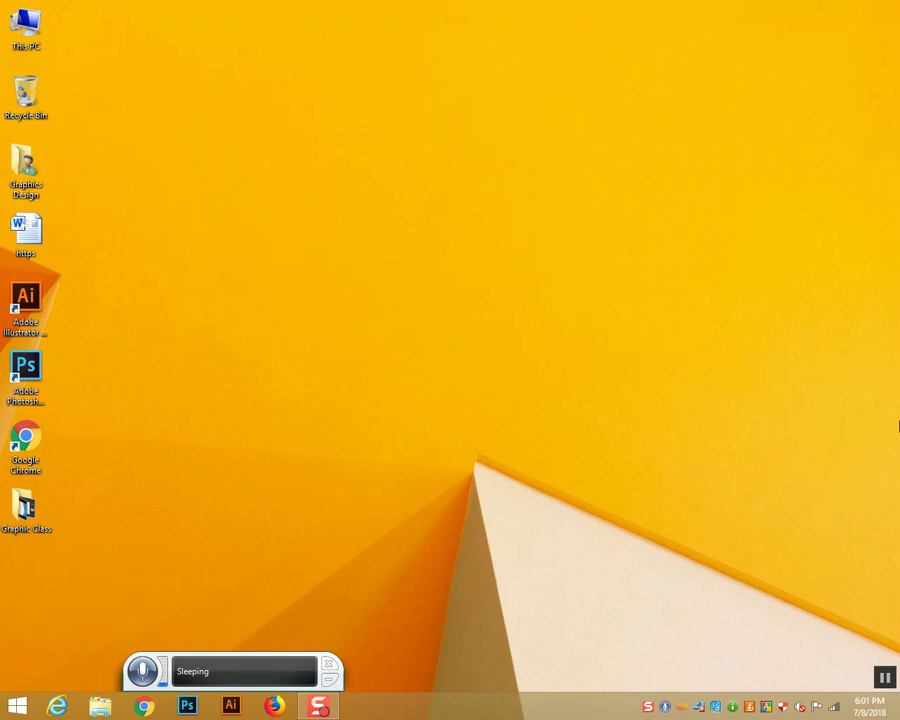
Step: Switch to Adobe Illustrator and create a new A4 document measured in inches
left_click(229, 707)
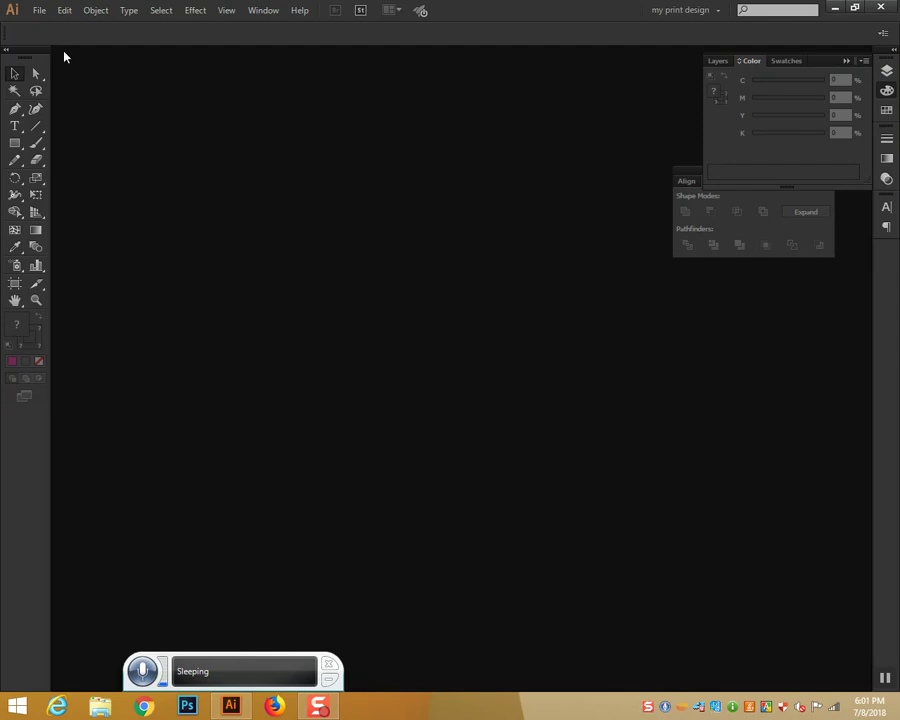
left_click(40, 11)
left_click(64, 27)
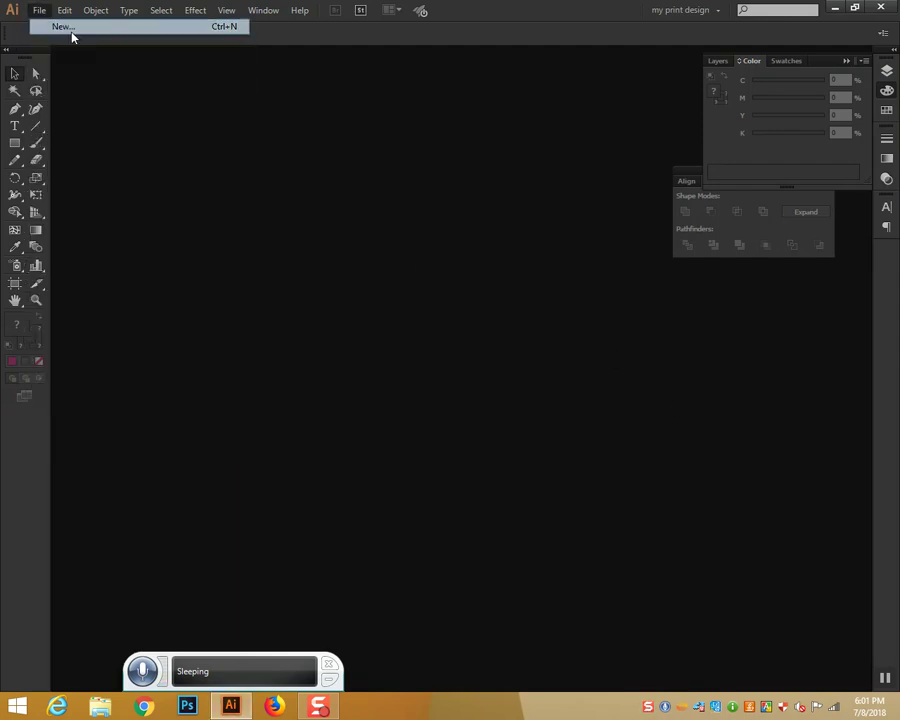
left_click(418, 215)
left_click(419, 296)
left_click(520, 240)
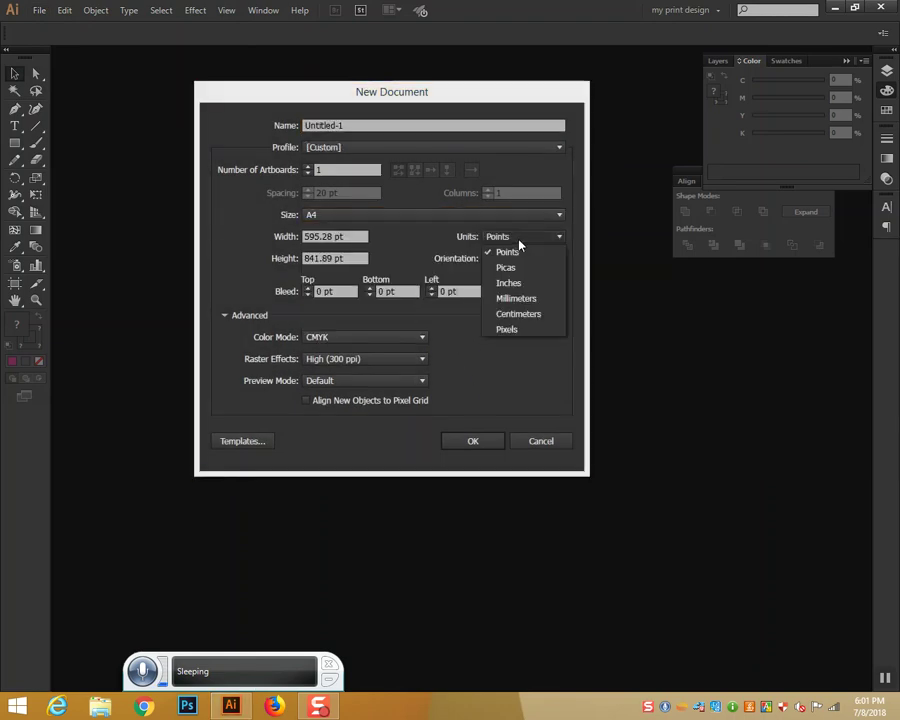
left_click(522, 284)
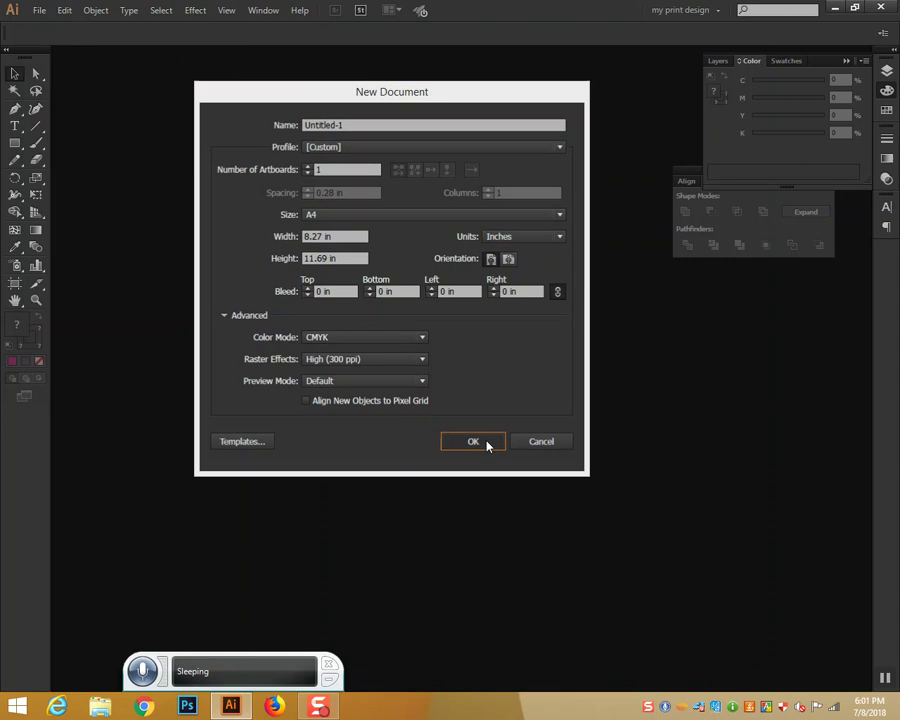
left_click(486, 445)
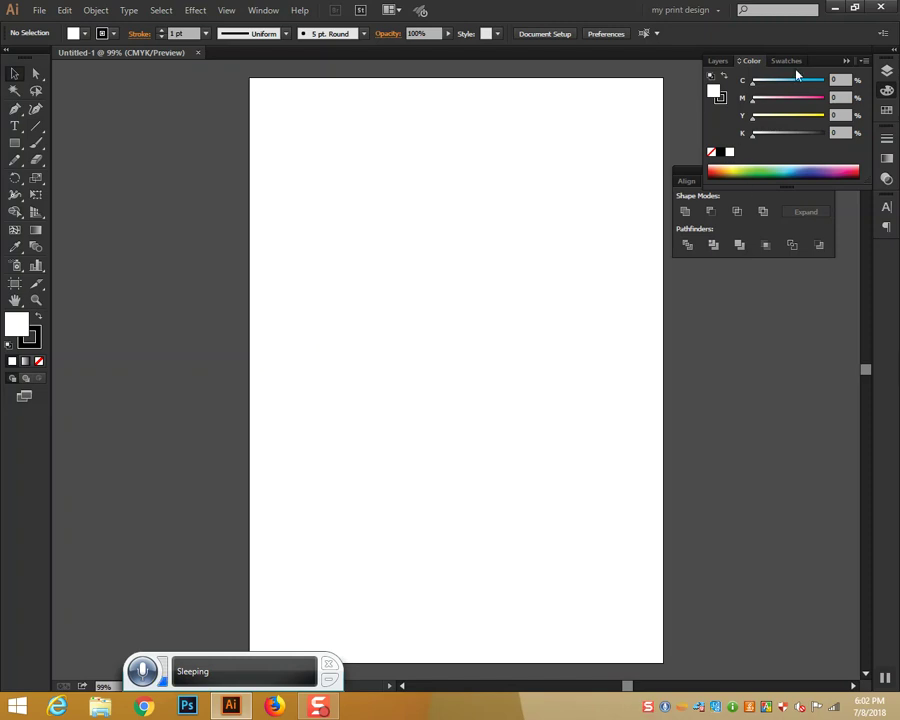
Step: Load the GD-58 workspace and dock the floating Gradient and Pathfinder panels with the Transform panel
left_click(708, 12)
left_click(710, 30)
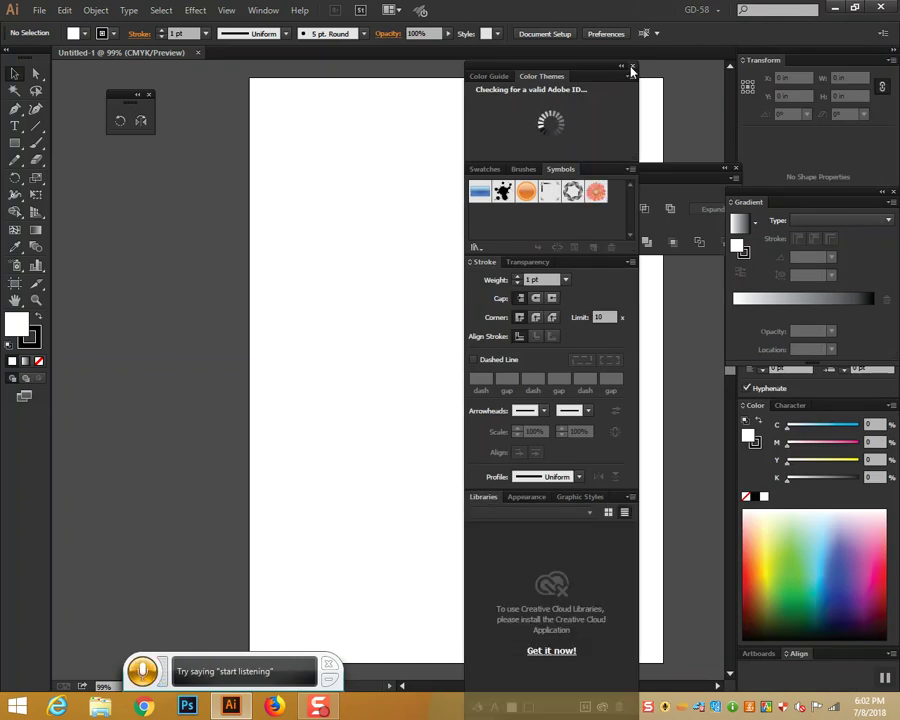
left_click_drag(674, 179, 838, 62)
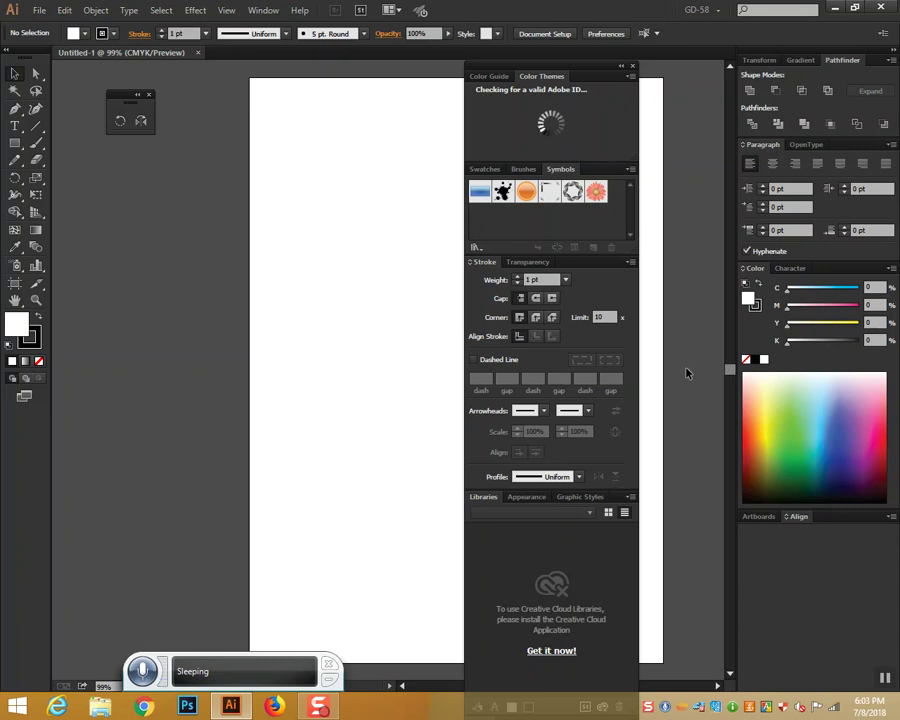
Step: Detach and close the Stroke panel, and close the remaining floating panel group covering the artboard
mouse_move(484, 262)
left_mouse_down()
mouse_move(354, 279)
mouse_move(307, 267)
left_mouse_up()
left_click(445, 265)
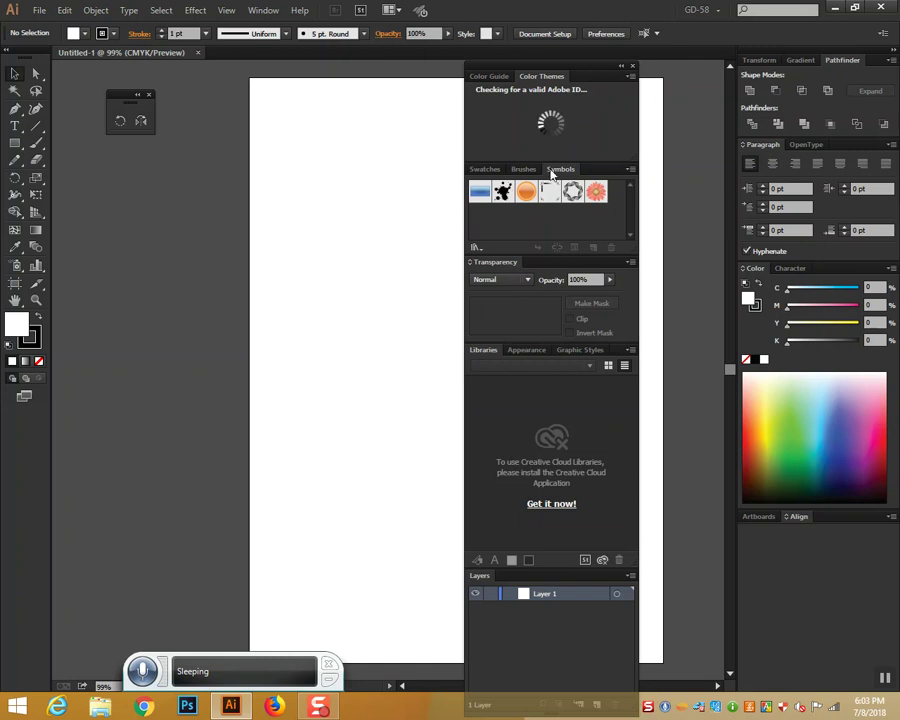
left_click(631, 67)
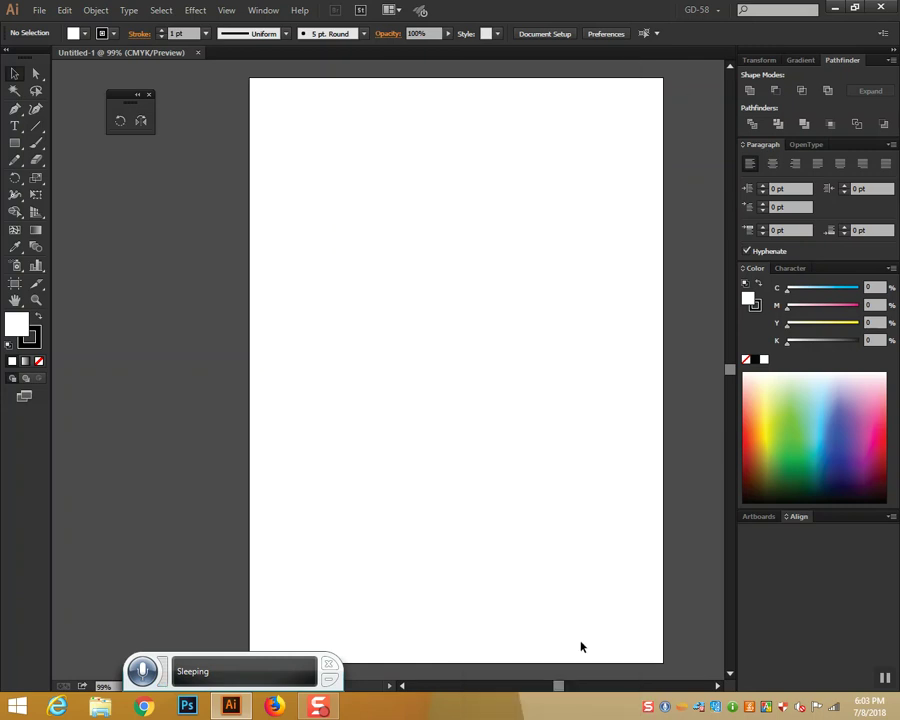
Step: Draw a large, nearly square rectangle in the middle of the artboard
left_click_drag(557, 484, 508, 470)
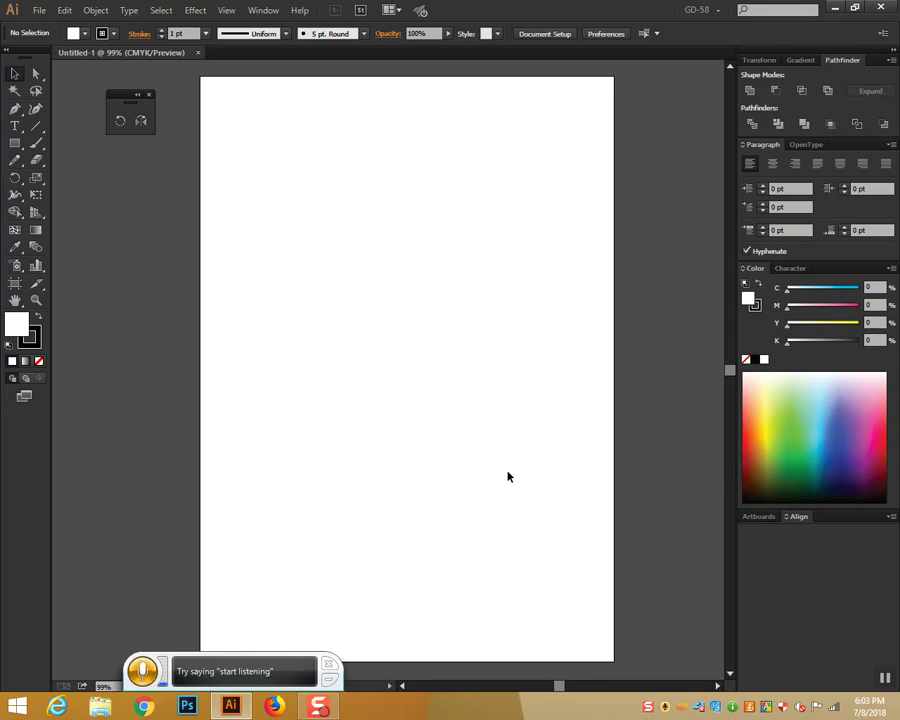
key("ctrl+minus")
key("ctrl+plus")
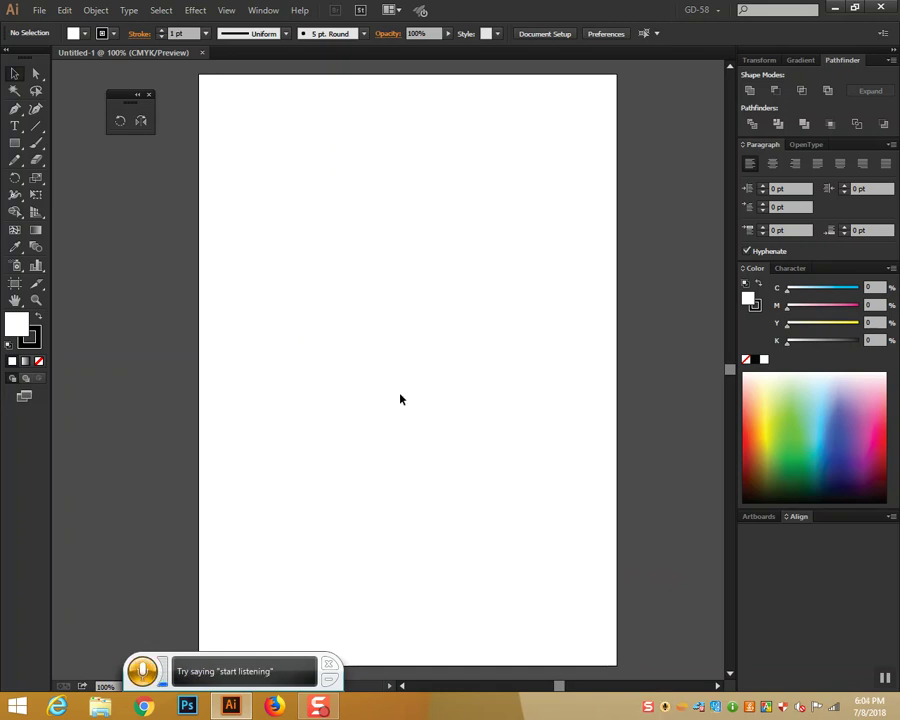
scroll(400, 399, "up", 1)
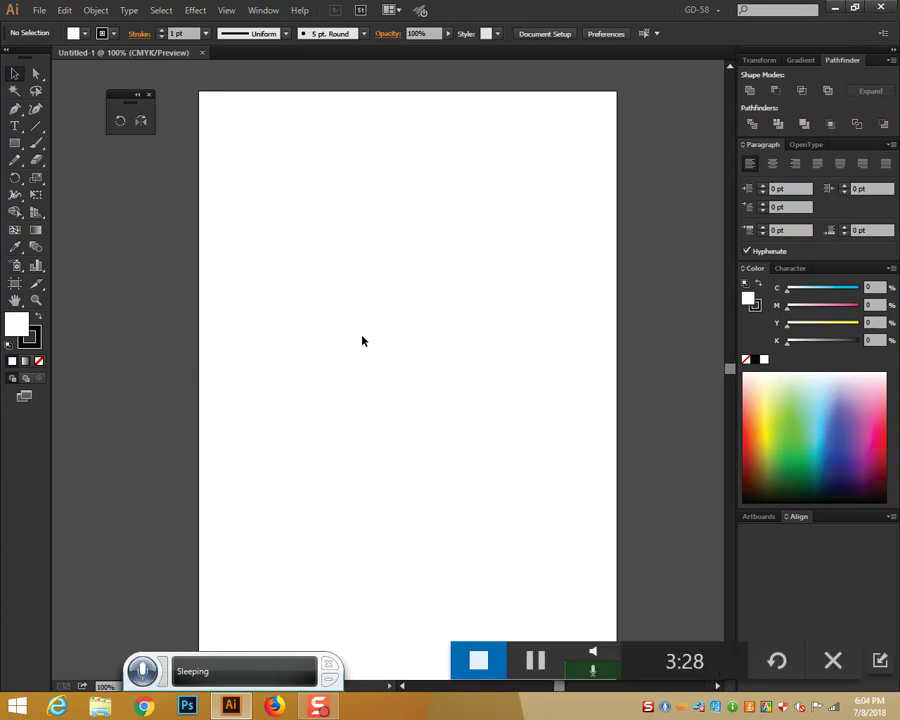
left_click(13, 146)
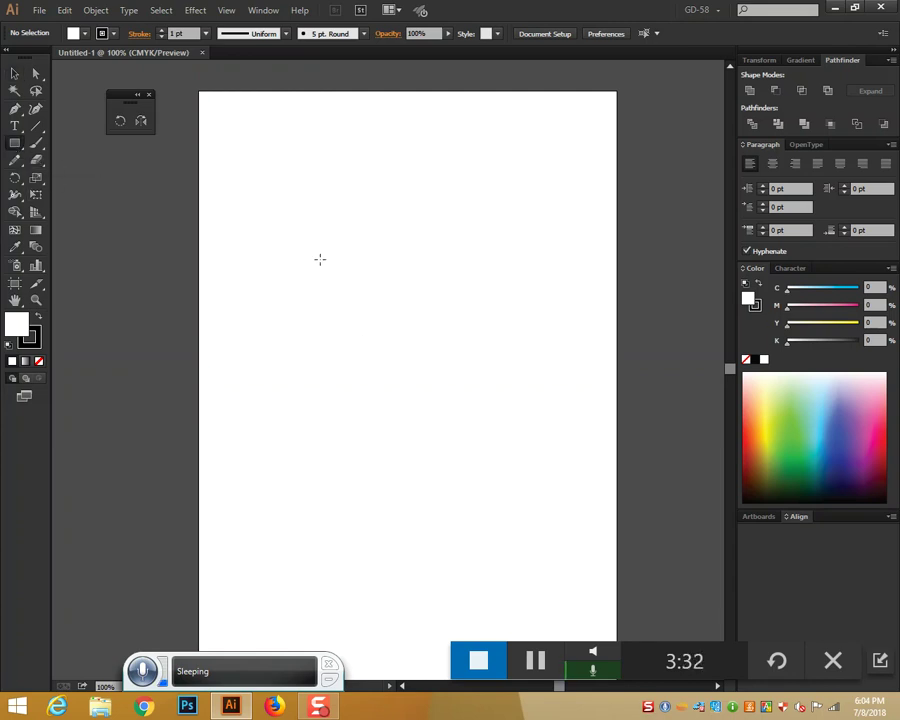
mouse_move(293, 250)
left_mouse_down()
mouse_move(472, 444)
mouse_move(561, 515)
left_mouse_up()
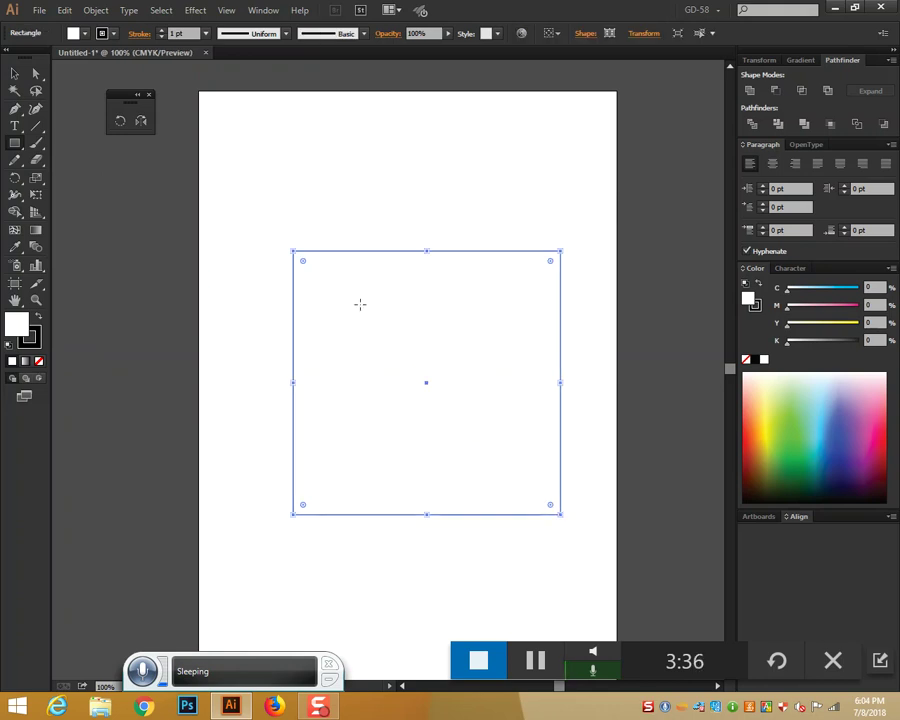
Step: Give the rectangle a 9 pt stroke and a light blue fill, and delete it
left_click(14, 73)
left_click(161, 31)
left_click(161, 31)
left_click(161, 31)
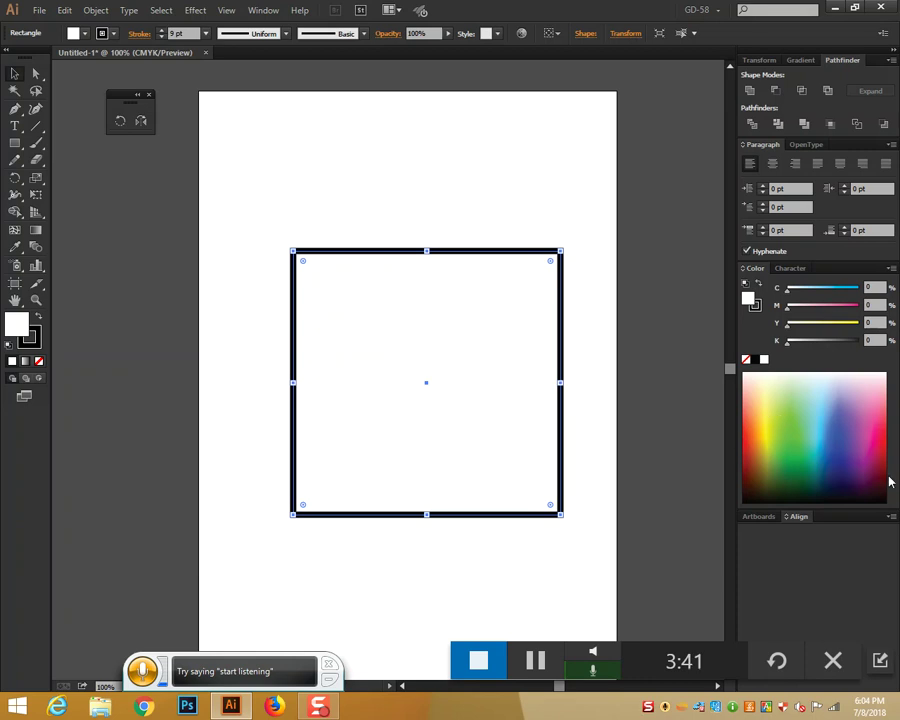
left_click(827, 431)
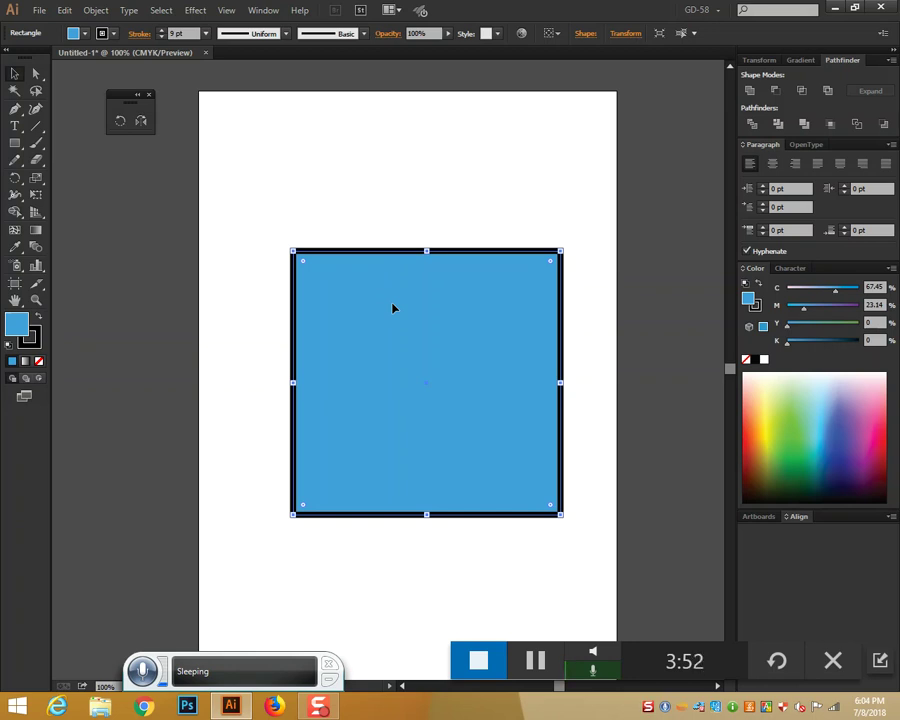
key("Delete")
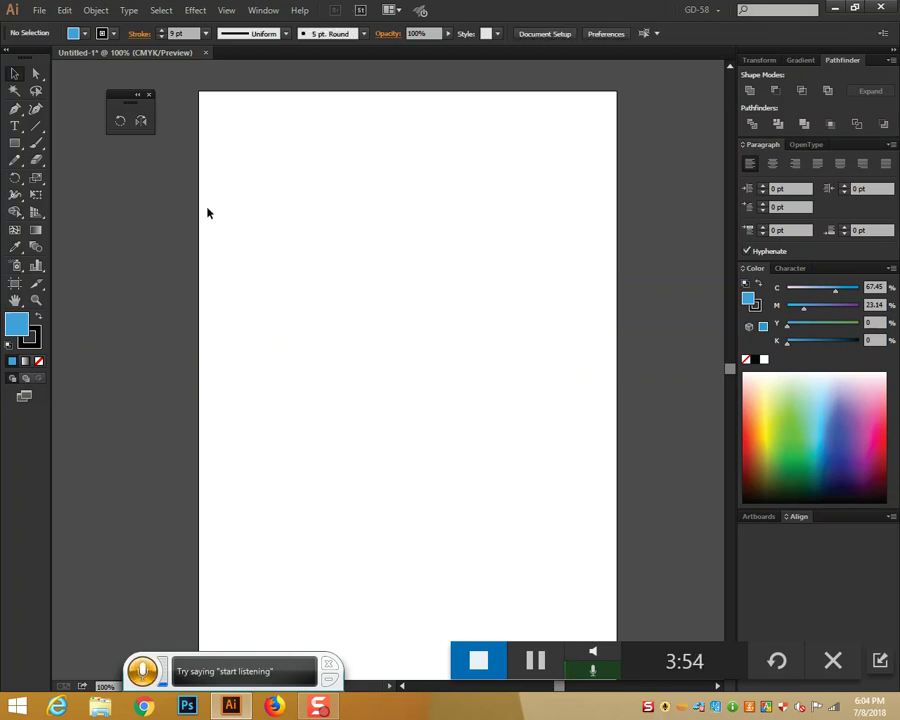
Step: Draw a horizontal line across the upper part of the artboard and move it slightly up and to the left
left_click(36, 126)
left_click_drag(291, 230, 587, 233)
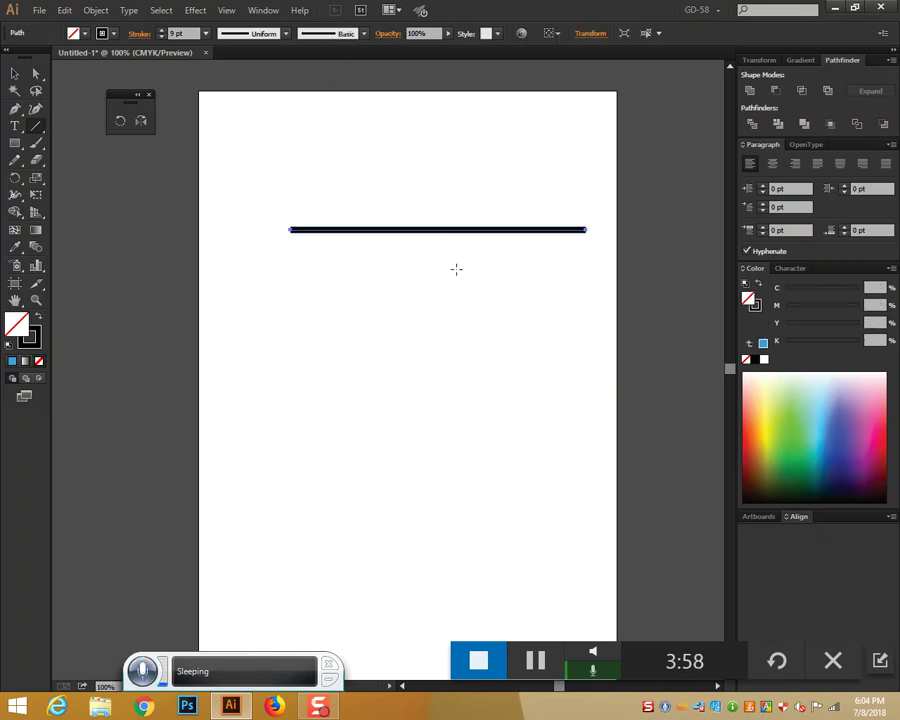
left_click(14, 73)
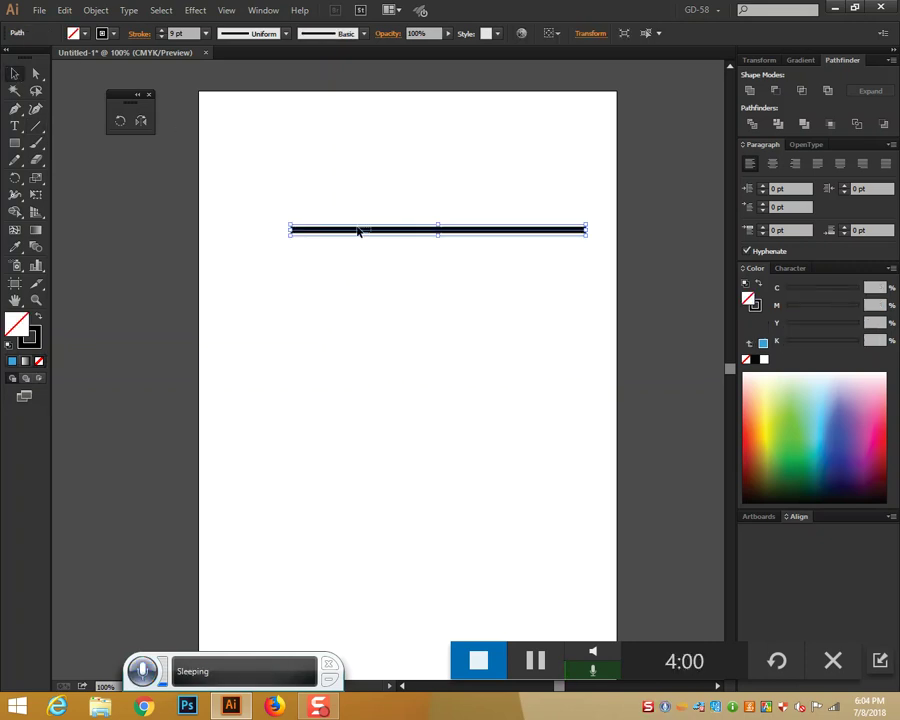
left_click_drag(374, 232, 351, 208)
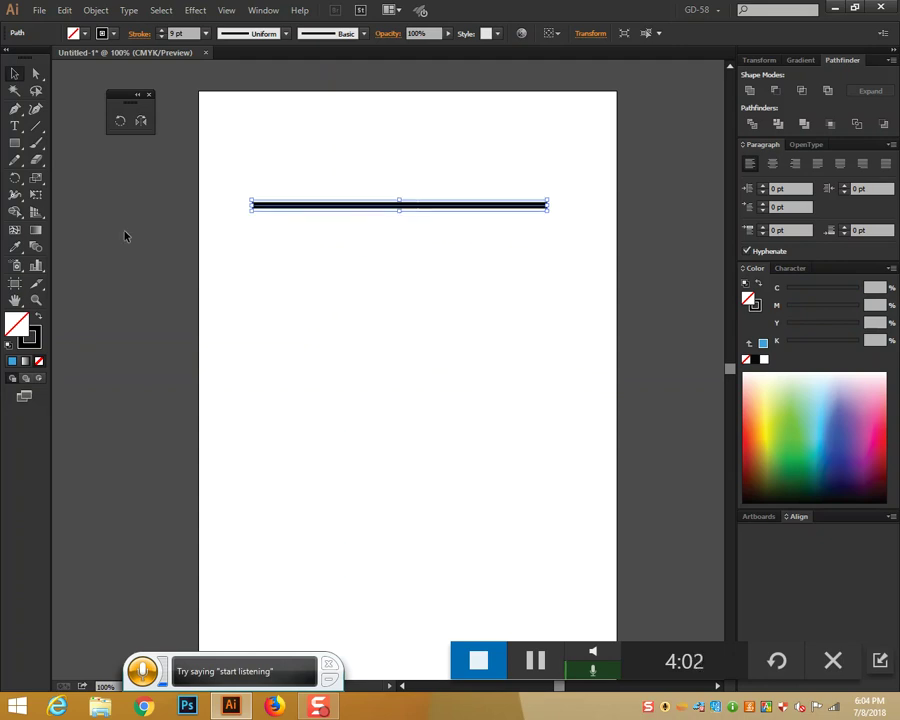
Step: Draw an unfilled rectangle below the horizontal line, about as wide as the line
left_click(14, 143)
left_click_drag(256, 280, 540, 520)
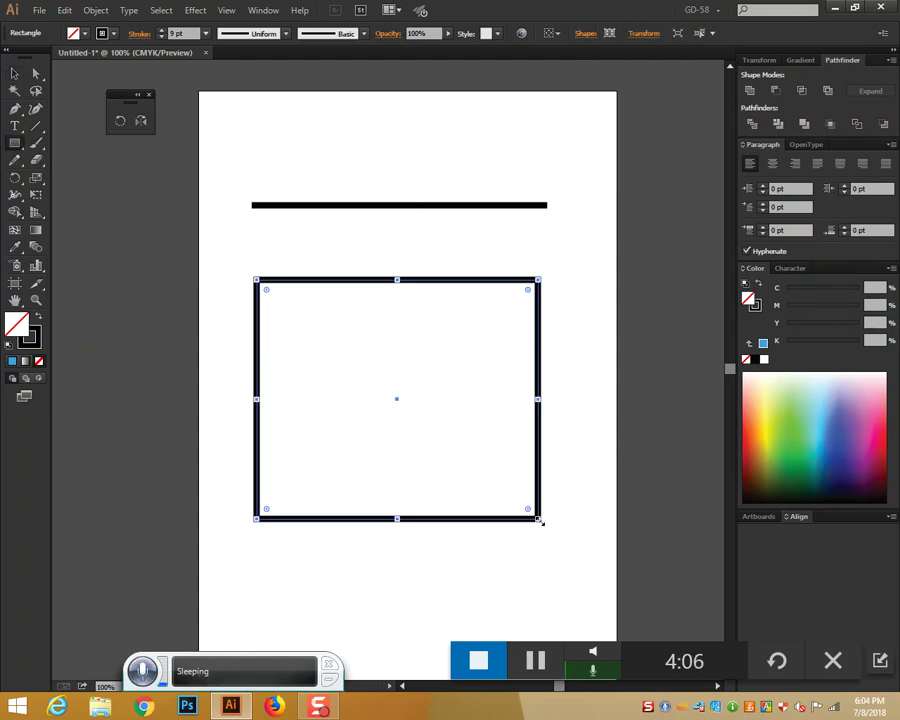
left_click(11, 74)
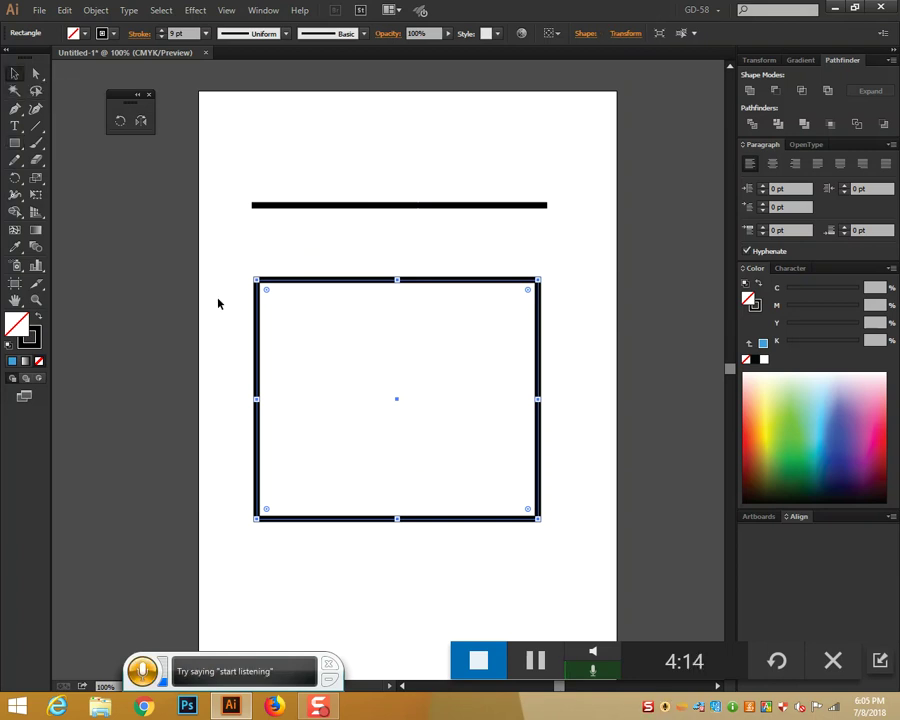
Step: Set the horizontal line's stroke weight to 20 pt
left_click(349, 204)
left_click(161, 30)
left_click(161, 30)
left_click(161, 30)
left_click(161, 30)
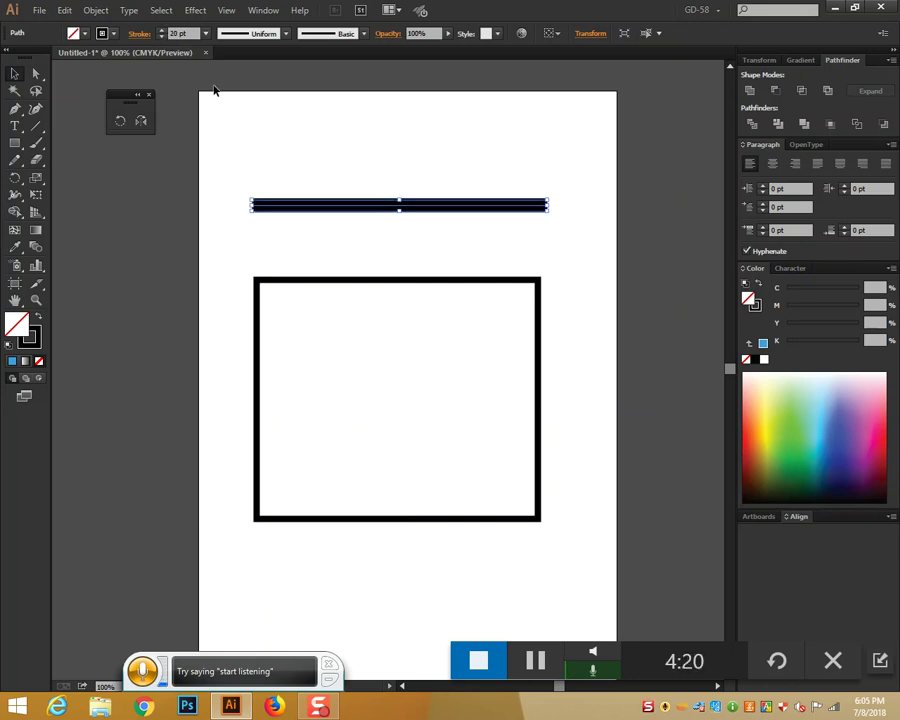
Step: Set the rectangle's stroke weight to 15 pt
left_click_drag(368, 259, 446, 401)
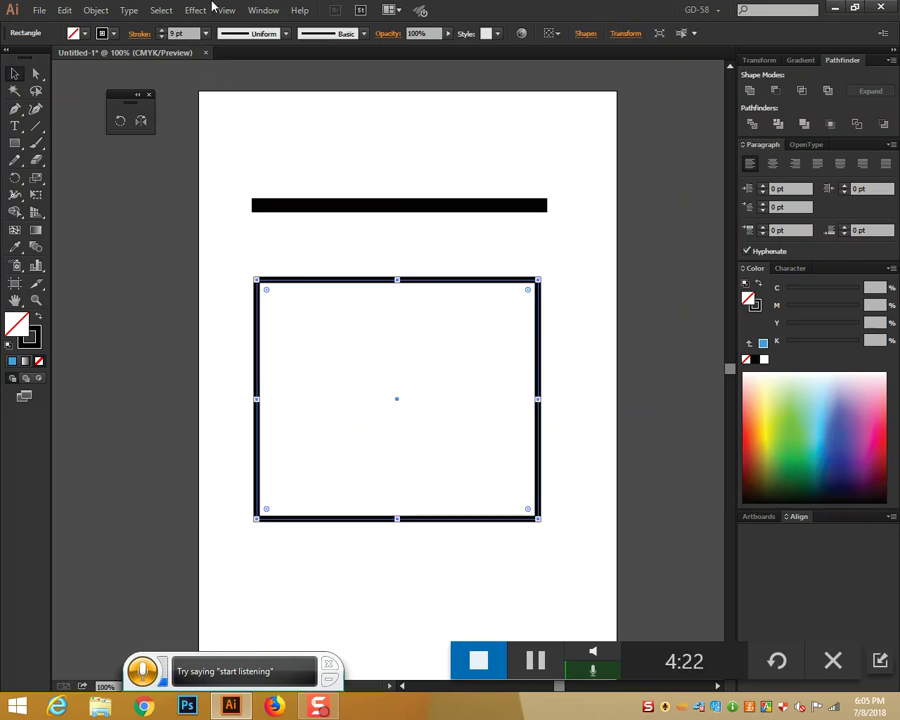
left_click(162, 30)
left_click(162, 30)
left_click(162, 30)
left_click(162, 30)
left_click(162, 30)
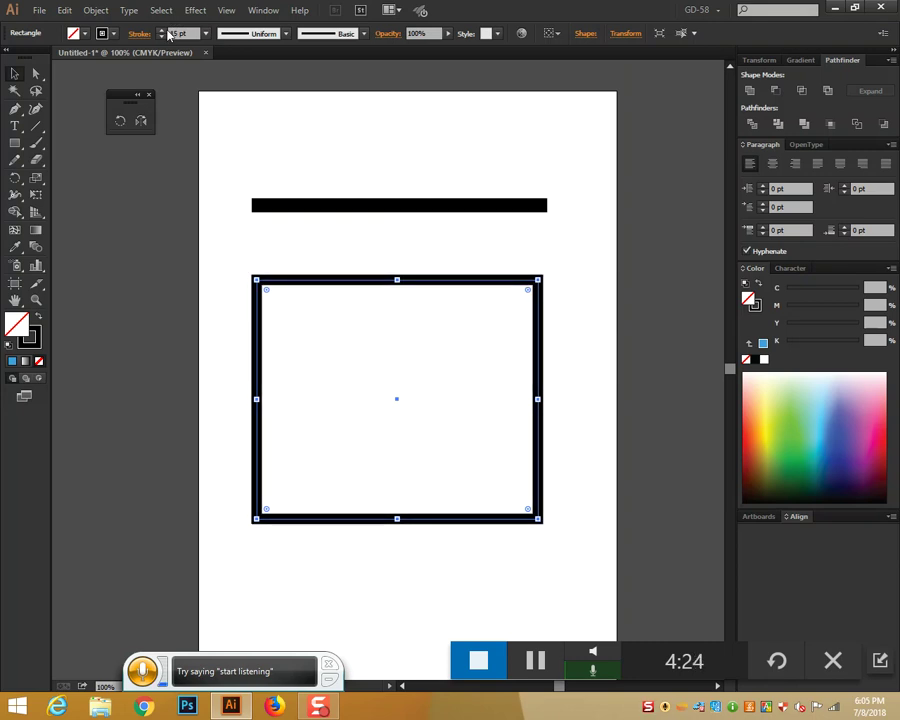
Step: Select the horizontal line and display the Stroke options beside the artwork near the artboard's upper right corner
left_click(496, 233)
left_click_drag(441, 126, 527, 258)
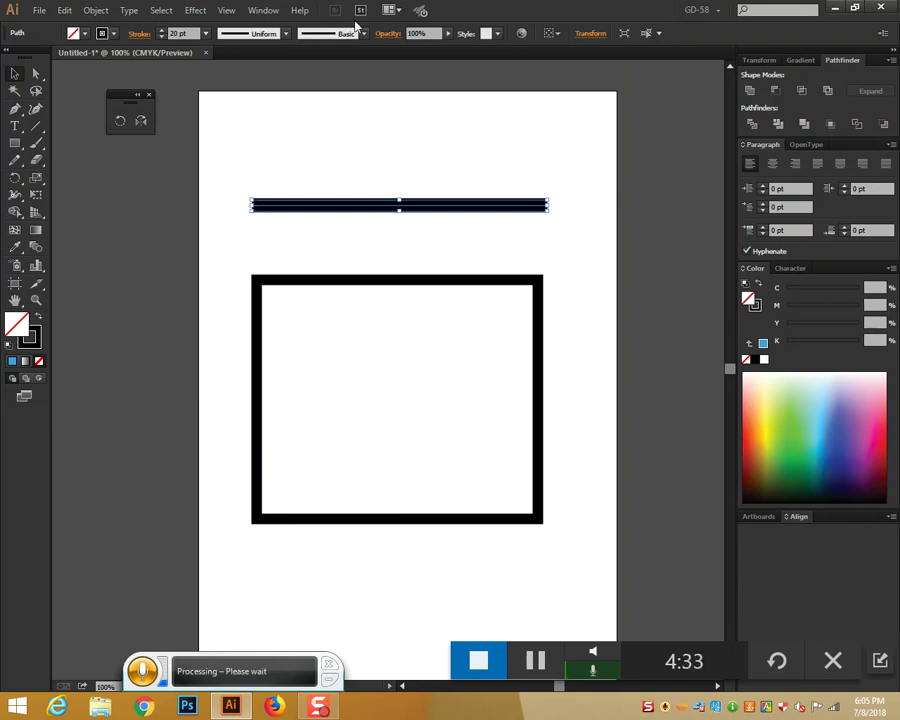
left_click(256, 14)
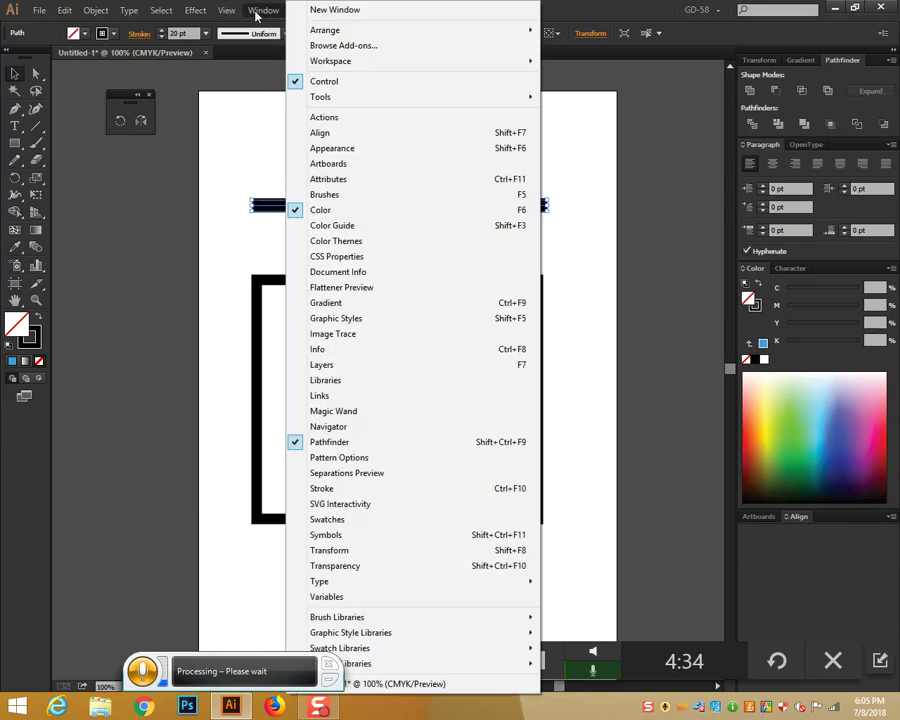
left_click(322, 489)
mouse_move(341, 276)
left_mouse_down()
mouse_move(615, 196)
mouse_move(631, 104)
mouse_move(625, 83)
left_mouse_up()
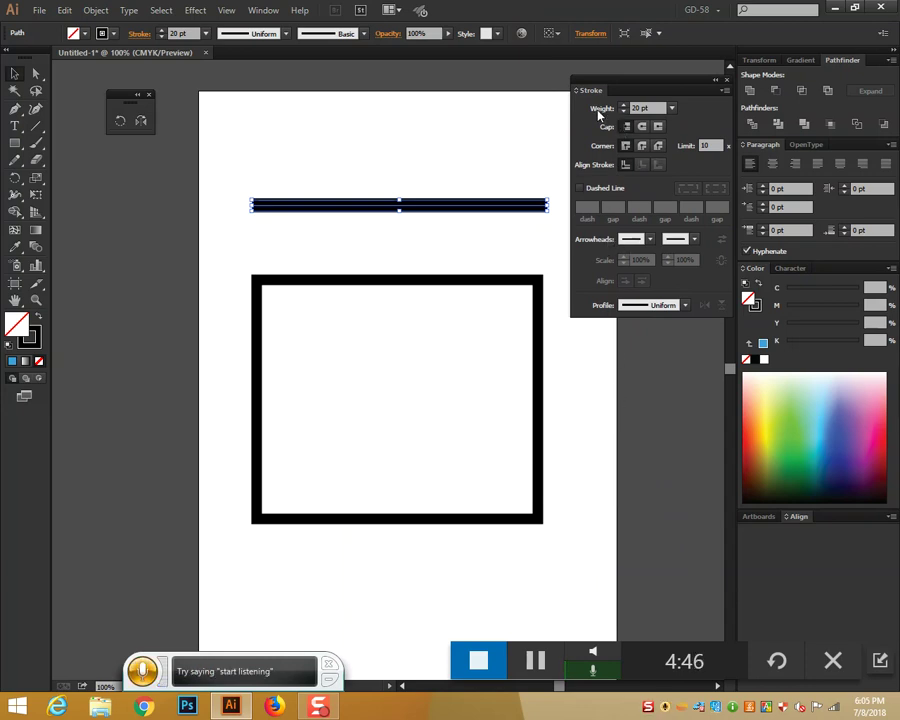
Step: Examine the horizontal line's left end and its stroke thickness at 400% zoom
left_click(634, 107)
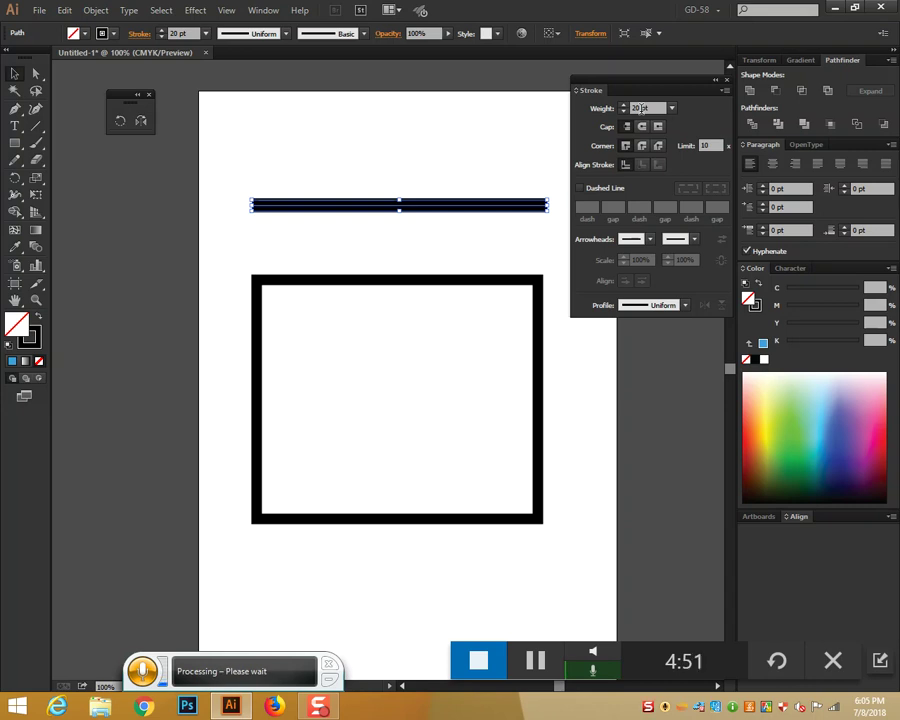
key("ctrl+plus")
key("ctrl+plus")
key("ctrl+plus")
key("ctrl+plus")
left_click_drag(387, 260, 476, 541)
left_click_drag(450, 274, 579, 463)
mouse_move(414, 318)
left_mouse_down()
mouse_move(520, 465)
mouse_move(629, 510)
mouse_move(580, 538)
mouse_move(544, 534)
left_mouse_up()
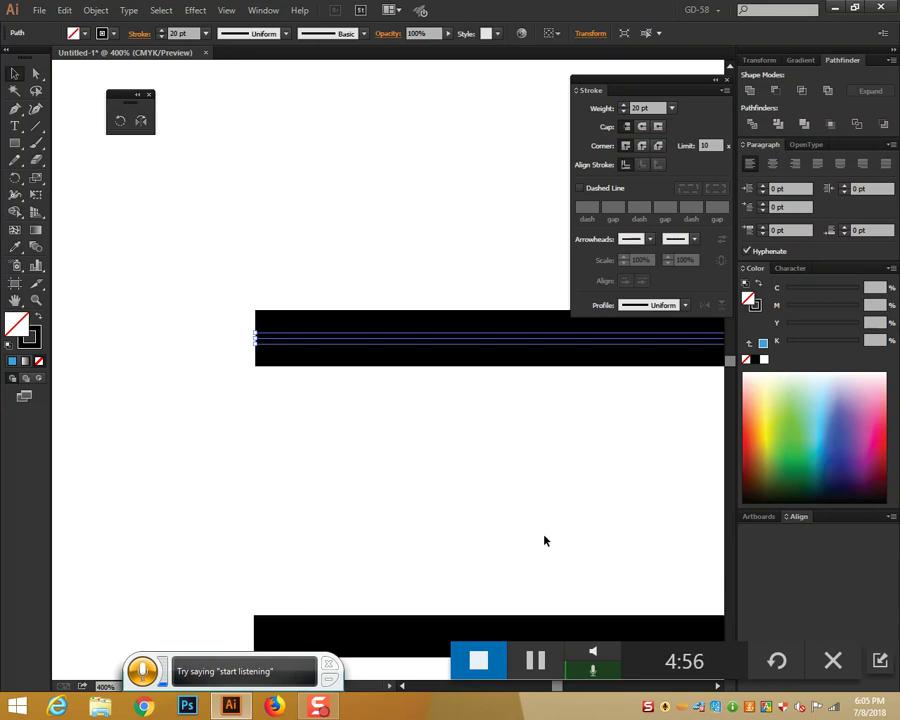
left_click(404, 149)
left_click(370, 360)
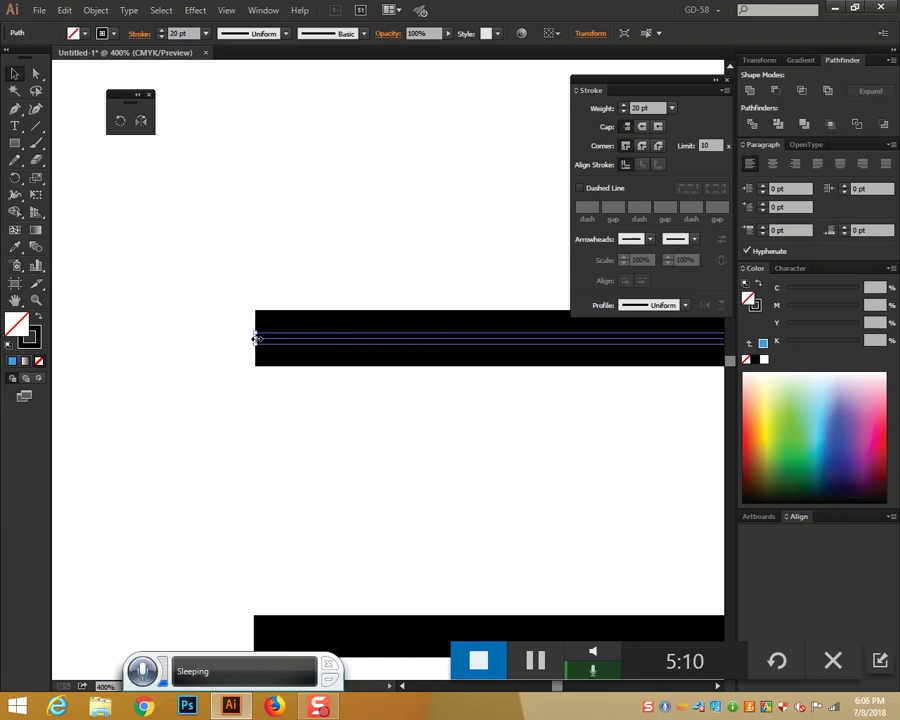
Step: Compare the cap shape at the line's right end with the one at its left end
key("space")
left_click_drag(526, 444, 120, 385)
left_click_drag(470, 440, 117, 406)
left_click_drag(620, 386, 375, 431)
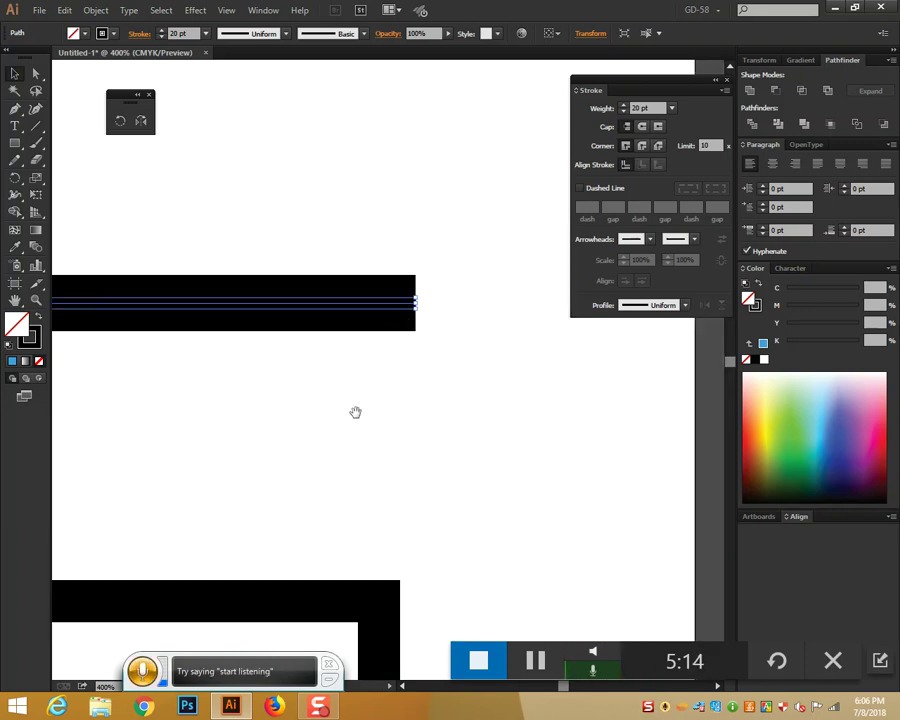
key("space")
left_click_drag(130, 385, 426, 419)
left_click_drag(305, 418, 578, 450)
left_click_drag(220, 500, 517, 454)
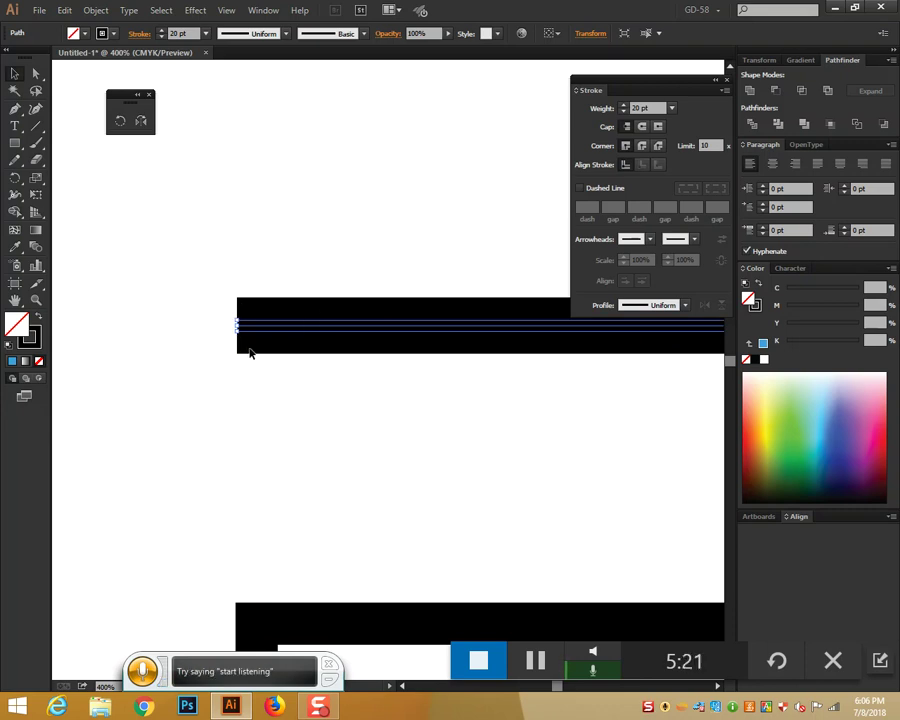
Step: Apply a Round Cap to the horizontal line's stroke and inspect its ends
left_click(642, 128)
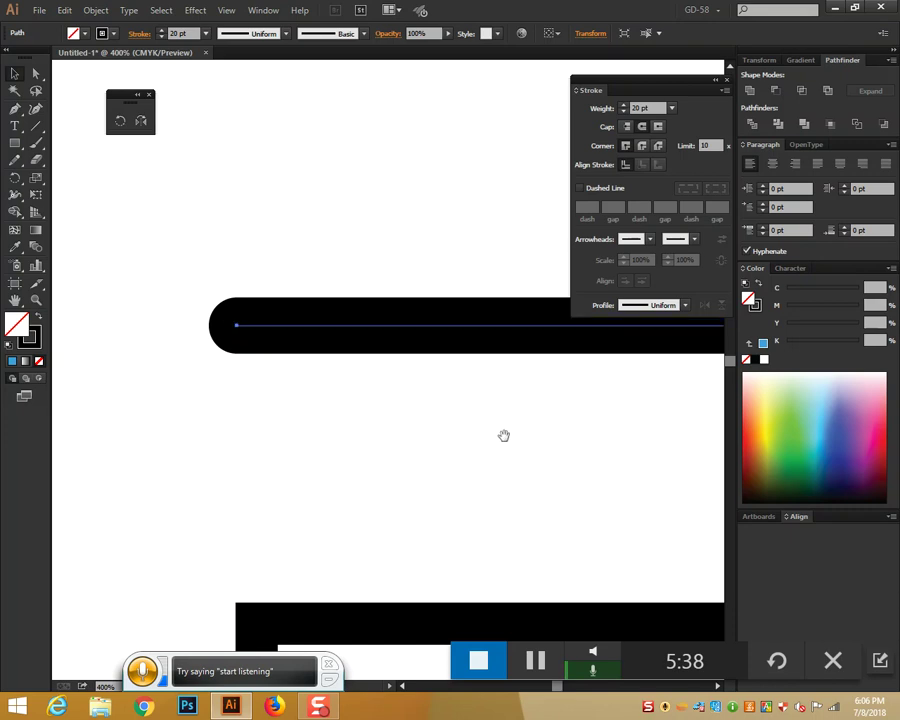
left_click_drag(480, 460, 226, 462)
left_click_drag(458, 473, 574, 437)
left_click_drag(245, 437, 366, 423)
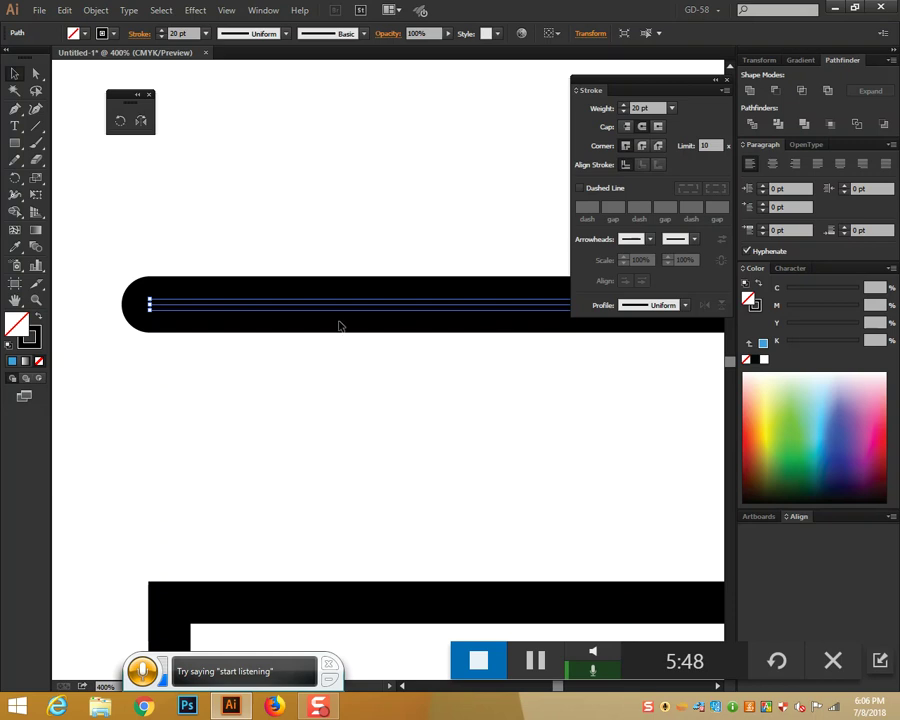
Step: Apply a Round Cap to the large rectangle's stroke and inspect its upper left corner
scroll(316, 312, "down", 1)
scroll(316, 312, "down", 1)
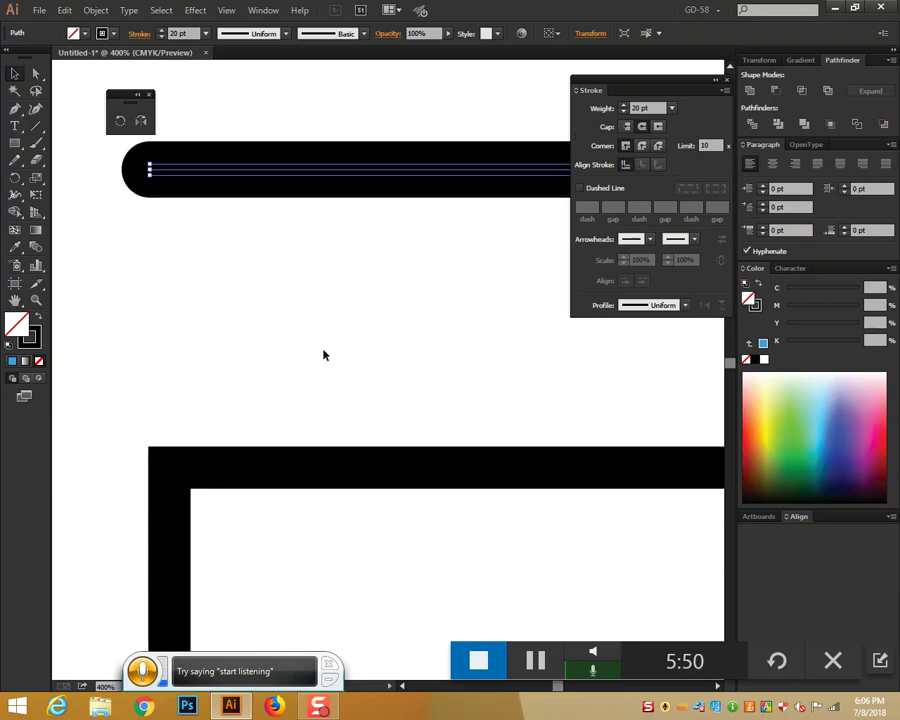
left_click(408, 617)
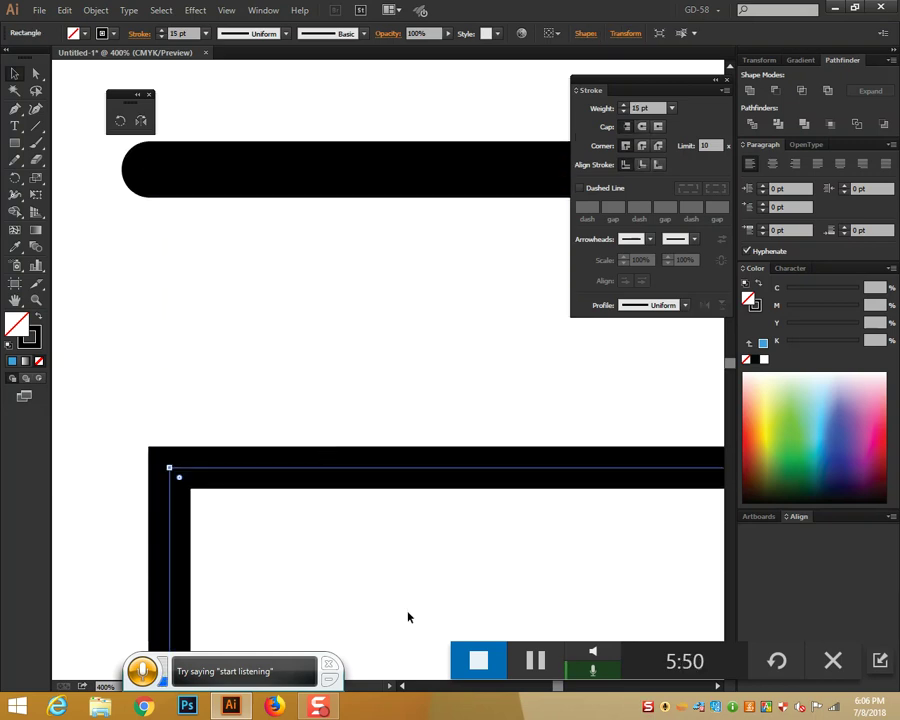
left_click(642, 128)
key("space")
left_click_drag(493, 490, 305, 490)
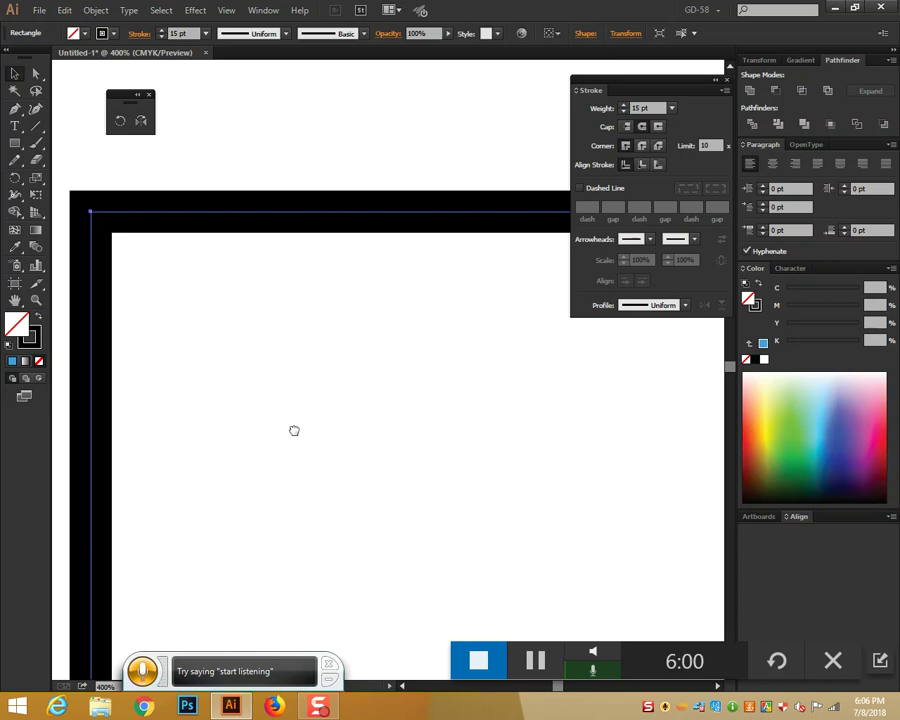
left_click_drag(293, 429, 324, 620)
left_click_drag(361, 411, 378, 582)
Step: Compare the Projecting, Butt and Round caps on the horizontal line's stroke, ending with the Butt Cap
left_click(253, 290)
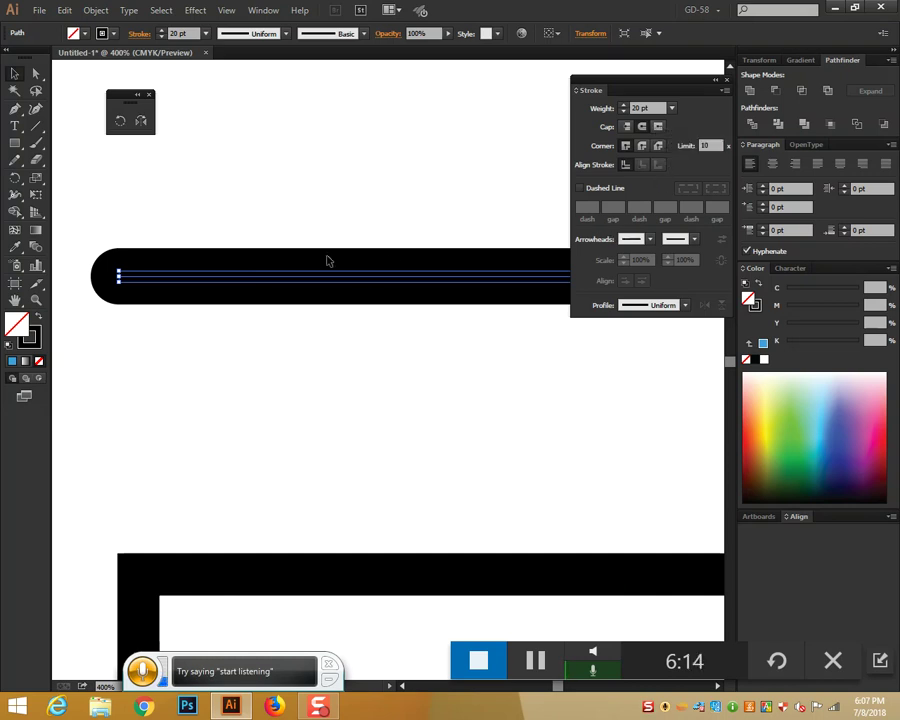
left_click(658, 127)
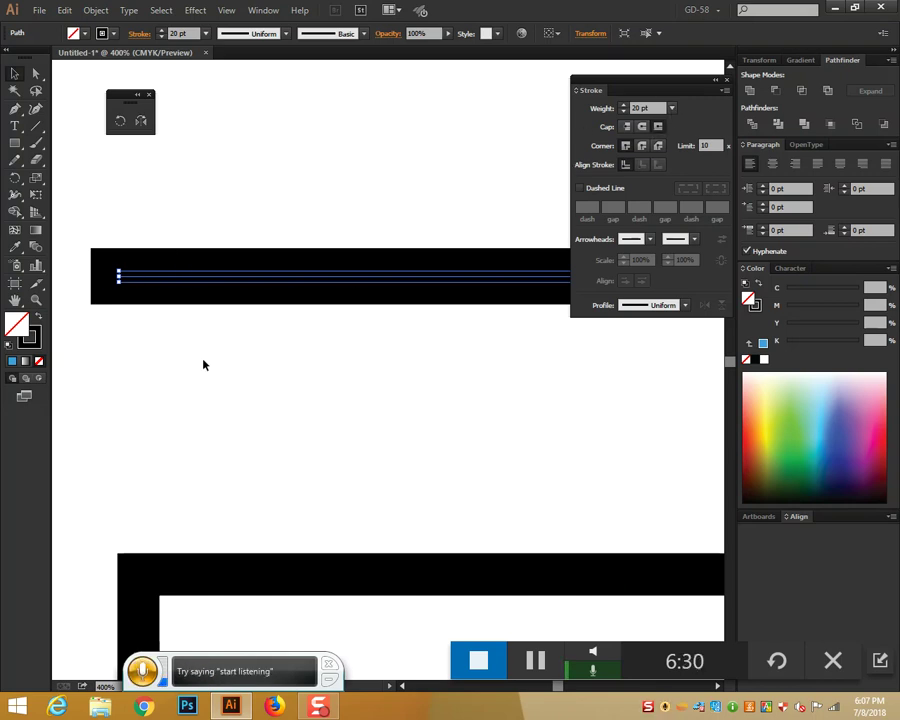
left_click(626, 127)
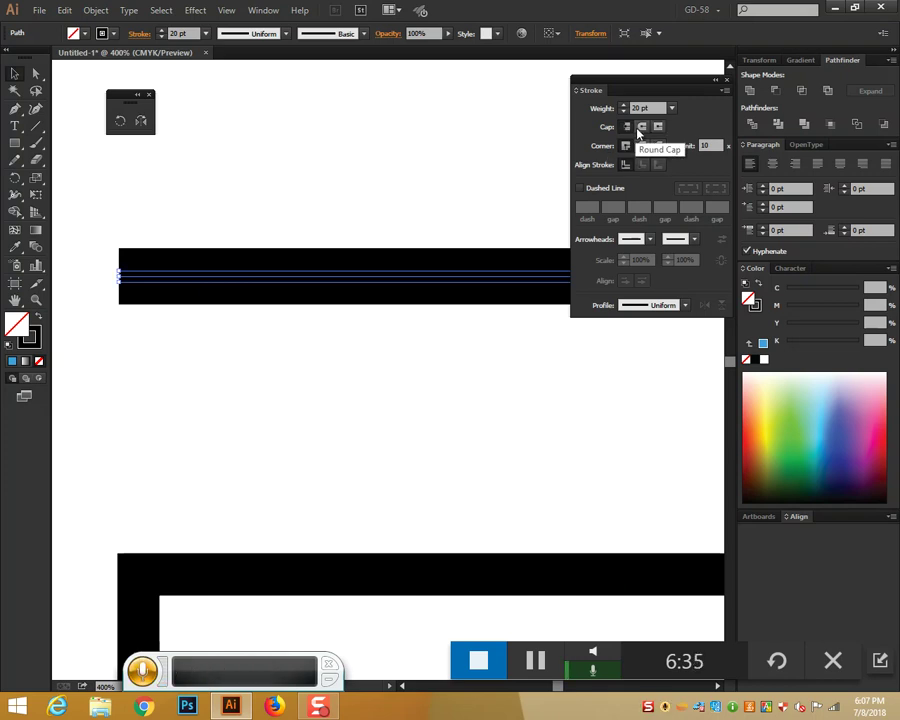
left_click(642, 128)
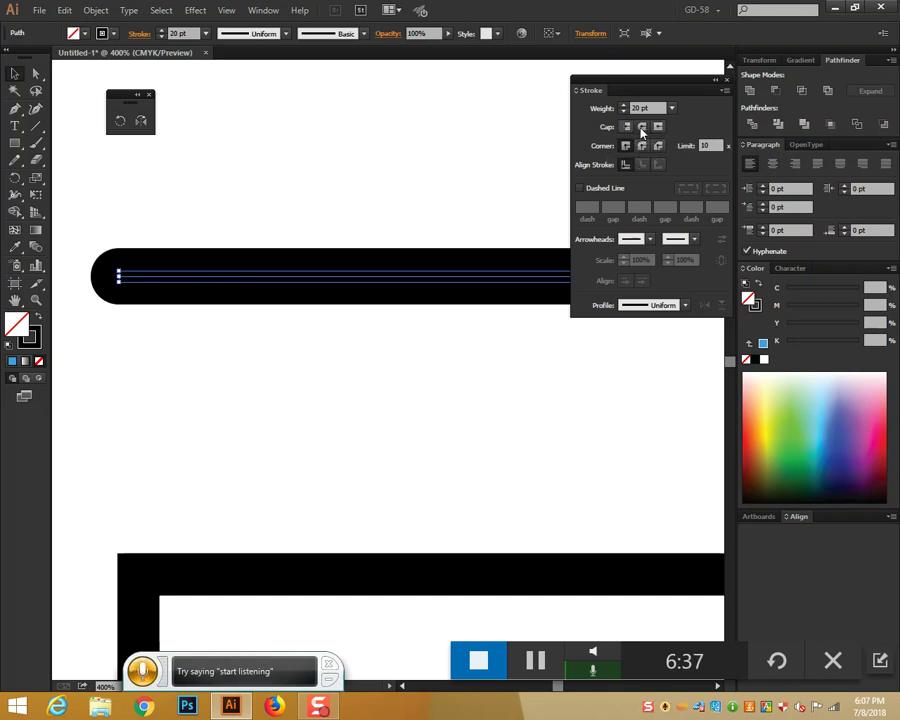
left_click(659, 128)
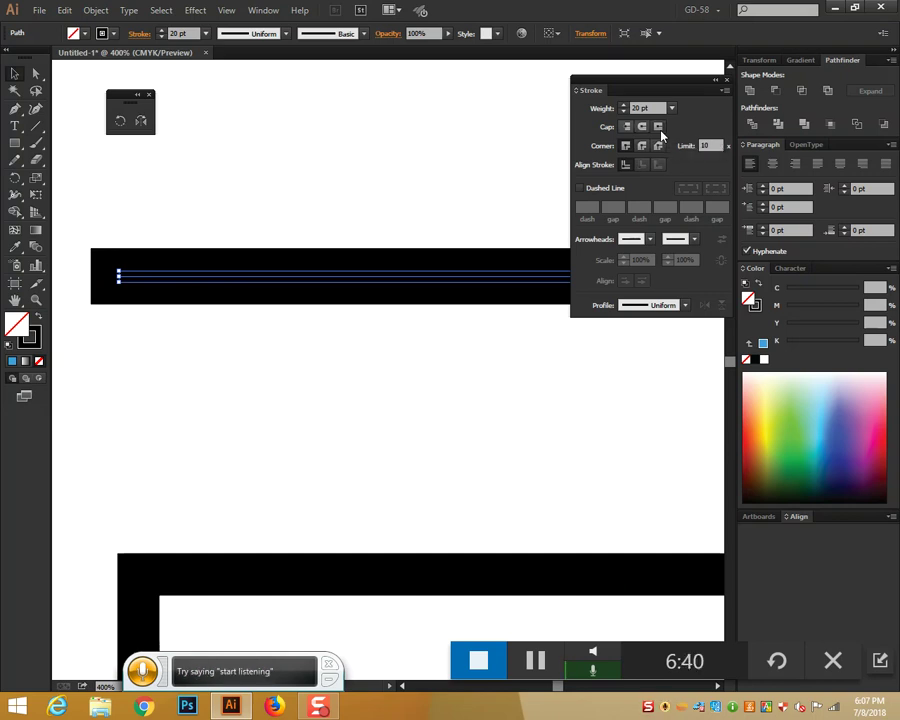
left_click(627, 128)
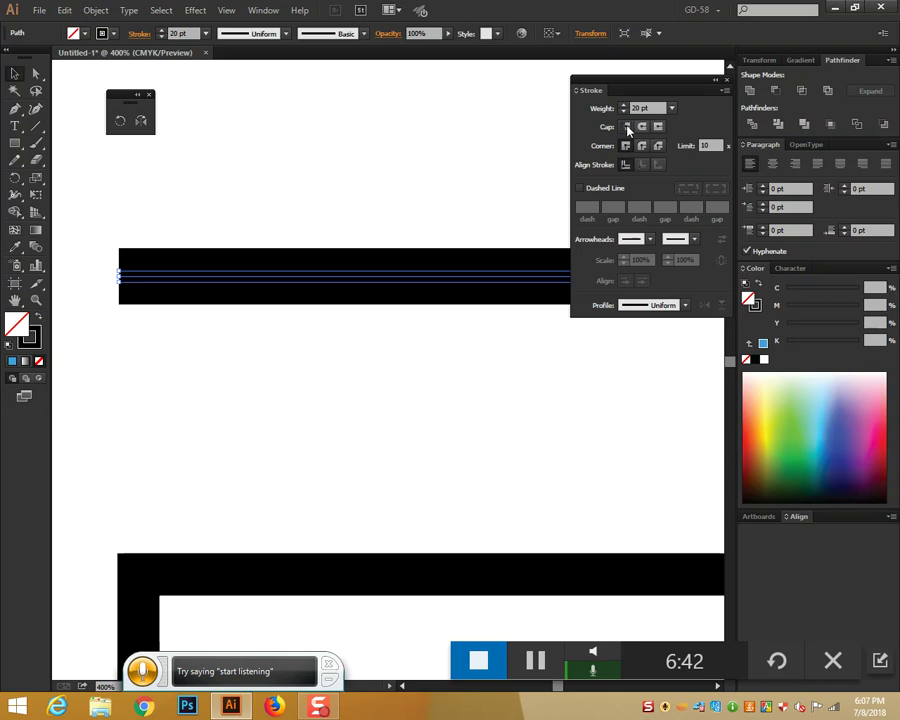
Step: Draw a narrow rectangle beneath the line, swap its fill and stroke to make it solid black, and fully round its corners
scroll(516, 412, "down", 1)
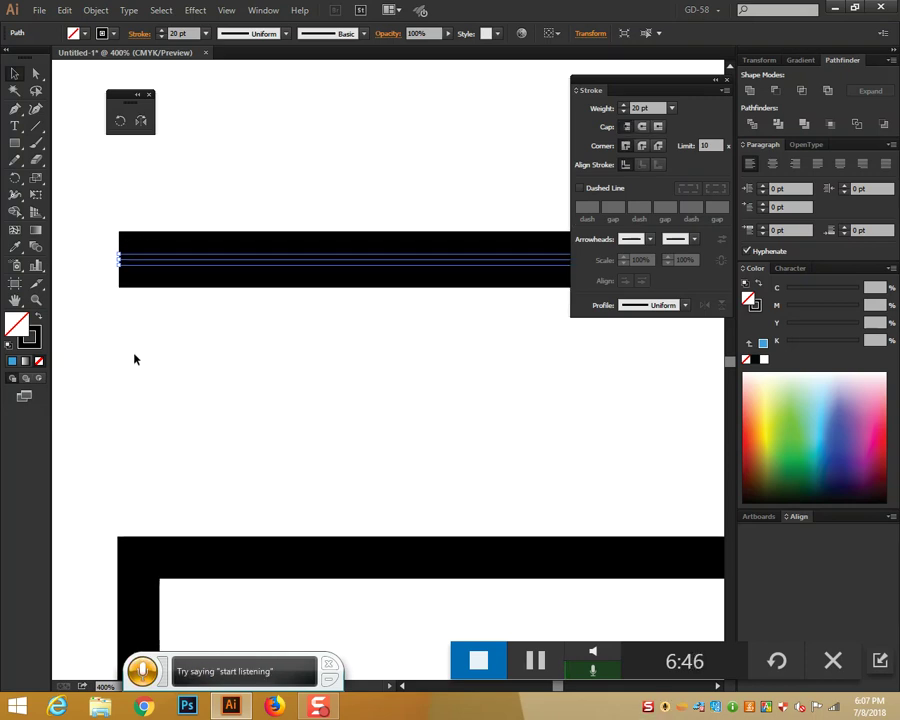
scroll(178, 354, "up", 2)
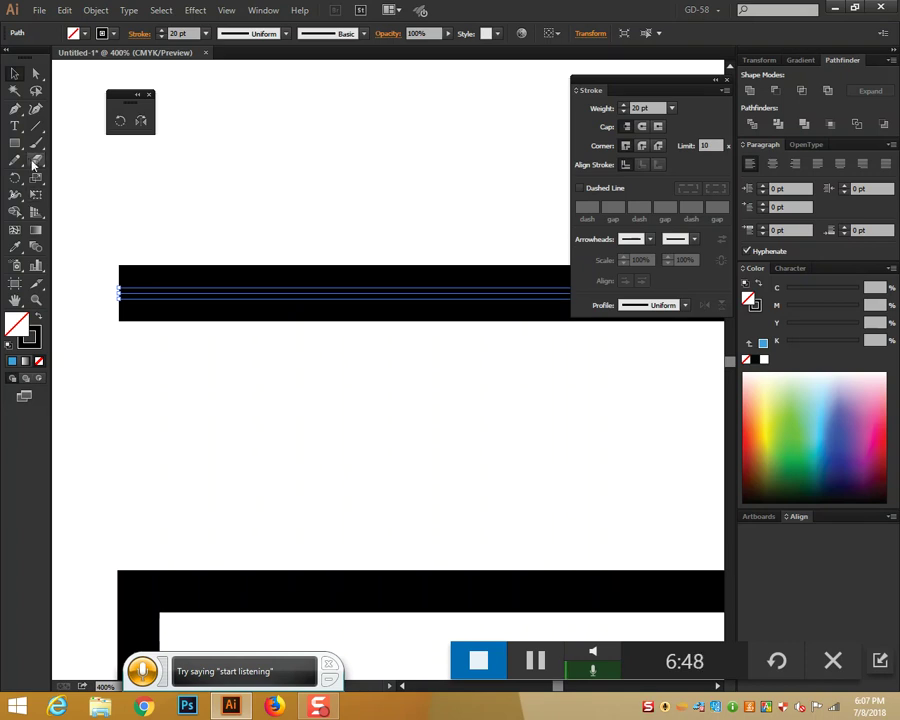
key("m")
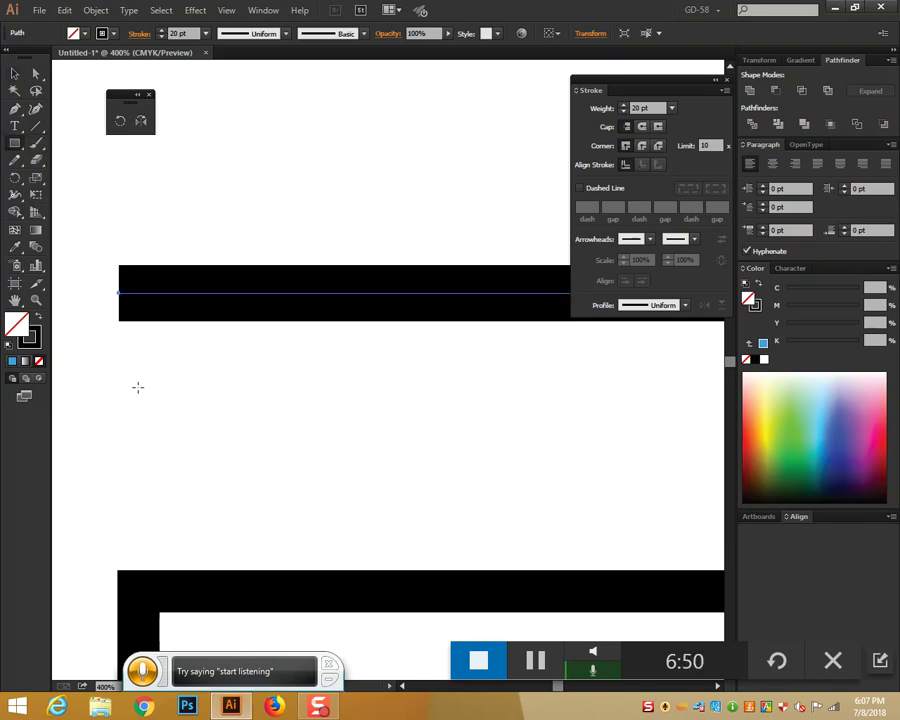
left_click_drag(133, 379, 690, 445)
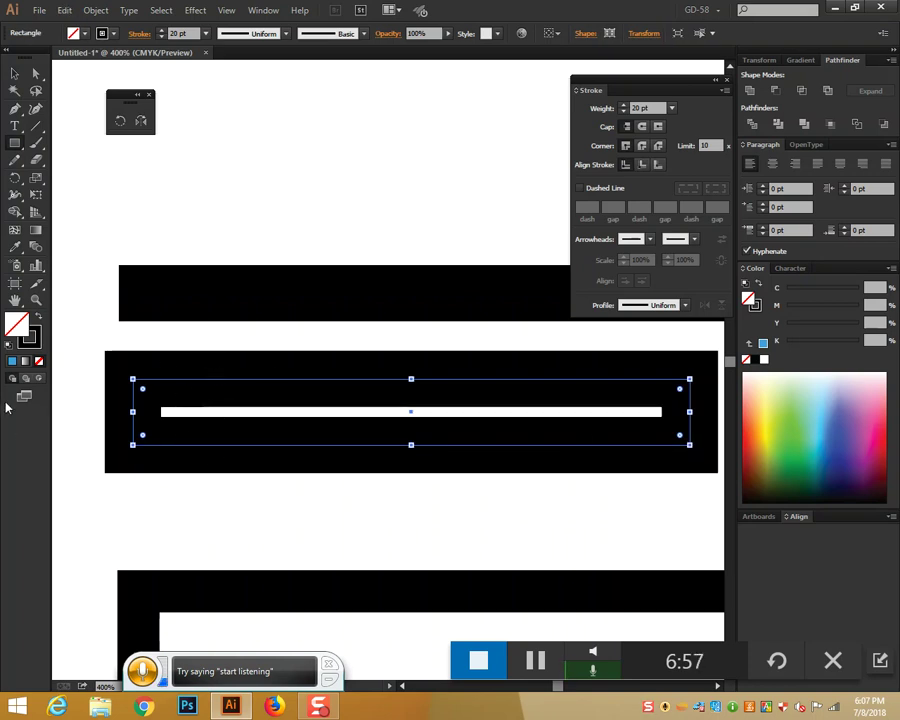
key("shift+x")
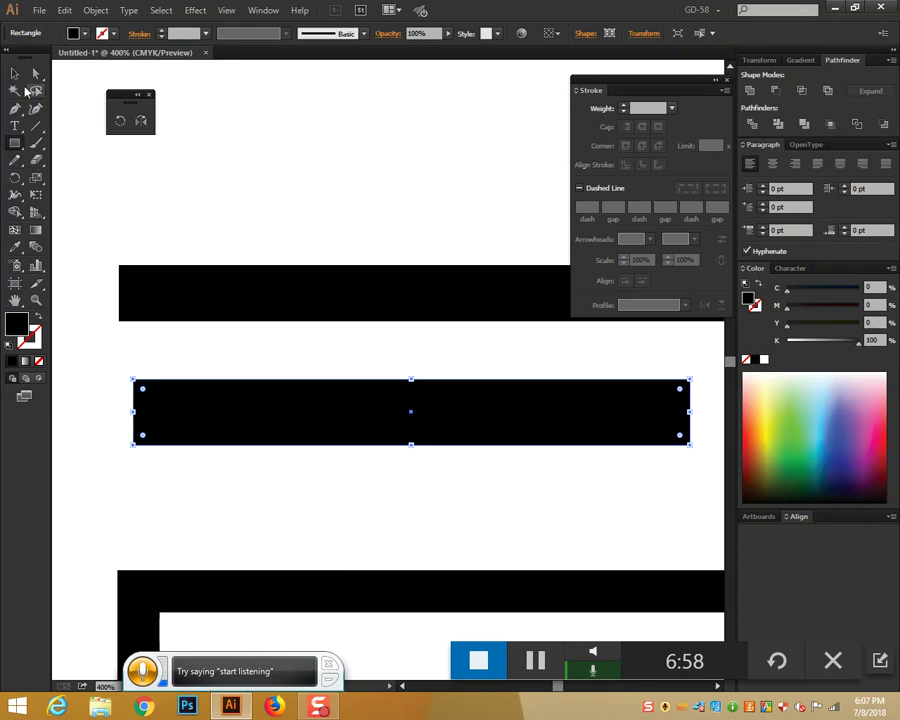
key("v")
left_click_drag(145, 392, 422, 582)
left_click(422, 579)
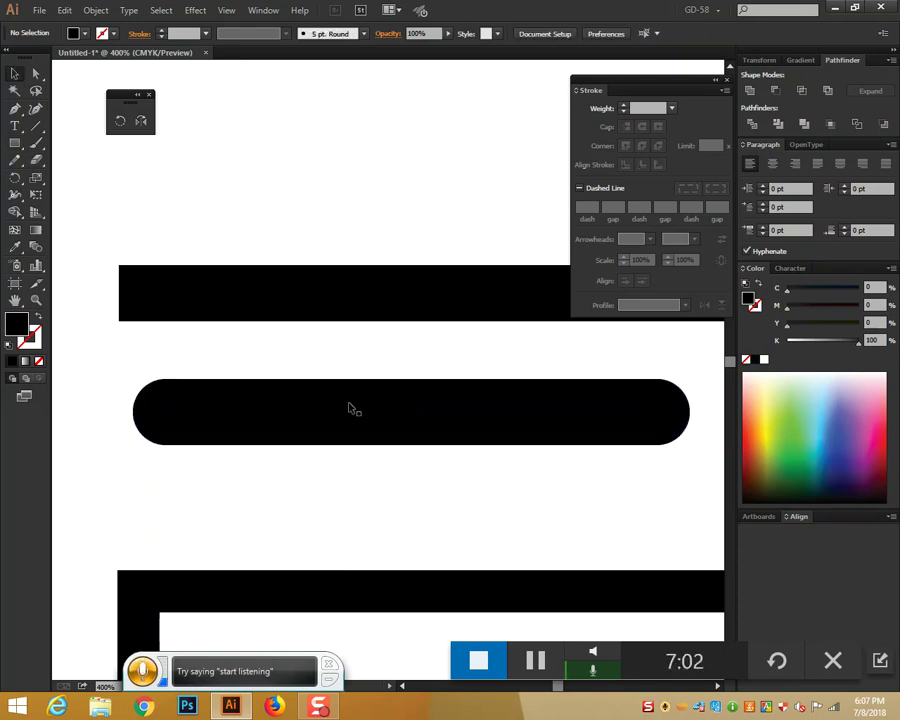
Step: Apply a Round Cap to the horizontal line for comparison with the rounded rectangle below it
left_click_drag(291, 255, 332, 338)
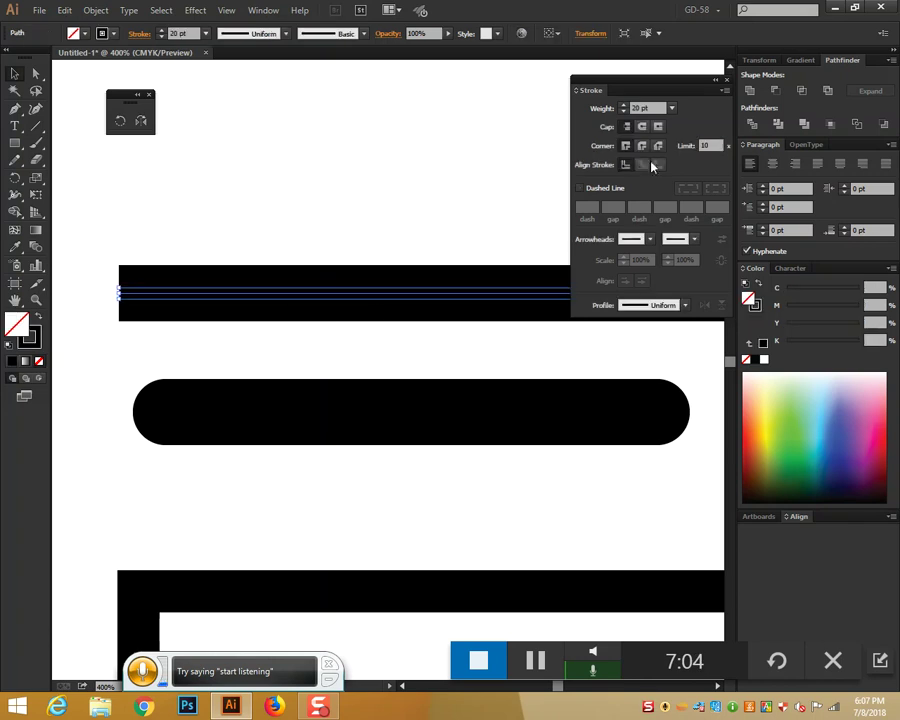
left_click(642, 126)
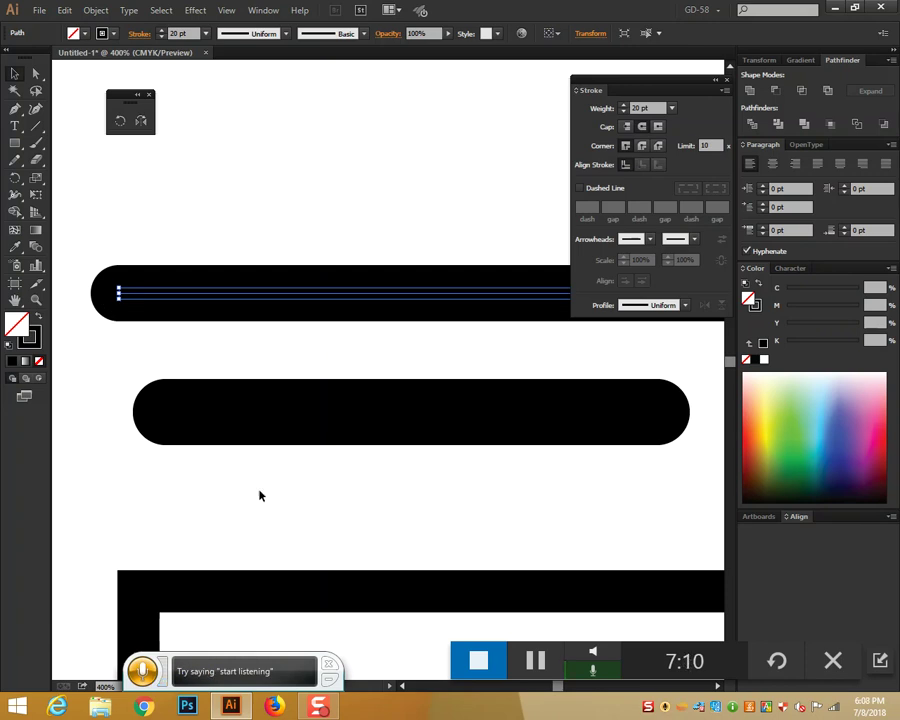
Step: Delete the rounded rectangle beneath the line and set the line's stroke back to a Butt Cap
left_click_drag(273, 502, 269, 362)
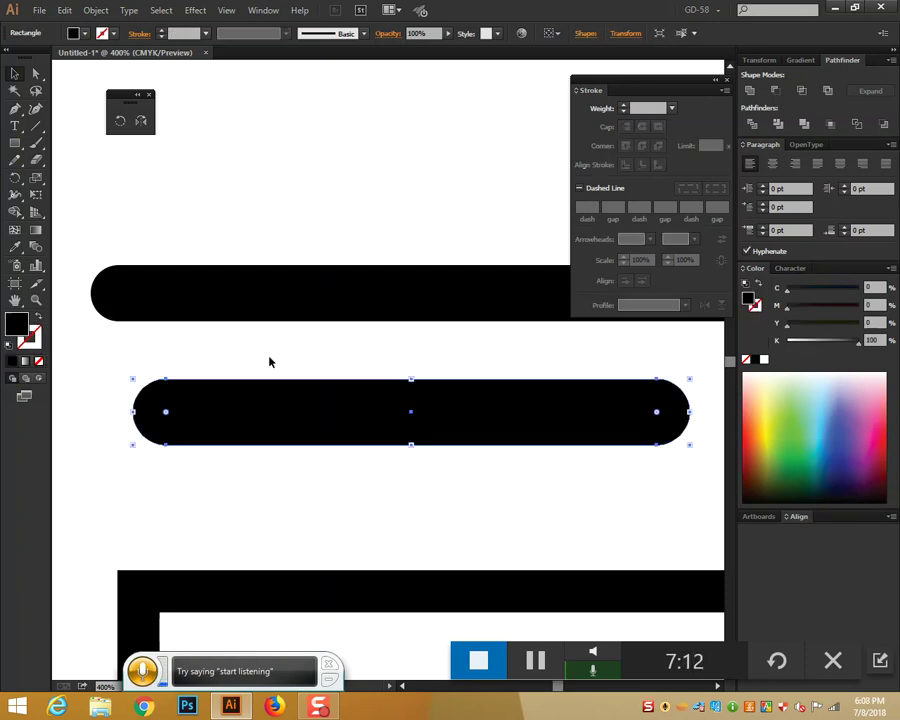
key("Delete")
left_click_drag(189, 205, 300, 394)
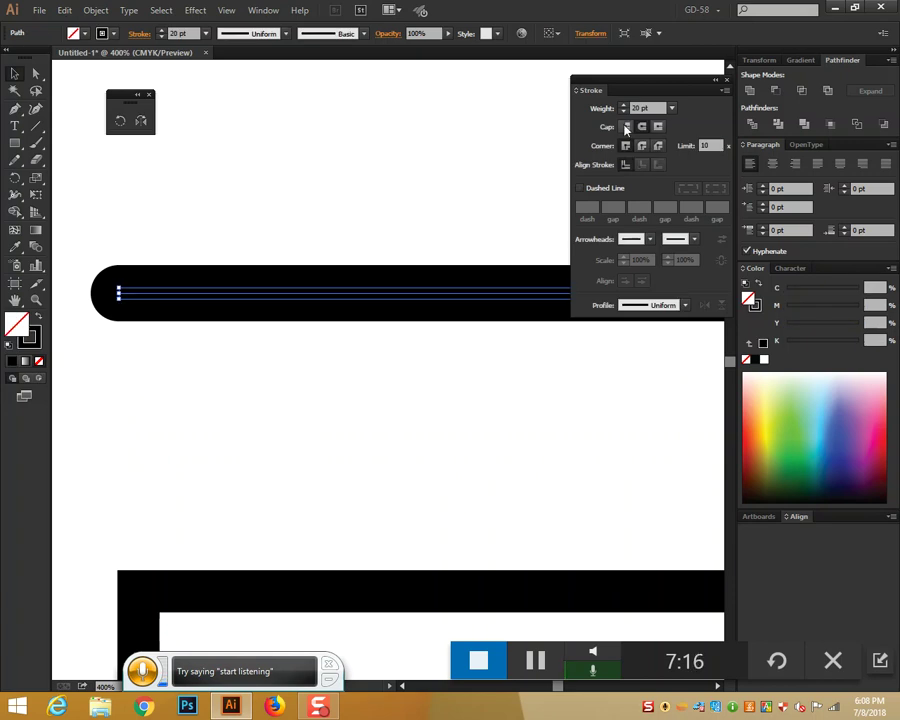
left_click(625, 126)
Step: Select the large rectangle and close the small floating Rotate and Reflect tool panel
scroll(318, 350, "down", 4)
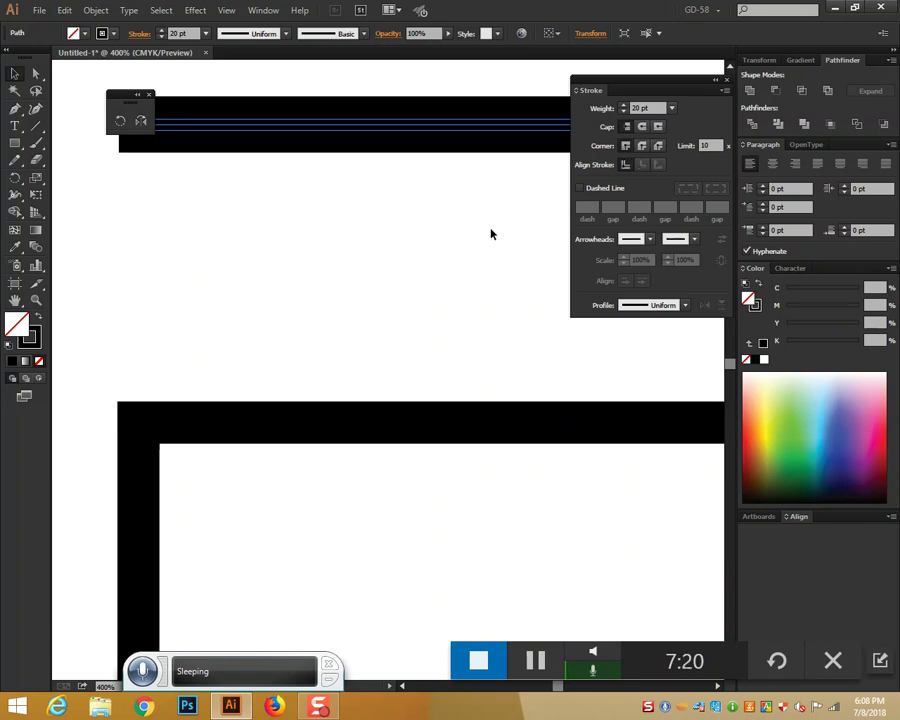
left_click_drag(228, 372, 224, 498)
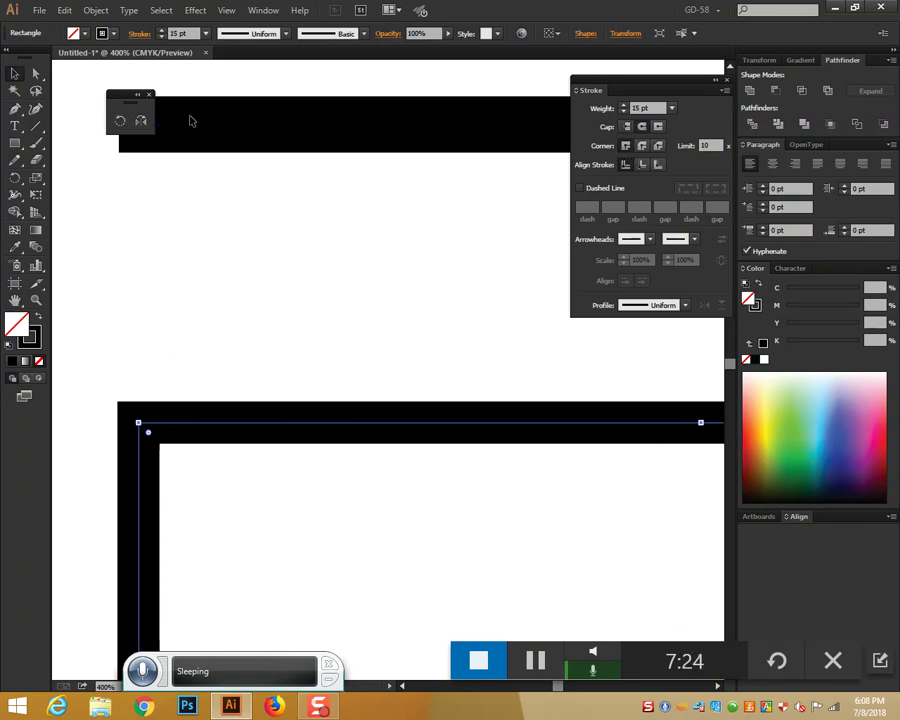
left_click(149, 95)
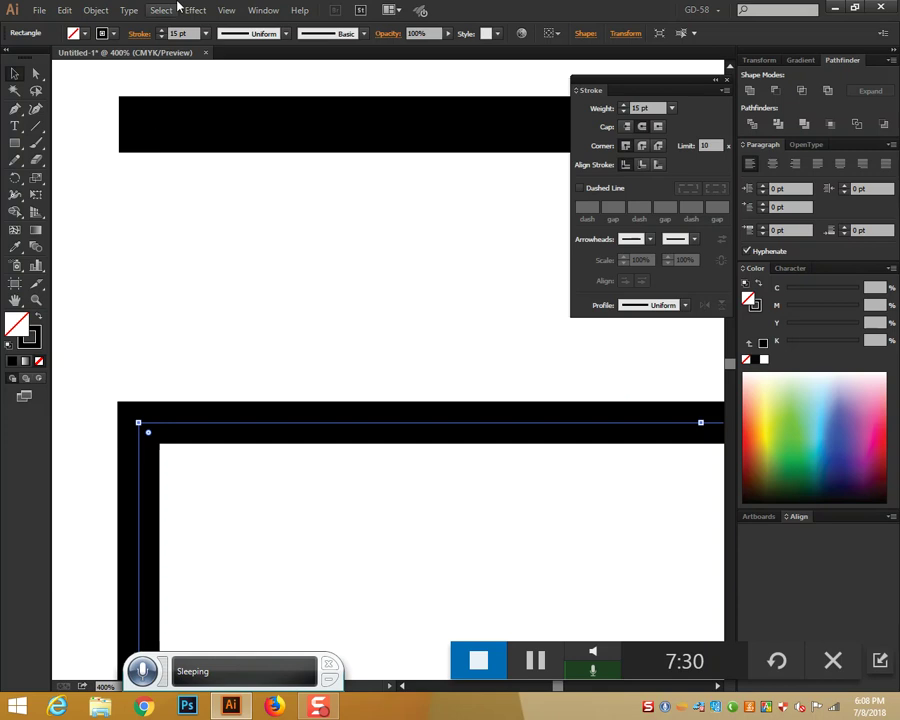
Step: Apply a Round Join to the rectangle's stroke and inspect its upper and lower left corners
left_click_drag(319, 517, 366, 460)
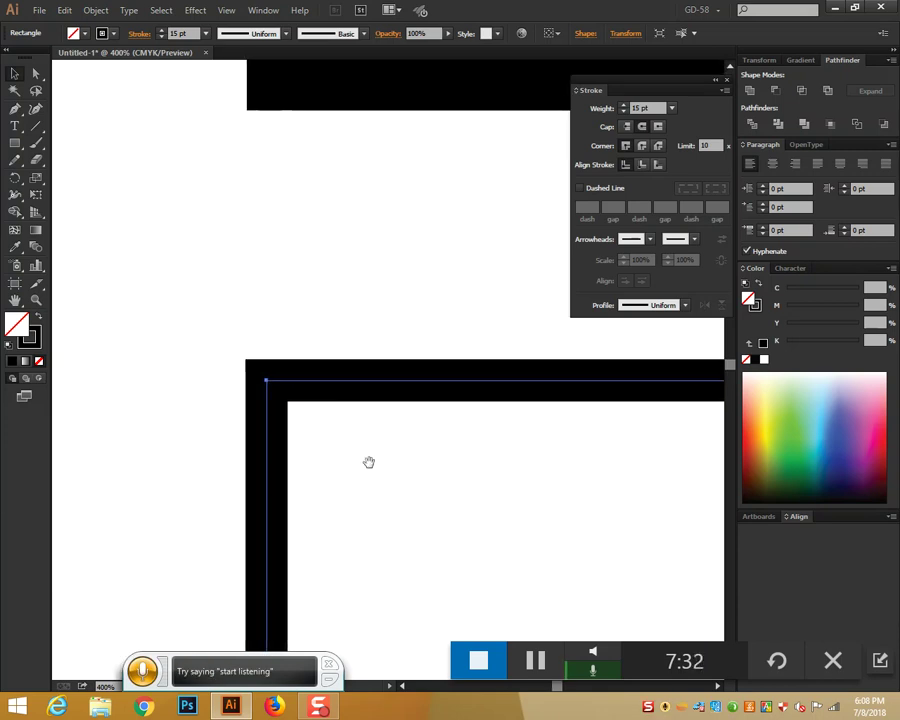
left_click(642, 147)
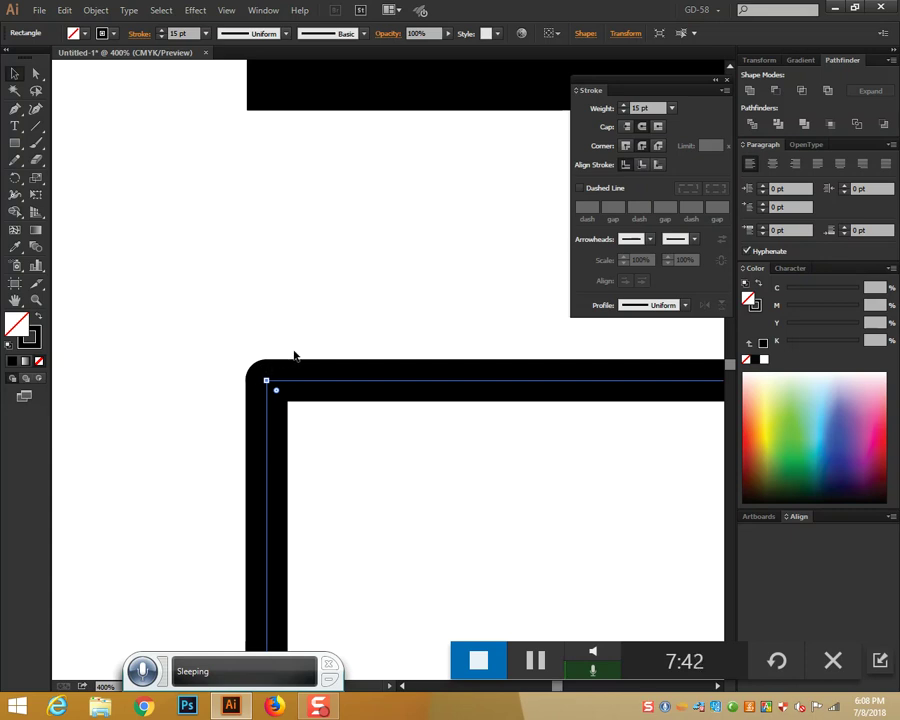
scroll(270, 375, "down", 5)
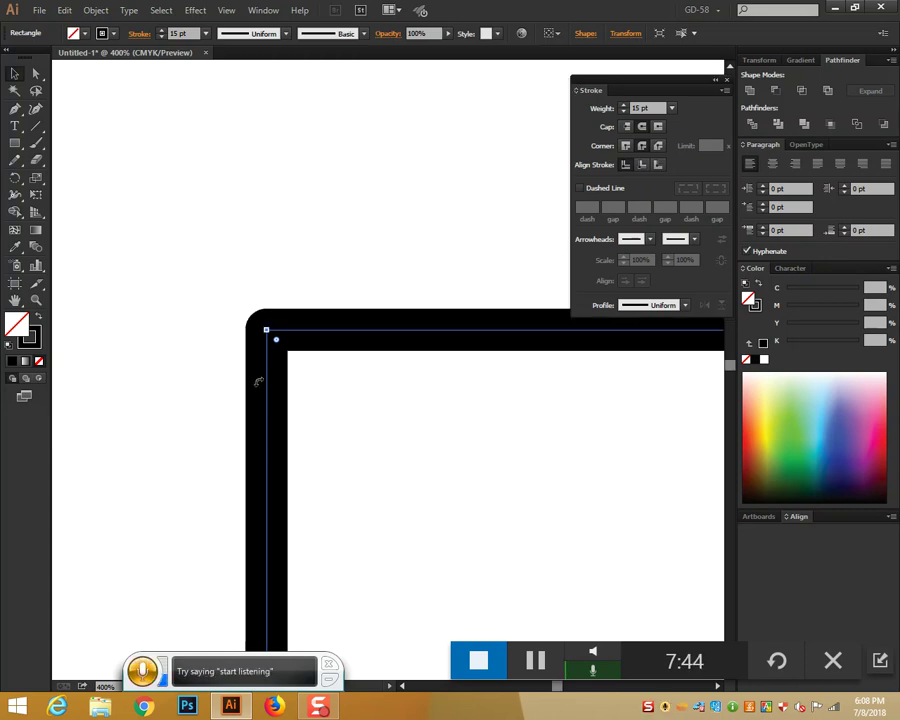
scroll(260, 380, "down", 5)
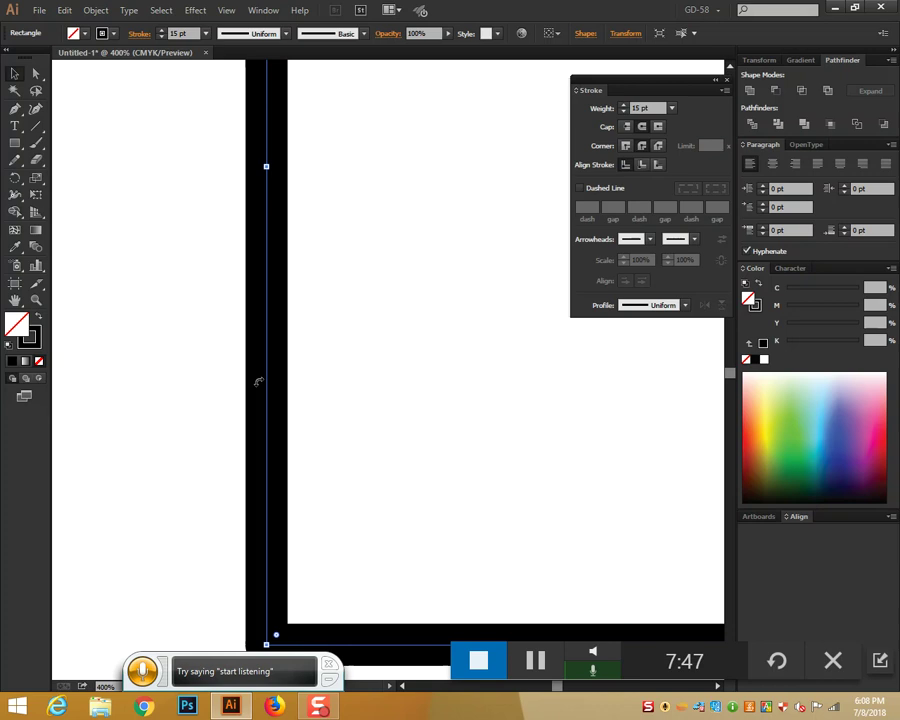
scroll(382, 360, "up", 10)
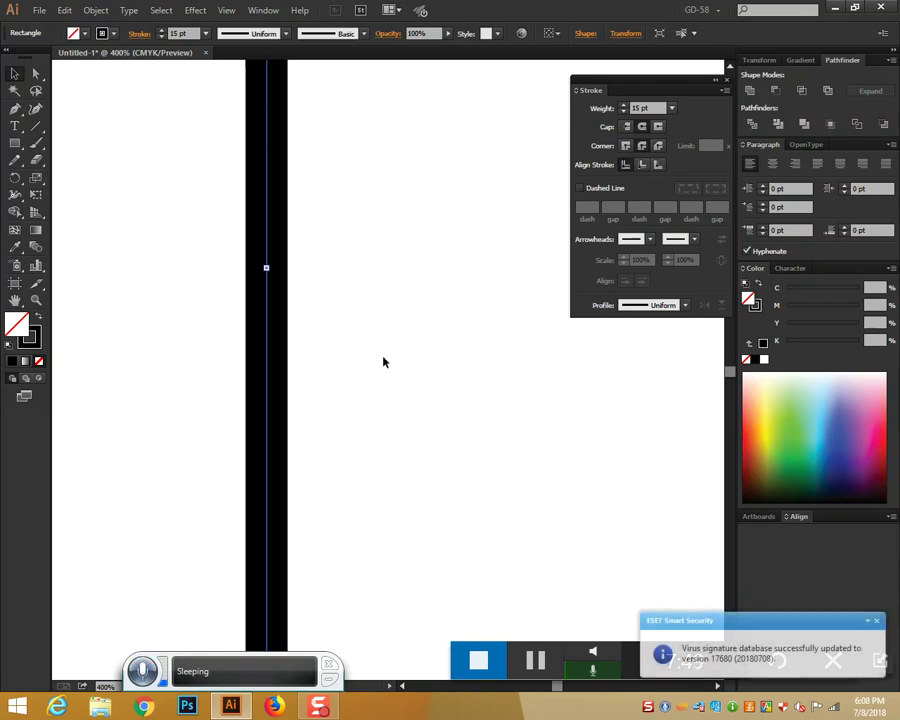
scroll(376, 359, "up", 5)
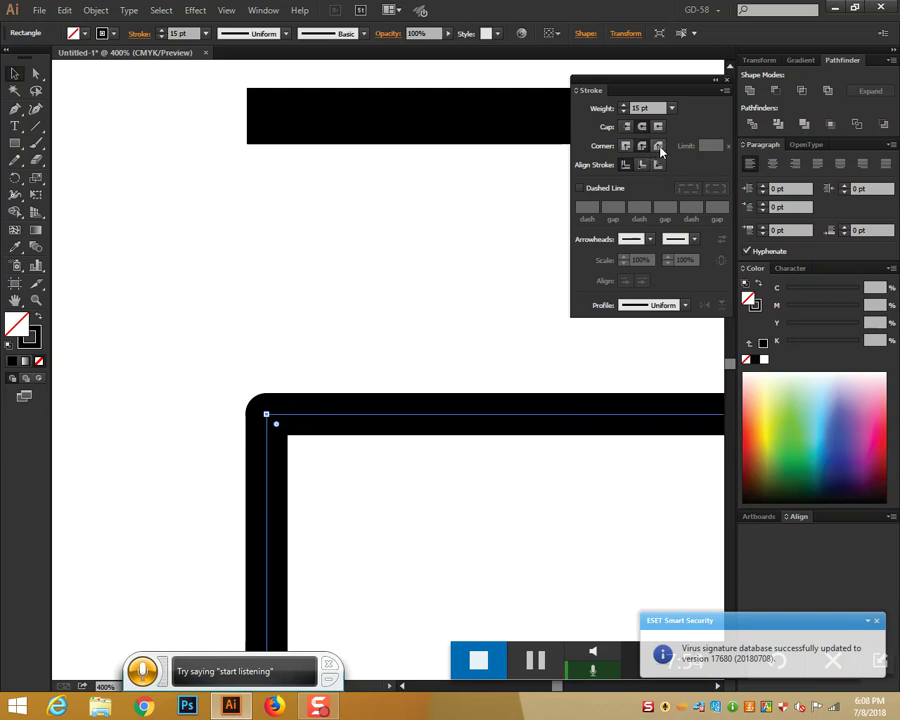
Step: Try a Bevel Join on the rectangle's stroke corners and return them to a Miter Join
left_click(659, 147)
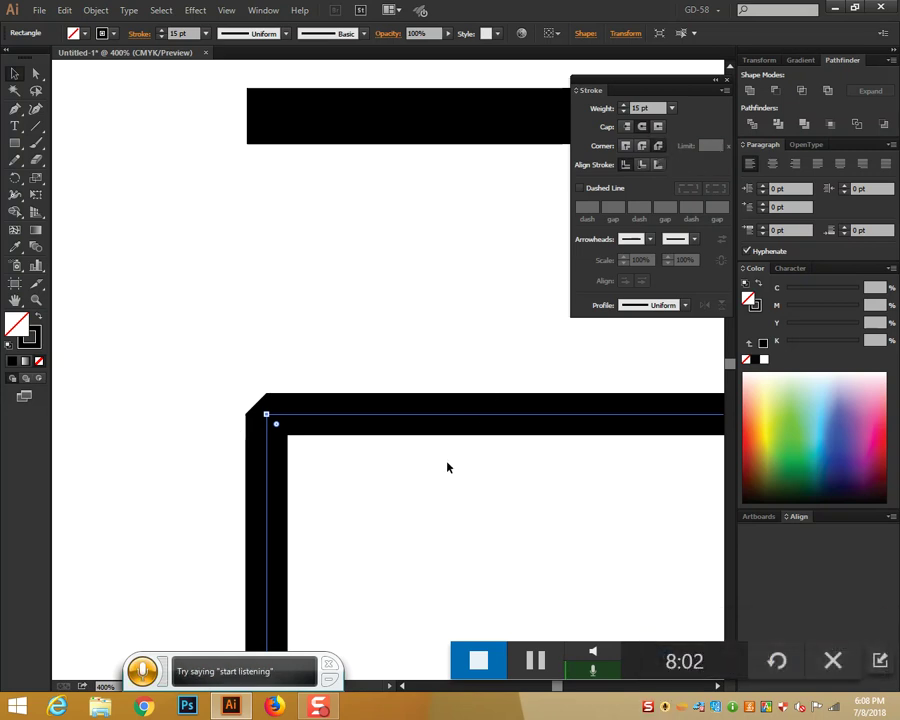
scroll(448, 467, "down", 1)
left_click(625, 146)
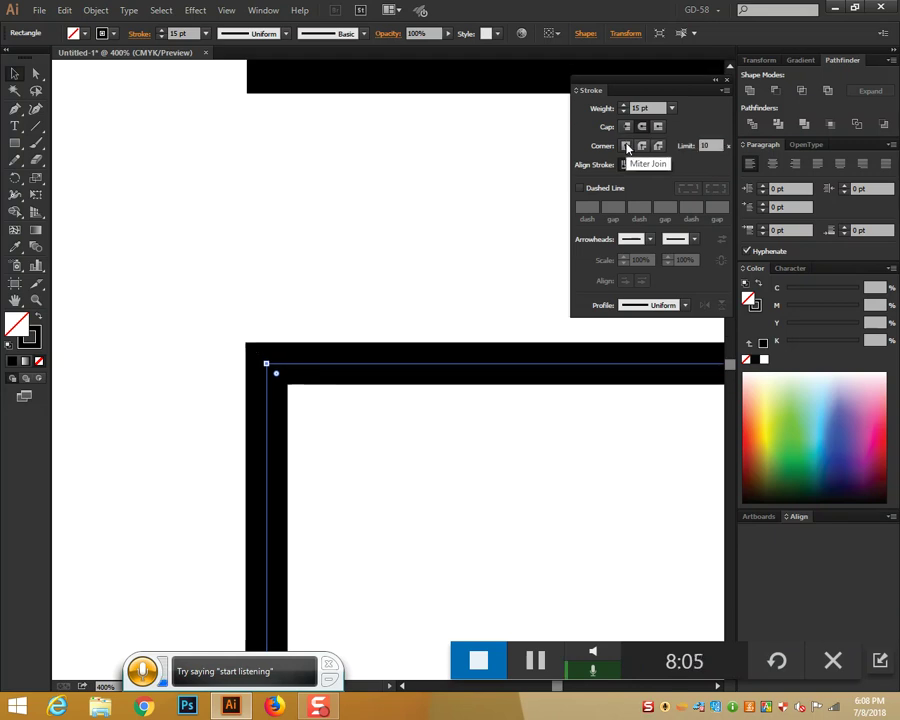
Step: Fill the large rectangle with green (C 68.63, M 0, Y 93.33, K 0), keeping its black stroke
scroll(455, 265, "down", 1)
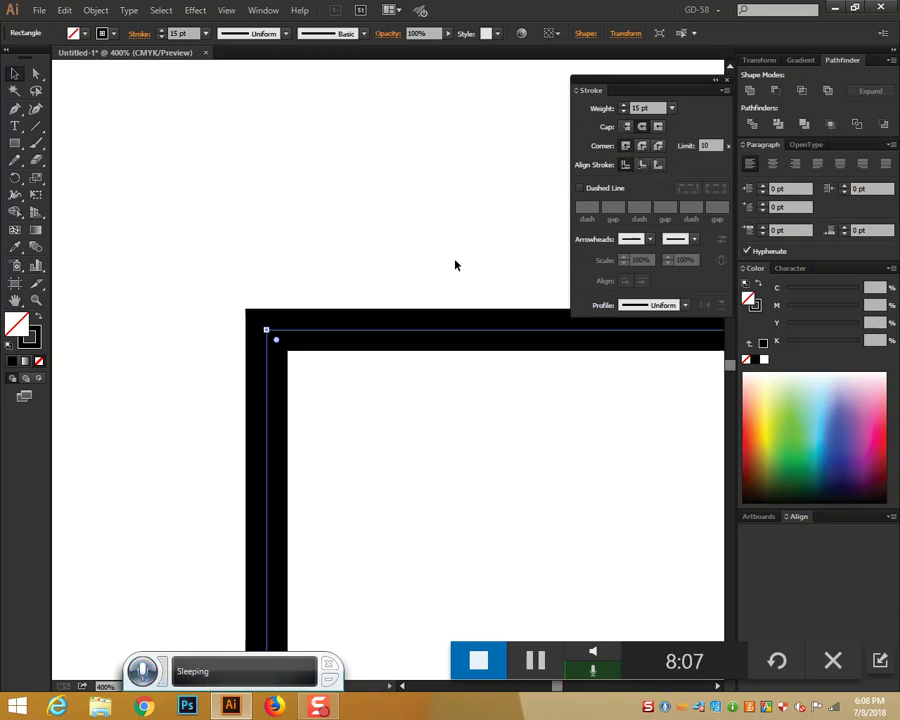
key("space")
left_click_drag(532, 474, 423, 432)
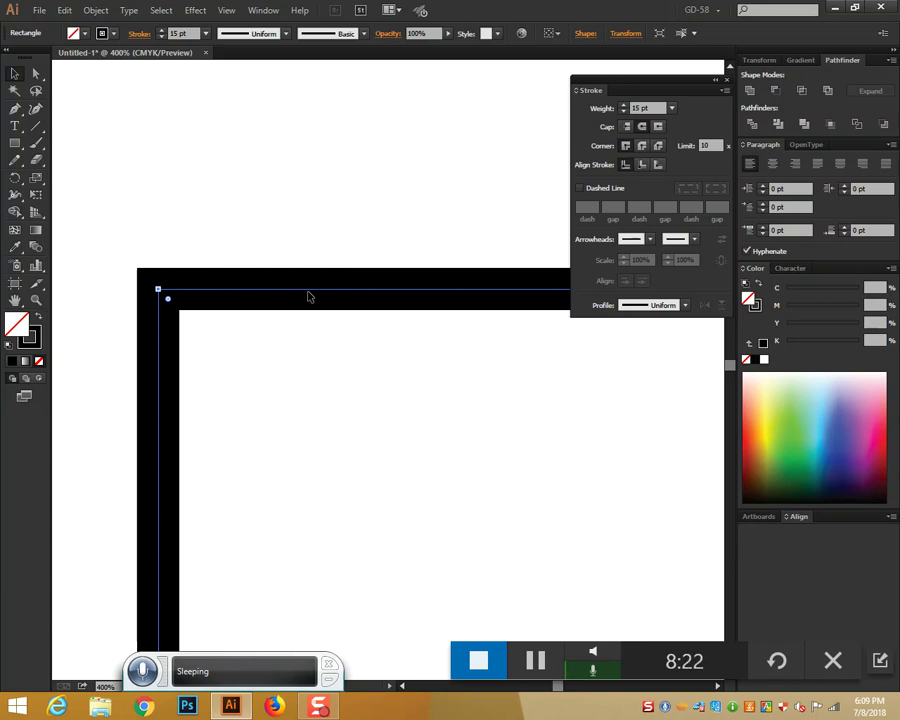
left_click_drag(348, 232, 410, 434)
left_click(803, 441)
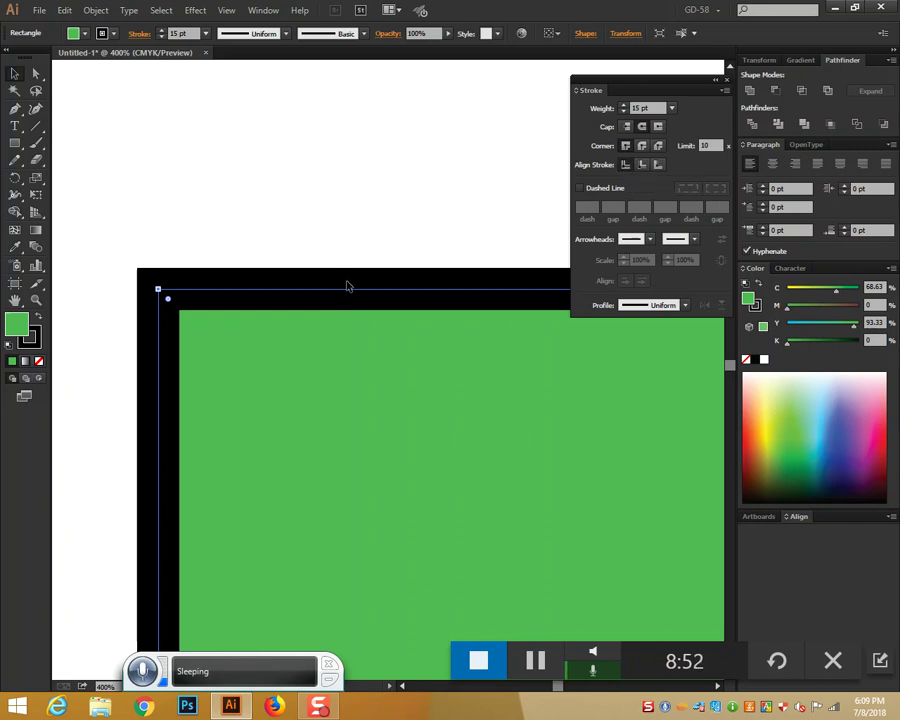
Step: Align the rectangle's stroke to the inside of its path and switch it to the outside
left_click(641, 166)
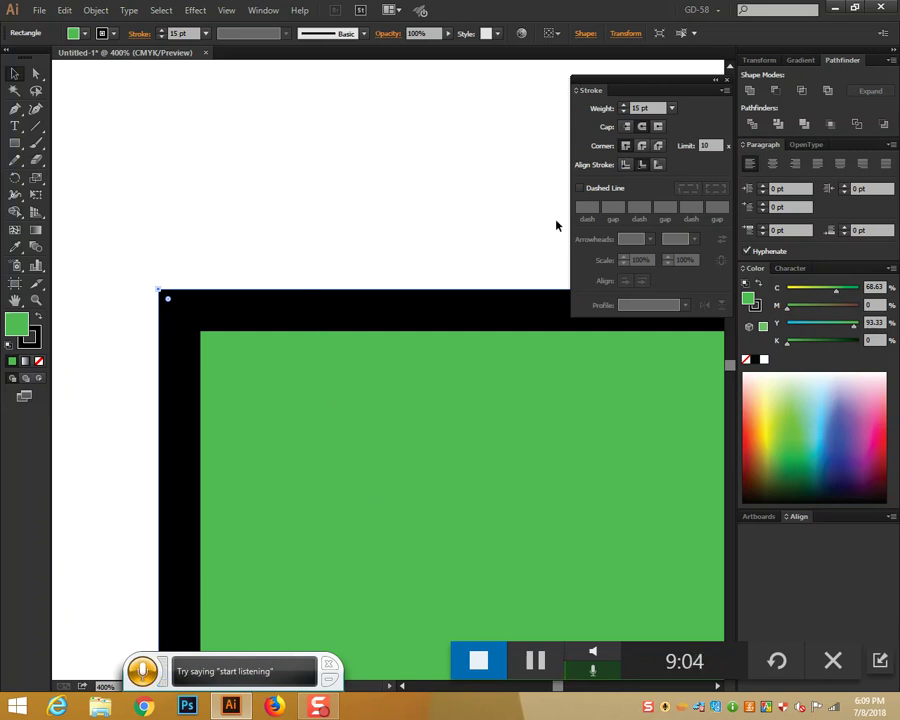
left_click(660, 166)
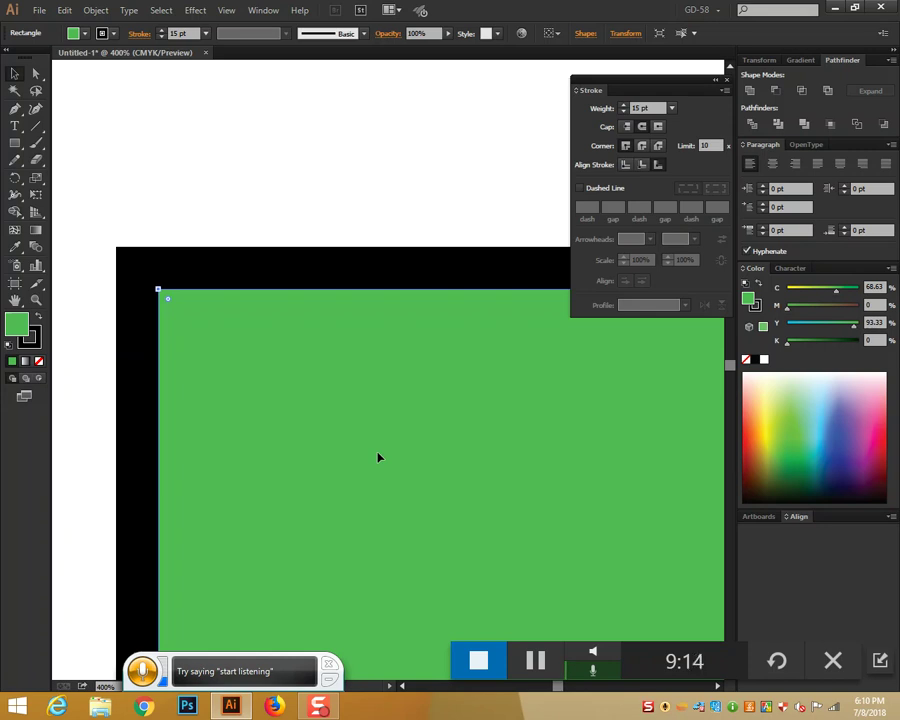
Step: Align the rectangle's stroke to the center of its path and remove its green fill
left_click(624, 168)
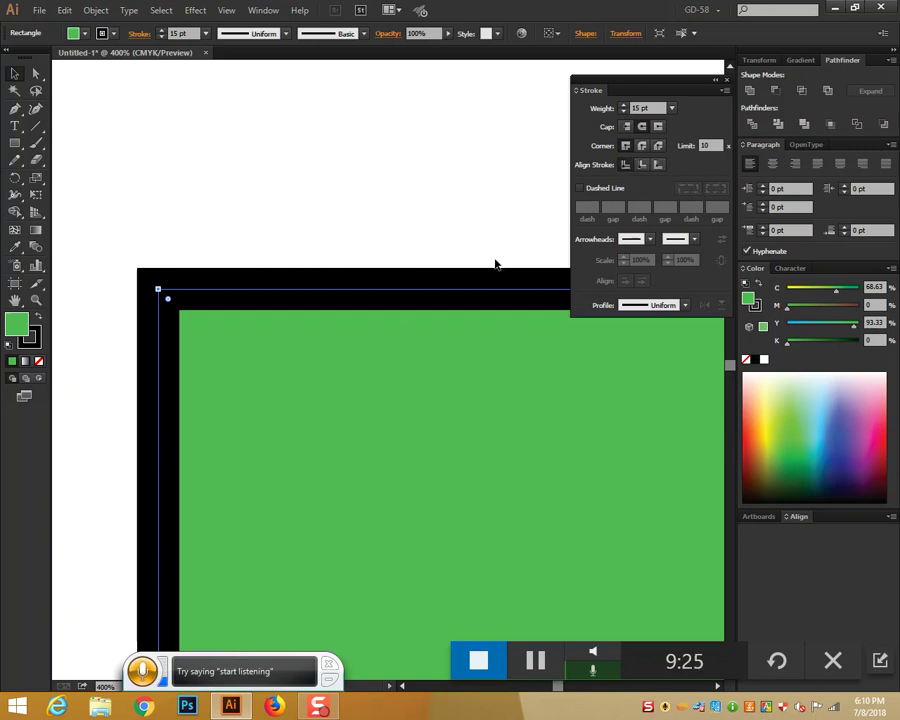
scroll(495, 264, "down", 2)
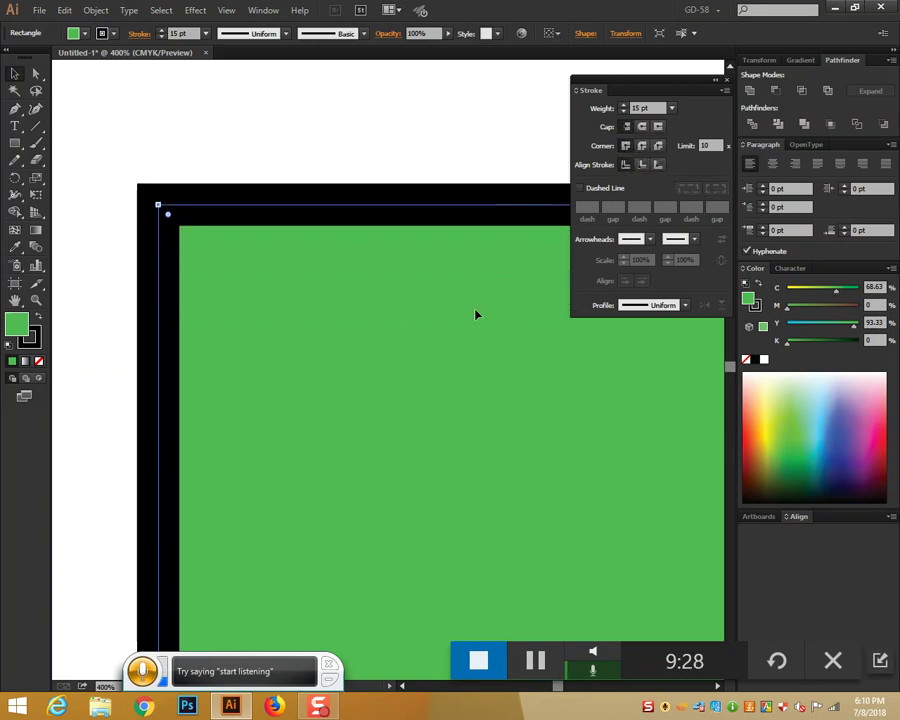
scroll(462, 311, "down", 1)
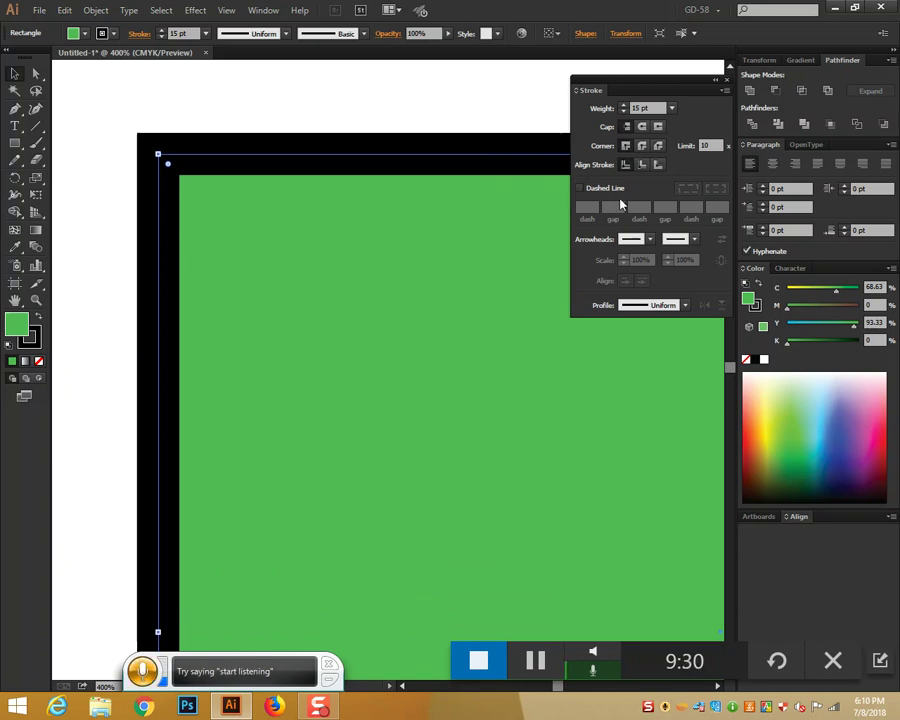
left_click(35, 362)
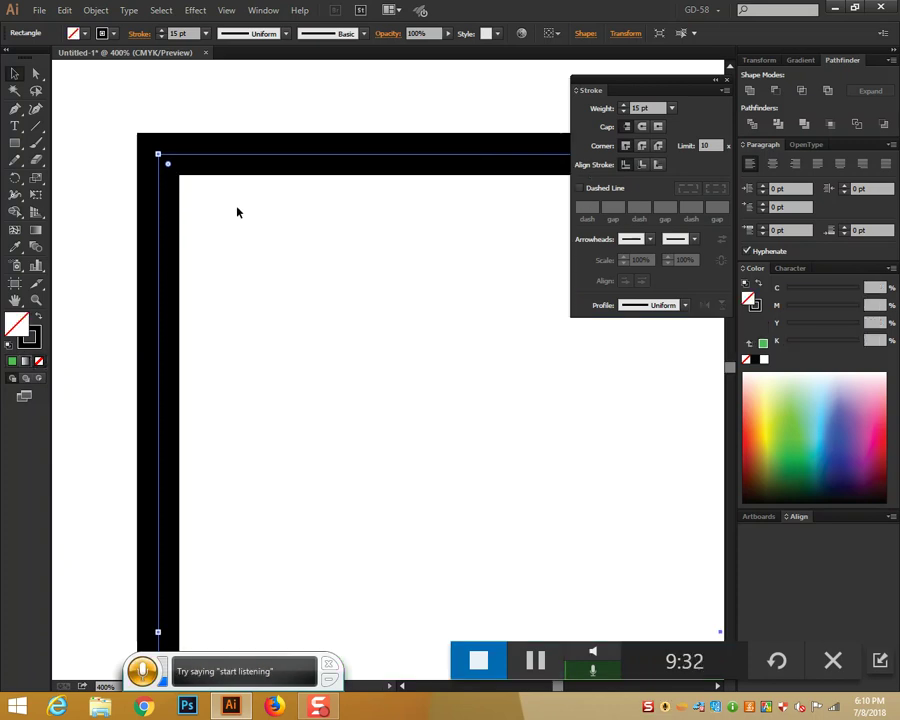
Step: Apply a dashed line with 12 pt dashes to the rectangle's stroke and deselect it to inspect the whole outline
left_click(580, 188)
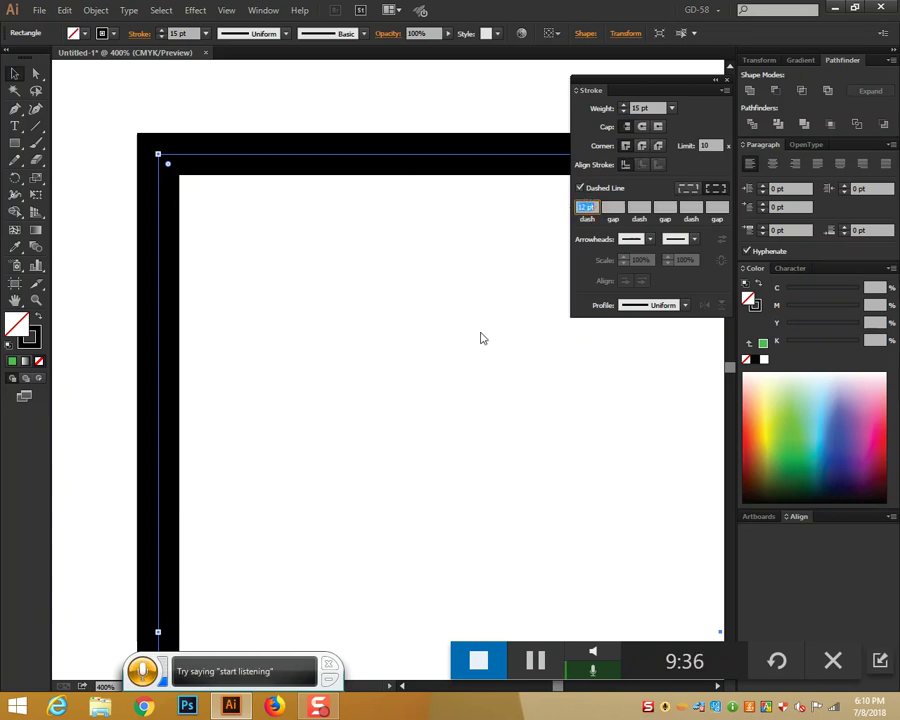
left_click(20, 76)
left_click(412, 300)
scroll(415, 307, "up", 1)
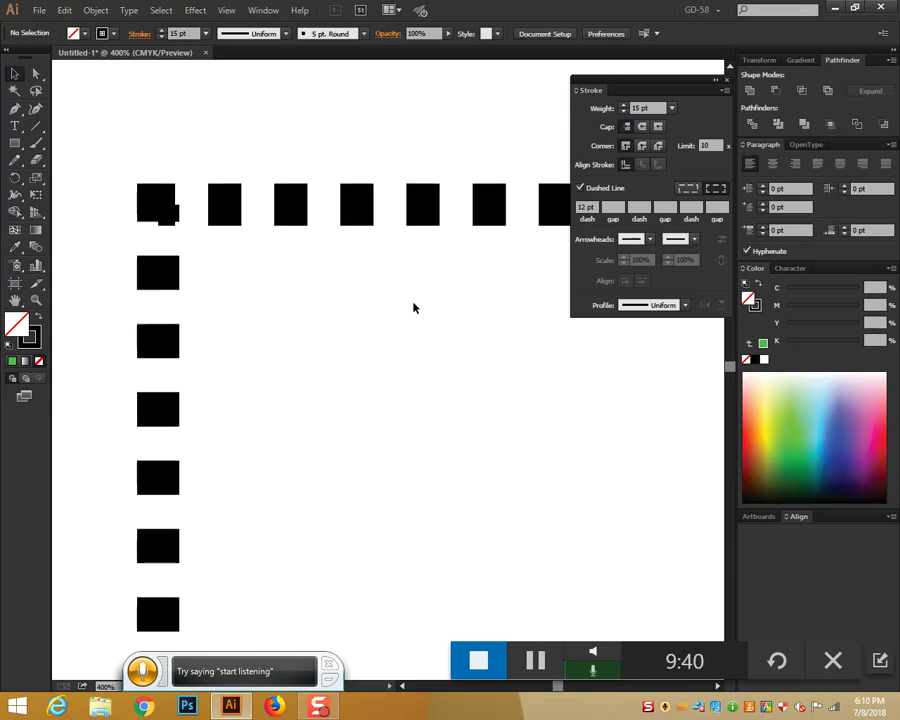
key("ctrl+minus")
key("ctrl+minus")
key("ctrl+minus")
left_click_drag(446, 404, 237, 263)
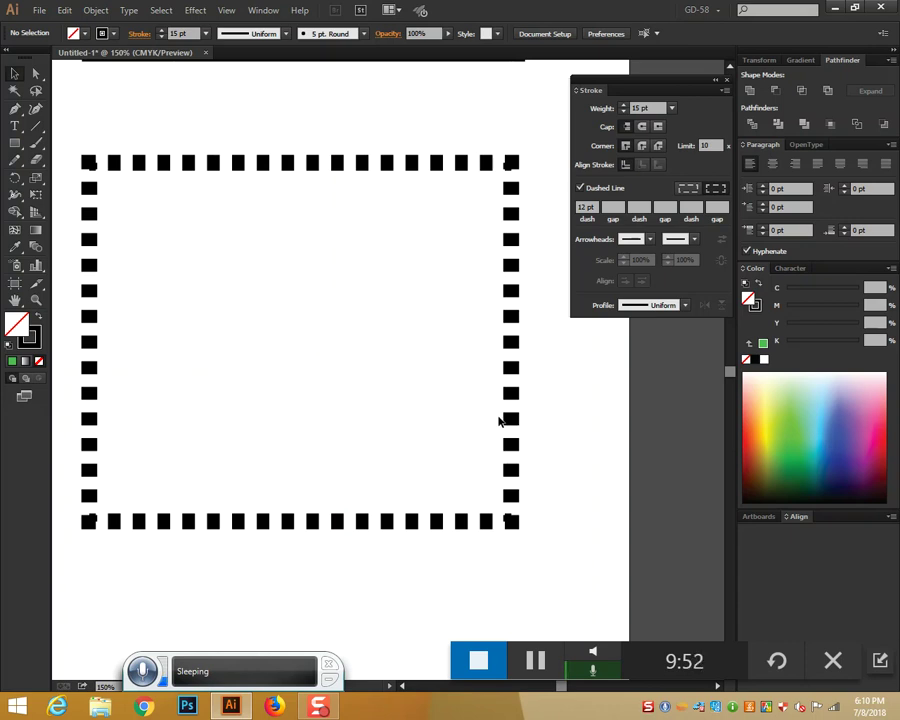
left_click(585, 207)
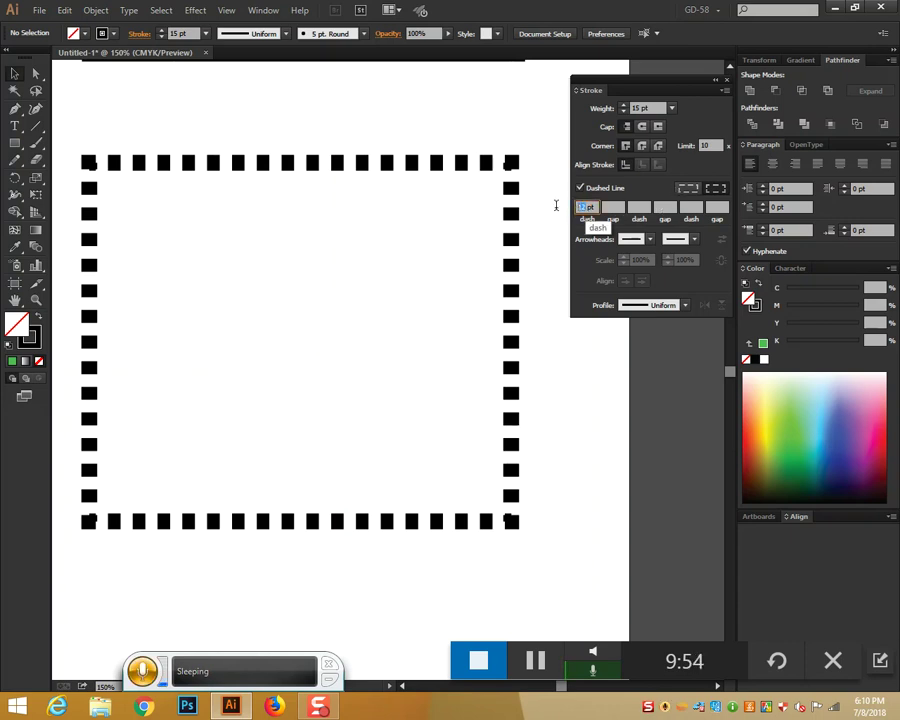
type("20")
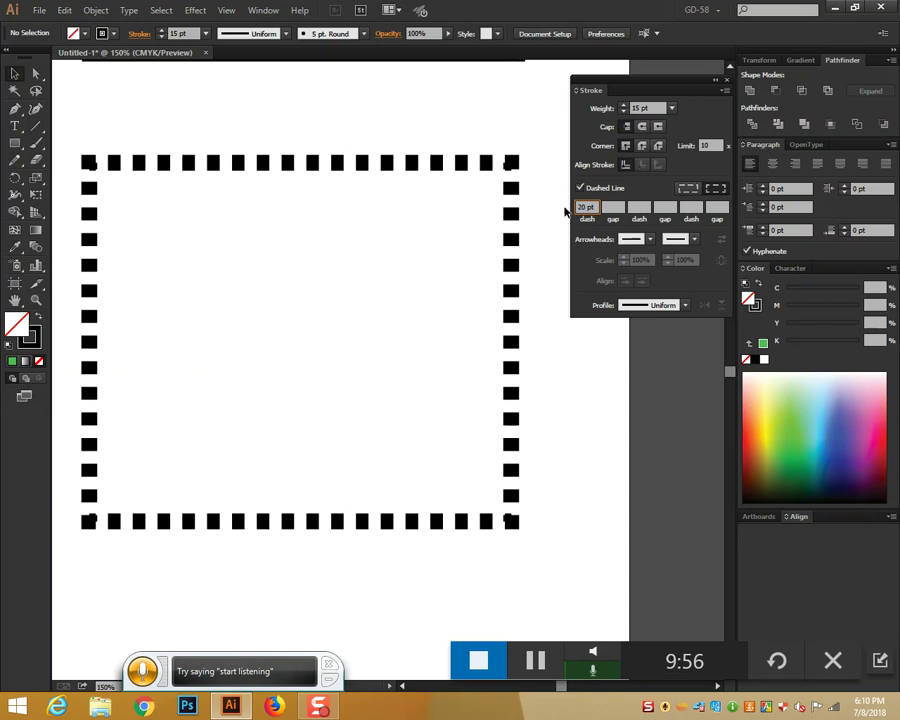
left_click(581, 189)
left_click(581, 189)
left_click(425, 252)
Step: Set the rectangle's dash length to 20 pt
left_click_drag(306, 105, 414, 357)
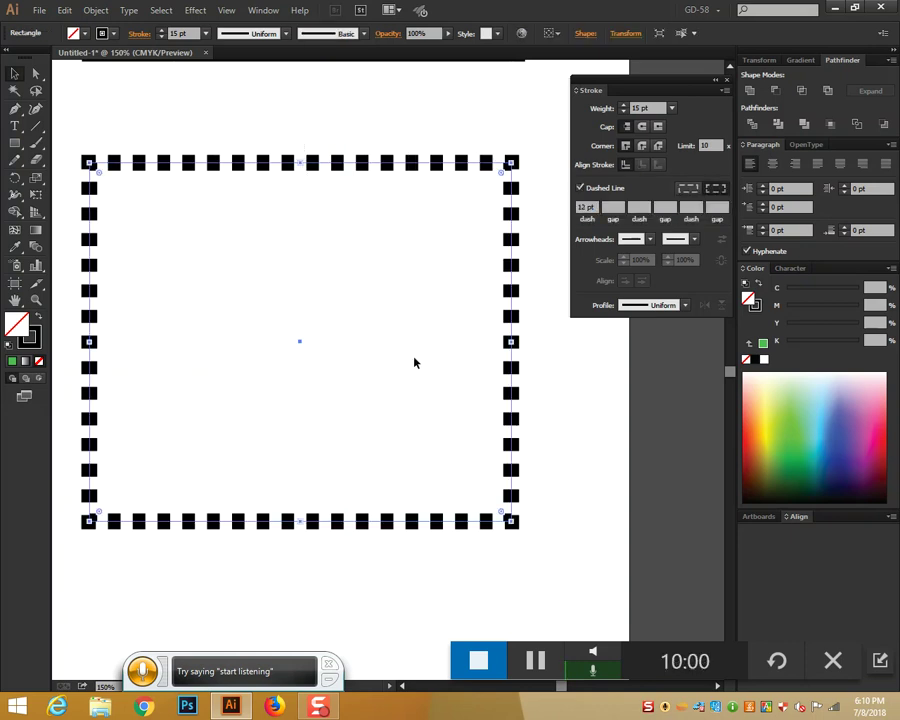
left_click_drag(587, 208, 548, 208)
type("20")
left_click(517, 136)
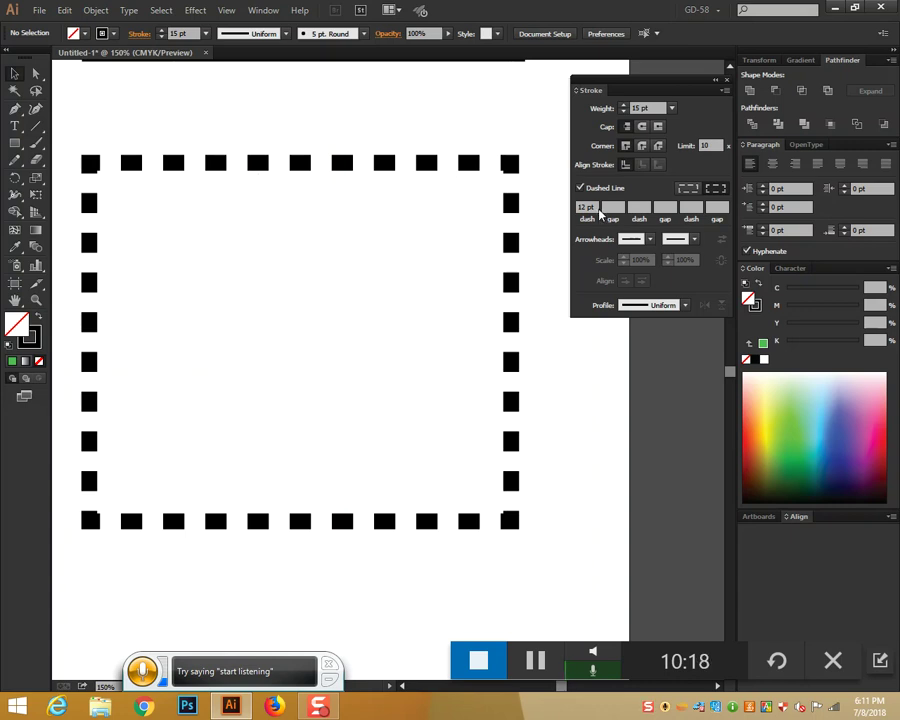
left_click_drag(587, 207, 526, 210)
type("2")
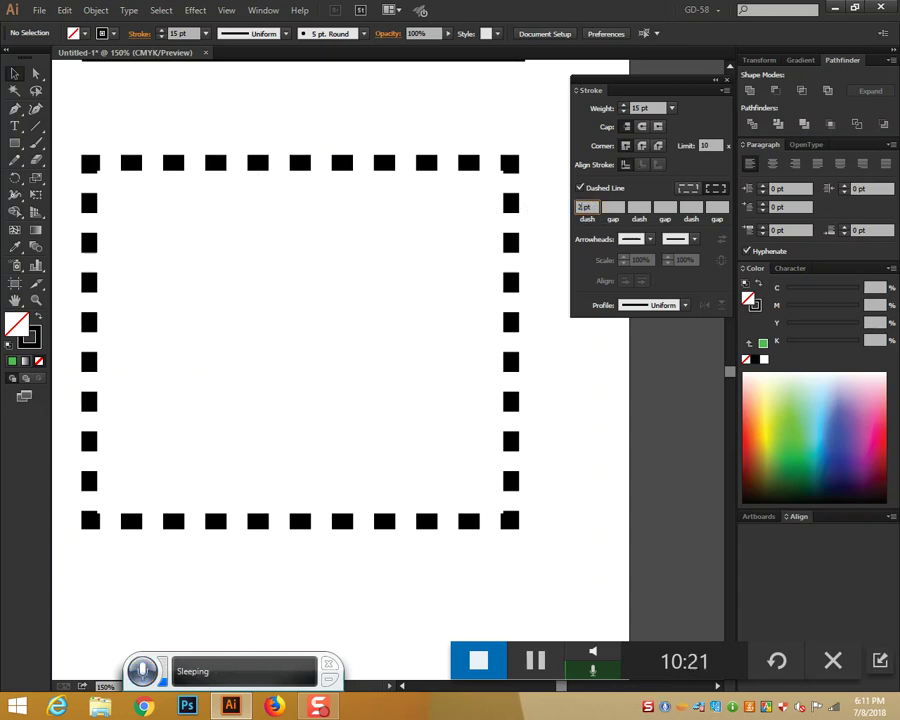
key("Tab")
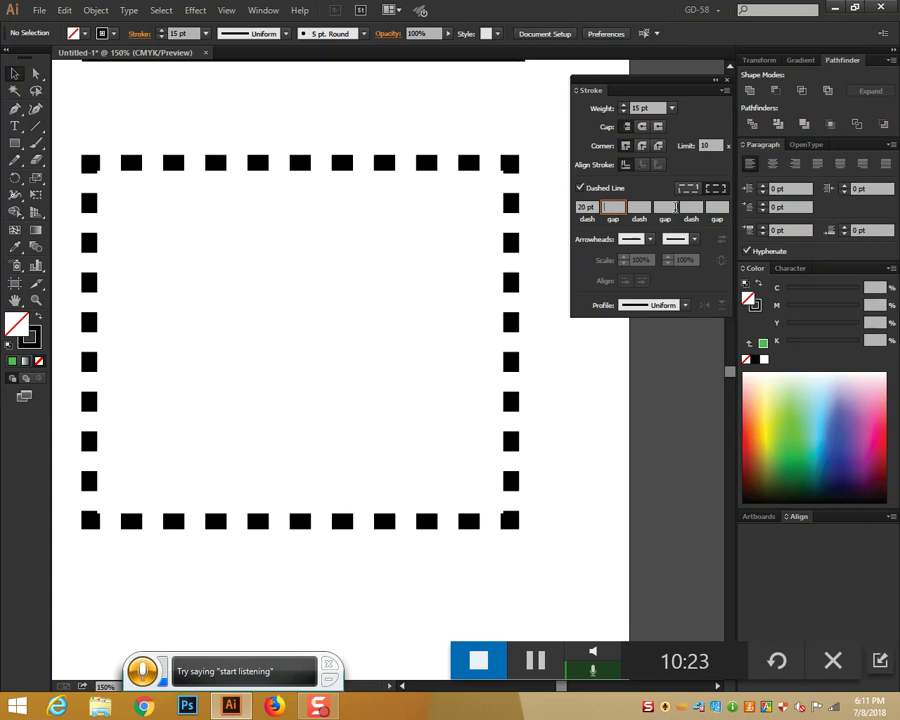
Step: Compare exact dash lengths with dashes aligned to corners on the rectangle's stroke, and turn off the dashed line
left_click_drag(215, 139, 236, 183)
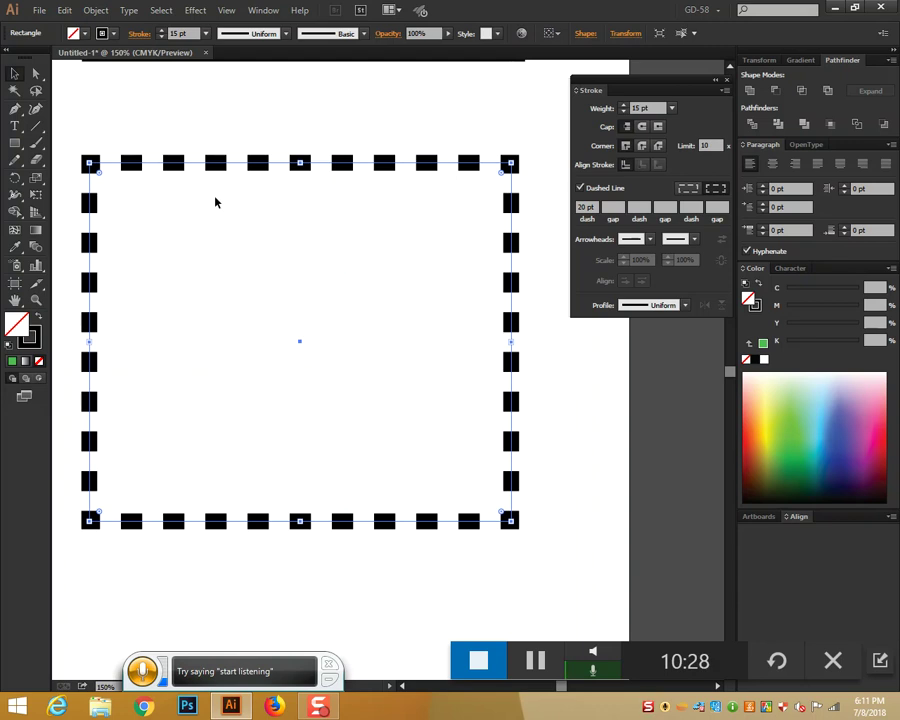
left_click(687, 188)
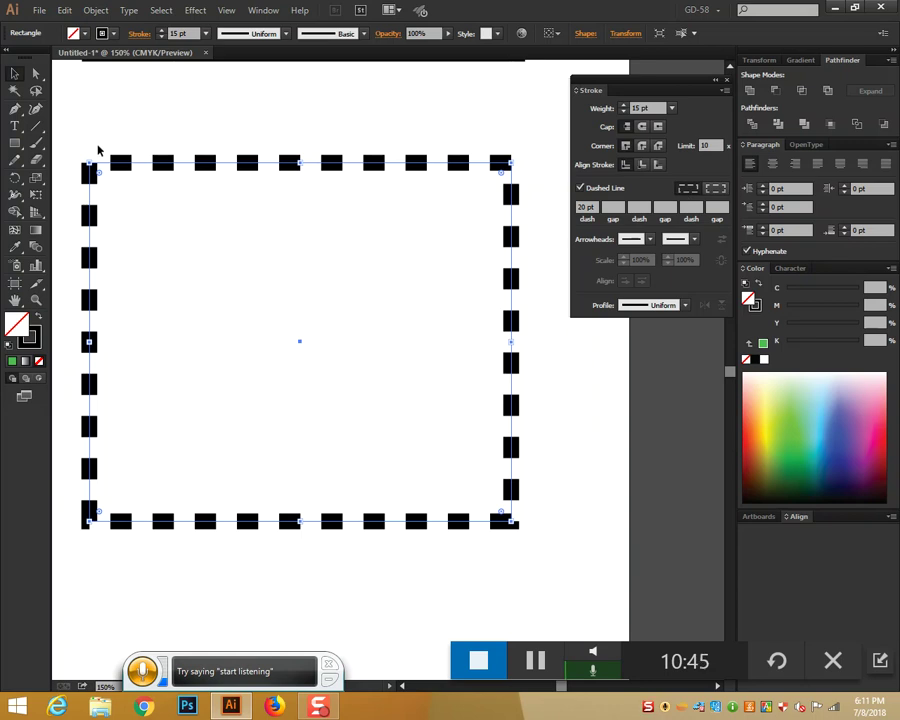
left_click(716, 188)
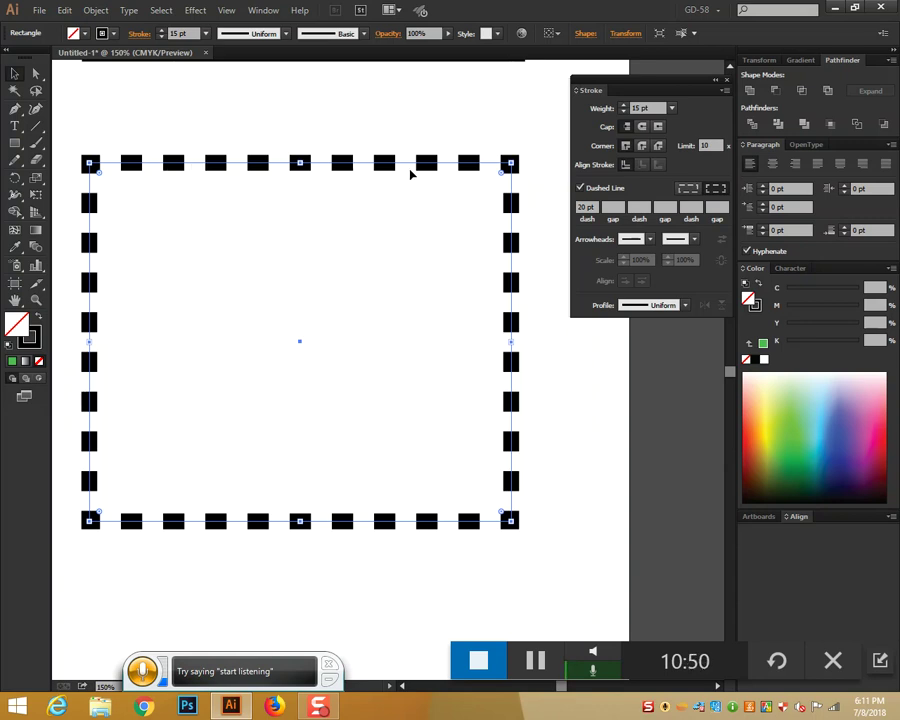
left_click(699, 189)
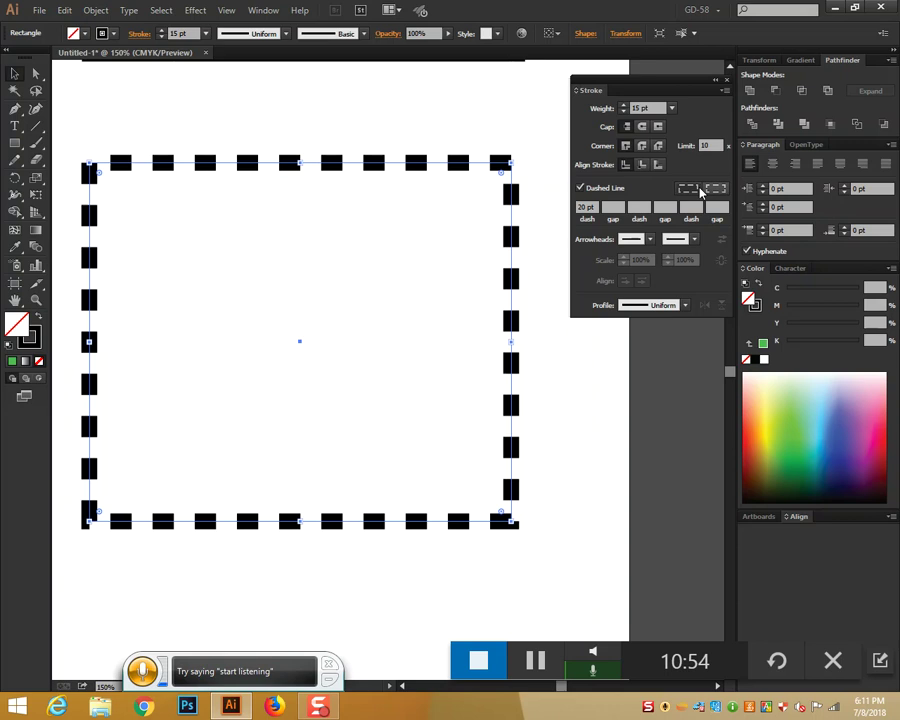
left_click(716, 189)
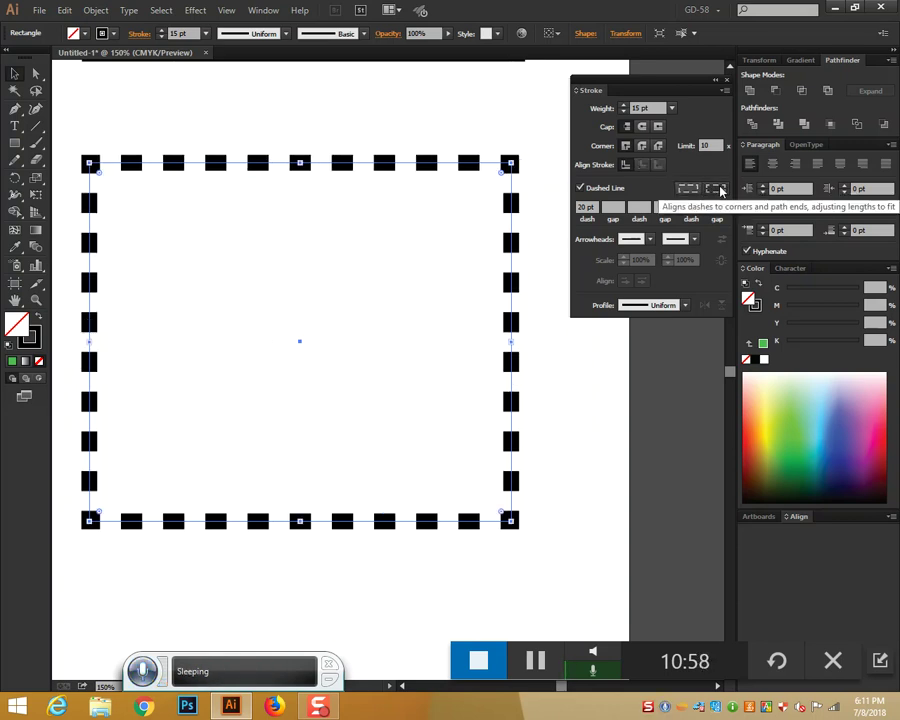
left_click(581, 188)
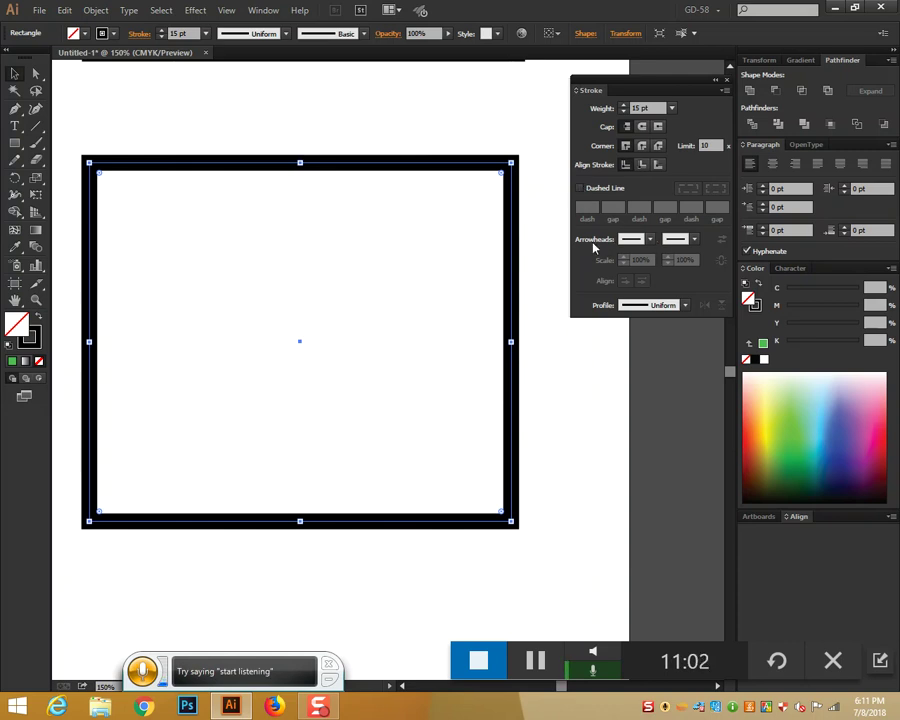
Step: Apply the Arrow 1 arrowhead to the start of the 20 pt line above the rectangle
scroll(524, 309, "up", 3)
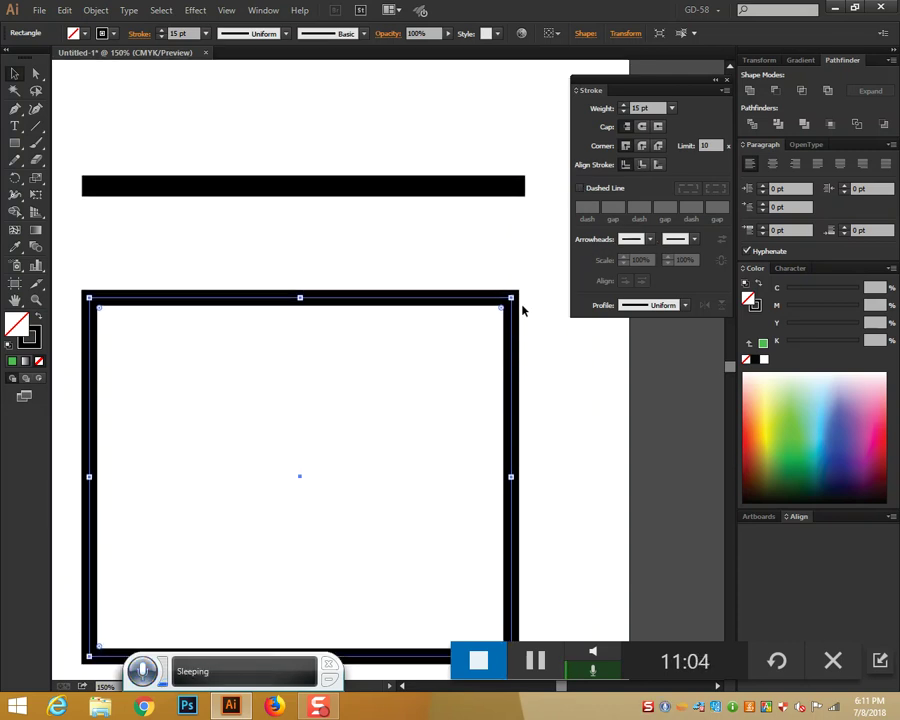
left_click(318, 186)
left_click_drag(293, 360, 327, 377)
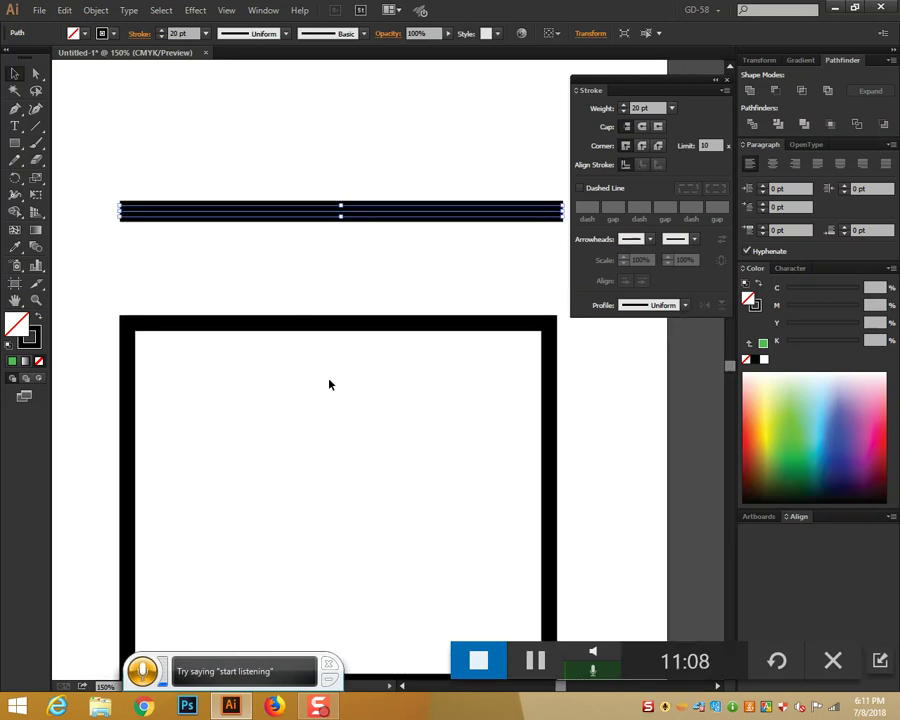
key("ctrl+minus")
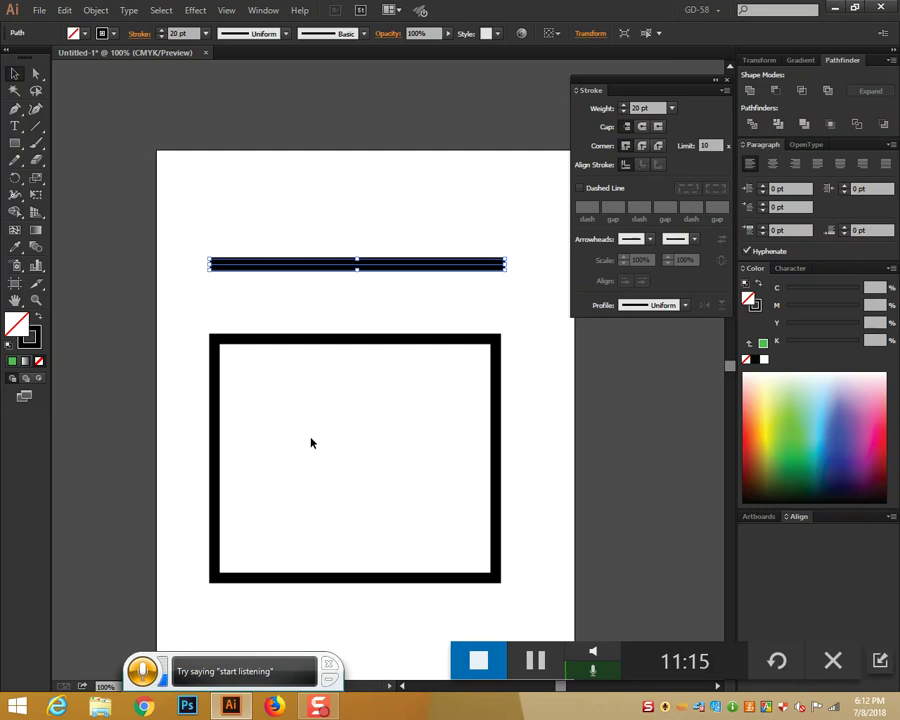
key("ctrl+plus")
left_click_drag(364, 420, 467, 488)
left_click_drag(406, 470, 253, 448)
left_click_drag(216, 149, 343, 390)
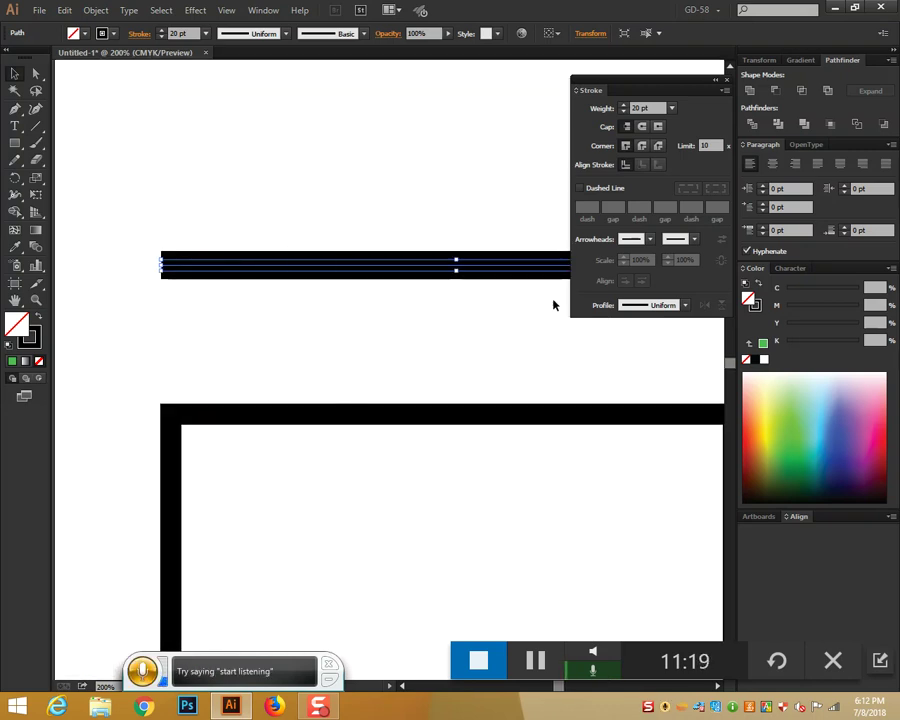
left_click(647, 240)
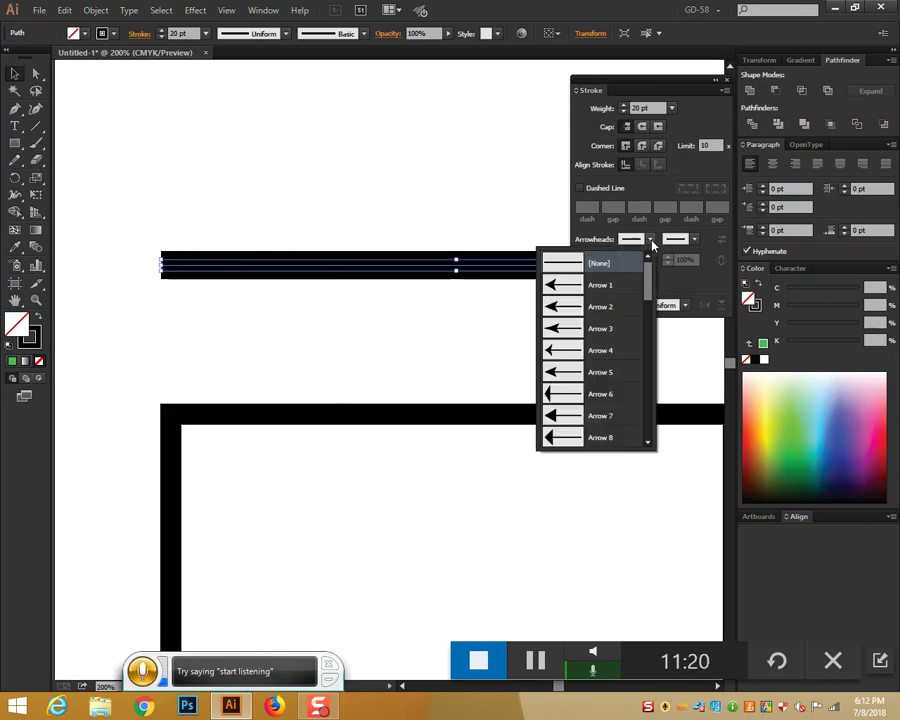
left_click(567, 287)
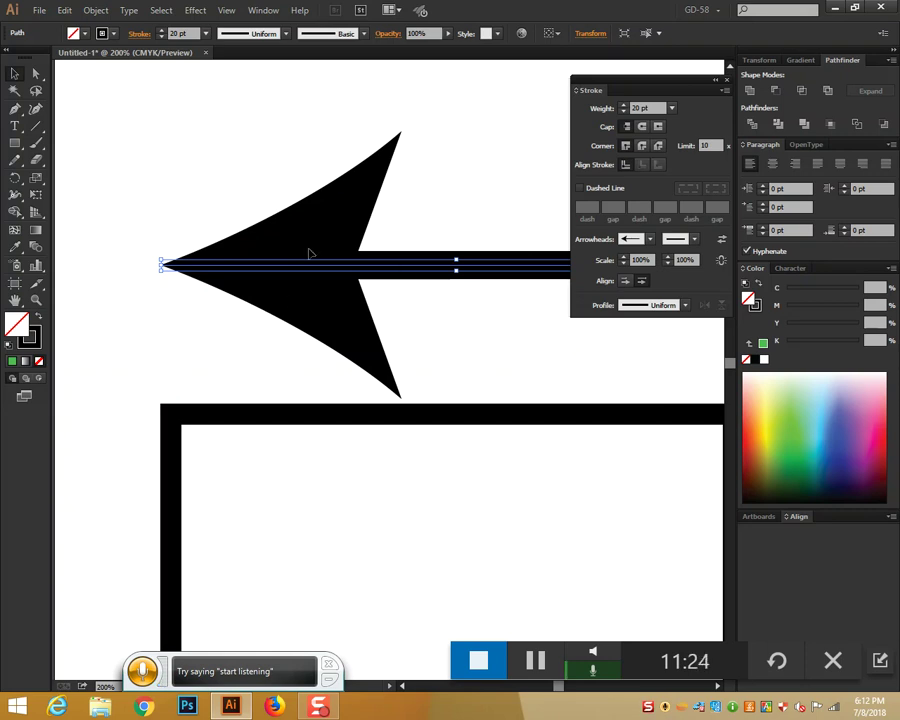
Step: Reduce the scale of the line's start arrowhead to 91%
left_click(624, 263)
left_click(624, 263)
left_click(624, 263)
left_click(624, 263)
left_click(624, 263)
left_click(624, 263)
left_click(624, 257)
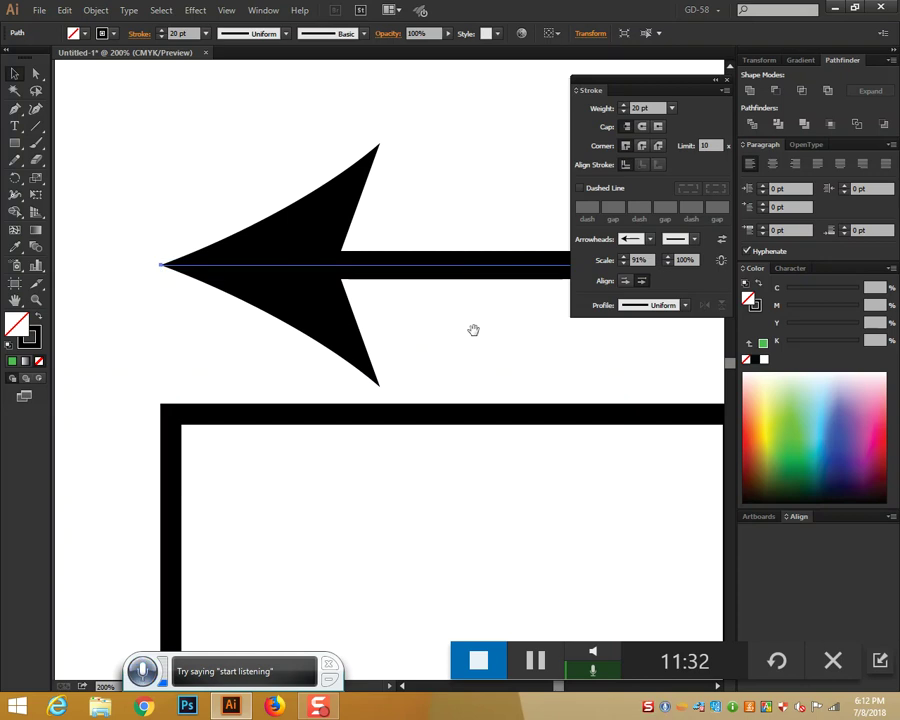
Step: Add a feathered tail arrowhead to the end of the line and scale it to 51%
key("space")
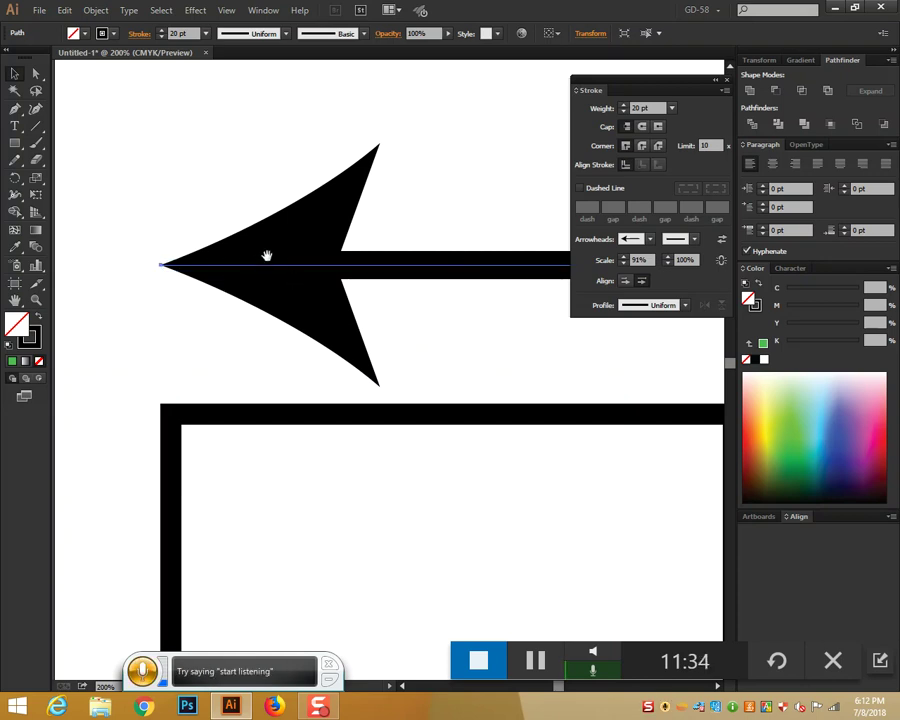
left_click_drag(705, 365, 420, 302)
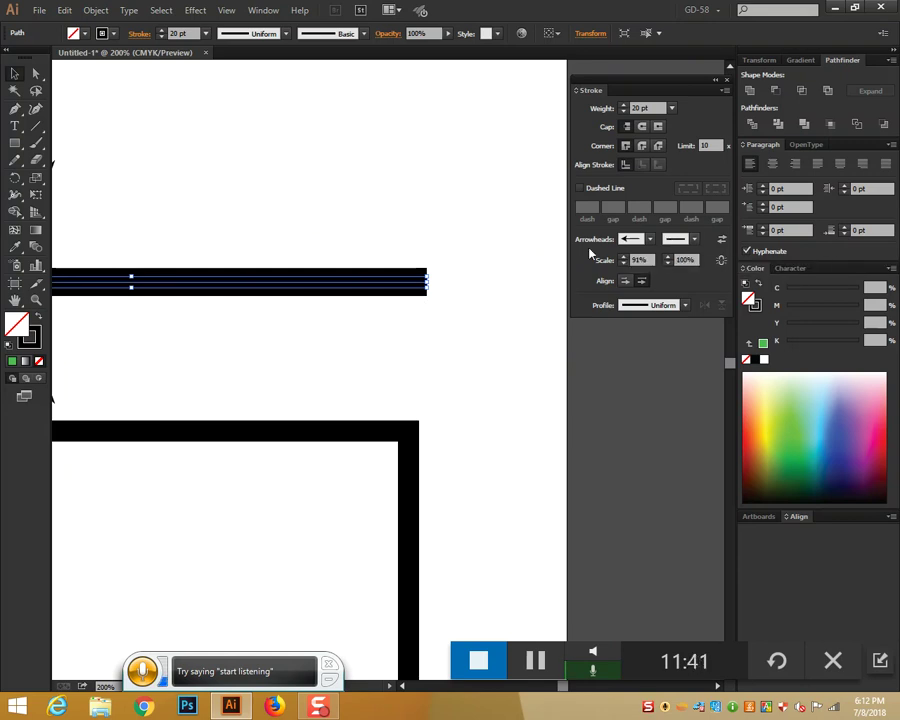
left_click(693, 241)
scroll(625, 350, "down", 3)
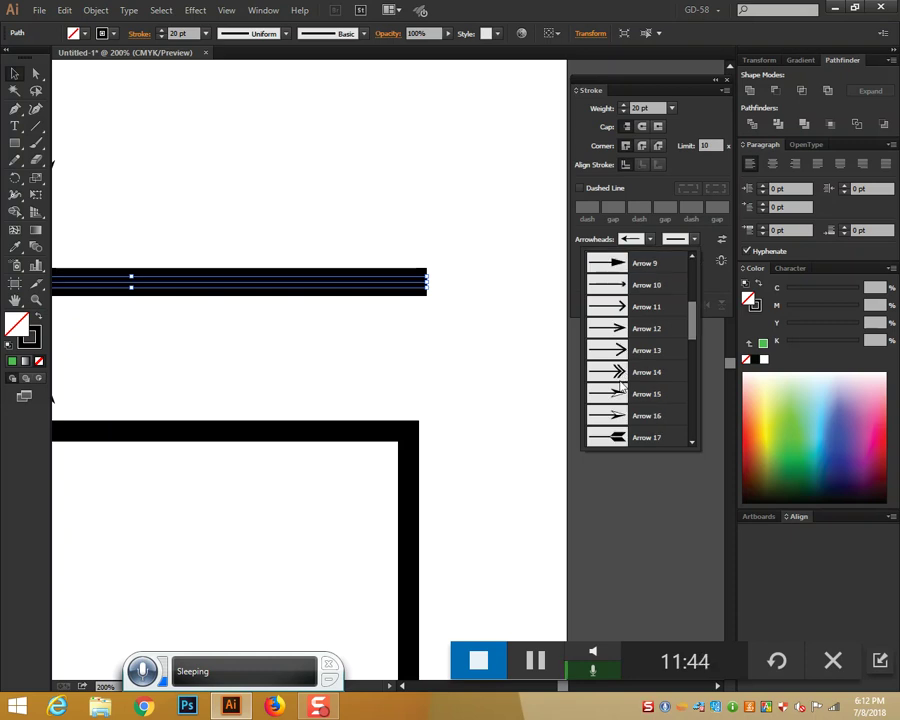
scroll(622, 370, "down", 2)
left_click(621, 352)
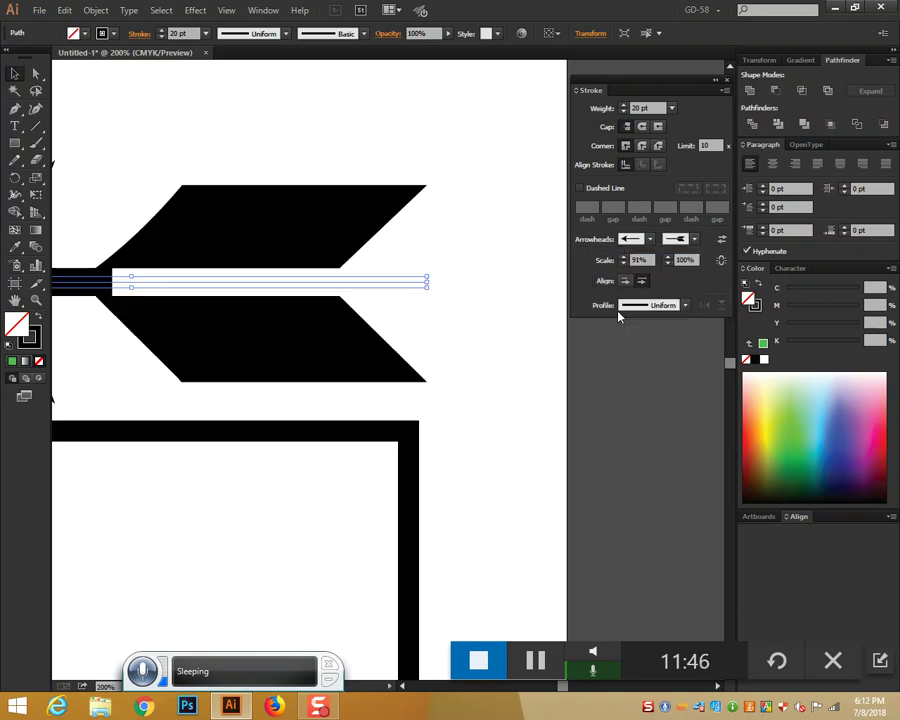
left_click_drag(520, 381, 442, 277)
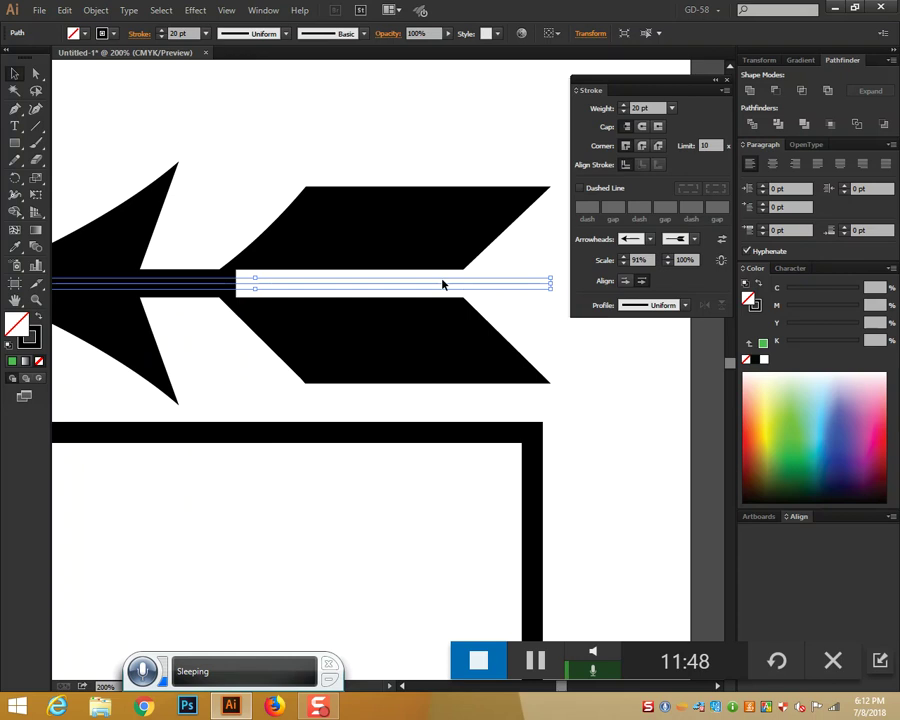
left_click(668, 264)
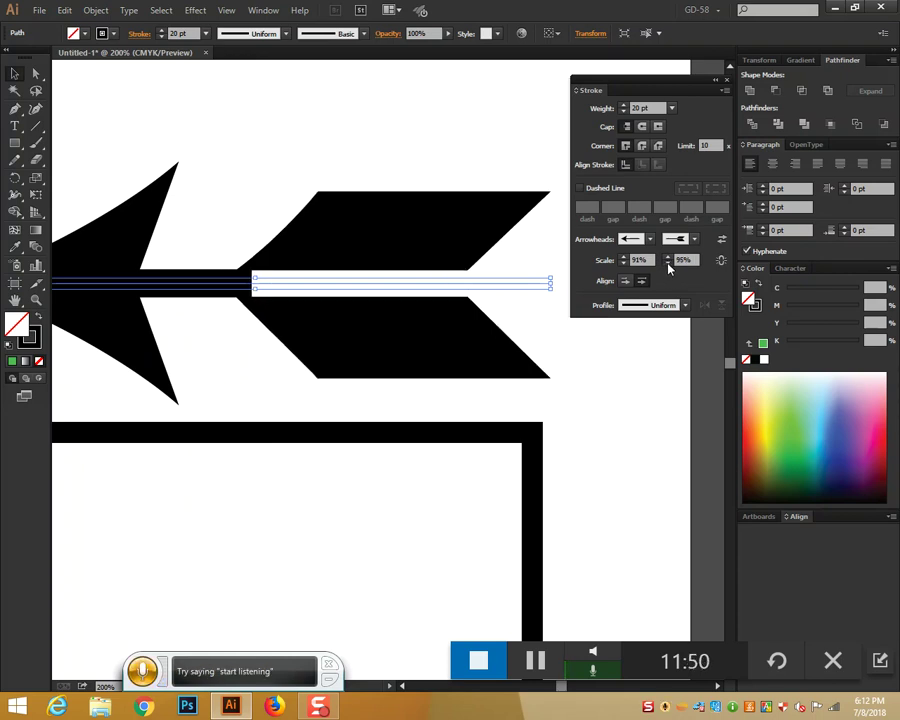
left_click_drag(668, 264, 668, 264)
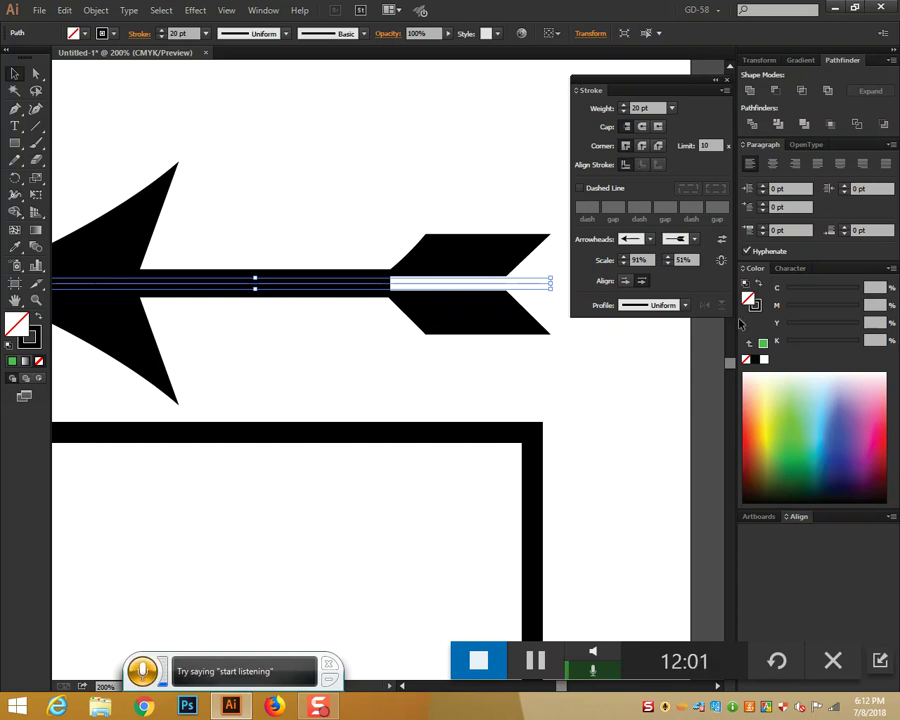
Step: Replace the feathered tail at the line's end with a slender, barbed arrowhead pointing outward
left_click(694, 239)
scroll(670, 255, "up", 6)
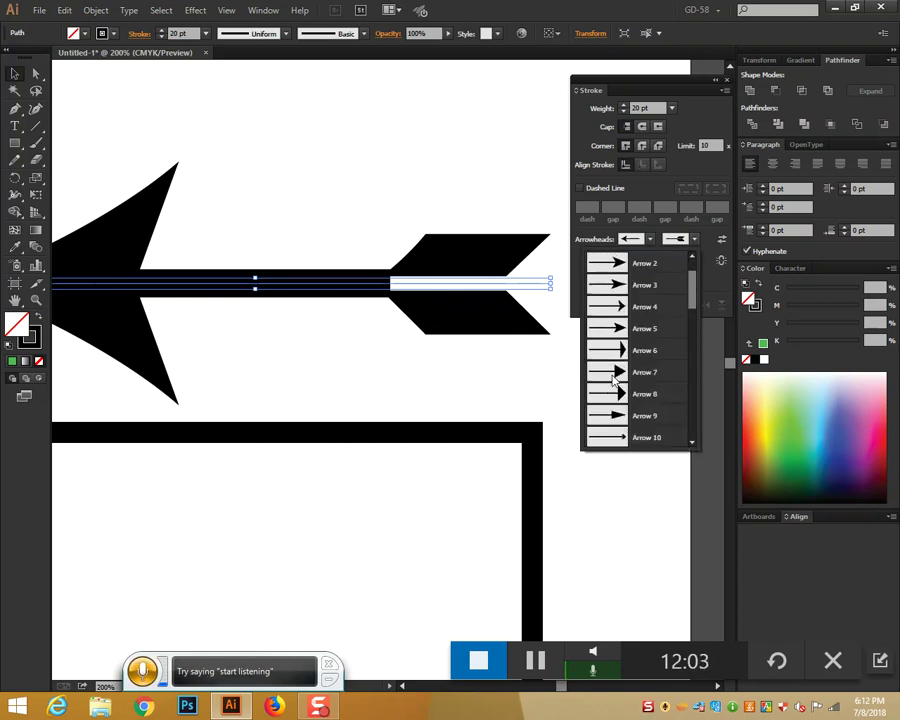
left_click(624, 348)
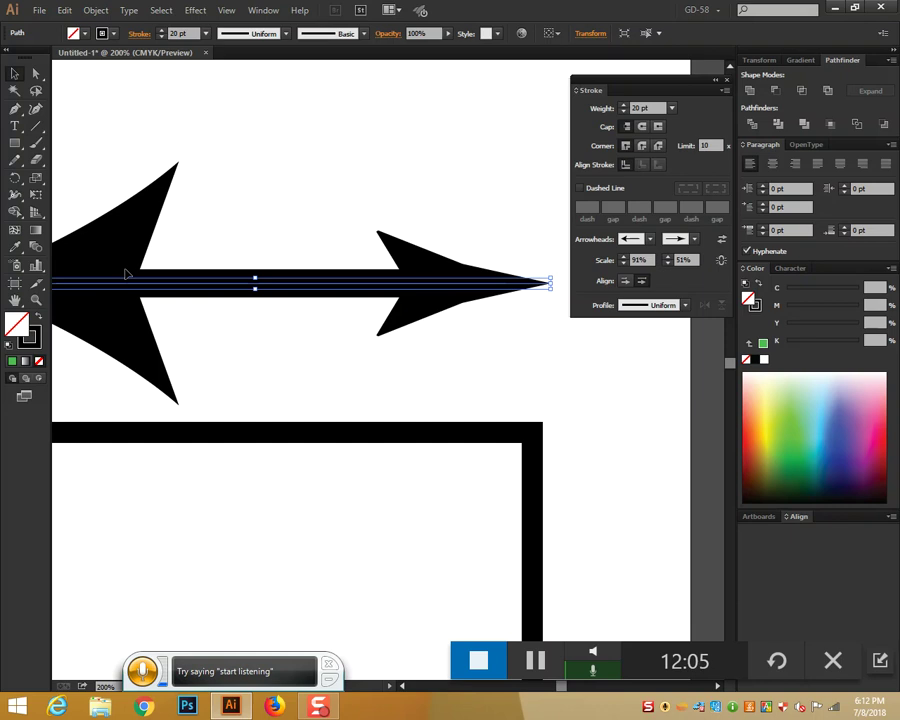
Step: Replace the arrowhead at the start of the 20 pt line with a feathered tail
left_click(650, 239)
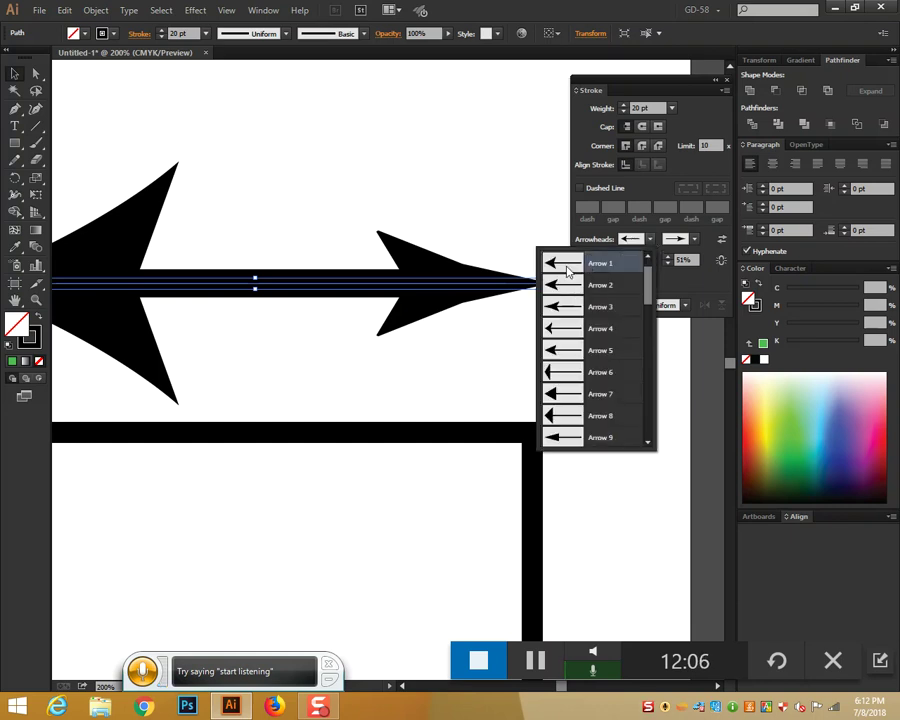
scroll(560, 370, "down", 4)
left_click(562, 369)
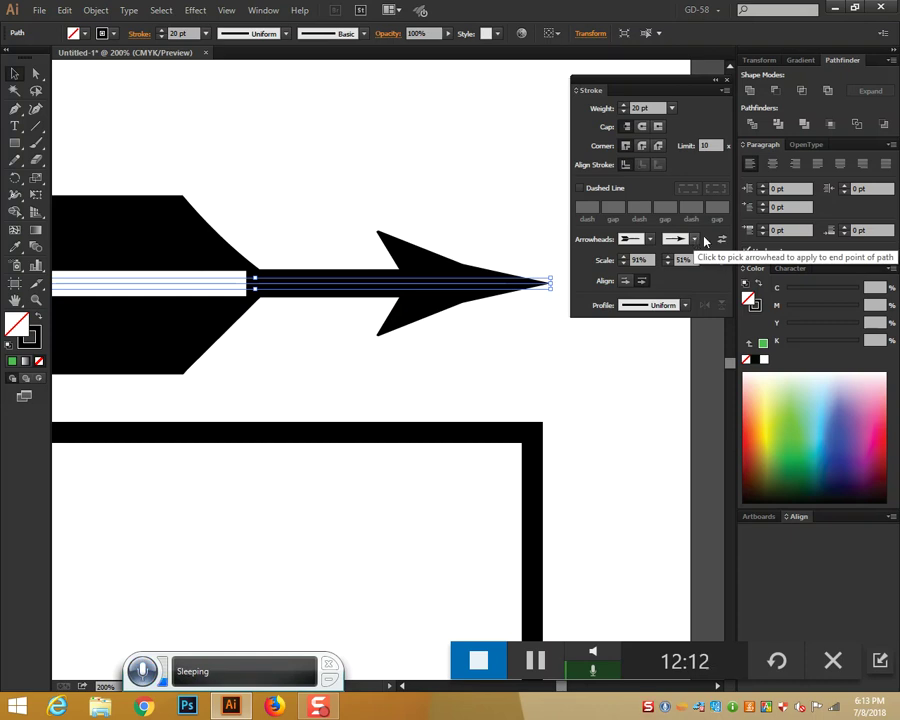
Step: Change the line's start arrowhead to Arrow 15, the slender half-filled barbed arrow
left_click(650, 239)
scroll(577, 378, "down", 4)
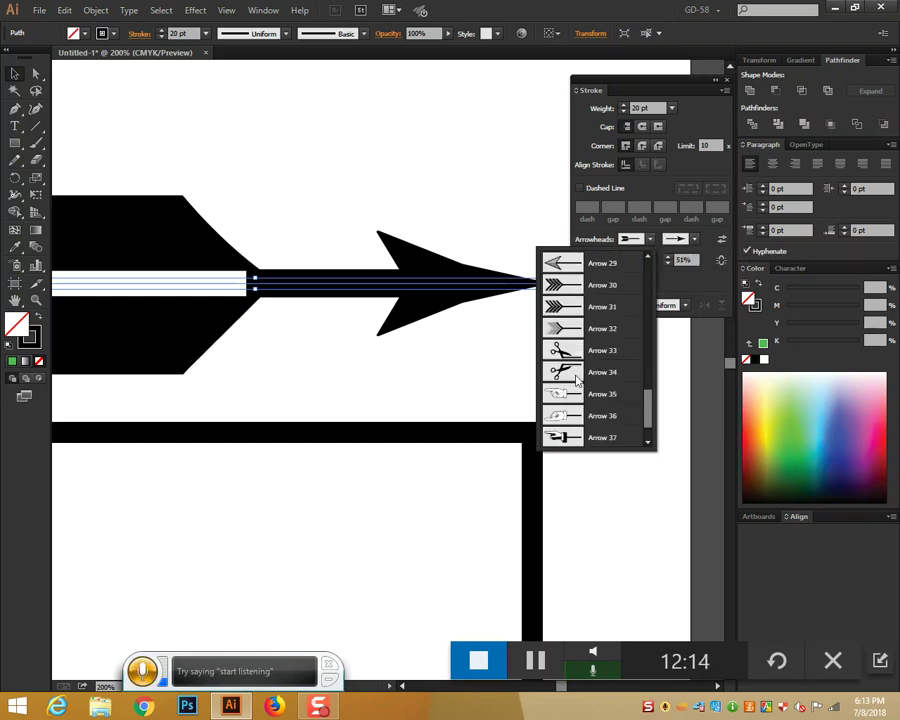
scroll(577, 378, "up", 5)
left_click(567, 362)
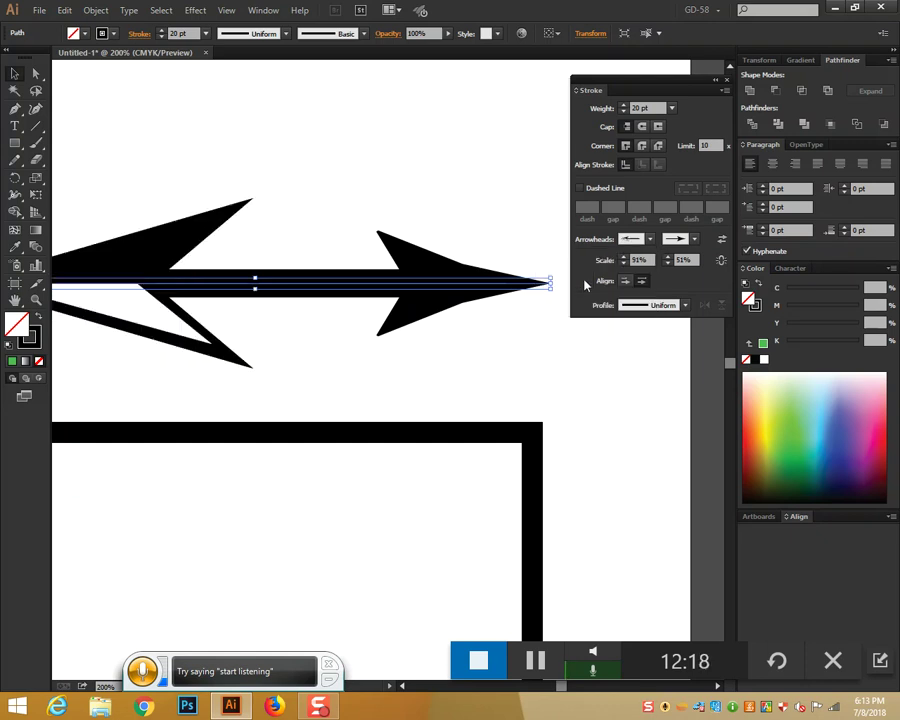
Step: Try extending the arrow tips beyond the ends of the path, and restore the alignment that places the tips at the path ends
left_click(625, 282)
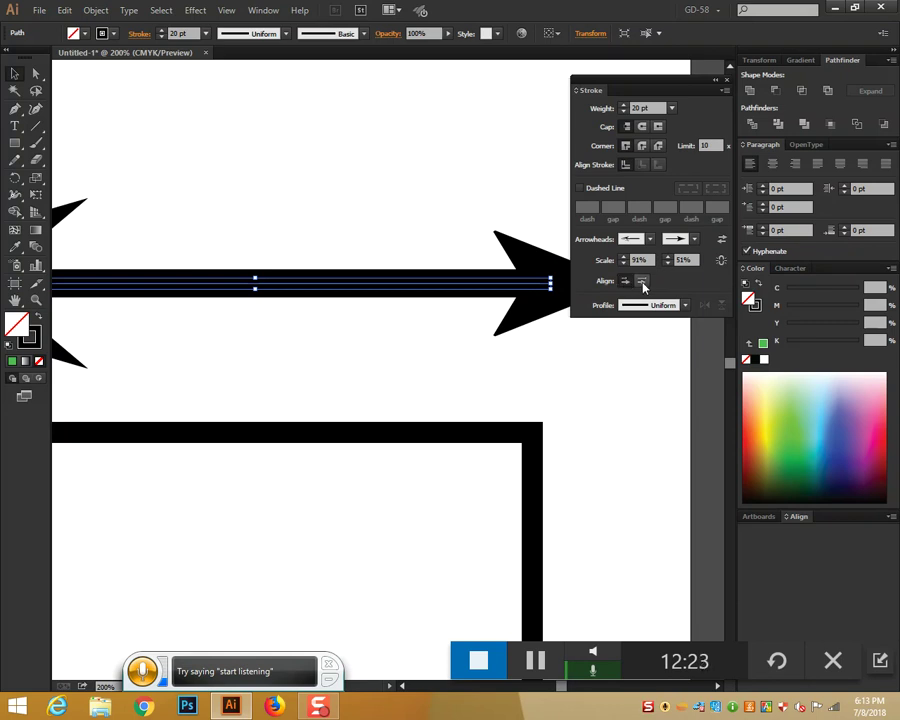
left_click(642, 283)
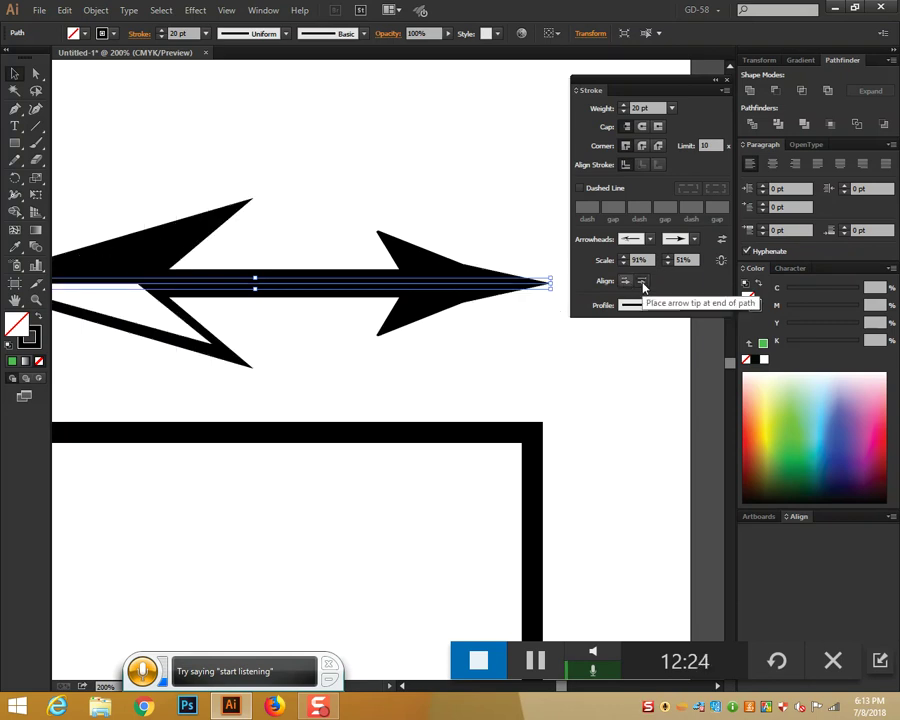
Step: Set the scale of both the start and end arrowheads of the line to 100%
left_click(623, 263)
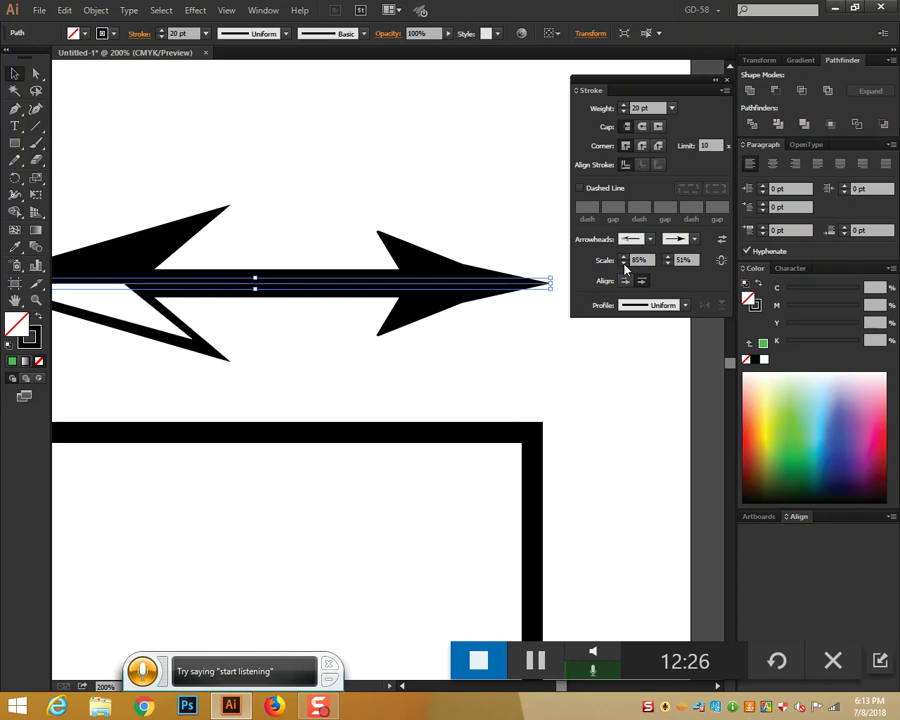
left_click(623, 263)
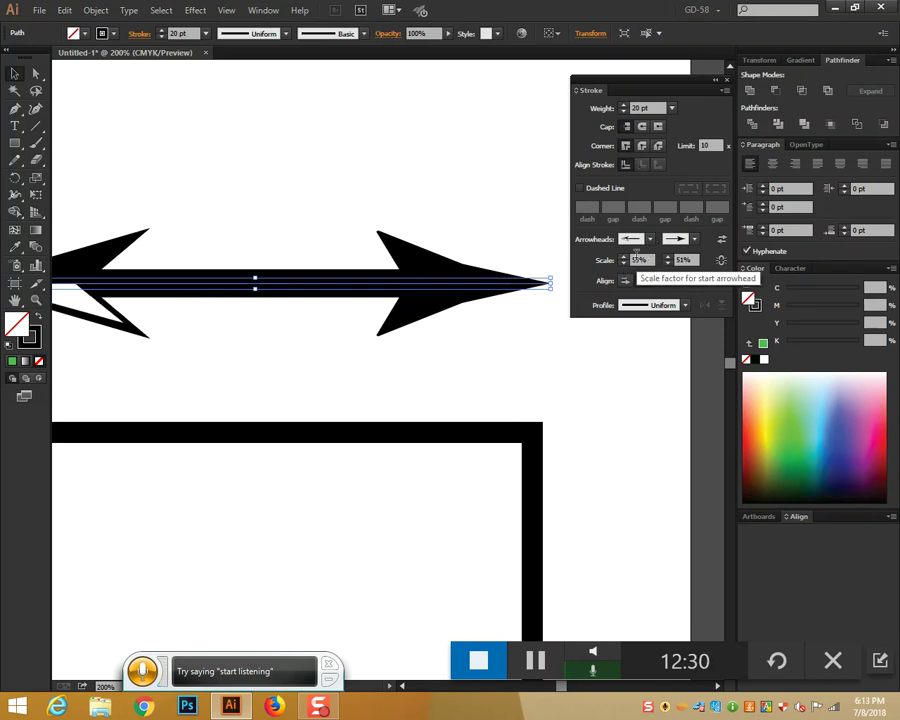
left_click(617, 266)
type("100")
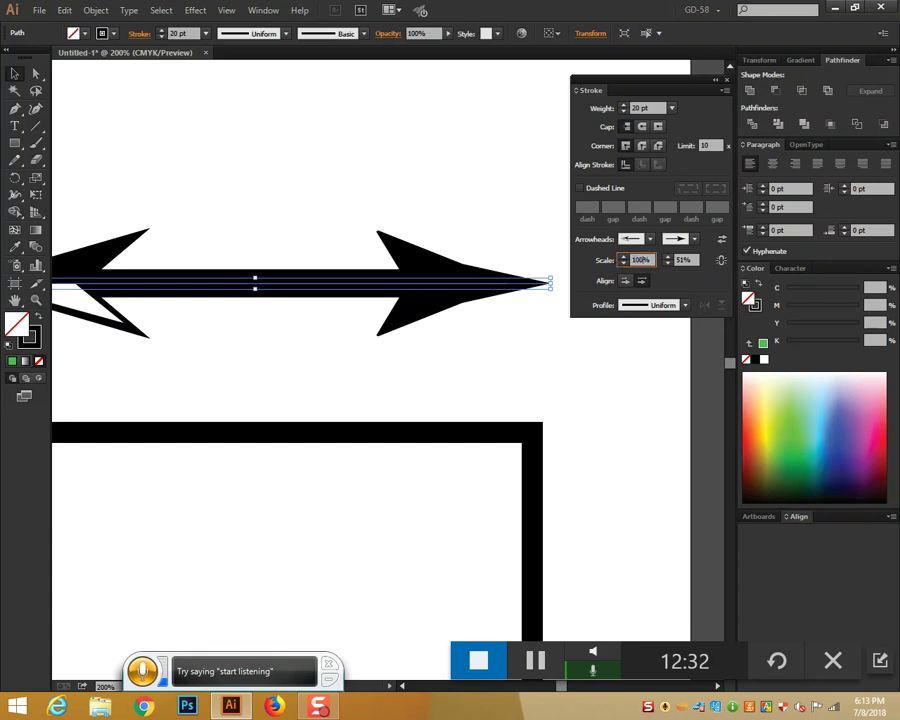
left_click_drag(686, 260, 656, 263)
type("100")
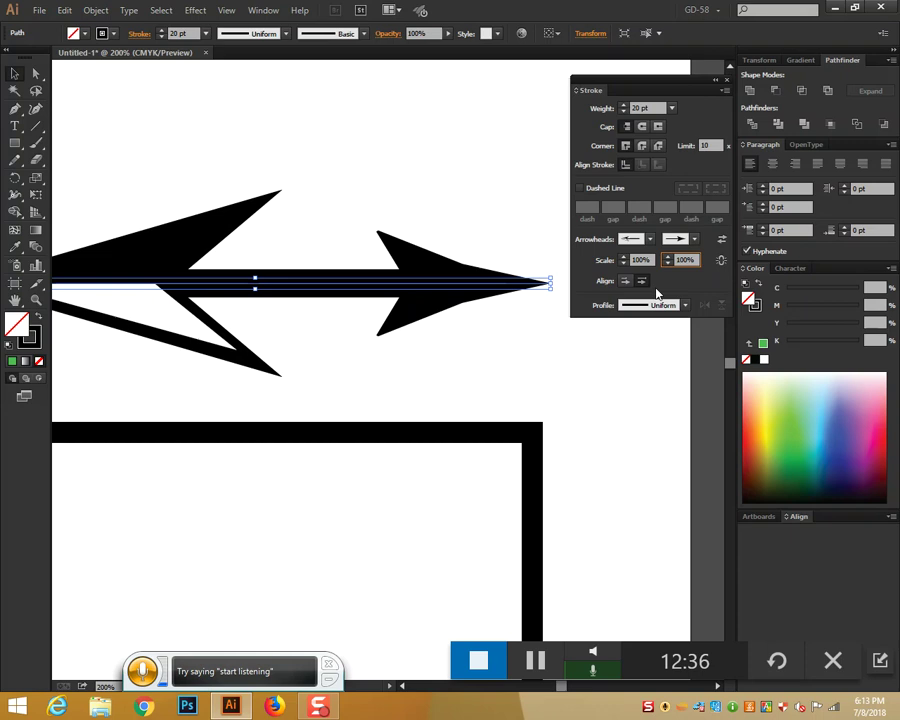
key("Return")
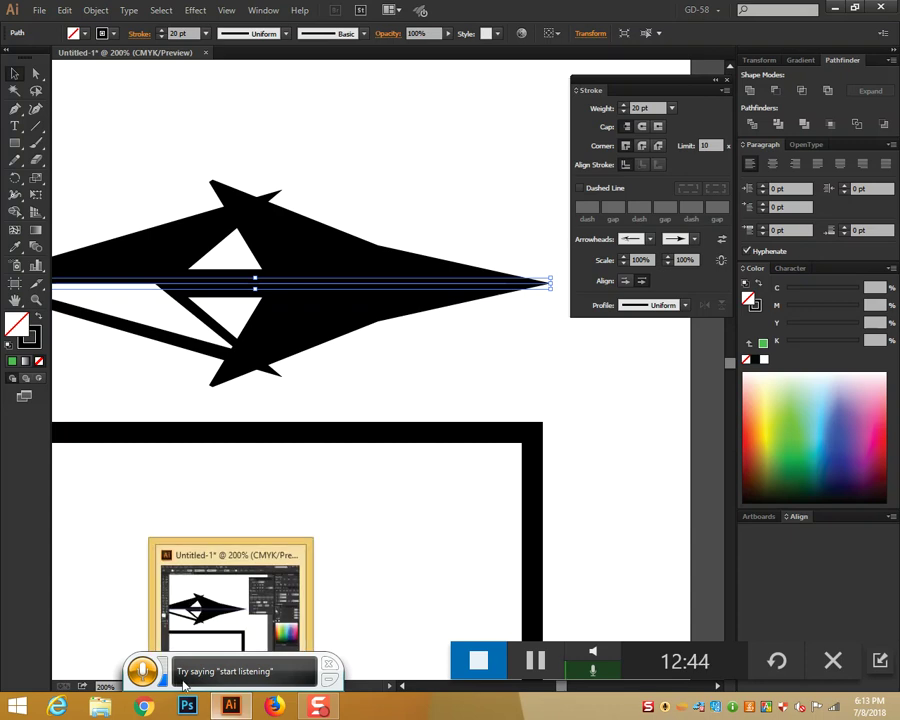
Step: Apply the Arrow 37 pointing-hand arrowhead to the start of the line
scroll(182, 684, "down", 3)
scroll(182, 684, "up", 1)
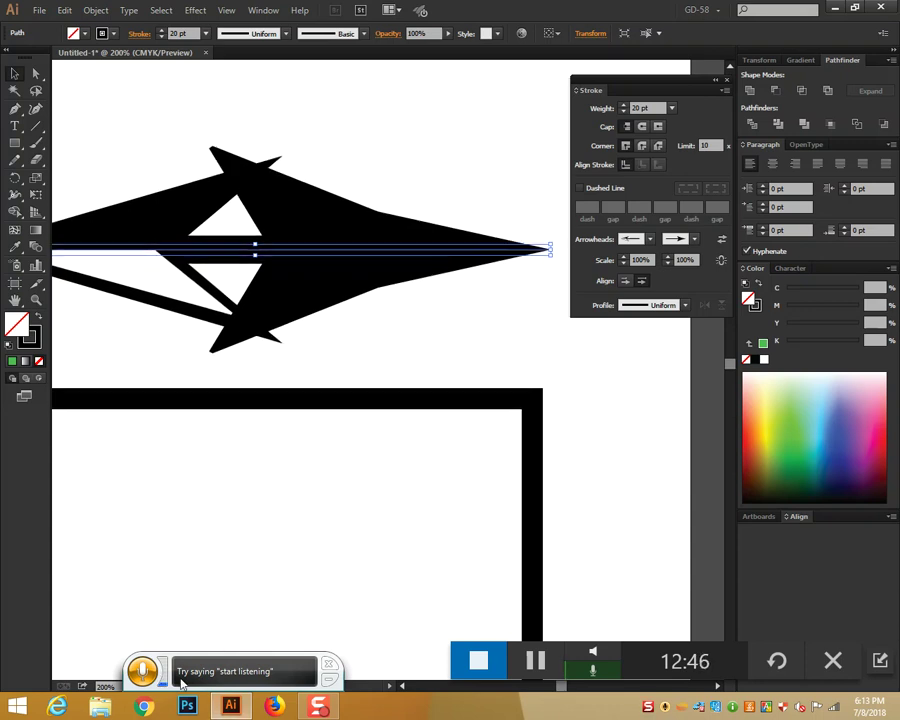
key("ctrl+minus")
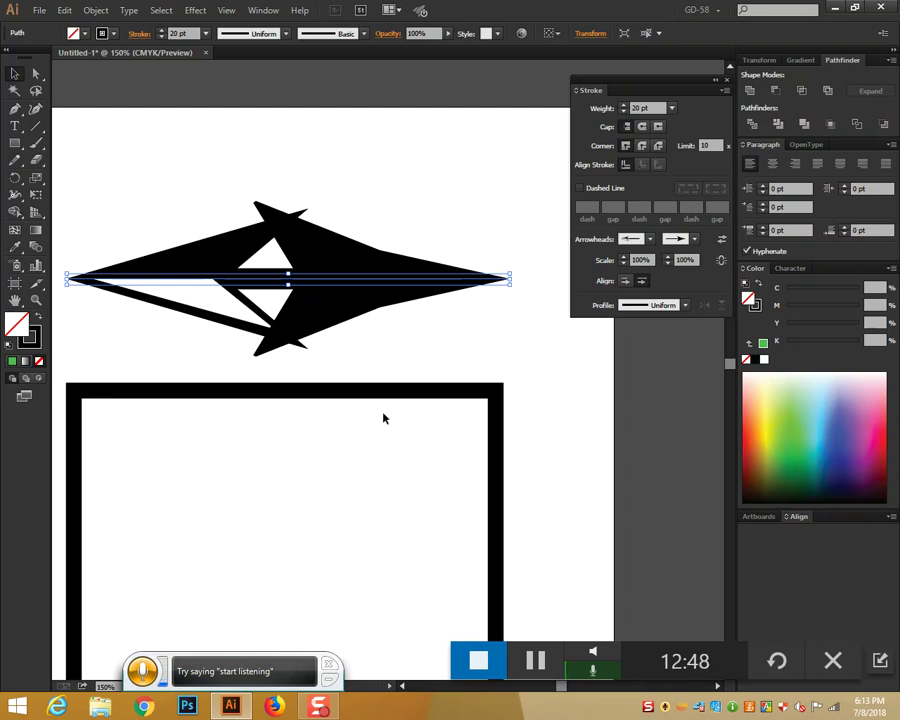
left_click(651, 239)
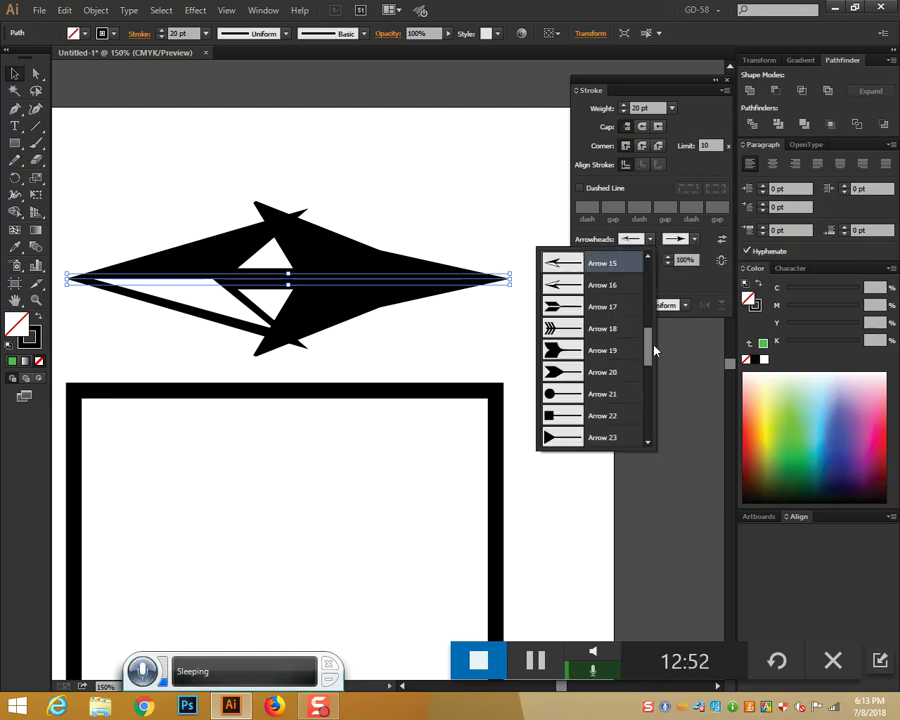
left_click_drag(651, 329, 655, 440)
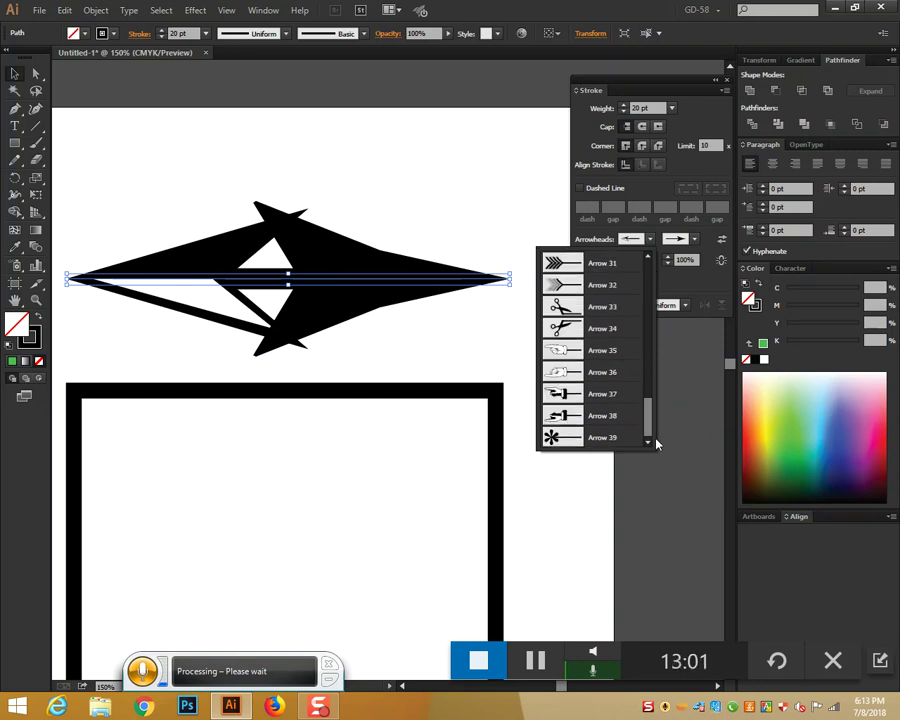
left_click(580, 350)
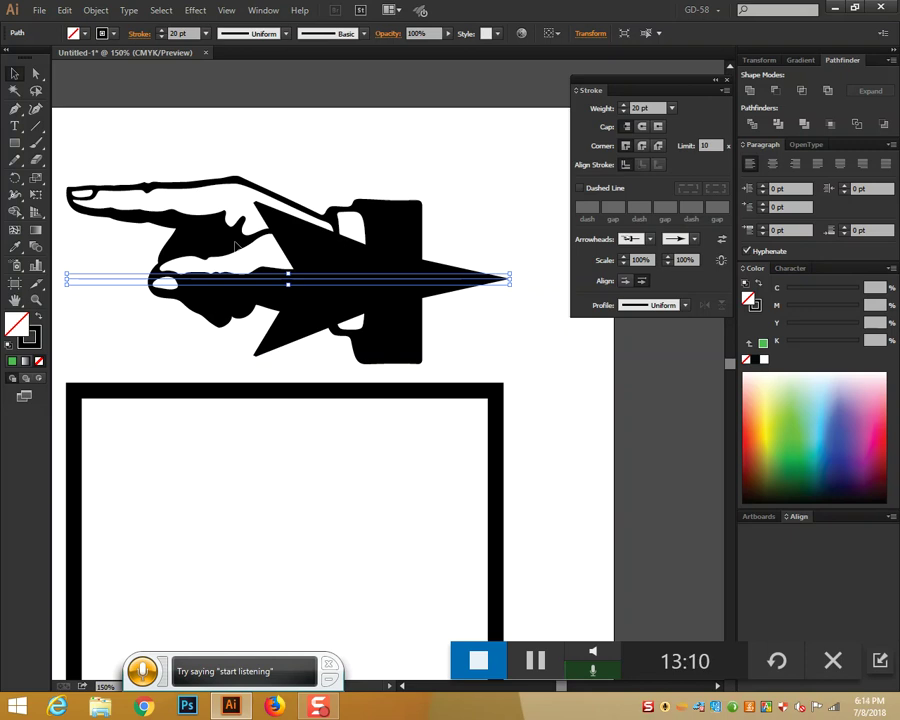
Step: Remove the arrowhead from the end of the line, leaving only the pointing hand at its start
left_click(694, 239)
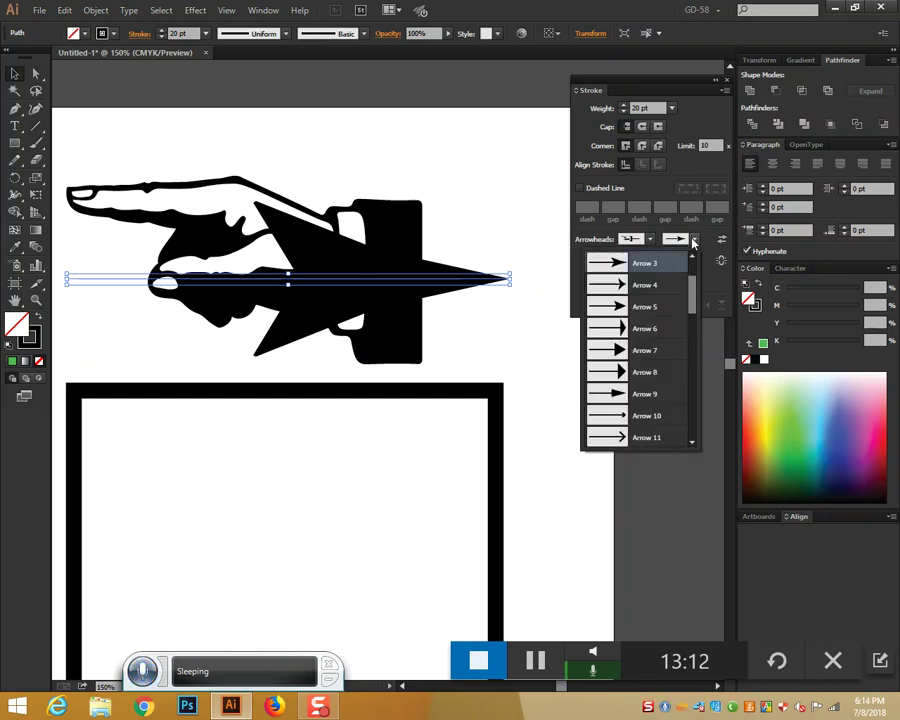
left_click(643, 263)
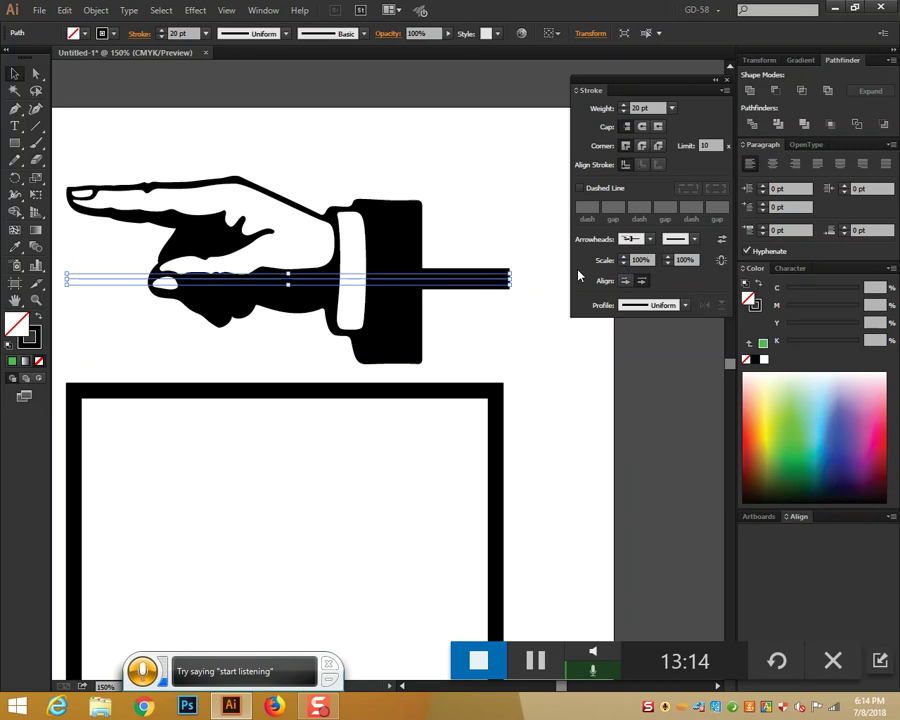
left_click(461, 161)
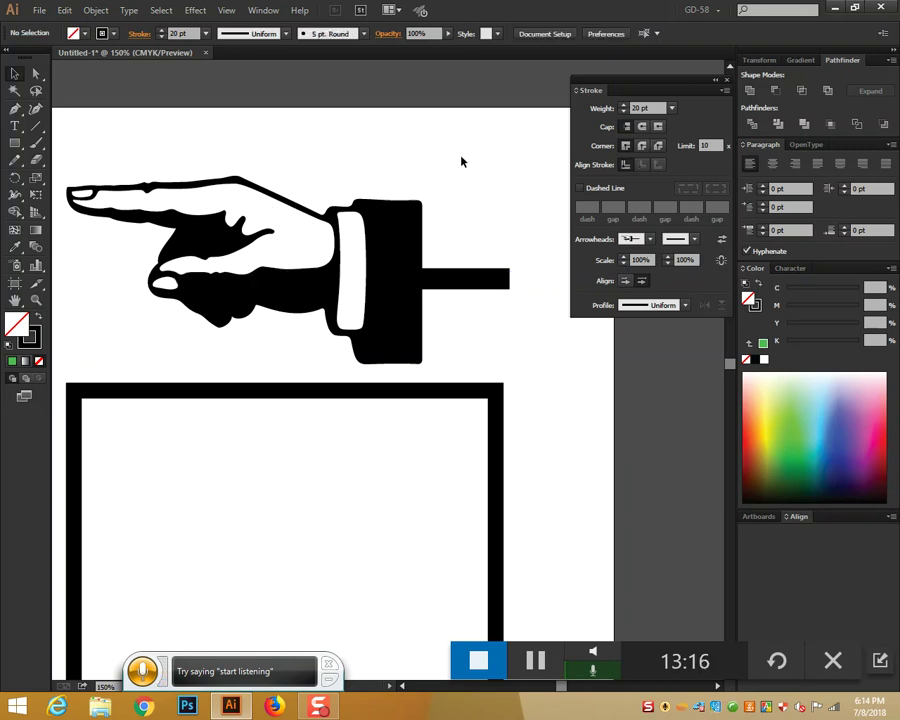
left_click_drag(281, 147, 427, 303)
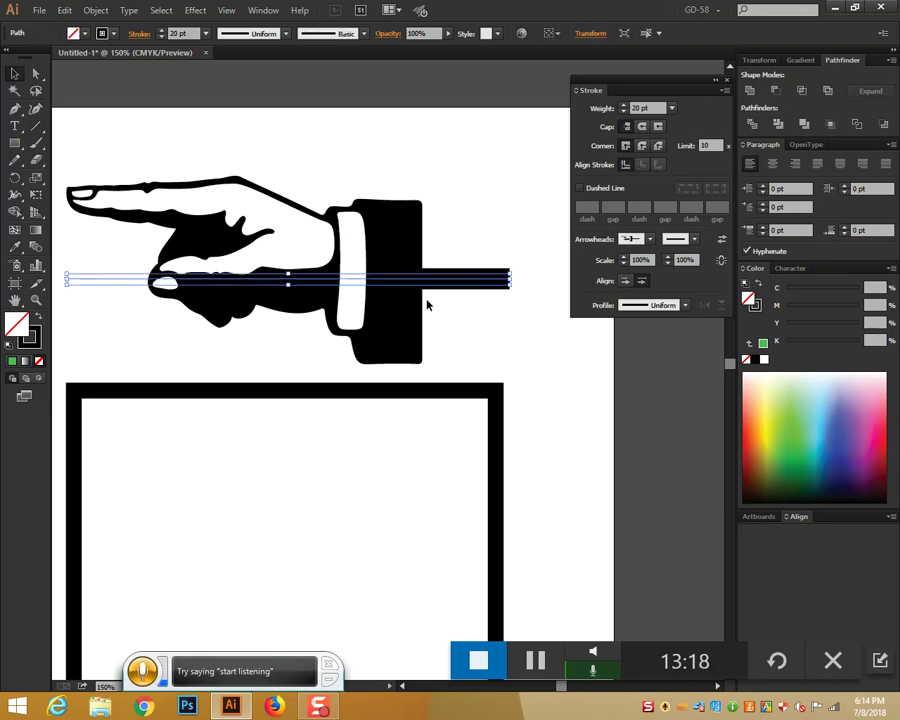
left_click(494, 321)
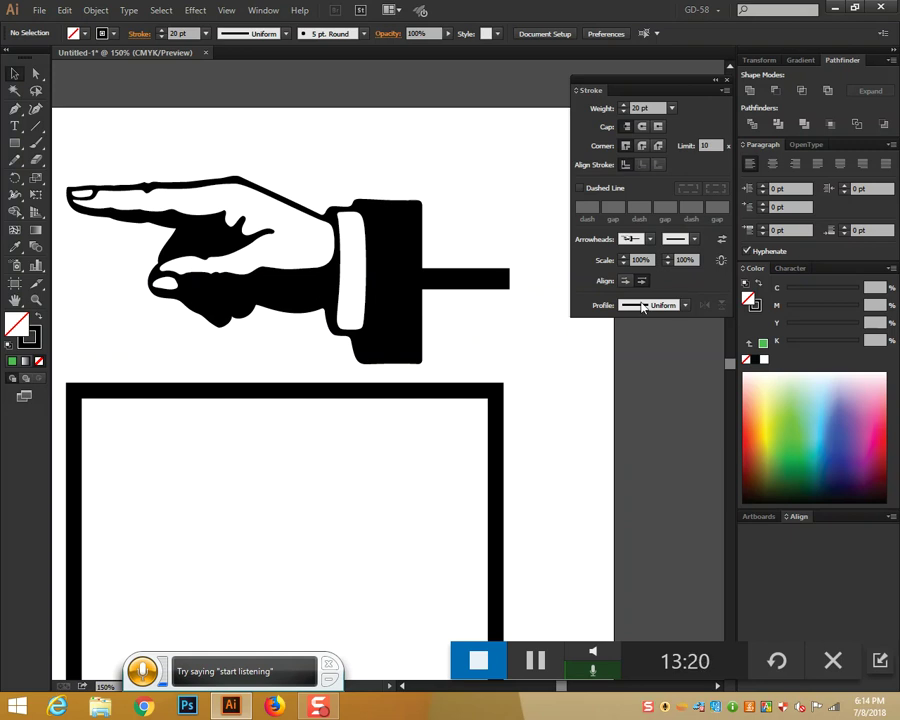
Step: Delete the line with the pointing-hand arrowhead, leaving only the rectangle on the artboard
left_click(650, 240)
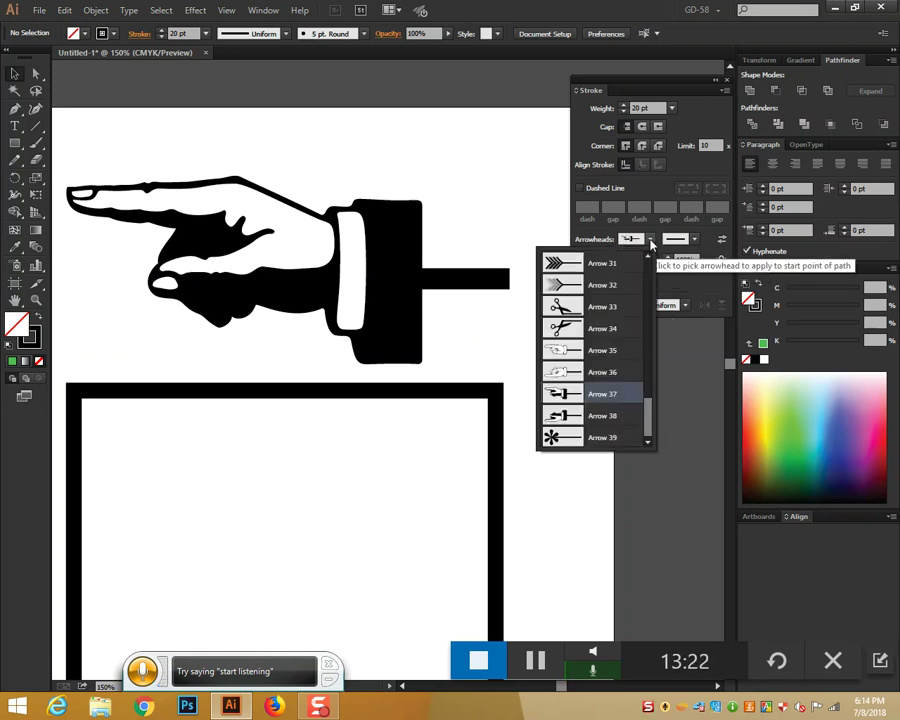
left_click(444, 325)
left_click_drag(465, 330, 545, 373)
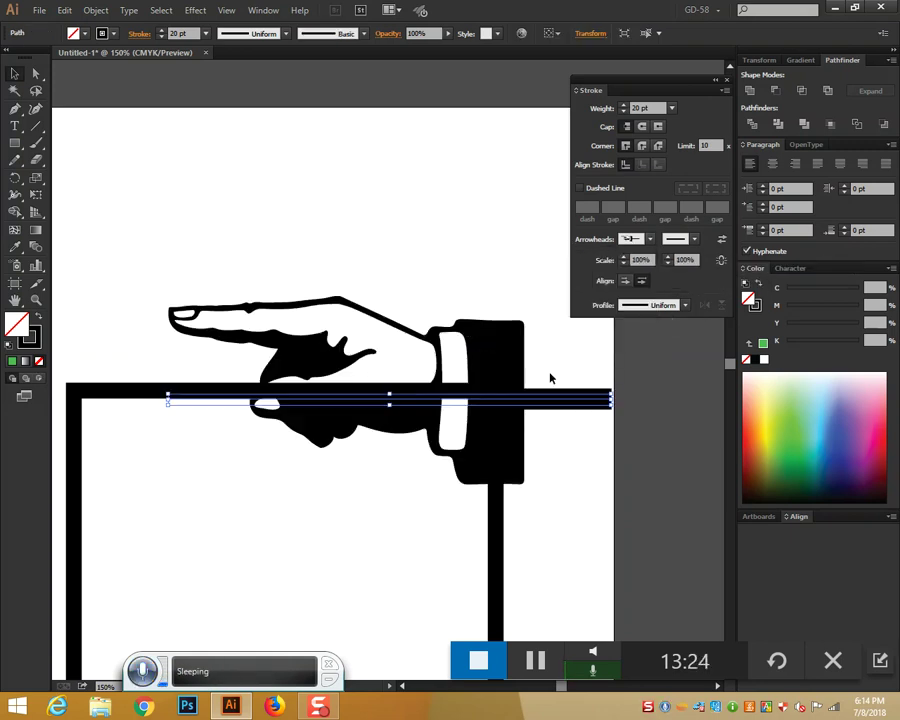
key("Delete")
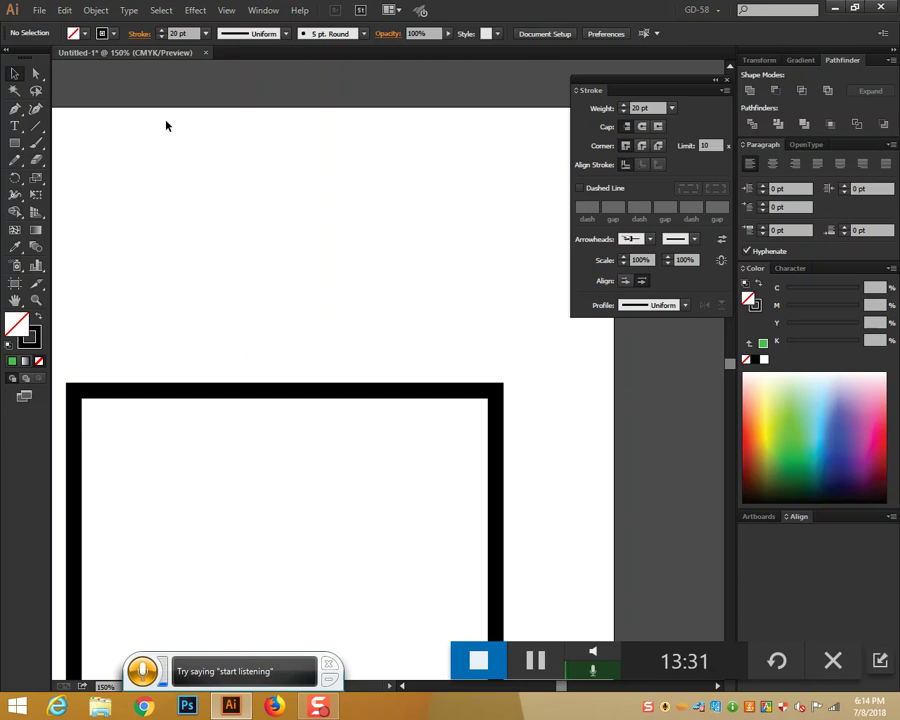
Step: Draw a new horizontal 20 pt line above the rectangle with the Line Segment tool
left_click(36, 127)
left_click_drag(175, 225, 437, 225)
left_click(13, 73)
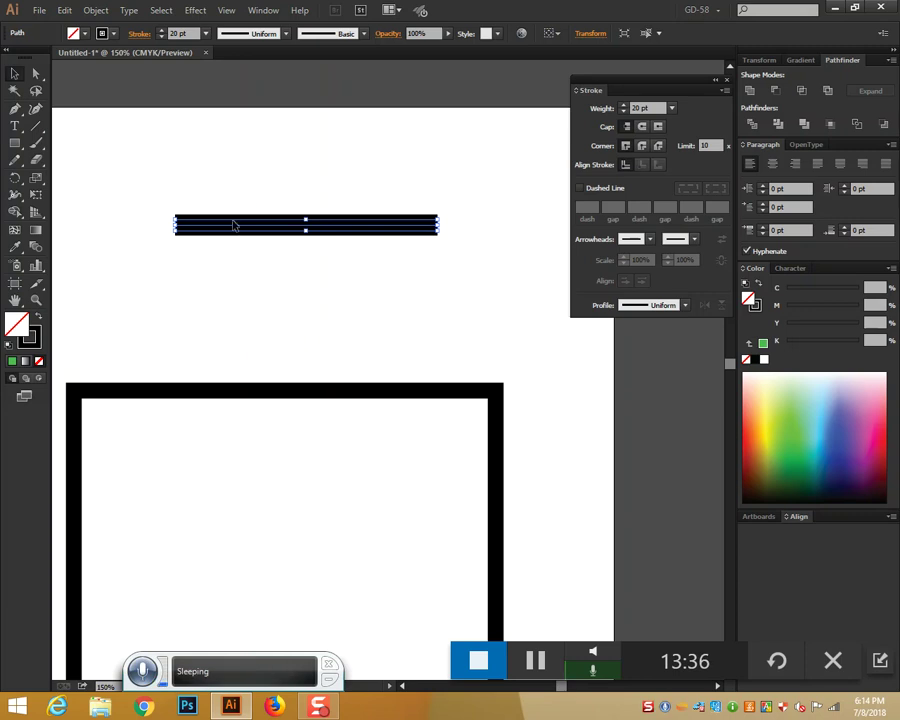
Step: Apply the lens-shaped width profile, thick in the middle and pointed at both ends, to the new line
left_click(286, 34)
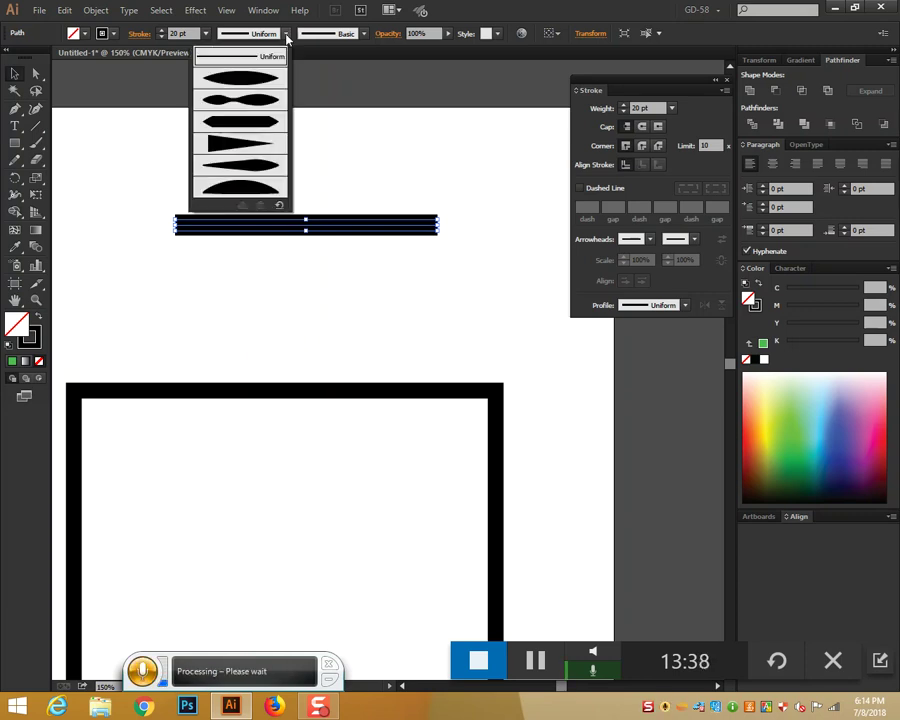
left_click(287, 37)
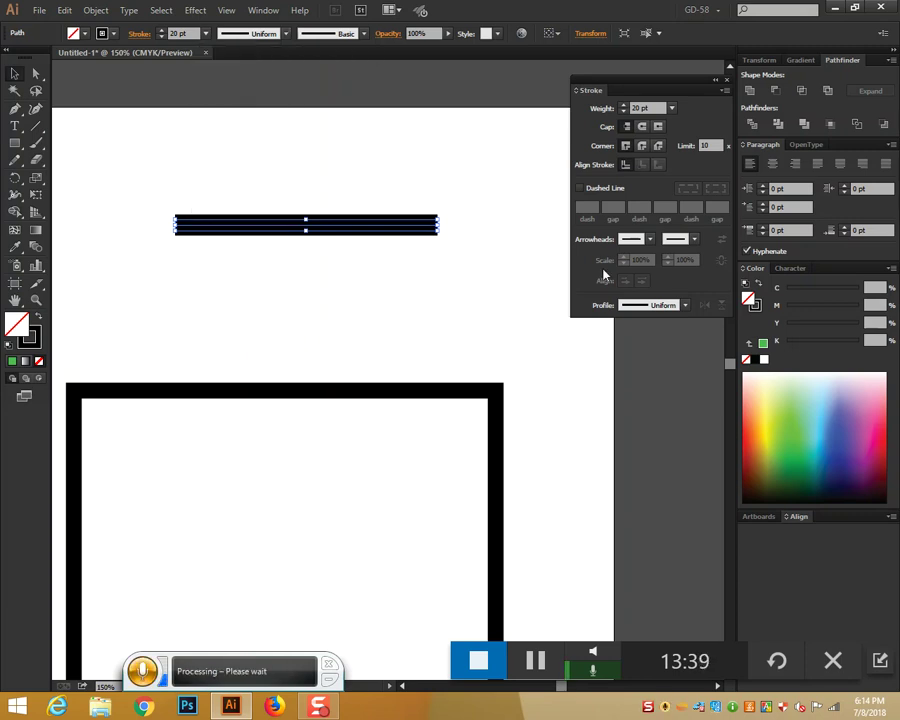
left_click(286, 34)
left_click(243, 74)
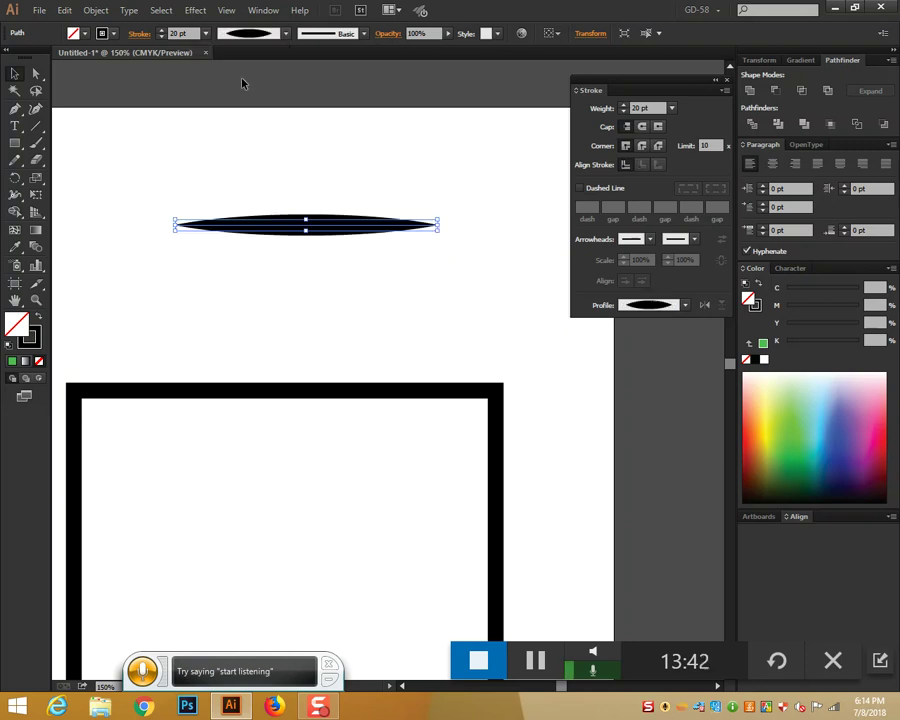
left_click(320, 300)
left_click(323, 224)
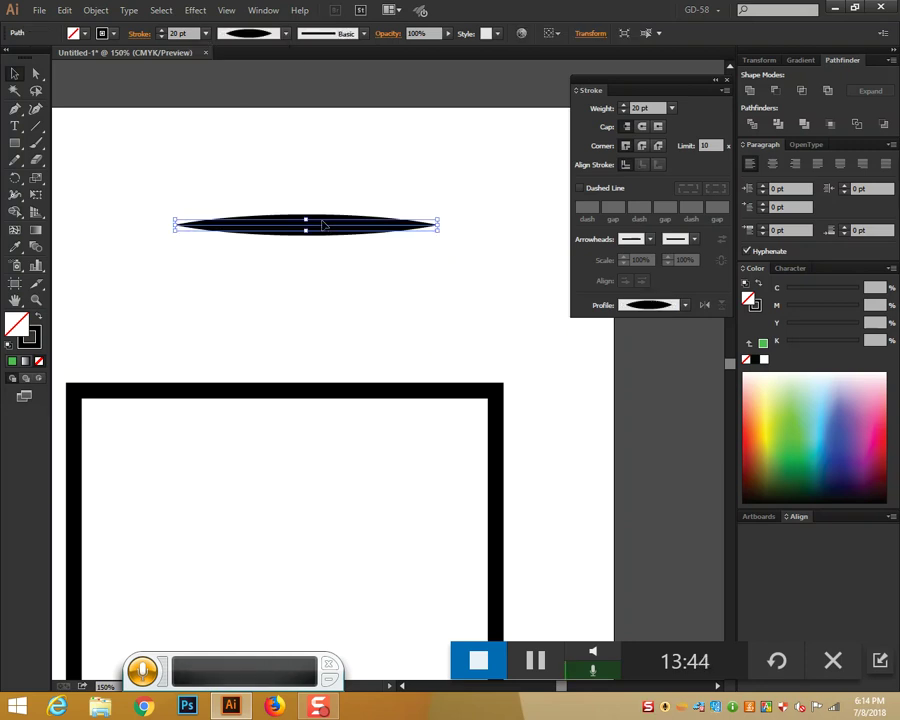
Step: Try the double-bulge width profile on the line, followed by the straight bar profile with pointed ends
left_click(286, 34)
left_click(251, 104)
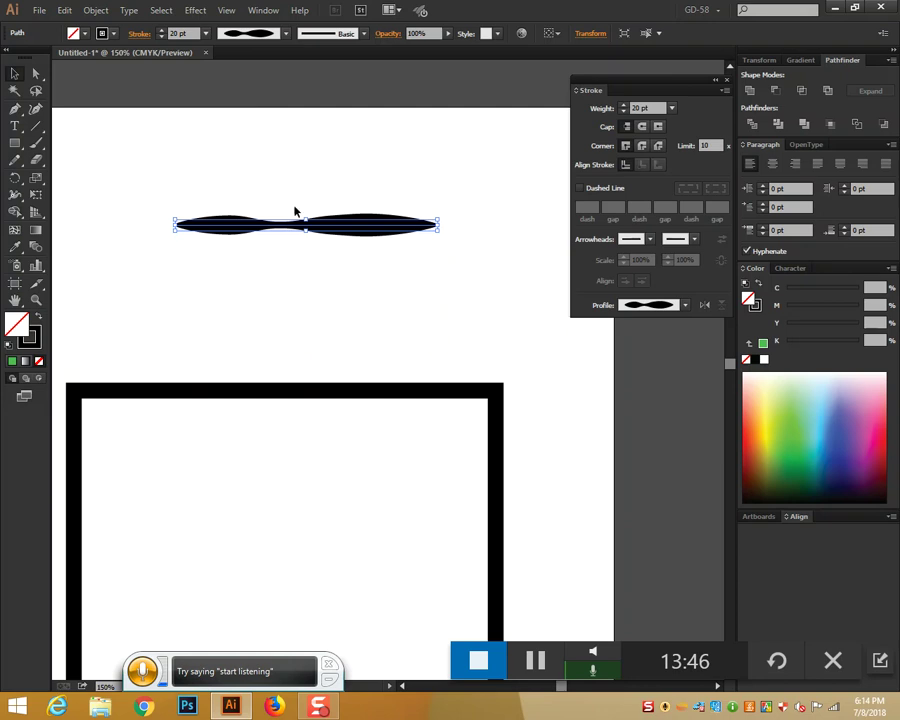
left_click(286, 34)
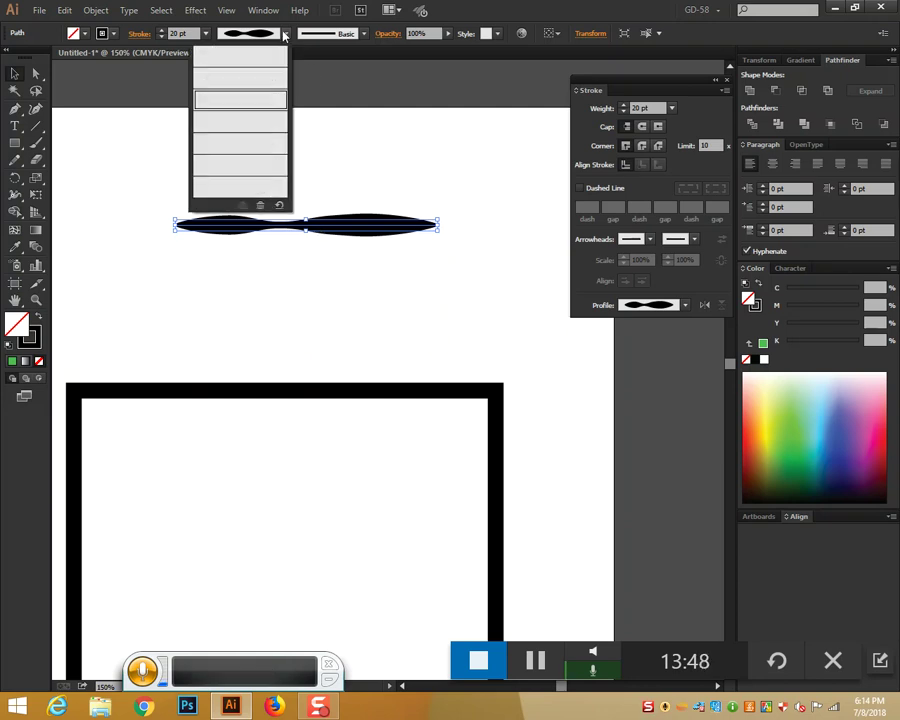
left_click(262, 138)
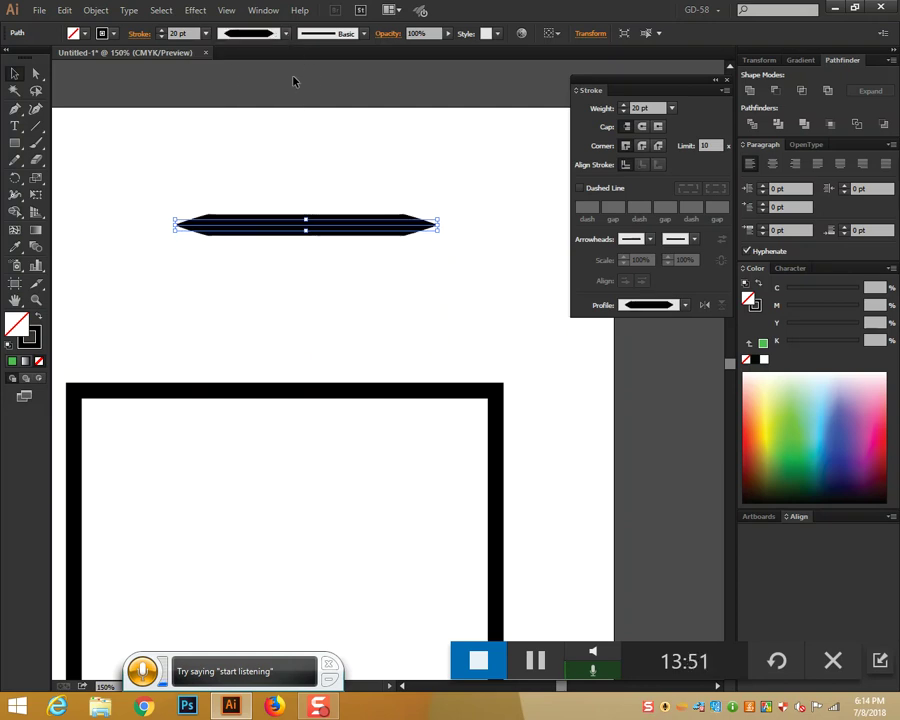
Step: Apply the asymmetric width profile with a long thin start and a wider bulge near the end to the line
left_click(287, 34)
left_click(245, 162)
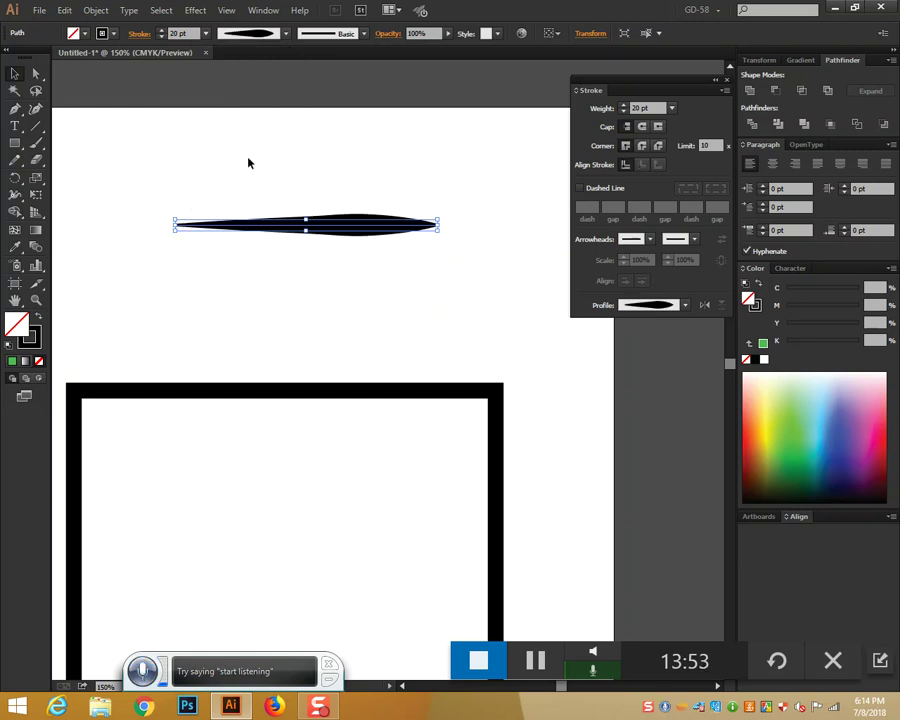
left_click(360, 209)
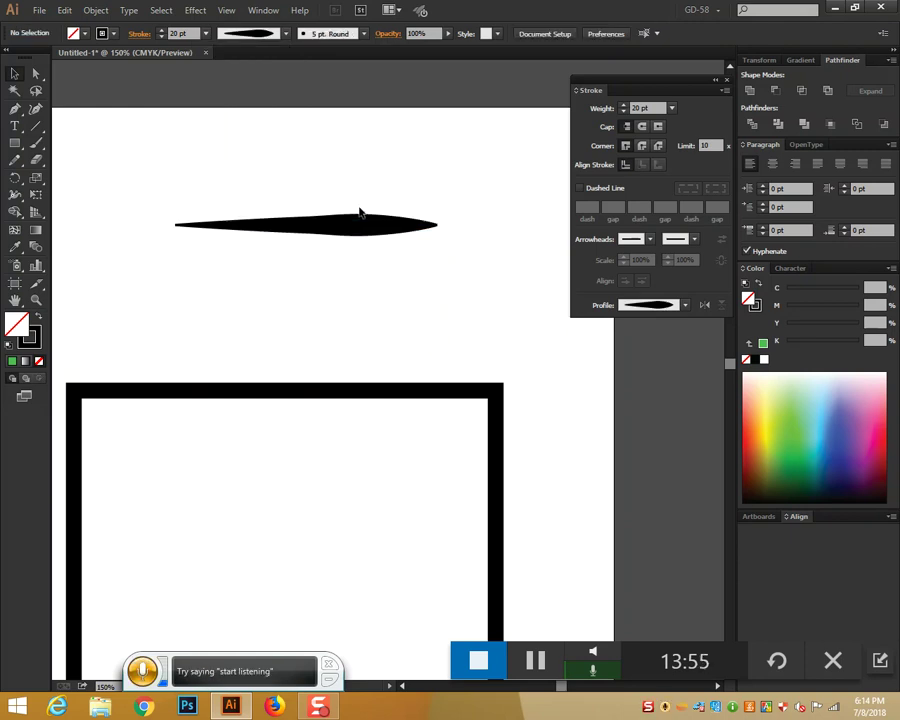
left_click(287, 34)
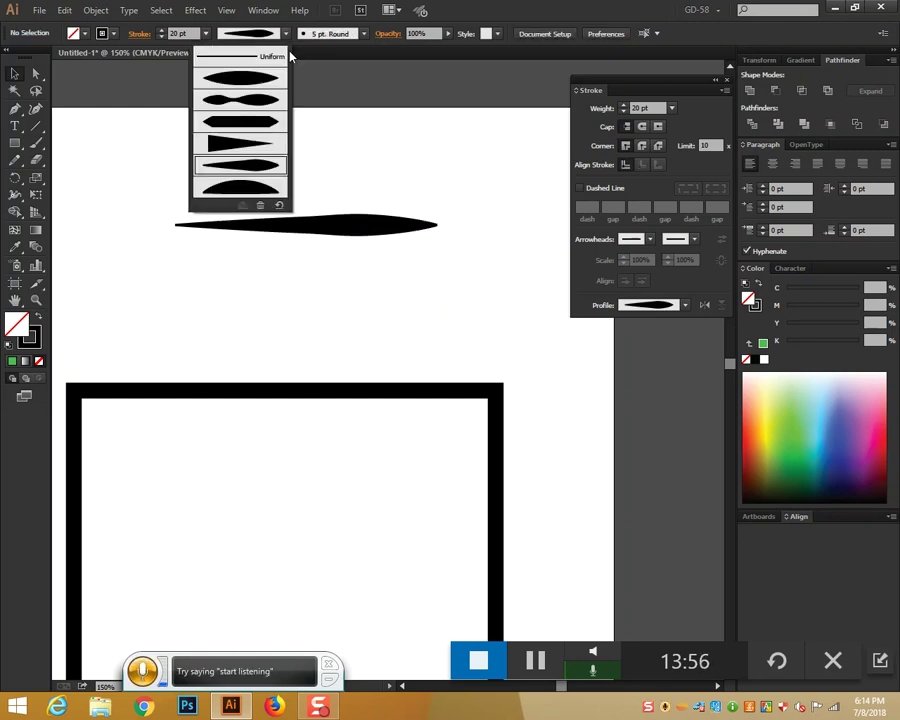
Step: Apply the half-lens width profile, flat along the base and arched above, to the line over the rectangle
left_click(265, 192)
left_click_drag(315, 129, 383, 305)
left_click(370, 311)
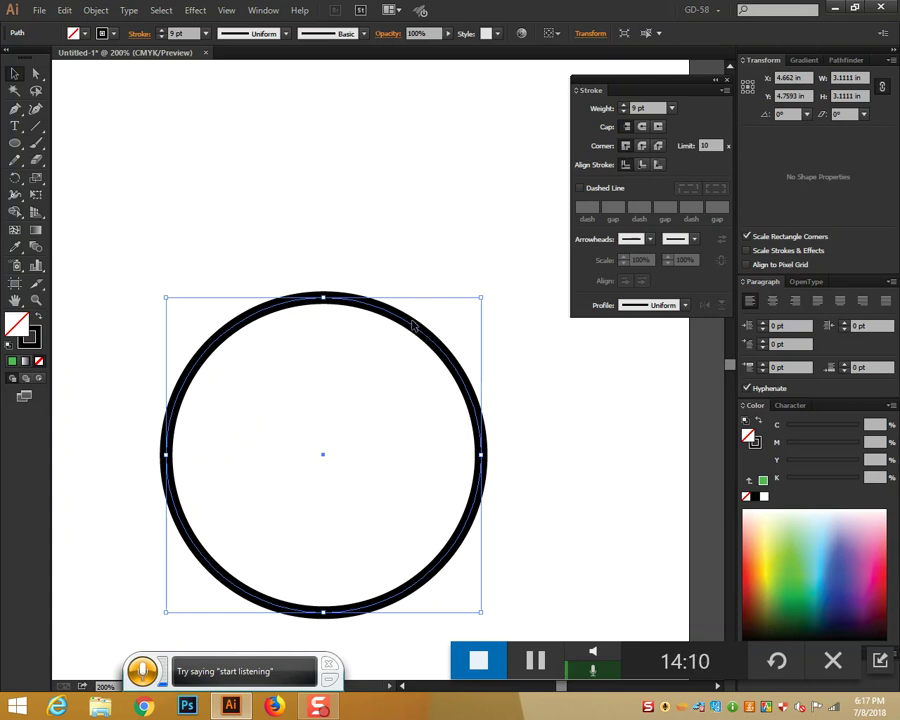
Step: Move the circle up the page, raise its stroke weight to 33 pt and bring it back down to 10 pt
left_click_drag(480, 438, 478, 293)
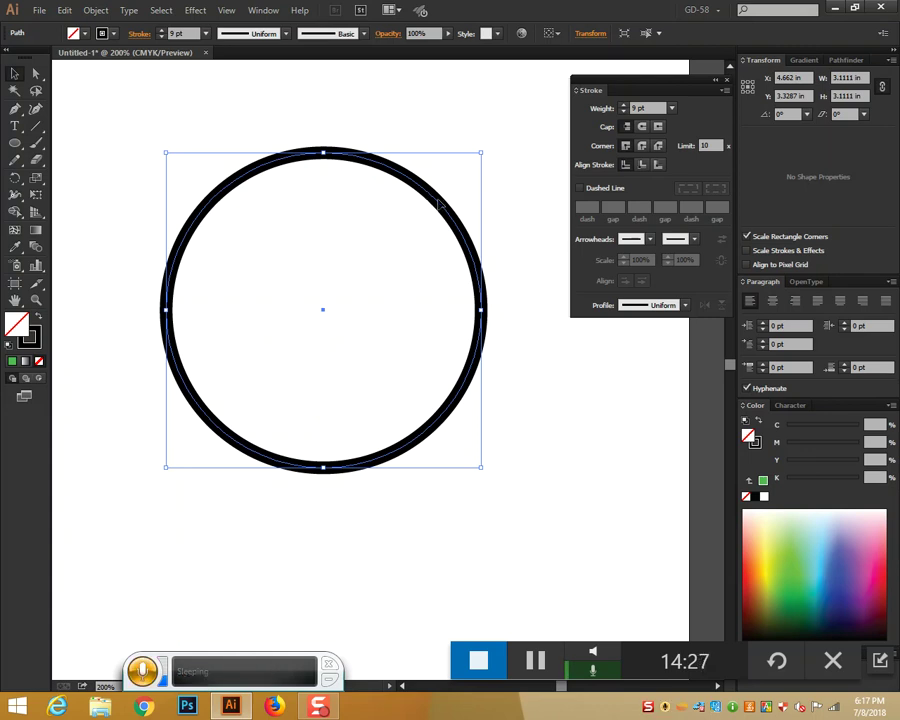
left_click(160, 31)
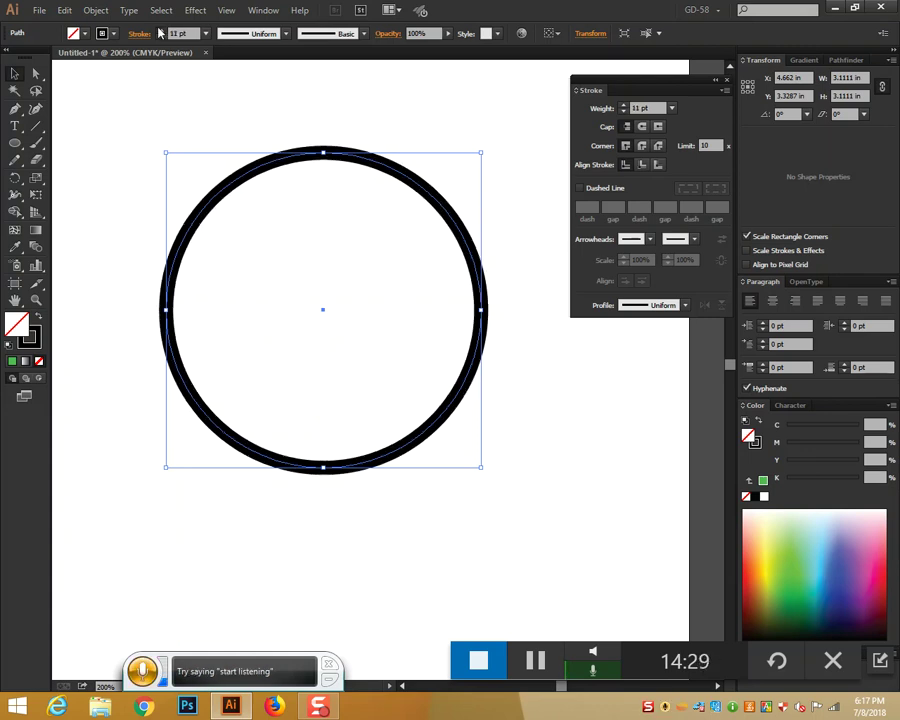
left_click(160, 31)
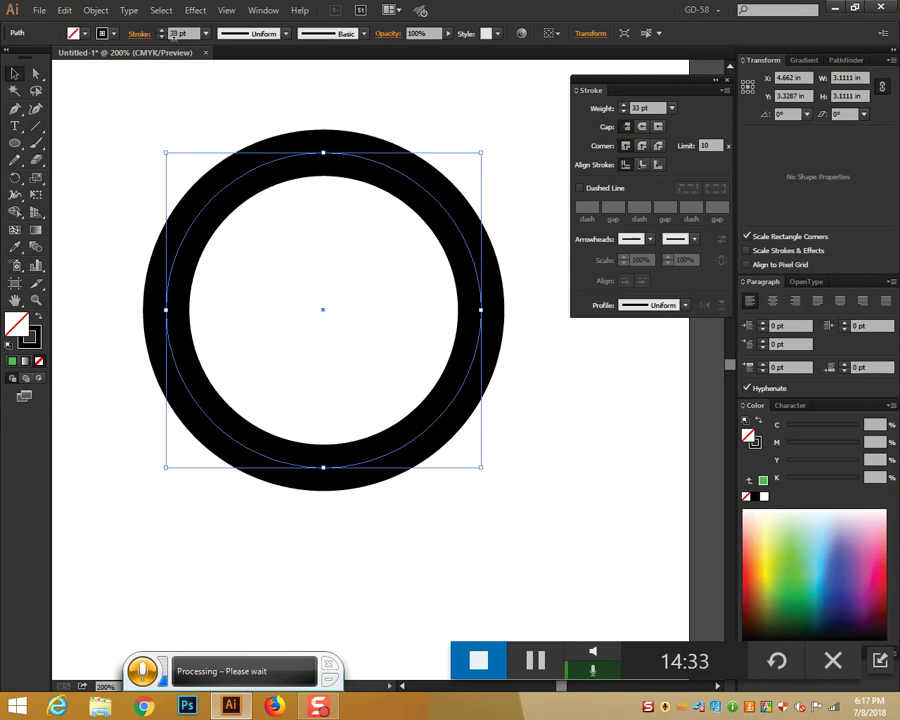
left_click(160, 36)
left_click(161, 36)
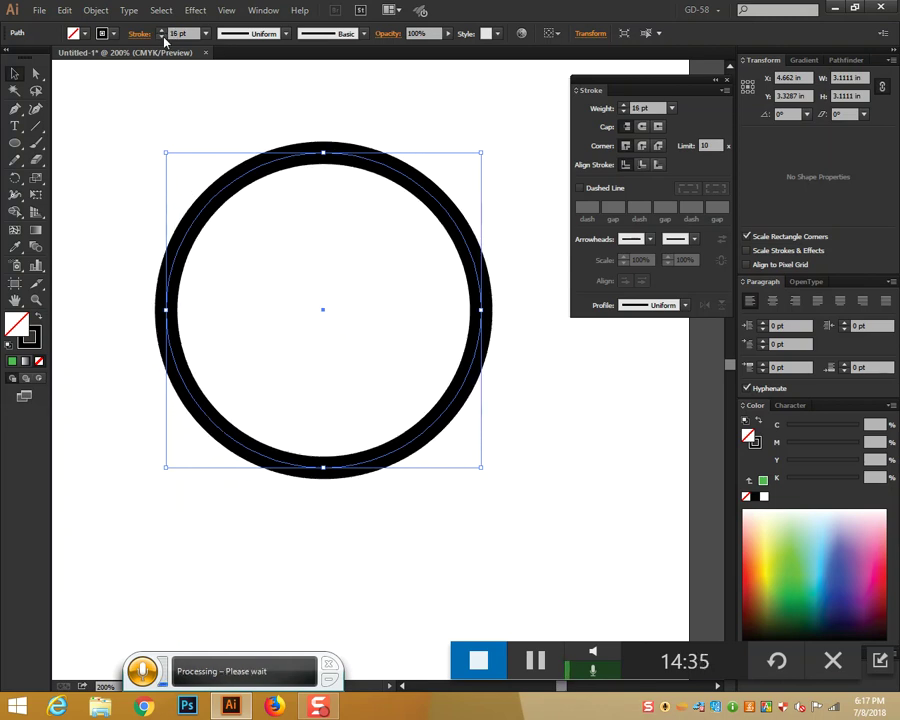
left_click(161, 36)
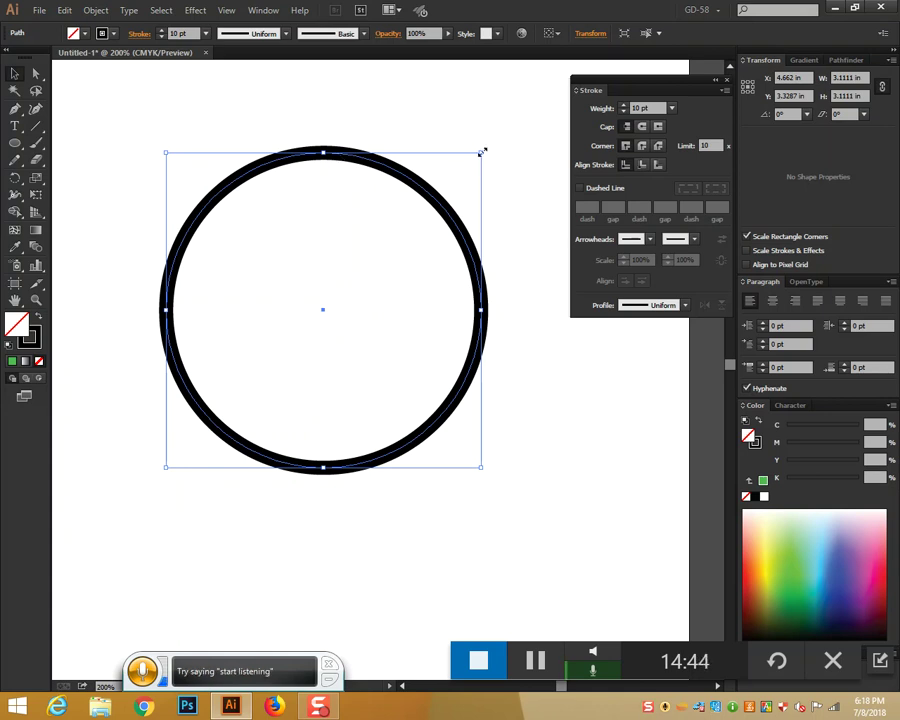
Step: Shrink the circle about its center to a small ring, and enlarge it to about 3.78 in across
left_click_drag(480, 149, 350, 285)
left_click(393, 345)
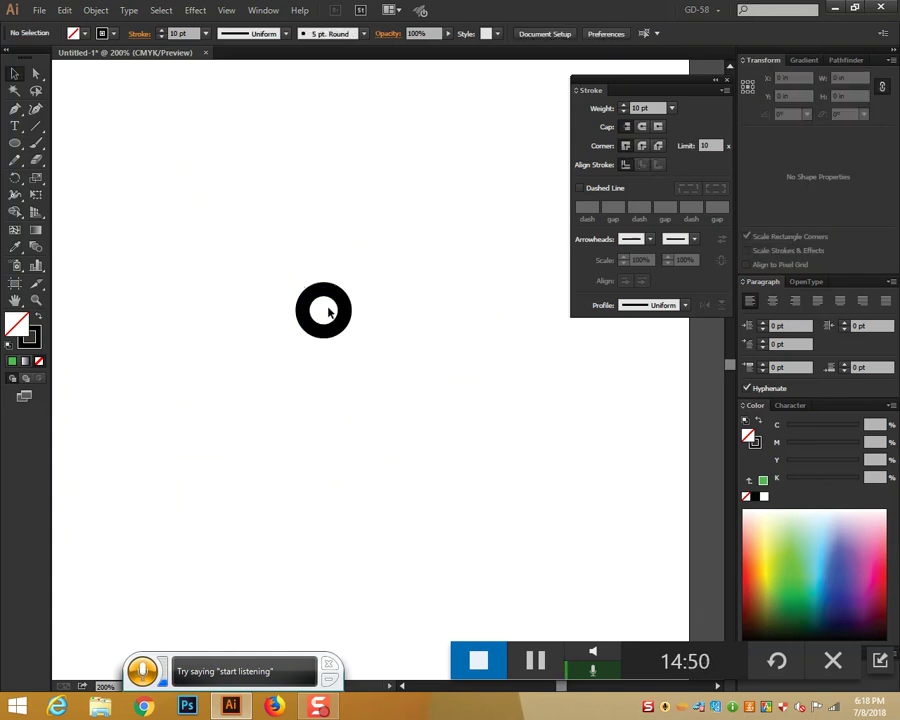
left_click_drag(325, 311, 534, 123)
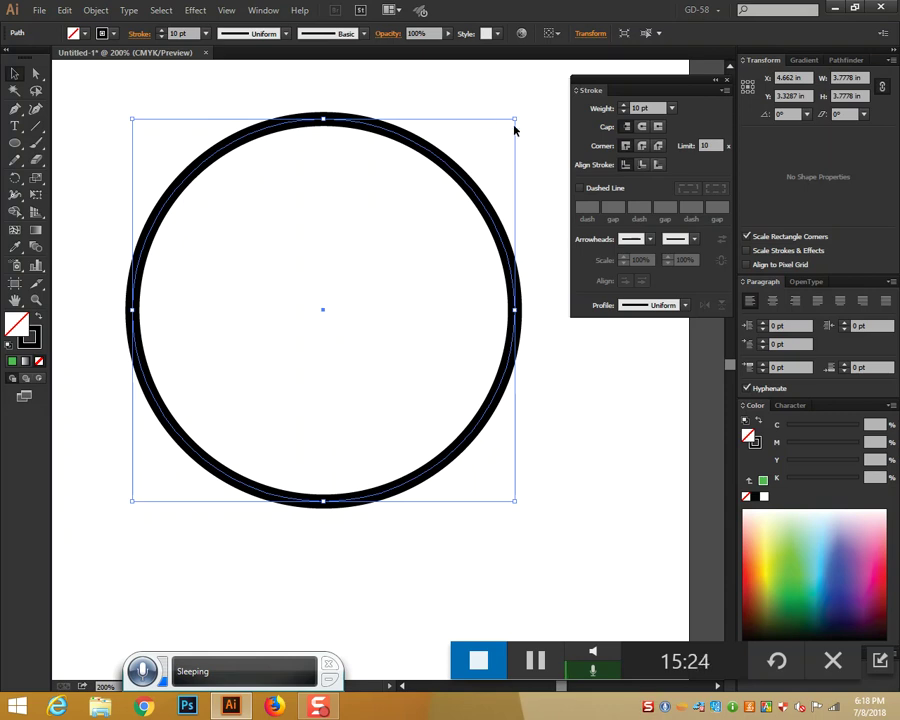
Step: Enlarge the circle about its center to about 14.44 in across and examine its stroke thickness up close
key("ctrl+minus")
key("ctrl+minus")
key("ctrl+minus")
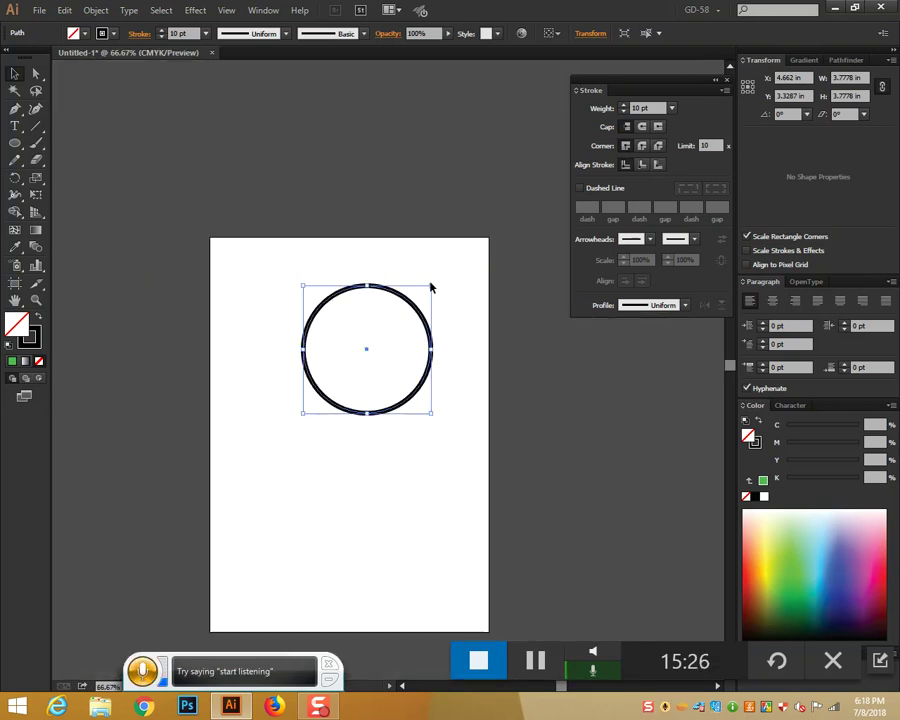
left_click_drag(432, 286, 611, 104)
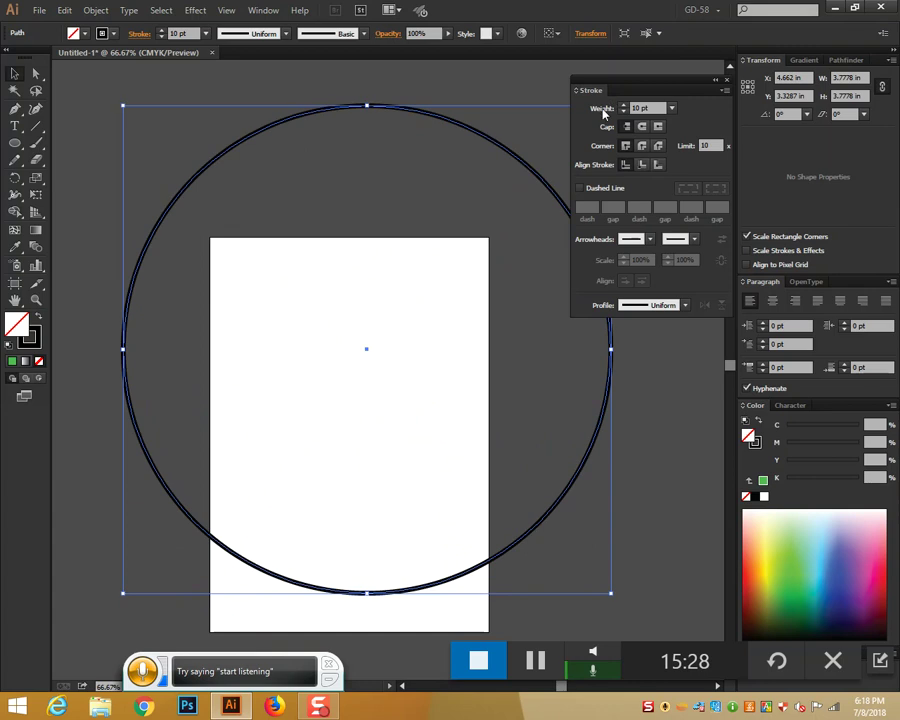
scroll(486, 418, "down", 1)
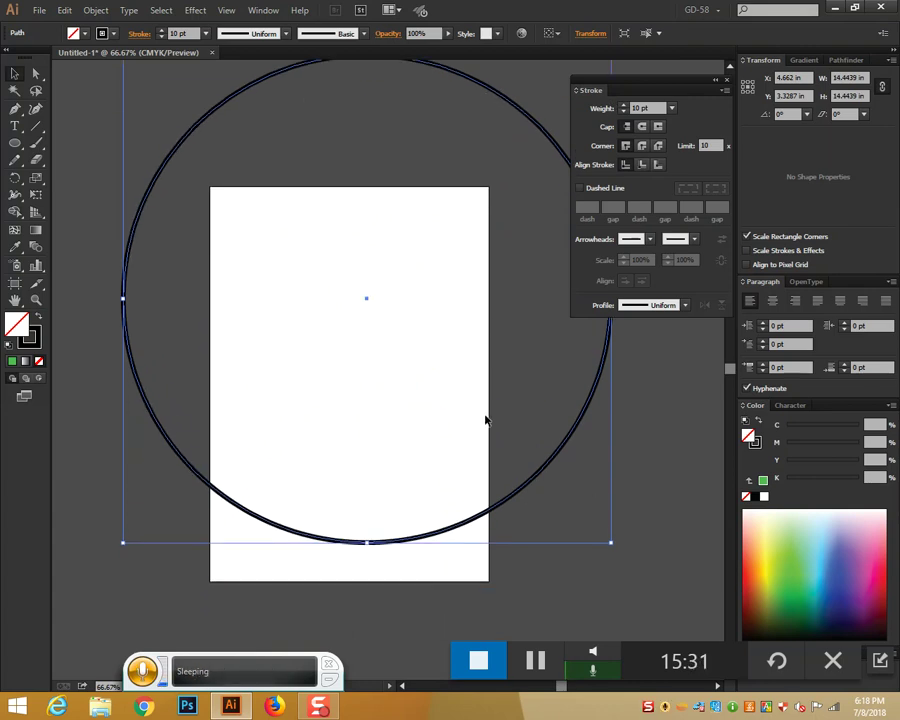
key("ctrl+equal")
key("ctrl+equal")
key("ctrl+equal")
scroll(486, 420, "down", 4)
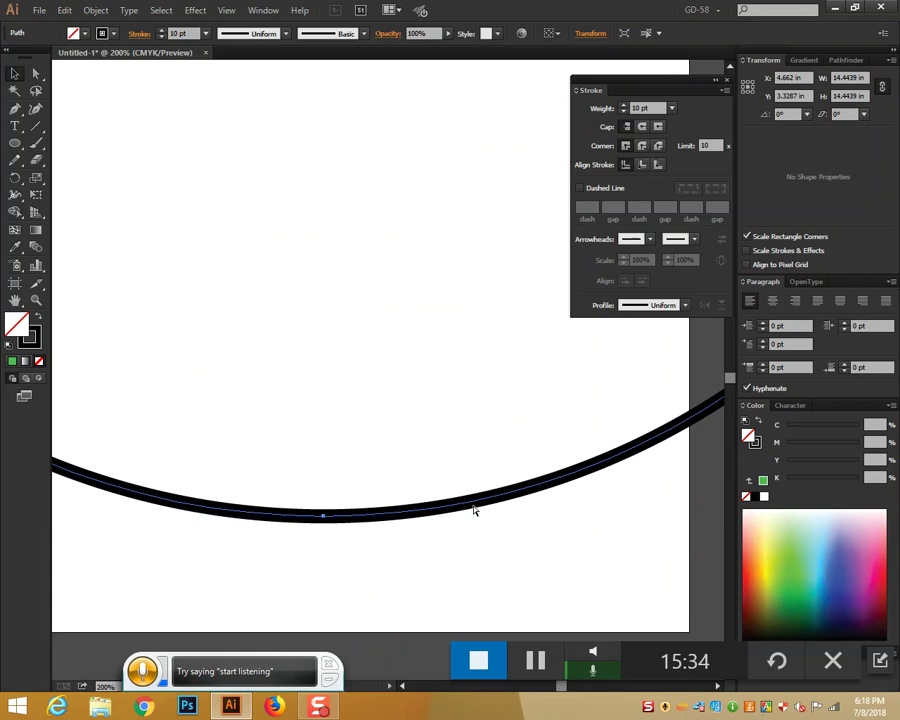
Step: Shrink the oversized circle about its center to about 0.53 in across and select it for inspection
key("ctrl+minus")
key("ctrl+minus")
key("ctrl+minus")
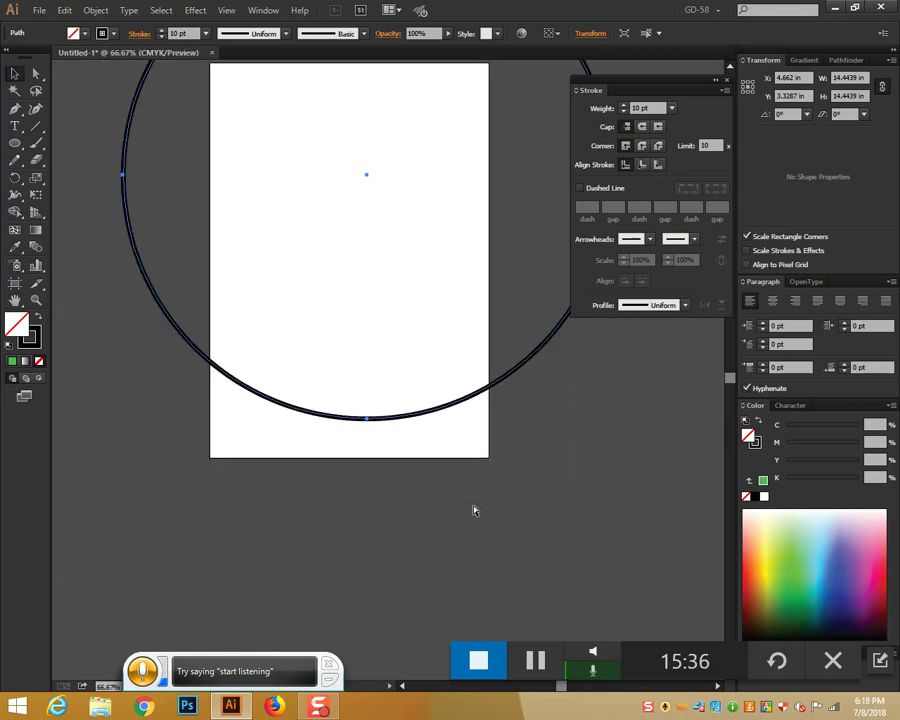
key("ctrl+minus")
key("ctrl+minus")
key("ctrl+a")
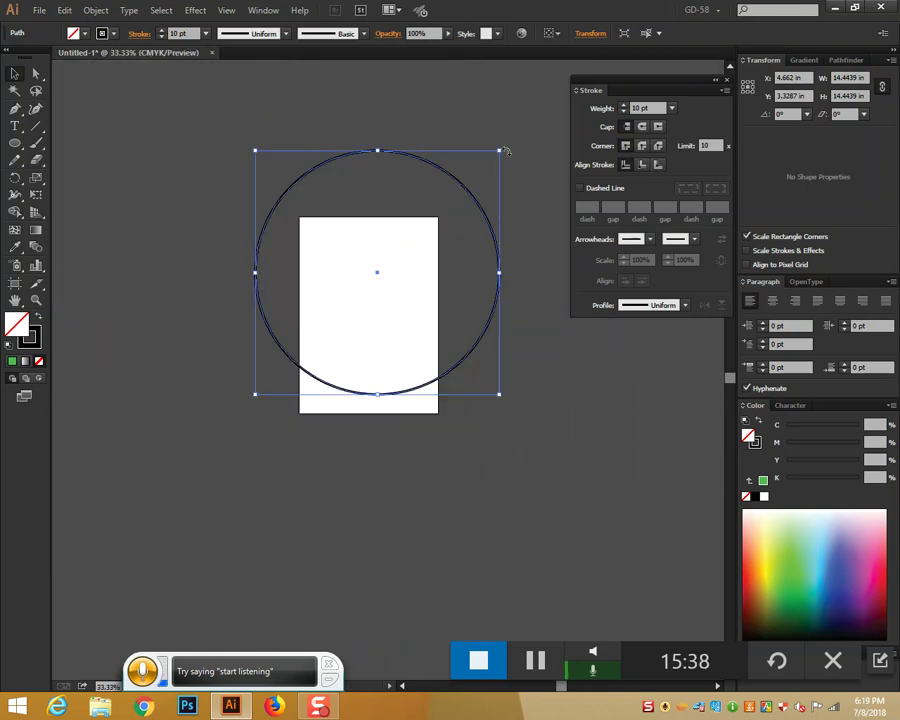
left_click_drag(499, 152, 404, 273)
key("ctrl+plus")
key("ctrl+plus")
key("ctrl+plus")
key("ctrl+plus")
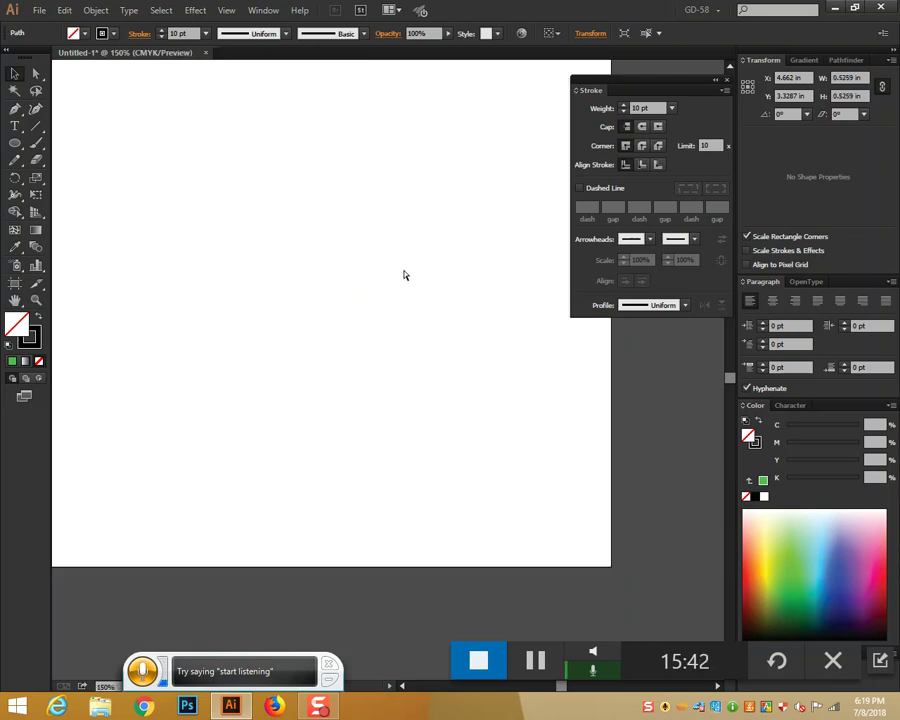
scroll(447, 267, "up", 8)
left_click(424, 240)
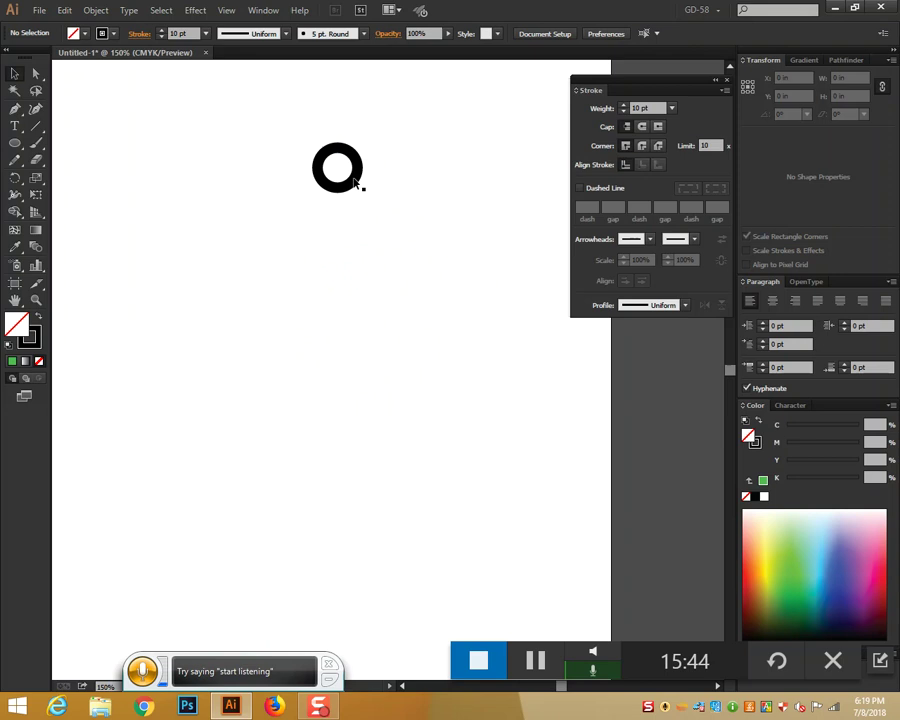
left_click(347, 168)
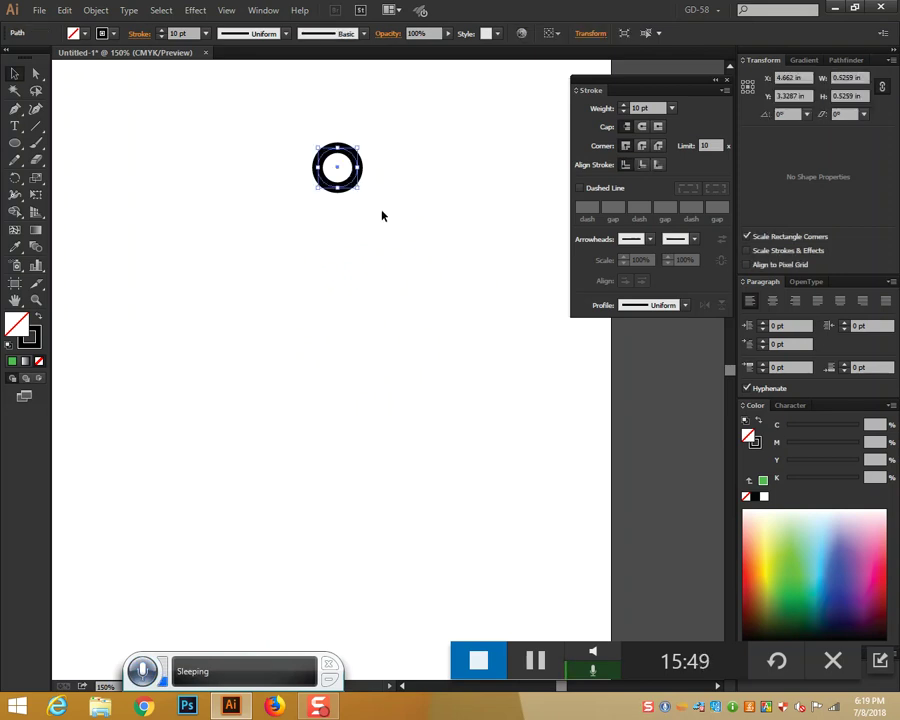
Step: Undo the last two resizes of the circle
key("ctrl+z")
key("ctrl+z")
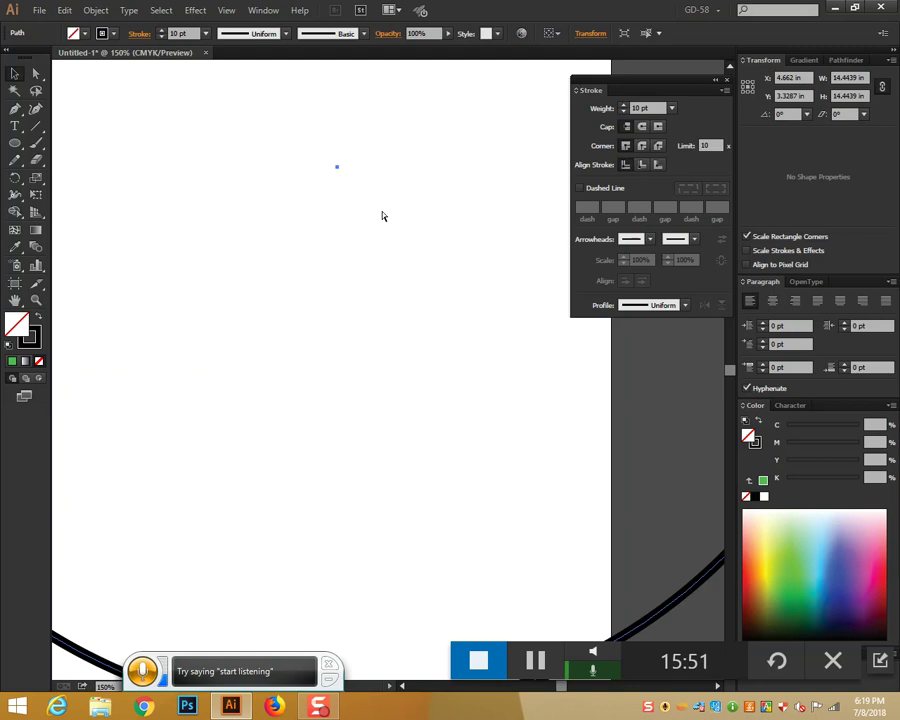
scroll(405, 312, "up", 2)
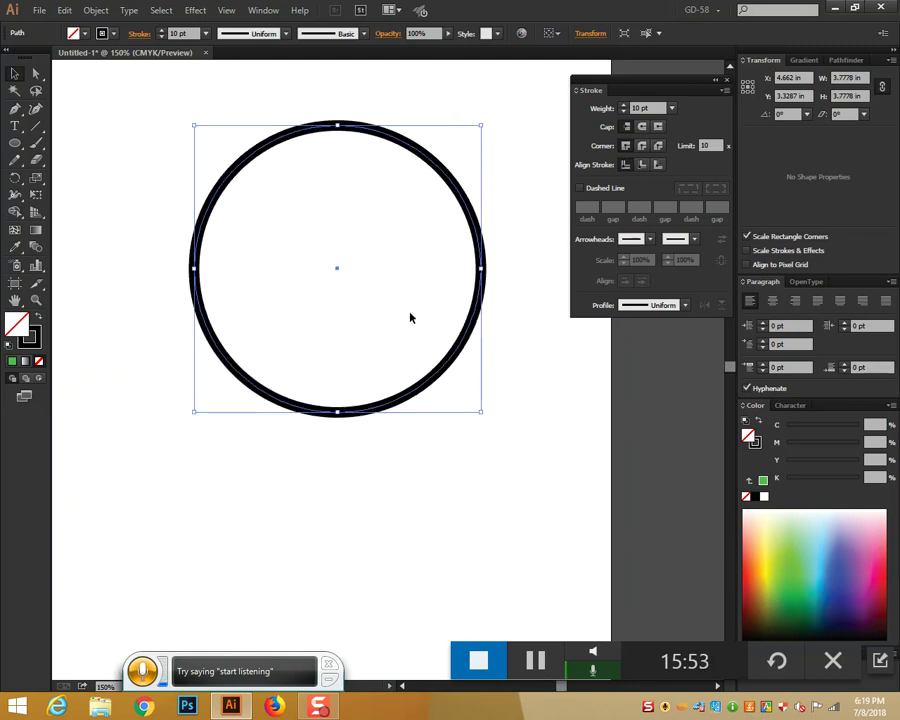
Step: Move the circle slightly down and to the left, to about X 4.50 in, Y 3.79 in
scroll(527, 333, "up", 1)
left_click_drag(477, 285, 464, 321)
scroll(540, 330, "down", 4)
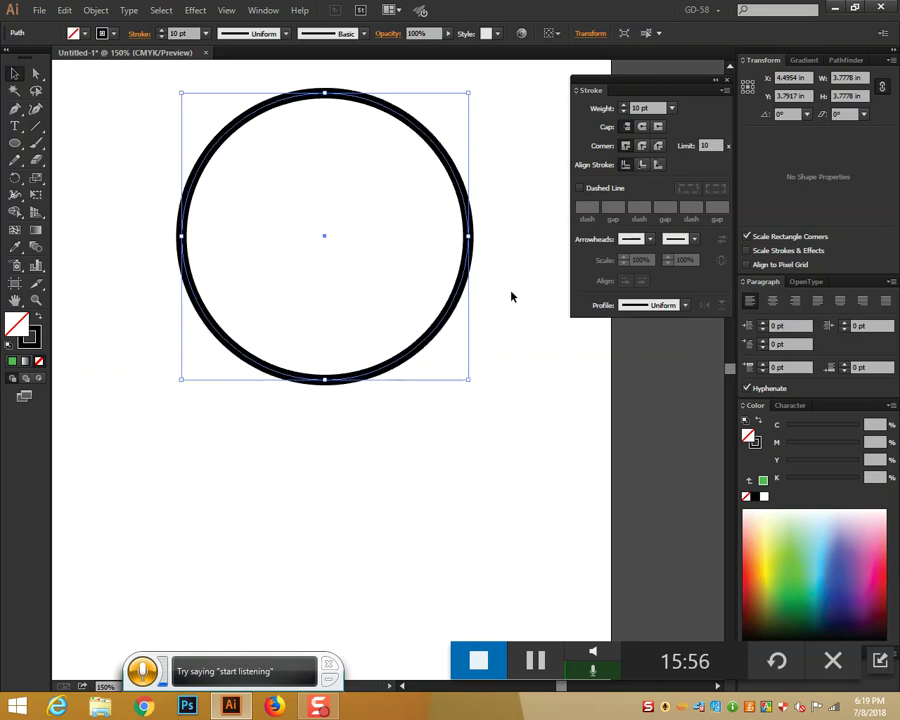
Step: Draw an ellipse about 4.33 by 3.12 in below the circle and swap its fill and stroke to make it solid black
left_click(15, 143)
left_click_drag(153, 330, 484, 573)
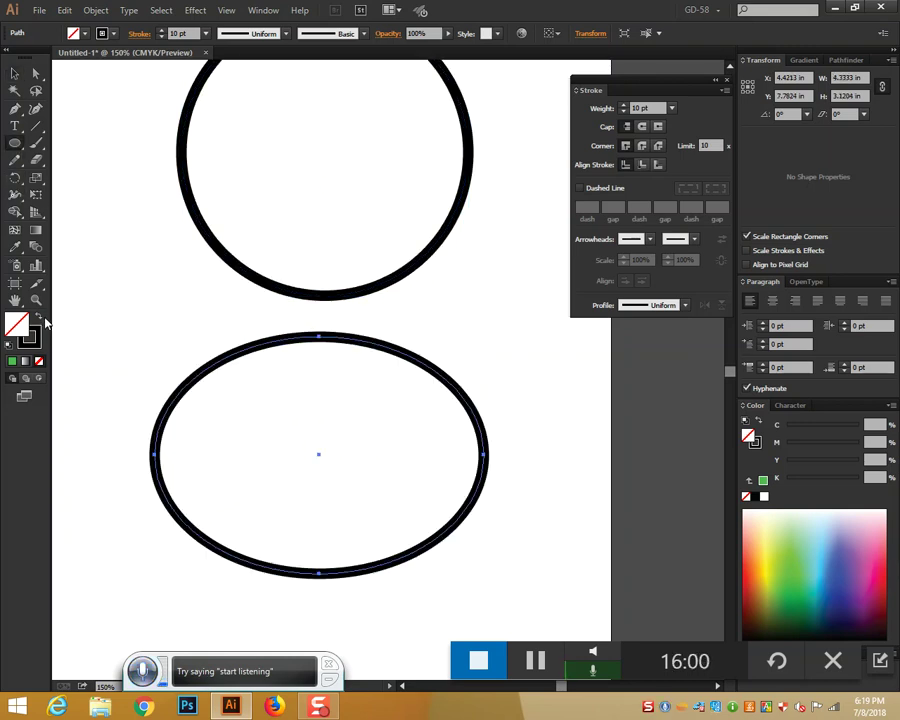
left_click(38, 320)
left_click(17, 77)
Step: Scale the black ellipse down to about 0.60 in wide and up to about 7.66 in wide, and delete it
left_click_drag(483, 340, 344, 438)
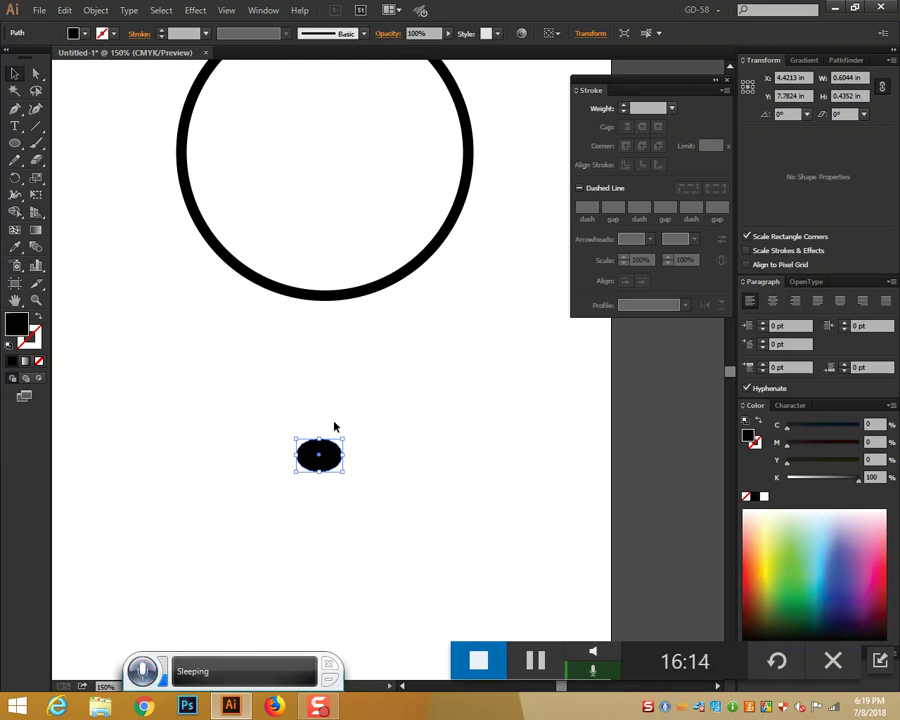
left_click_drag(344, 440, 512, 358)
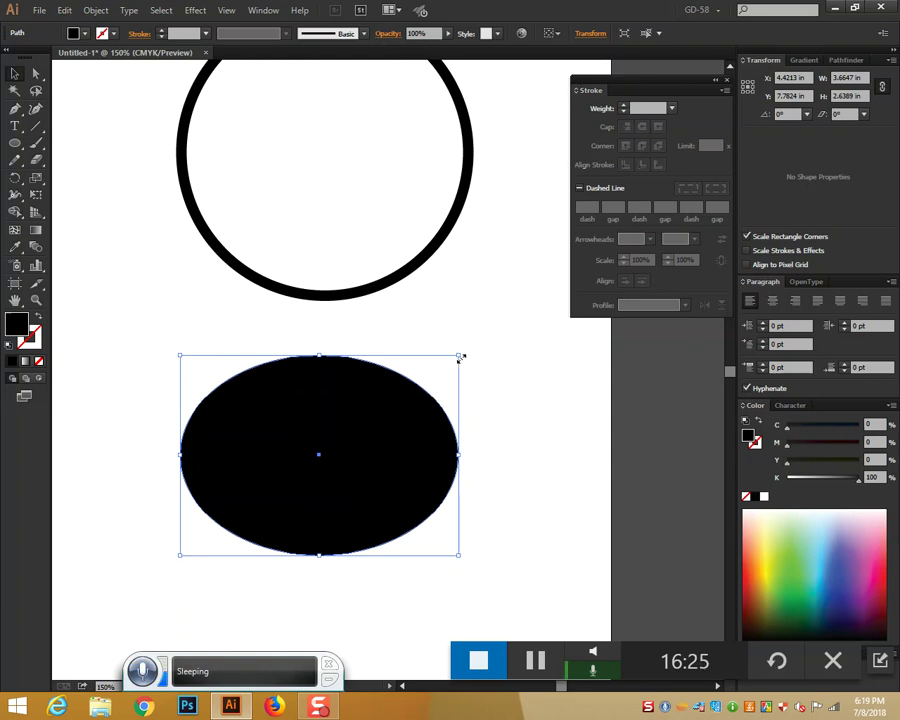
left_click_drag(456, 362, 578, 304)
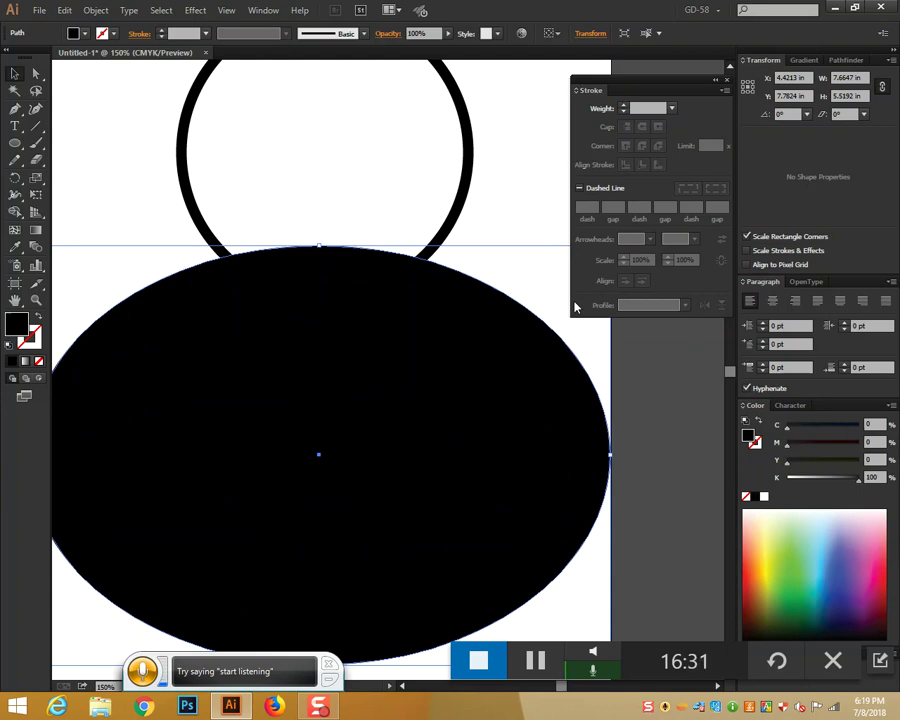
key("Delete")
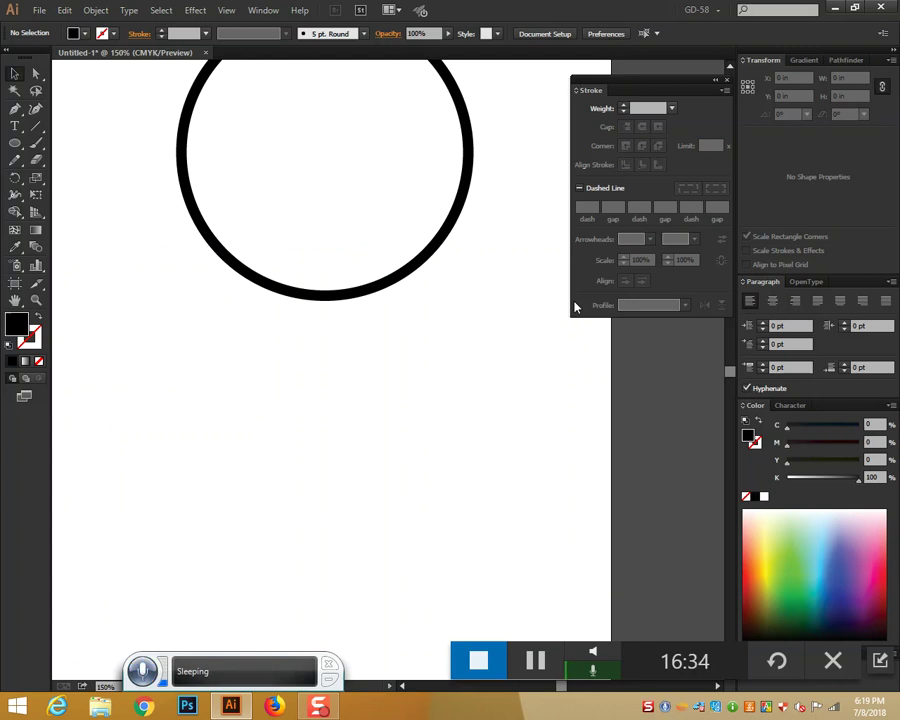
Step: Try Outline Stroke on the circle, undo the conversion and reselect the circle
left_click_drag(452, 308, 390, 228)
scroll(440, 347, "up", 2)
scroll(440, 351, "up", 1)
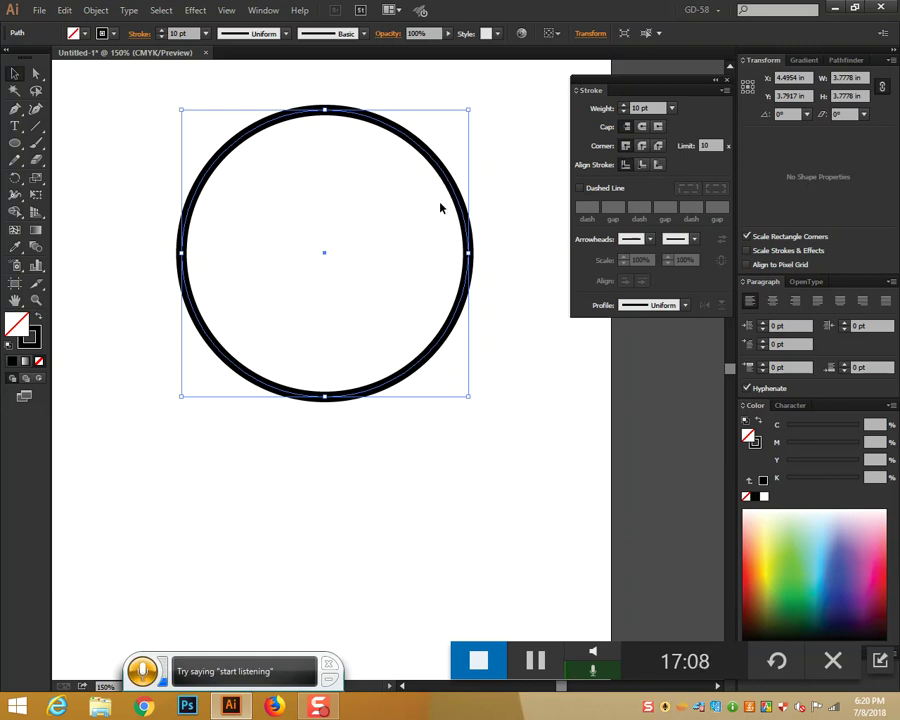
left_click(93, 11)
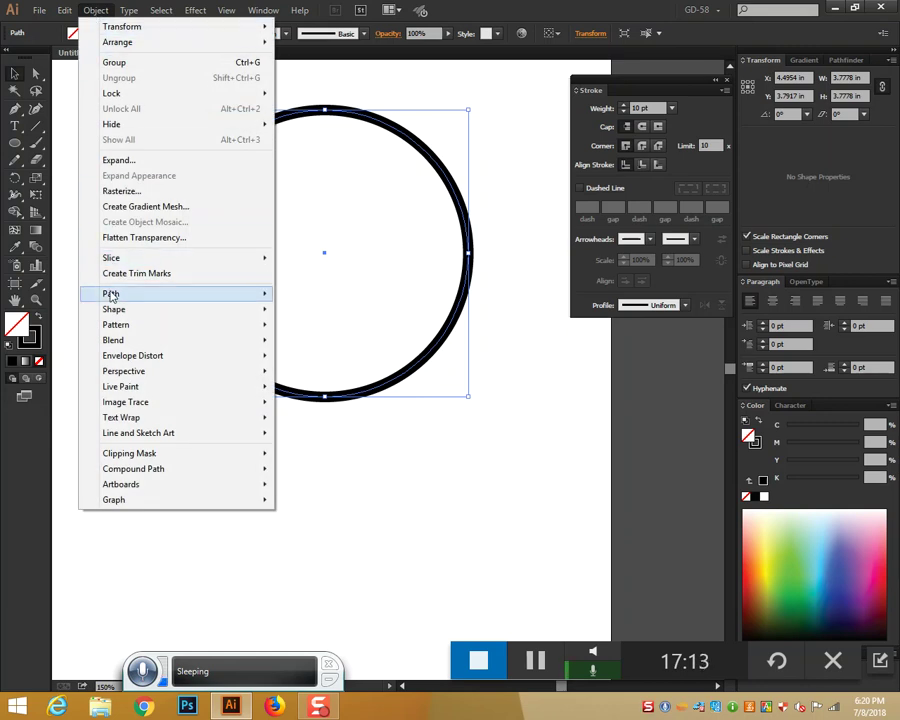
mouse_move(112, 293)
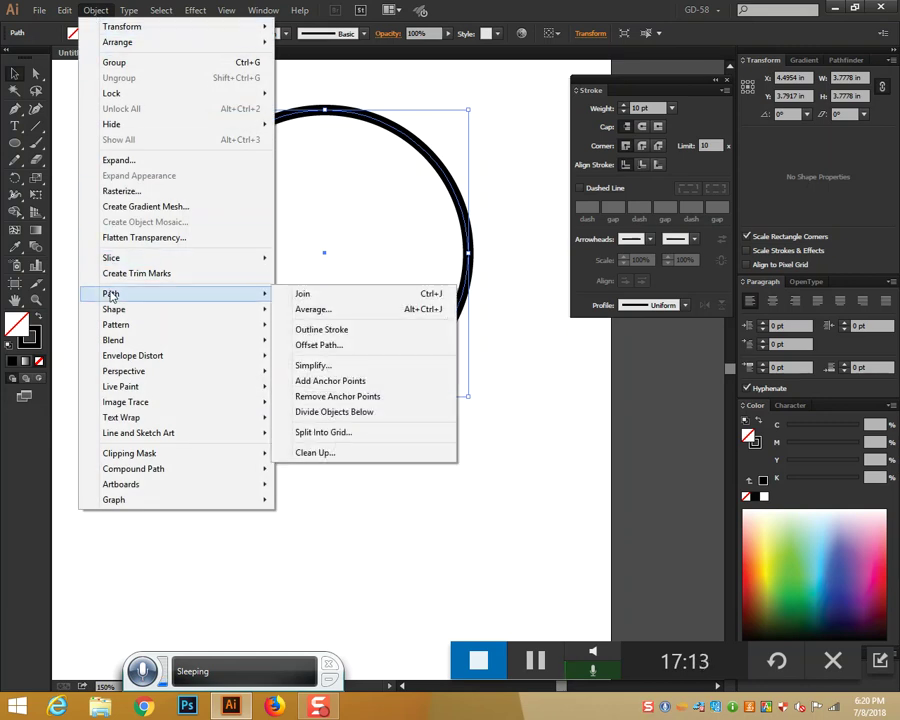
left_click(316, 331)
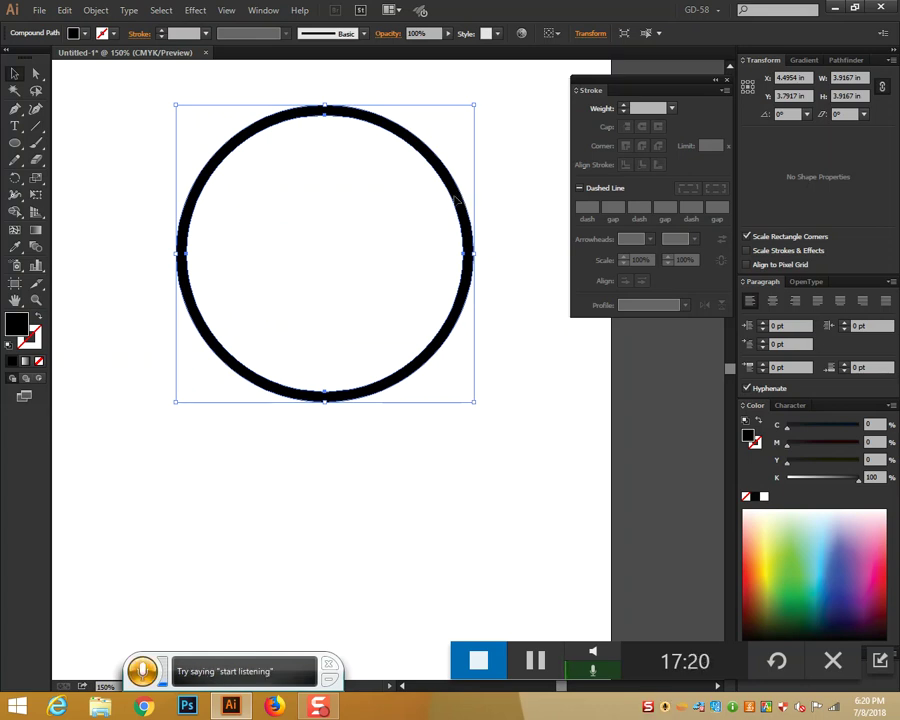
key("ctrl+z")
left_click(458, 201)
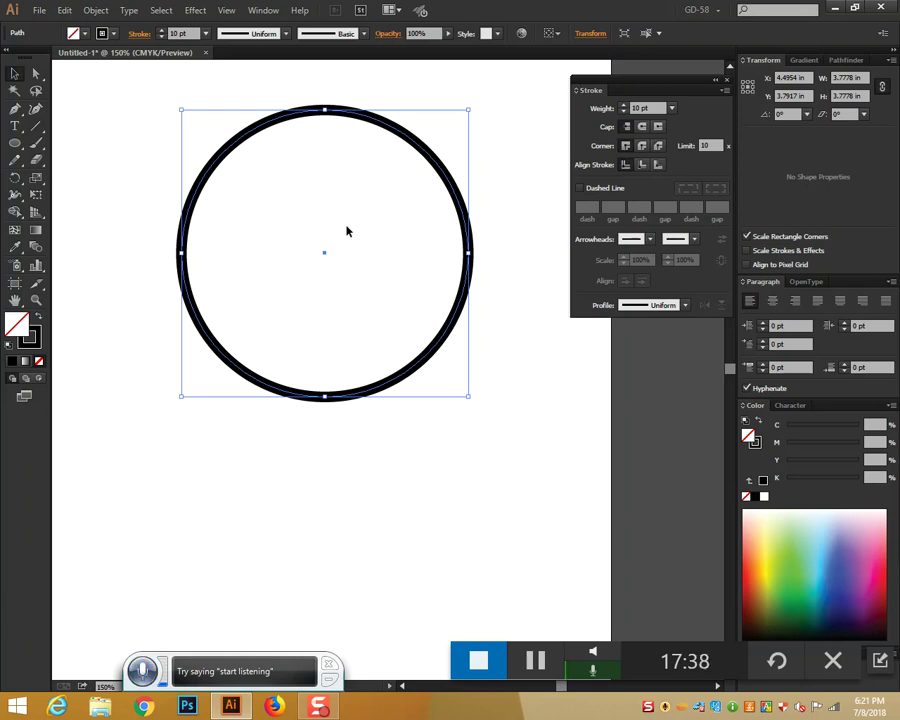
Step: Convert the circle's 10 pt stroke into a filled shape with Outline Stroke
left_click(96, 10)
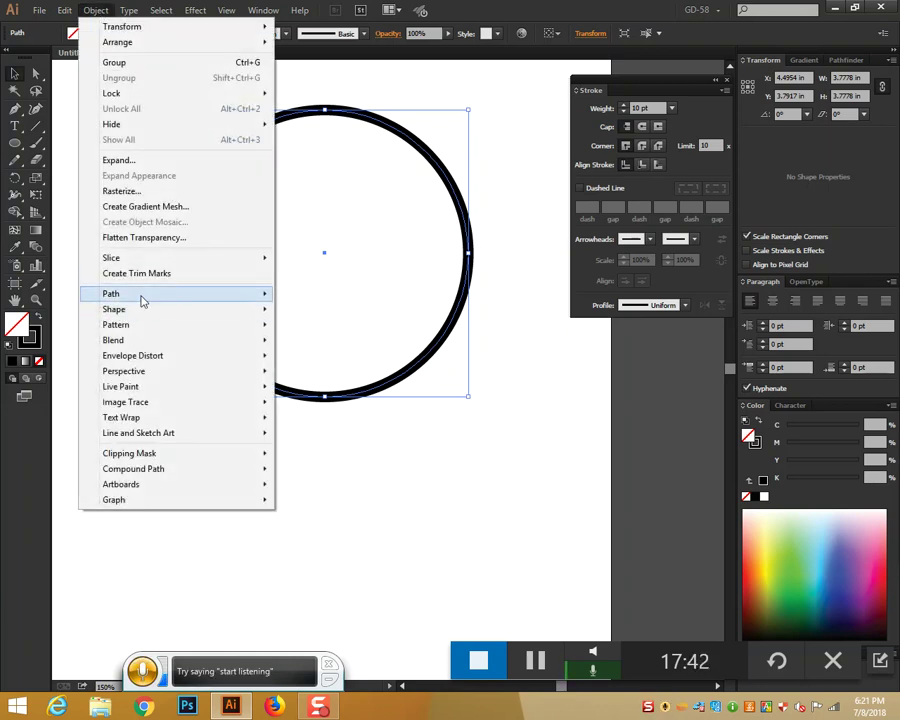
mouse_move(143, 296)
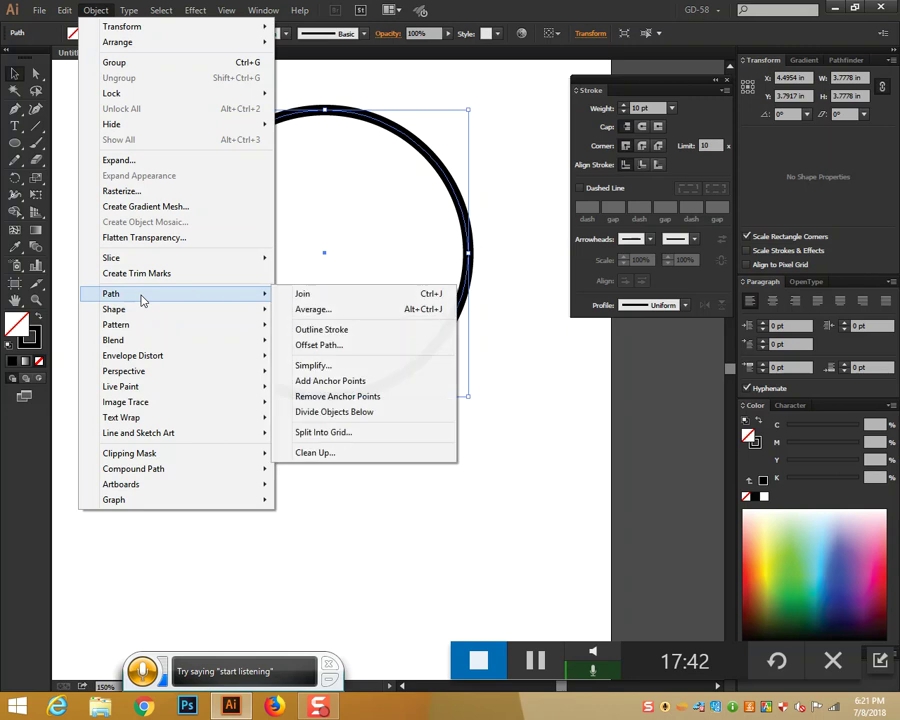
left_click(322, 329)
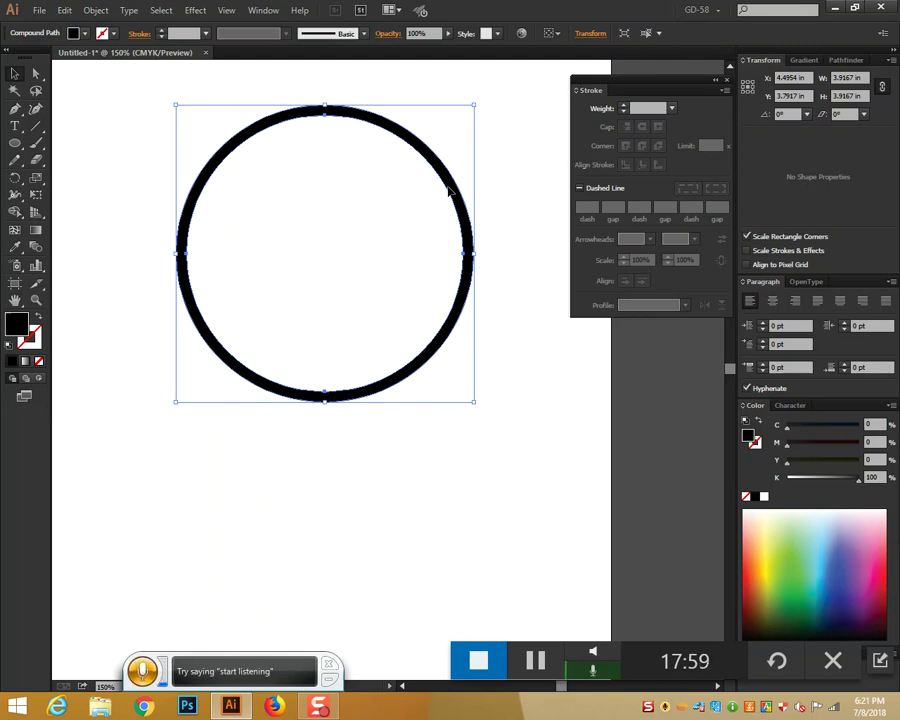
Step: Give the outlined black ring a bright red stroke
double_click(33, 337)
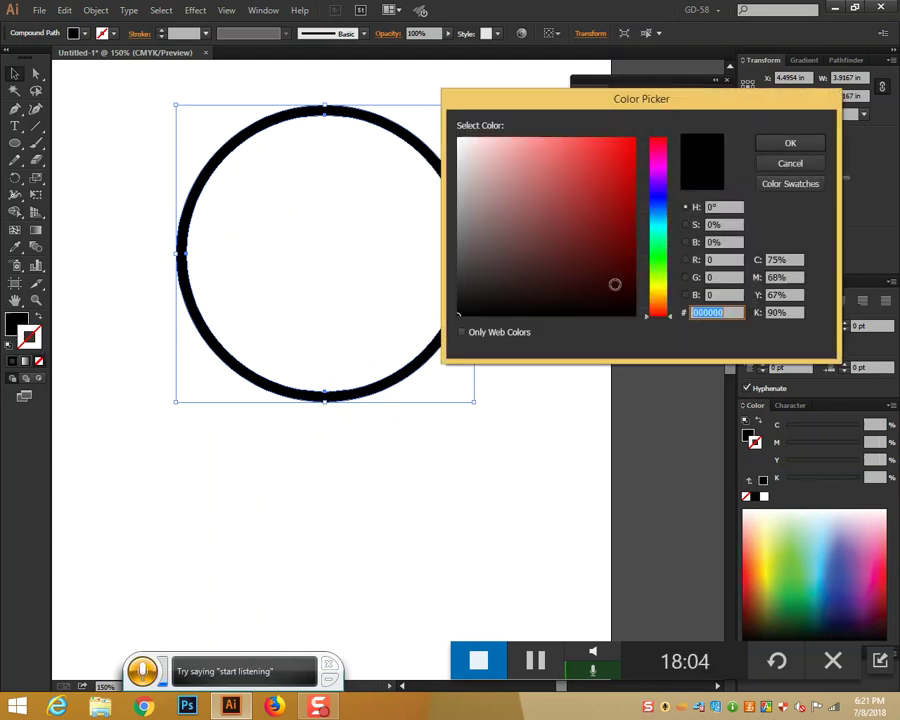
left_click(628, 146)
key("Return")
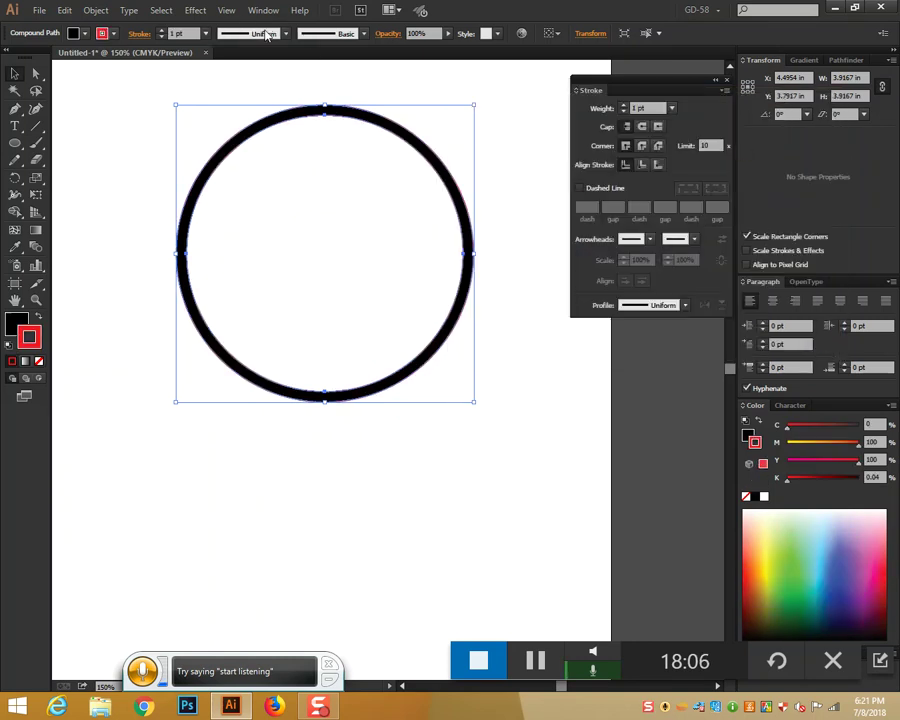
Step: Increase the ring's red stroke weight to 6 pt
left_click(161, 31)
left_click(161, 31)
left_click(161, 31)
left_click(161, 31)
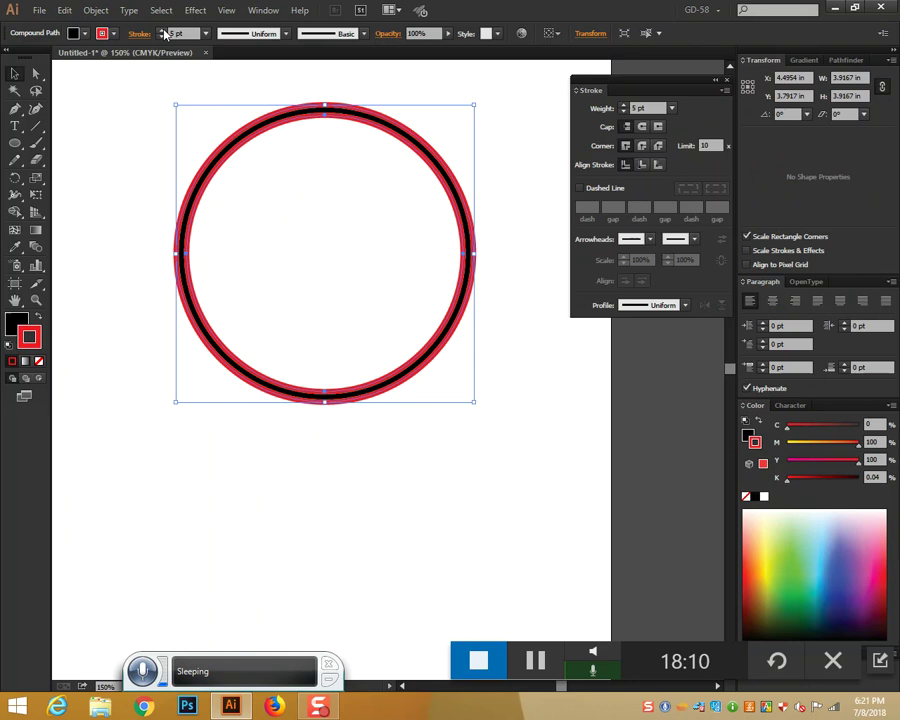
left_click(163, 32)
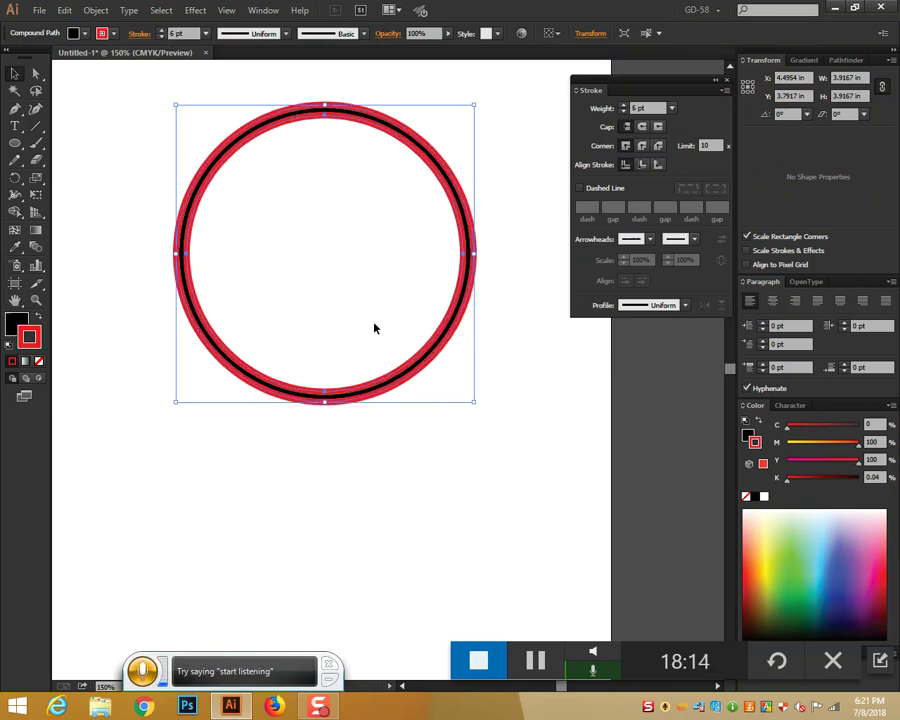
Step: Undo the last stroke weight increases on the ring back to 2 pt and deselect it
key("ctrl+shift+b")
key("ctrl+z")
key("ctrl+z")
key("ctrl+z")
key("ctrl+z")
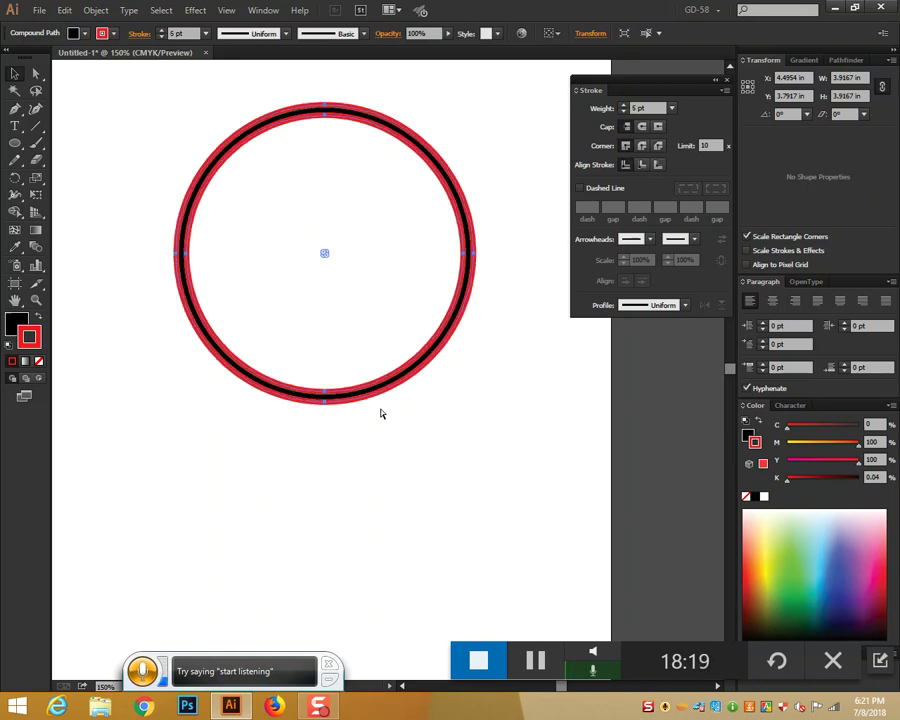
left_click(520, 404)
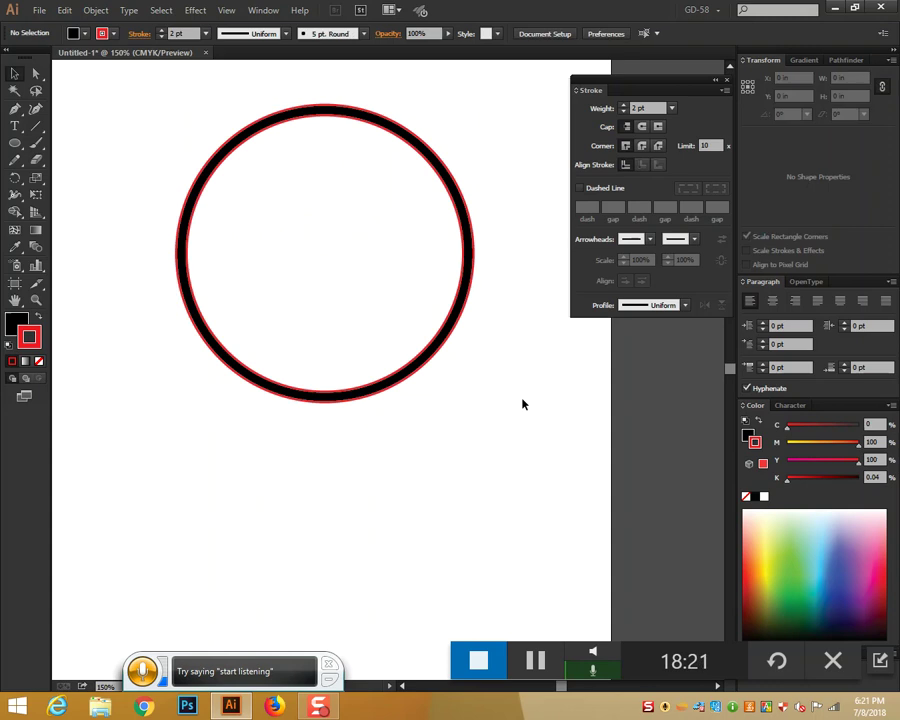
Step: Select only the ring's outer edge path with Direct Selection, show its bounding box and deselect it
left_click(36, 73)
left_click(446, 162)
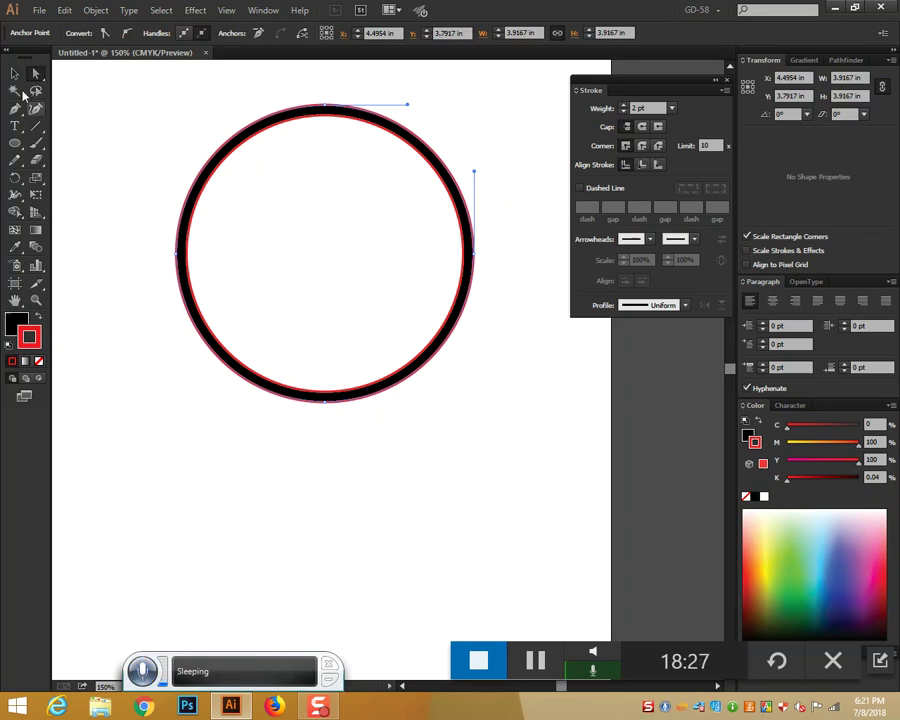
left_click(14, 72)
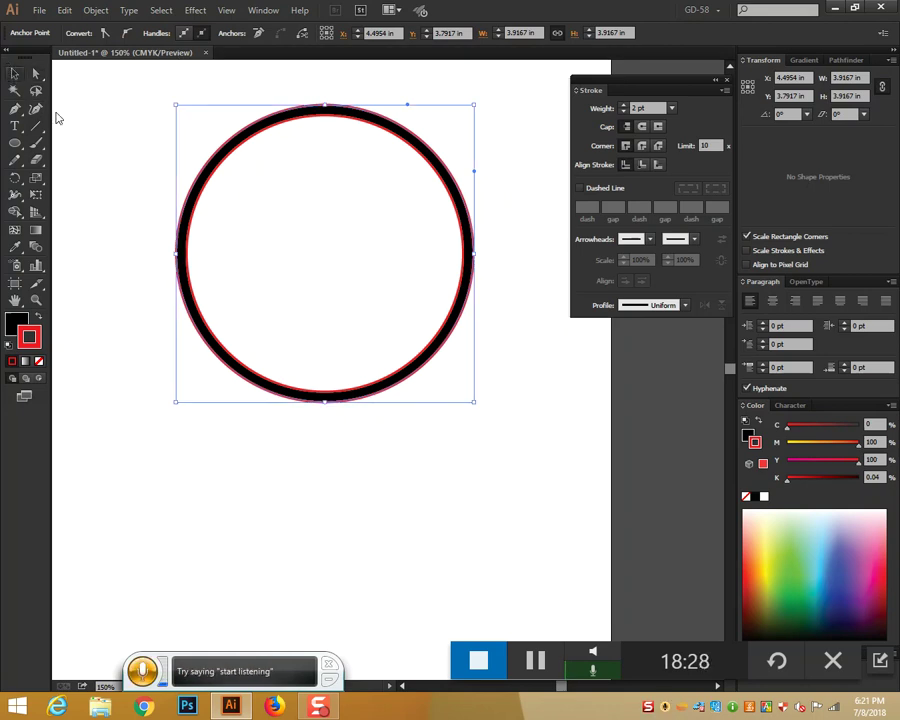
left_click(558, 428)
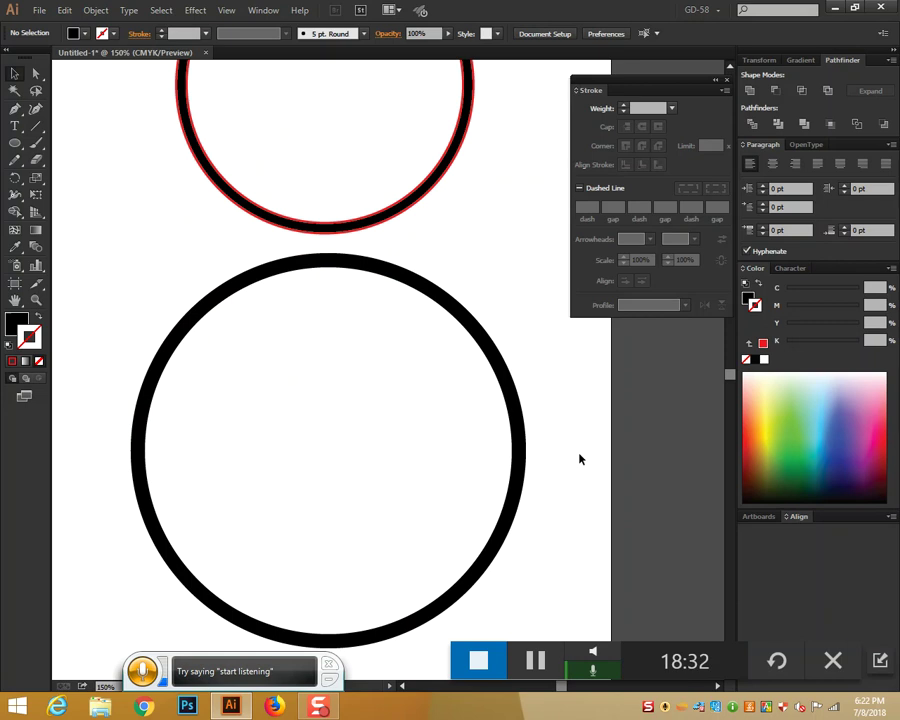
Step: Delete the larger black ring below the red-edged ring
left_click(510, 374)
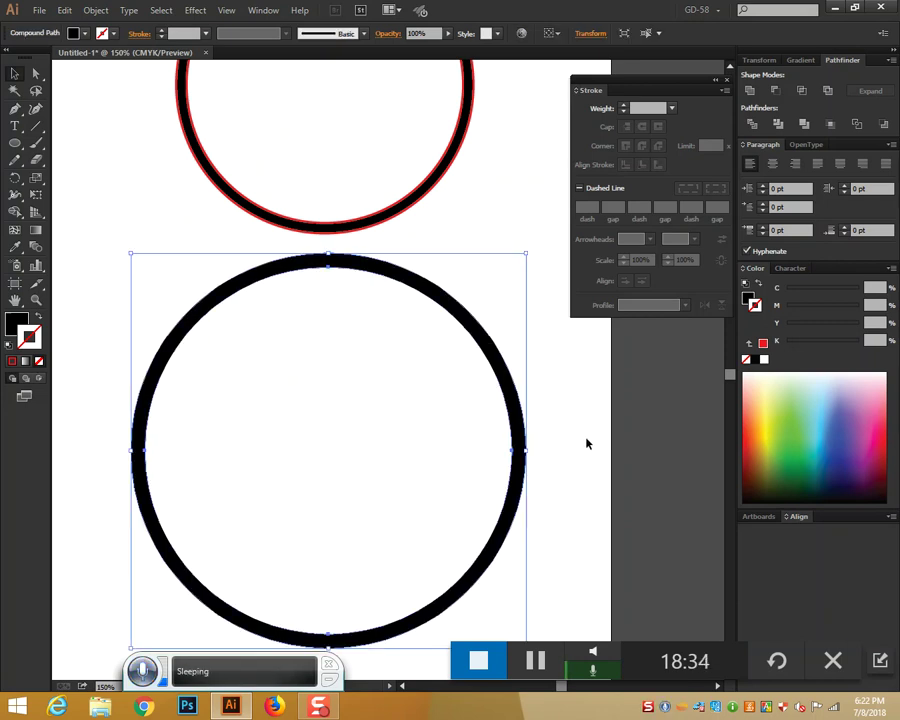
scroll(587, 443, "up", 2)
scroll(587, 443, "up", 1)
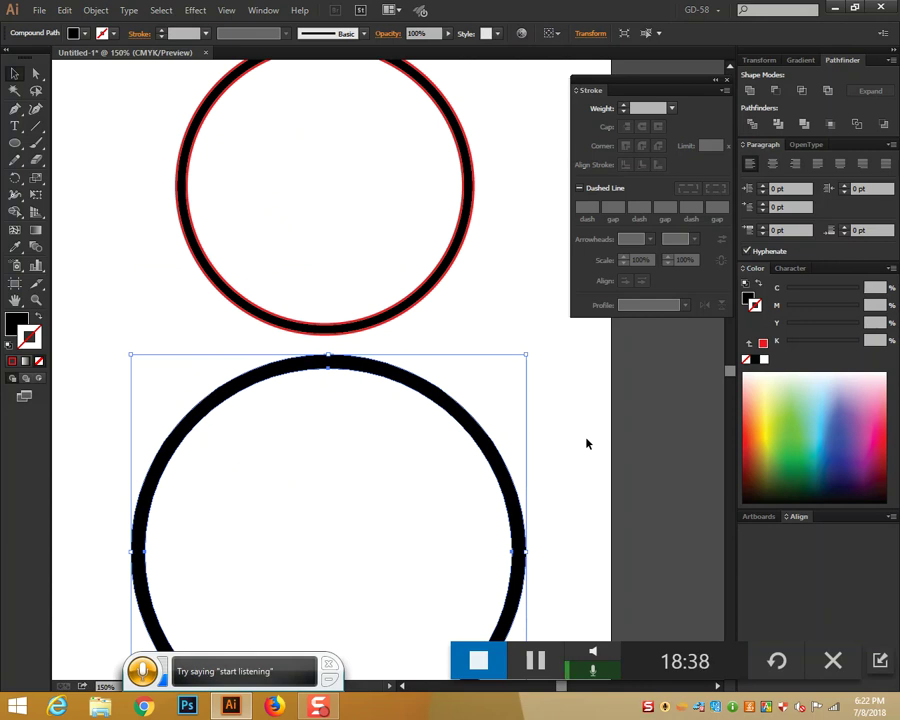
key("Delete")
Step: Try deleting the remaining red-edged ring and undo the deletion
scroll(584, 376, "up", 4)
left_click_drag(510, 406, 370, 320)
key("Delete")
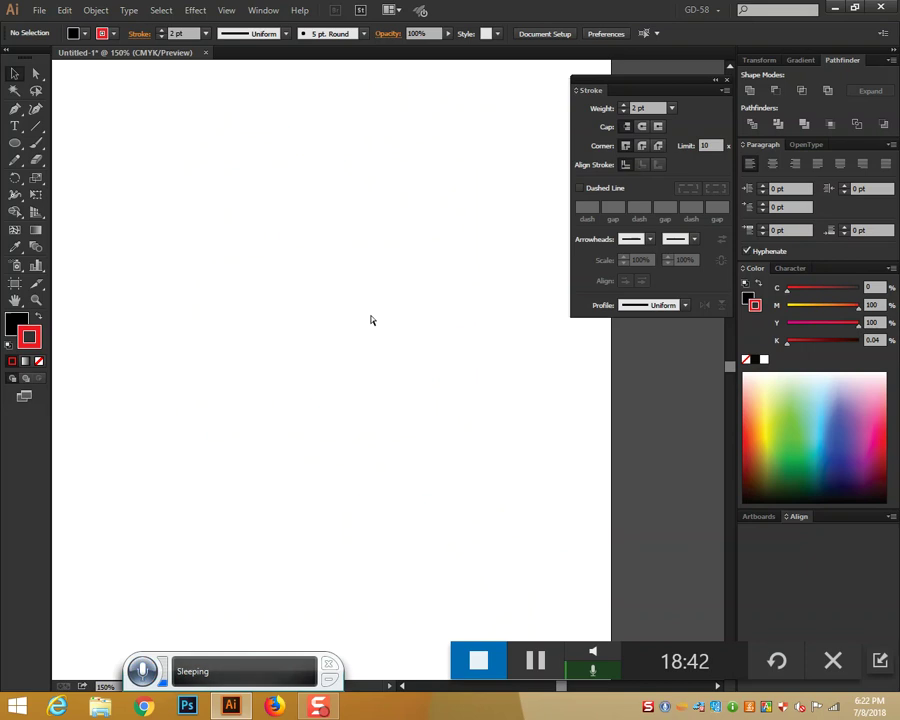
key("ctrl+z")
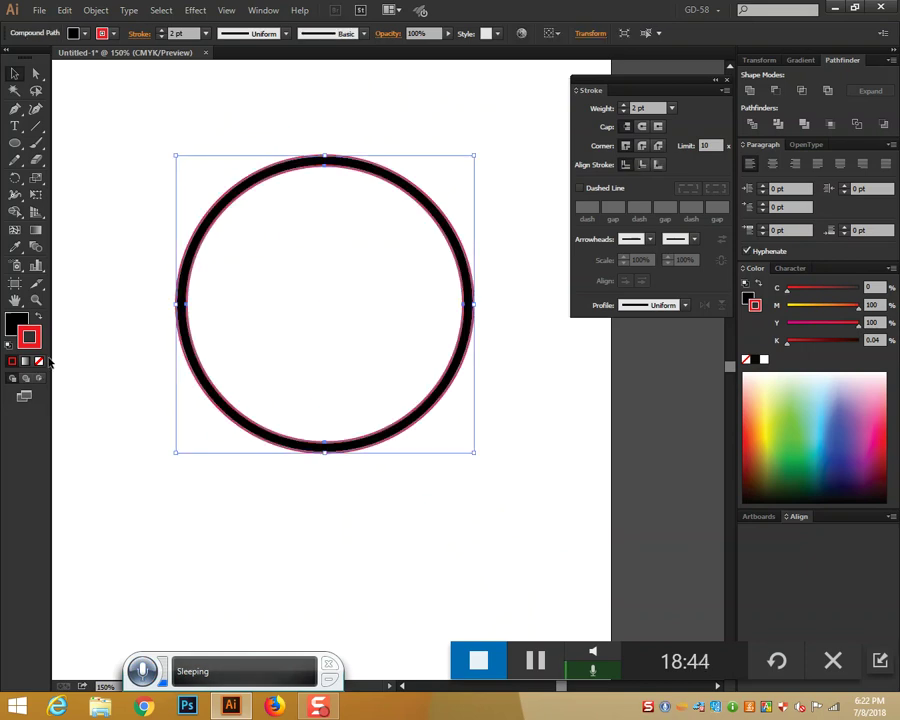
Step: Remove the ring's red stroke, and scale the ring down to a tiny circle and up beyond the artboard
left_click(39, 361)
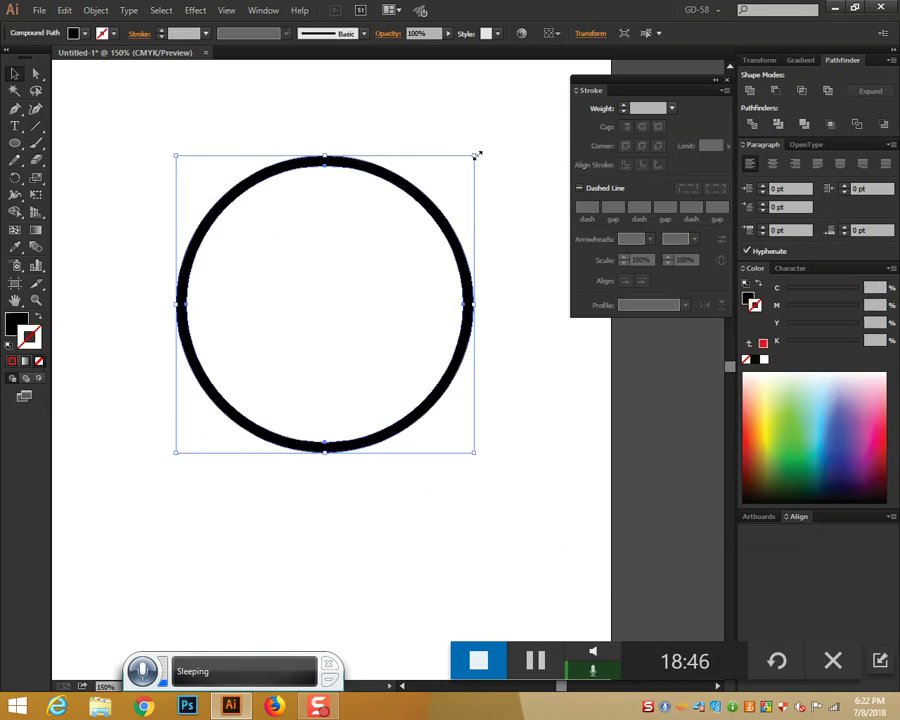
left_click_drag(477, 155, 279, 364)
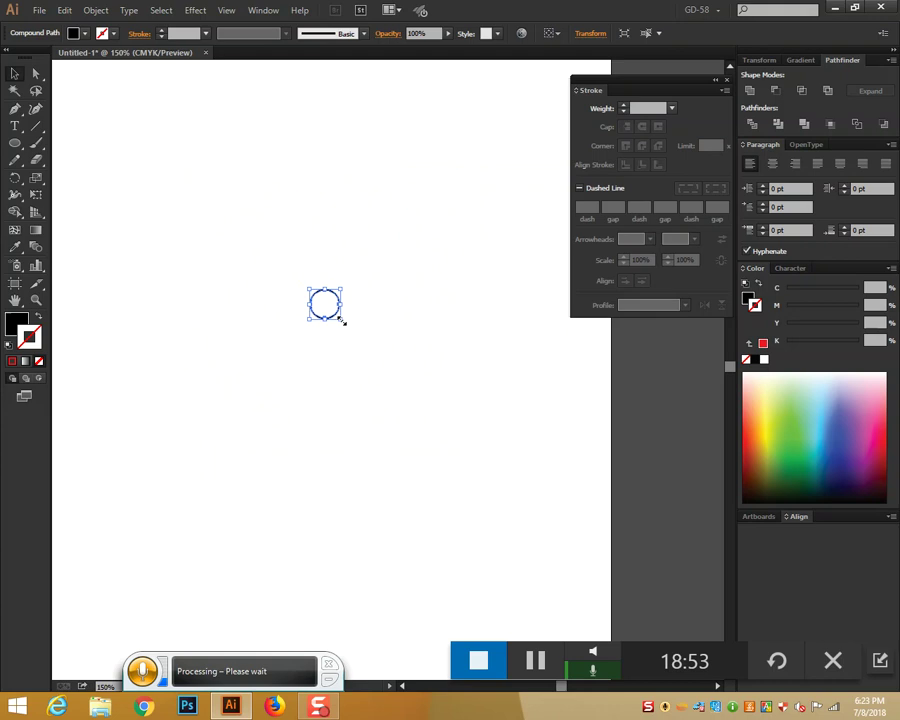
left_click_drag(340, 317, 880, 674)
left_click_drag(125, 315, 595, 414)
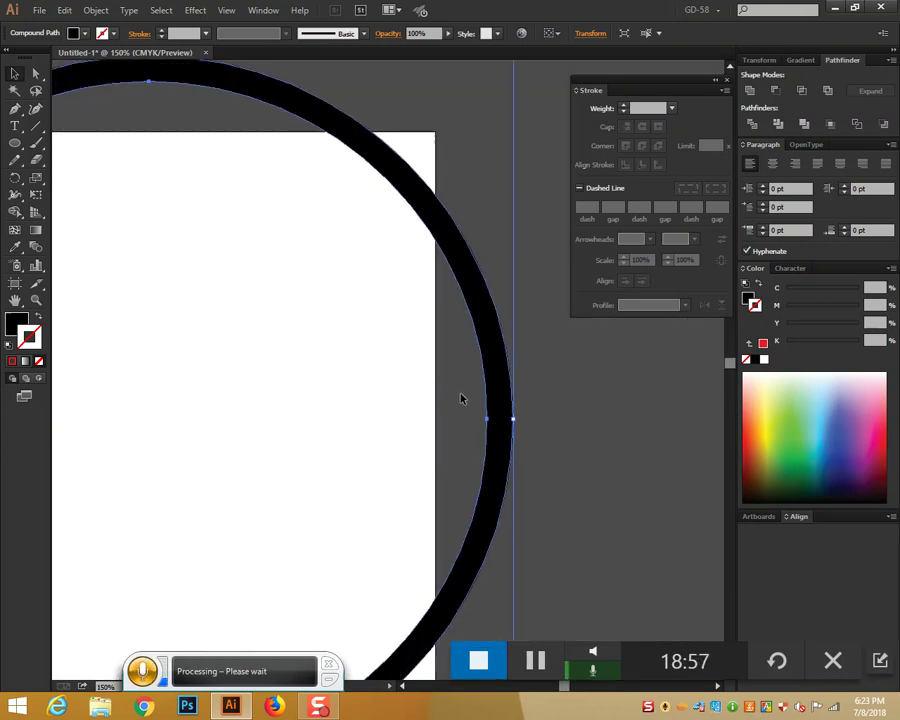
Step: Scale the oversized ring down from its centre to about 2.33 in wide and fit the artboard in view
scroll(498, 408, "up", 3)
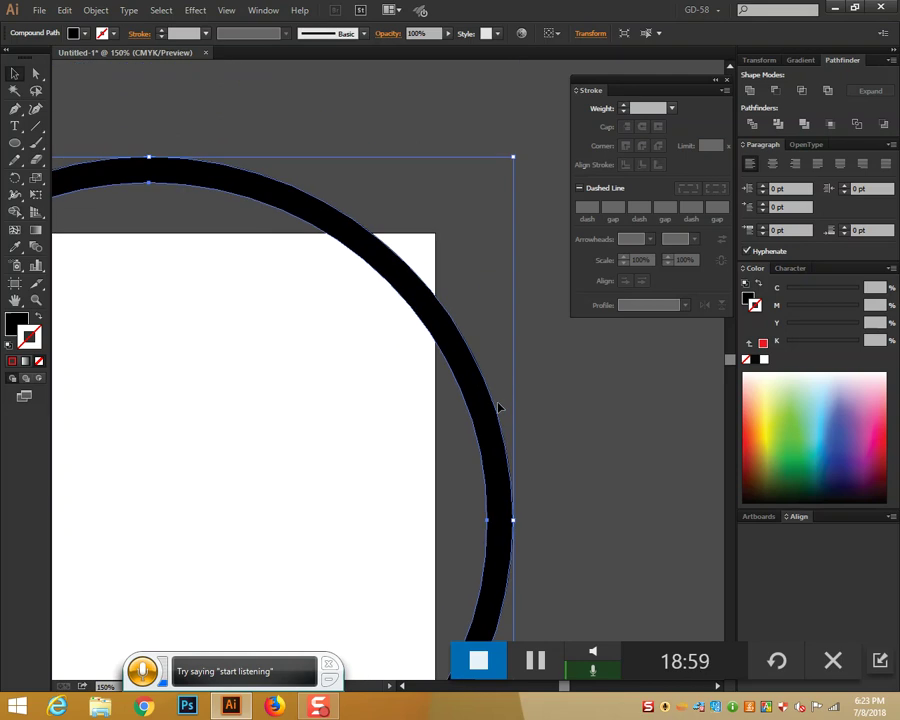
key("ctrl+minus")
key("ctrl+minus")
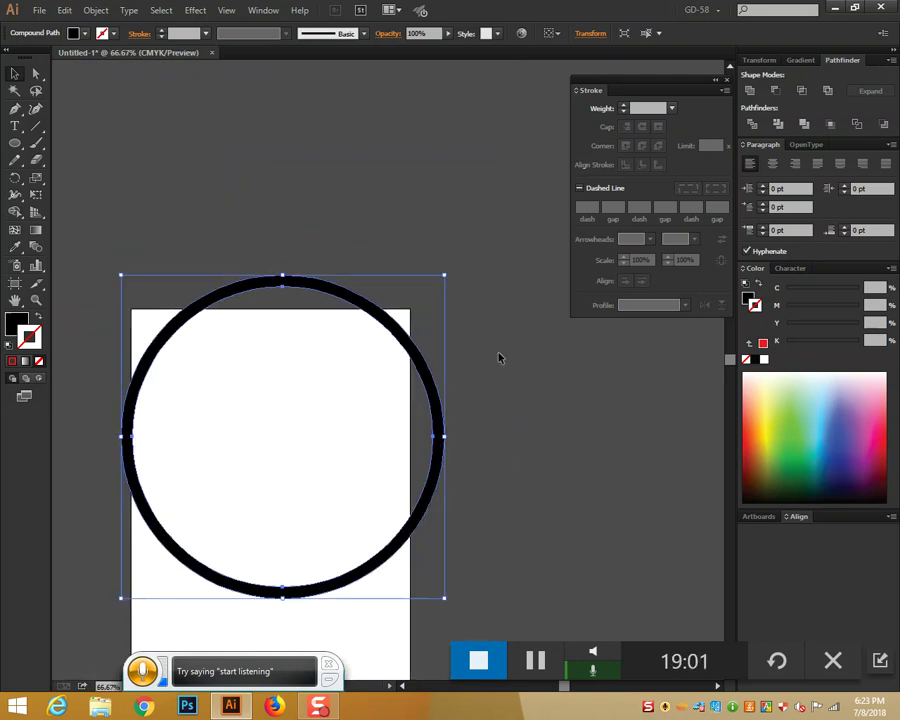
left_click_drag(445, 275, 326, 402)
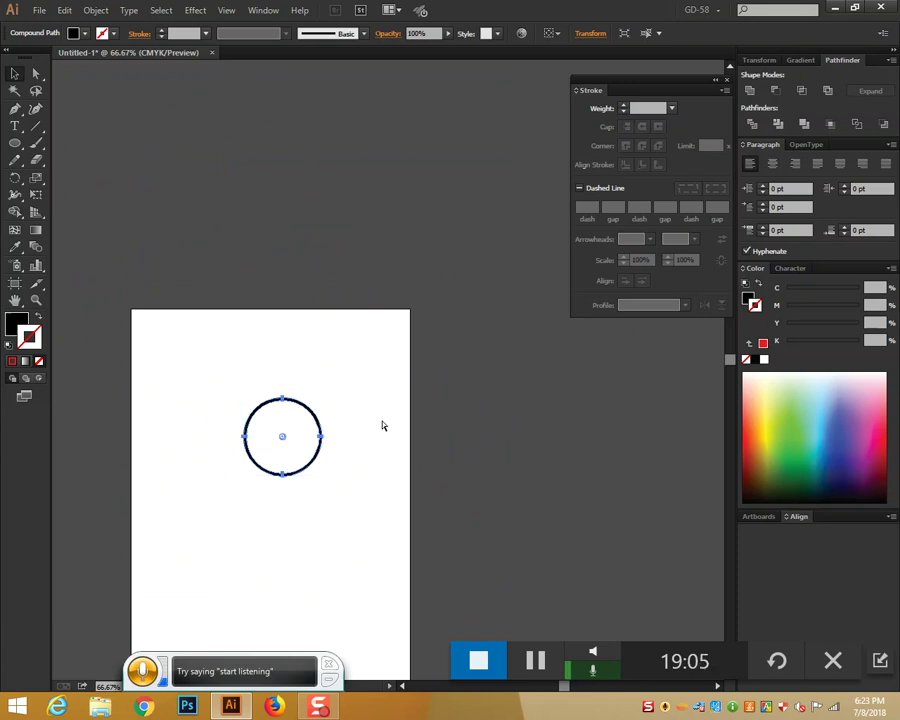
key("ctrl+0")
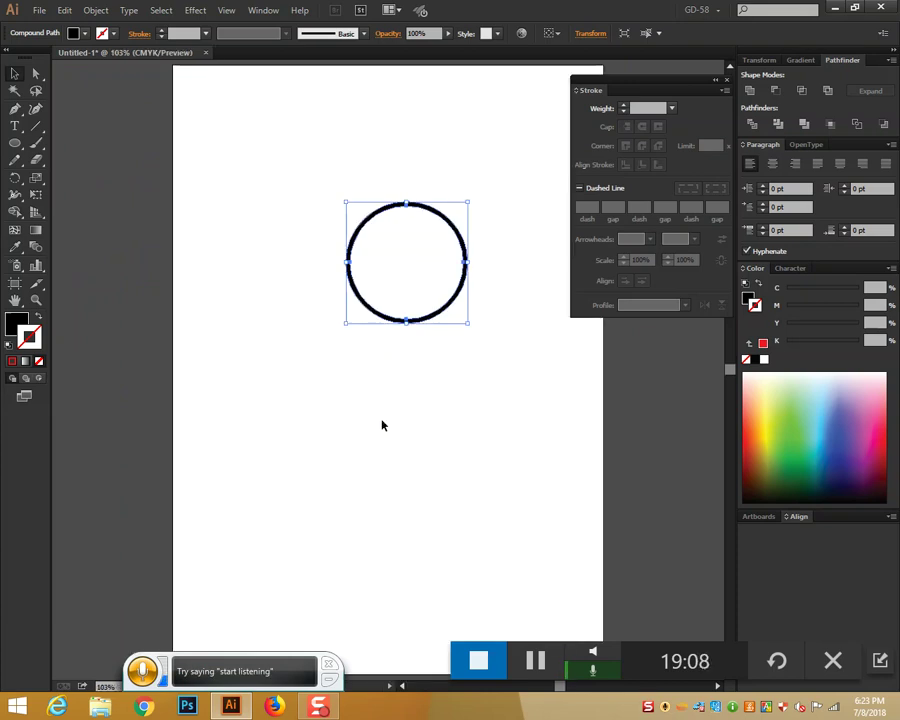
Step: Turn on Scale Strokes & Effects and draw a black-filled circle about 5.42 in wide overlapping the small ring's lower edge
left_click(760, 62)
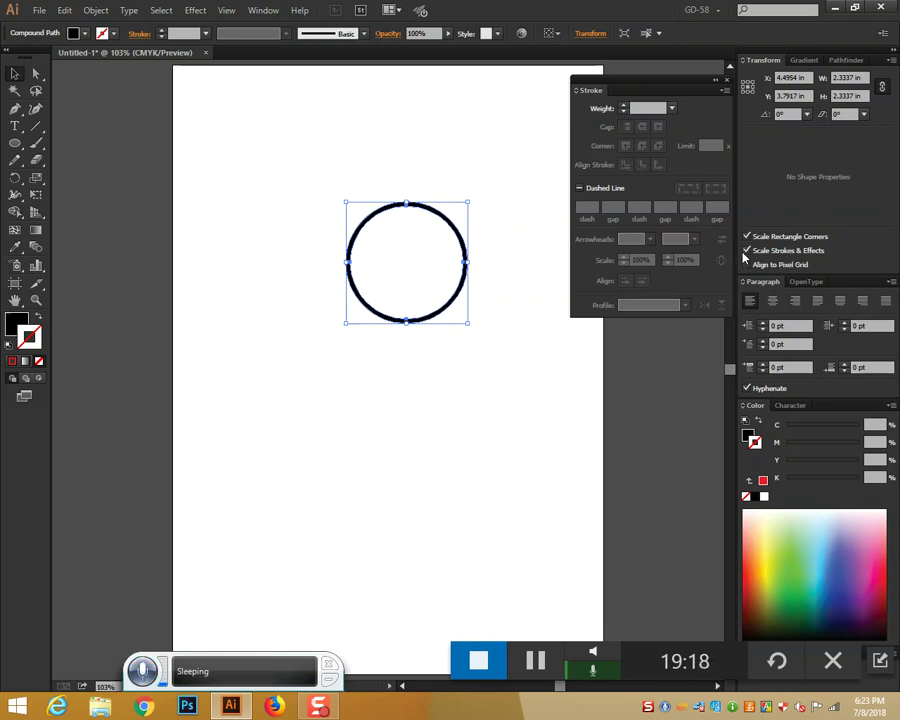
left_click(14, 144)
left_click_drag(388, 442, 530, 542)
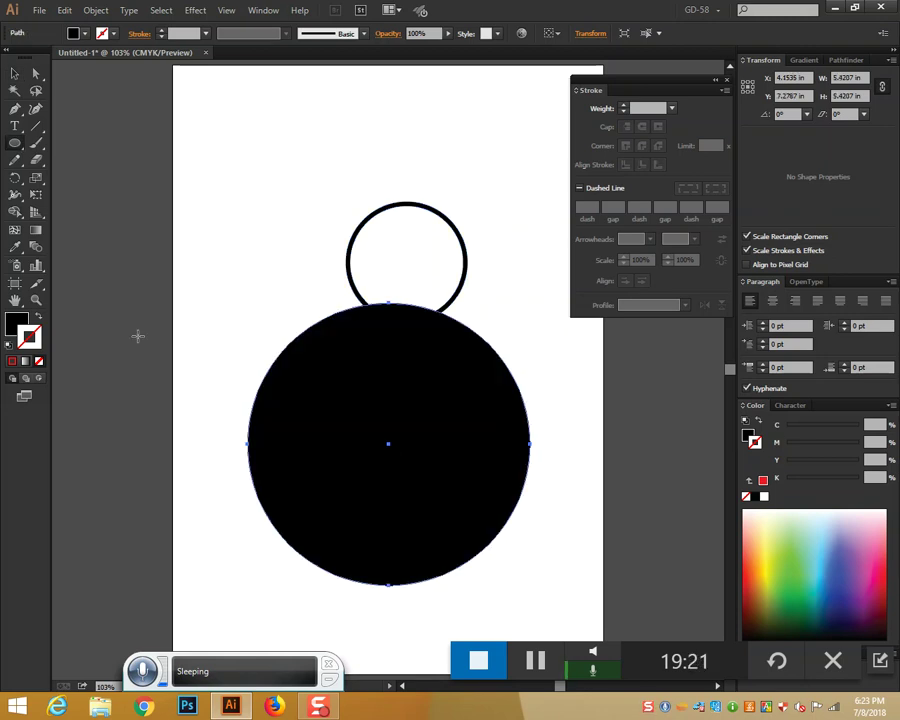
Step: Swap the large circle's fill and stroke, and set its black stroke weight to 17 pt
left_click(37, 318)
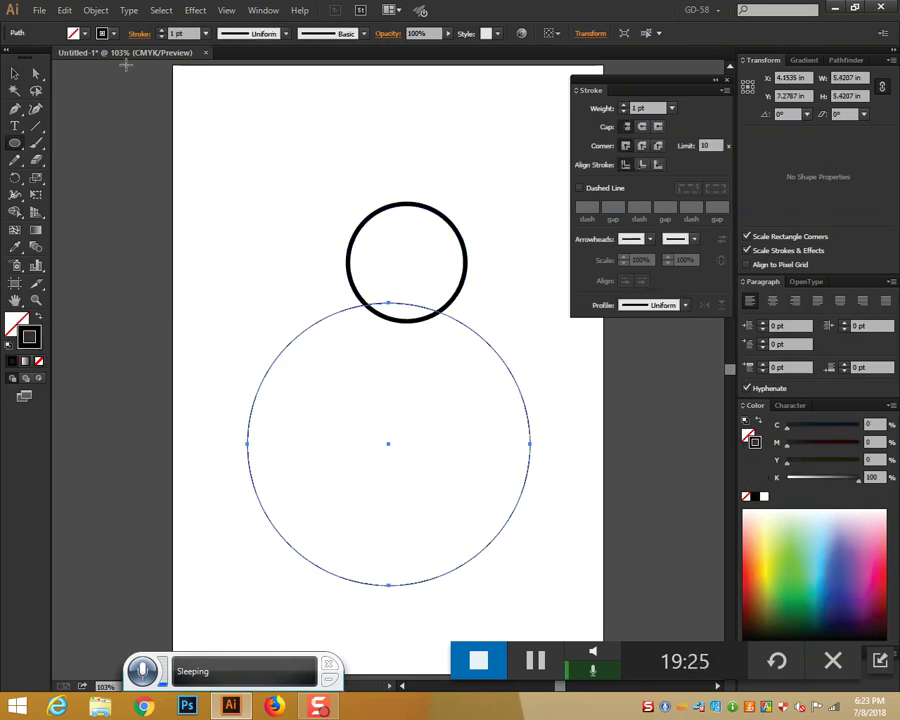
left_click(161, 31)
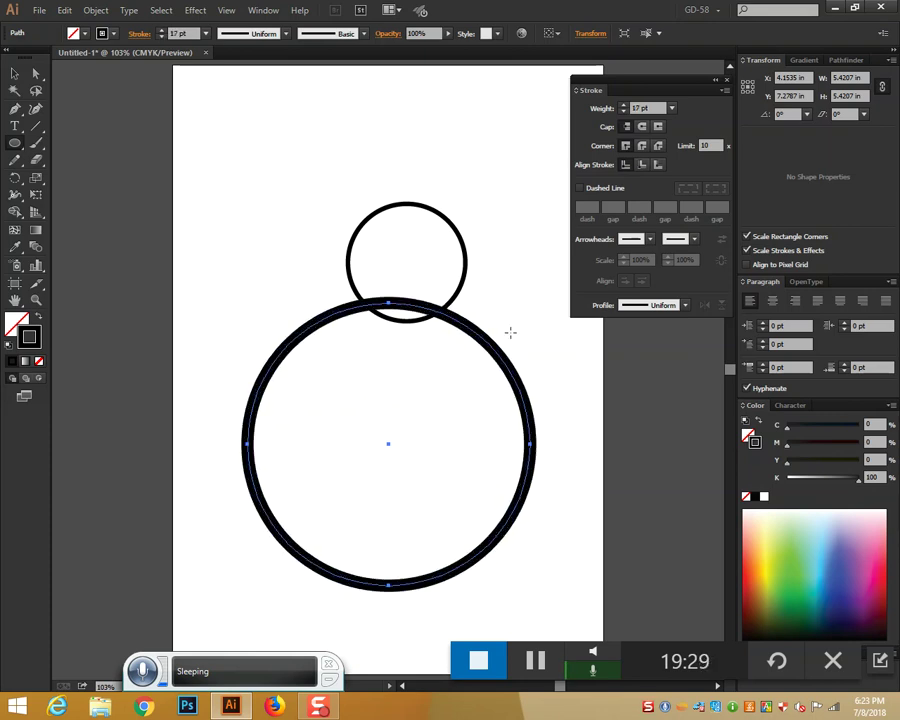
Step: Scale the large stroked circle up from its centre to about 12.86 in wide
left_click(15, 75)
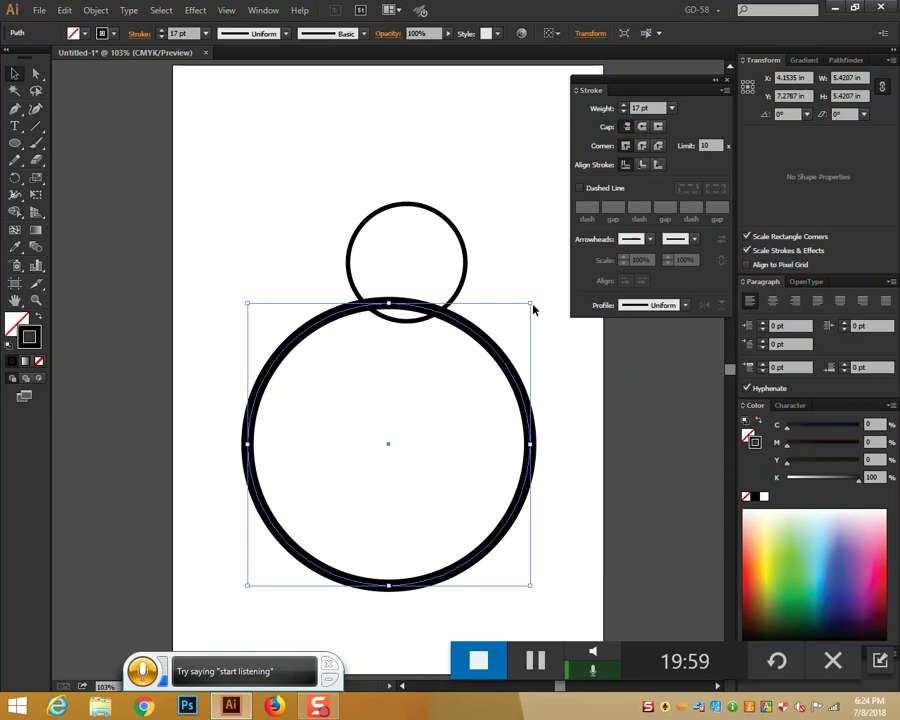
mouse_move(531, 305)
left_mouse_down()
mouse_move(468, 356)
mouse_move(411, 422)
mouse_move(731, 107)
left_mouse_up()
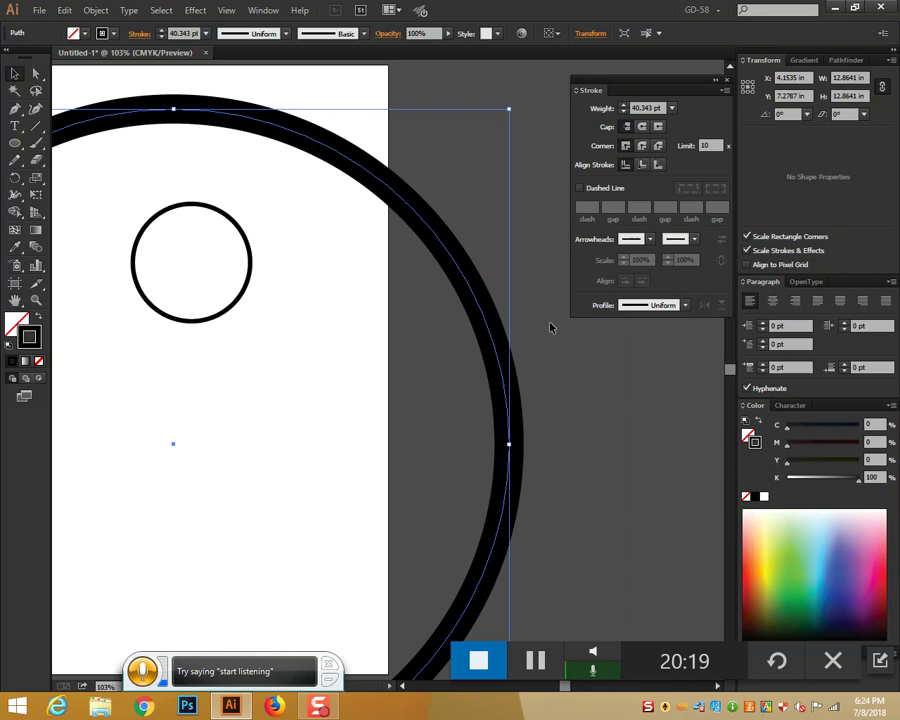
key("ctrl+minus")
key("ctrl+minus")
key("ctrl+minus")
Step: Convert the enlarged circle's stroke into a filled shape with Outline Stroke
left_click(94, 11)
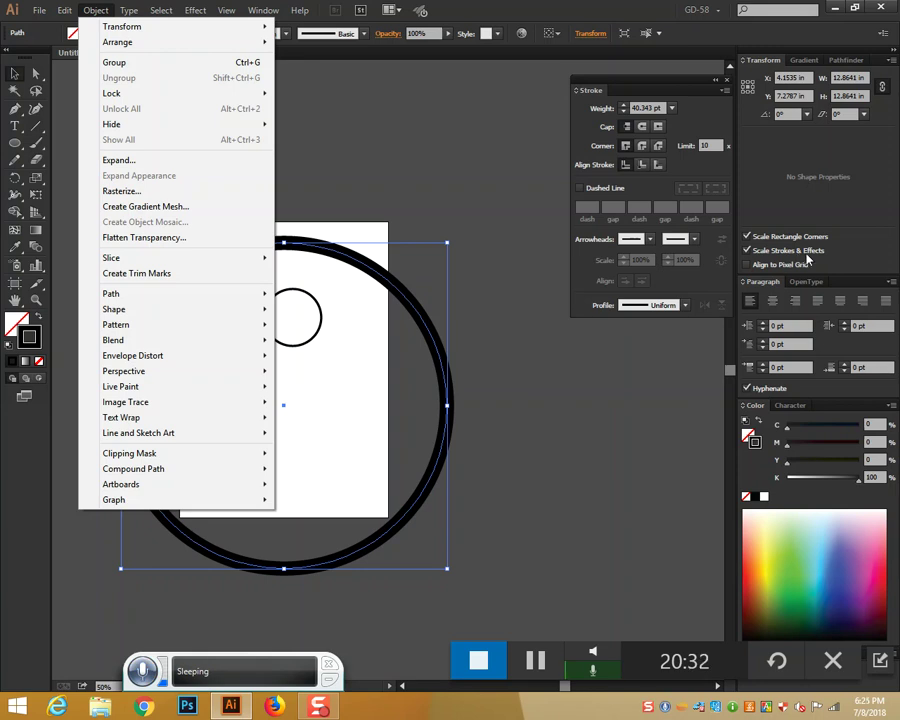
mouse_move(244, 312)
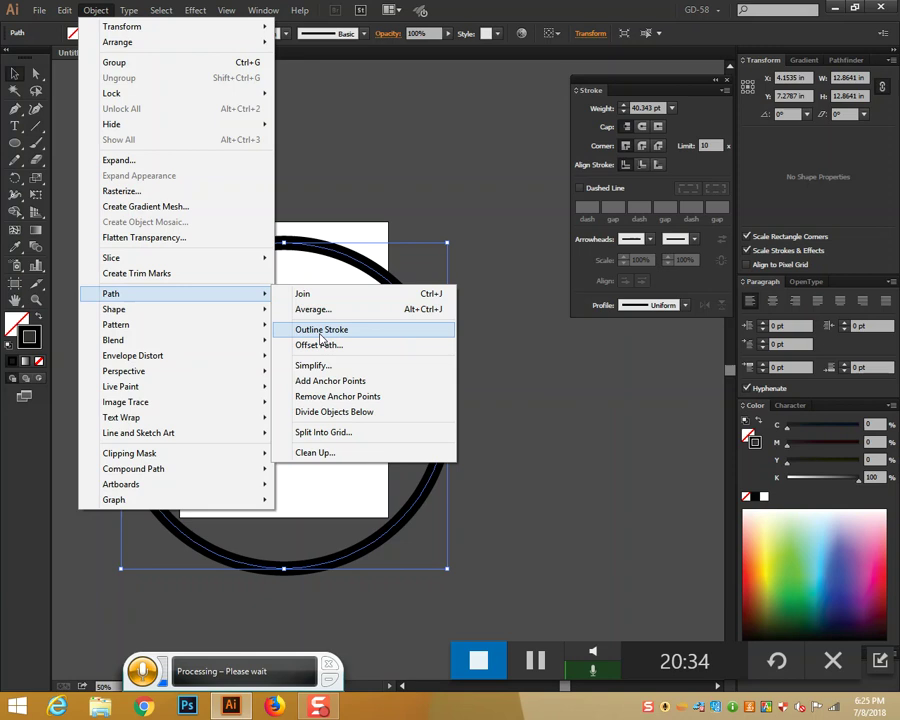
left_click(321, 334)
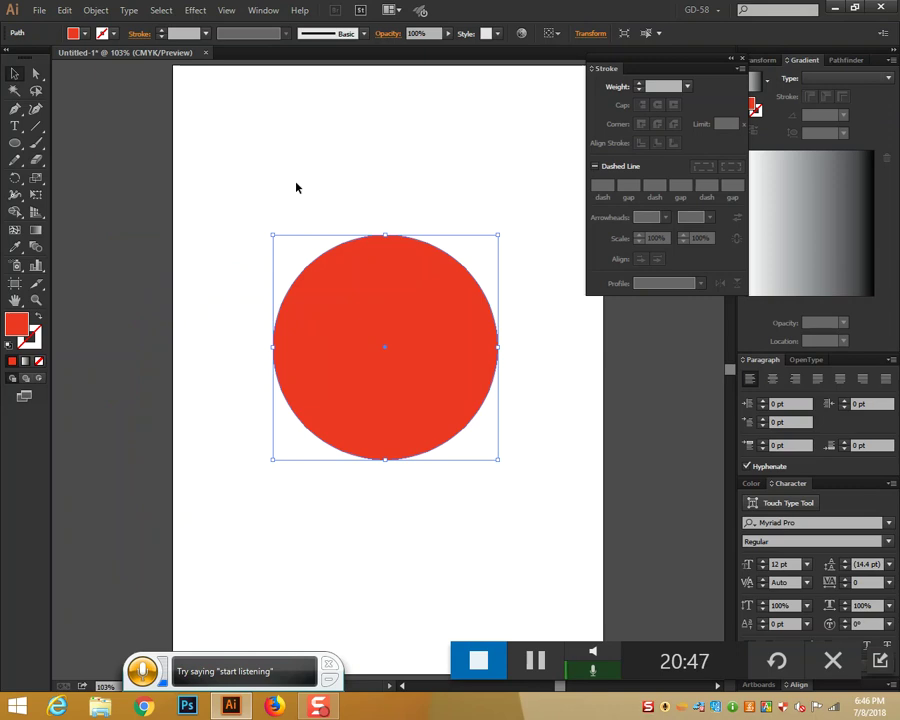
Step: Give the red circle a black stroke with a weight of 8 pt
double_click(34, 334)
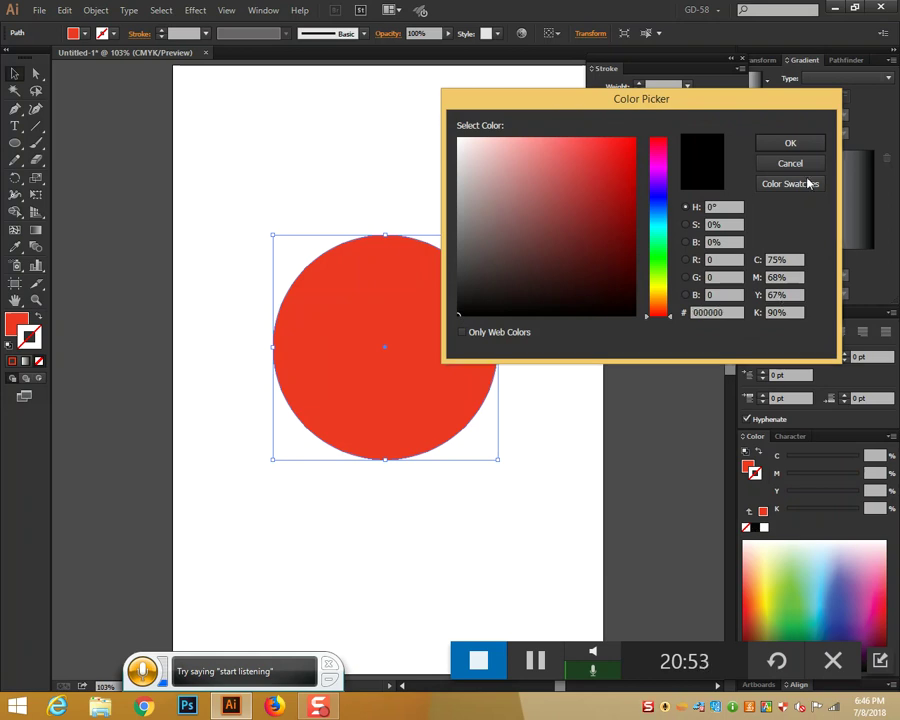
left_click(807, 150)
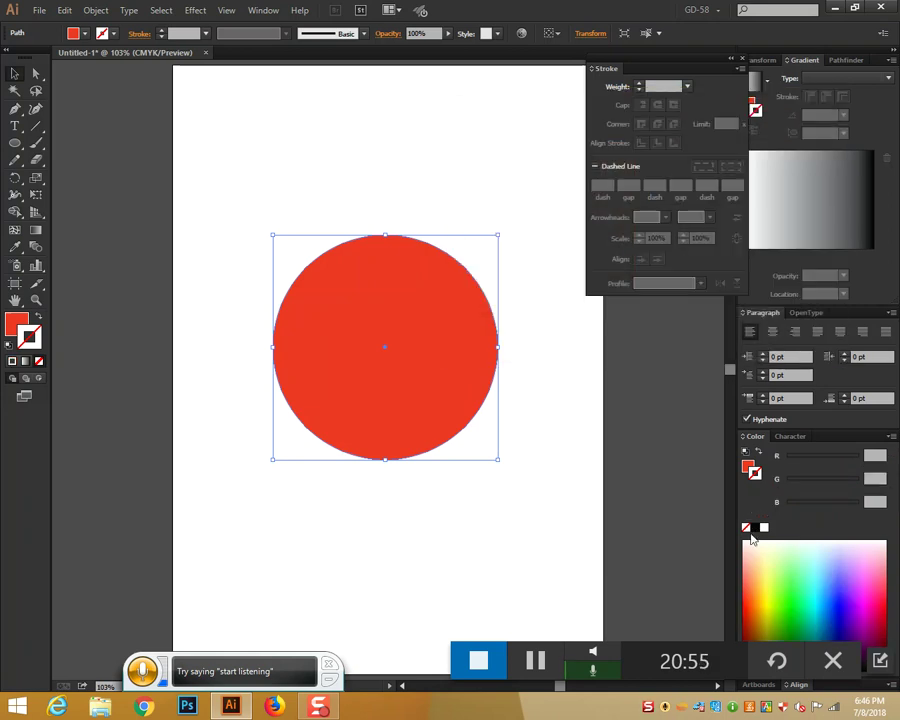
left_click(161, 31)
left_click(161, 31)
left_click(161, 31)
left_click(161, 31)
left_click(161, 31)
left_click(161, 31)
left_click(161, 31)
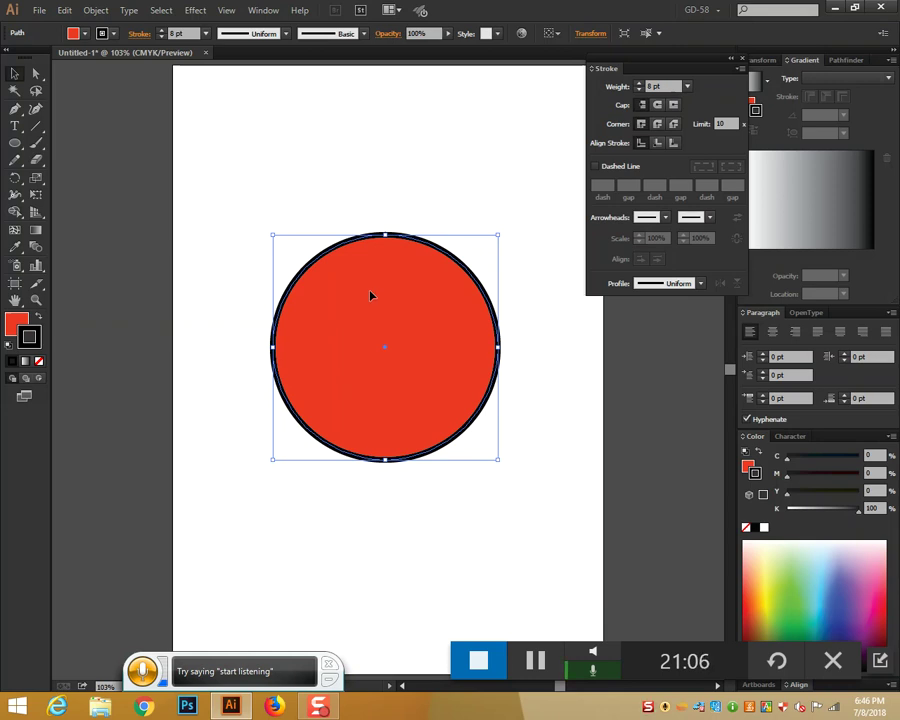
Step: Show the Appearance panel for the red circle and place it over the artboard's upper-left area
left_click(264, 10)
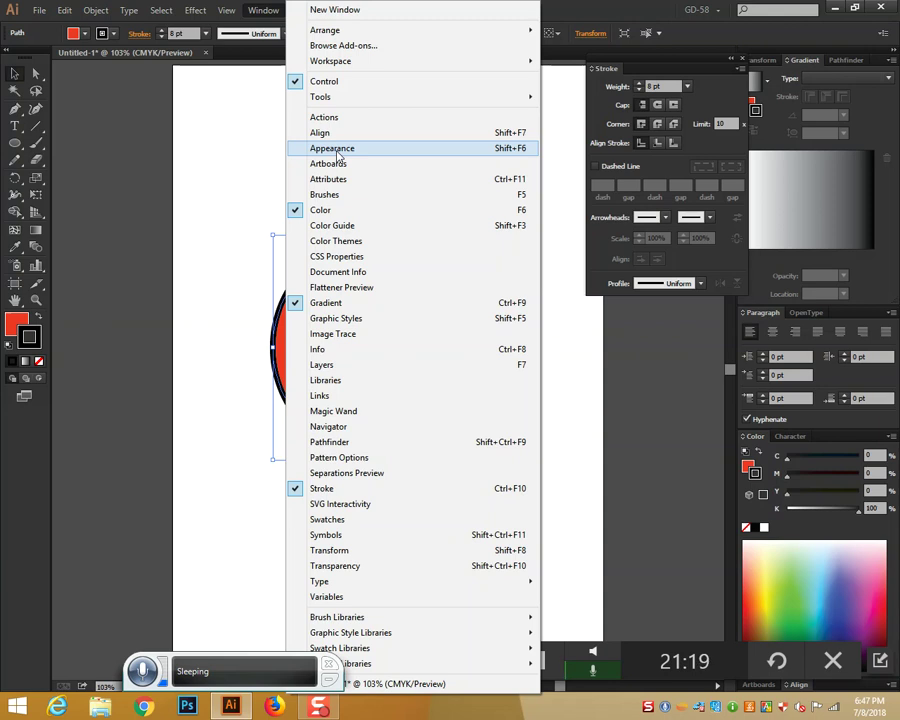
left_click(339, 152)
mouse_move(518, 349)
left_mouse_down()
mouse_move(416, 331)
mouse_move(146, 163)
left_mouse_up()
Step: Dock the floating Stroke panel in the same group as Paragraph and OpenType
left_click(632, 66)
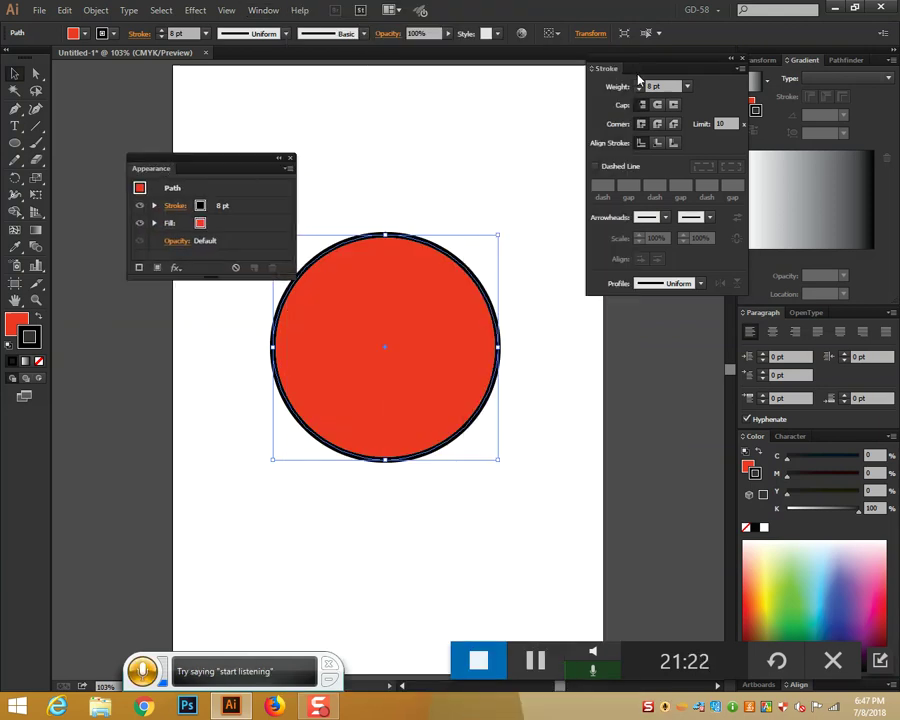
mouse_move(676, 62)
left_mouse_down()
mouse_move(838, 208)
mouse_move(885, 369)
mouse_move(872, 313)
left_mouse_up()
mouse_move(760, 314)
left_mouse_down()
mouse_move(886, 569)
mouse_move(866, 548)
left_mouse_up()
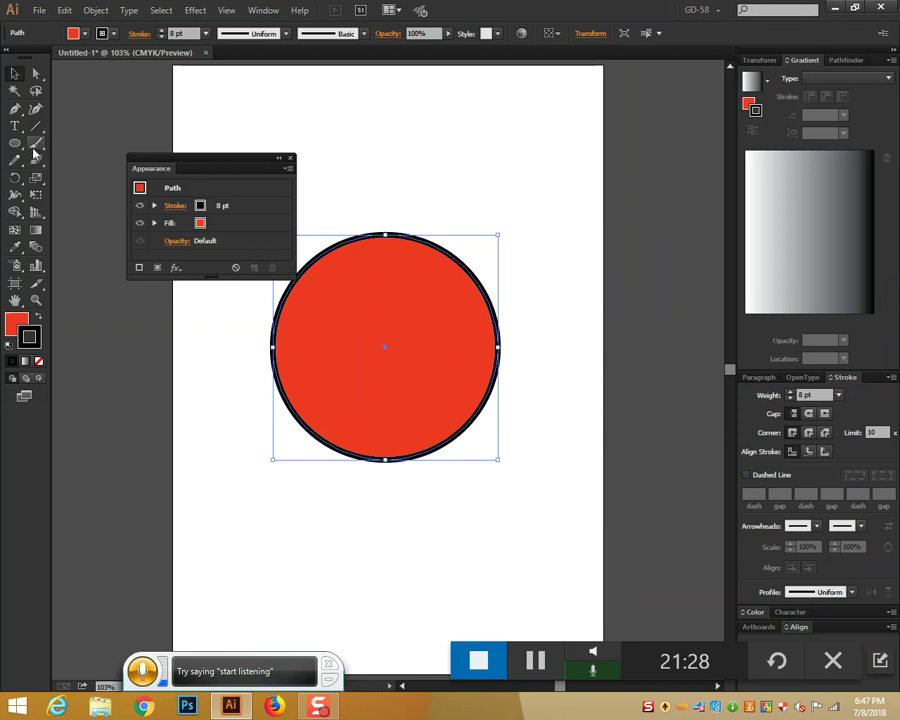
Step: Move the Appearance panel to the artboard's right side and lengthen it down to the circle's lower part
left_click_drag(177, 165, 510, 135)
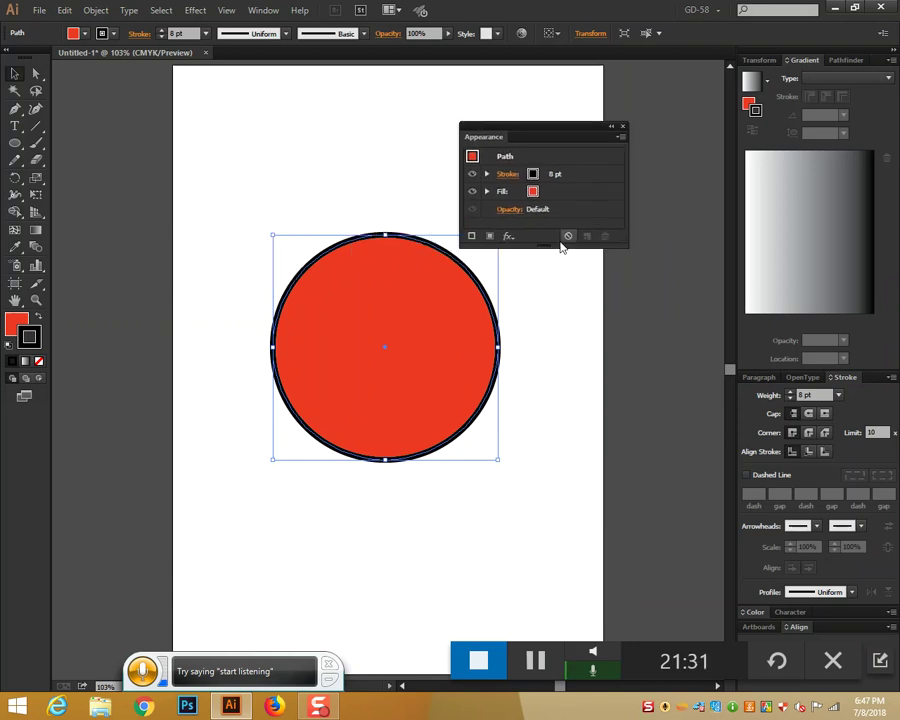
left_click_drag(556, 249, 583, 446)
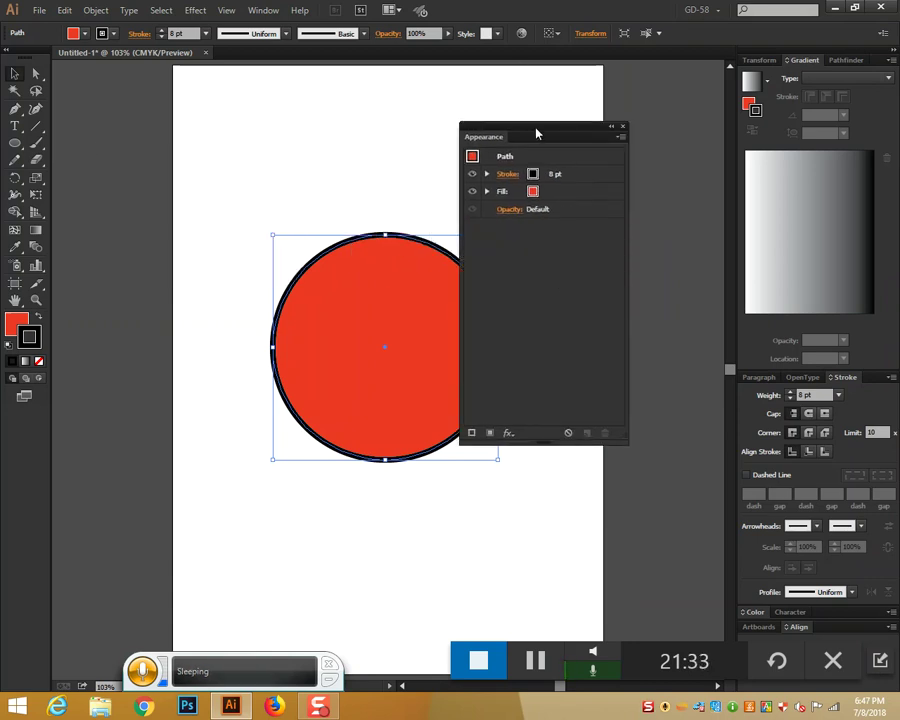
Step: Move the Appearance panel clear of the circle and view the options of its 8 pt stroke
left_click_drag(537, 133, 607, 86)
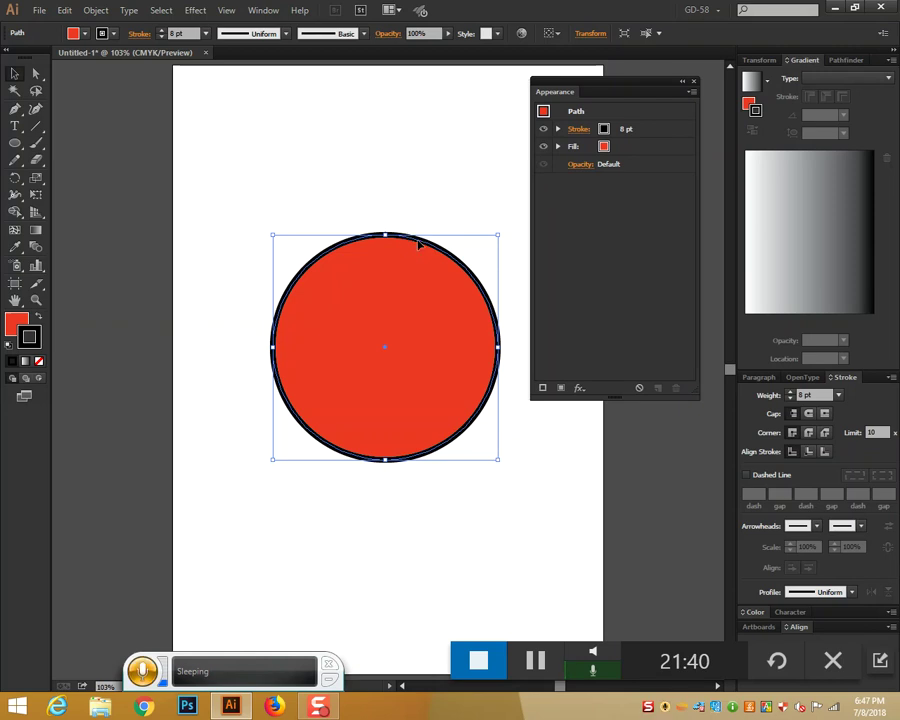
key("ctrl+plus")
key("ctrl+plus")
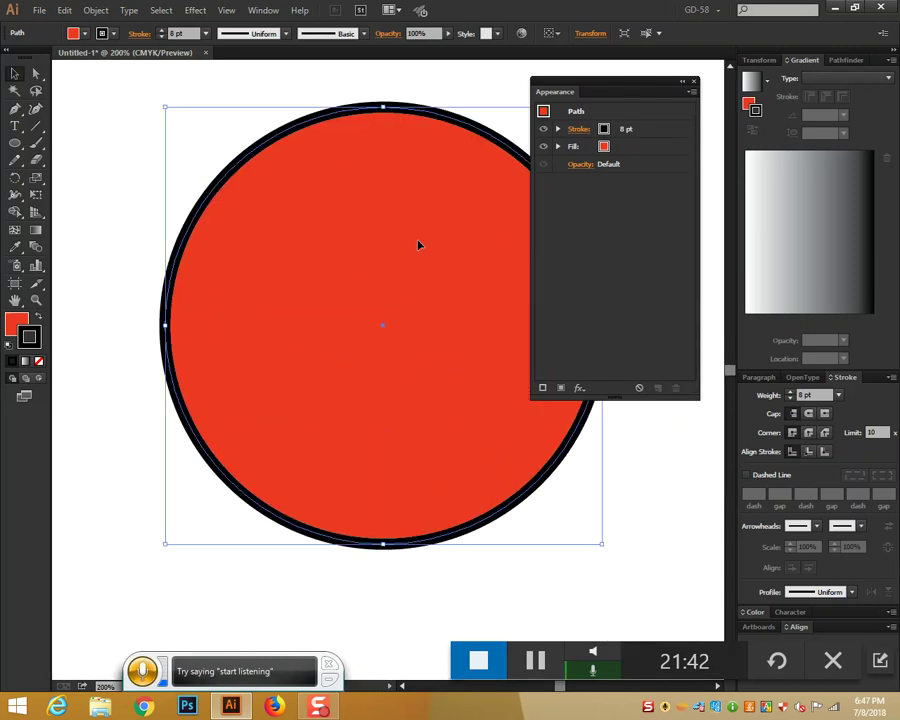
scroll(425, 243, "up", 3)
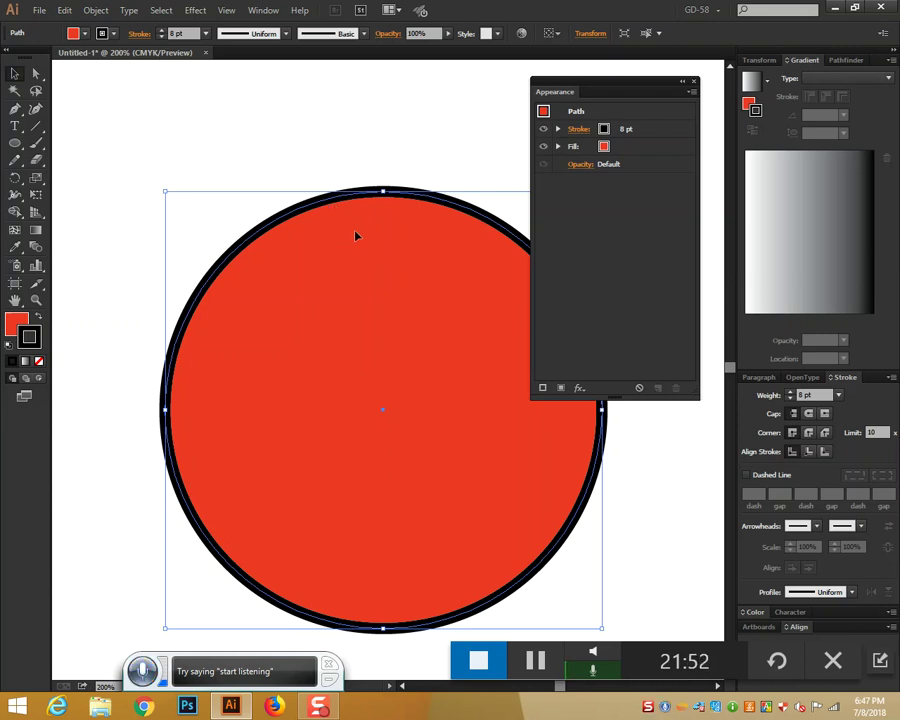
left_click(622, 130)
left_click(579, 130)
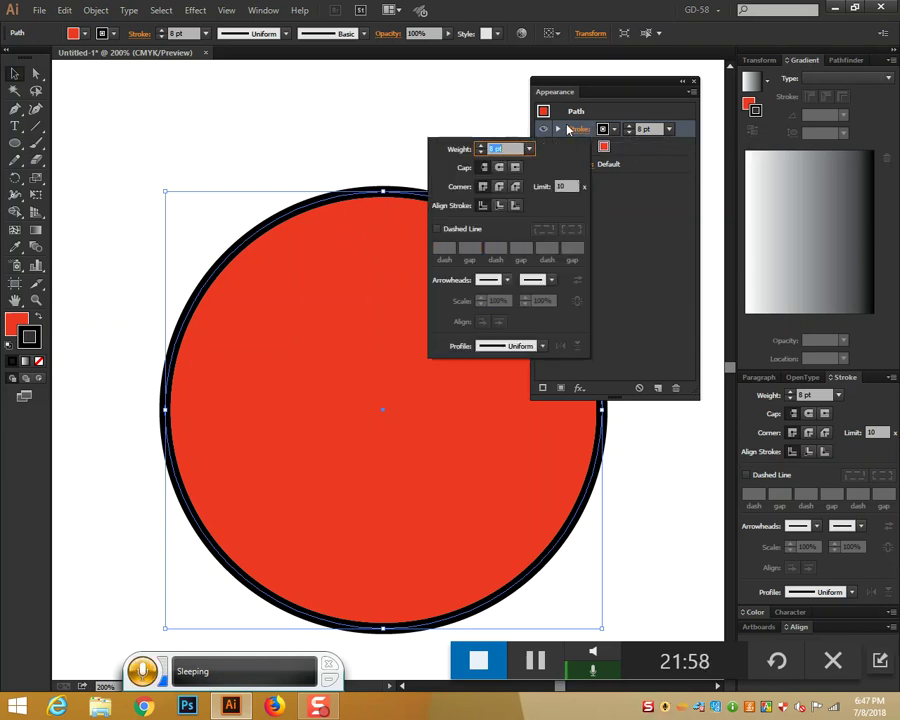
left_click(607, 209)
left_click(655, 136)
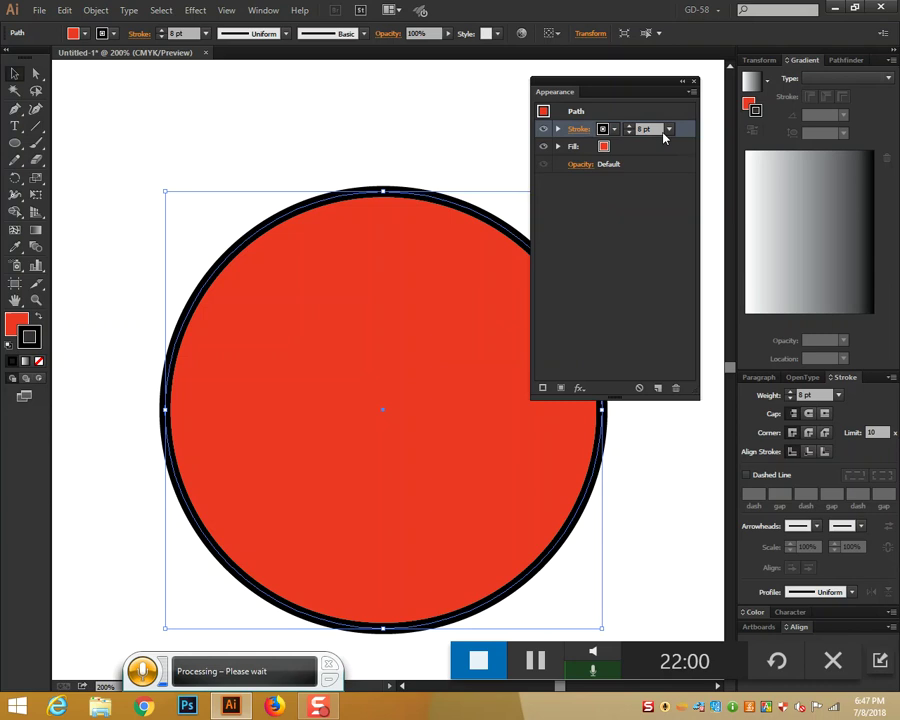
Step: Add a second stroke to the circle and colour the upper stroke CMYK Magenta
left_click(543, 389)
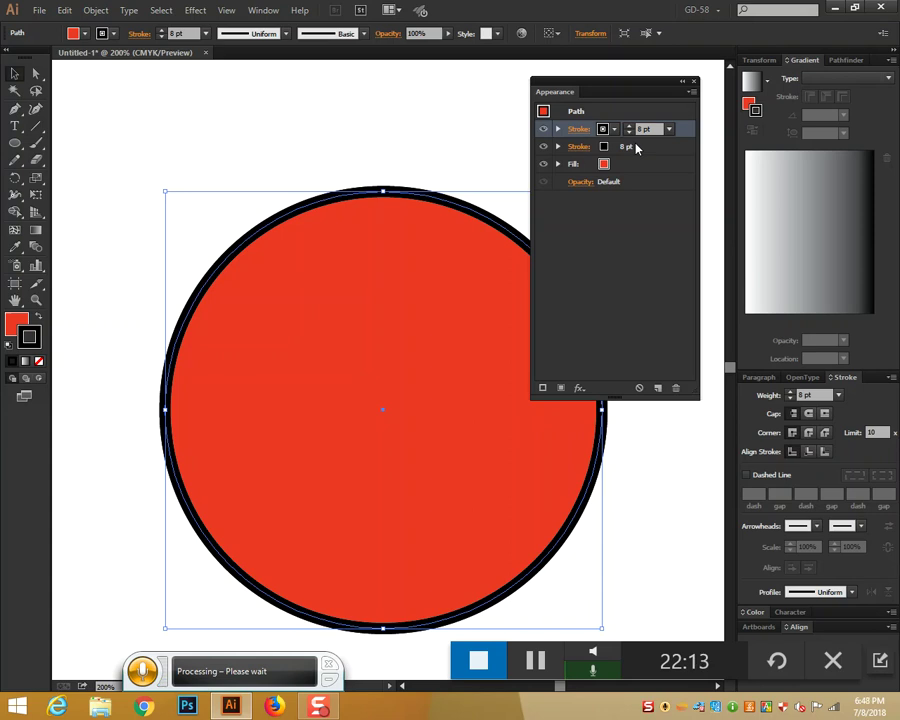
left_click_drag(632, 148, 629, 122)
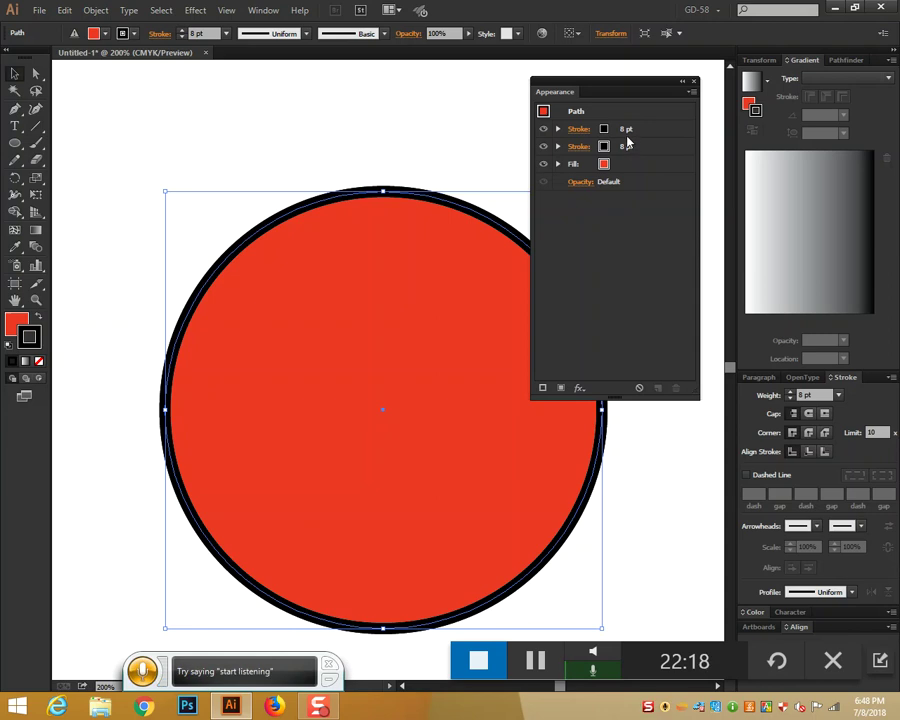
left_click(627, 132)
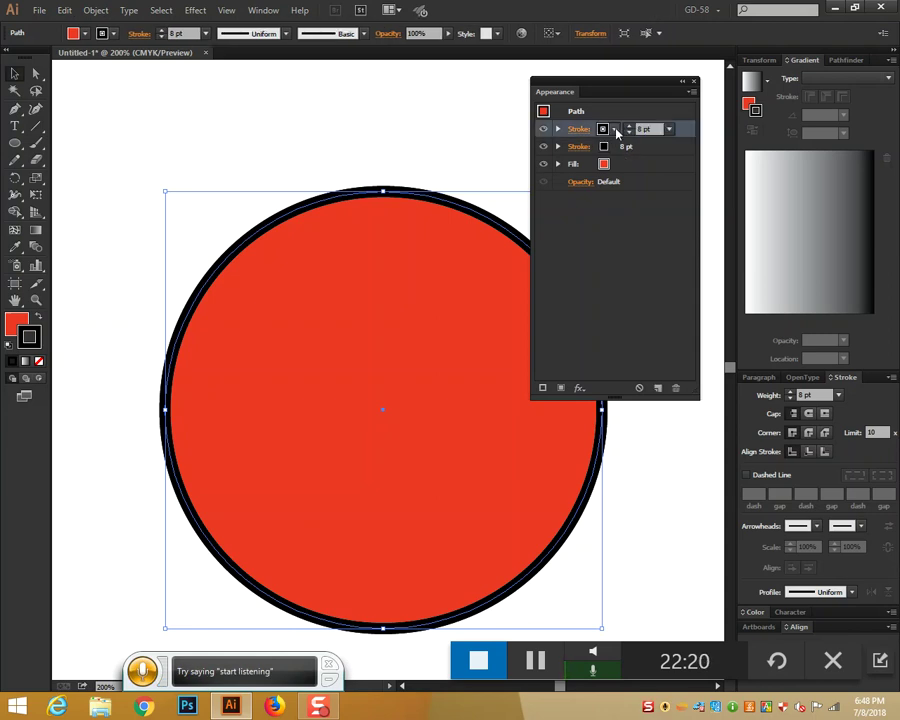
left_click(615, 131)
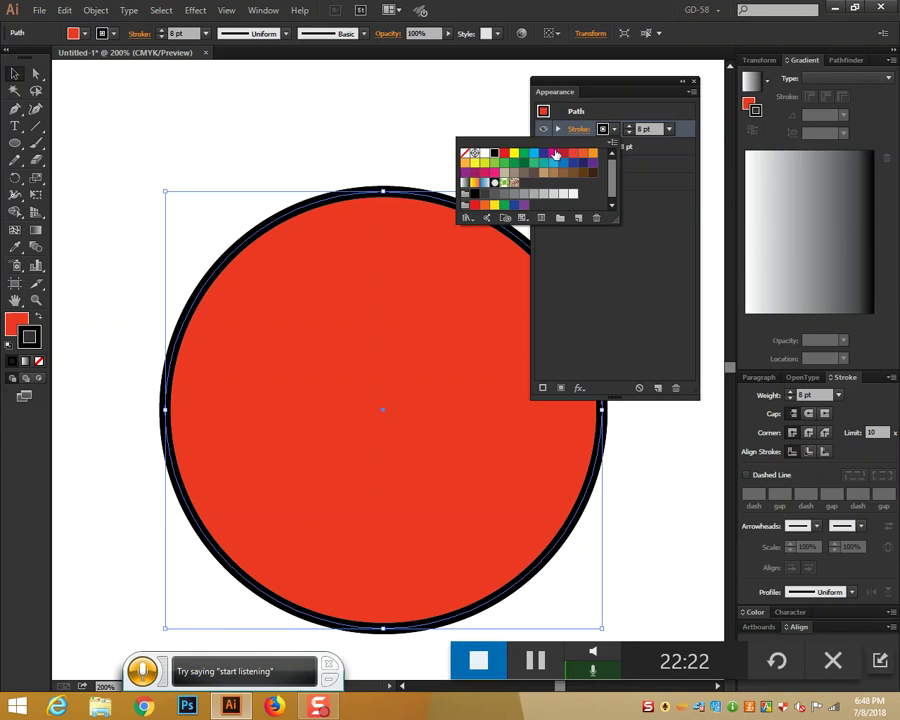
left_click(555, 153)
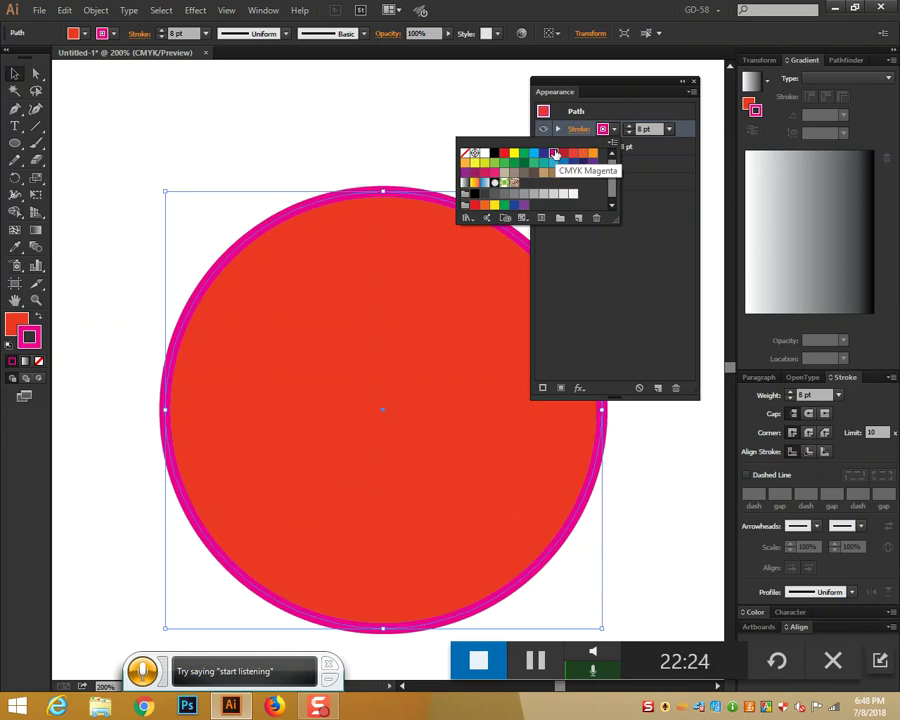
left_click(621, 144)
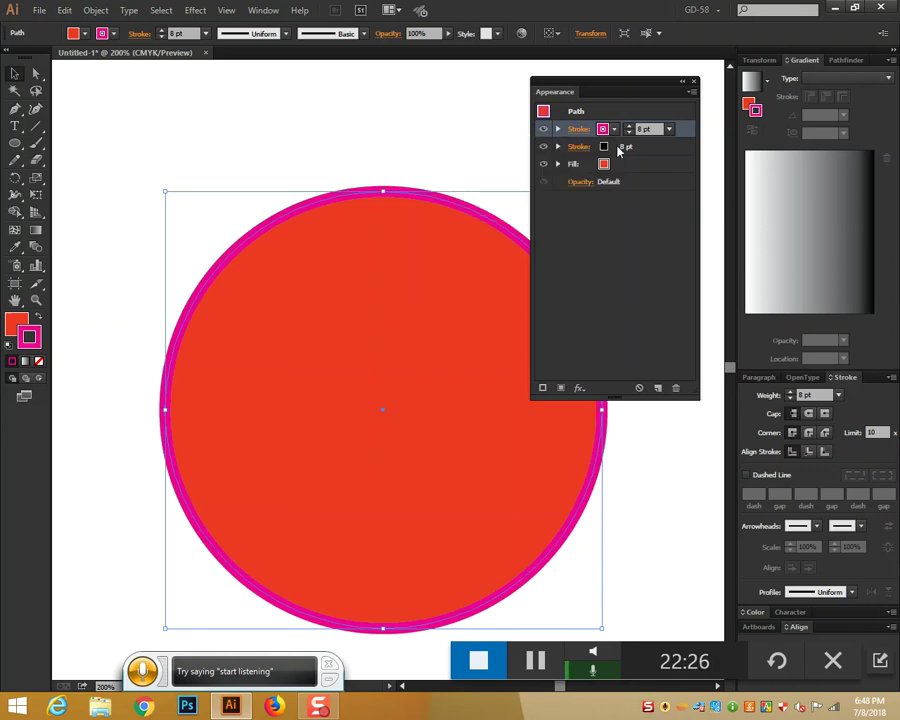
Step: Move the magenta stroke below the black stroke and hide the black one
left_click_drag(686, 131, 687, 159)
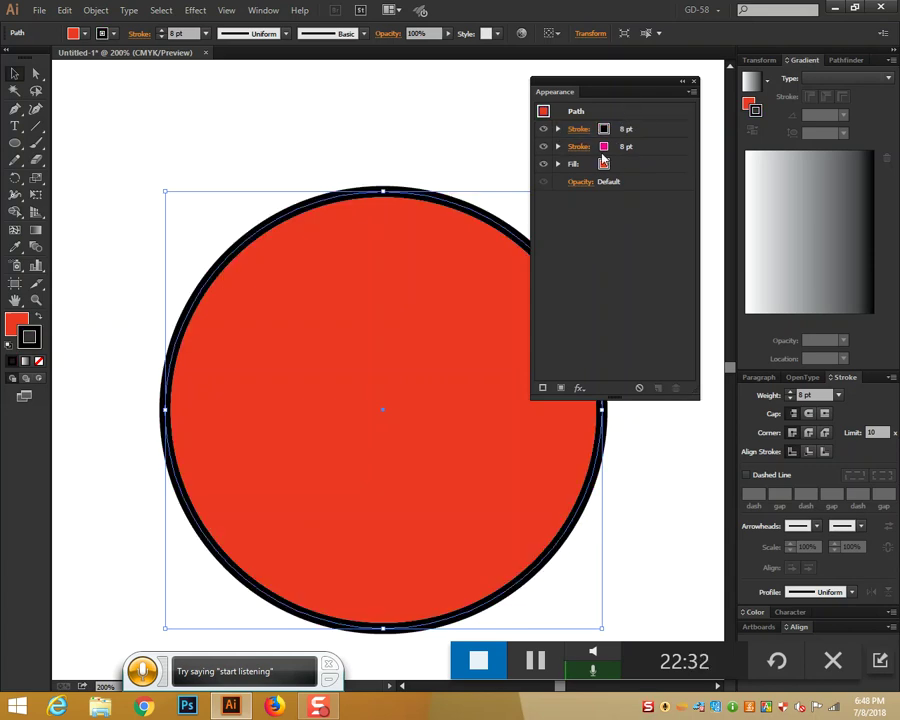
left_click(543, 130)
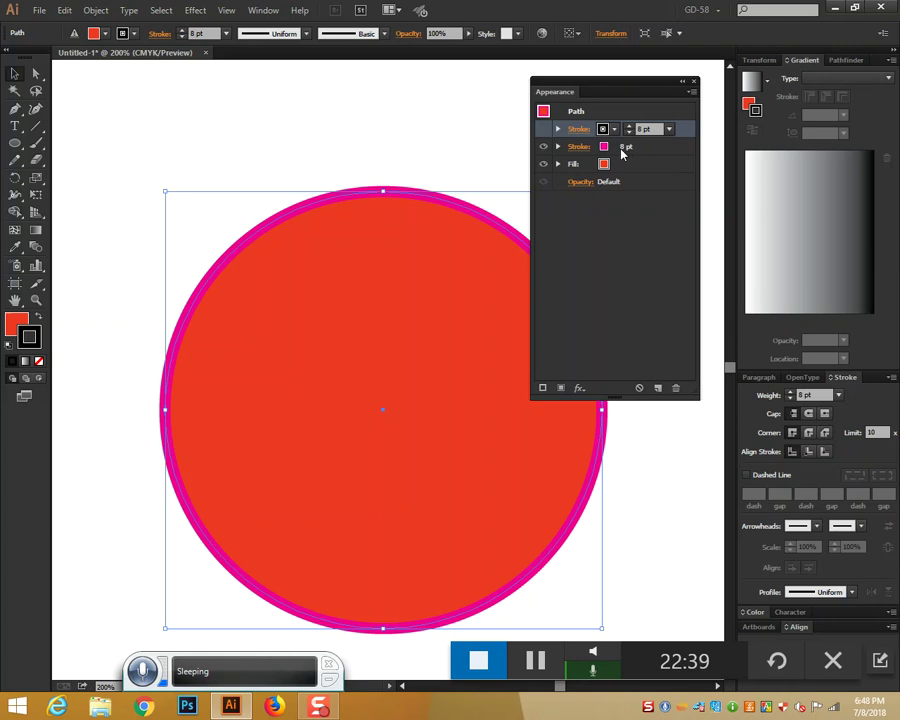
Step: Recolour the lower magenta stroke black and show the hidden upper stroke
left_click(611, 150)
left_click(614, 147)
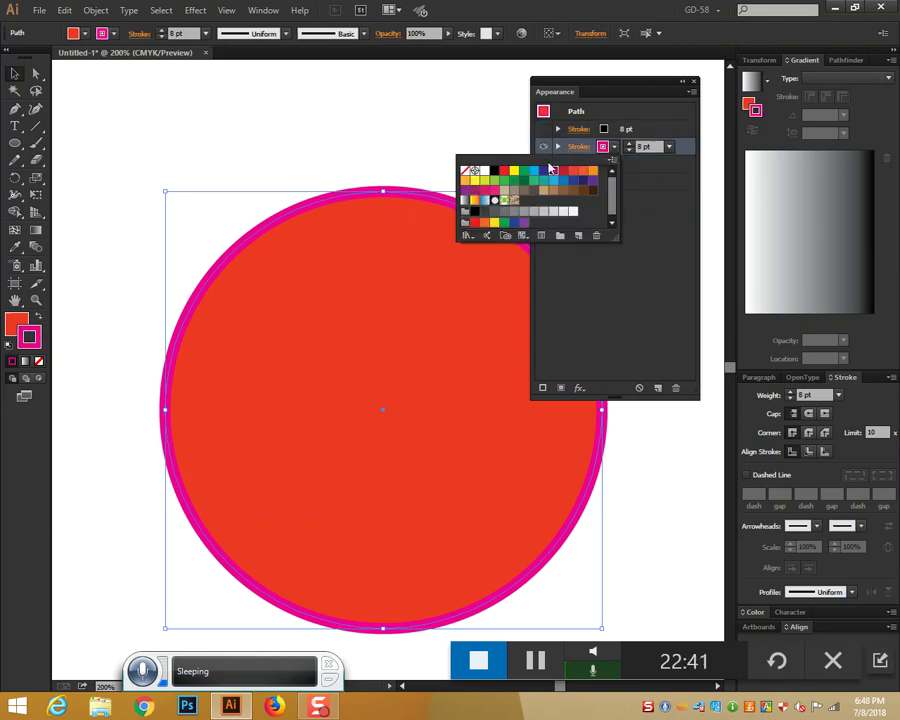
left_click(494, 172)
left_click(552, 148)
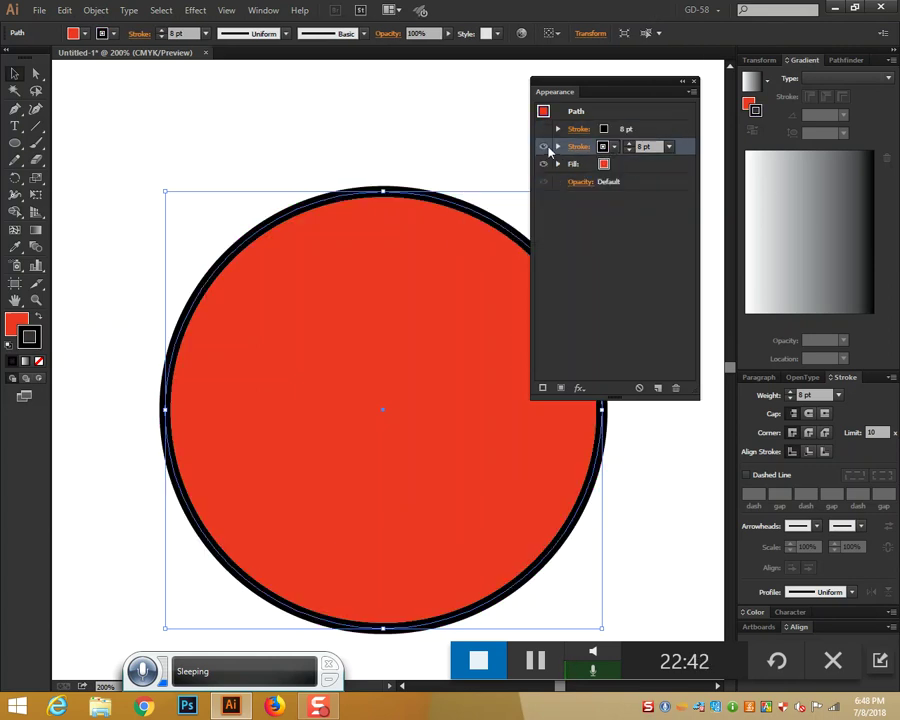
left_click(545, 131)
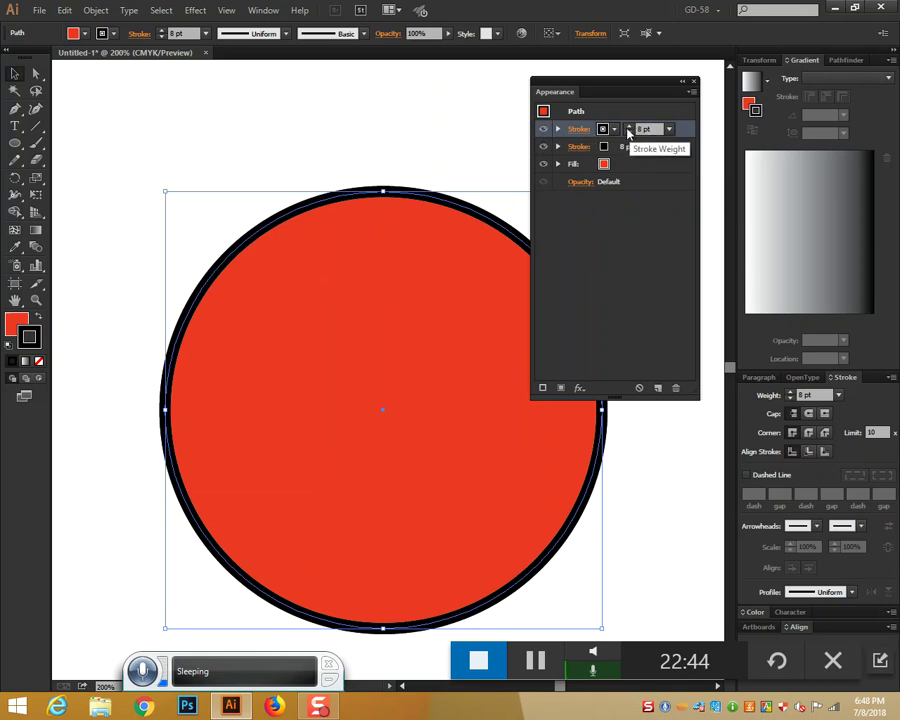
Step: Colour the upper stroke CMYK Magenta and set its weight to 15 pt
left_click(614, 130)
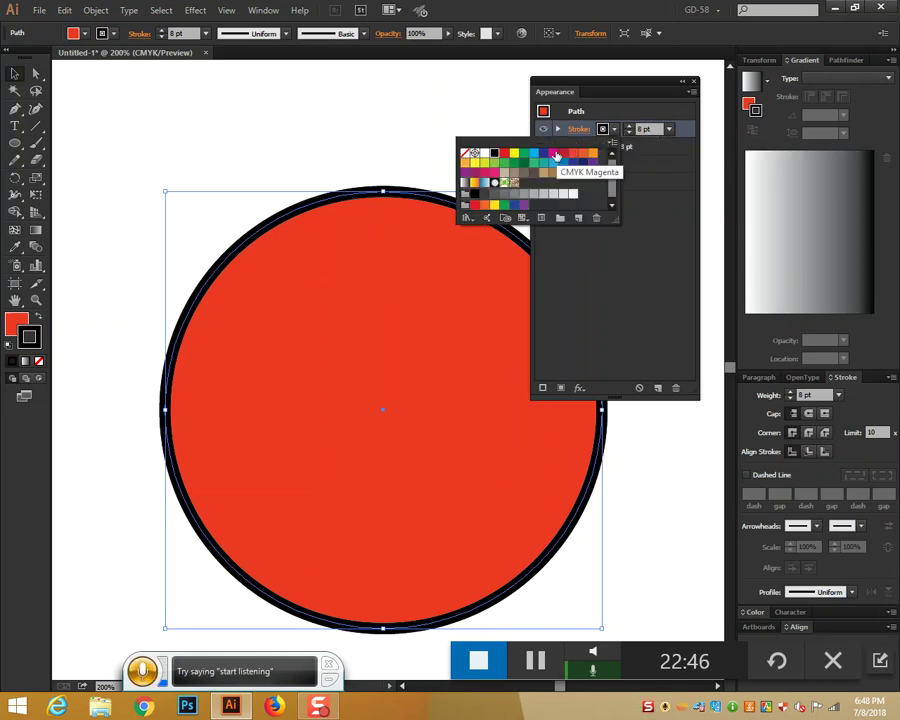
left_click(555, 154)
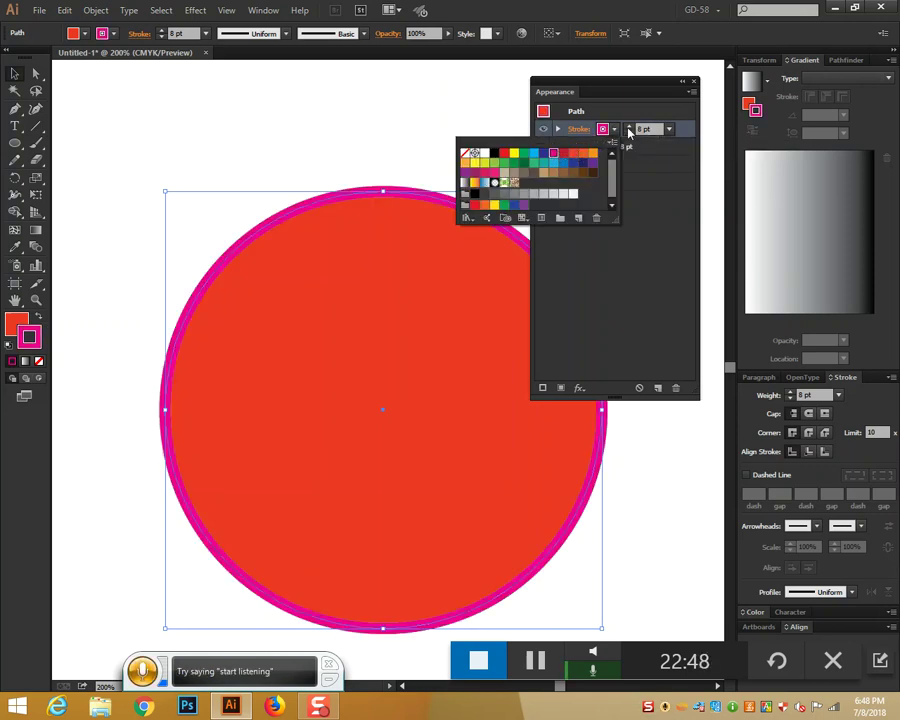
left_click(629, 131)
left_click(634, 150)
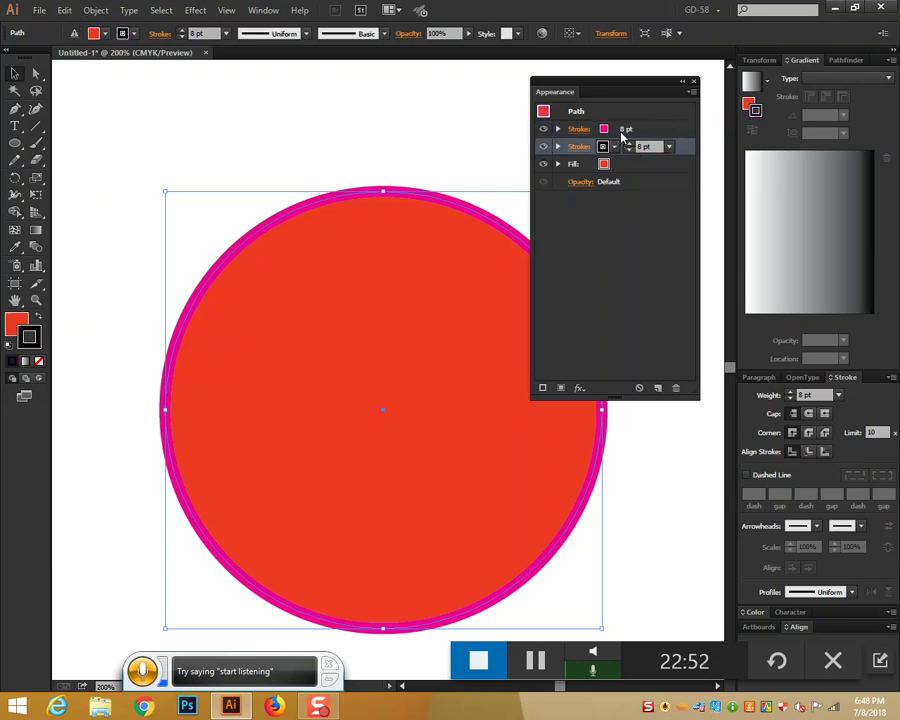
left_click(626, 132)
left_click(628, 126)
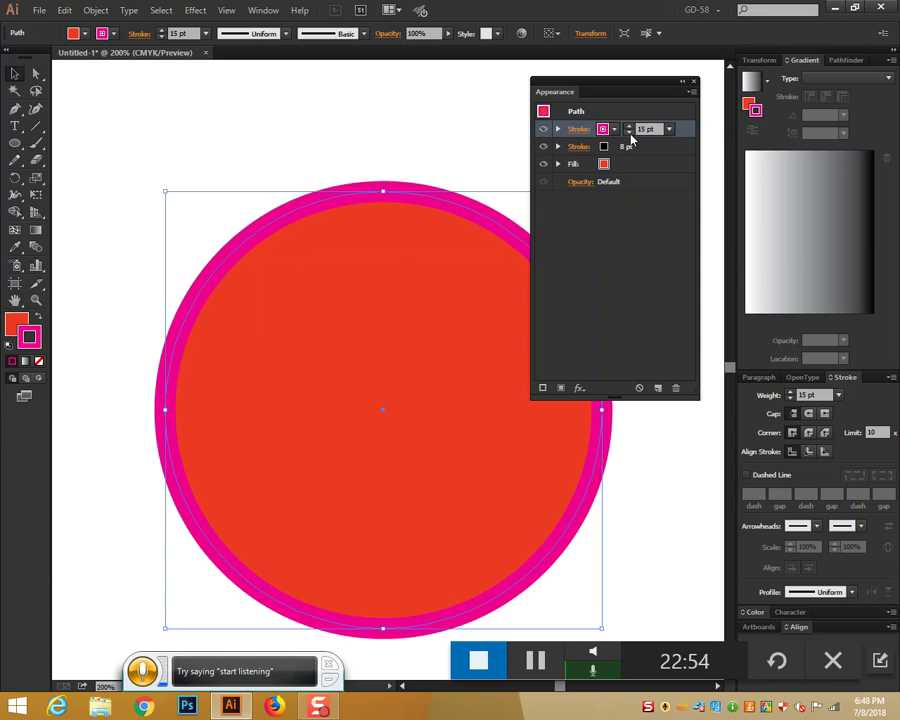
Step: Reorder the circle's appearance so the 15 pt magenta stroke sits between the 8 pt black stroke and the fill
left_click_drag(684, 130, 684, 176)
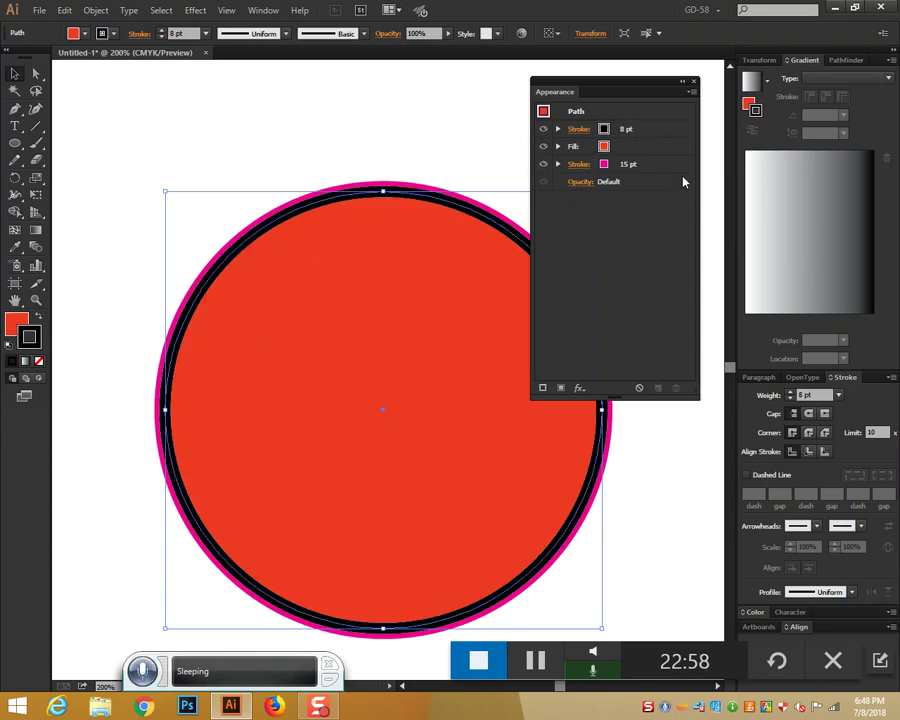
left_click_drag(655, 166, 653, 145)
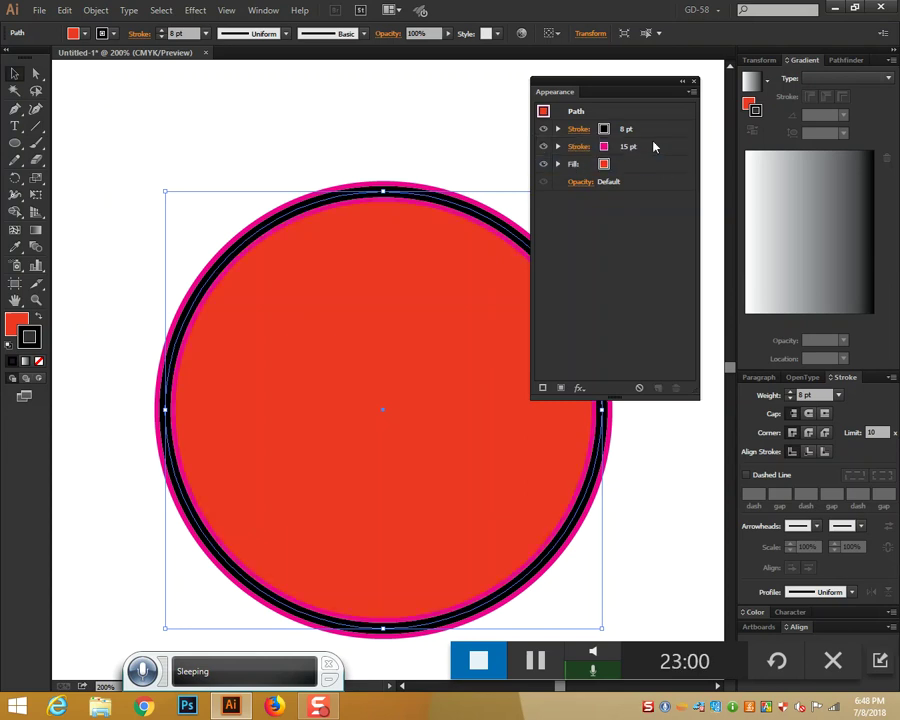
left_click(612, 144)
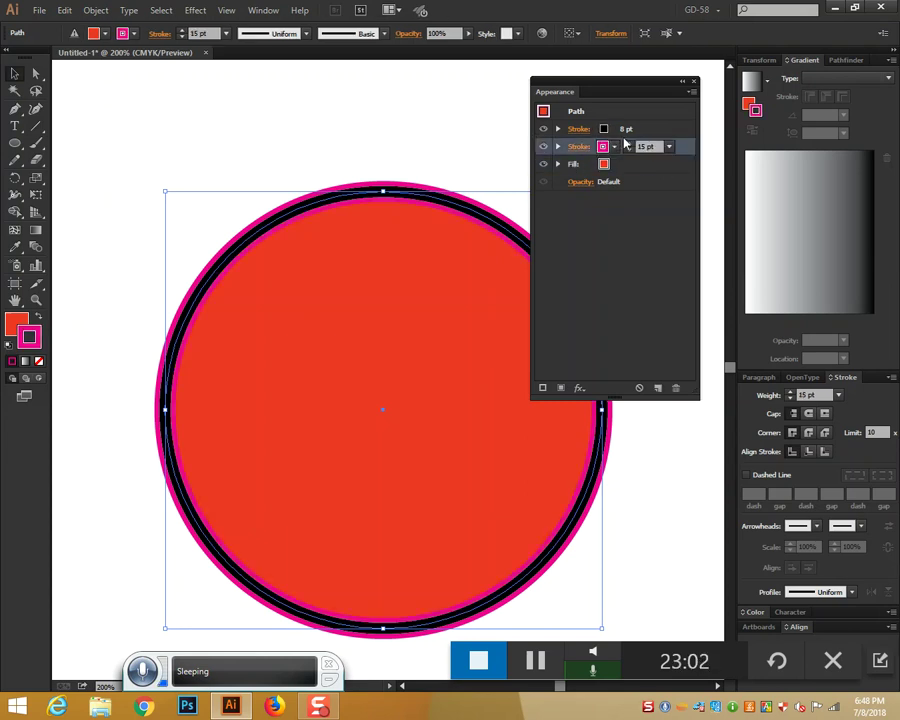
left_click(651, 135)
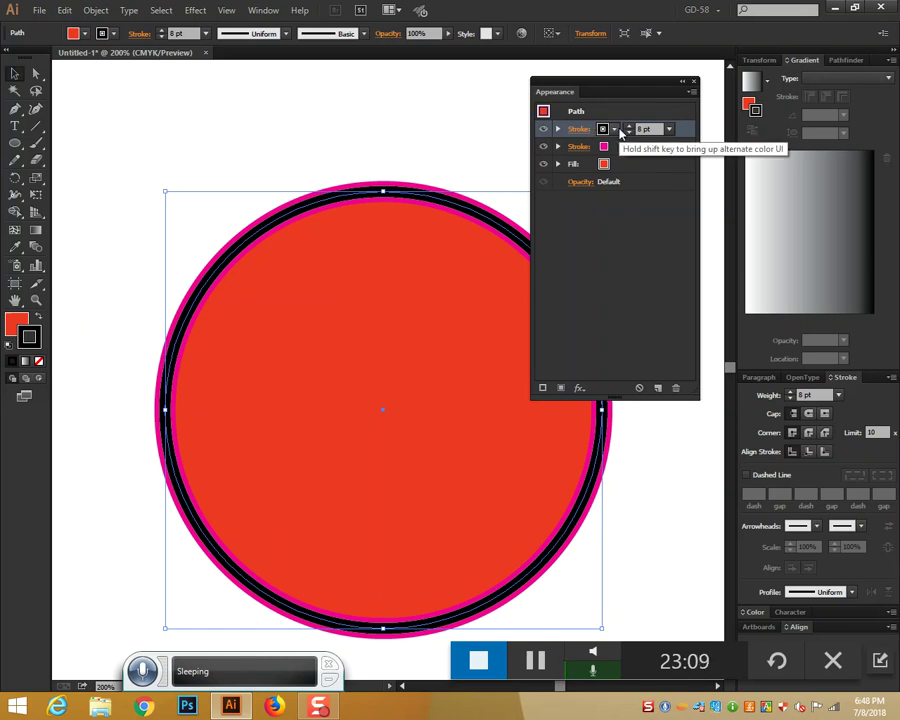
left_click(625, 145)
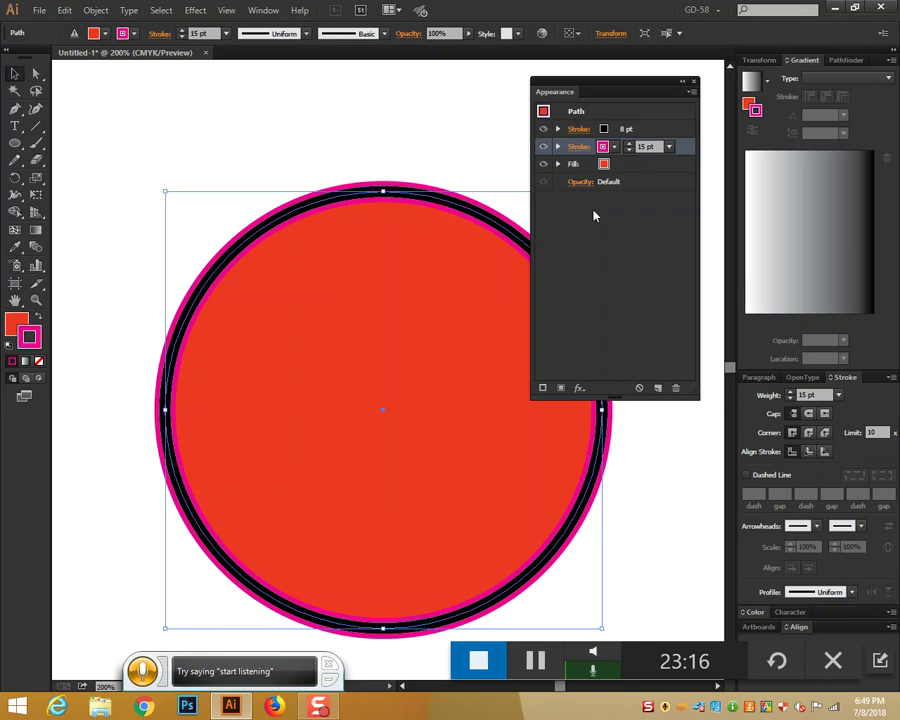
Step: Hide the 8 pt black stroke to check the magenta one beneath it, and show it again
key("ctrl+equal")
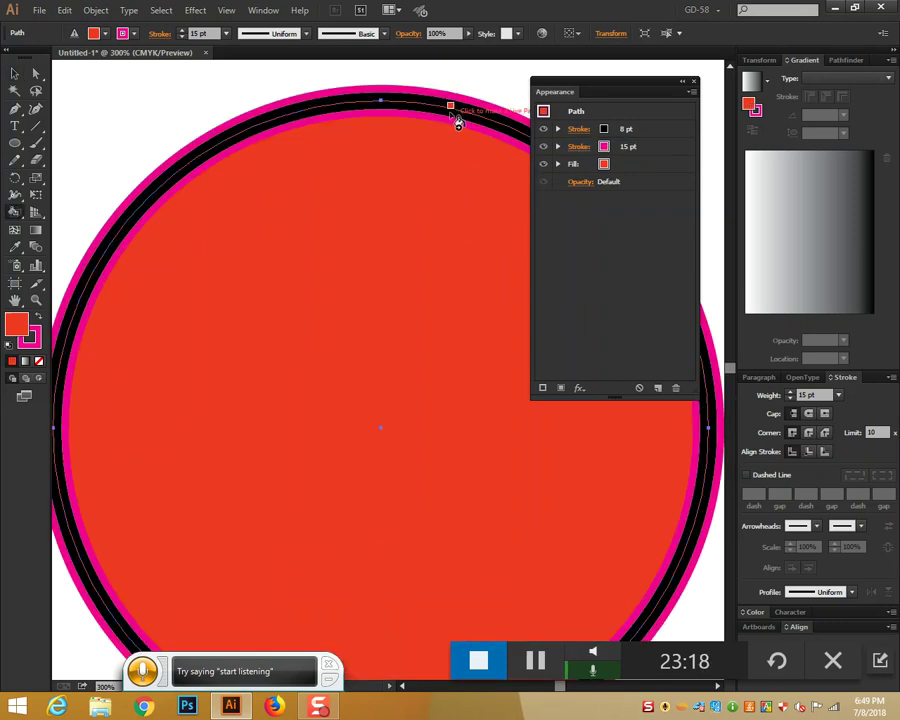
key("v")
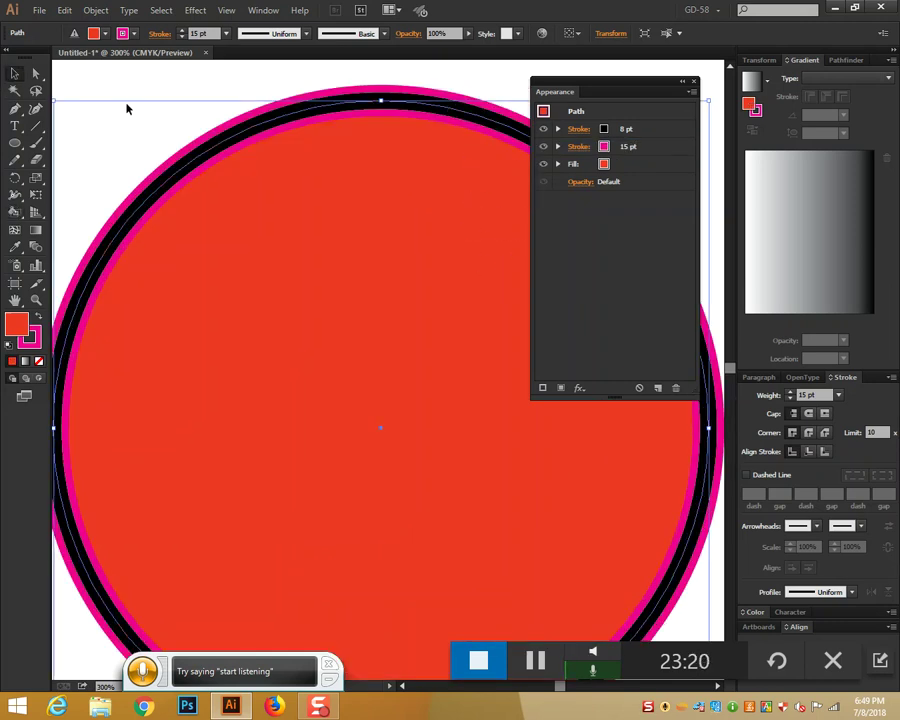
left_click(545, 129)
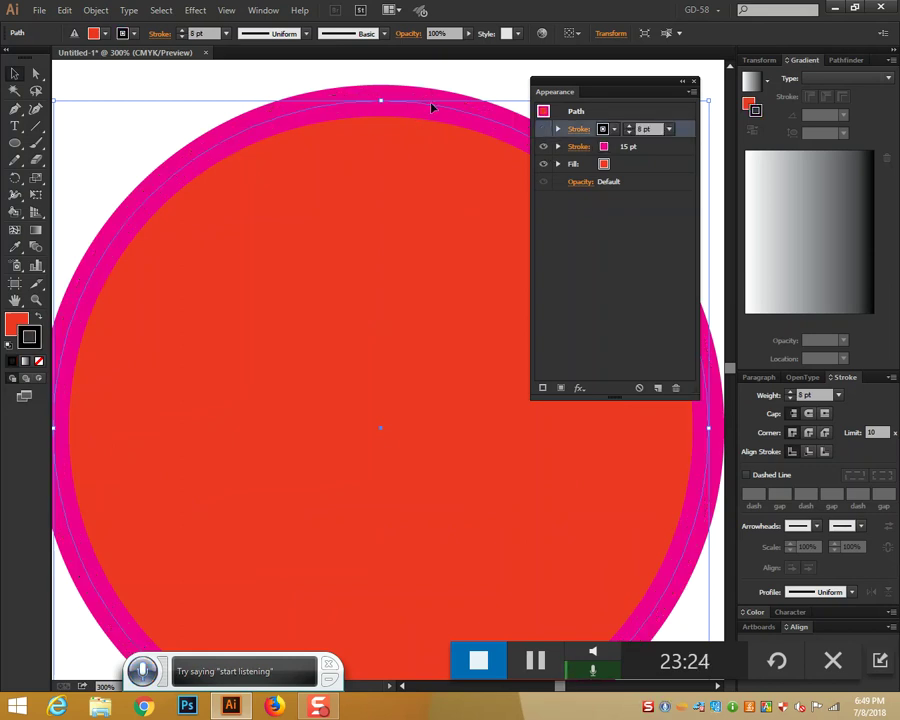
left_click(546, 131)
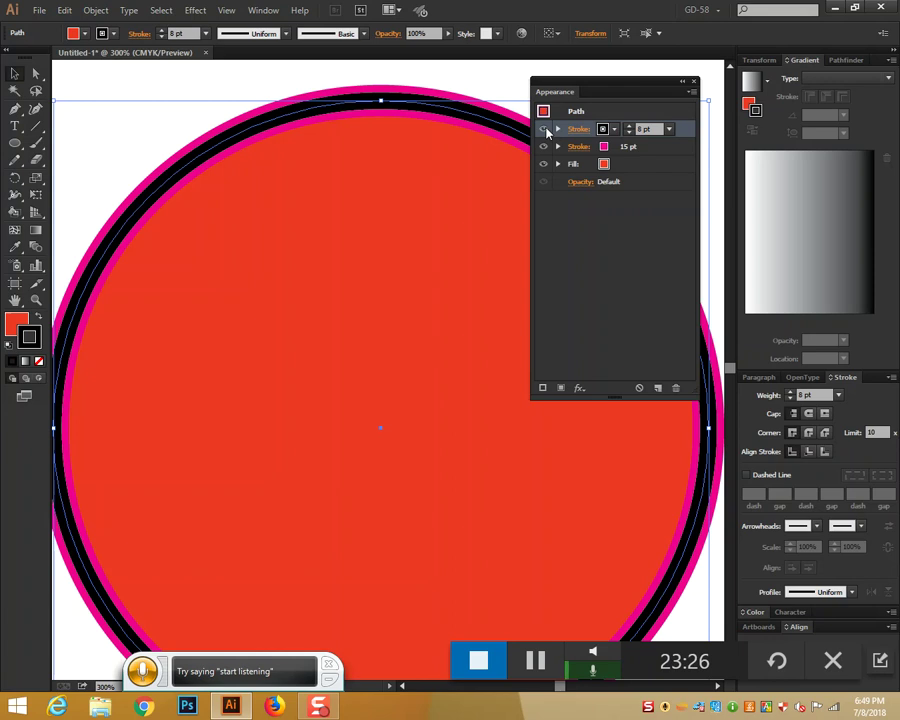
Step: Duplicate the magenta stroke, colour the lowest copy yellow and set its weight to 23 pt
left_click(636, 150)
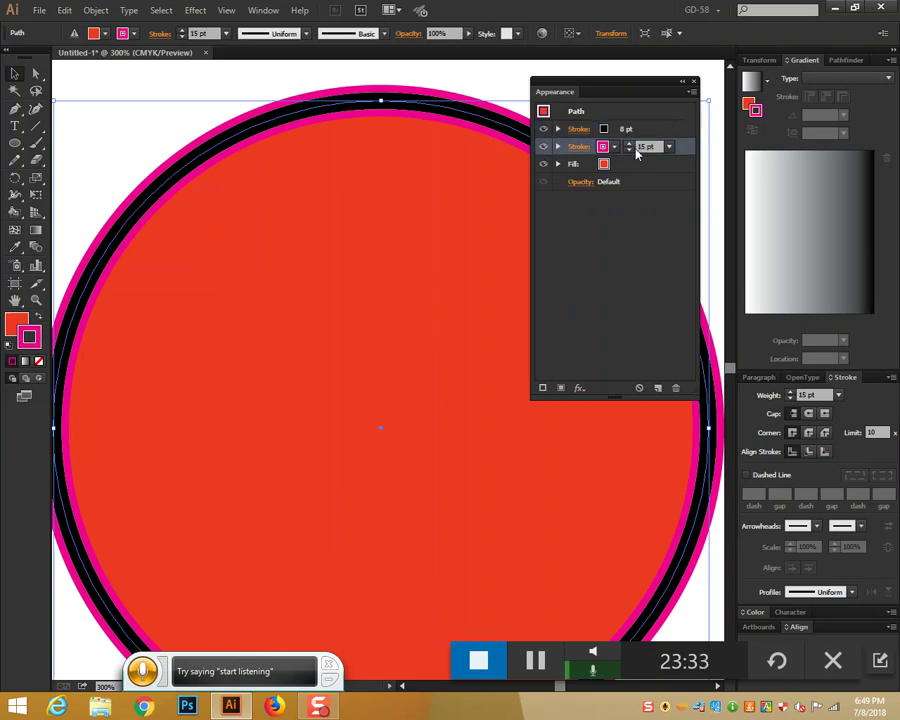
left_click(542, 387)
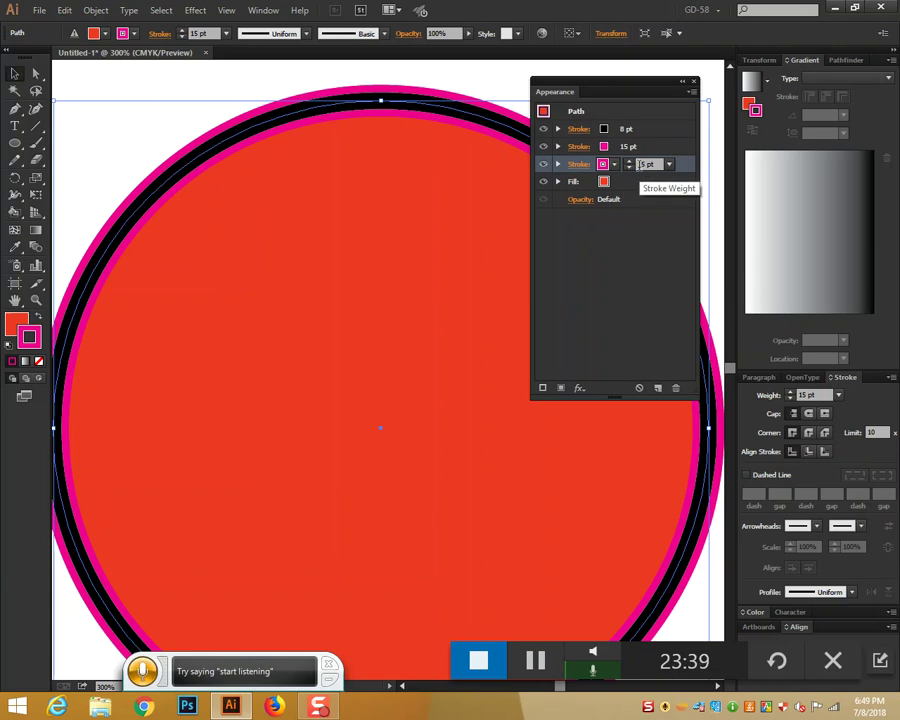
left_click(614, 165)
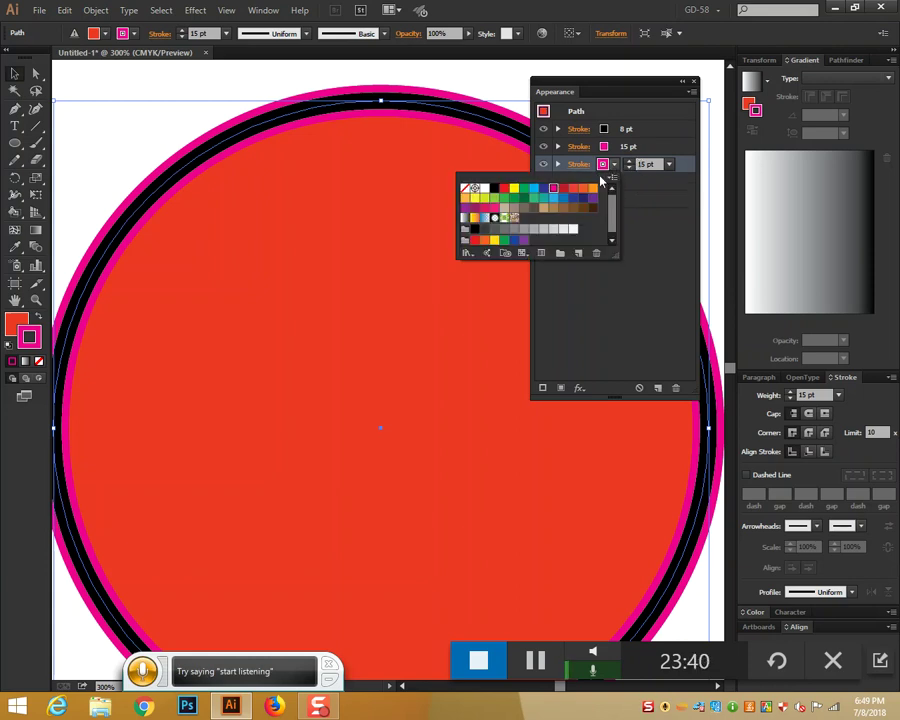
left_click(513, 188)
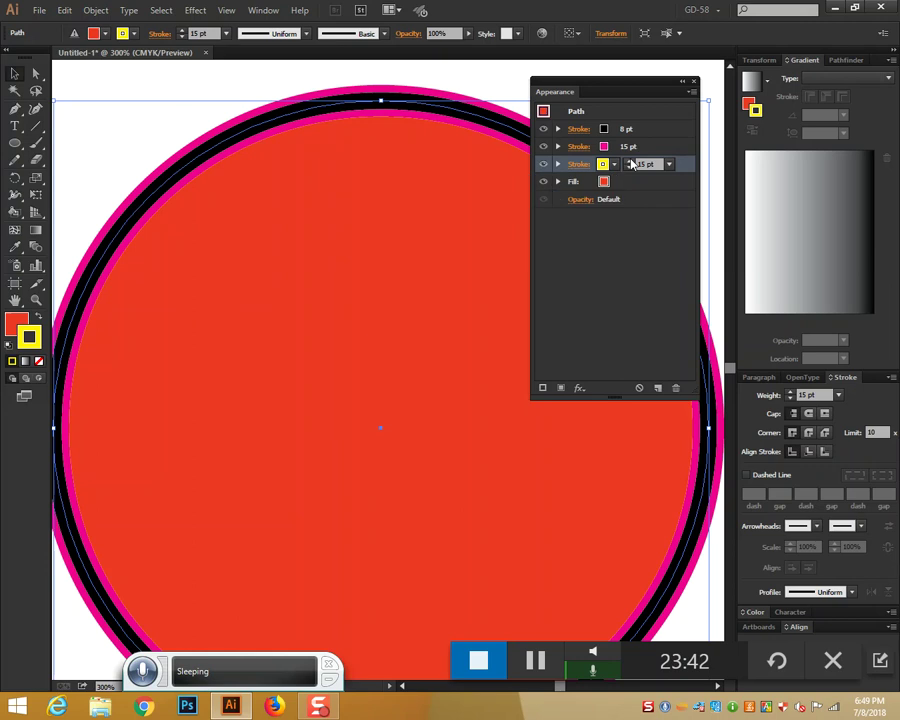
left_click(629, 162)
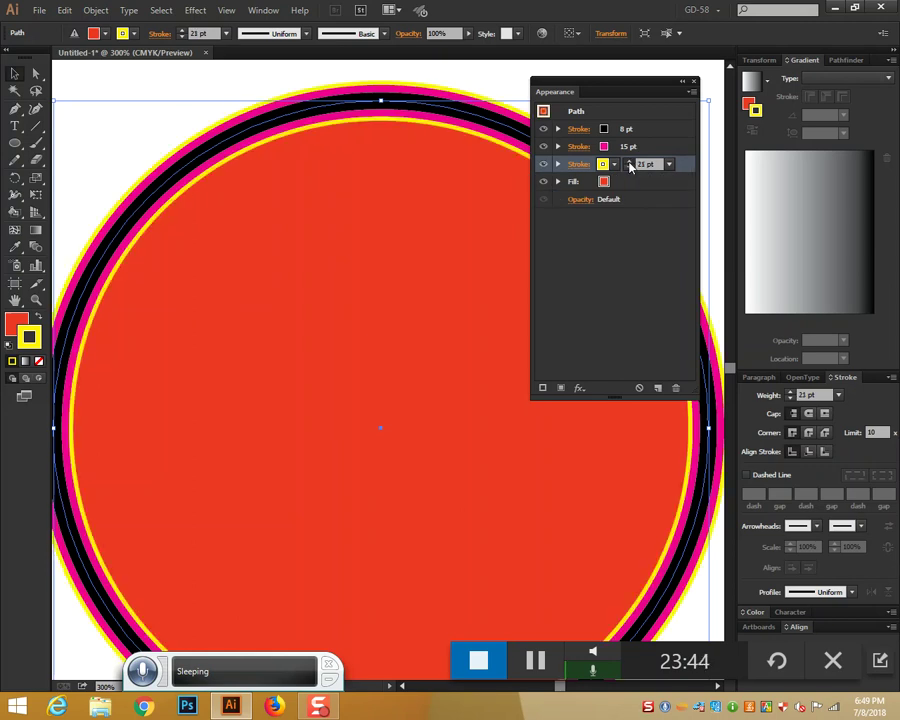
left_click(629, 168)
left_click(629, 168)
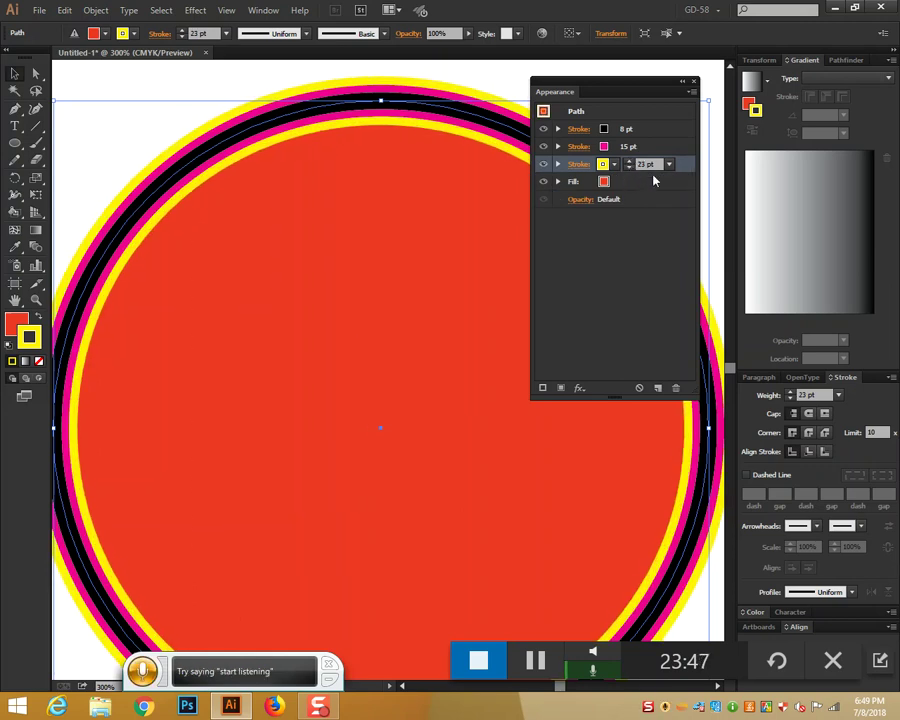
Step: Add a fourth stroke beneath the yellow one, colour it green and set its weight to 34 pt
left_click(543, 388)
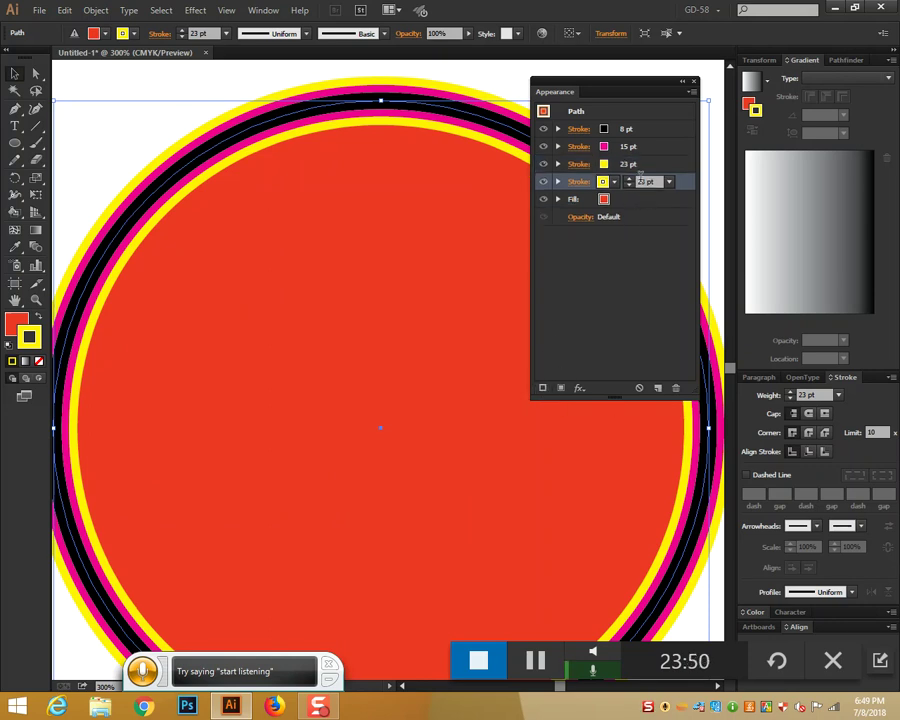
left_click(615, 183)
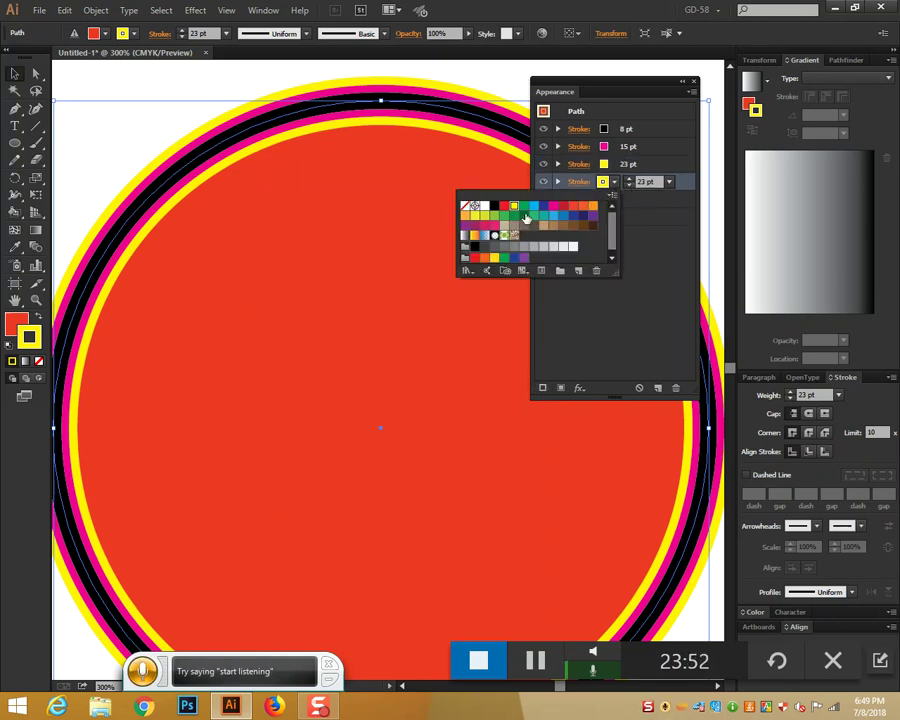
left_click(523, 209)
left_click(626, 182)
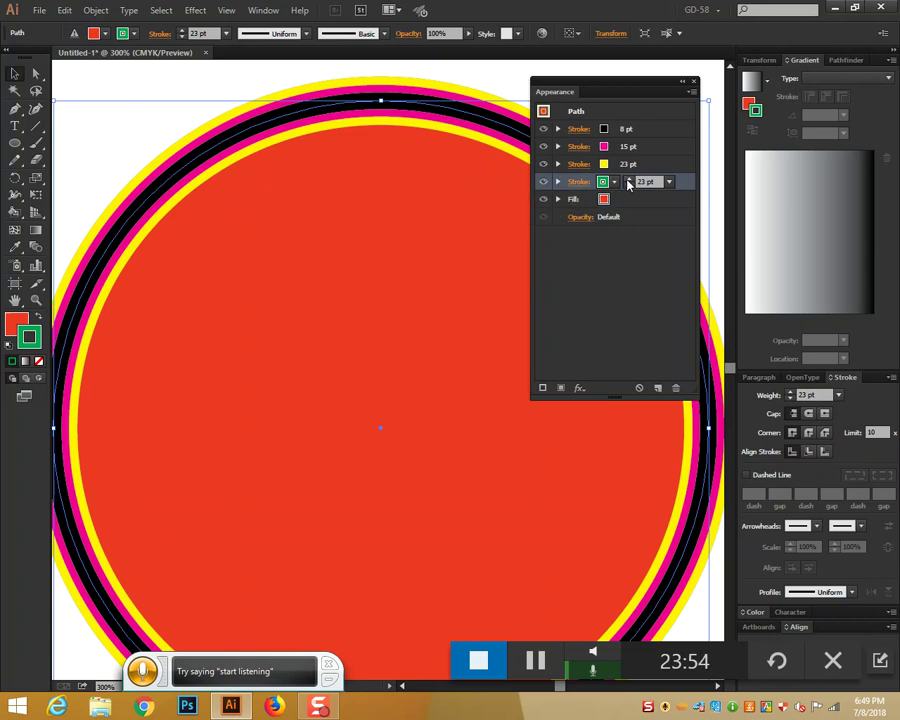
left_click_drag(628, 180, 628, 180)
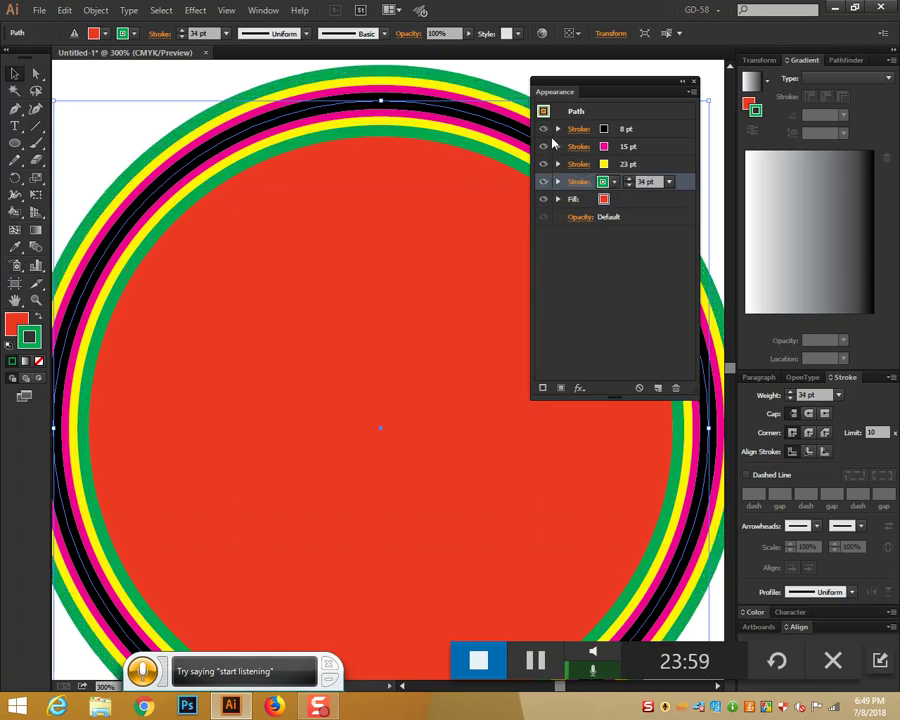
Step: Hide the black, magenta and yellow strokes one by one to check the green one, and show them all again
left_click(542, 130)
left_click(543, 147)
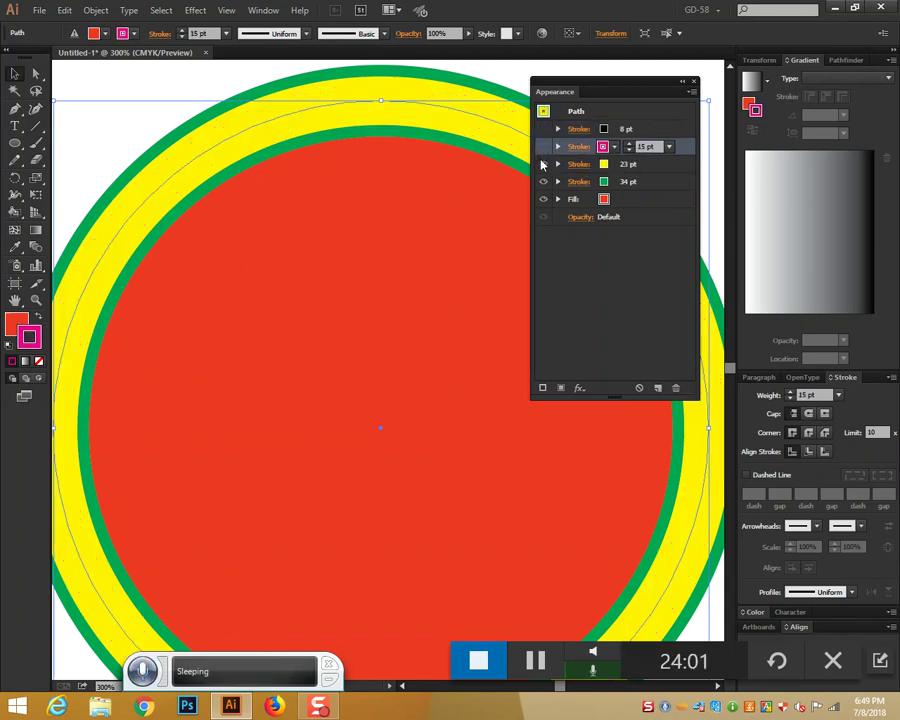
left_click(543, 164)
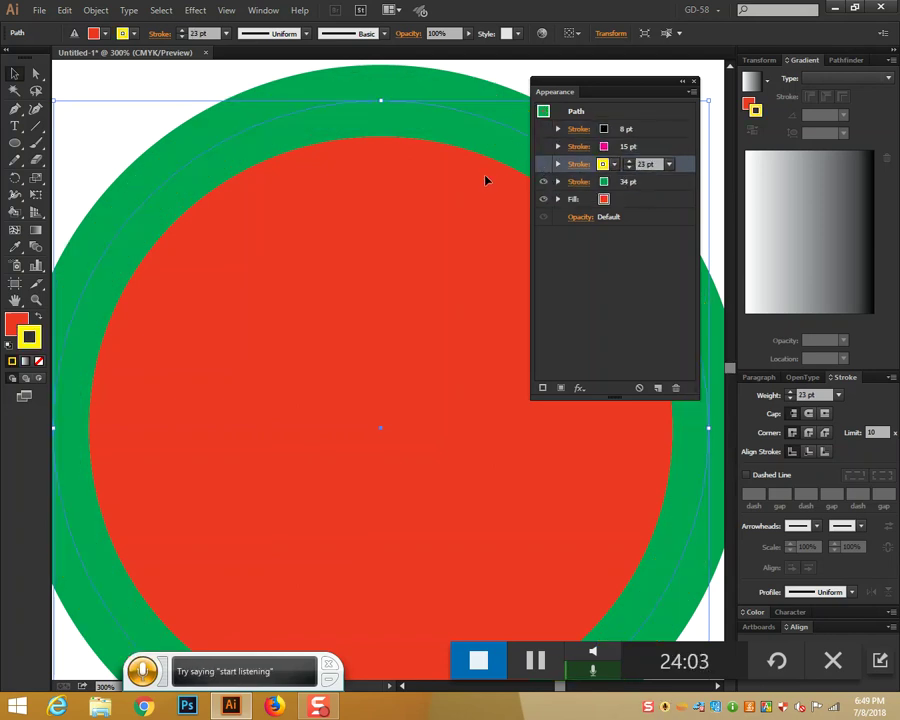
left_click(543, 163)
left_click(543, 147)
left_click(543, 130)
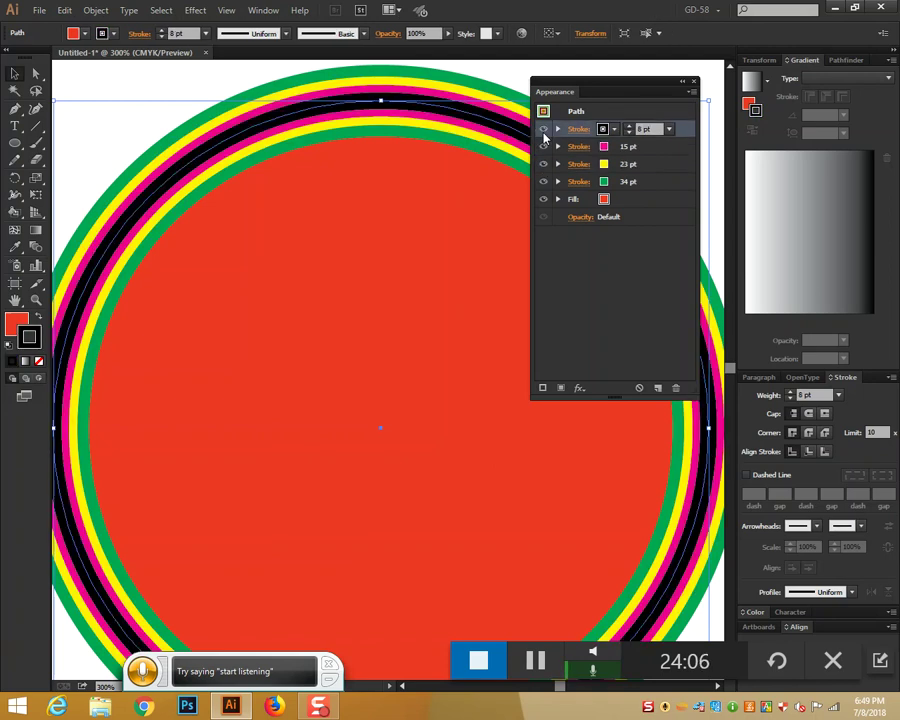
Step: Deselect the circle to view all its stacked strokes without the path outline, and select it again
key("ctrl+minus")
key("ctrl+minus")
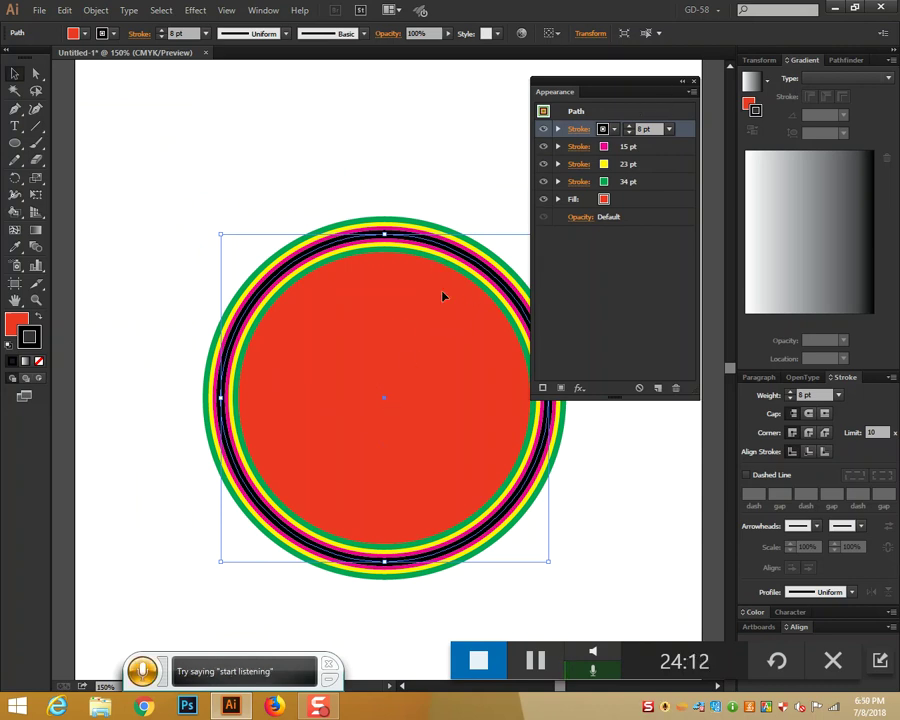
left_click(441, 179)
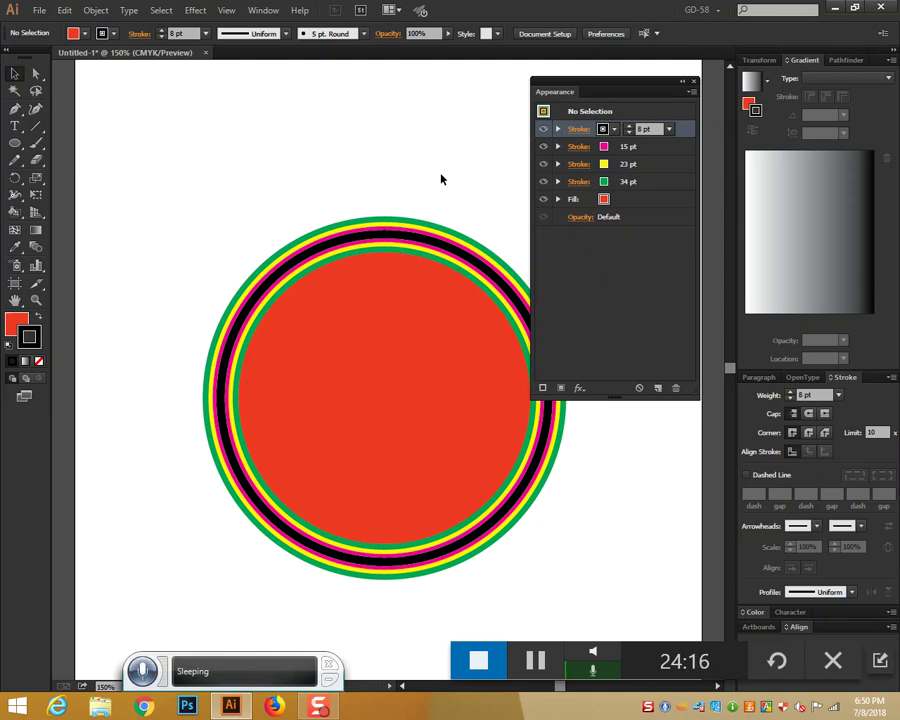
left_click(474, 268)
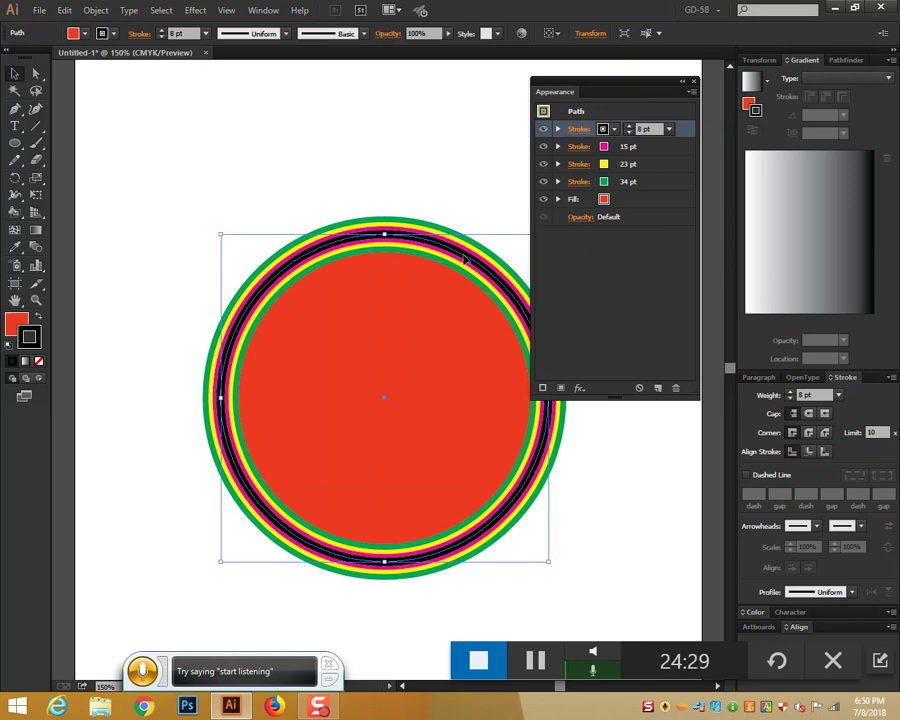
Step: Draw a wide ellipse above the circle to compare its appearance with the circle's, and delete it
scroll(461, 241, "up", 3)
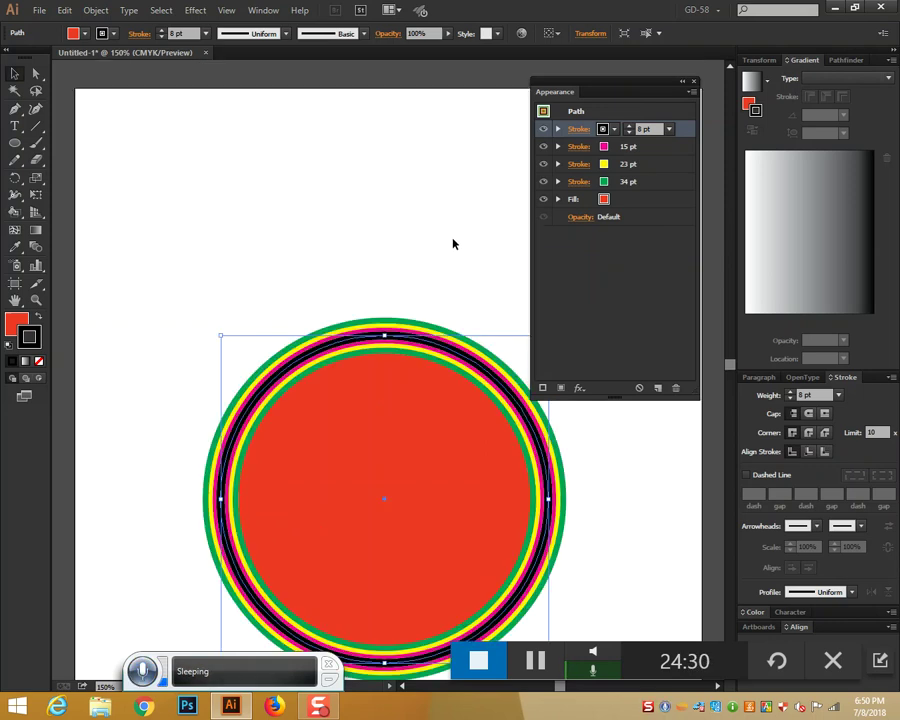
left_click(15, 143)
left_click_drag(279, 172, 448, 310)
mouse_move(183, 127)
left_mouse_down()
mouse_move(506, 338)
mouse_move(526, 340)
left_mouse_up()
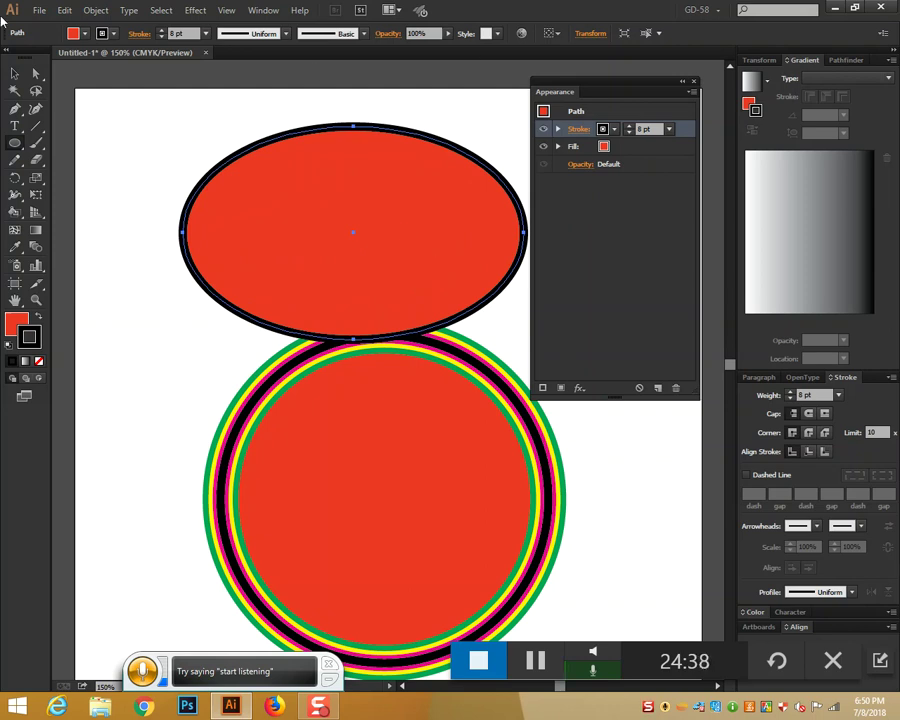
left_click(16, 76)
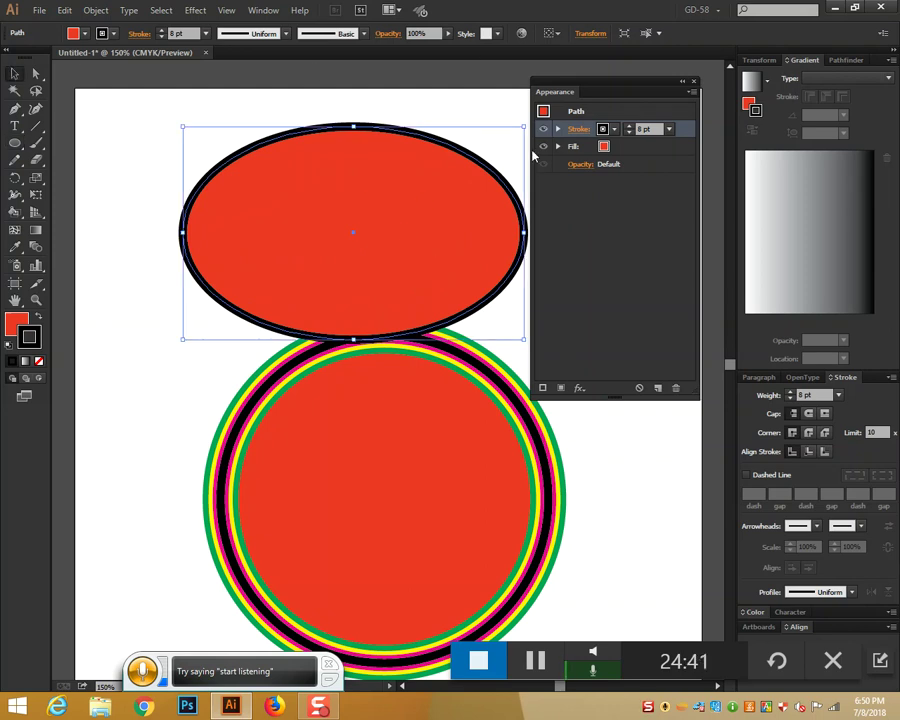
key("Delete")
left_click(436, 240)
key("Delete")
Step: Select the circle and go through its magenta, yellow and green strokes in the appearance list
left_click_drag(473, 314, 386, 441)
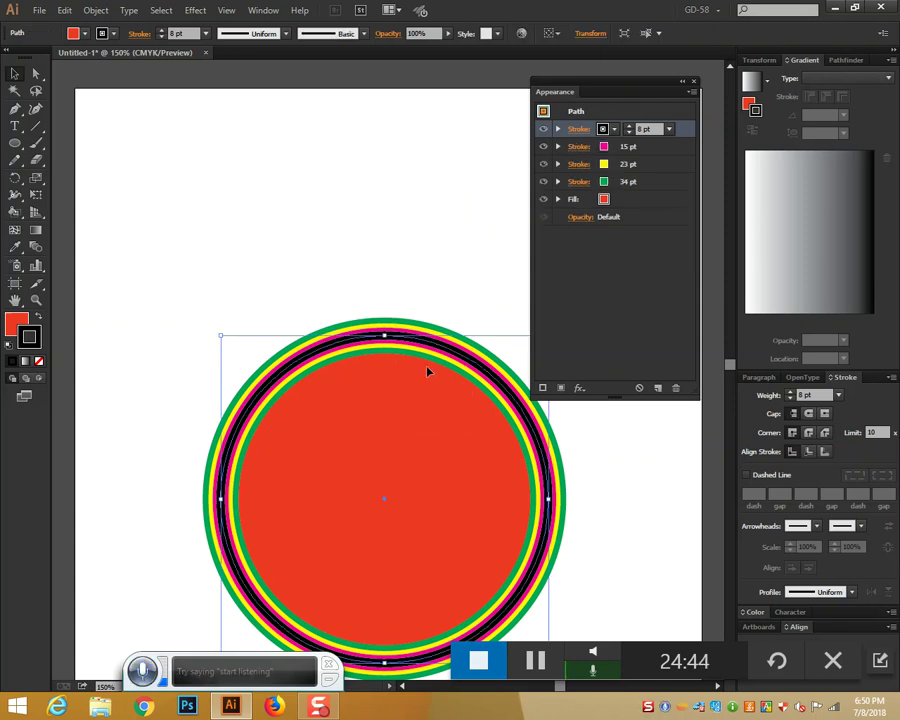
left_click(628, 147)
left_click(627, 163)
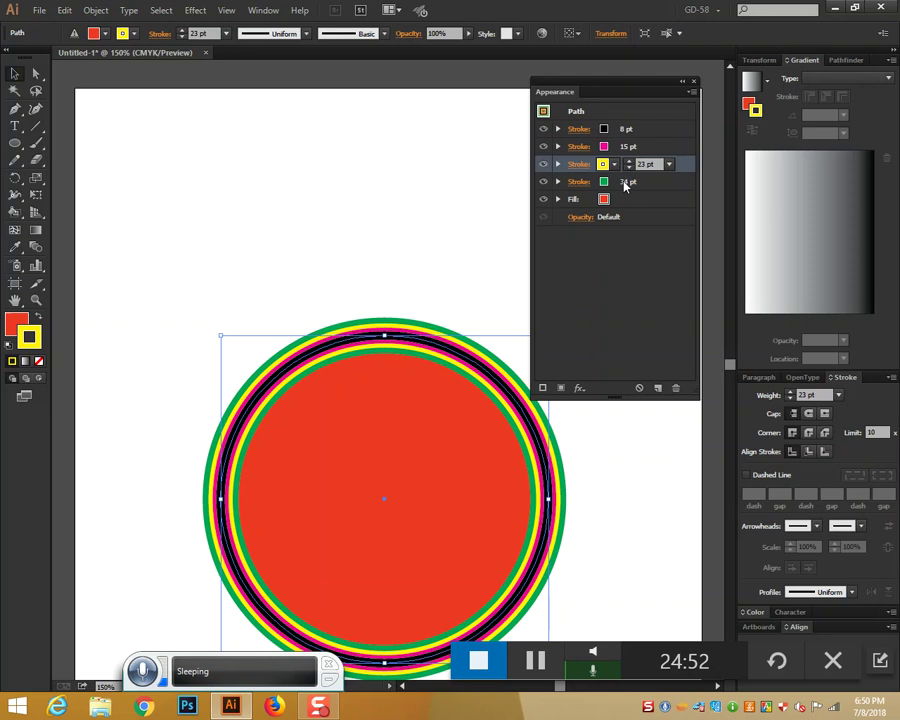
left_click(624, 182)
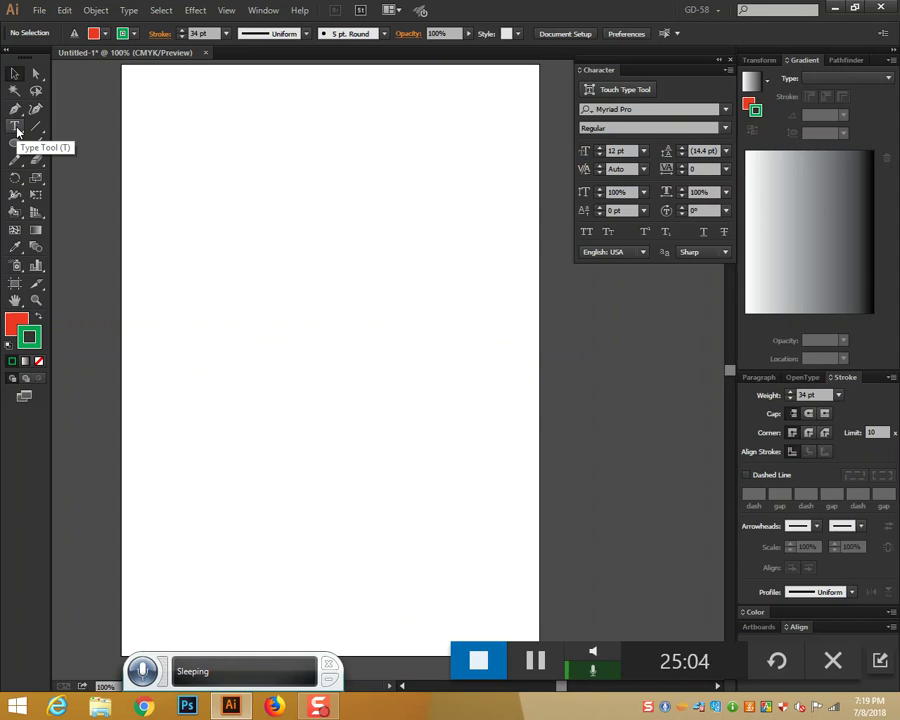
Step: Enter trial text near the top of the blank page with the Type tool, and erase it
left_click(17, 131)
left_click(17, 131)
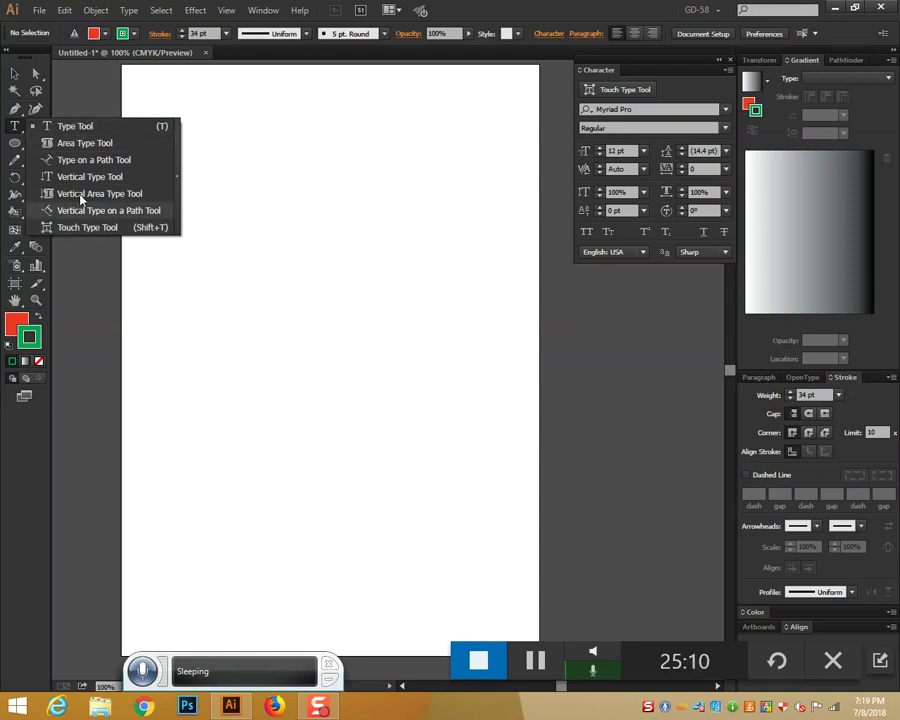
left_click(64, 127)
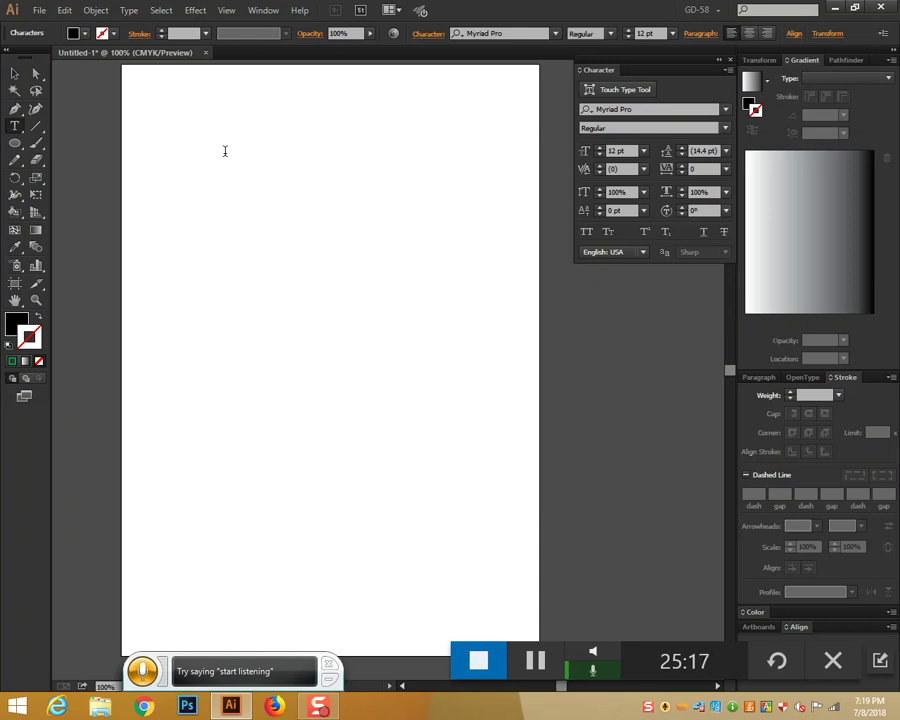
left_click(227, 151)
type("jlkcb;lvkb;lkvc;")
key("BackSpace")
key("BackSpace")
Step: Close the floating Character settings and bring them back
left_click(260, 12)
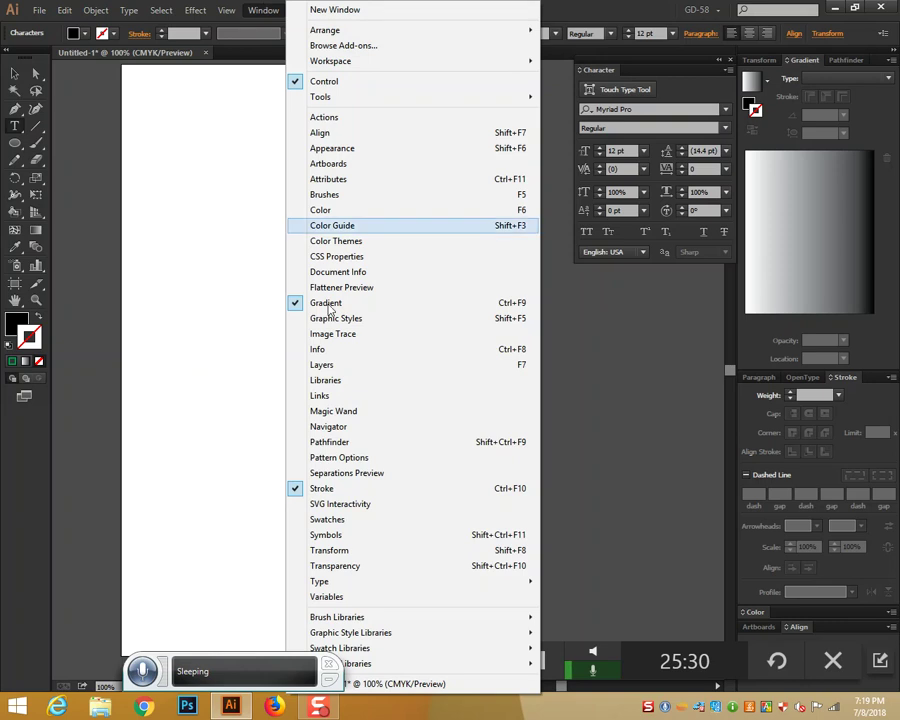
mouse_move(362, 584)
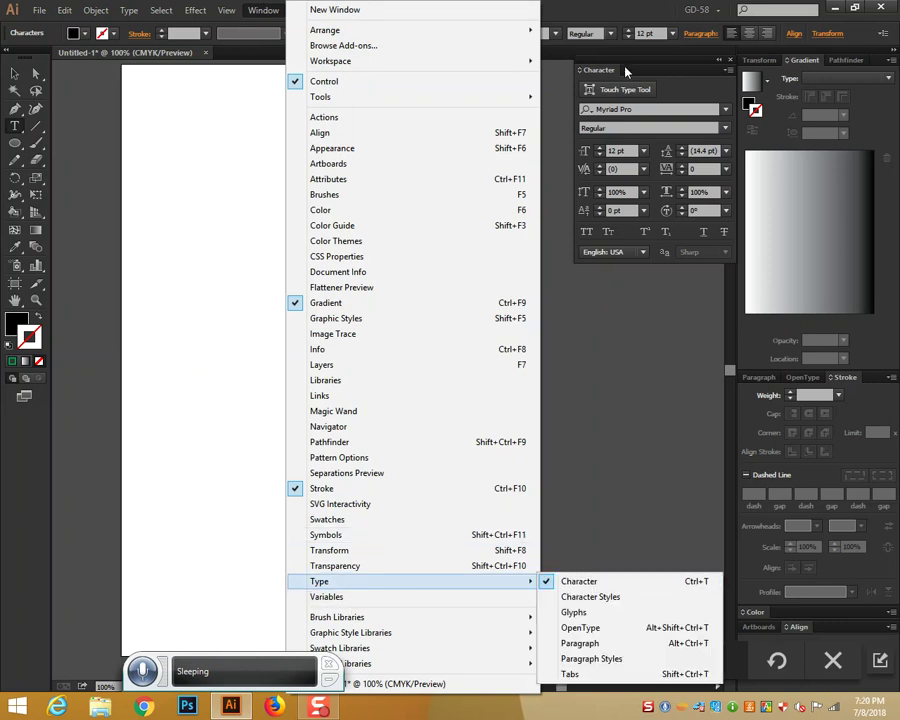
left_click(731, 61)
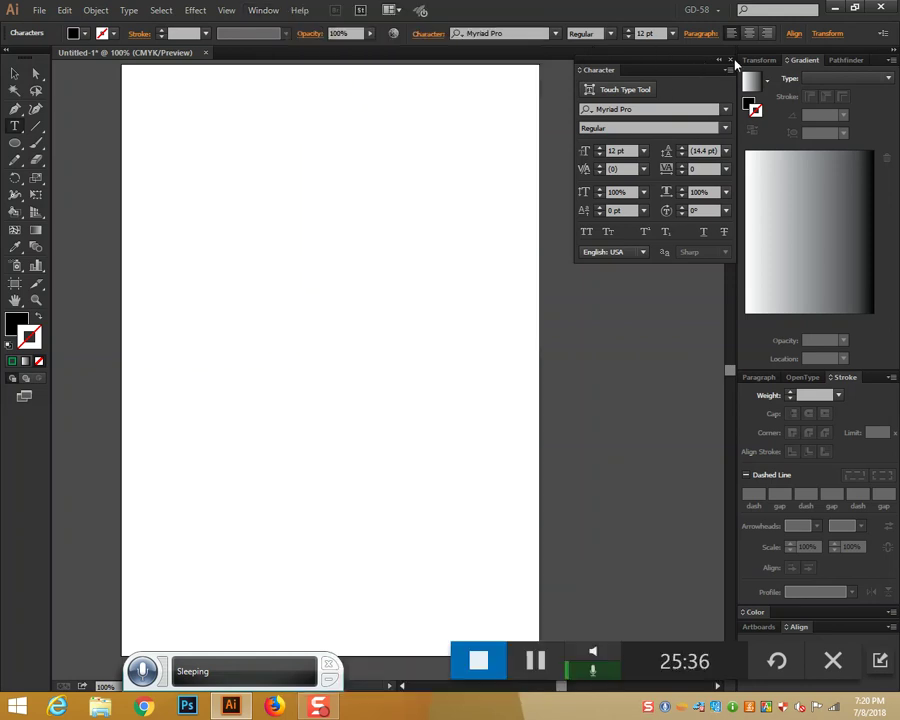
left_click(731, 60)
left_click(282, 11)
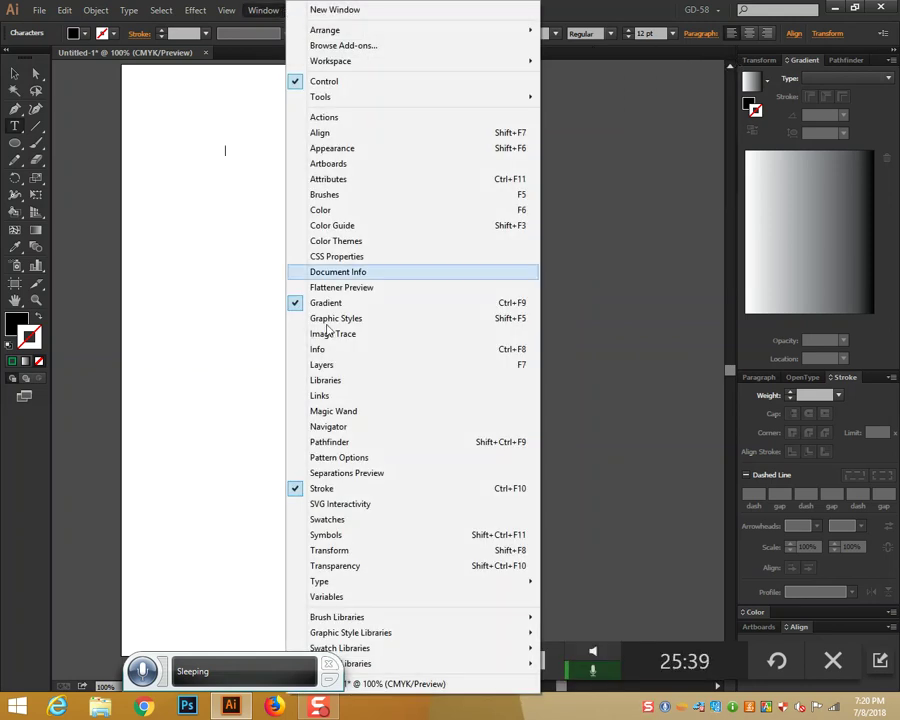
mouse_move(366, 584)
left_click(578, 581)
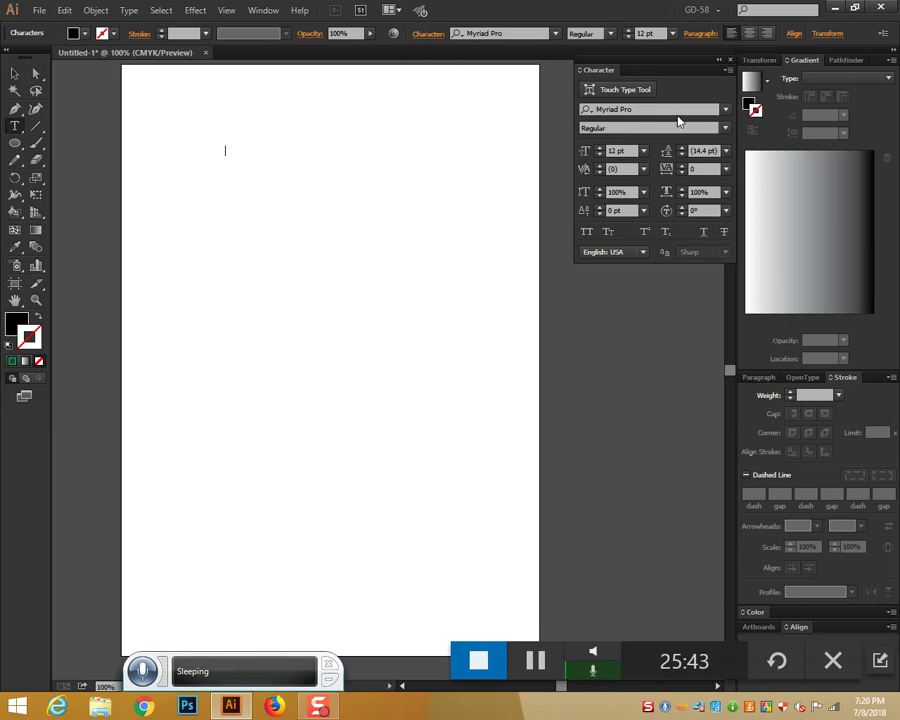
Step: Hide the extended Character options, show them again and leave the empty text
left_click(727, 71)
left_click(625, 73)
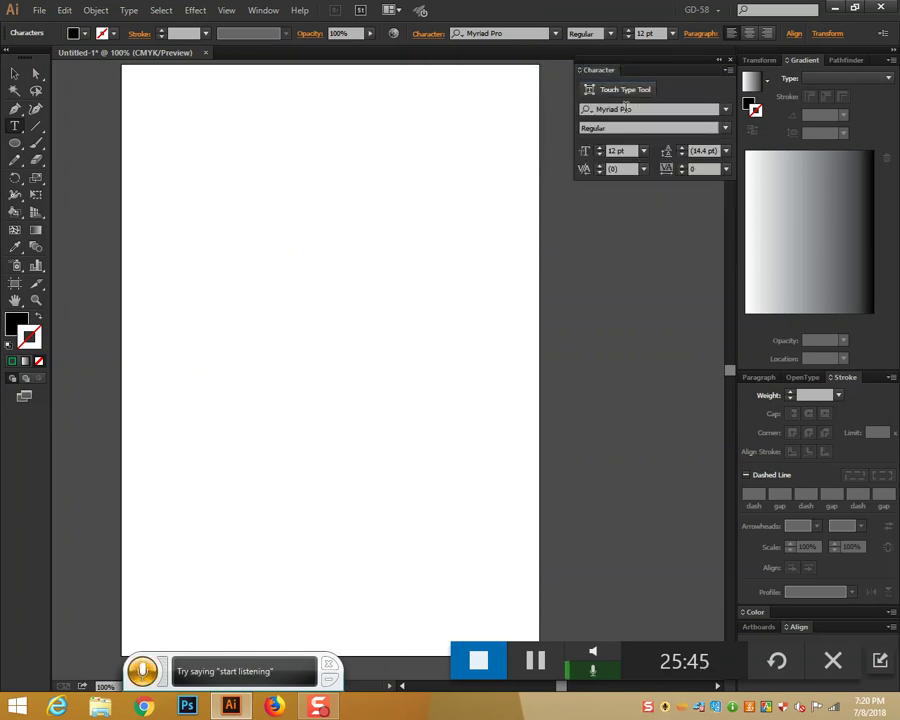
left_click(727, 71)
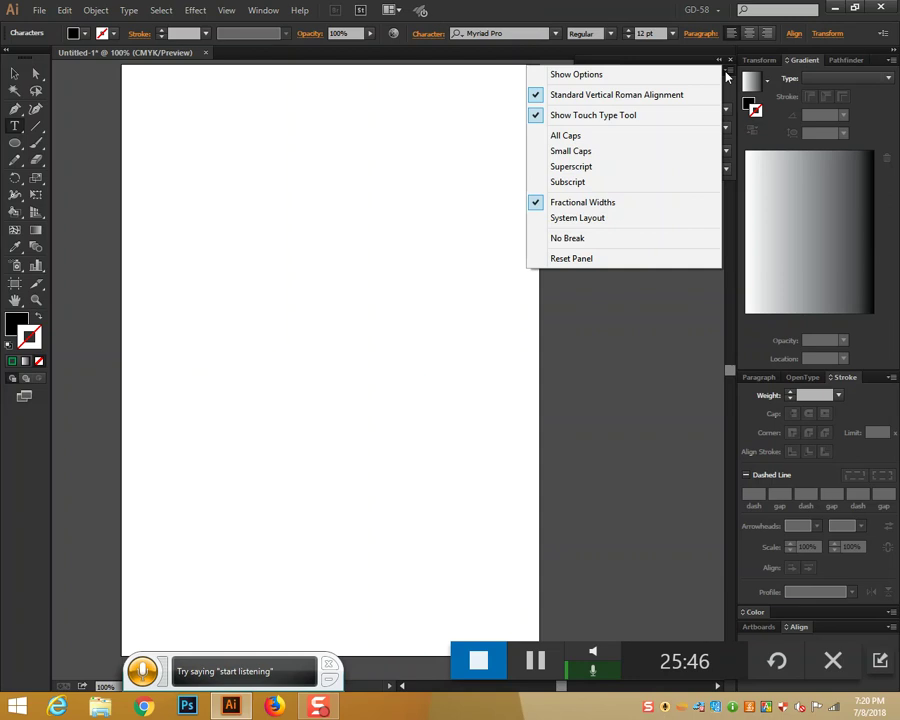
left_click(612, 80)
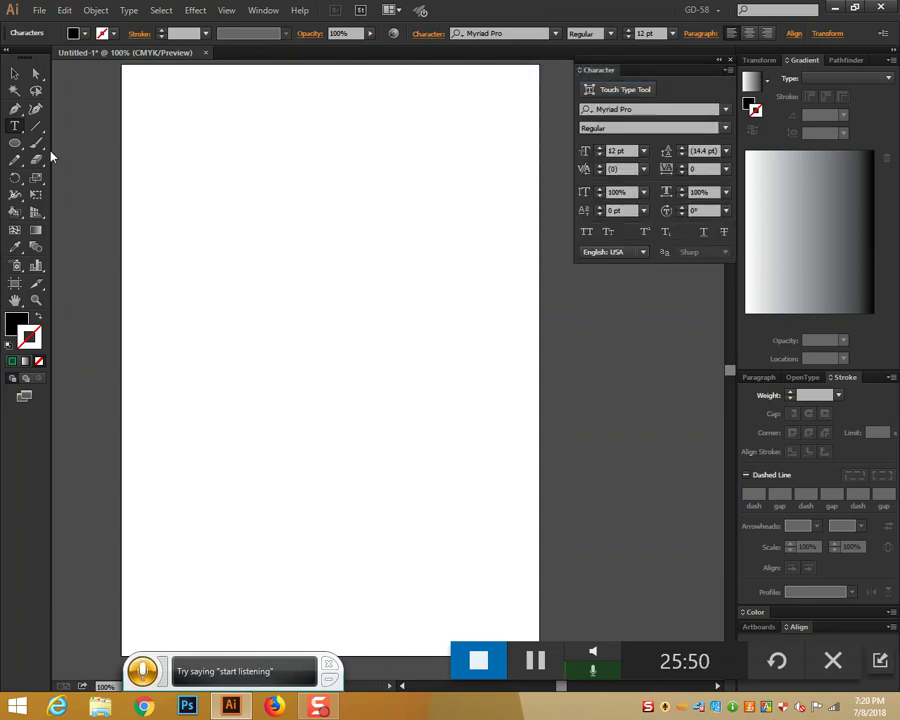
left_click(16, 77)
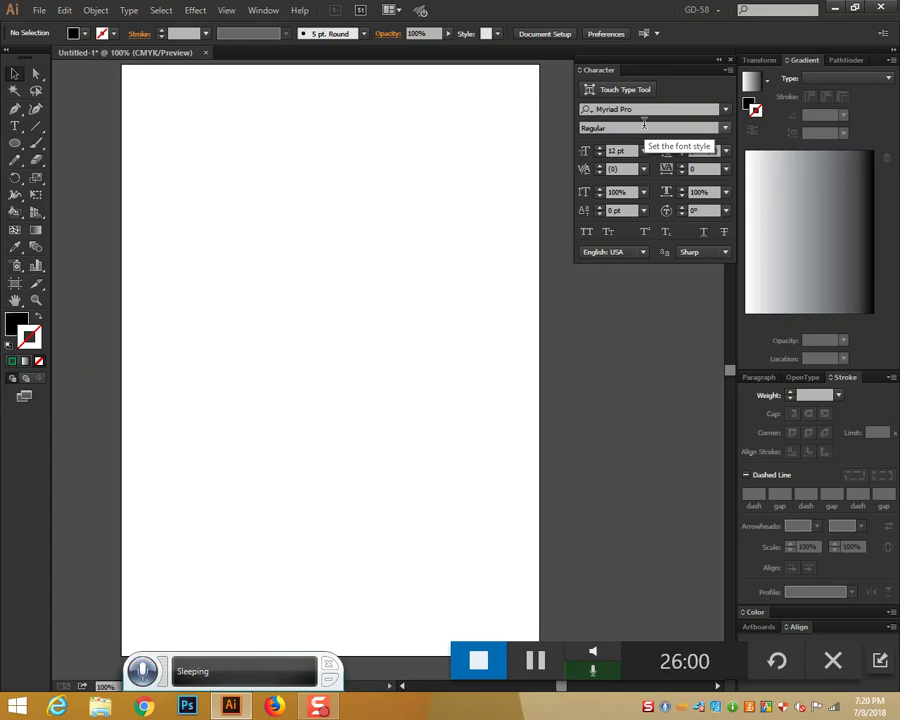
Step: Place point text in the upper part of the page with the font Book Antiqua, reading "jhfjgijkhijuyiuyoiyojgkjhf"
left_click(22, 125)
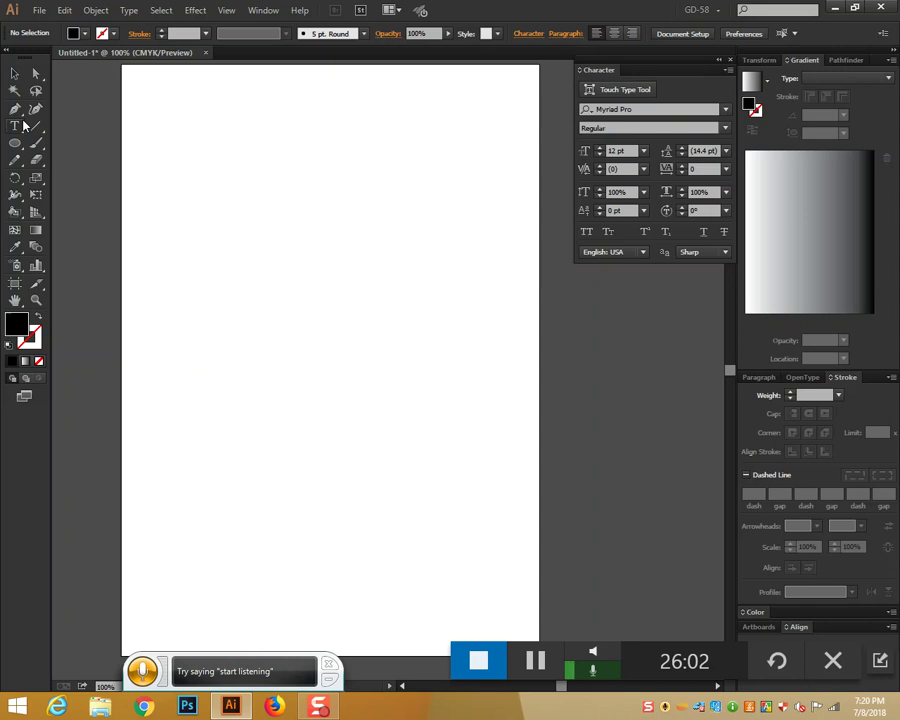
left_click(197, 229)
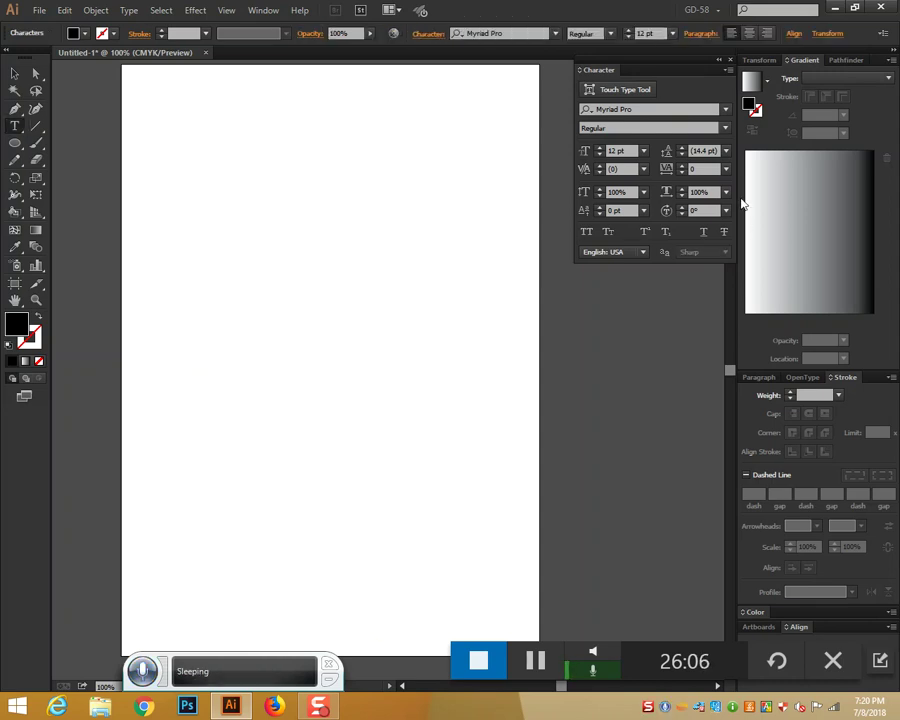
left_click(726, 110)
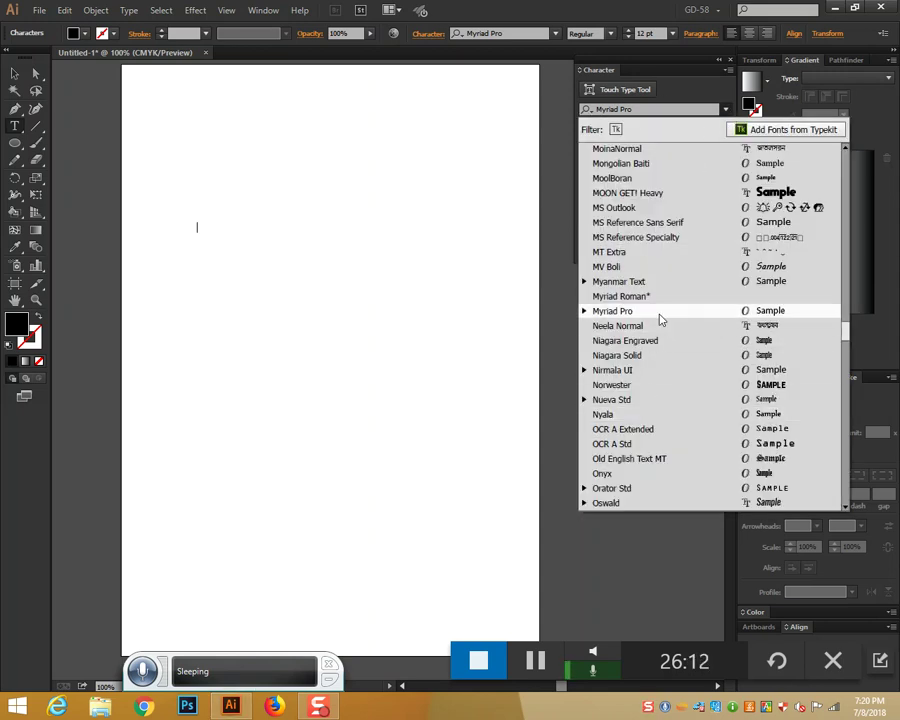
scroll(661, 318, "up", 12)
scroll(661, 318, "up", 20)
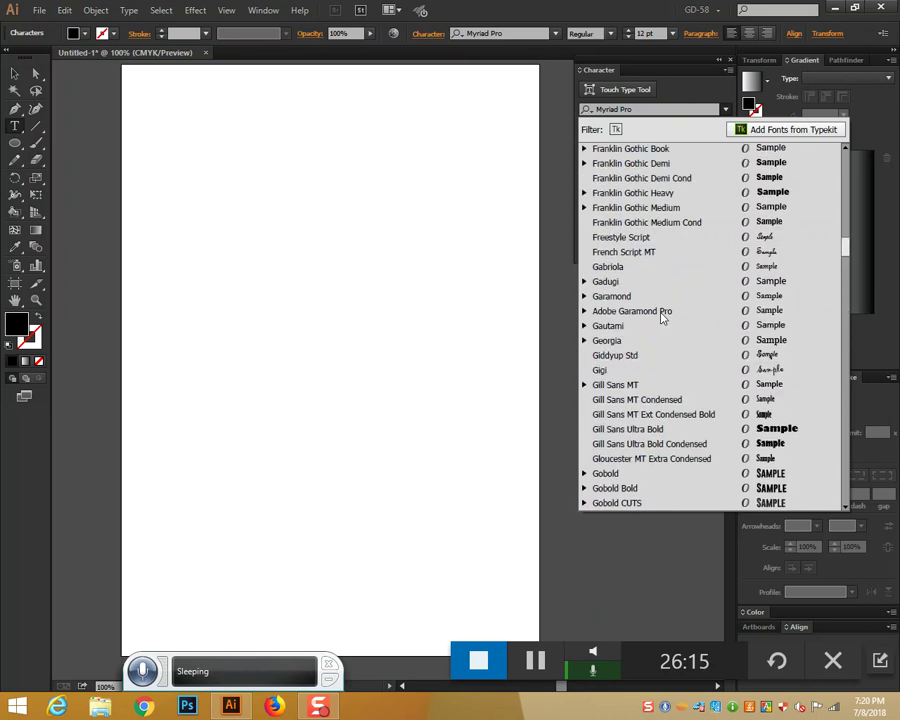
scroll(661, 318, "up", 2)
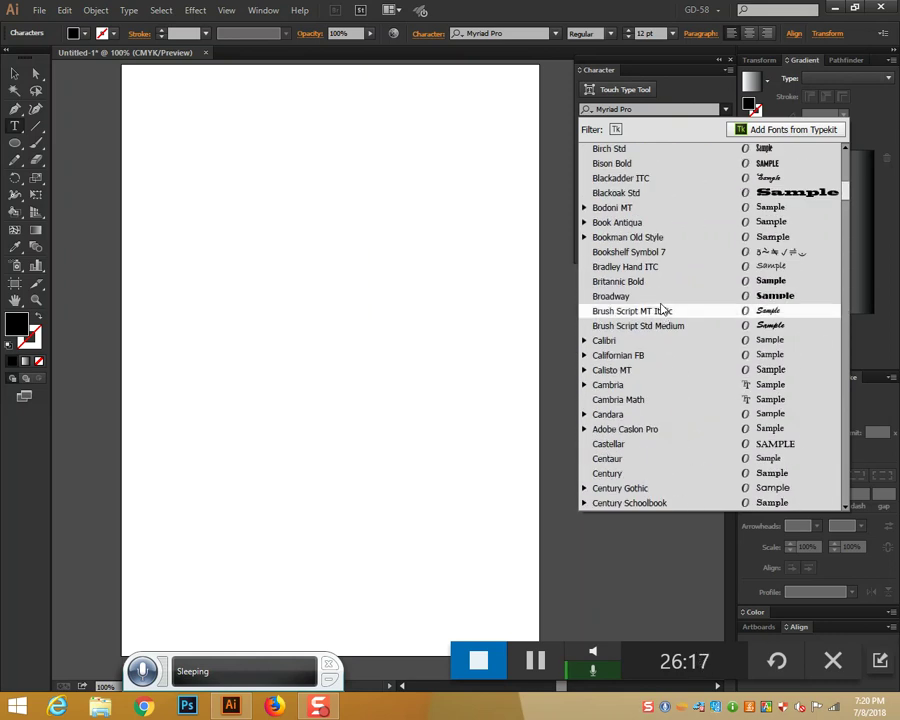
left_click(663, 223)
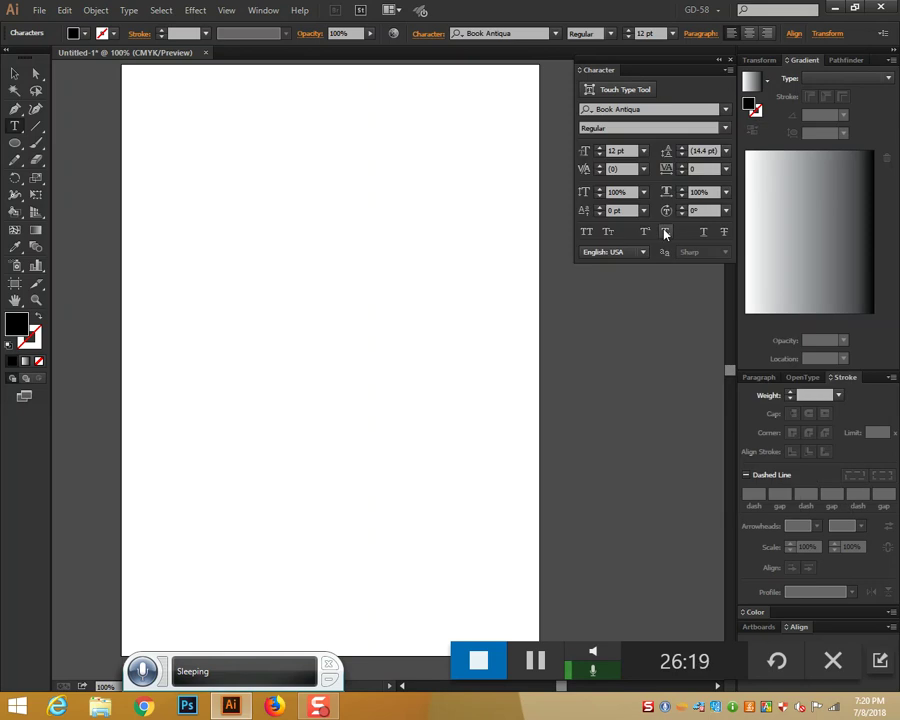
type("jhfjgjkhjuy")
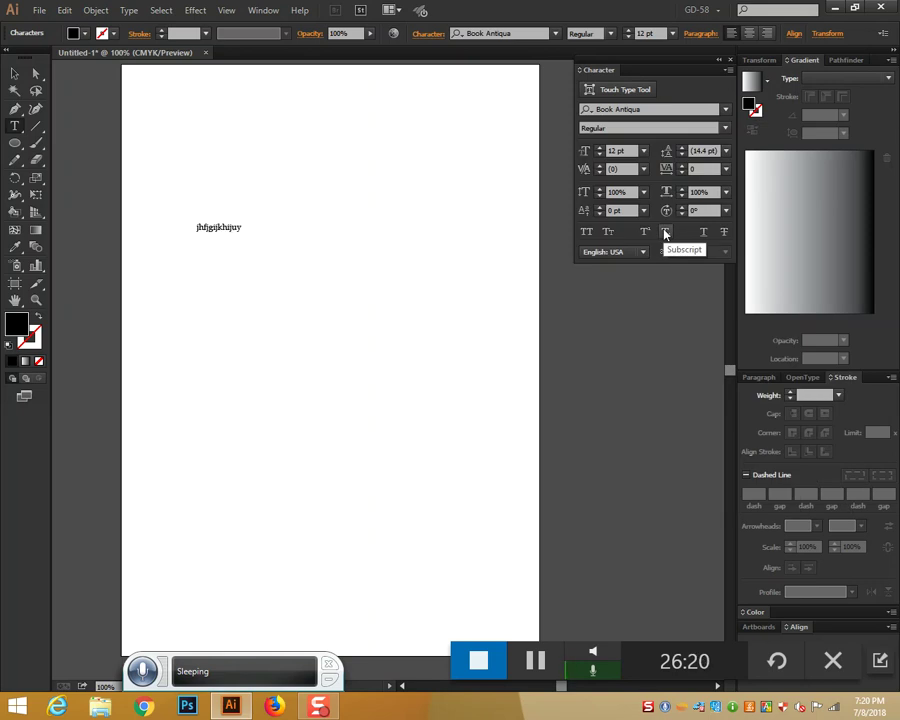
type("iuyoiyojgkjhf")
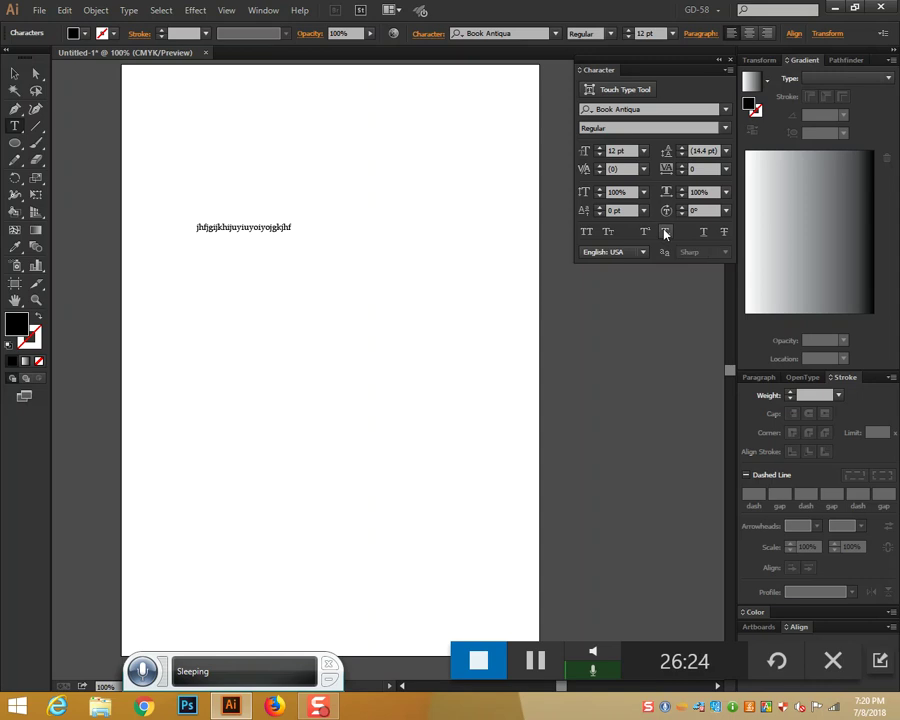
Step: Continue the sample text with "kjhdchgfsxhbvfcjbc" and a second line "vhvljb.mnblkjgtkjhvfknhgdxgfxbzcxZcnb,jh", and view the available font styles
type("kjhdchgfsxhbvfcjbcvhvljb.mnblkjgtkjhvfknhgdxgfxbzcxZcnb,jhj")
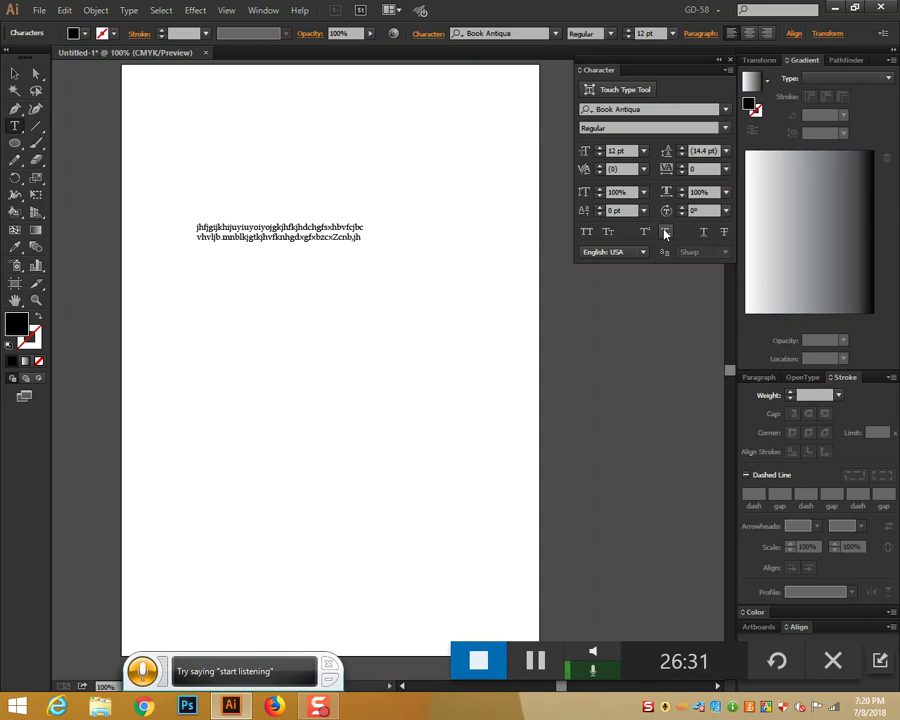
left_click(726, 131)
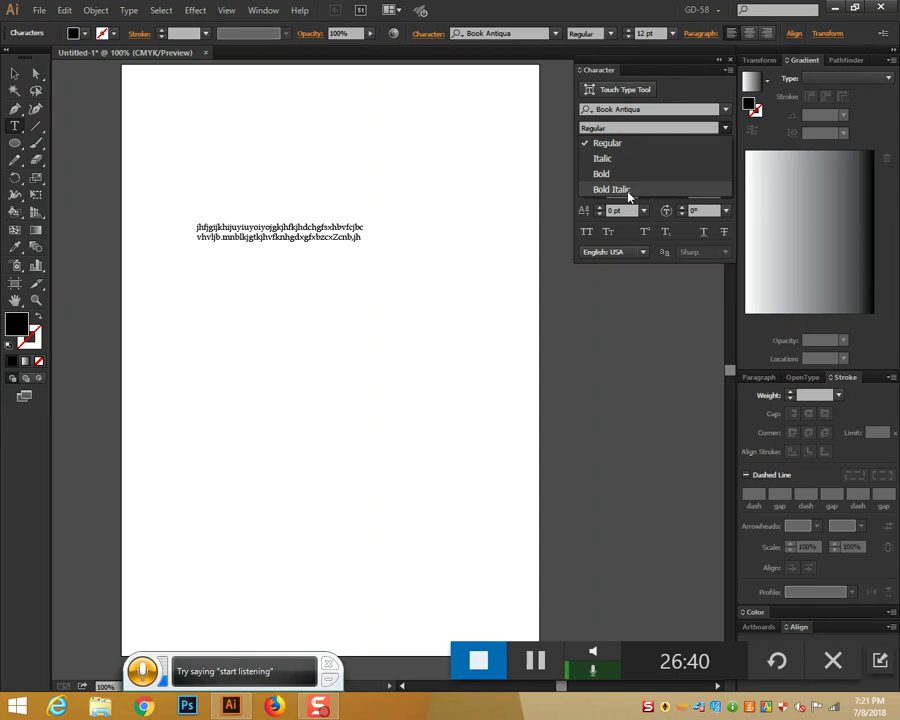
left_click(727, 130)
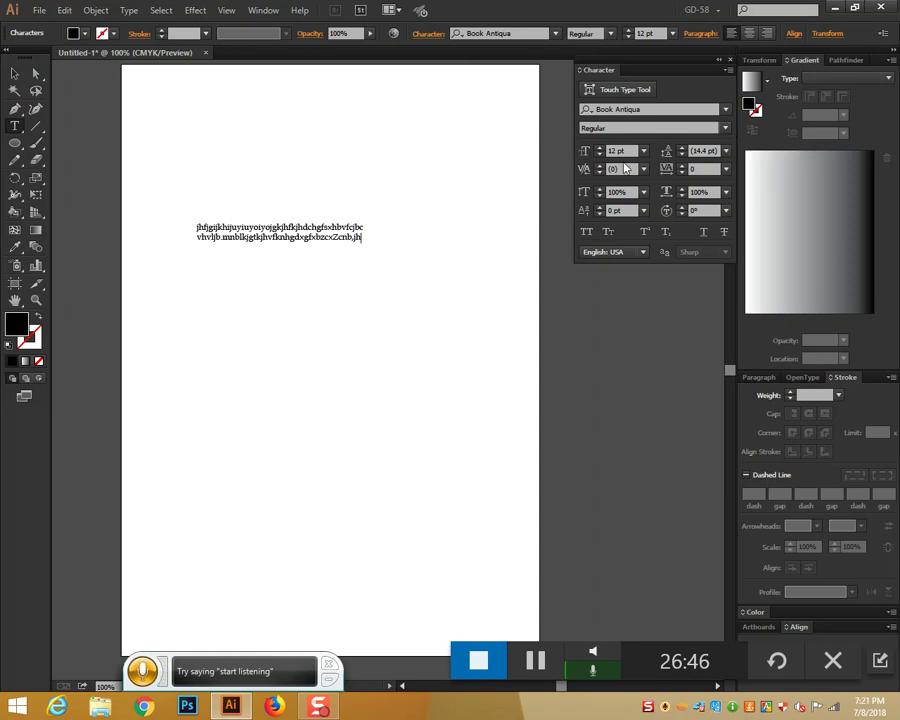
Step: Enlarge both lines of the sample text to 26 pt and move the text so it fits within the page width
triple_click(355, 236)
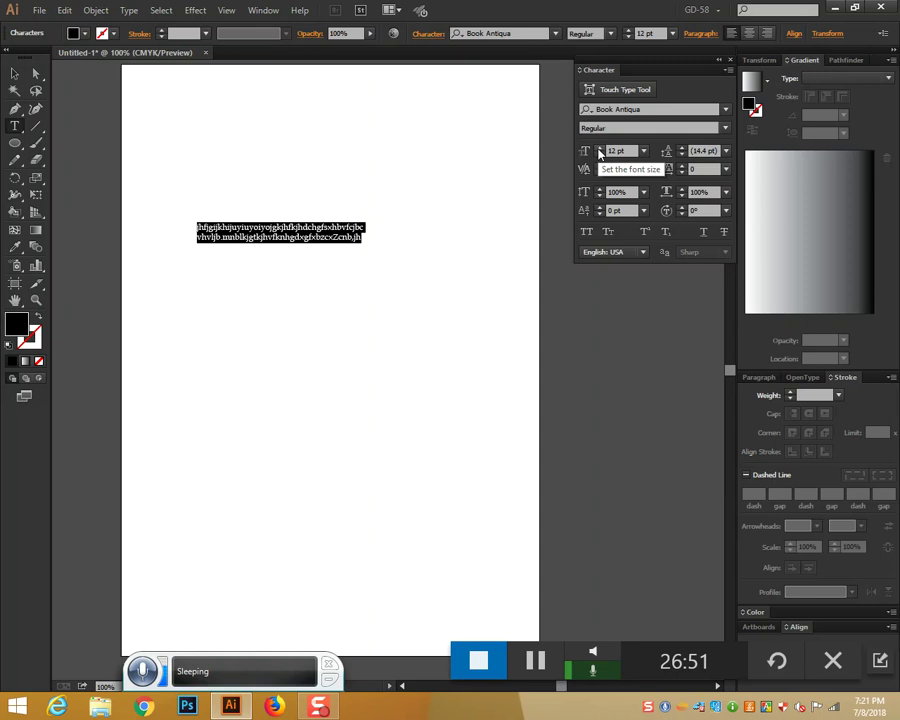
left_click(599, 149)
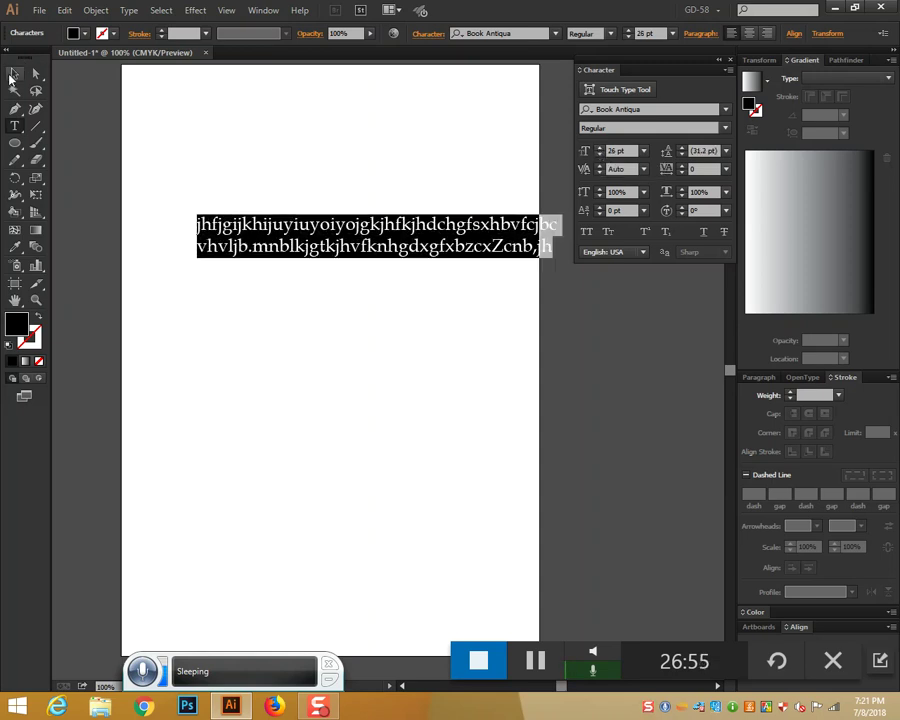
left_click(14, 74)
left_click_drag(293, 231, 261, 221)
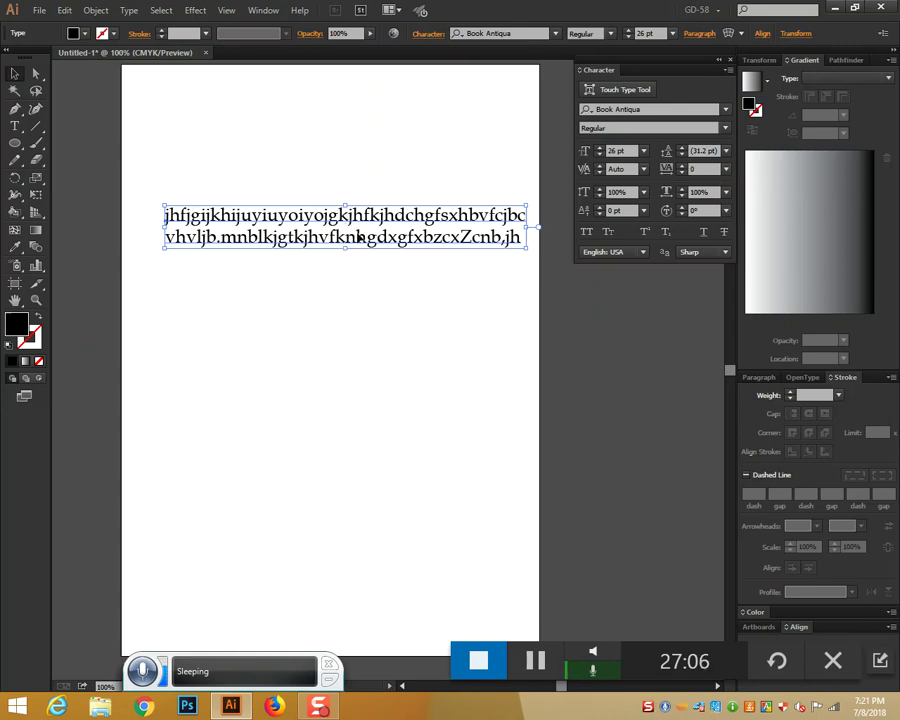
Step: Set the sample text's leading to 33 pt, and try a tracking of 19 before resetting it to 0
left_click(682, 148)
left_click(683, 155)
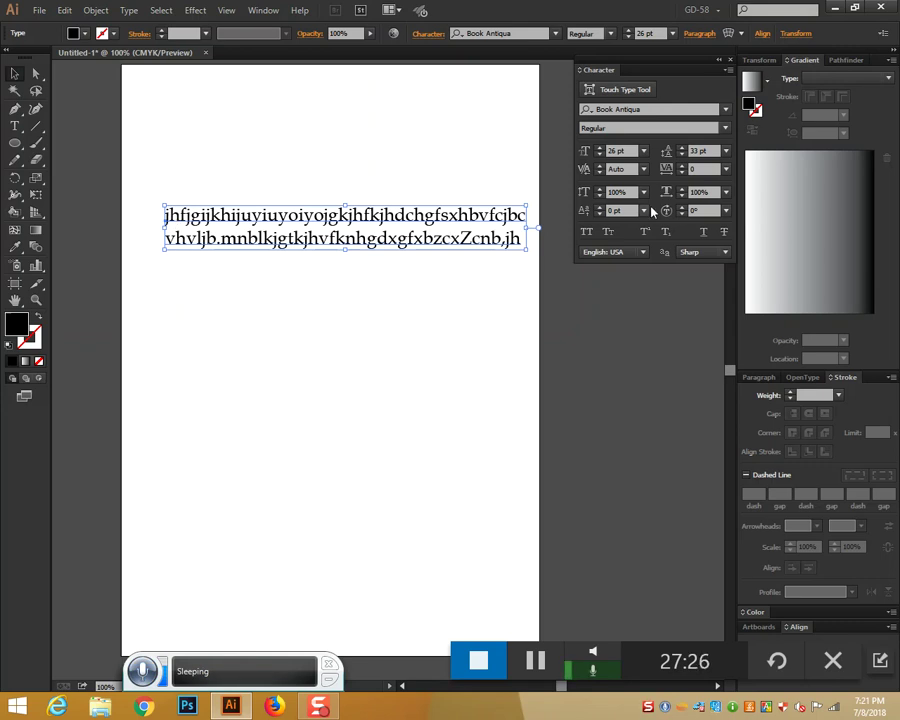
left_click(681, 166)
left_click(681, 166)
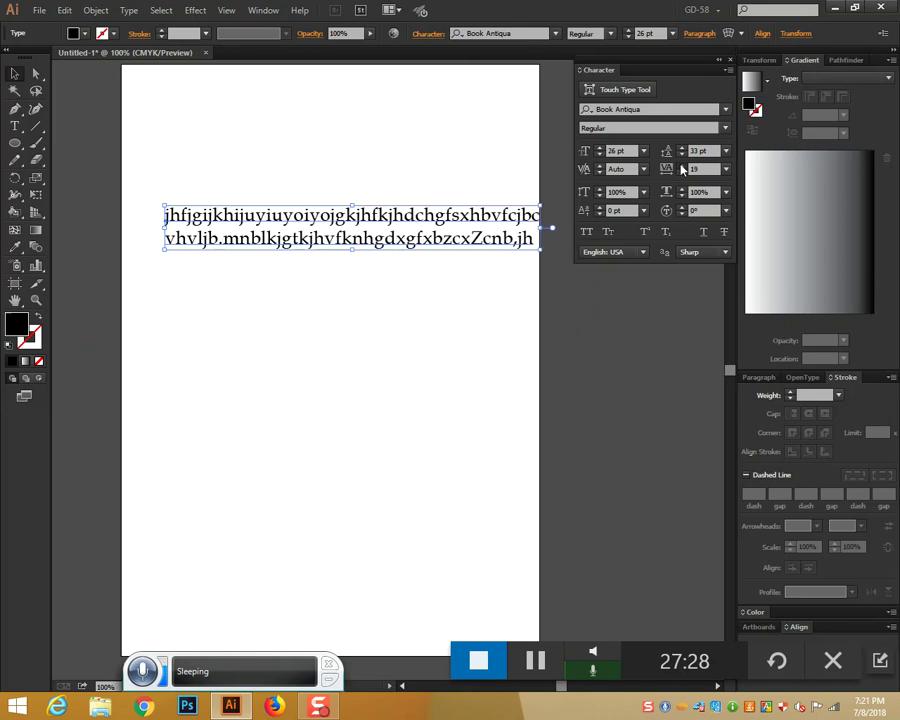
left_click(726, 168)
left_click(735, 278)
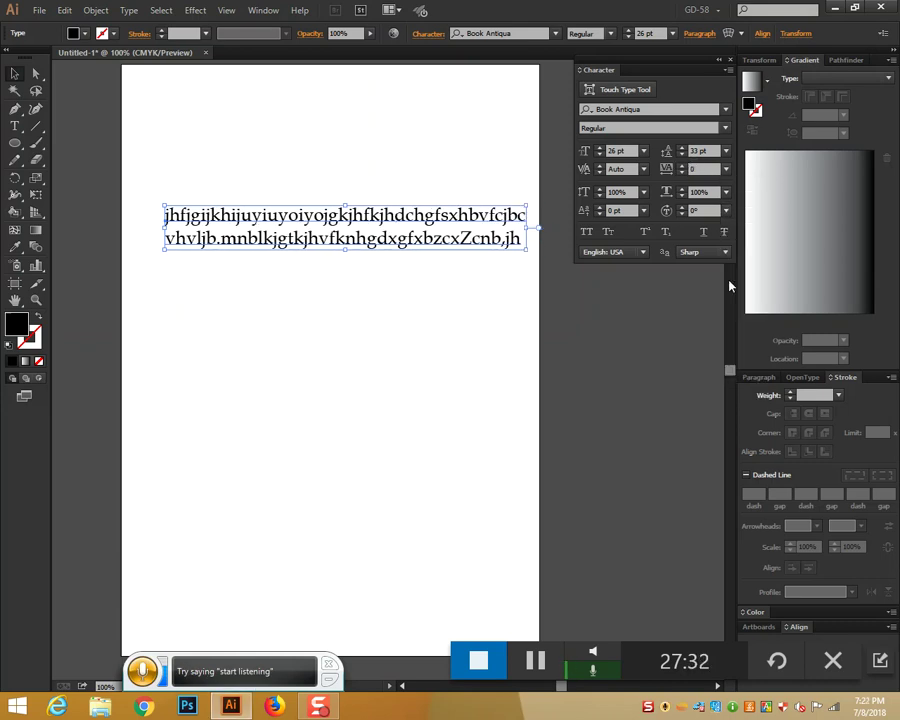
Step: Draw a long, thin black rectangle below the sample text and shorten it from its right end
left_click(16, 143)
left_click(34, 144)
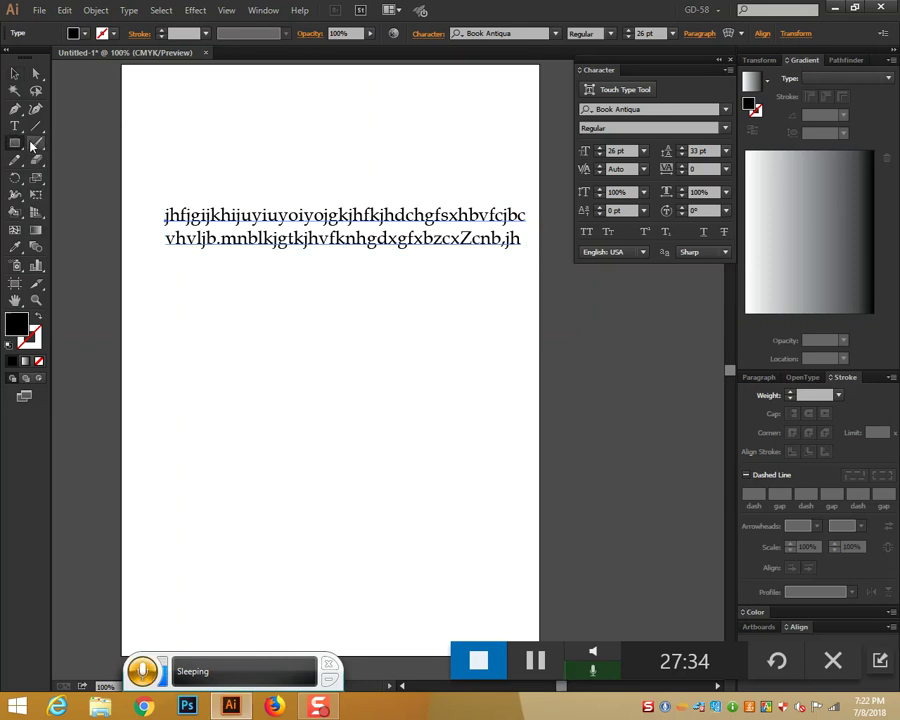
left_click_drag(185, 343, 481, 348)
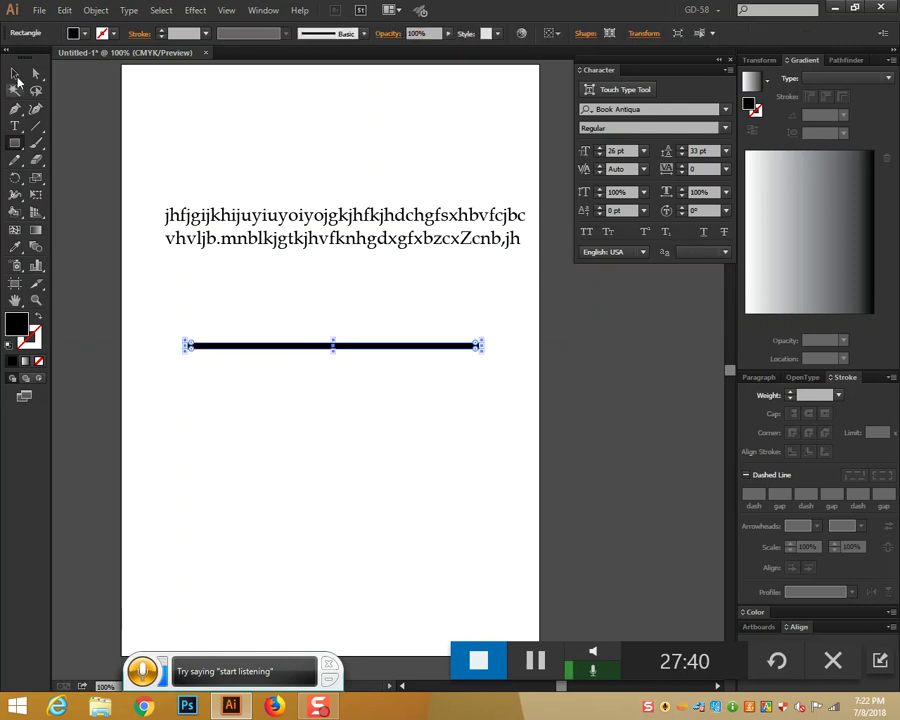
left_click_drag(483, 346, 405, 346)
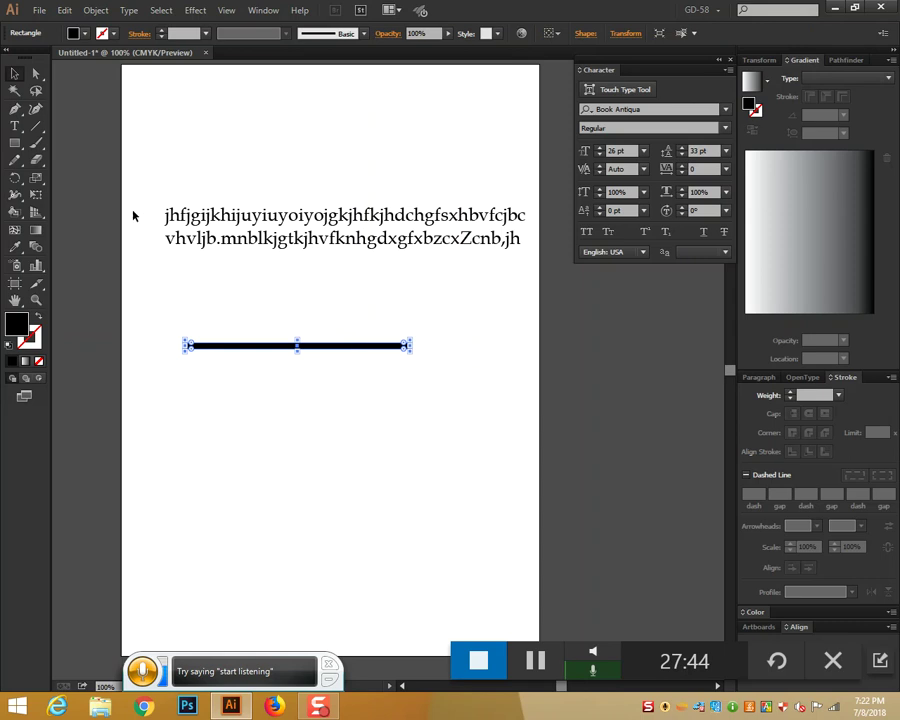
Step: Place point text reading "IT PLUS" just above the black bar
left_click(15, 127)
left_click(215, 314)
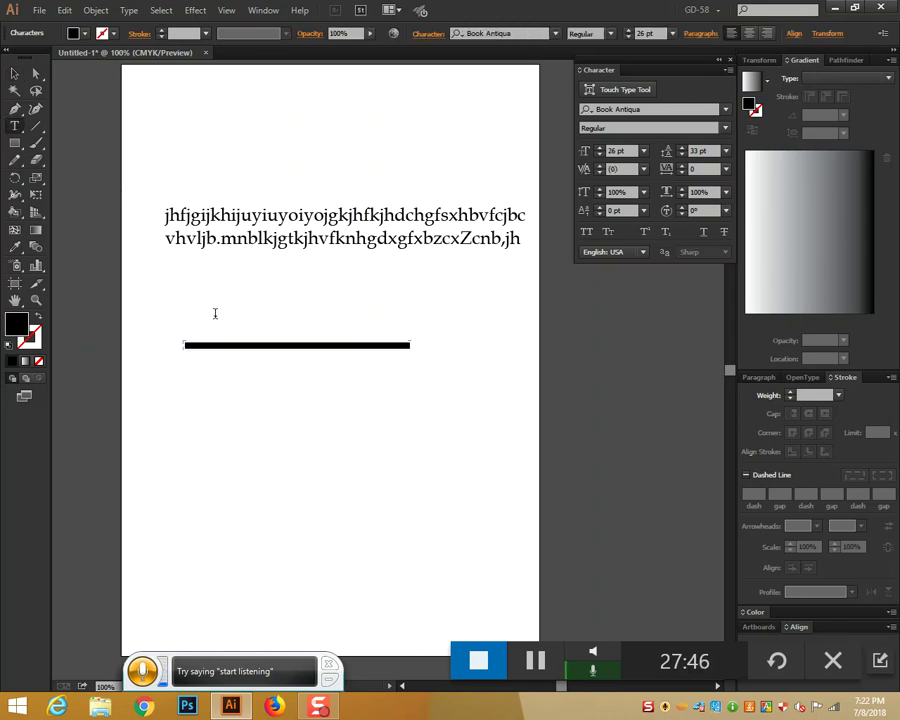
type("IT PLUS")
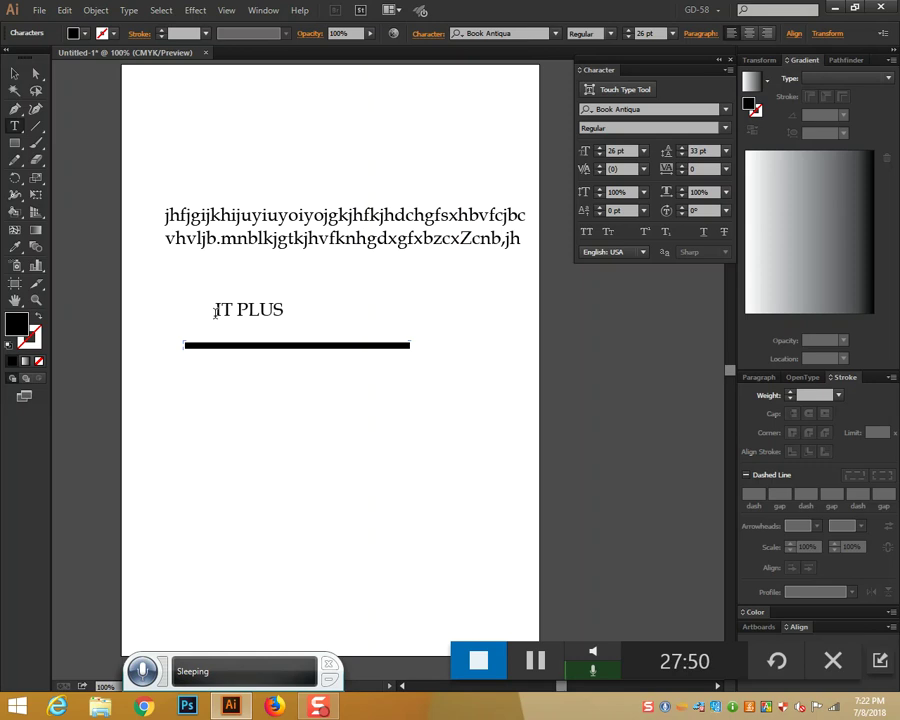
Step: Set the "IT PLUS" text to the Cooper Black font at 59 pt
left_click_drag(284, 308, 193, 308)
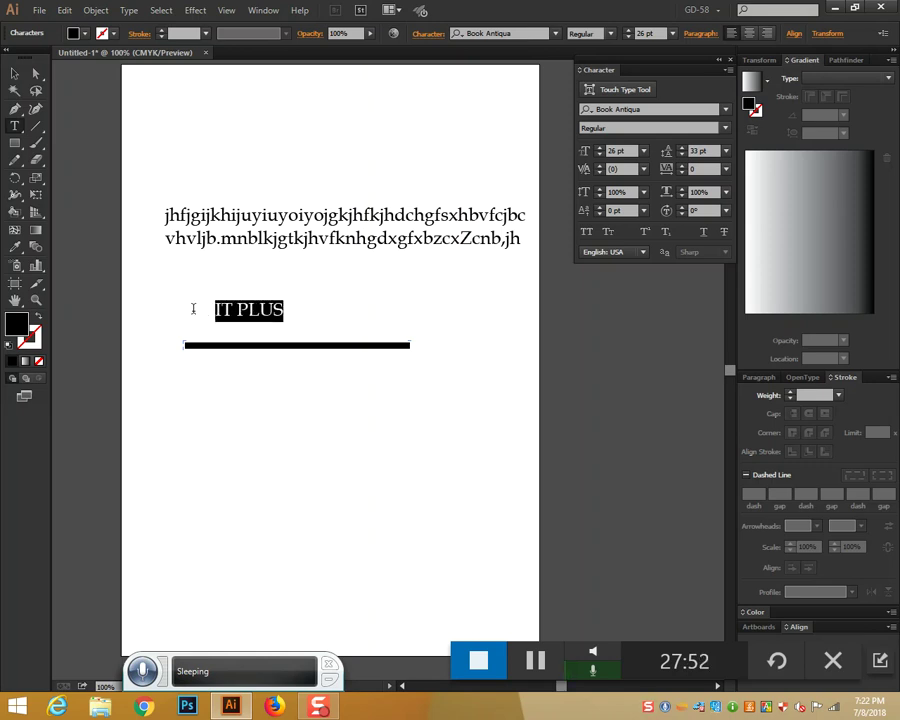
left_click(725, 109)
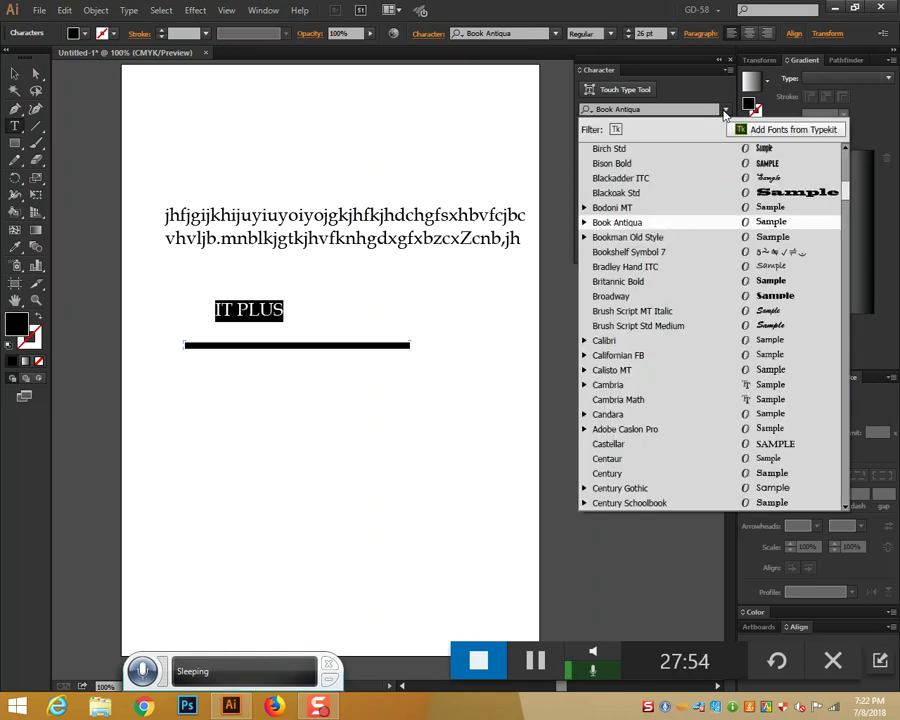
scroll(661, 370, "down", 1)
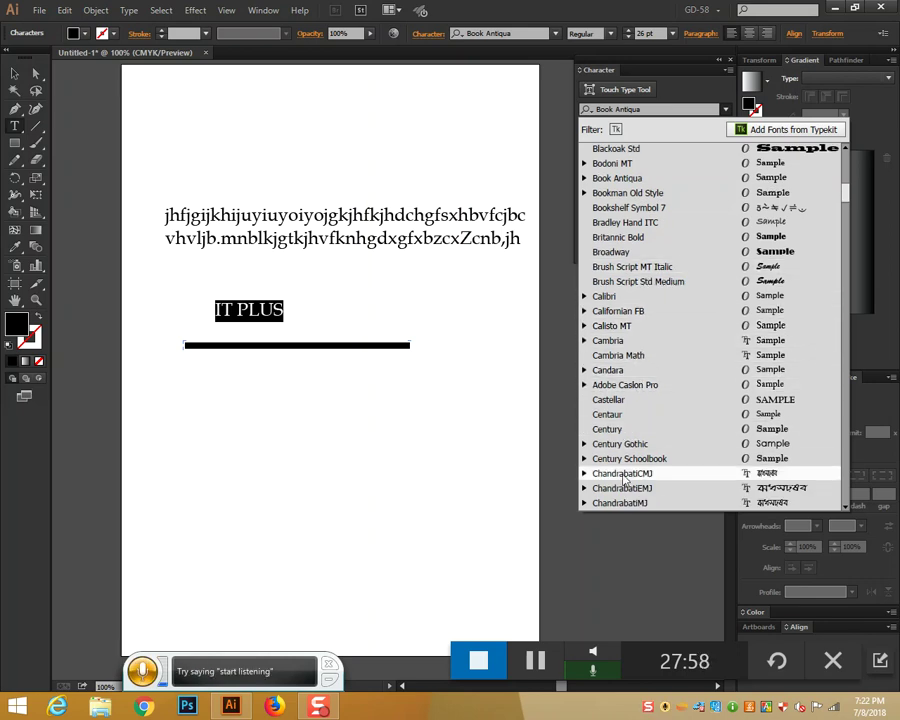
scroll(620, 475, "down", 2)
scroll(625, 440, "down", 2)
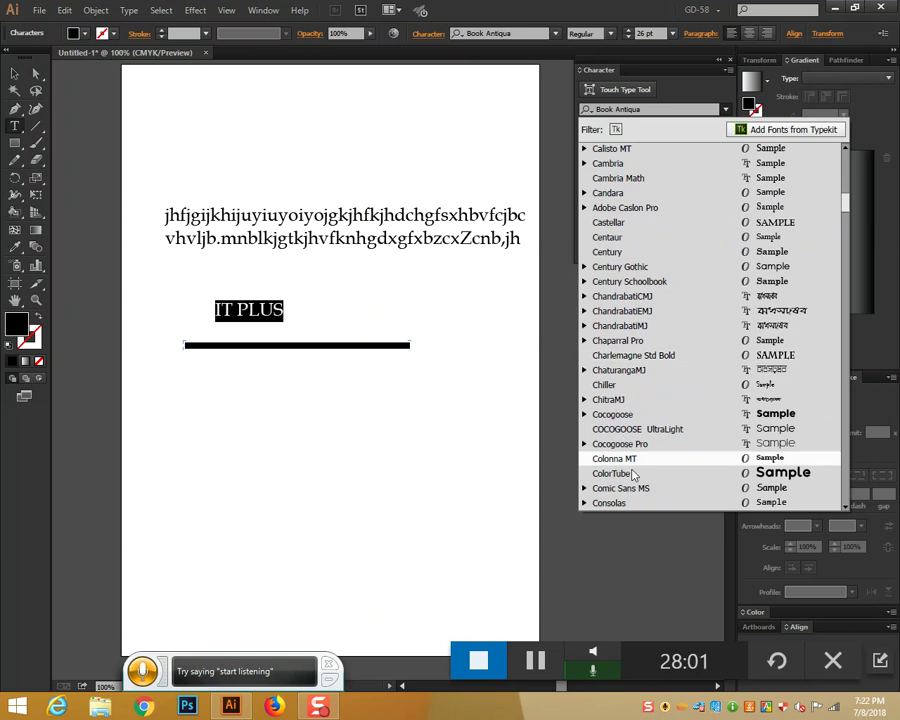
scroll(651, 410, "down", 2)
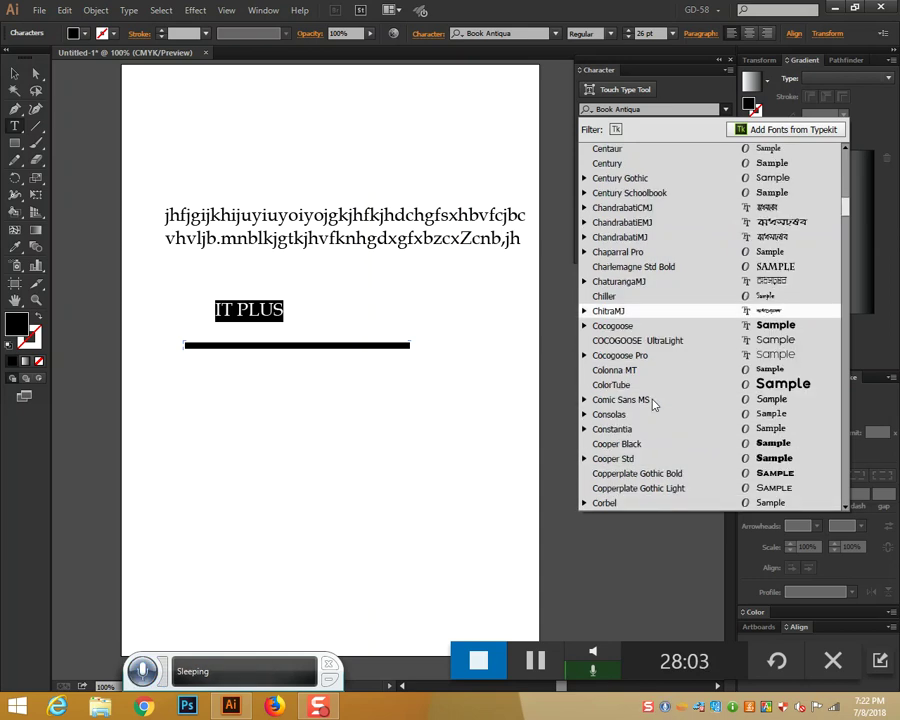
left_click(649, 446)
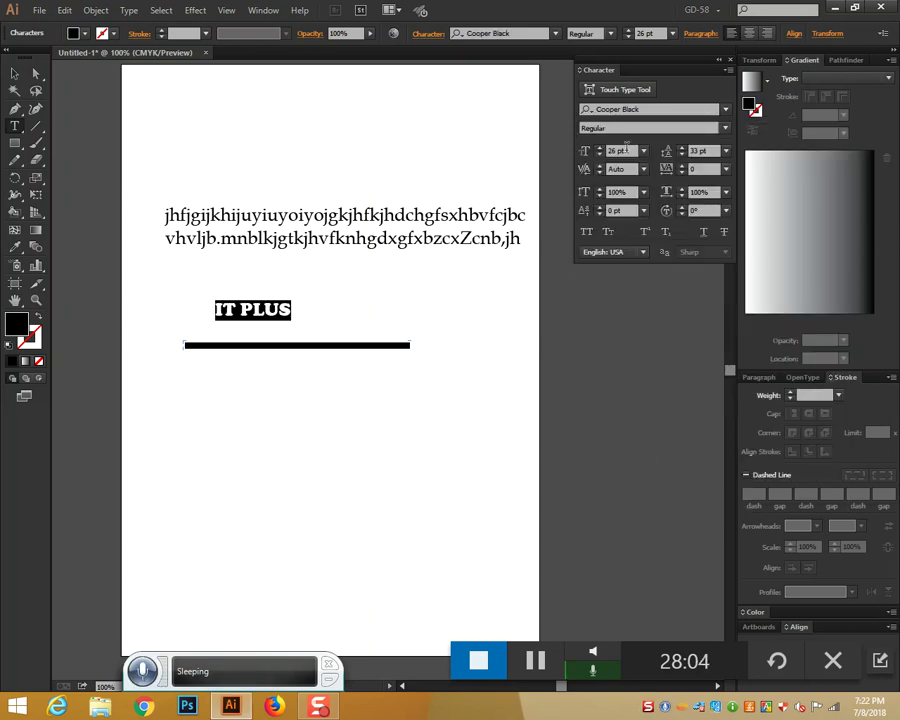
left_click(603, 148)
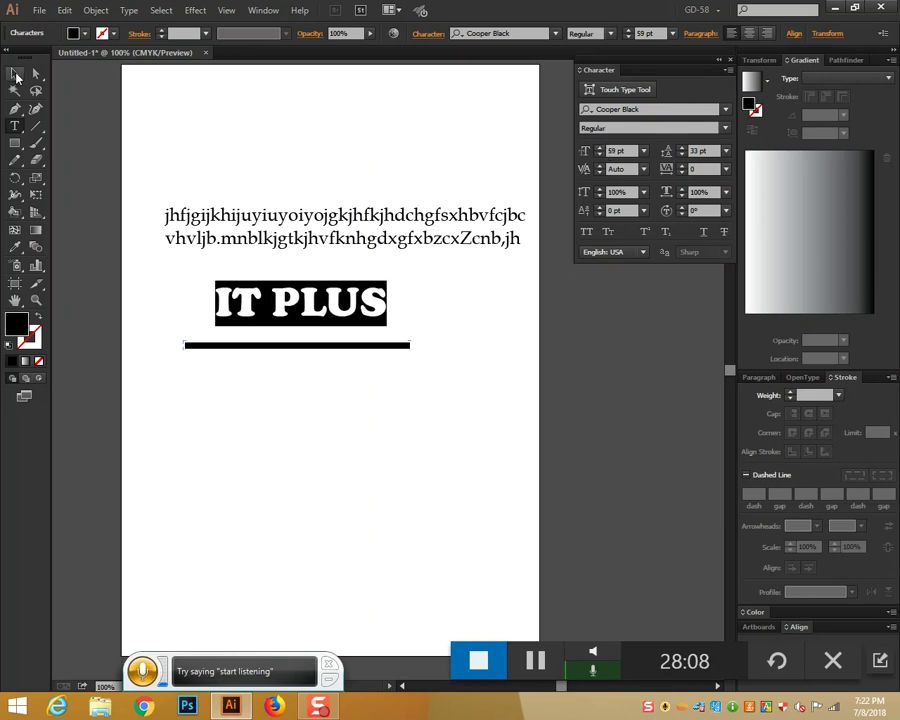
Step: Move "IT PLUS" down onto the bar, aligned with its left end, and shorten the bar to the text's width
left_click(15, 74)
left_click_drag(321, 308, 289, 330)
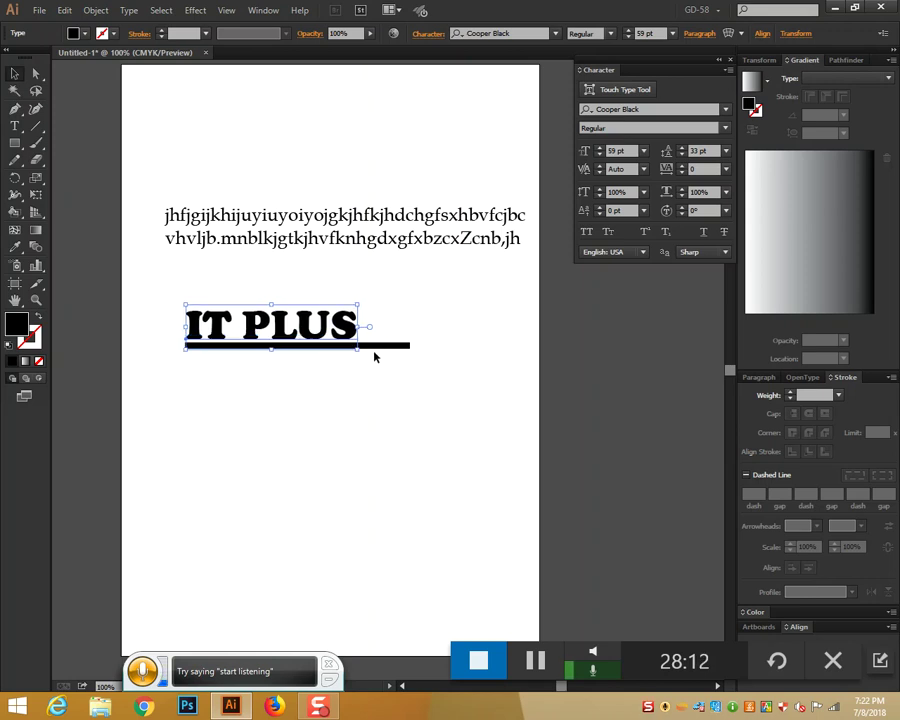
left_click(405, 346)
left_click_drag(409, 346, 356, 345)
left_click(408, 371)
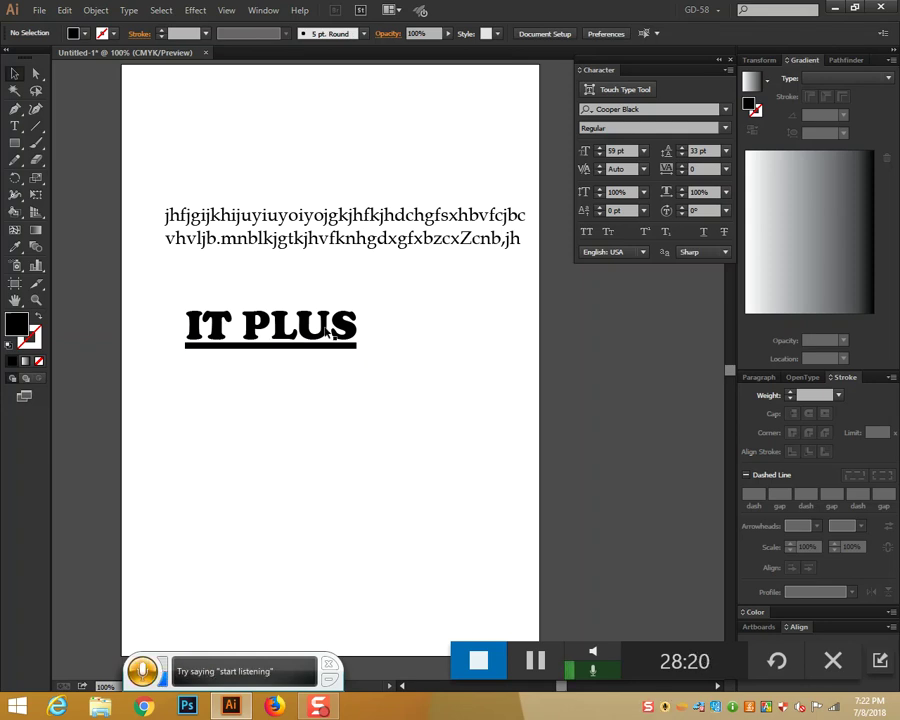
Step: Place point text reading "COMPUTER" below the bar under "IT PLUS"
left_click(15, 126)
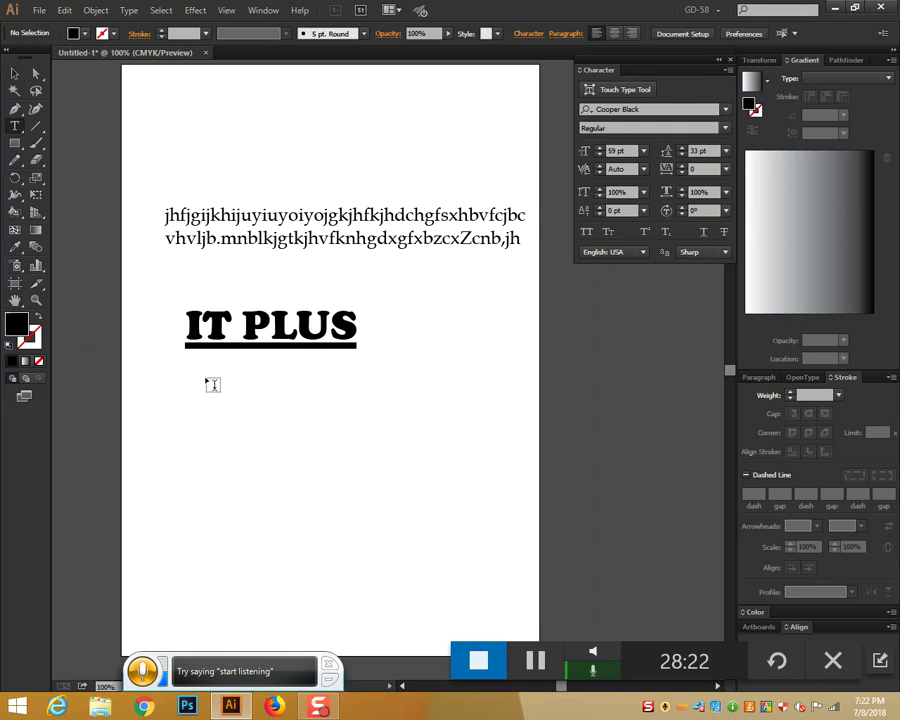
type("COP")
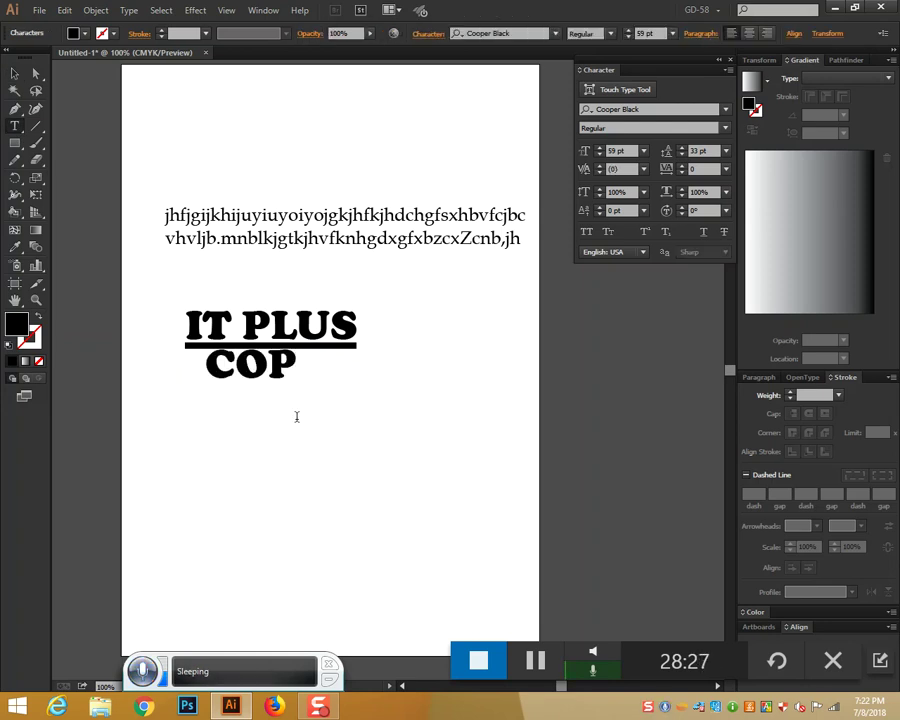
key("BackSpace")
type("MPUTER")
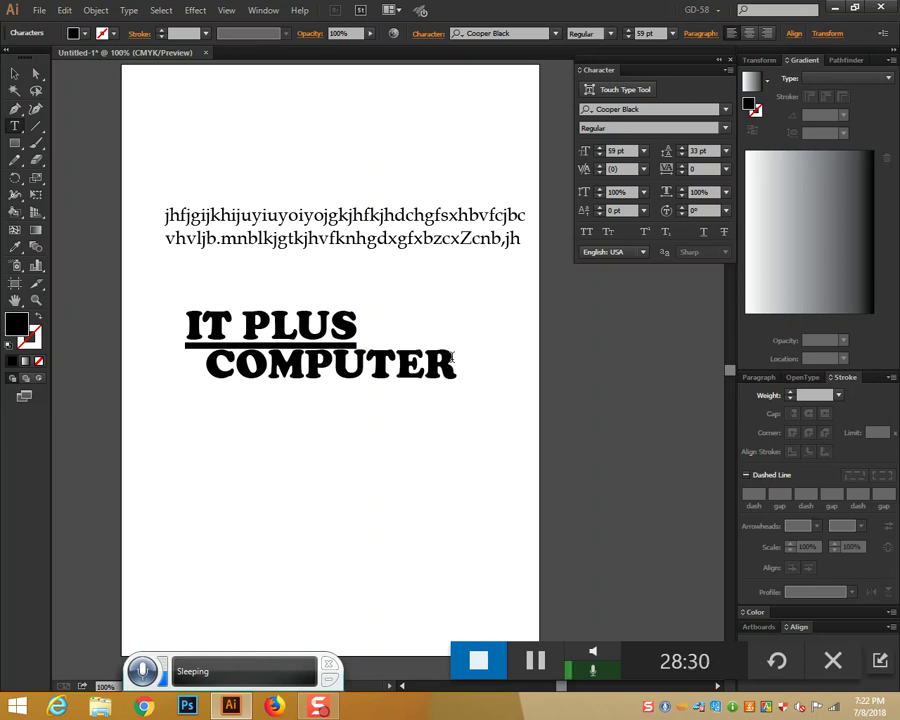
Step: Change the "COMPUTER" text to the Century font and reduce its size to 25 pt
left_click_drag(451, 357, 205, 362)
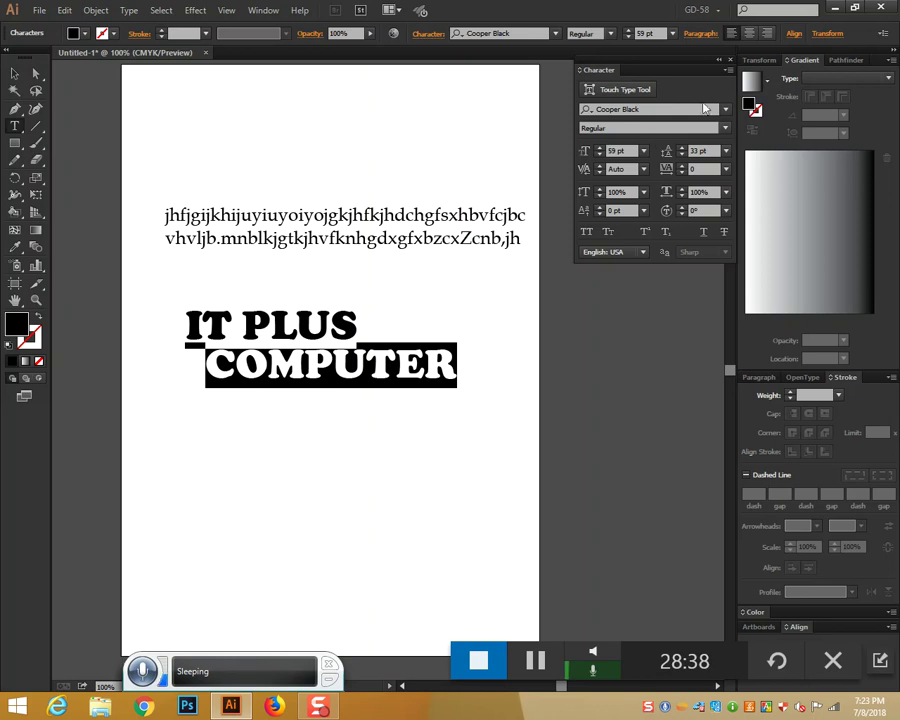
left_click(697, 106)
left_click(701, 167)
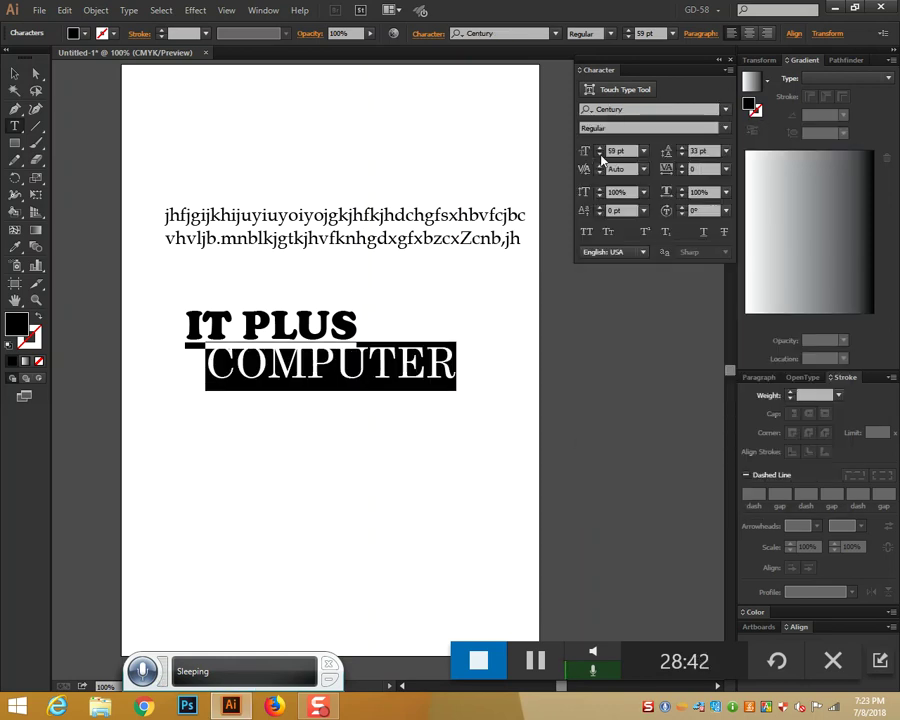
left_click(600, 155)
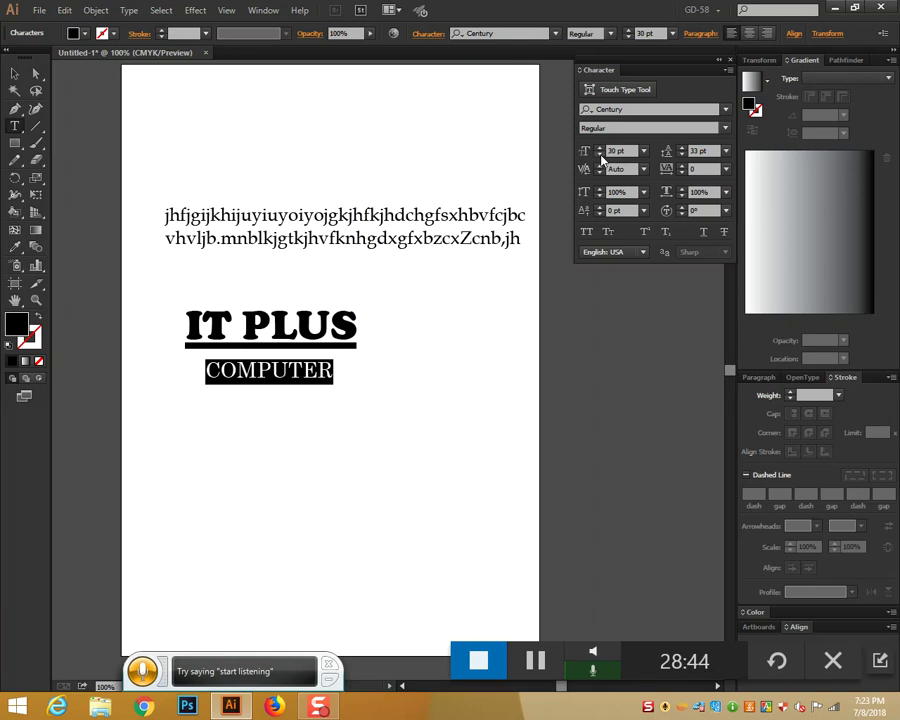
left_click(600, 155)
left_click(600, 155)
left_click(600, 155)
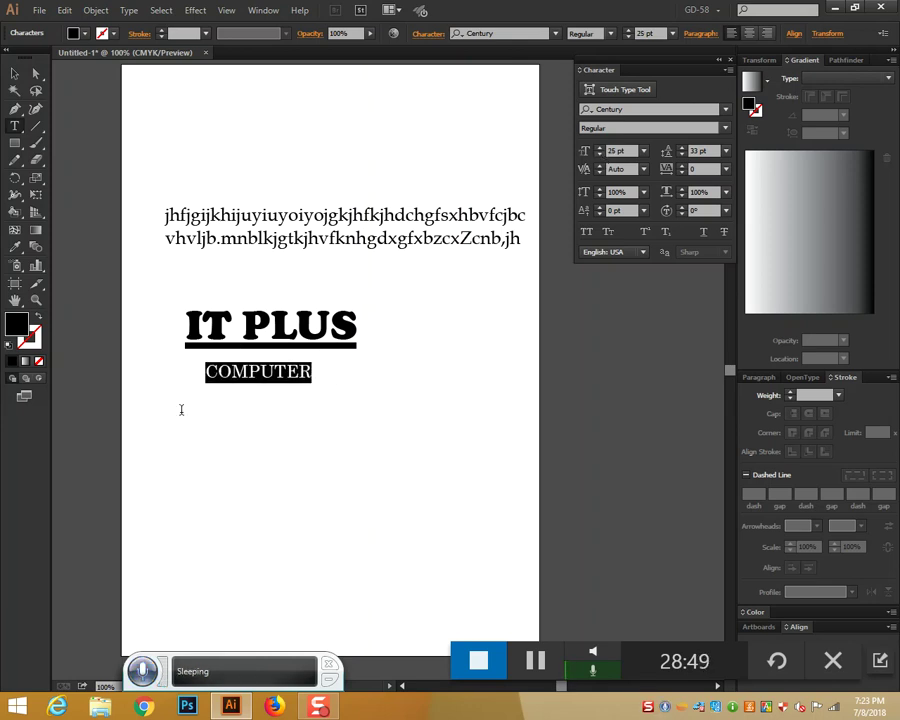
Step: Move "COMPUTER" up so it sits directly beneath the bar
left_click(15, 75)
left_click(284, 437)
mouse_move(272, 378)
left_mouse_down()
mouse_move(272, 364)
mouse_move(279, 367)
left_mouse_up()
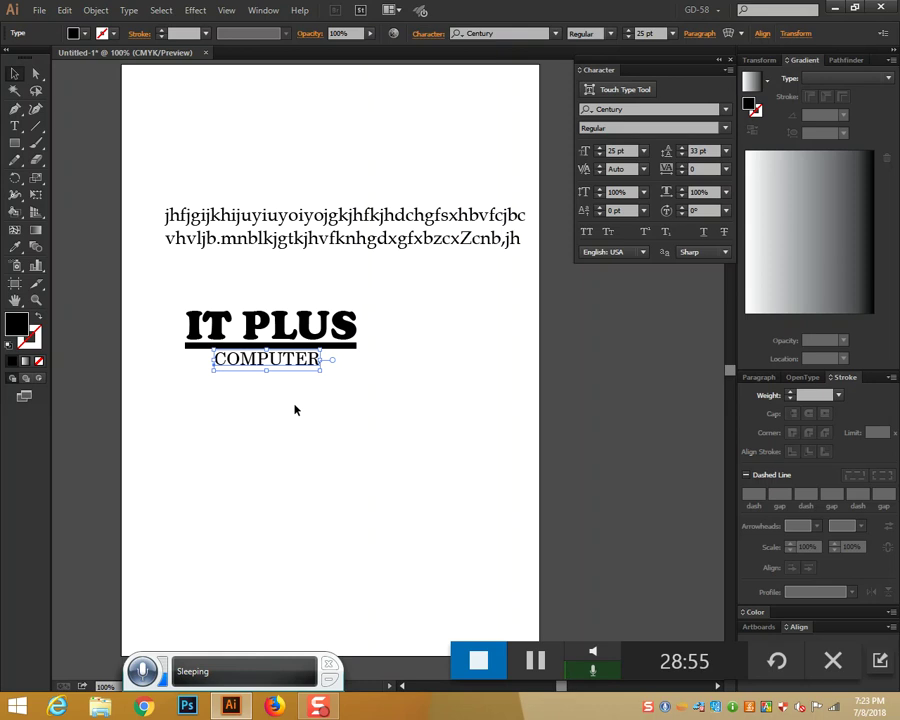
Step: Reduce the "COMPUTER" text to 20 pt
left_click(600, 155)
left_click(600, 155)
left_click(600, 155)
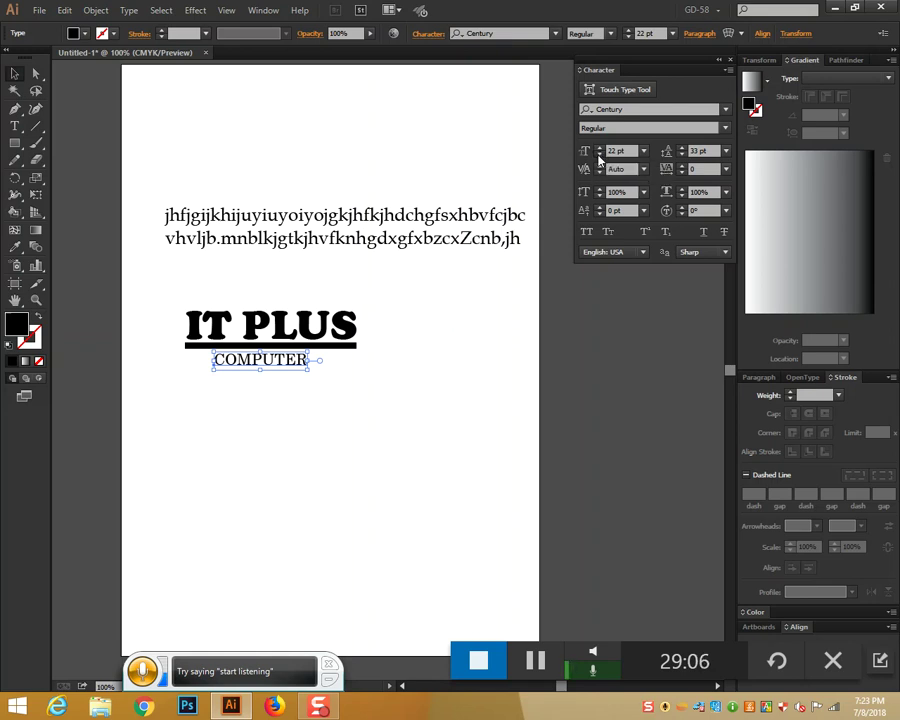
left_click(600, 156)
left_click(600, 156)
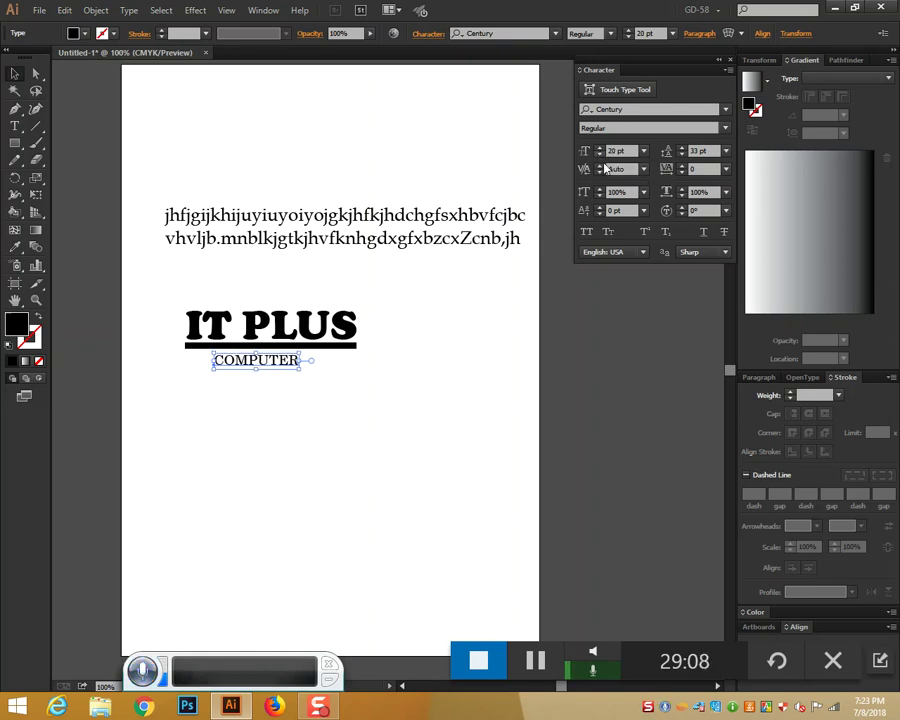
Step: Shift "COMPUTER" to start near the bar's left end and set its tracking to 400
left_click_drag(269, 367, 212, 363)
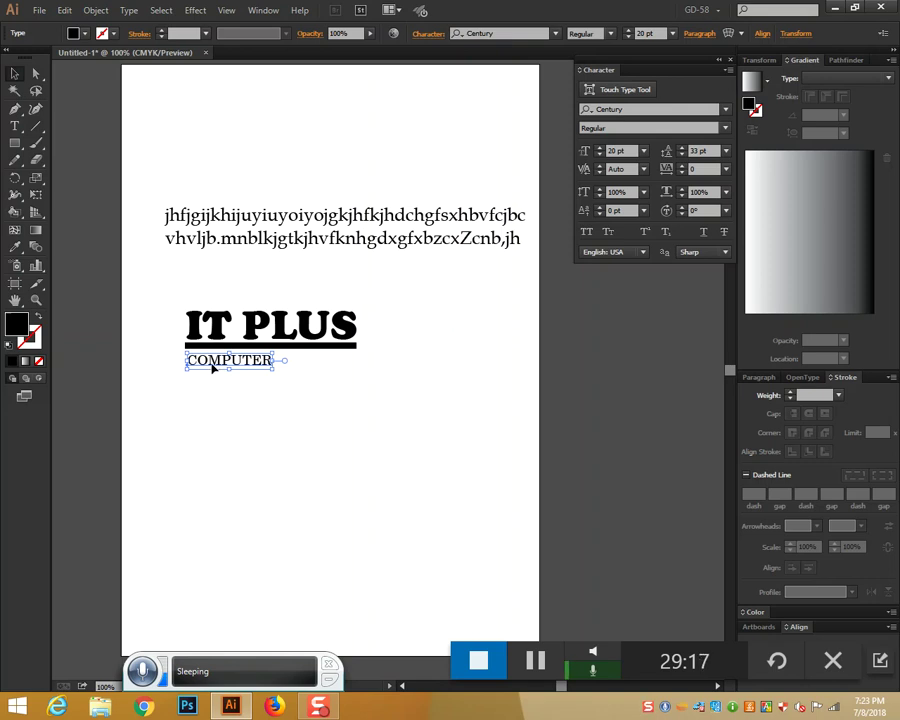
left_click(679, 168)
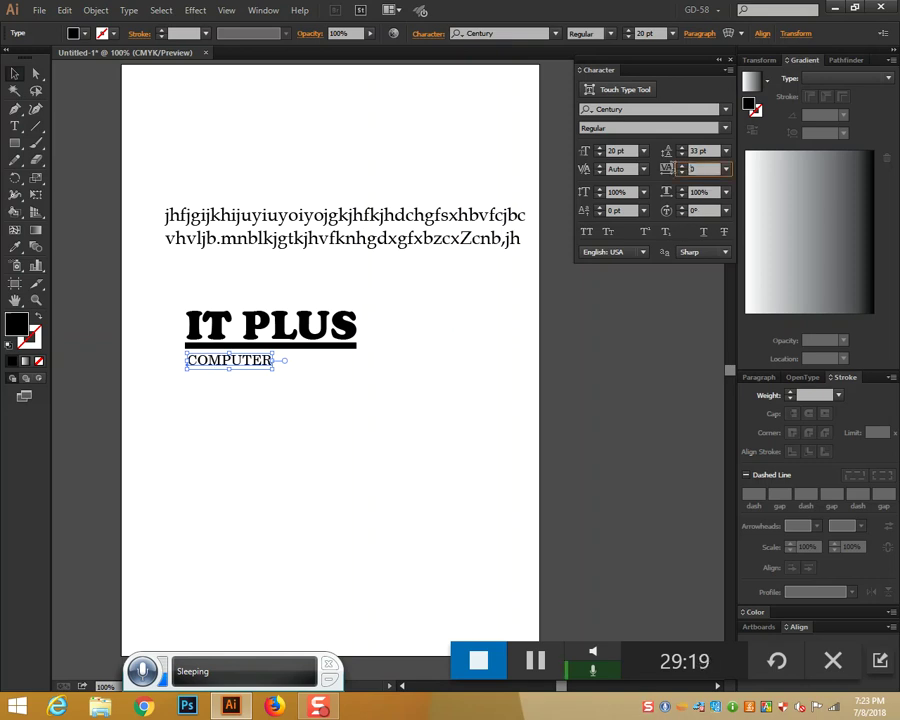
left_click(672, 169)
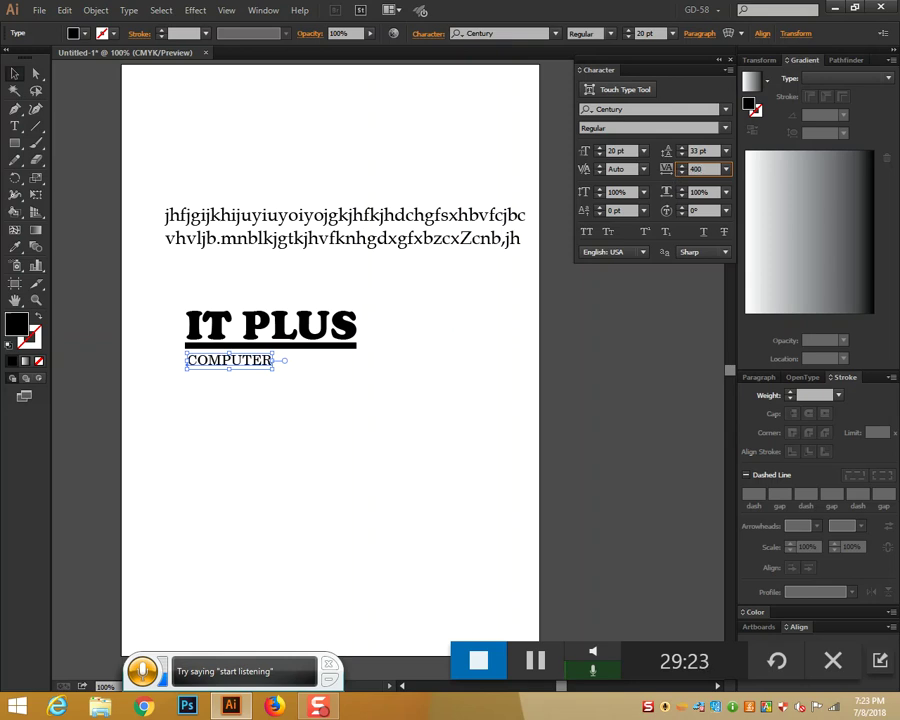
left_click(520, 371)
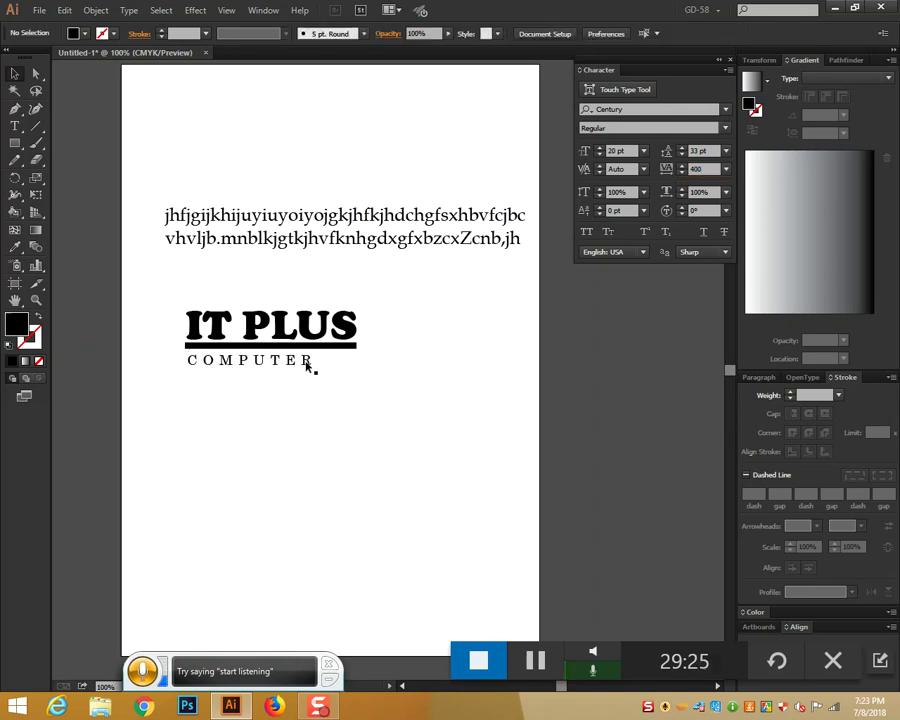
Step: Increase the tracking of the "COMPUTER" text to 600
left_click(666, 169)
type("600")
left_click(438, 366)
left_click(296, 370)
left_click_drag(704, 167, 674, 169)
type("6")
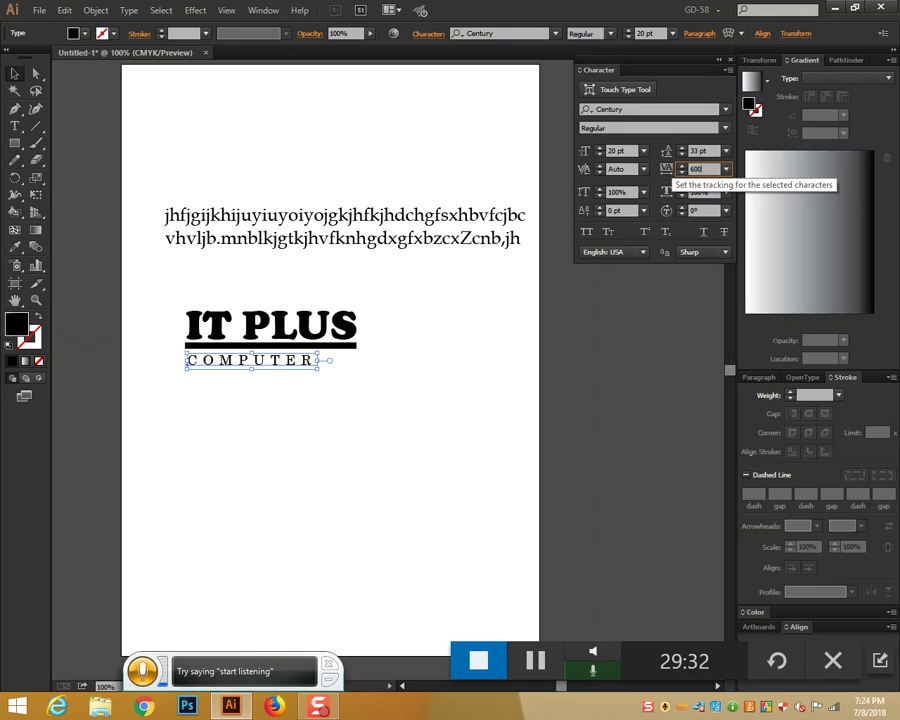
left_click(470, 456)
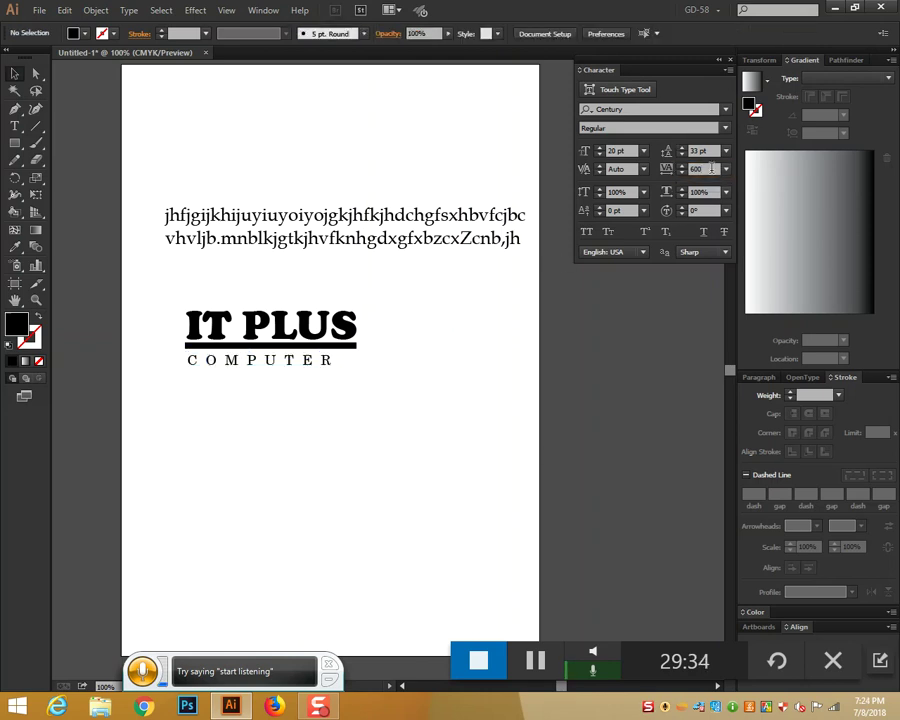
Step: Widen the letter spacing of "COMPUTER" by setting its tracking to 700
left_click(302, 363)
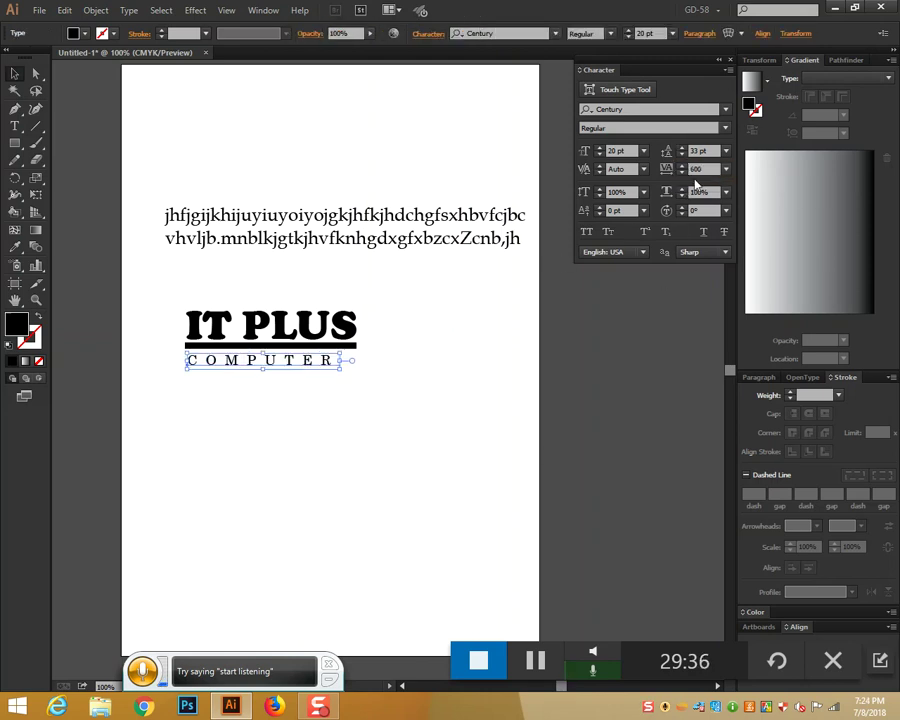
left_click_drag(705, 169, 680, 170)
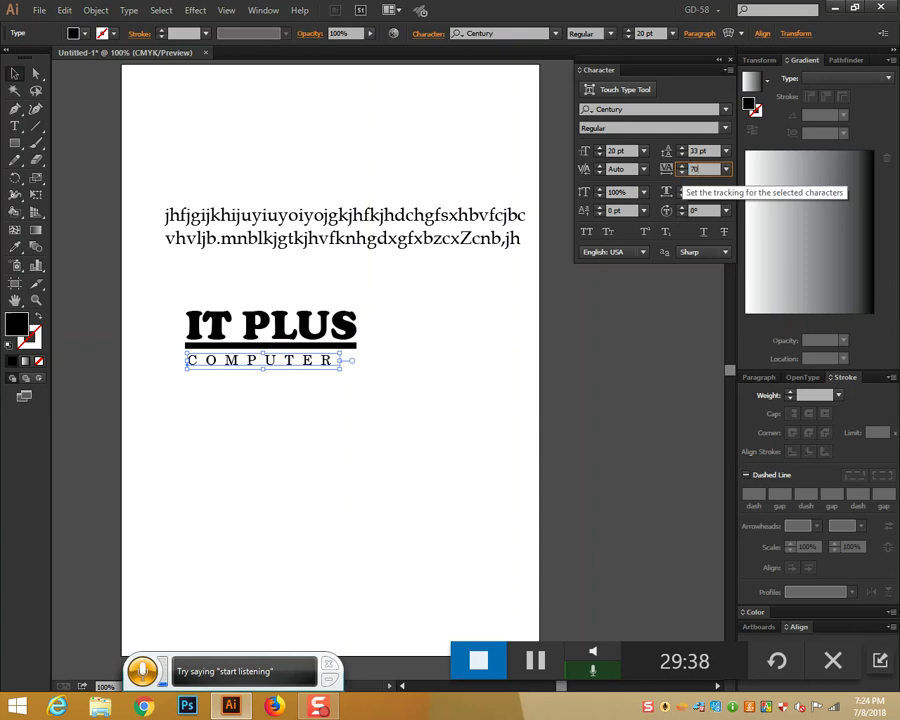
left_click(466, 387)
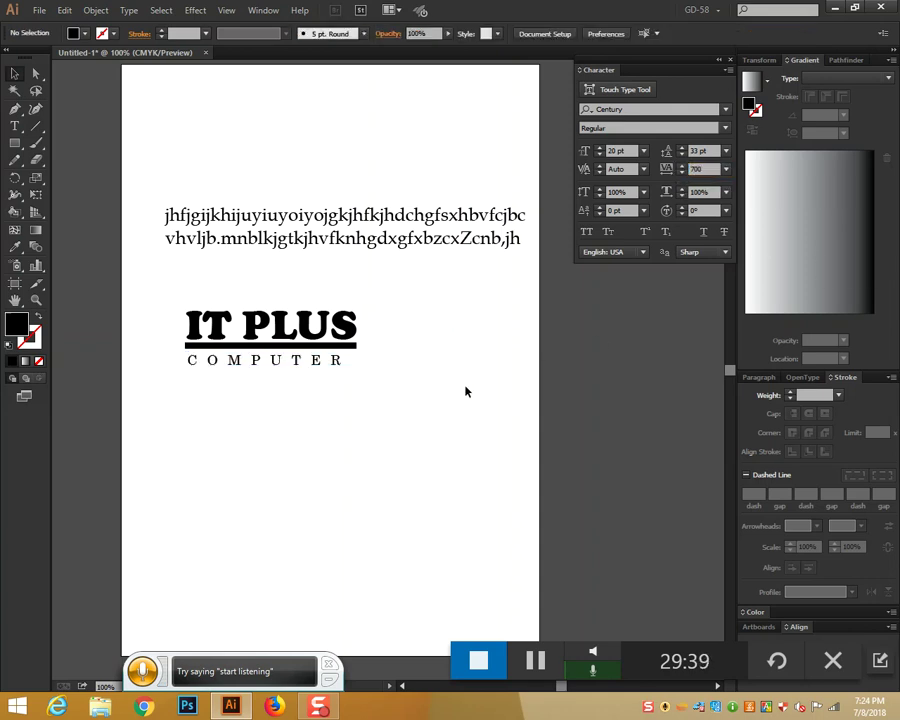
Step: Raise the "COMPUTER" text's tracking to 800
left_click(336, 362)
left_click_drag(707, 169, 680, 170)
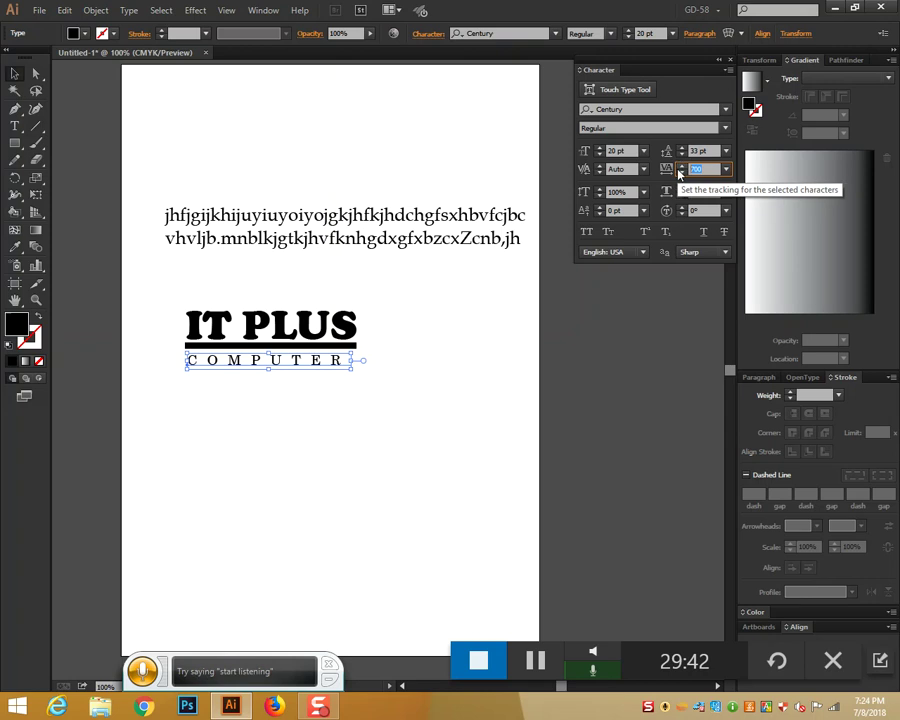
type("800")
left_click(410, 381)
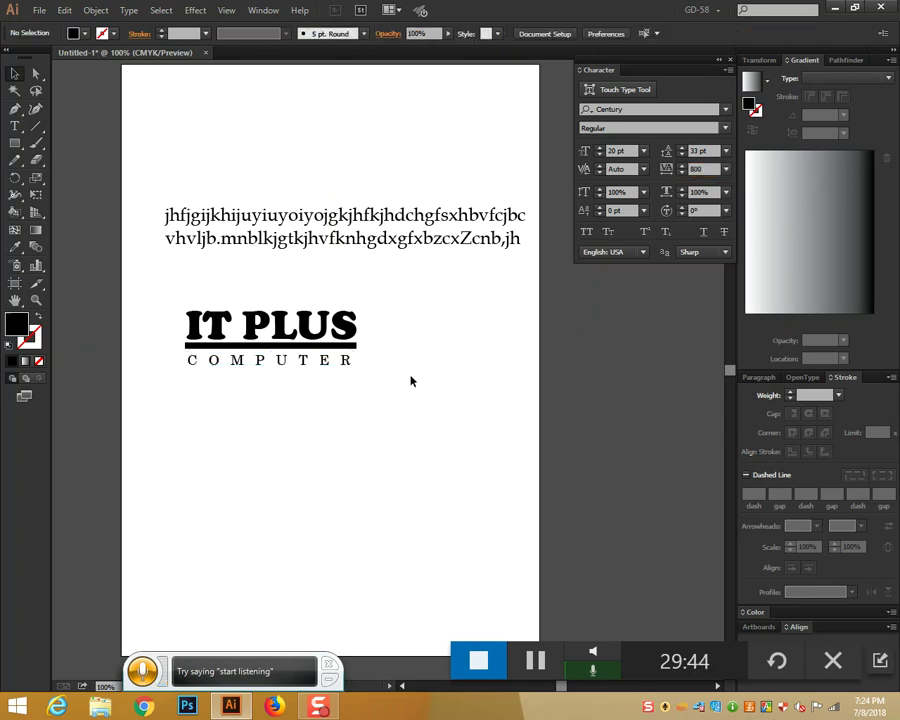
Step: Fine-tune the "COMPUTER" tracking to 861 and nudge the text closer under the bar, flush with its left edge
left_click(344, 361)
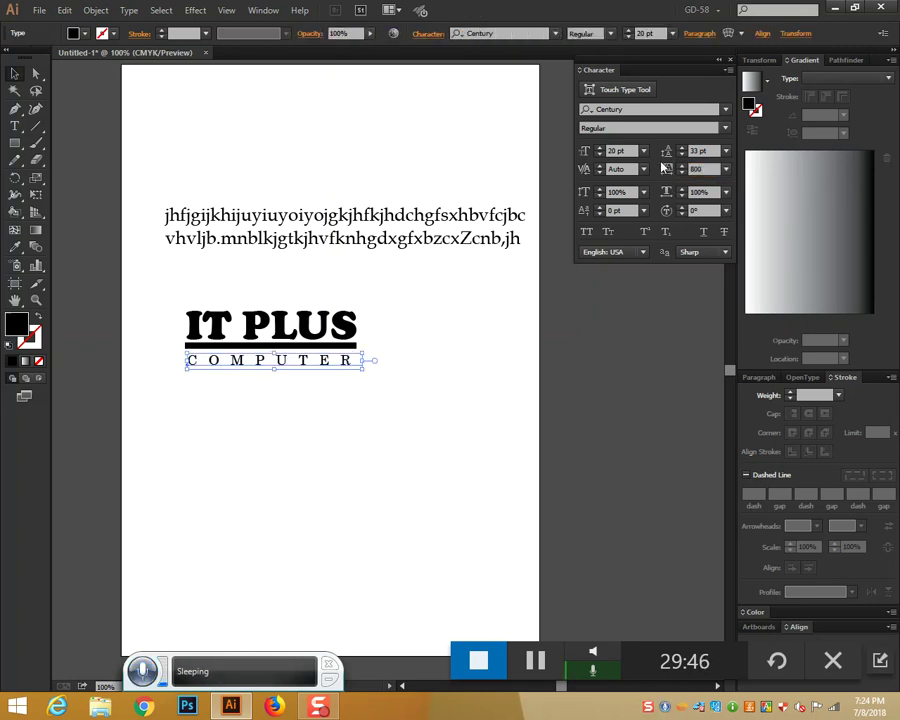
left_click(681, 167)
left_click(681, 170)
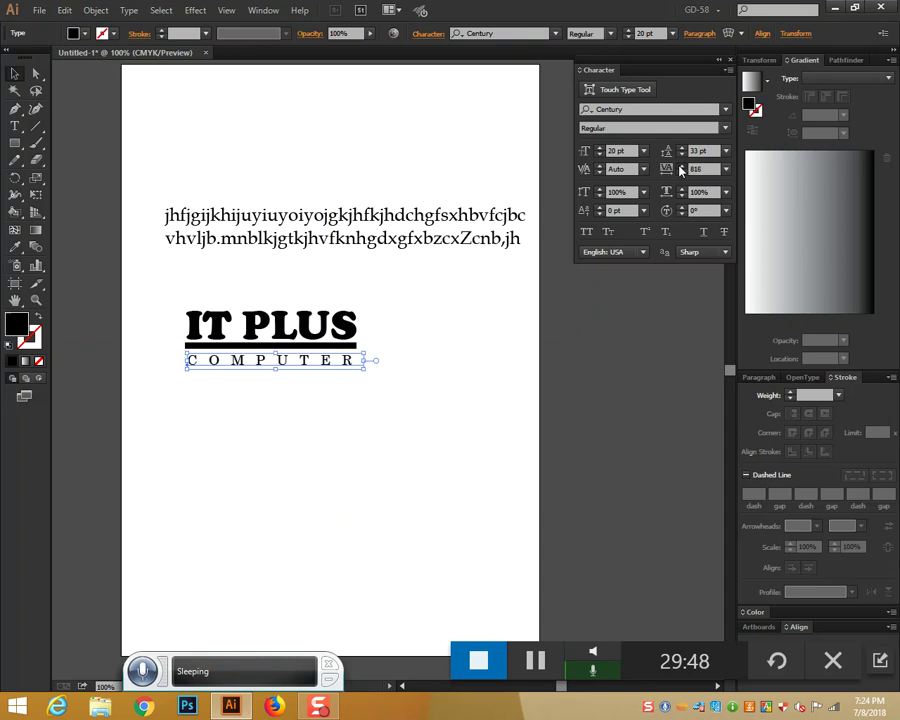
left_click(681, 170)
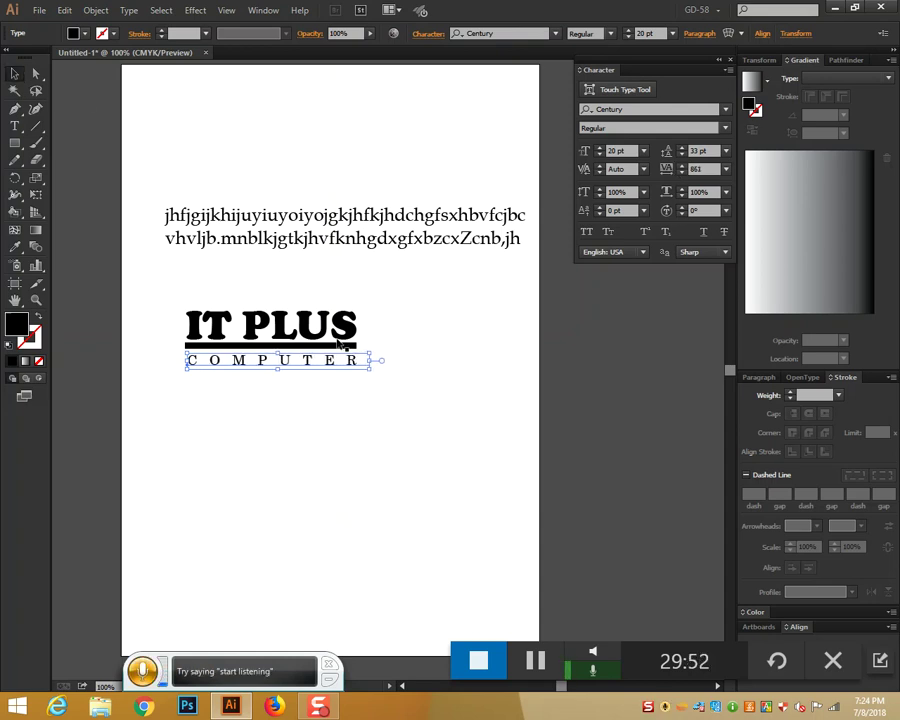
left_click(367, 447)
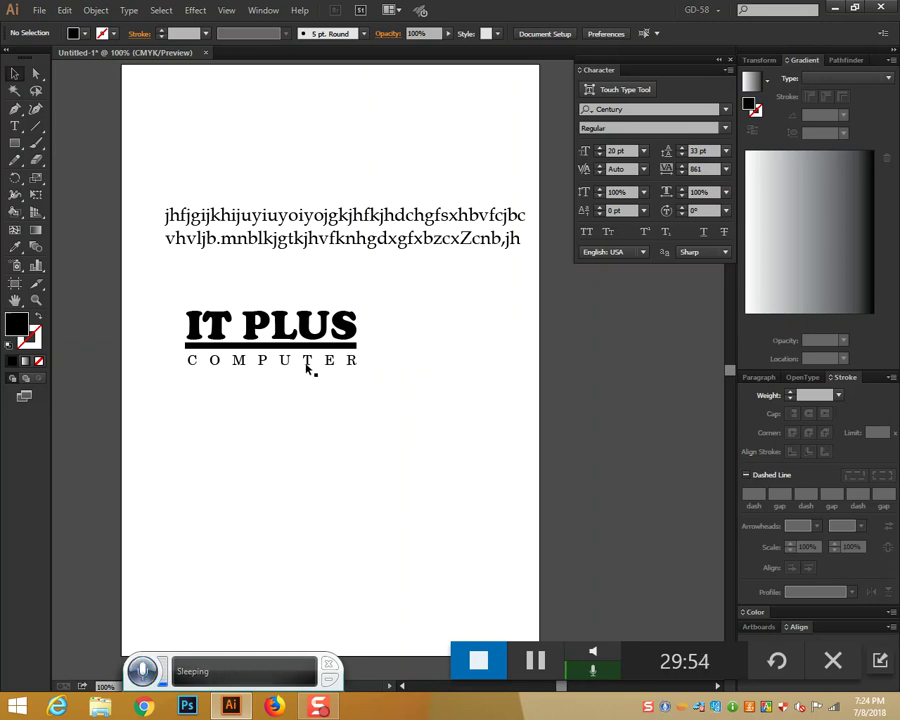
left_click_drag(306, 366, 303, 363)
left_click(378, 426)
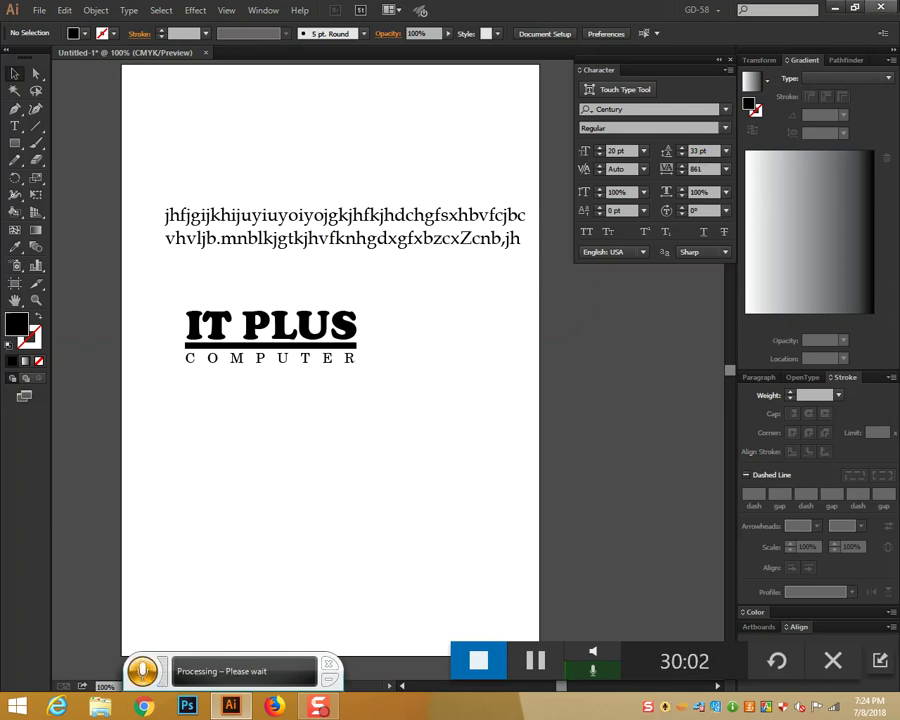
Step: Set the kerning between "jhfjgij" and "khij" in the first line of the sample text to 500
left_click(253, 221)
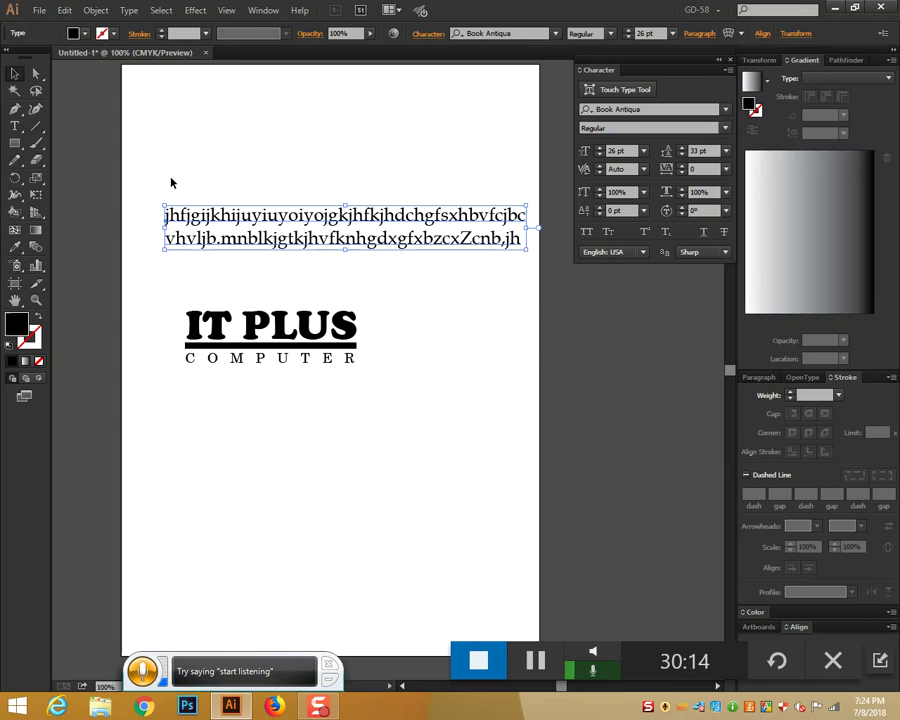
left_click(15, 126)
left_click(210, 215)
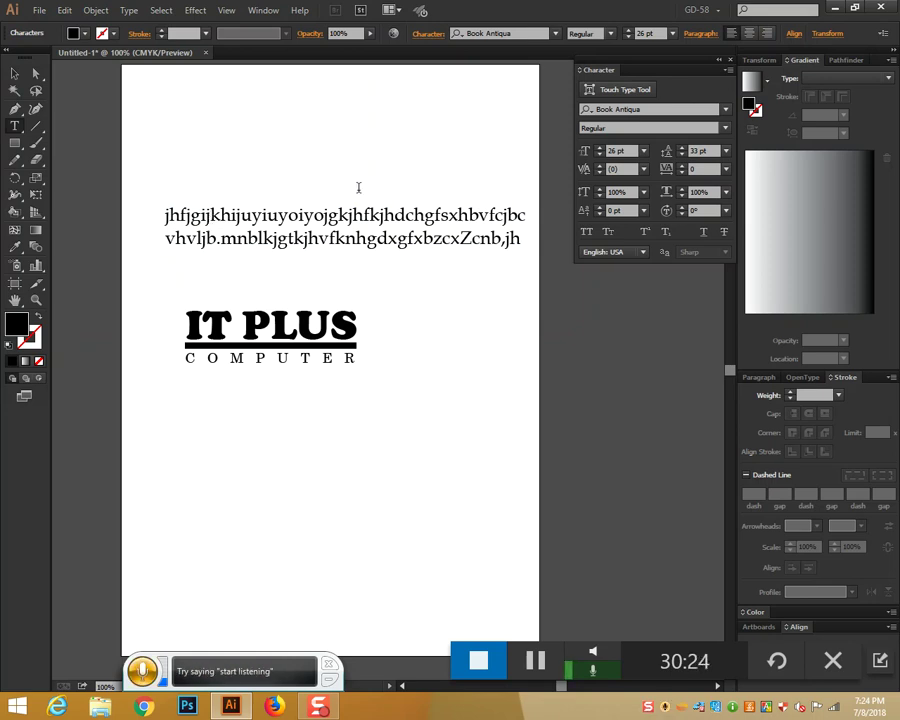
left_click(602, 168)
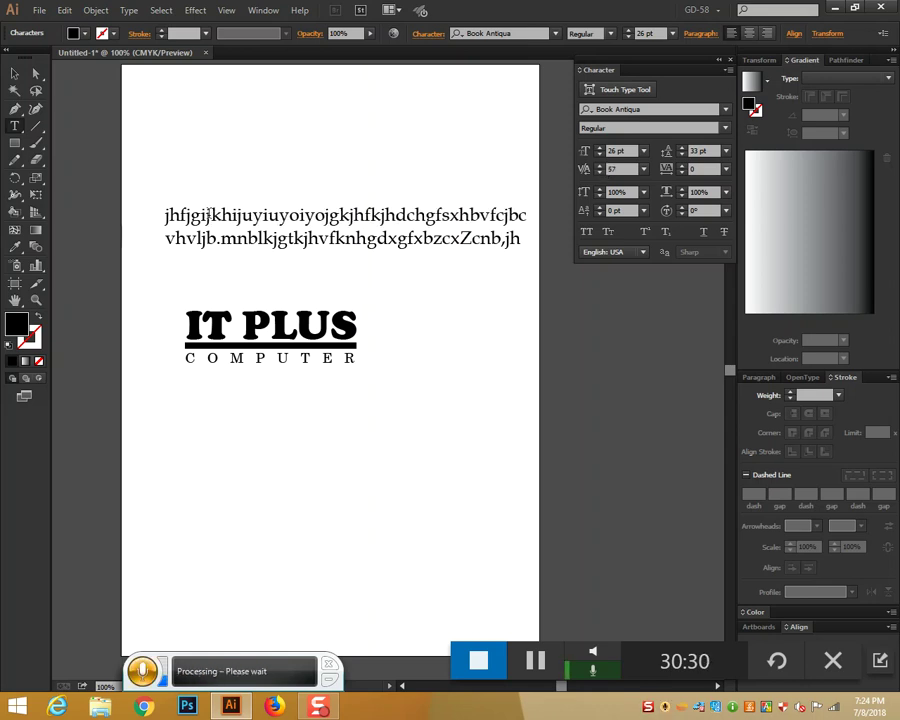
left_click_drag(621, 169, 578, 171)
type("5")
left_click(309, 215)
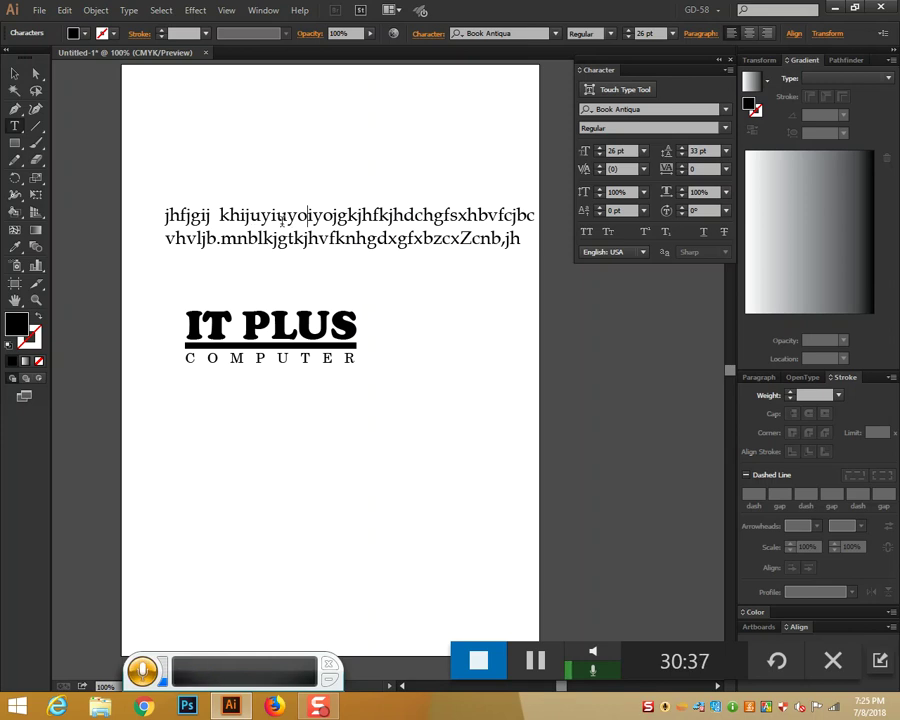
Step: Remove the kerned gap together with the letters "ij" after "jhfjg" in the sample text
key("ctrl+z")
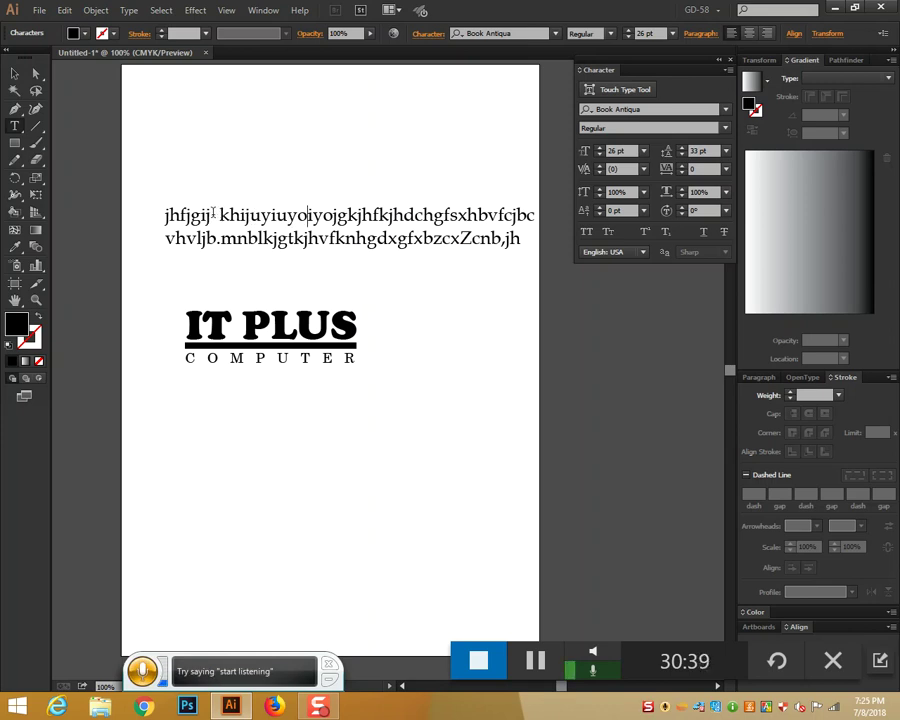
key("ctrl+shift+z")
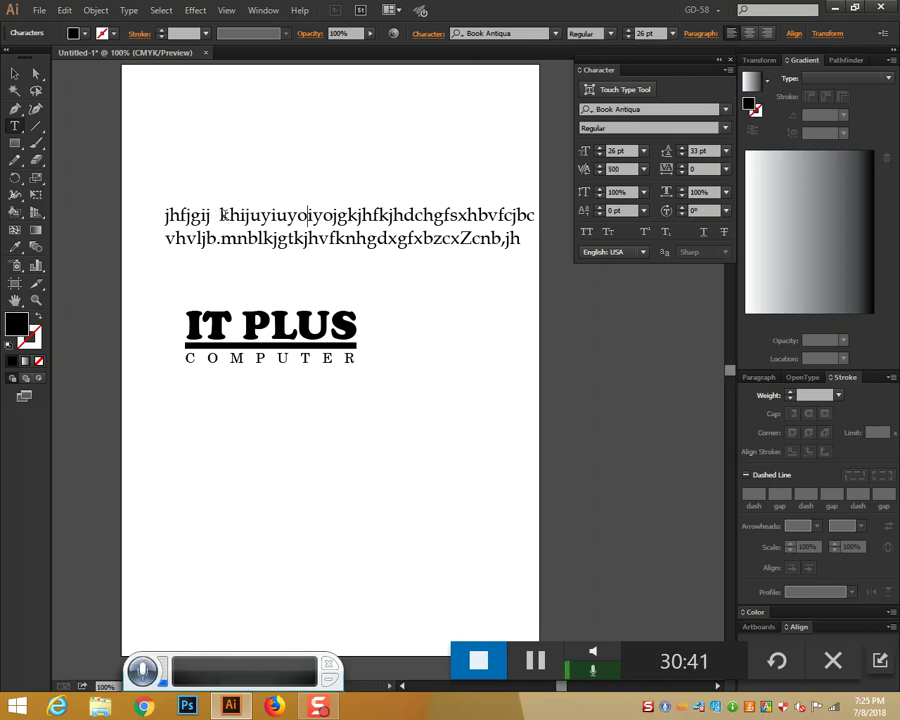
key("ctrl+z")
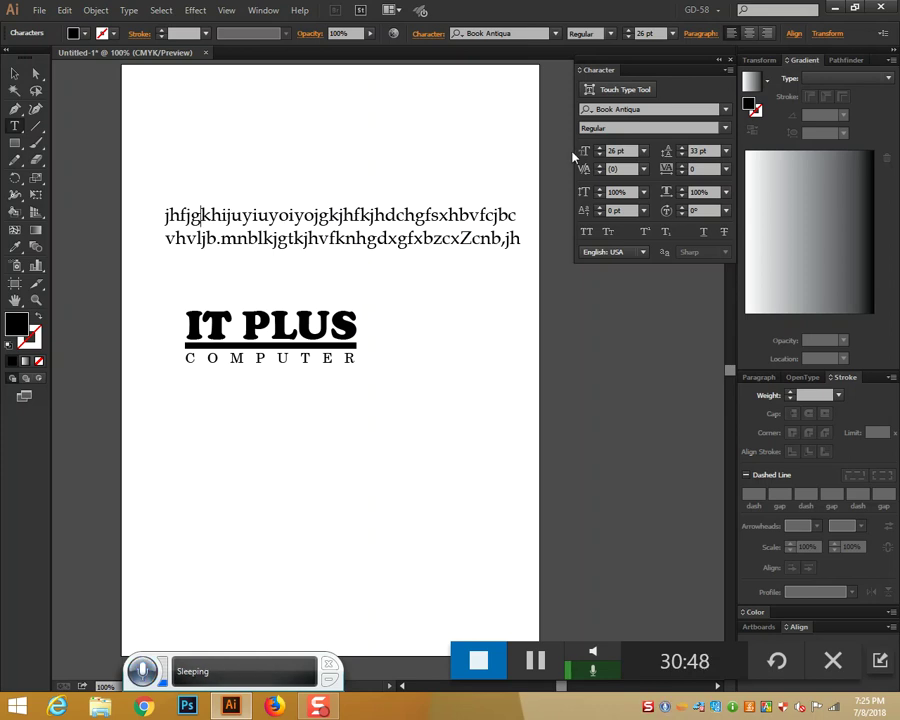
Step: Insert a space after the first "j" and another after "hf" in the sample text's first line
left_click(15, 73)
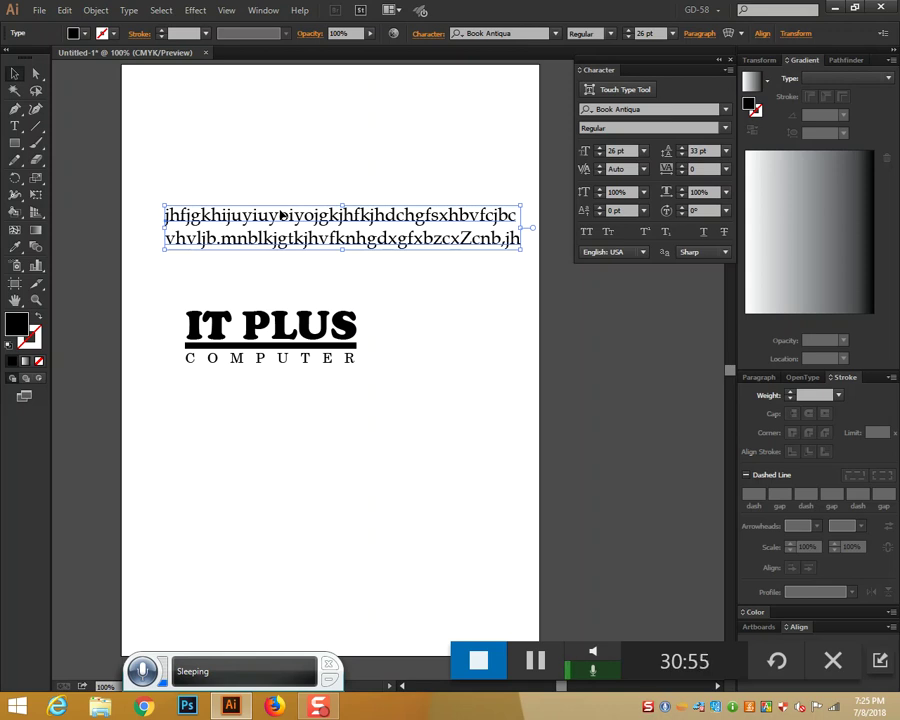
left_click(15, 126)
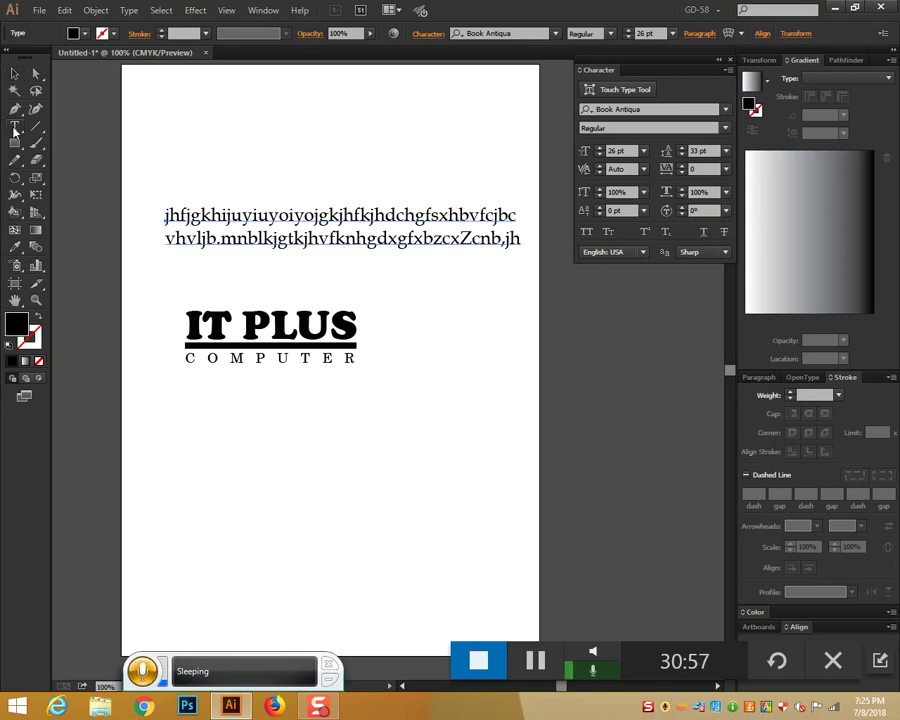
left_click(169, 218)
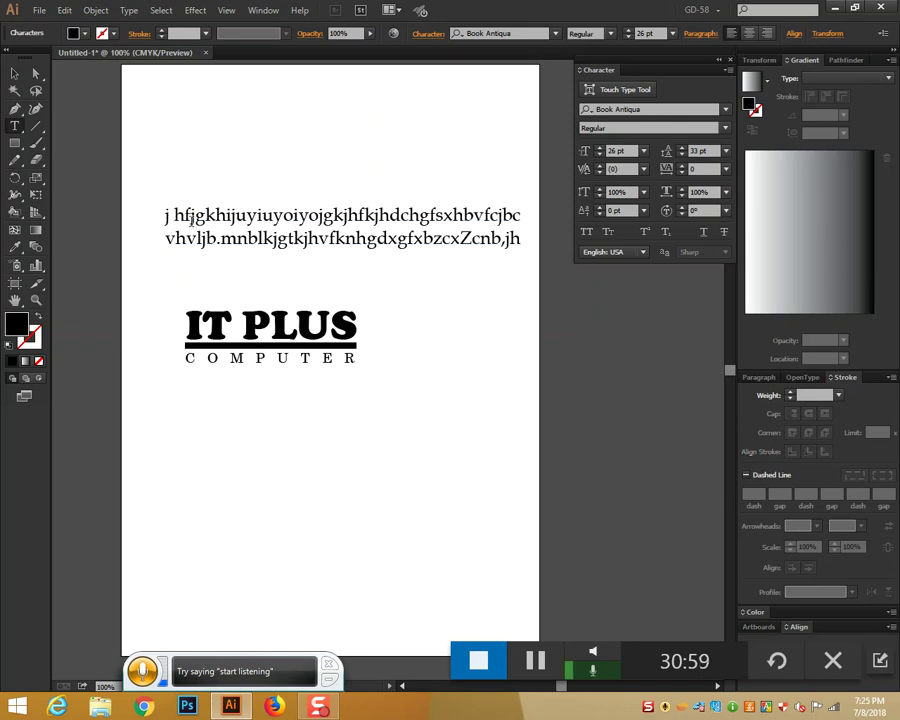
left_click(190, 218)
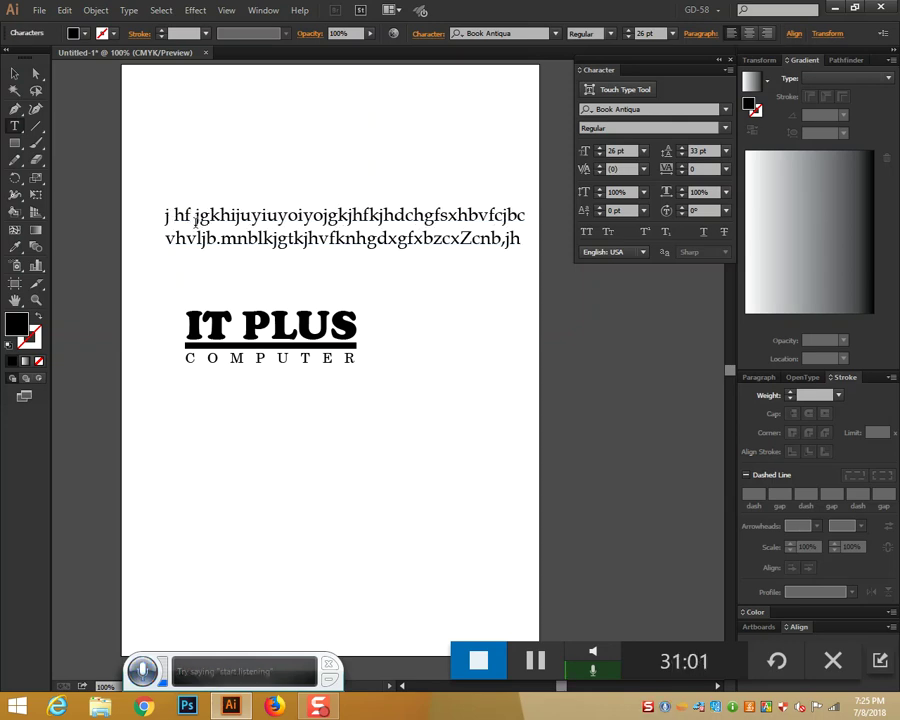
Step: Undo the spaces inserted in the sample text and leave text editing
key("Escape")
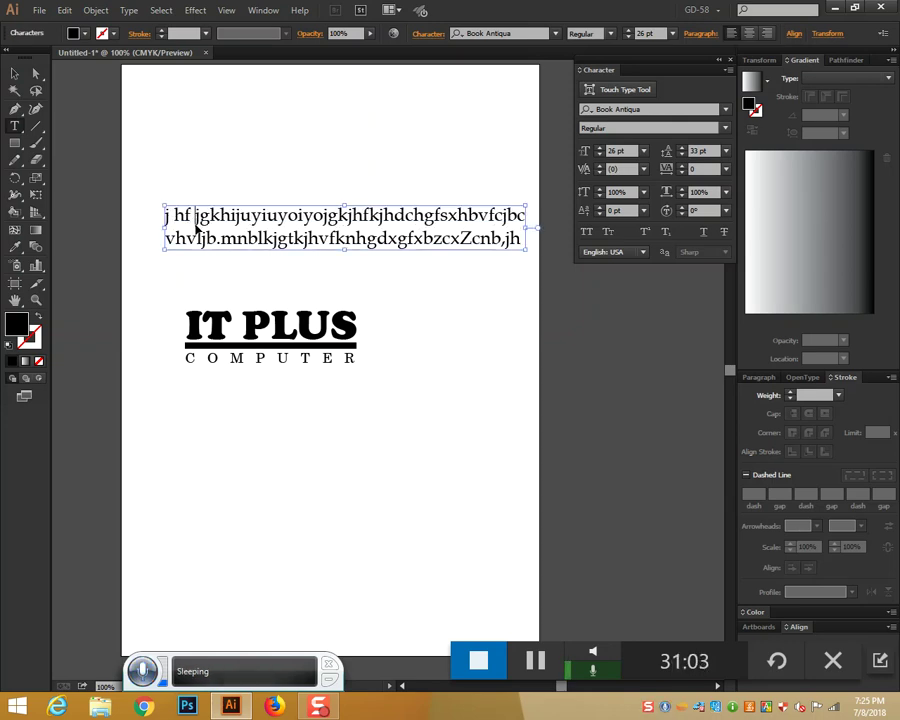
key("ctrl+z")
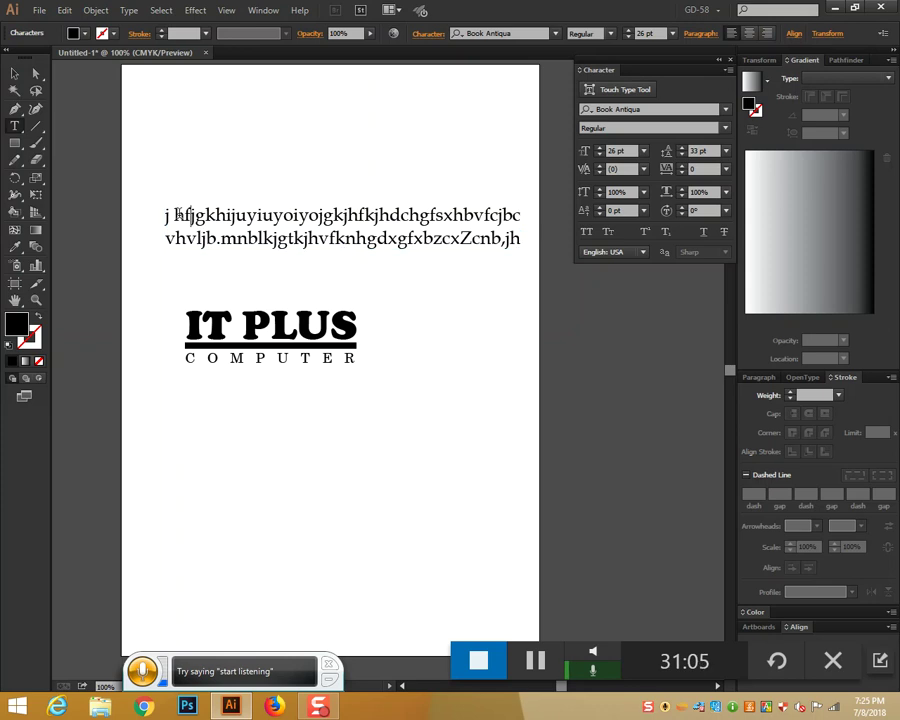
key("ctrl")
key("ctrl+z")
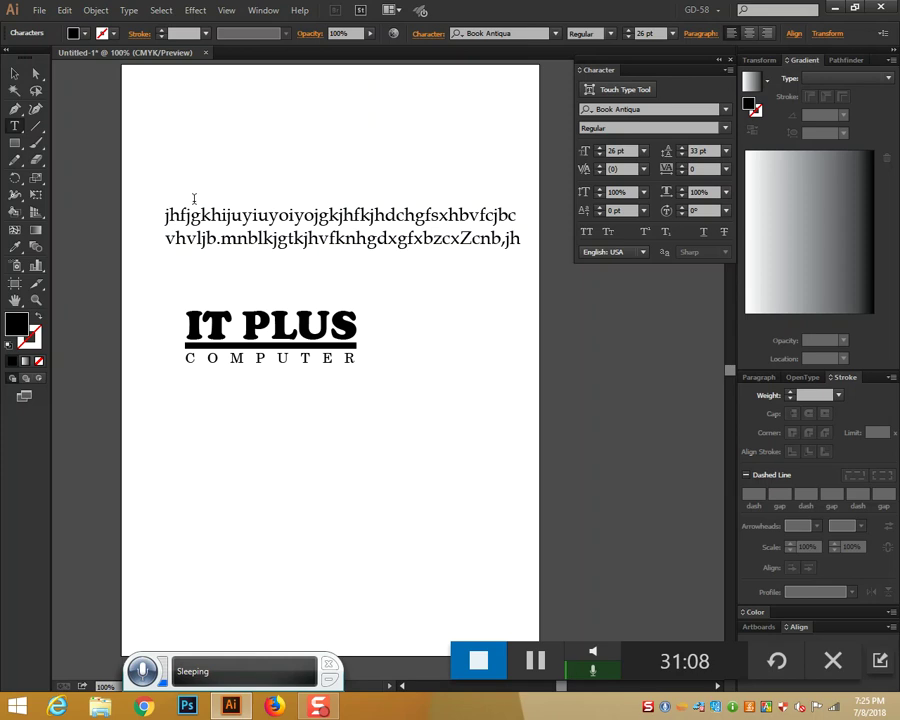
left_click(15, 74)
Step: Examine the Character settings of the word "COMPUTER", especially its tracking, and leave it deselected
left_click(308, 363)
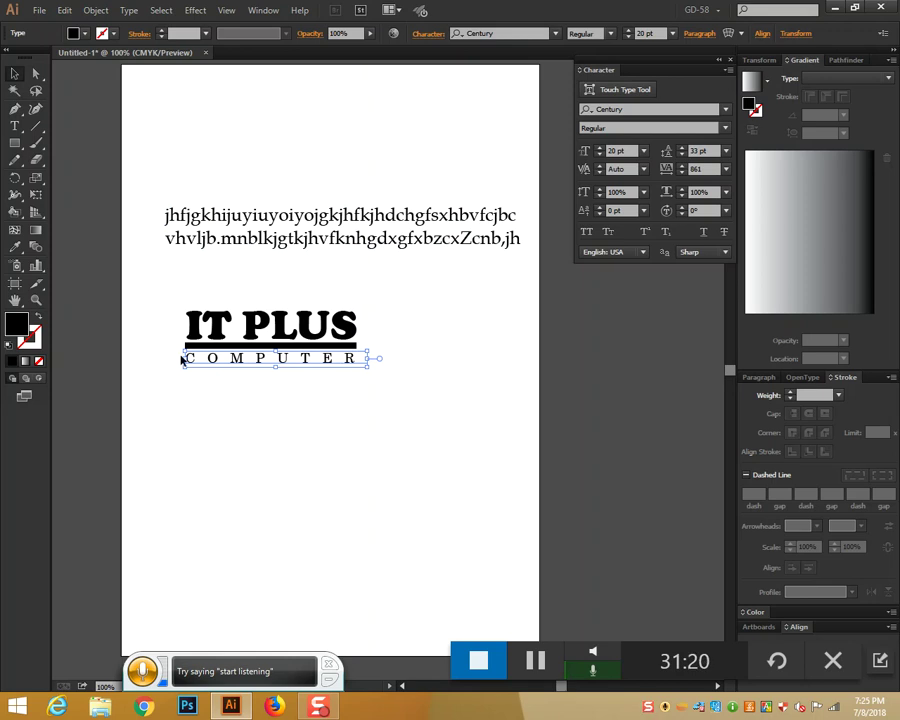
left_click(377, 375)
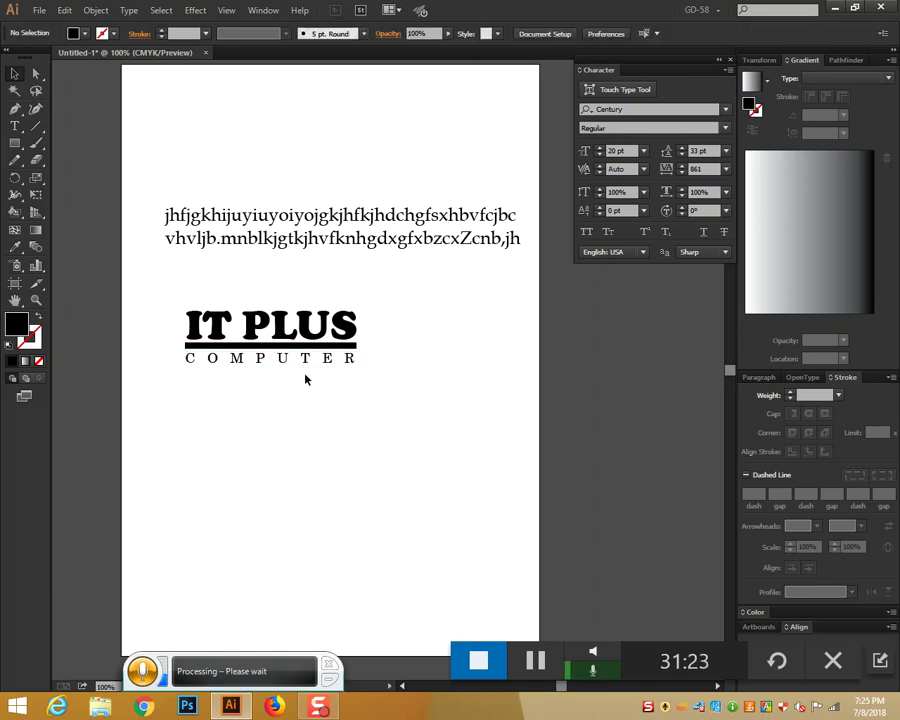
left_click(344, 359)
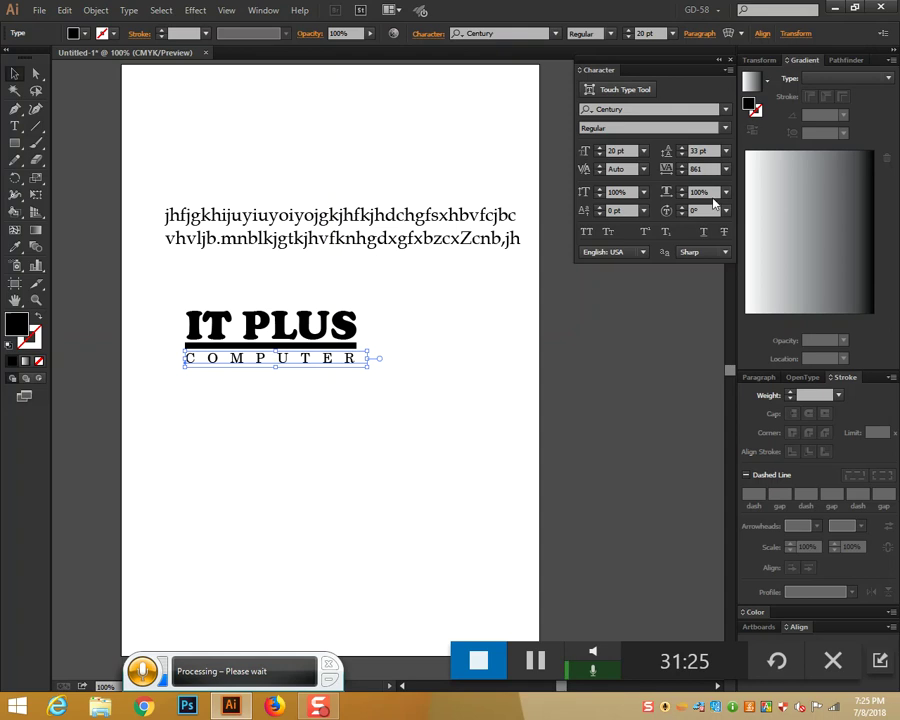
left_click(468, 388)
left_click(336, 368)
left_click(437, 428)
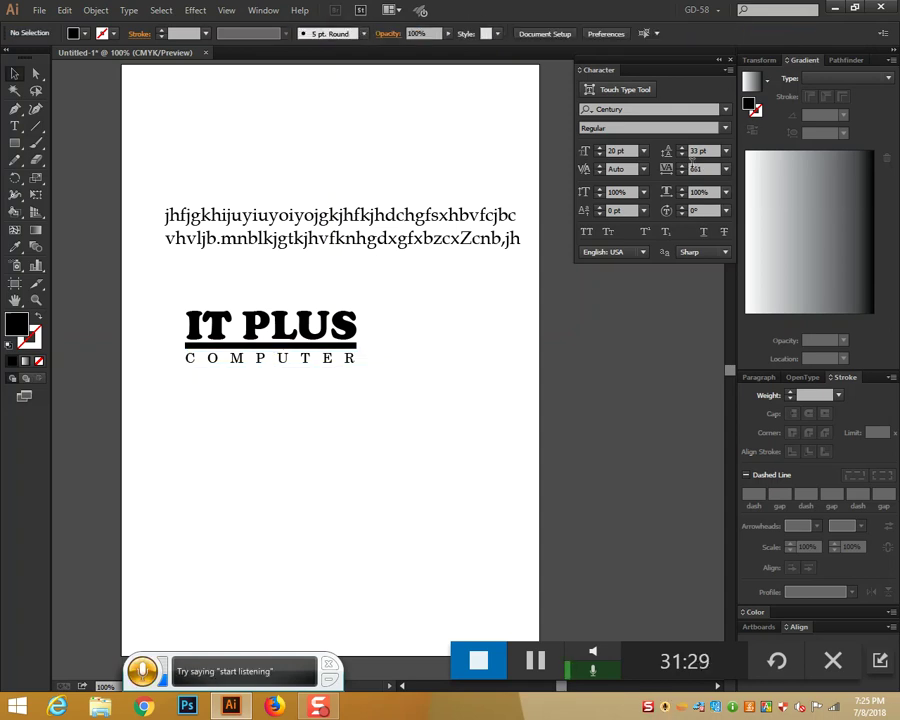
Step: With nothing selected, try tracking 0, set it to 200, and add the text "gfhgfdjhgfdj" below the wordmark
left_click(726, 169)
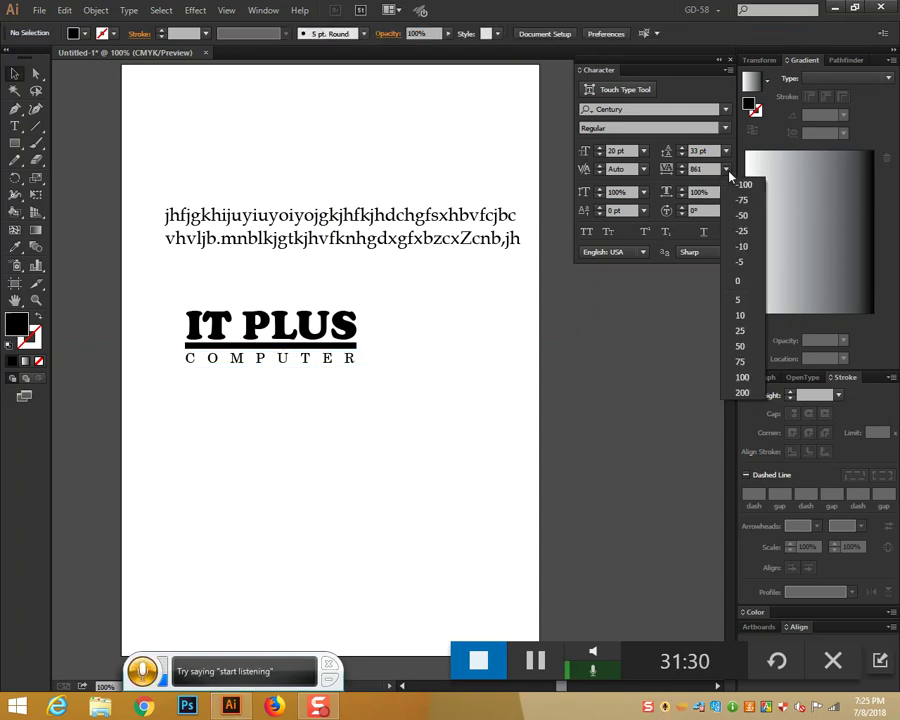
left_click(742, 282)
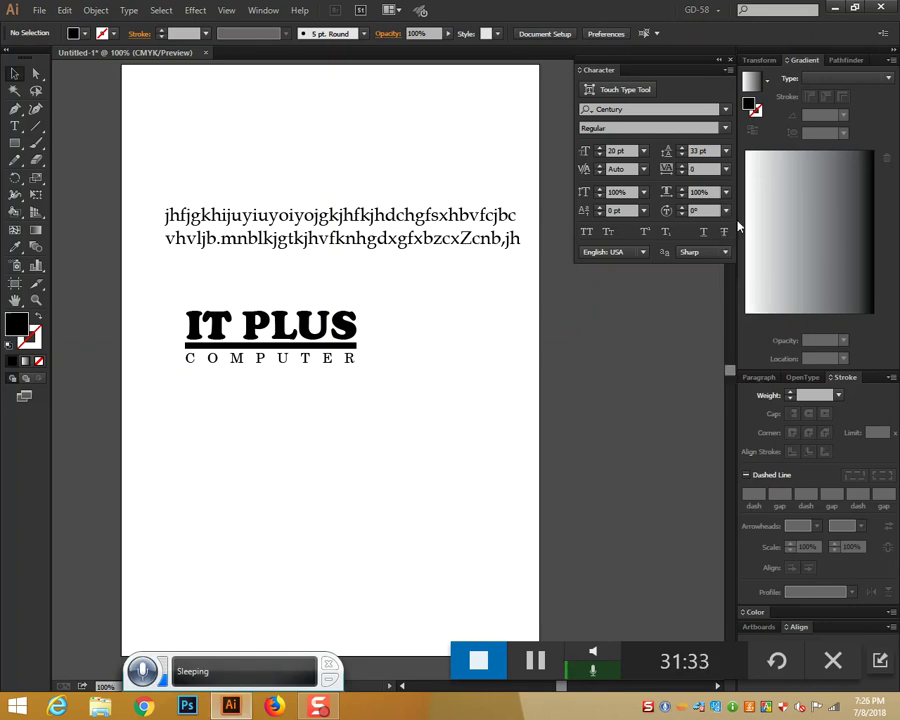
left_click(726, 169)
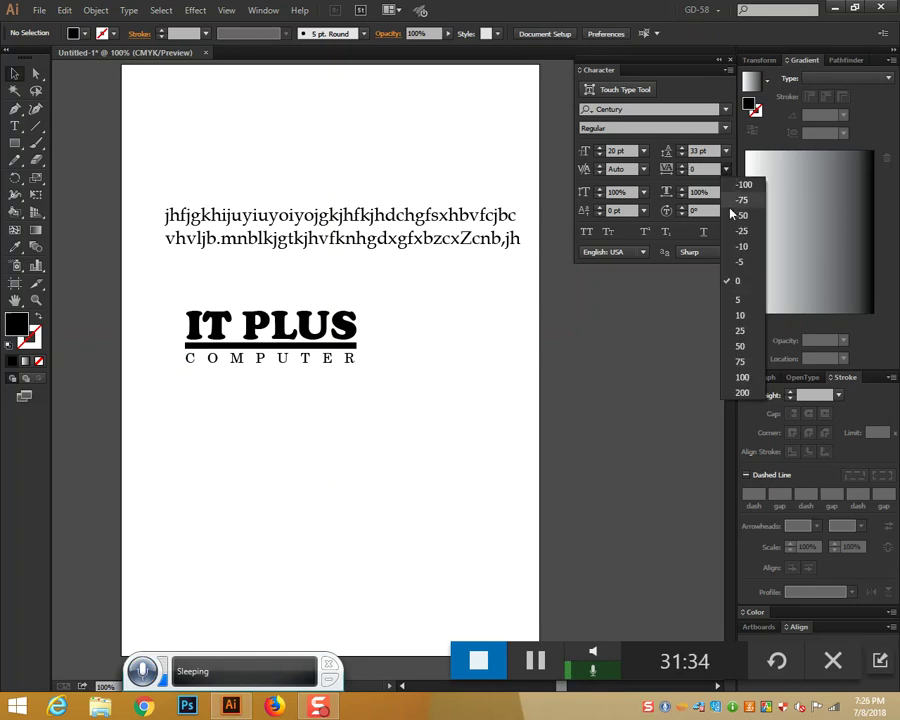
left_click(738, 392)
left_click(15, 125)
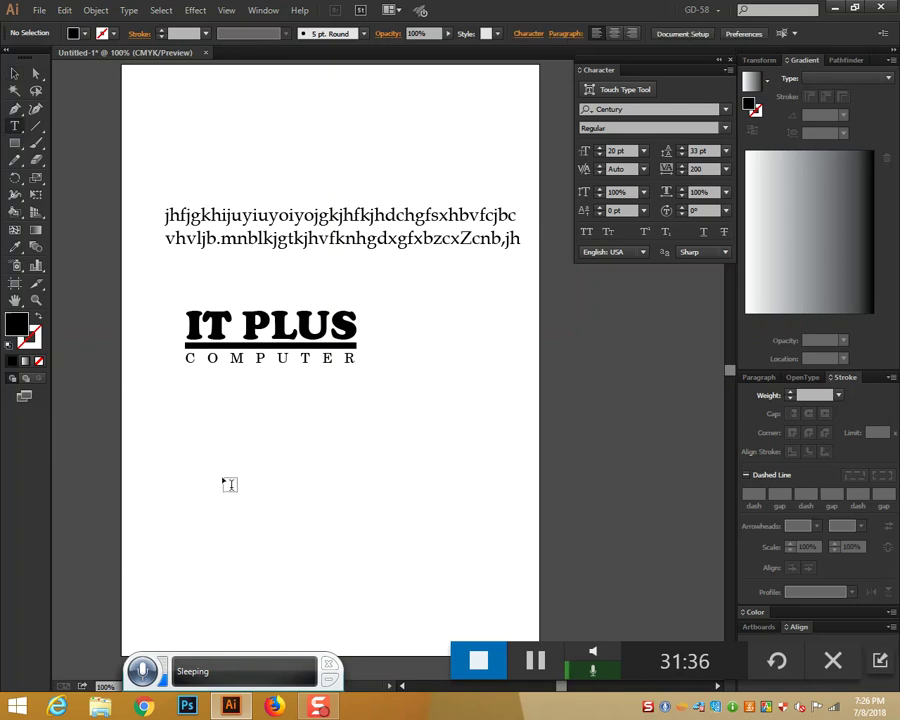
type("gfhgfdjhgfdj")
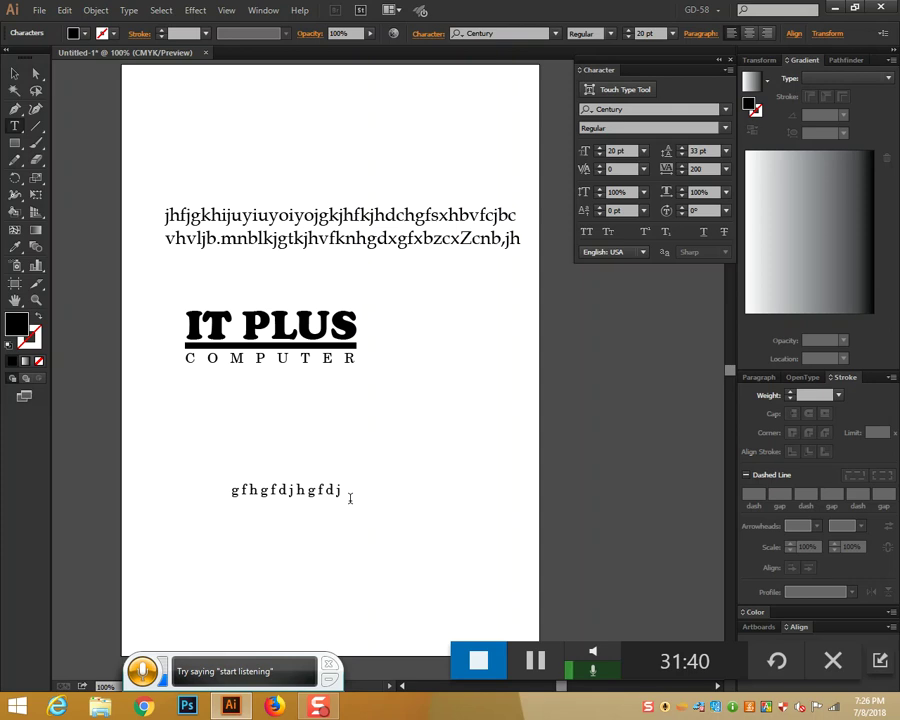
Step: Delete the spaced-out "gfhgfdjhgfdj" text below the wordmark
left_click_drag(344, 491, 223, 496)
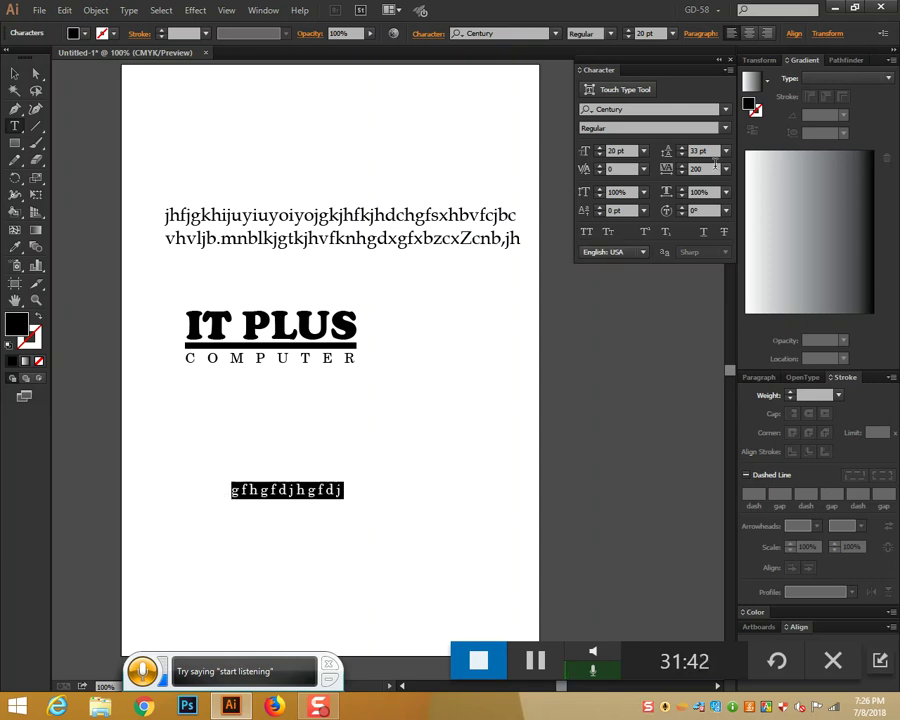
left_click(15, 73)
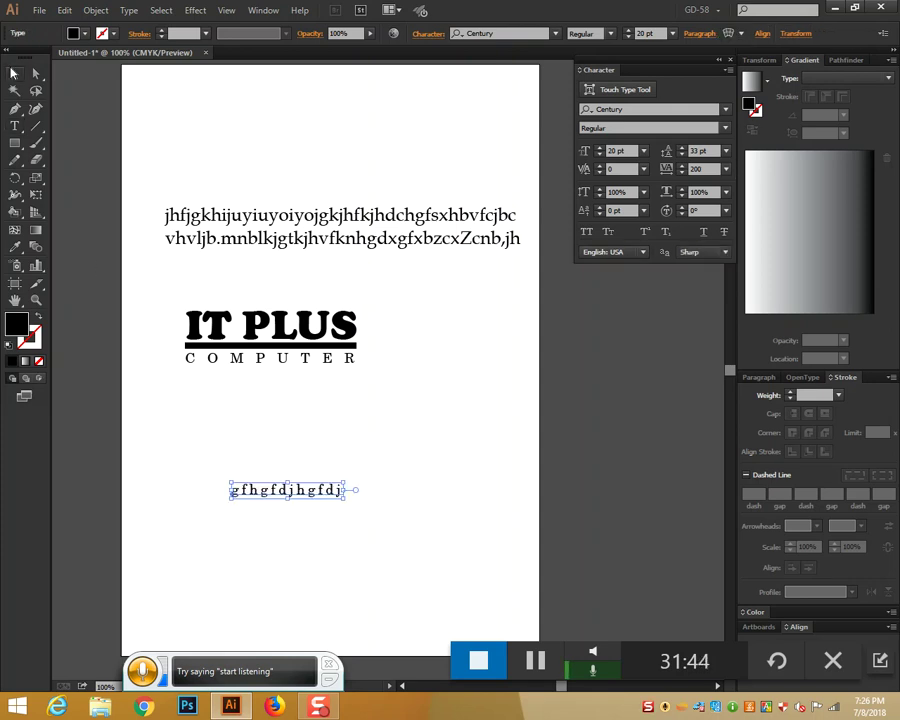
left_click(545, 160)
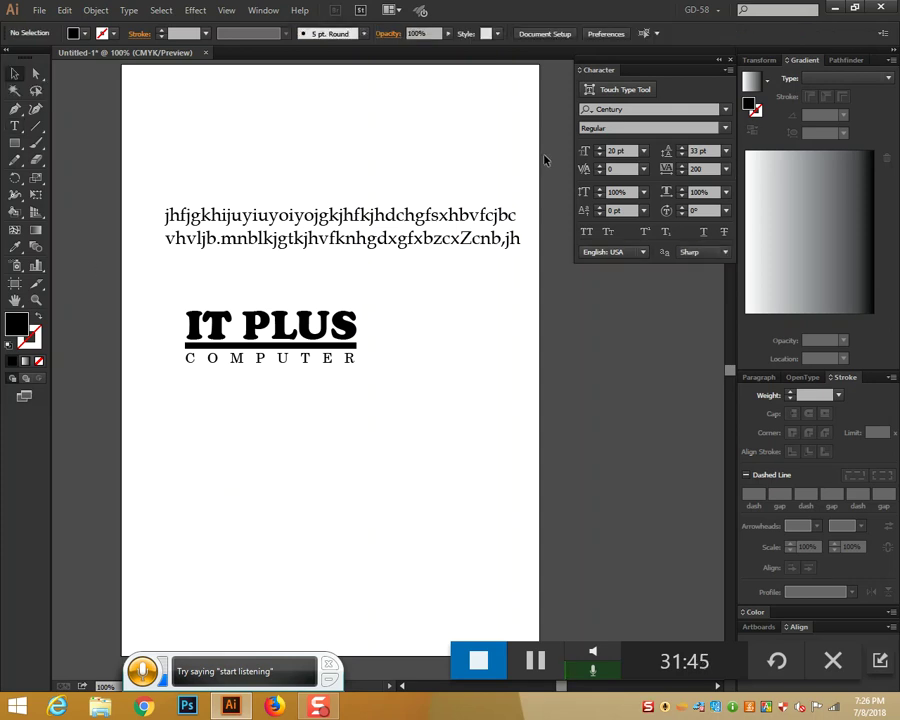
Step: With nothing selected, reset the default tracking to 0 and the leading to Auto
left_click(726, 169)
left_click(739, 281)
left_click(727, 151)
left_click(738, 187)
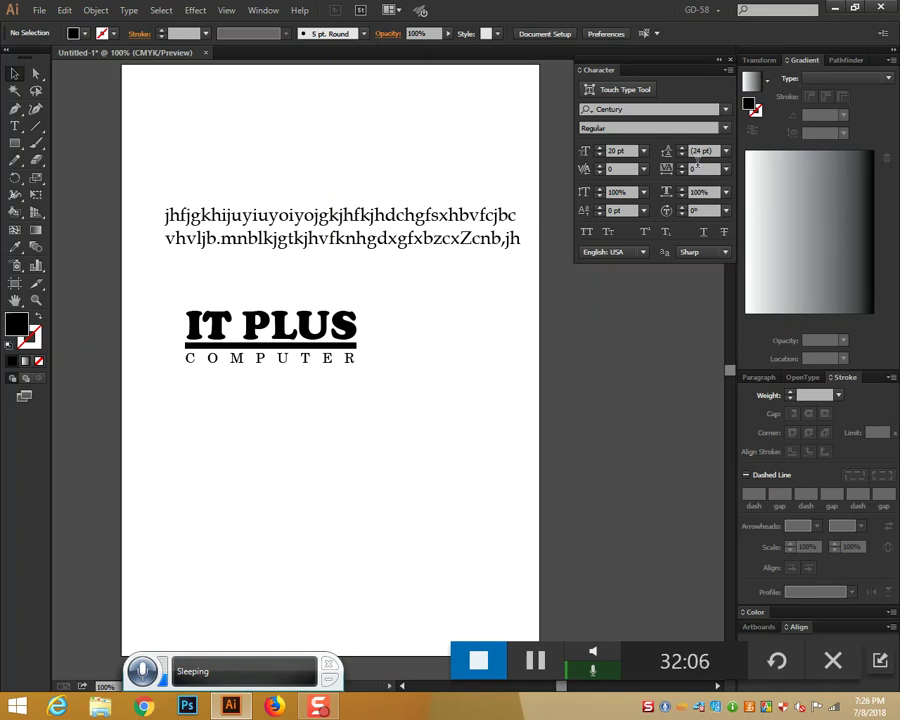
Step: Try a vertical scale of 136% on the two-line sample text and restore it to 100%
left_click(372, 241)
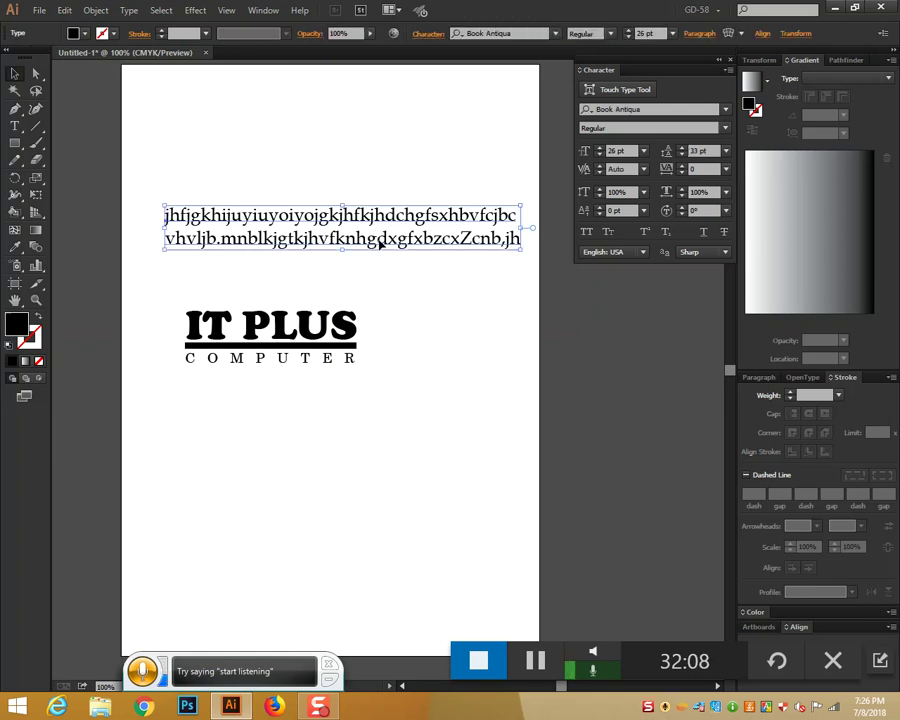
left_click(600, 190)
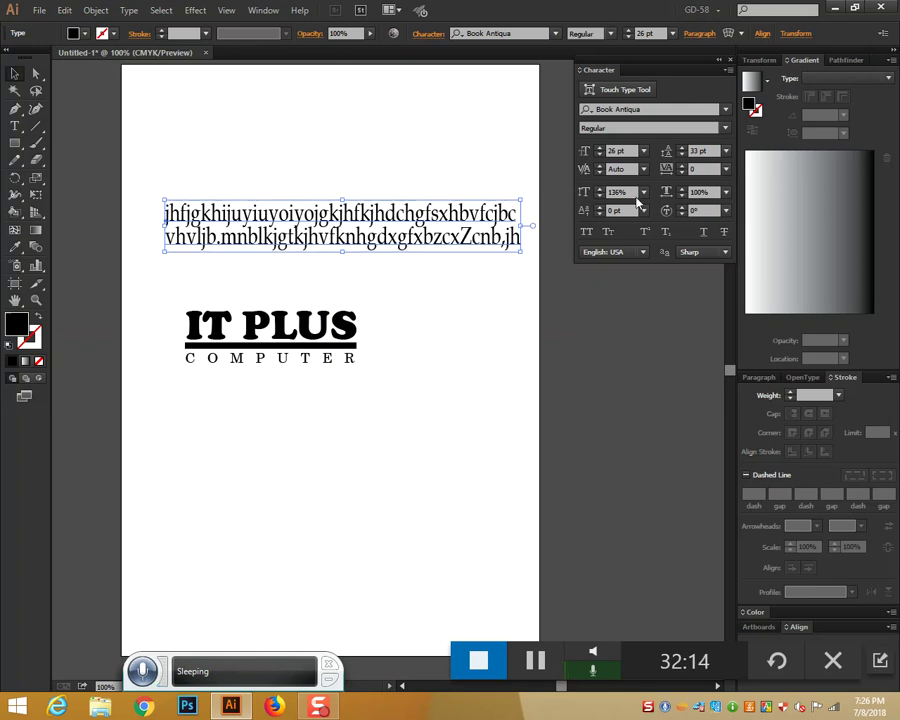
left_click(643, 191)
left_click(660, 269)
Step: Try a horizontal scale of 133% on the two-line sample text and restore it to 100%
left_click(681, 190)
left_click_drag(681, 192, 681, 192)
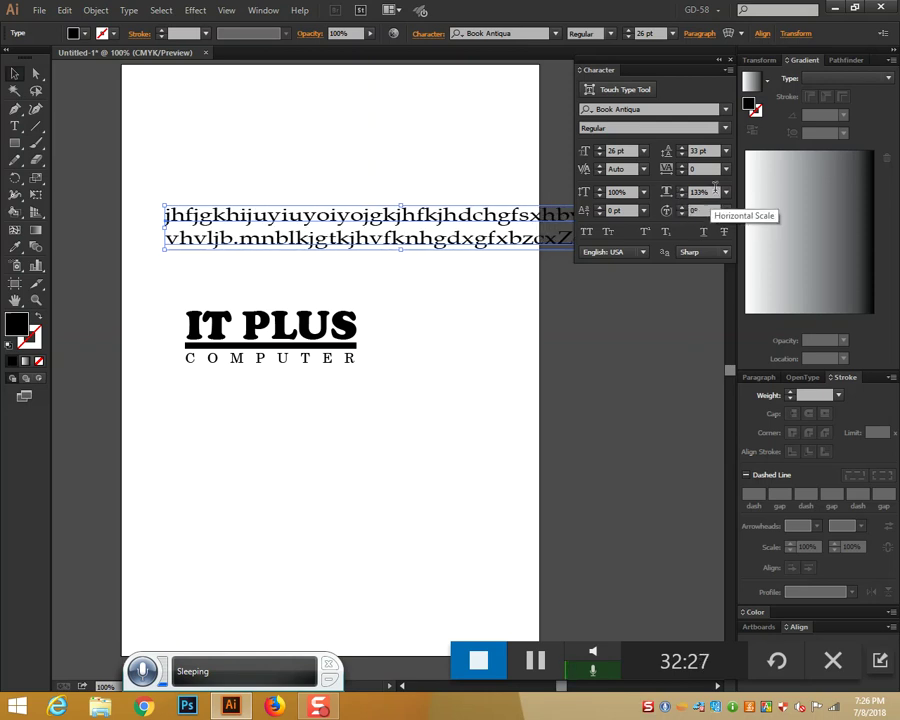
left_click(724, 191)
left_click(731, 279)
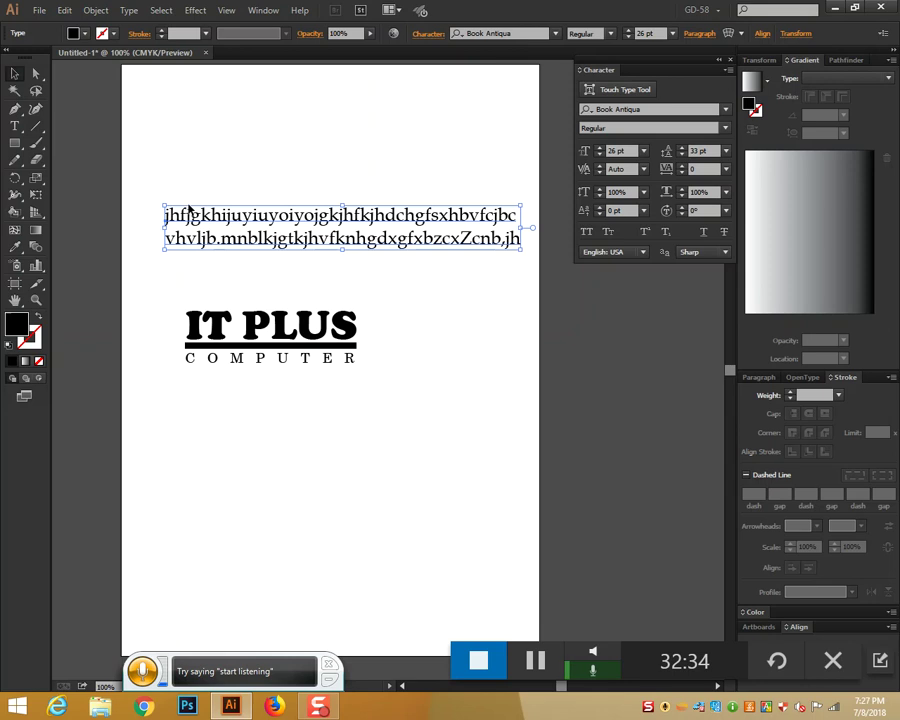
Step: Clear the artboard by deleting the sample text and the whole "IT PLUS COMPUTER" wordmark with its underline
key("Delete")
left_click_drag(136, 251, 364, 419)
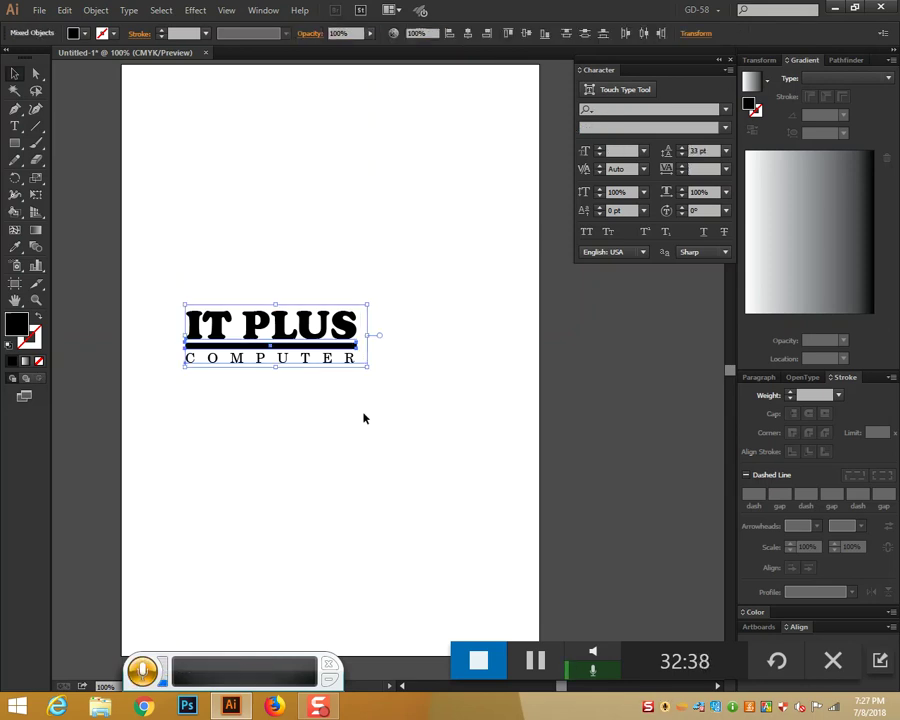
key("Delete")
scroll(364, 419, "up", 3)
scroll(364, 419, "down", 2)
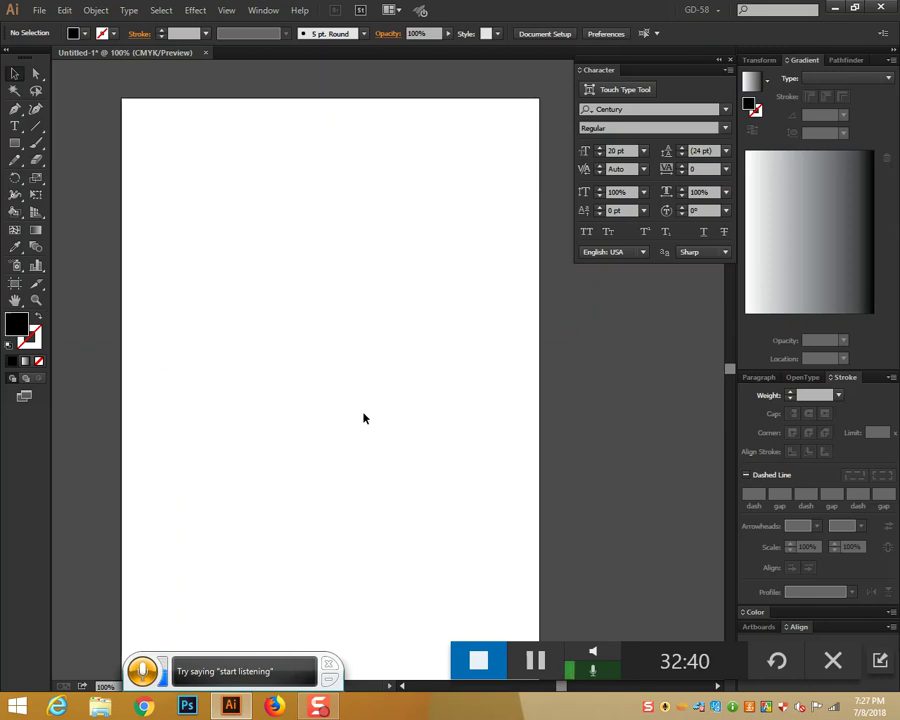
key("ctrl+minus")
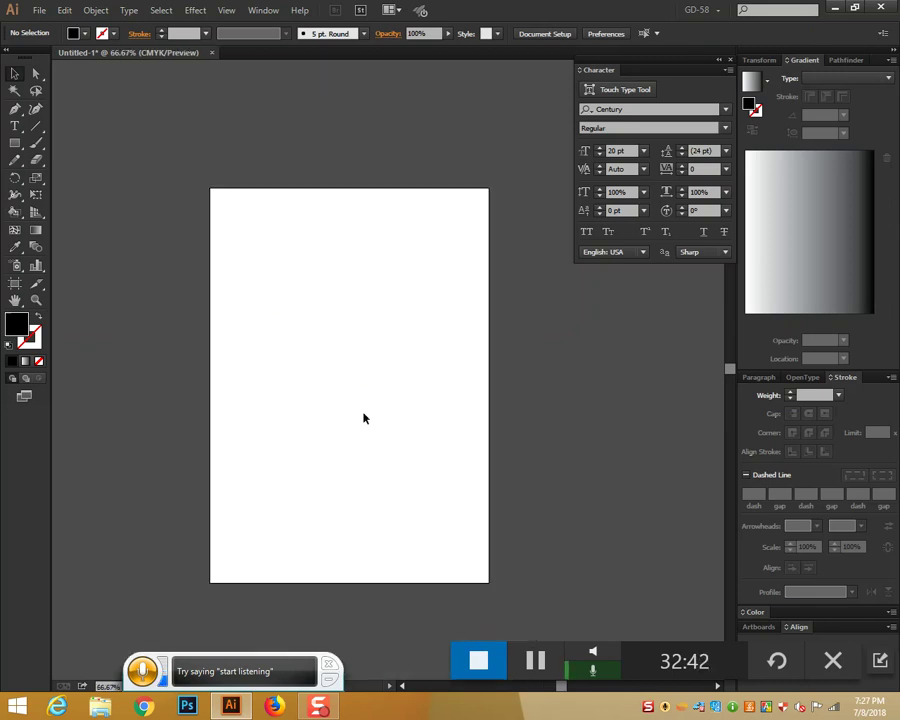
key("ctrl+equal")
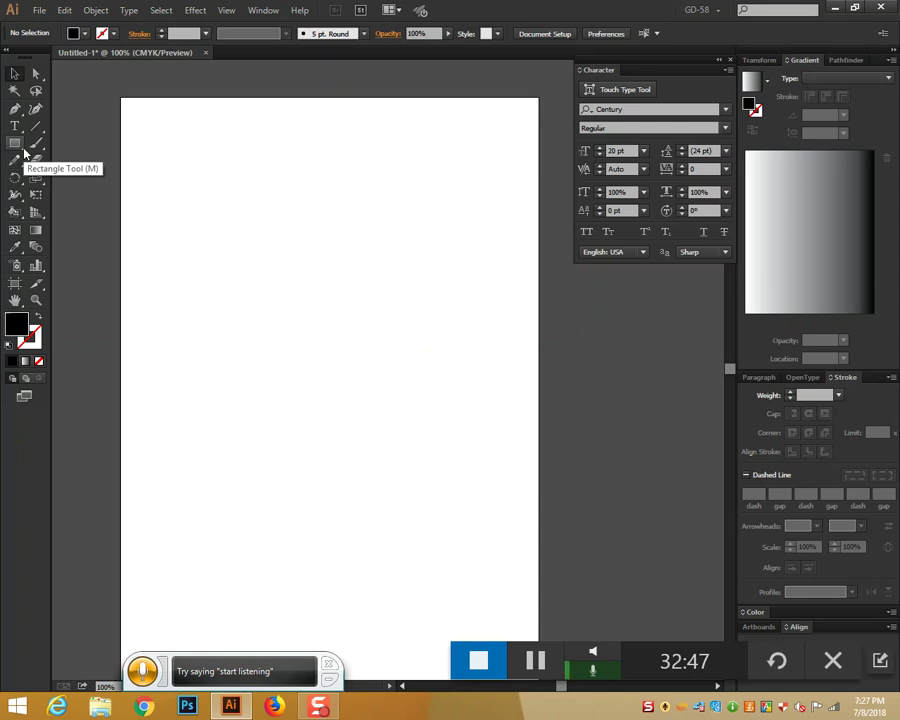
Step: Restore the deleted IT PLUS COMPUTER logo with undo and move it to the top centre of the page
key("ctrl+z")
left_click_drag(257, 370, 312, 150)
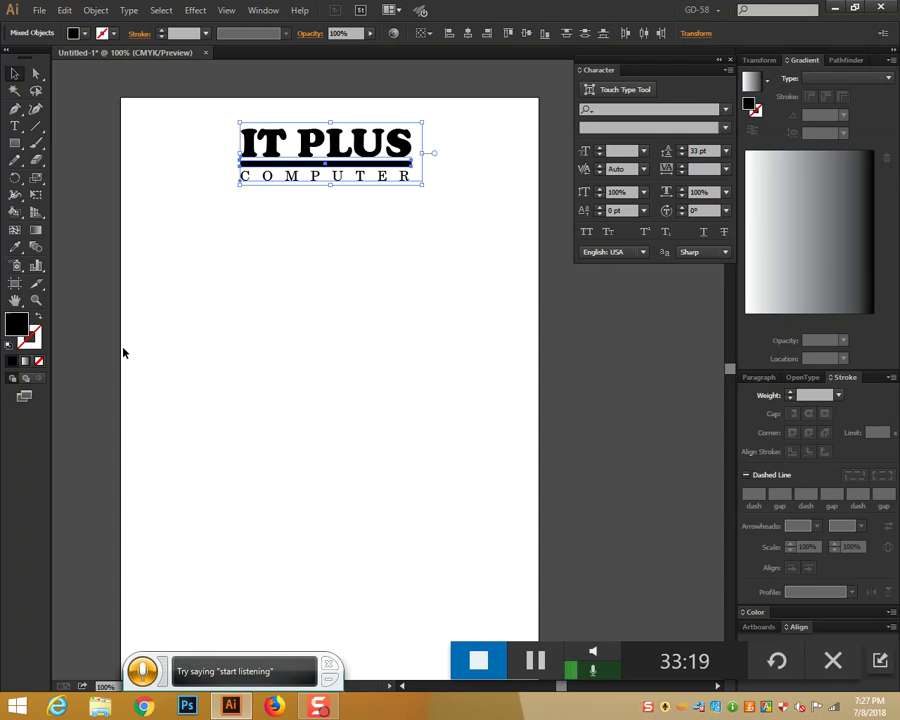
Step: Draw an area text frame below the logo, spanning nearly the page width and about a third of its height
left_click(15, 125)
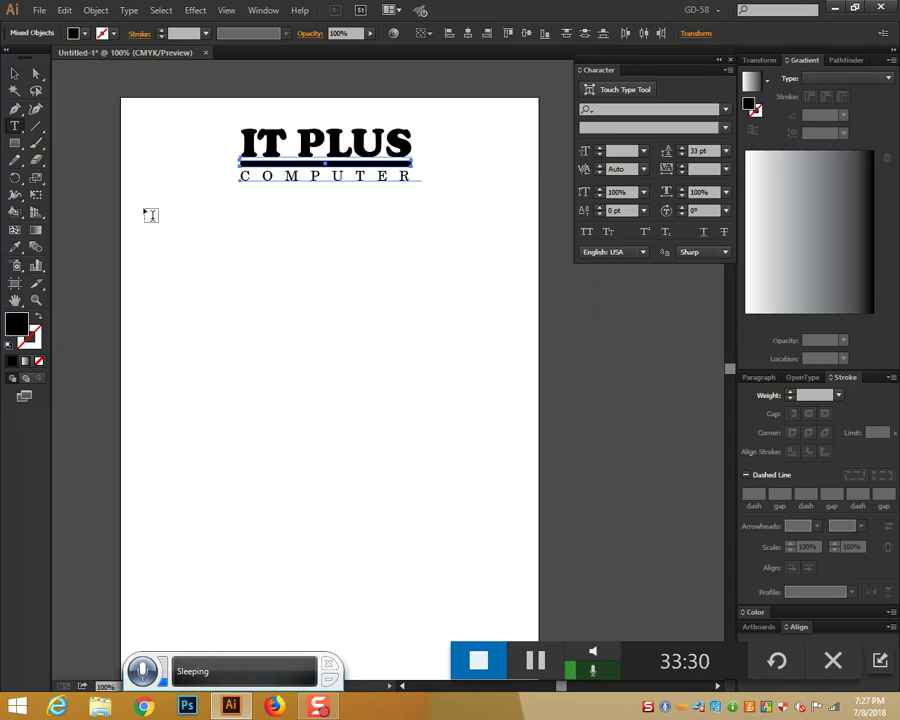
left_click_drag(147, 212, 515, 418)
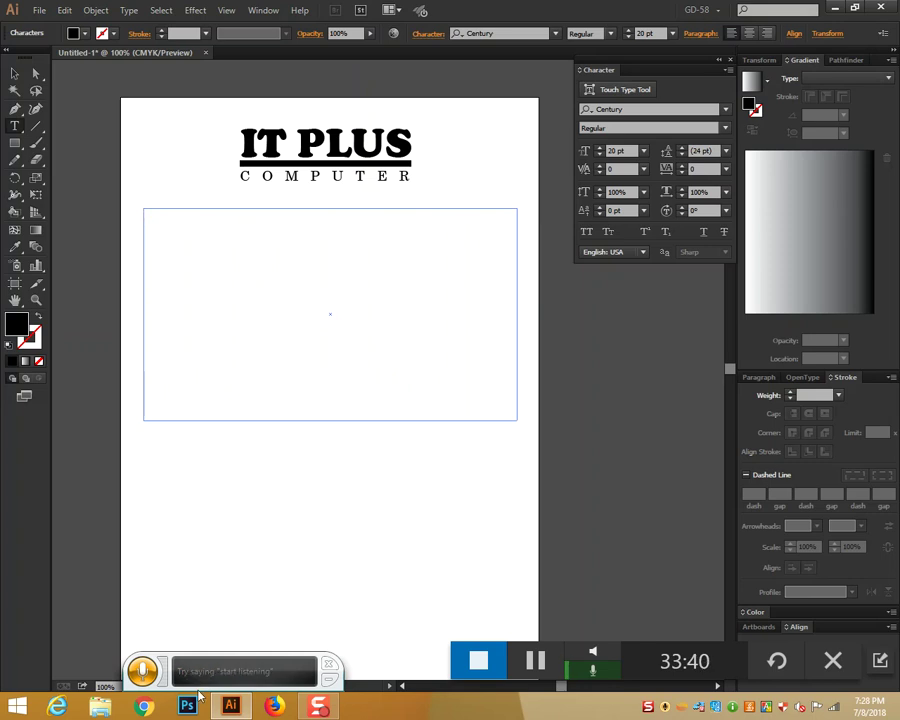
Step: Switch to Chrome and search Google for "dummy text"
key("alt+Tab")
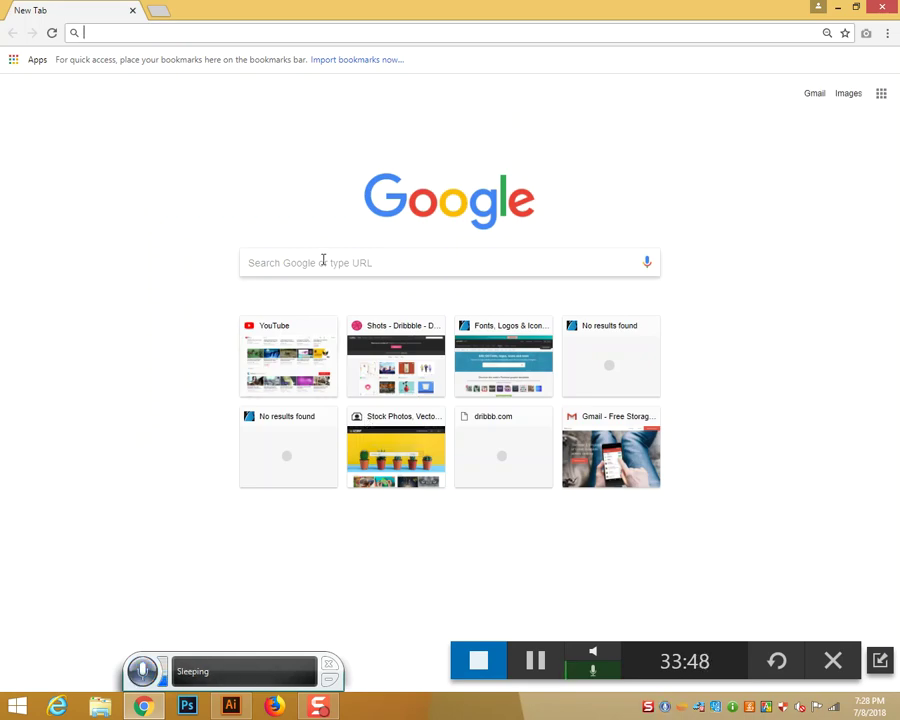
left_click(323, 260)
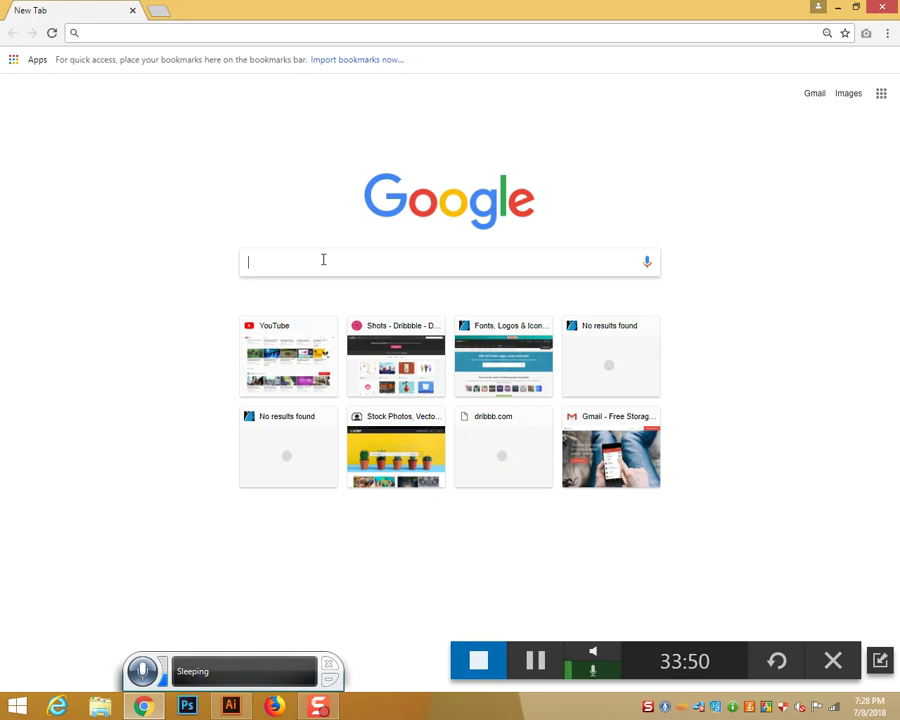
type("dum")
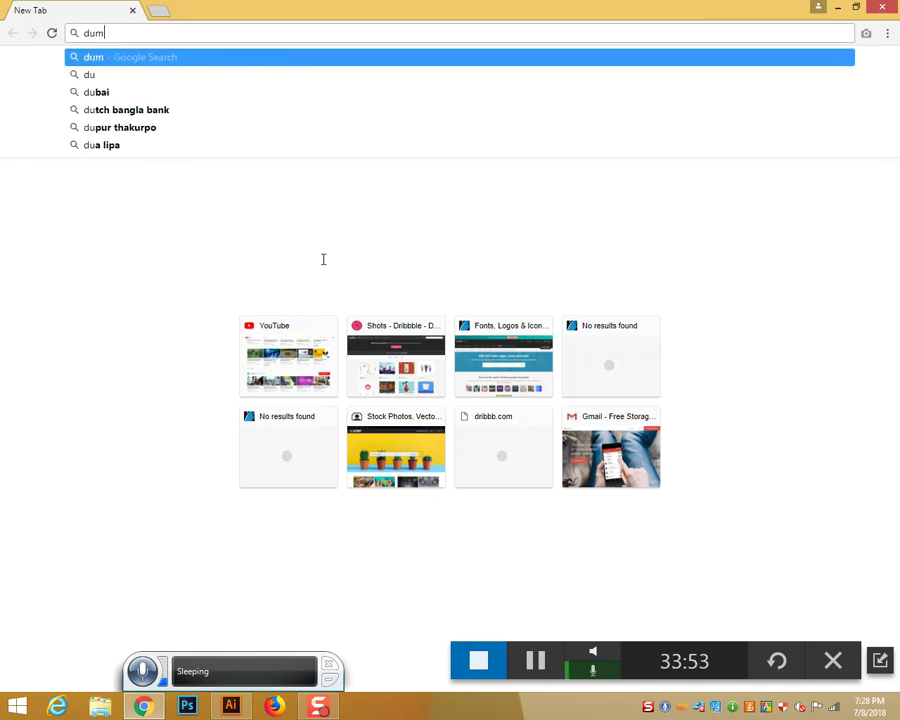
type("mt")
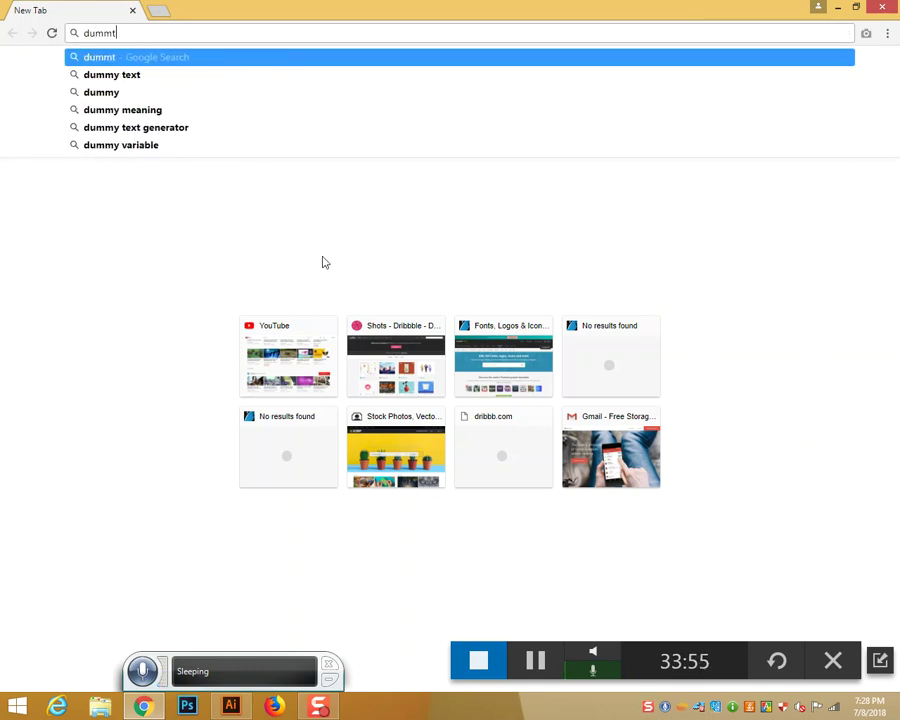
left_click(131, 76)
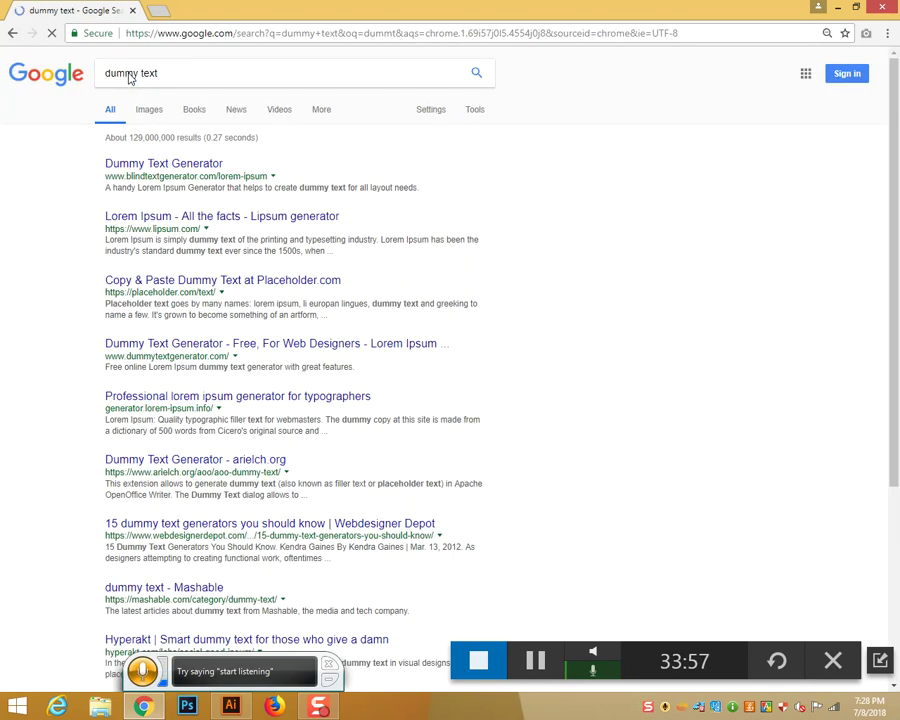
Step: Open the Dummy Text Generator result on blindtextgenerator.com, copy its whole Lorem ipsum paragraph and return to Illustrator
left_click(127, 168)
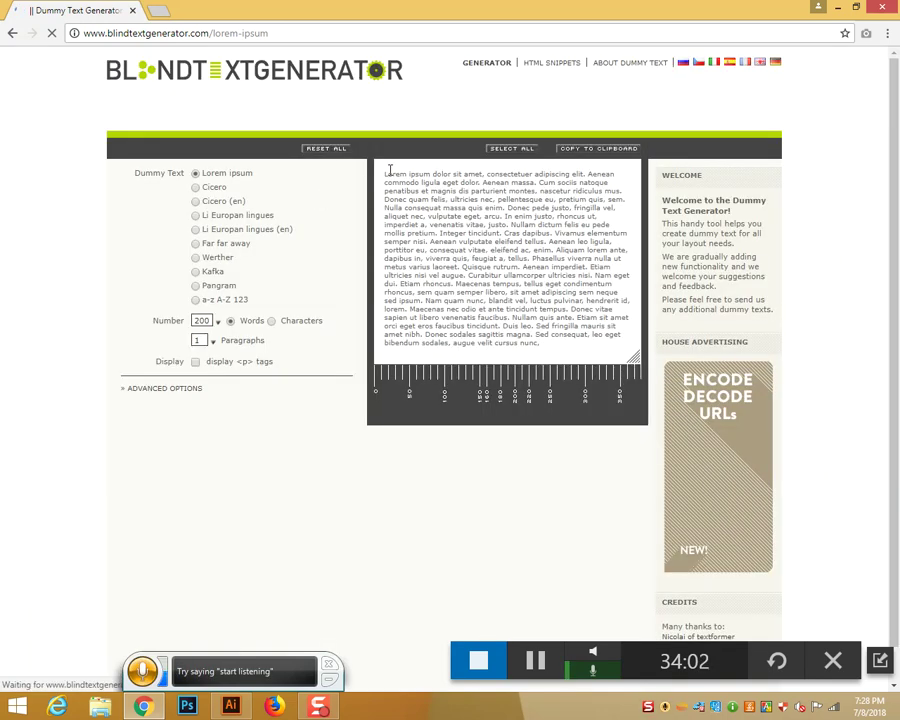
left_click_drag(385, 173, 565, 346)
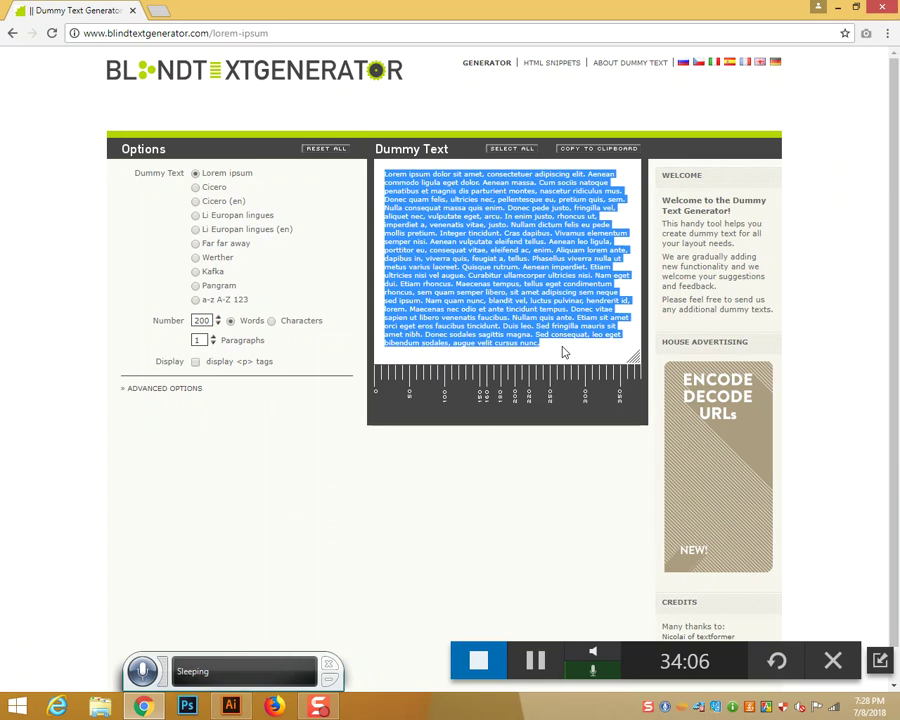
left_click(818, 8)
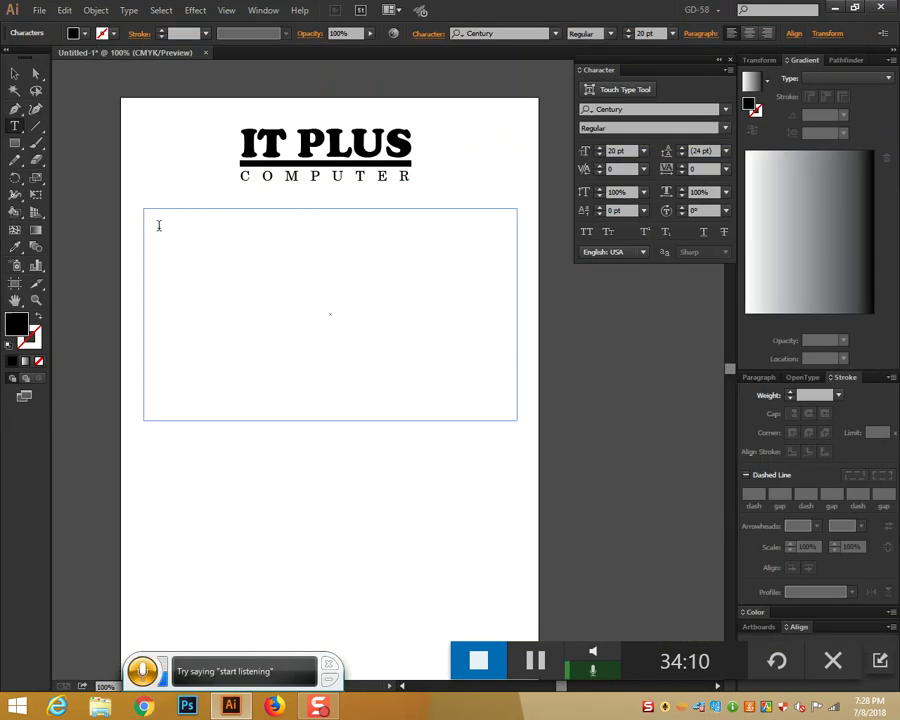
Step: Paste the Lorem ipsum paragraph into the empty text frame and extend the frame downward until all the text fits
key("ctrl+v")
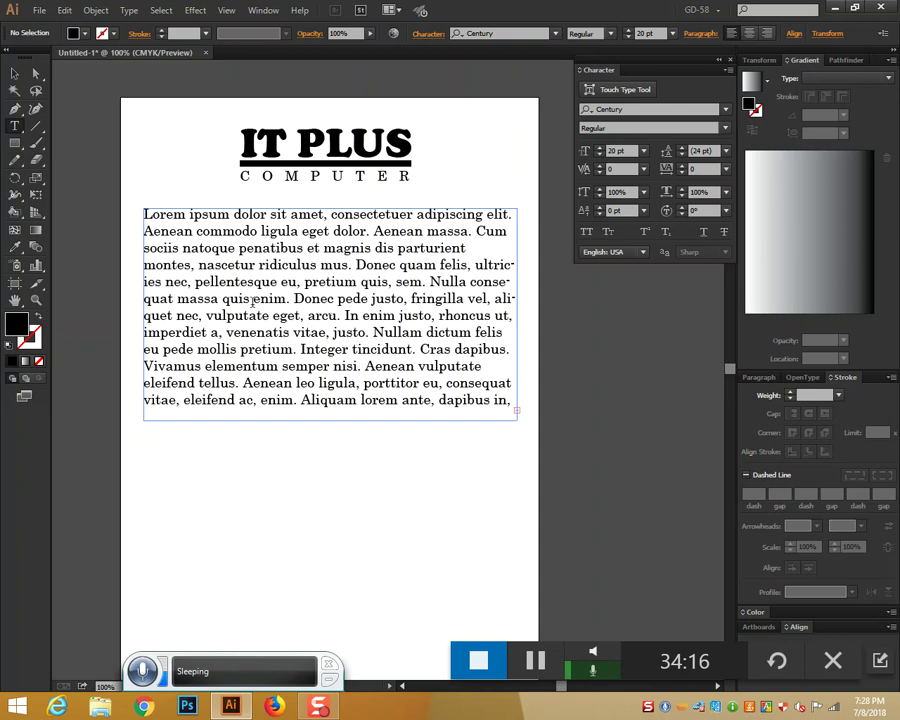
left_click(15, 73)
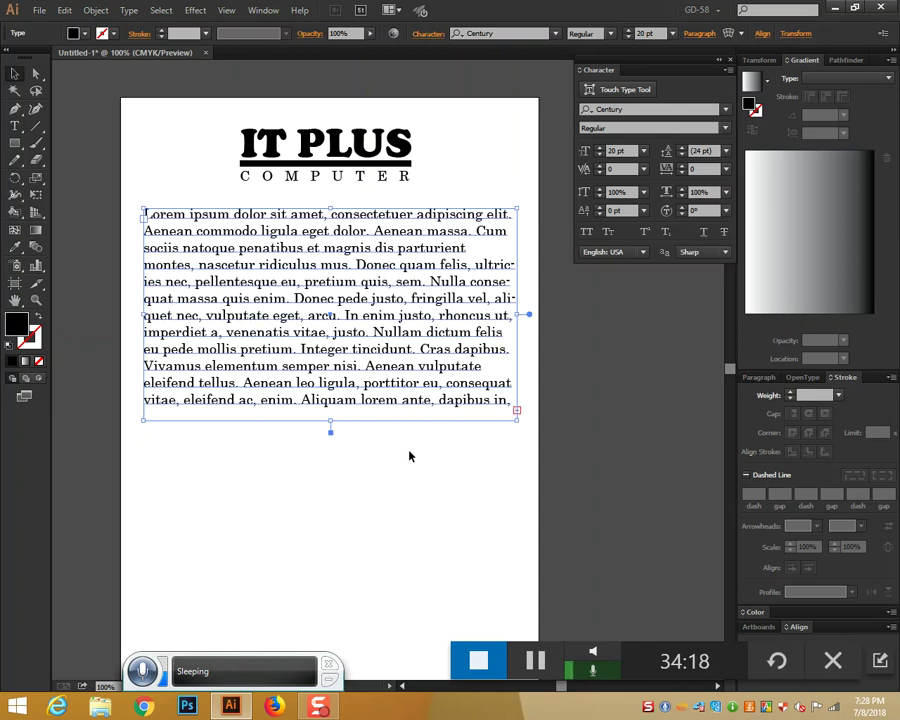
left_click_drag(331, 423, 332, 655)
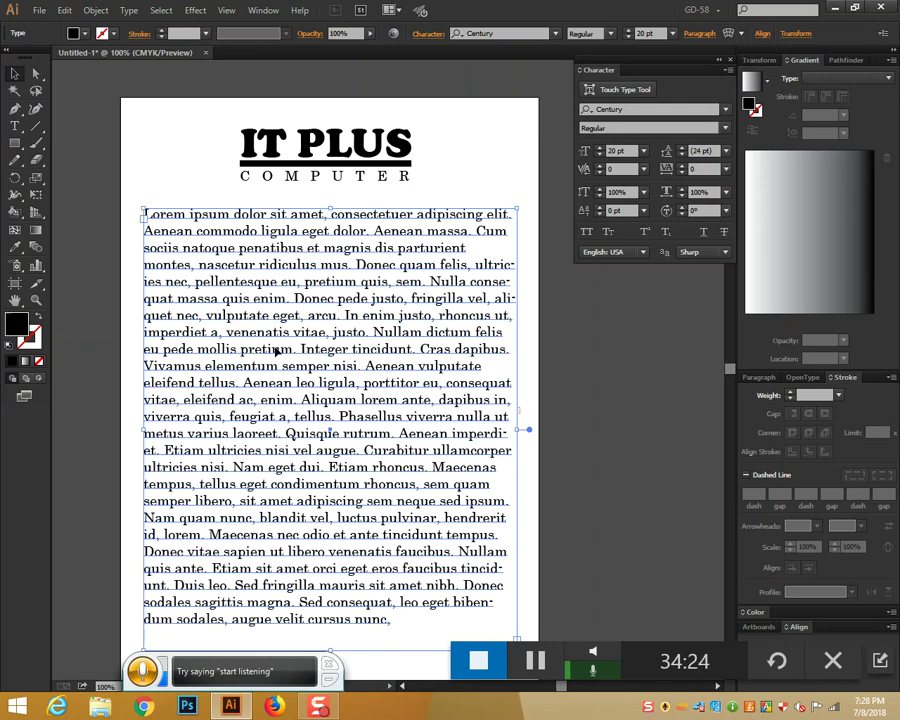
Step: Change the font of the entire Lorem ipsum paragraph to Arial
left_click(15, 126)
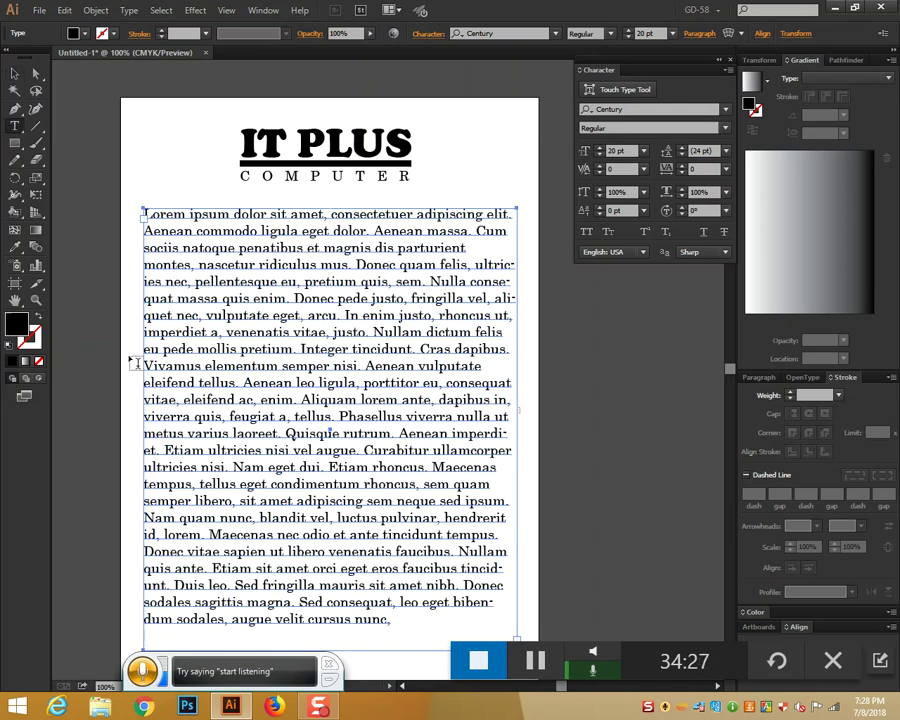
left_click(257, 514)
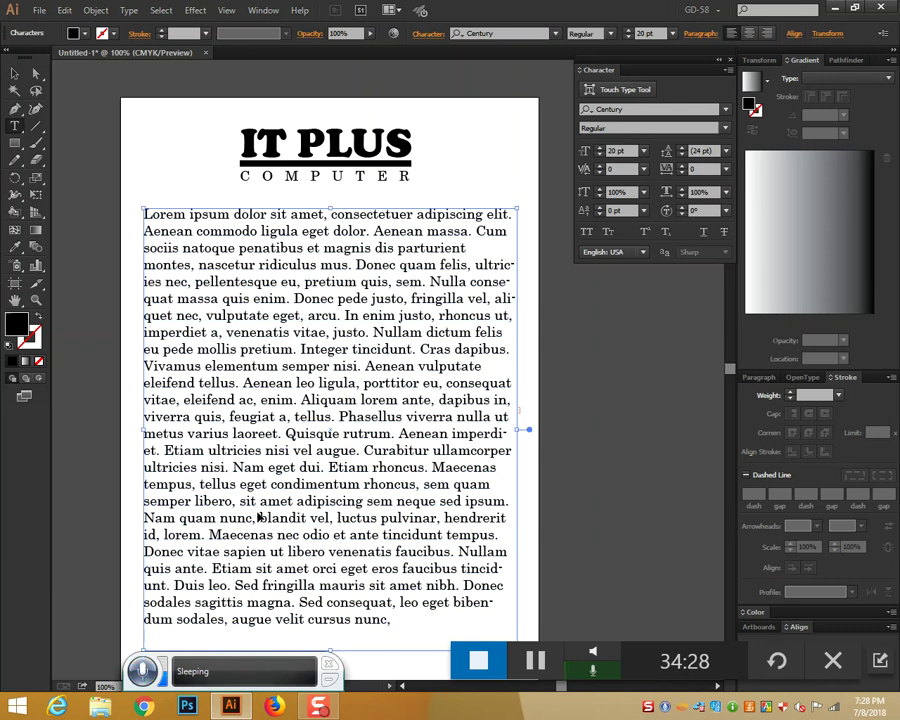
key("ctrl+a")
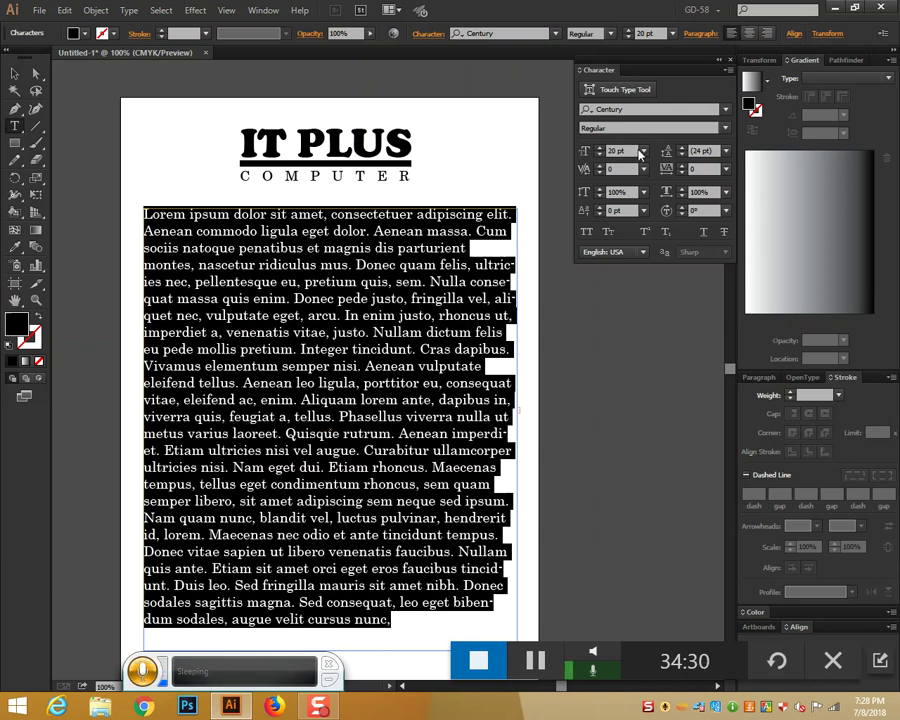
left_click(725, 109)
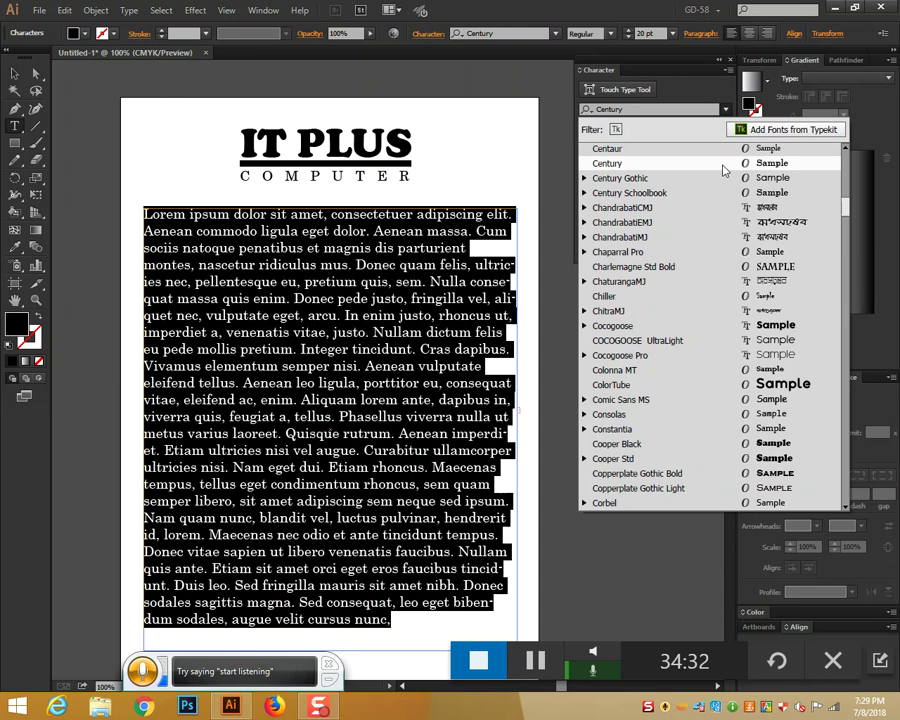
scroll(667, 169, "up", 15)
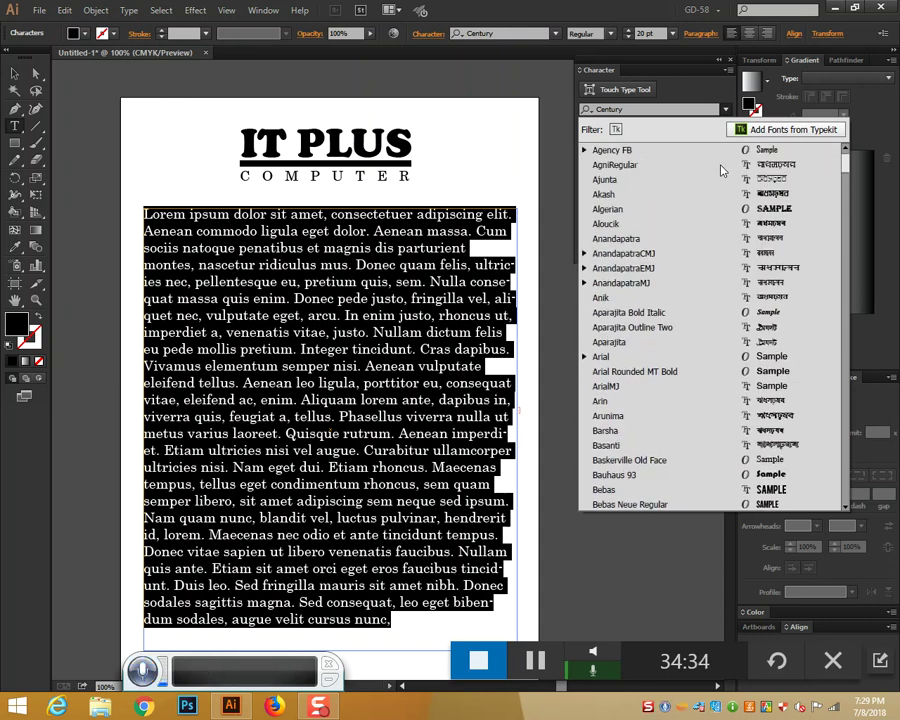
left_click(603, 356)
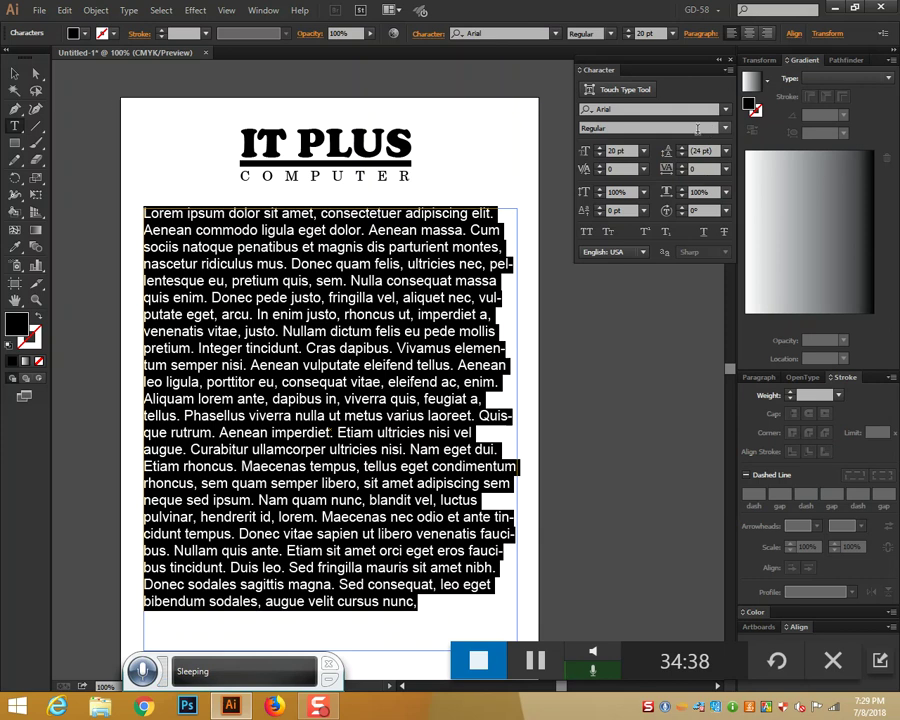
left_click(15, 74)
left_click(136, 138)
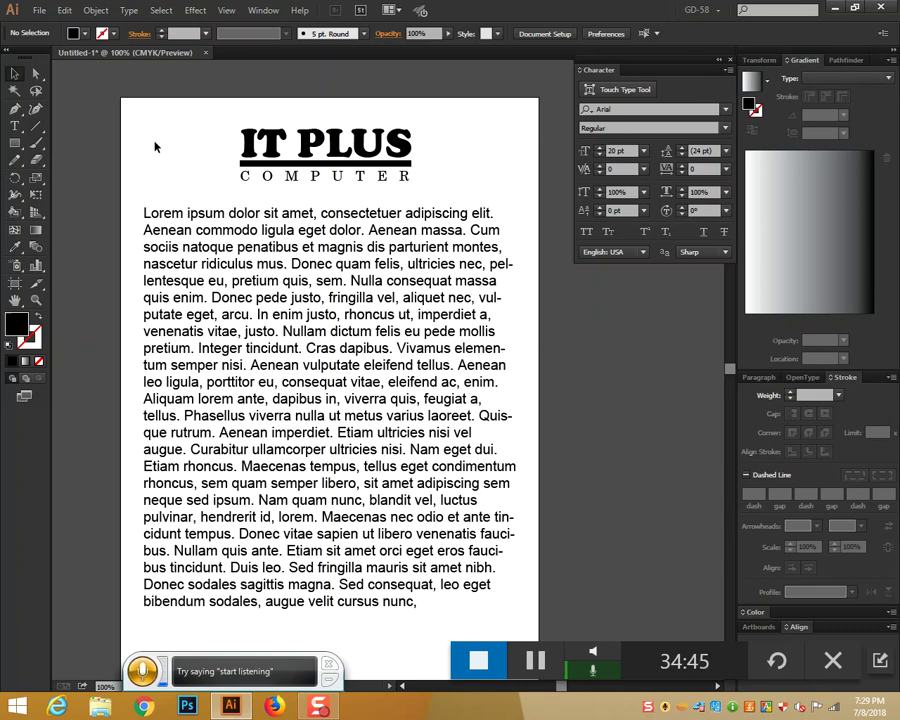
left_click(366, 231)
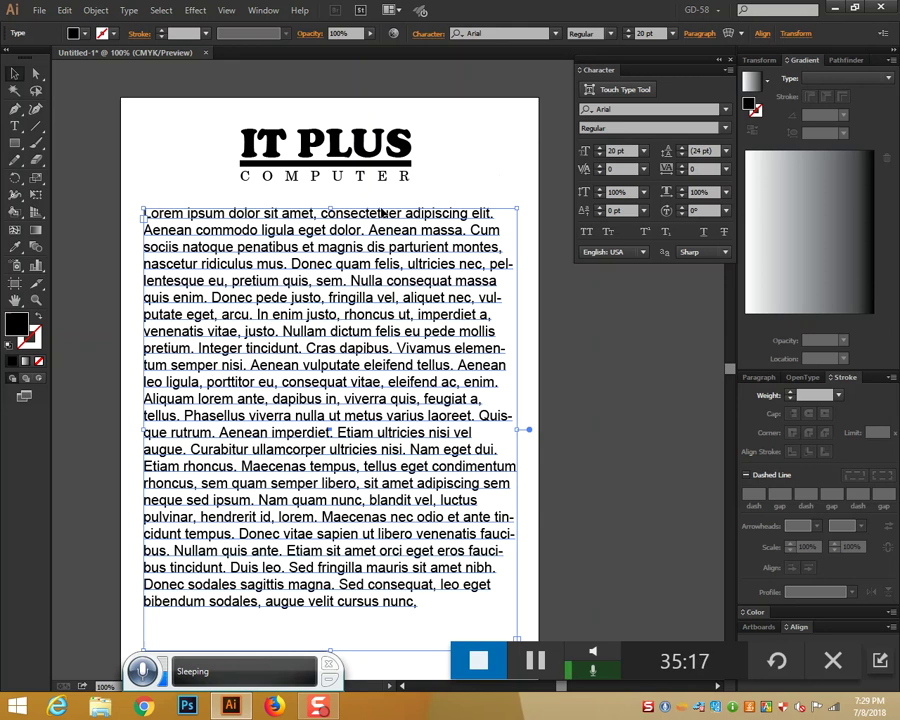
left_click(502, 176)
left_click(441, 217)
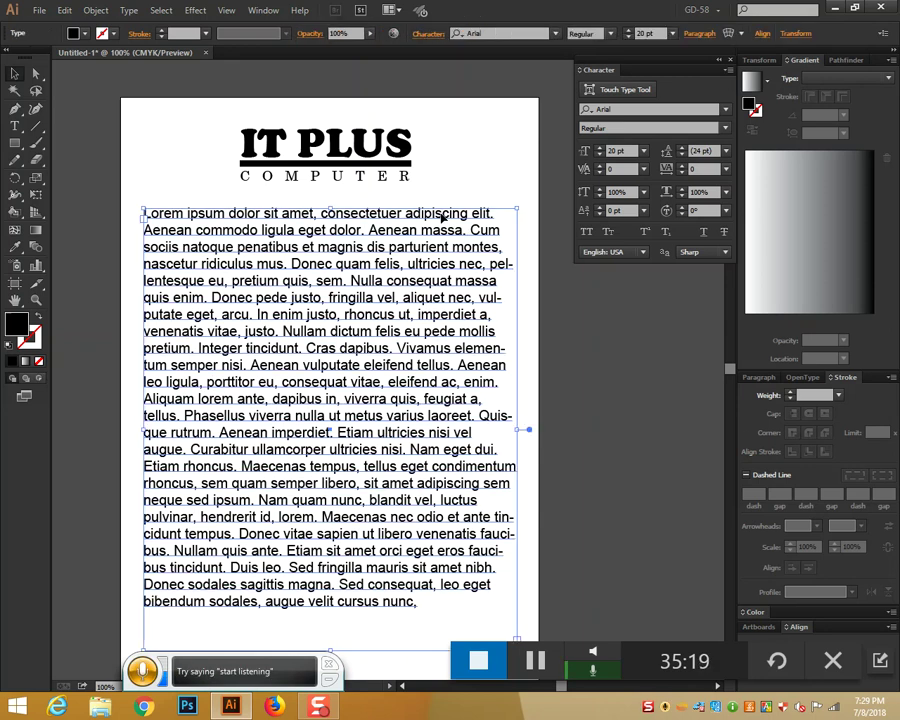
key("Delete")
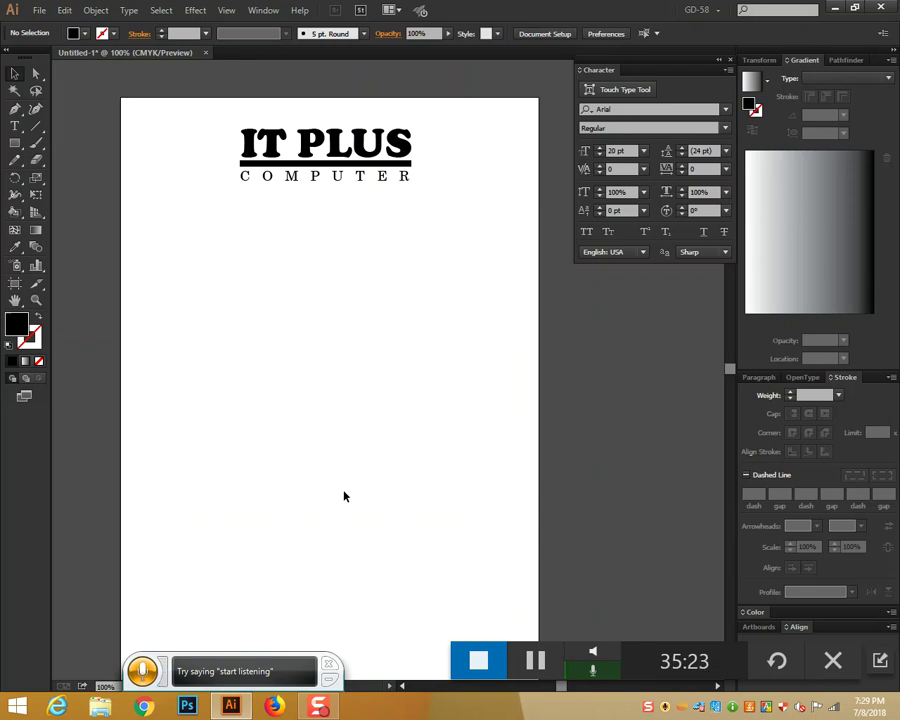
key("ctrl+z")
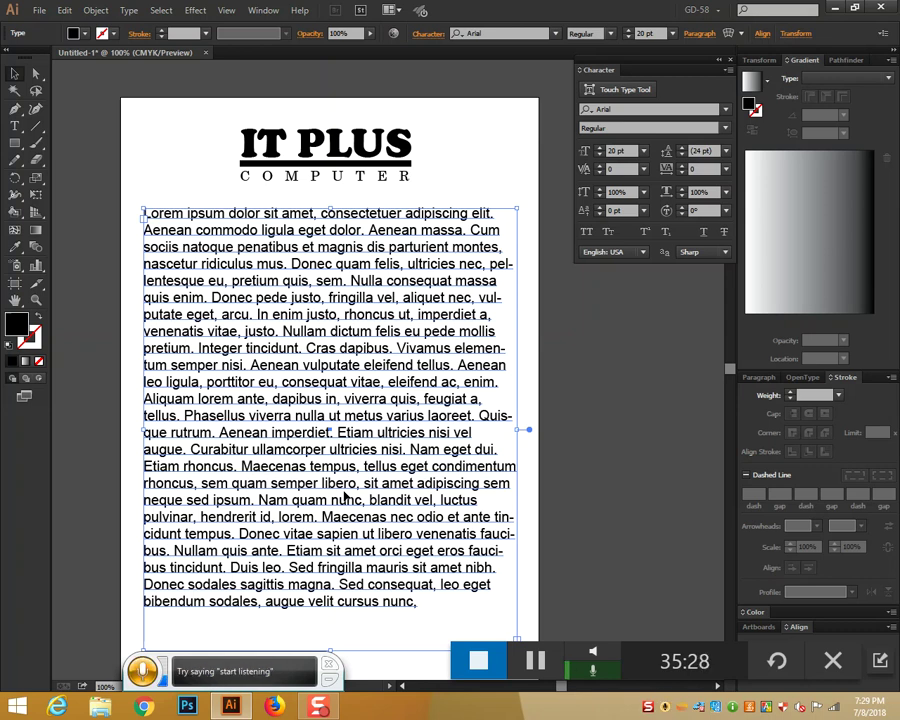
key("Delete")
scroll(350, 406, "down", 2)
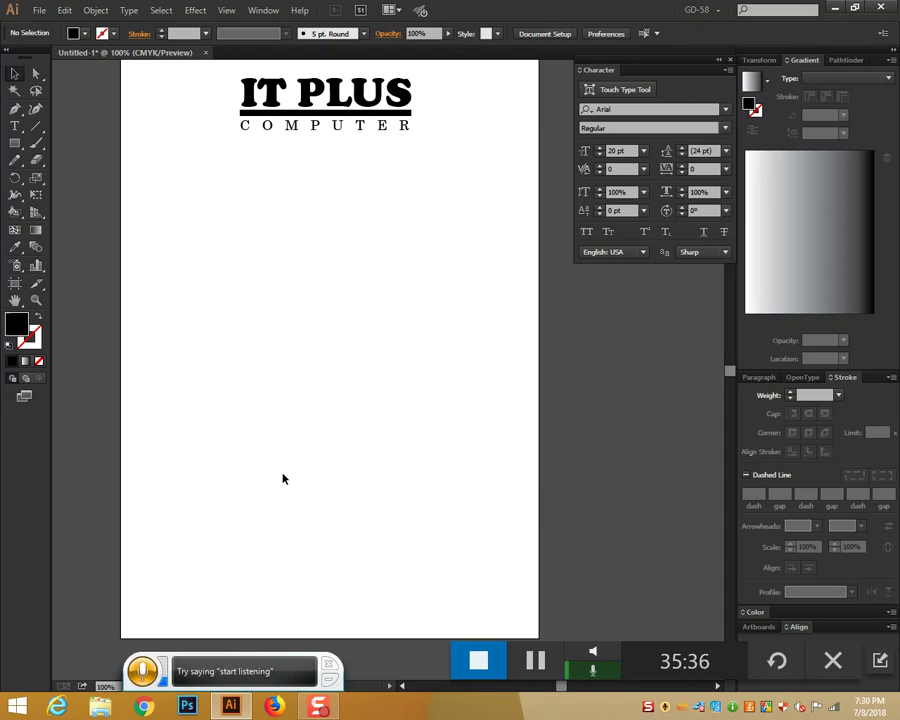
key("ctrl+z")
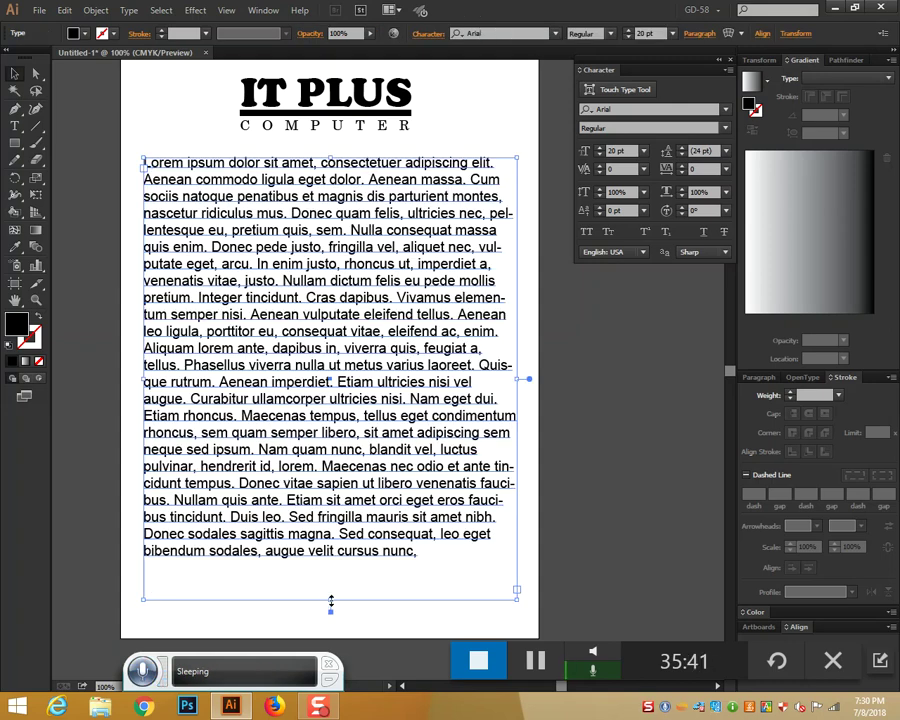
Step: Shorten the Lorem ipsum text frame from below so that only its first six lines show
left_click_drag(331, 603, 359, 270)
left_click(362, 296)
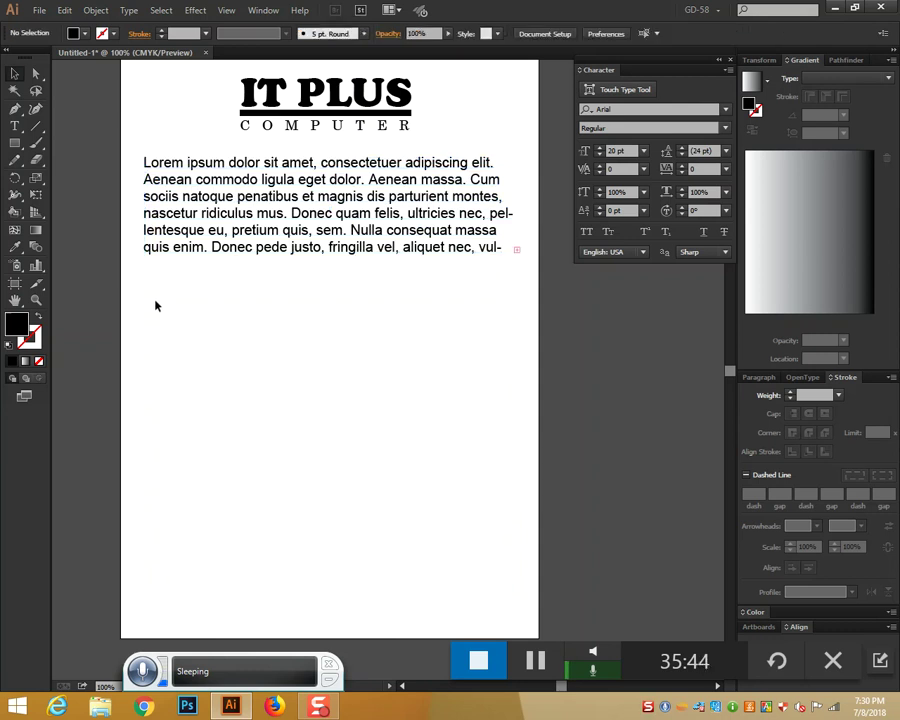
Step: Draw a black-filled rectangle below the paragraph, place it just under the text and widen it to the text column's width
left_click(15, 143)
mouse_move(149, 309)
left_mouse_down()
mouse_move(472, 430)
mouse_move(507, 432)
left_mouse_up()
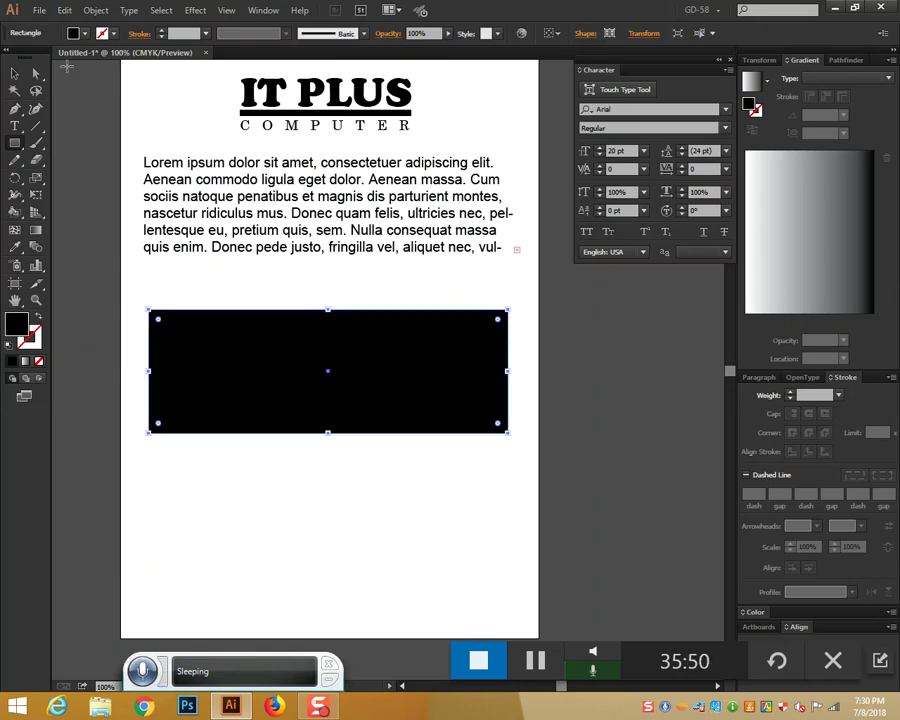
left_click(14, 74)
mouse_move(353, 316)
left_mouse_down()
mouse_move(347, 284)
mouse_move(350, 293)
left_mouse_up()
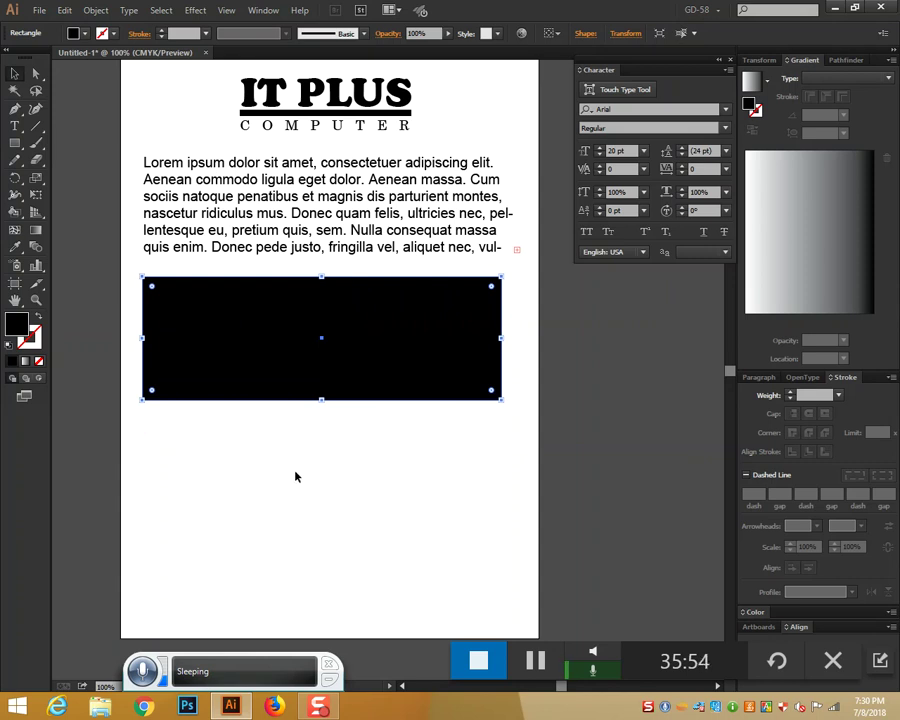
left_click_drag(506, 339, 517, 338)
Step: Duplicate the six-line text frame below the black rectangle and move the copy up close to it
left_click(295, 200)
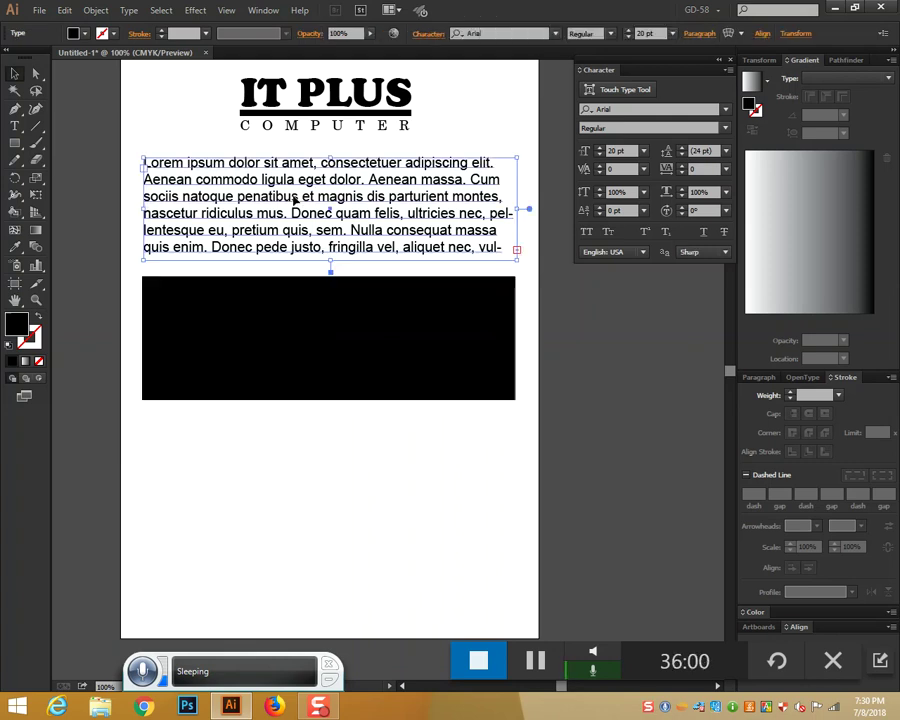
left_click_drag(295, 200, 293, 477)
left_click(386, 572)
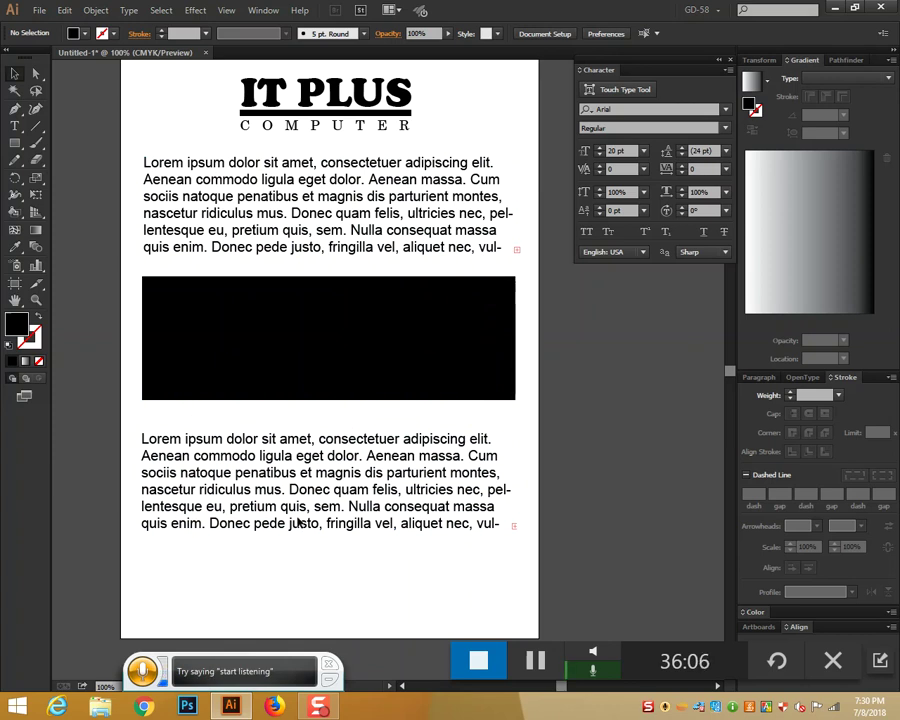
left_click_drag(295, 486, 294, 468)
left_click(323, 551)
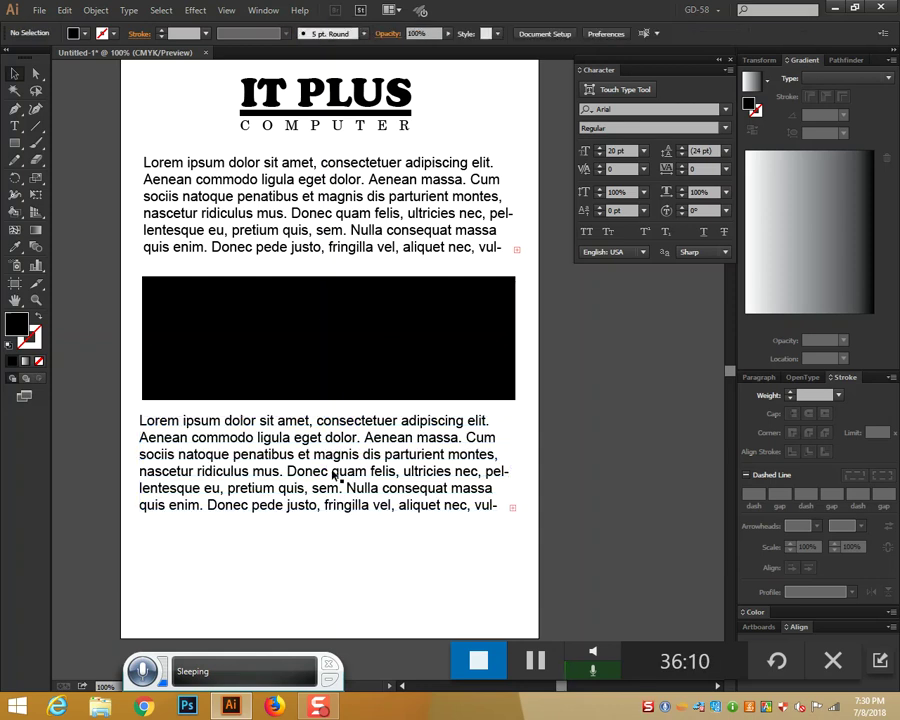
Step: Move the black rectangle and the lower paragraph slightly up, aligning both with the upper text column and tightening the gaps
left_click_drag(310, 312, 310, 302)
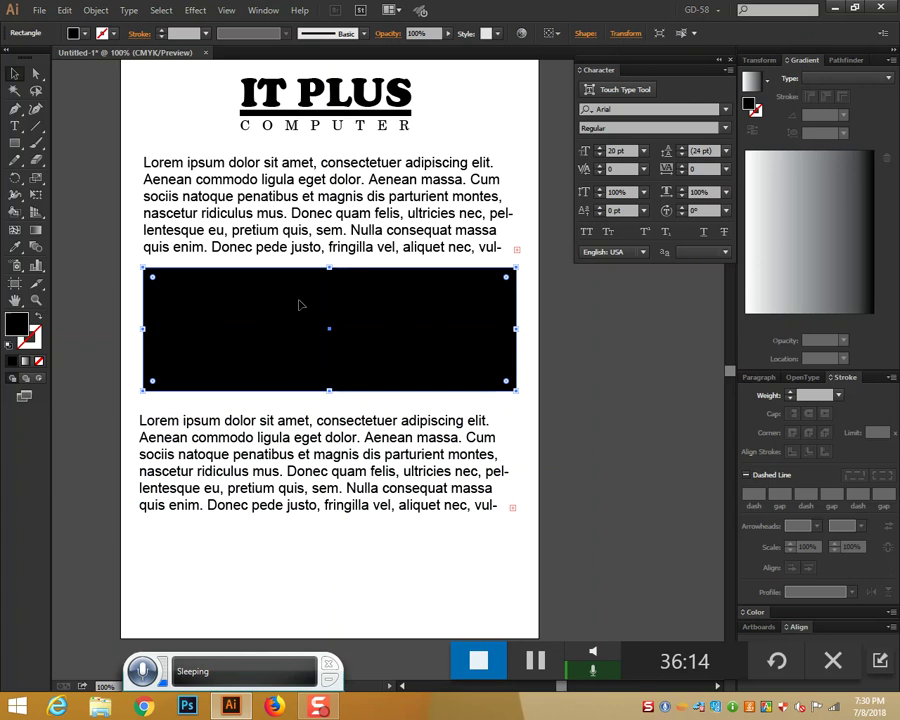
left_click_drag(352, 418, 356, 404)
left_click(333, 557)
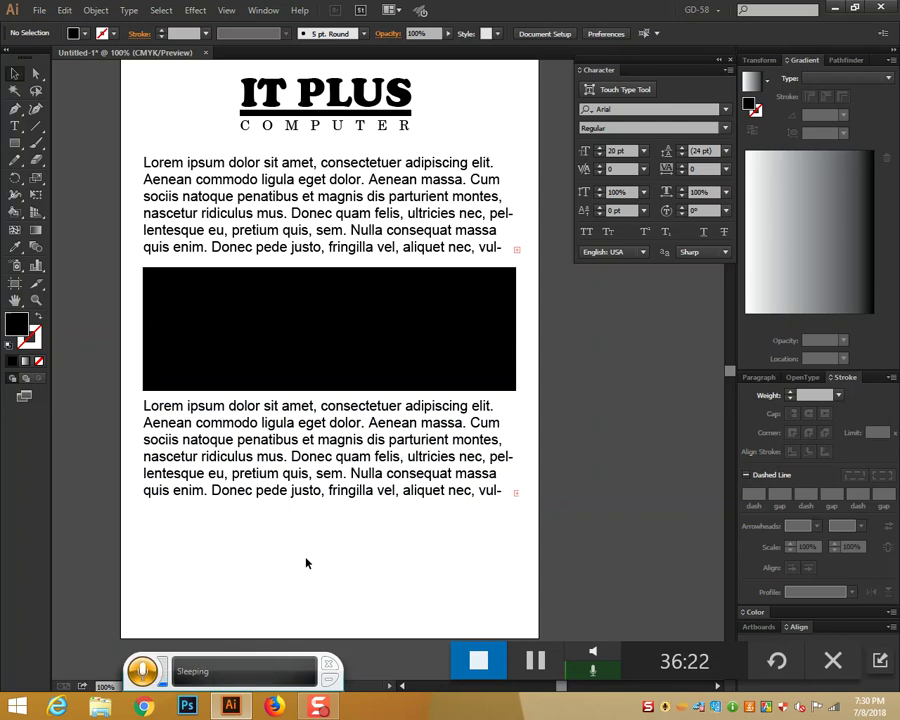
scroll(306, 540, "up", 2)
left_click(200, 229)
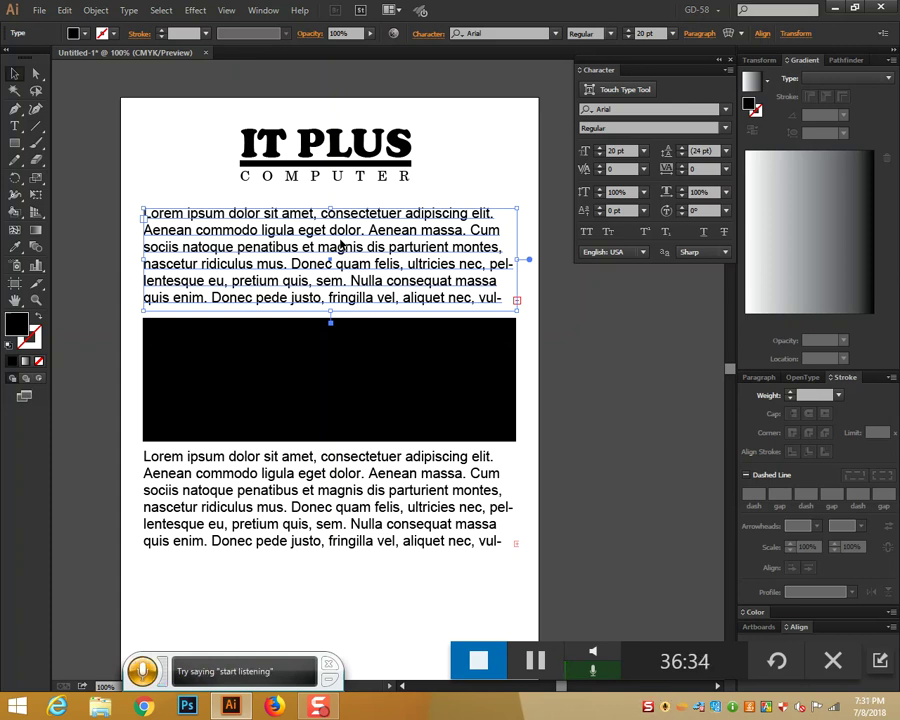
scroll(345, 243, "down", 2)
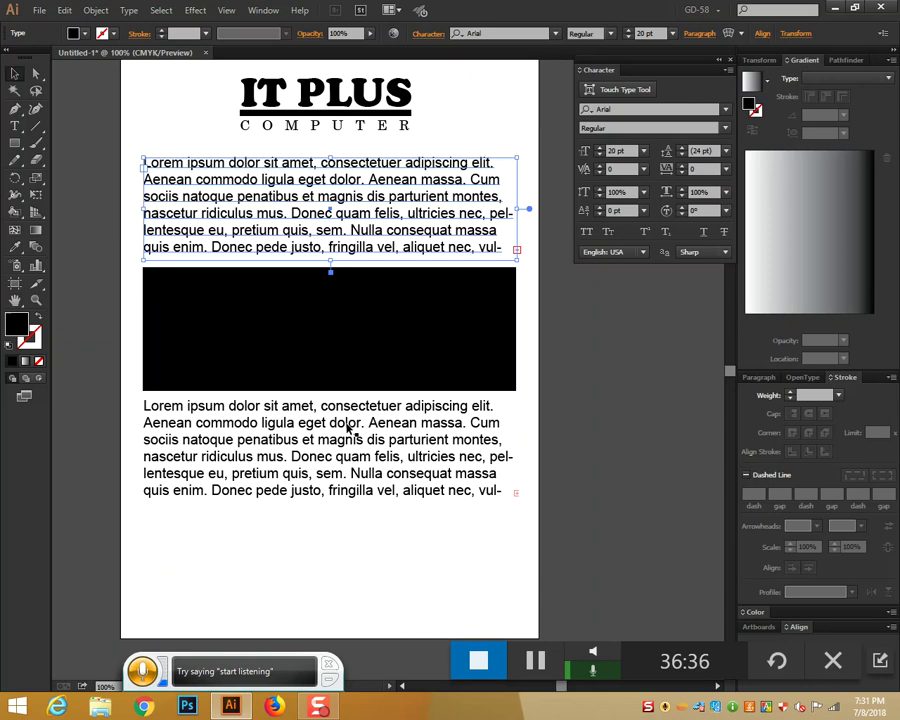
left_click(347, 427)
left_click(14, 127)
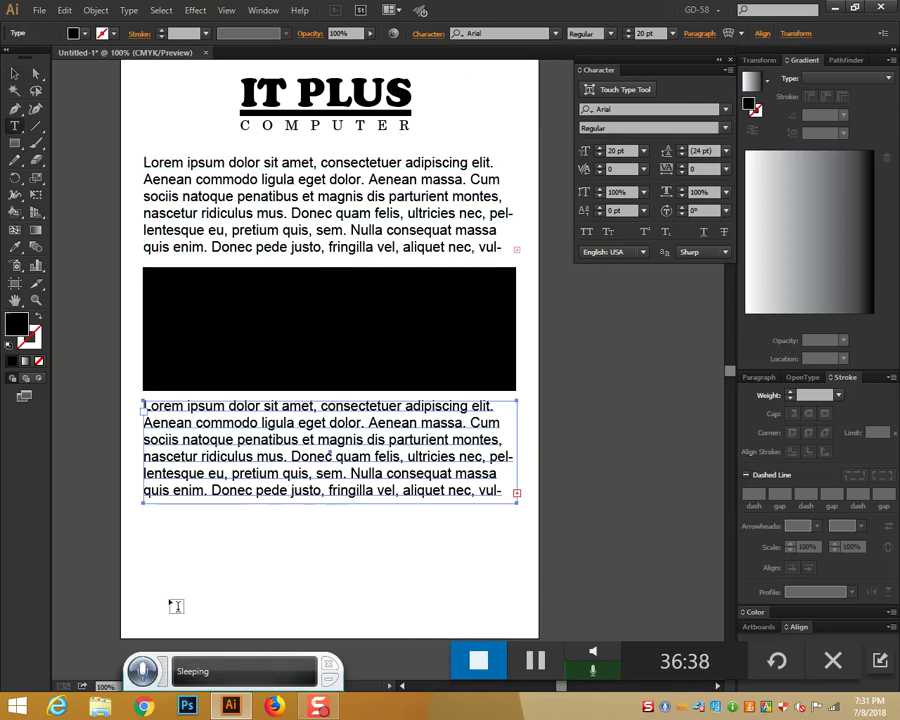
key("Return")
type("hfh")
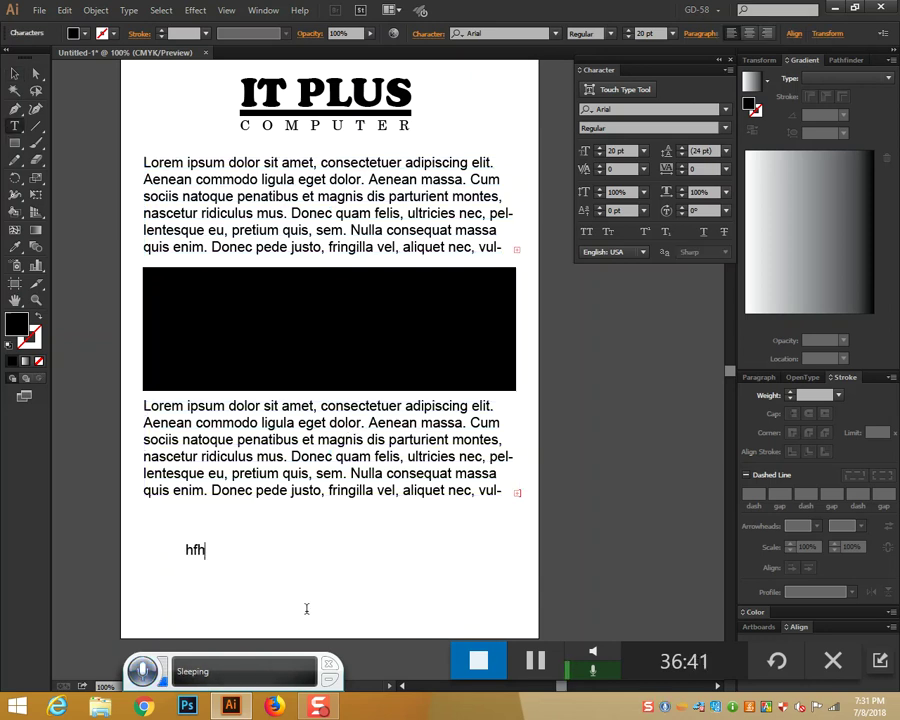
key("BackSpace")
key("BackSpace")
key("BackSpace")
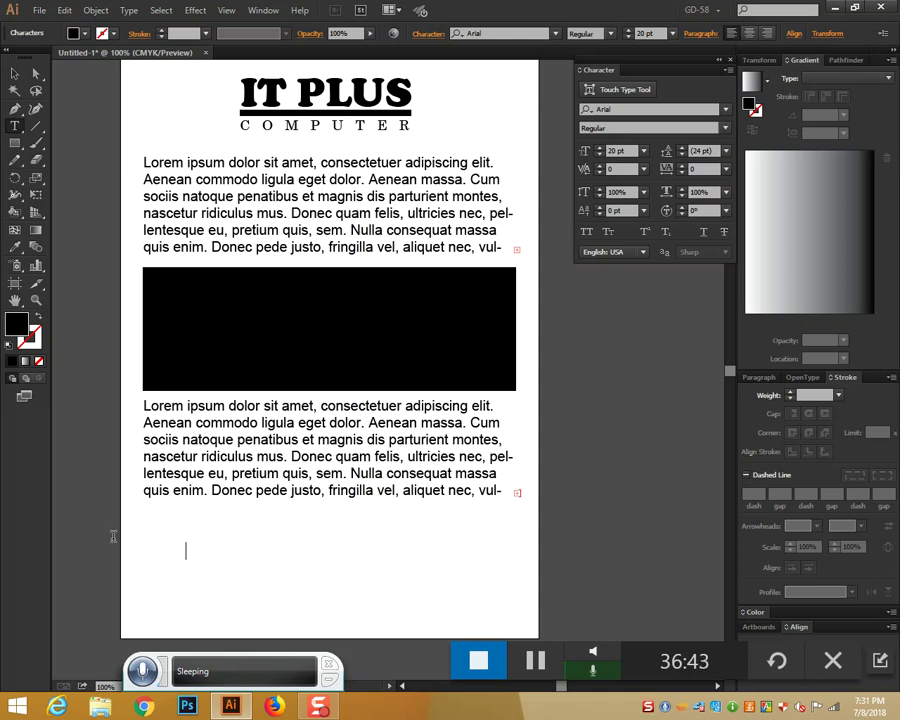
left_click(14, 73)
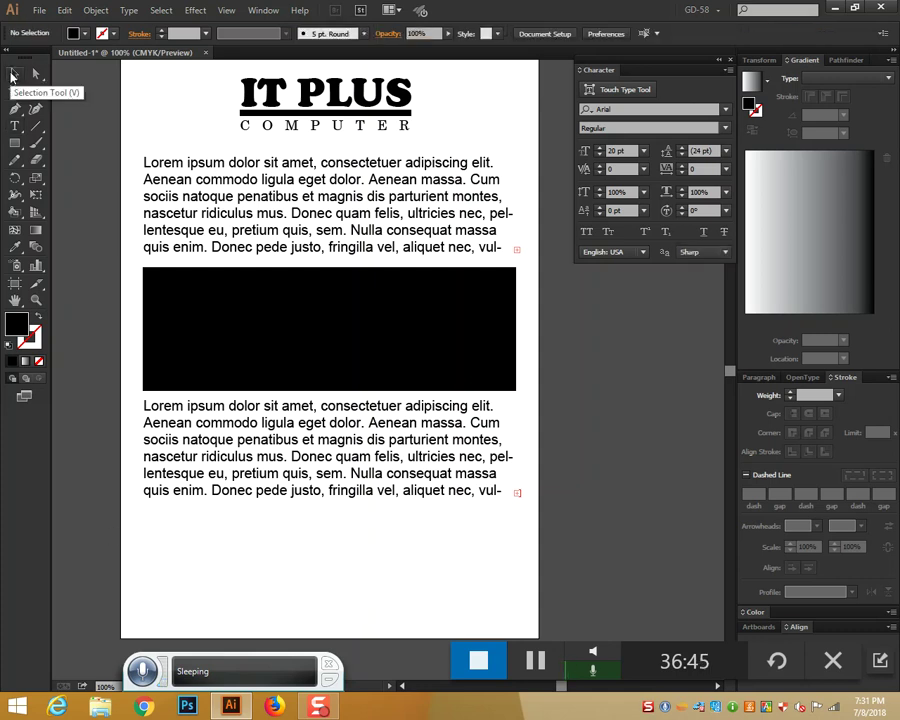
Step: Draw a new text frame below the lower paragraph and paste the Lorem ipsum dummy text into it
left_click(14, 125)
left_click_drag(147, 520, 508, 620)
key("ctrl+v")
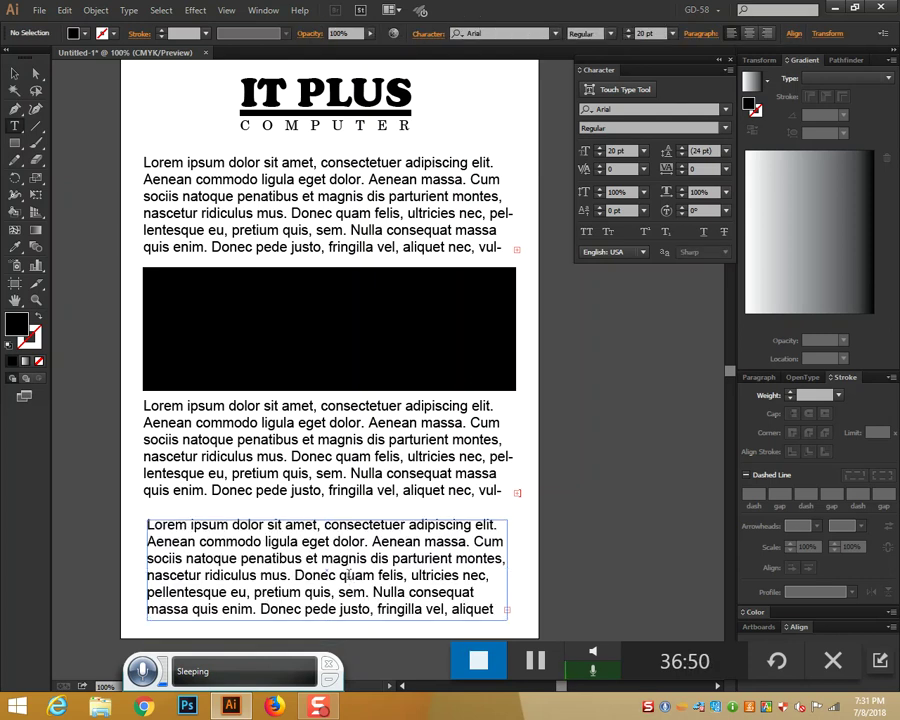
left_click(93, 175)
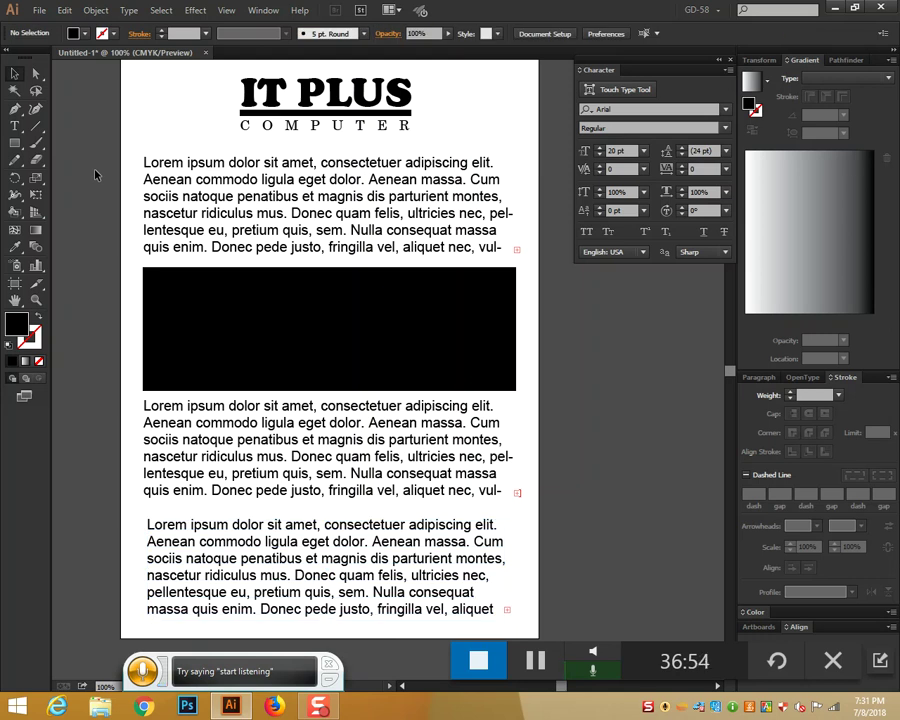
Step: Delete all the dummy text paragraphs and the black rectangle, leaving the IT PLUS COMPUTER logo in place
left_click_drag(95, 170, 517, 522)
key("Delete")
scroll(517, 522, "up", 2)
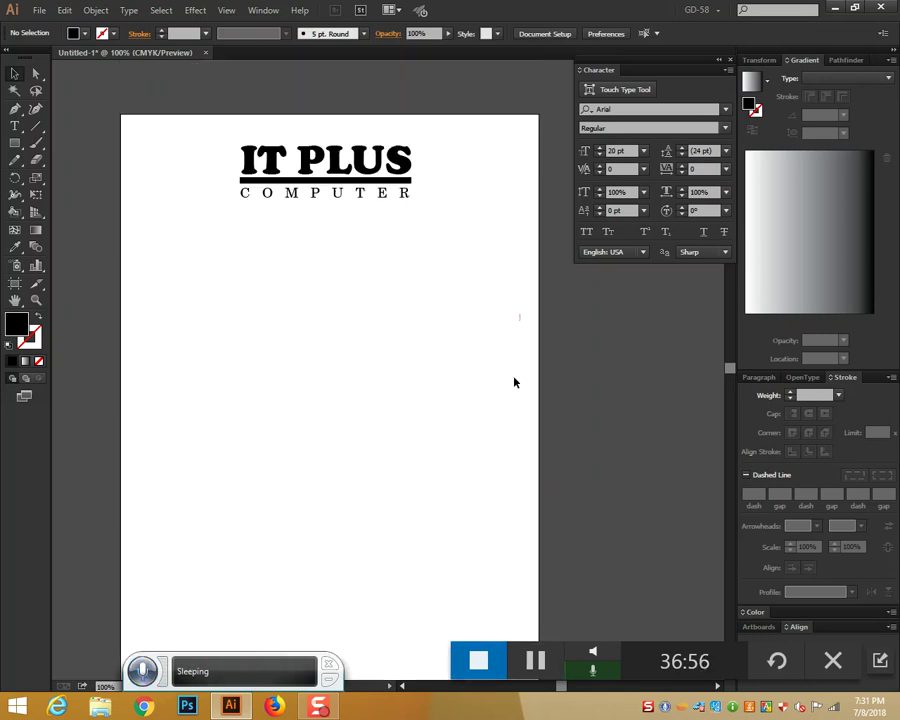
left_click(349, 168)
left_click(385, 353)
left_click(143, 706)
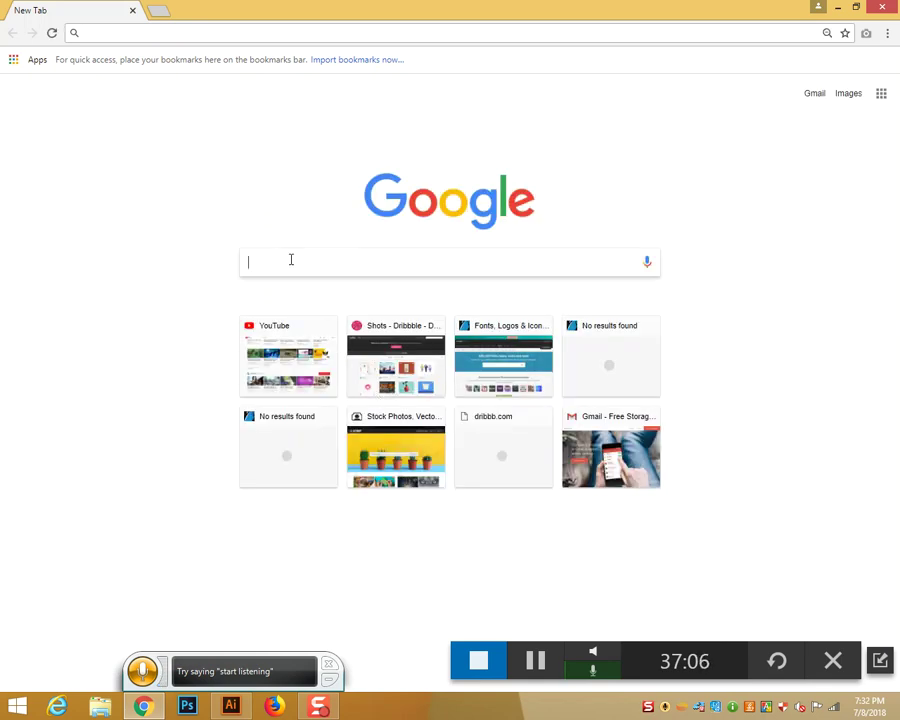
type("www.")
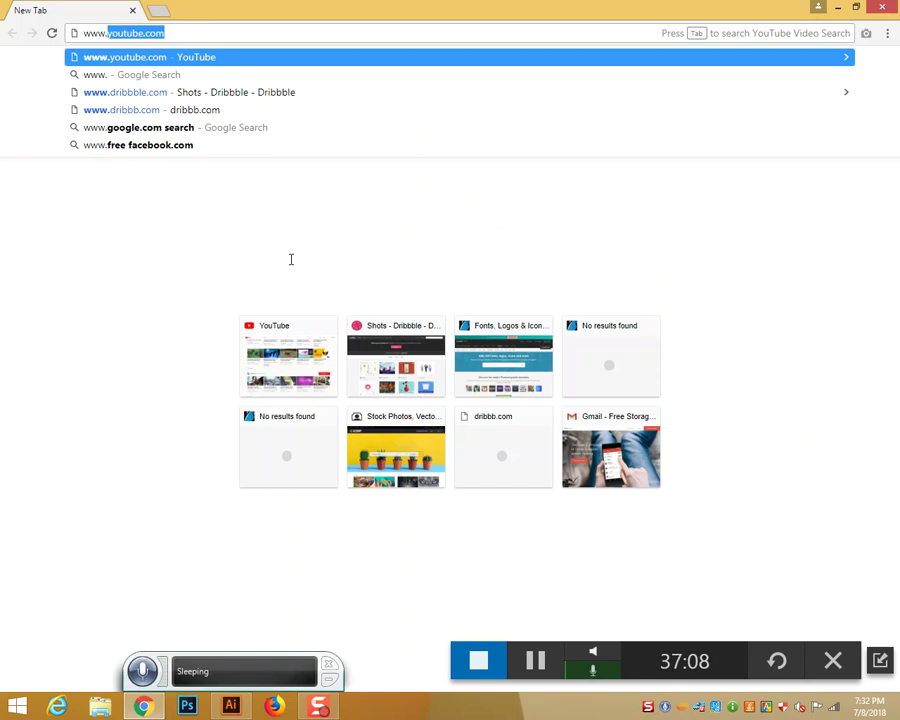
type("da")
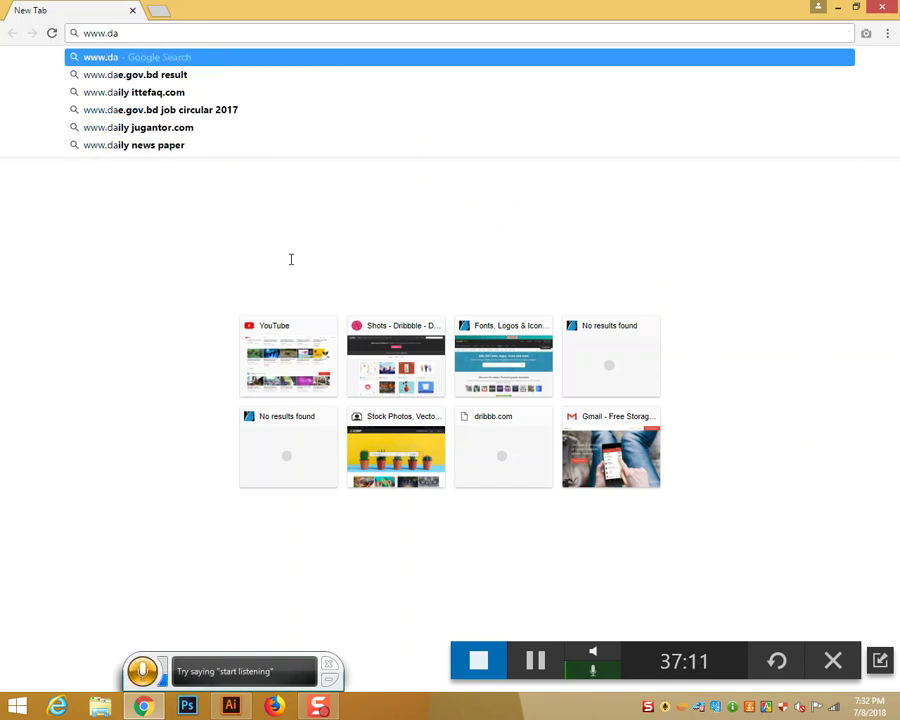
type("font")
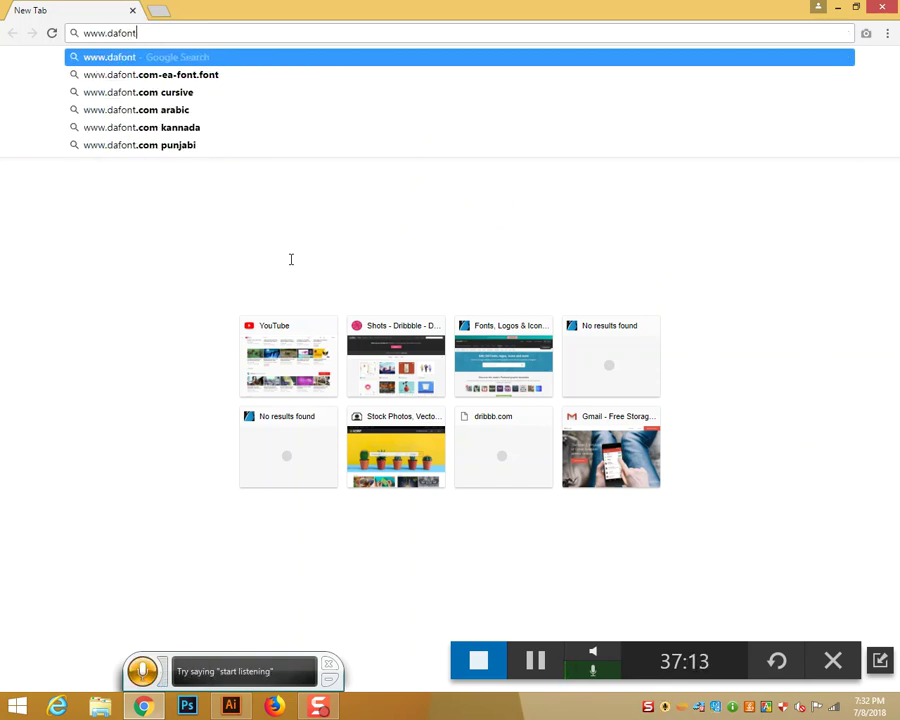
type(".com")
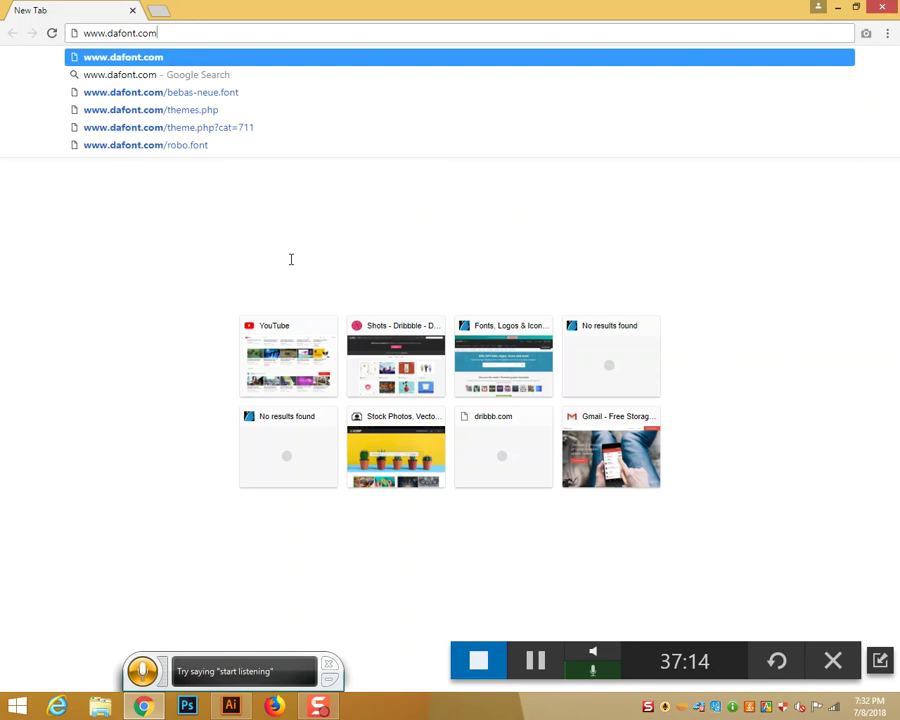
key("Return")
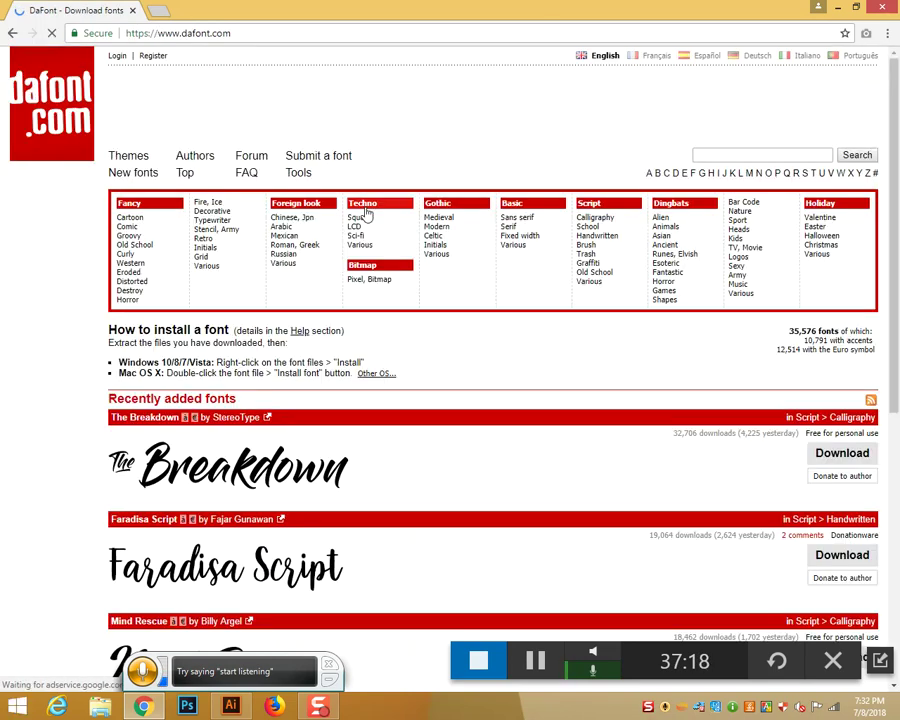
scroll(365, 213, "down", 5)
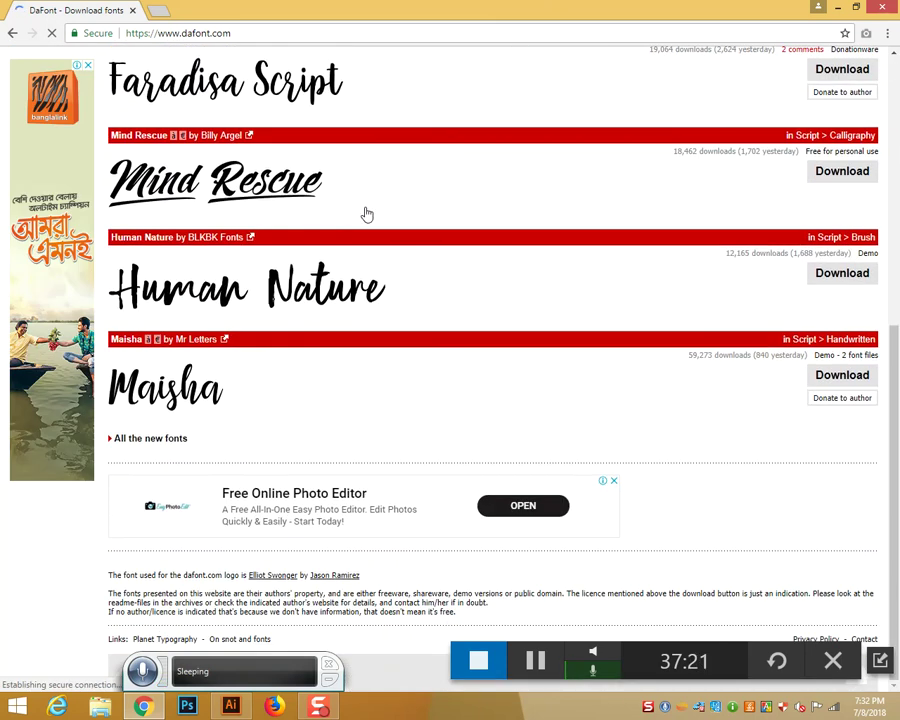
scroll(365, 213, "up", 5)
Step: Search Google for "font free download" in a new browser tab
key("ctrl+t")
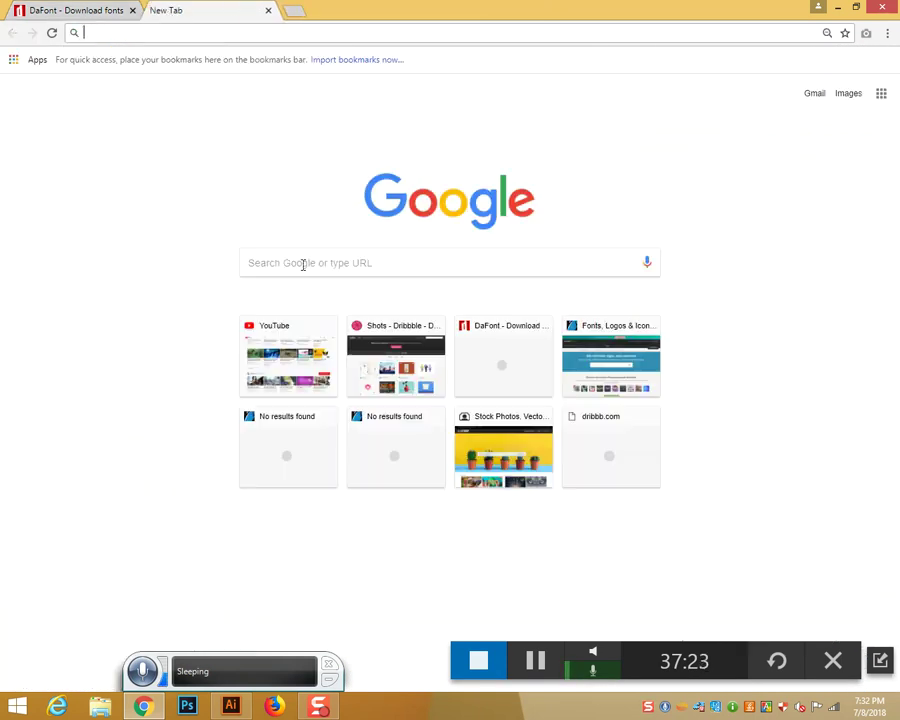
left_click(304, 264)
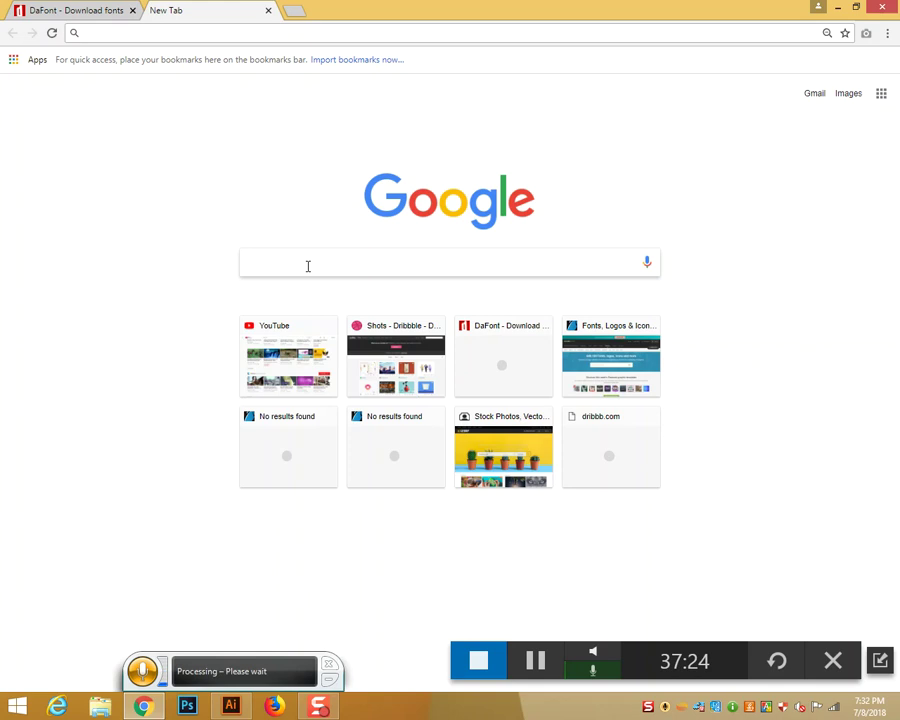
type("font")
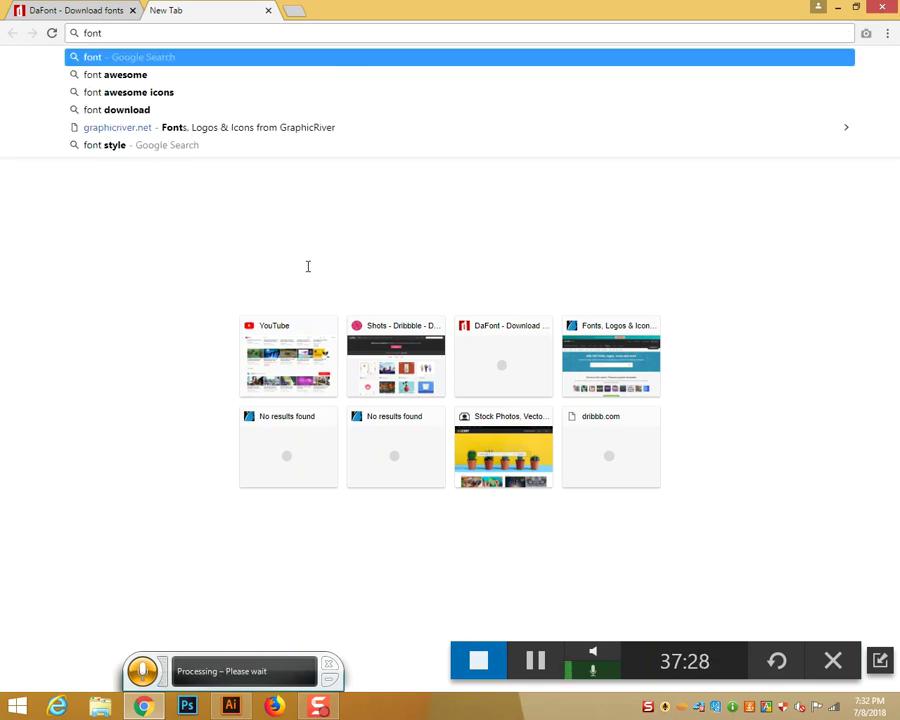
type(" free")
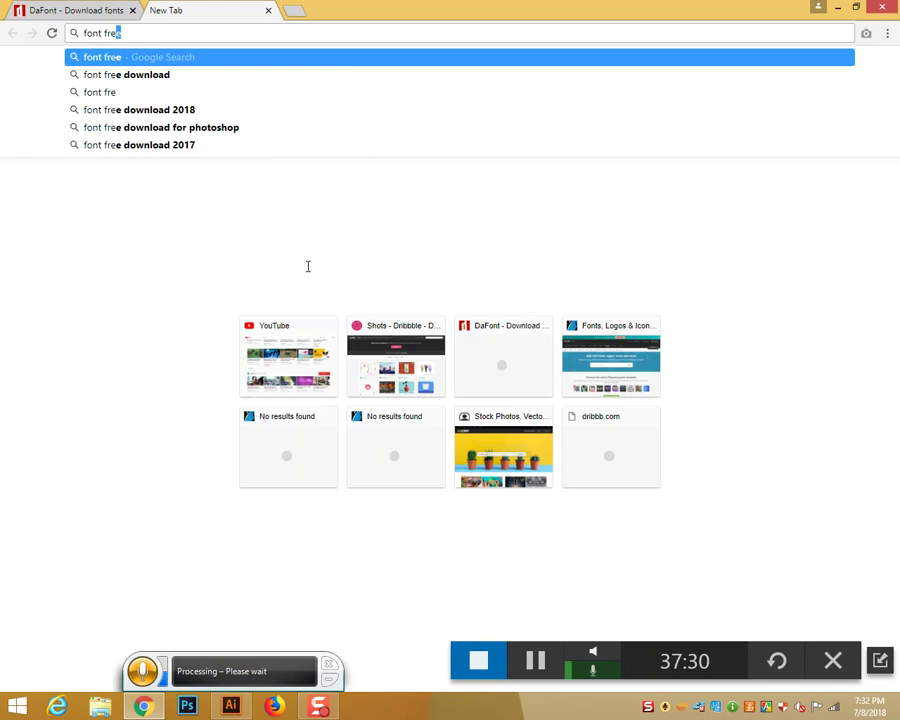
left_click(199, 74)
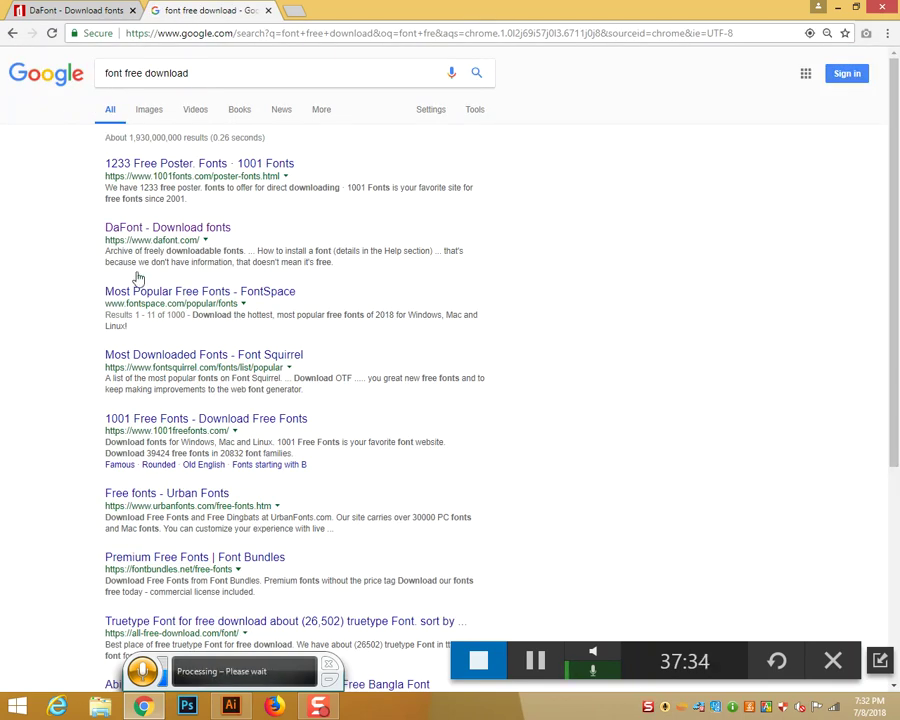
Step: Open the 1001 Fonts poster fonts result in its own tab and download the Ginga font
middle_click(160, 165)
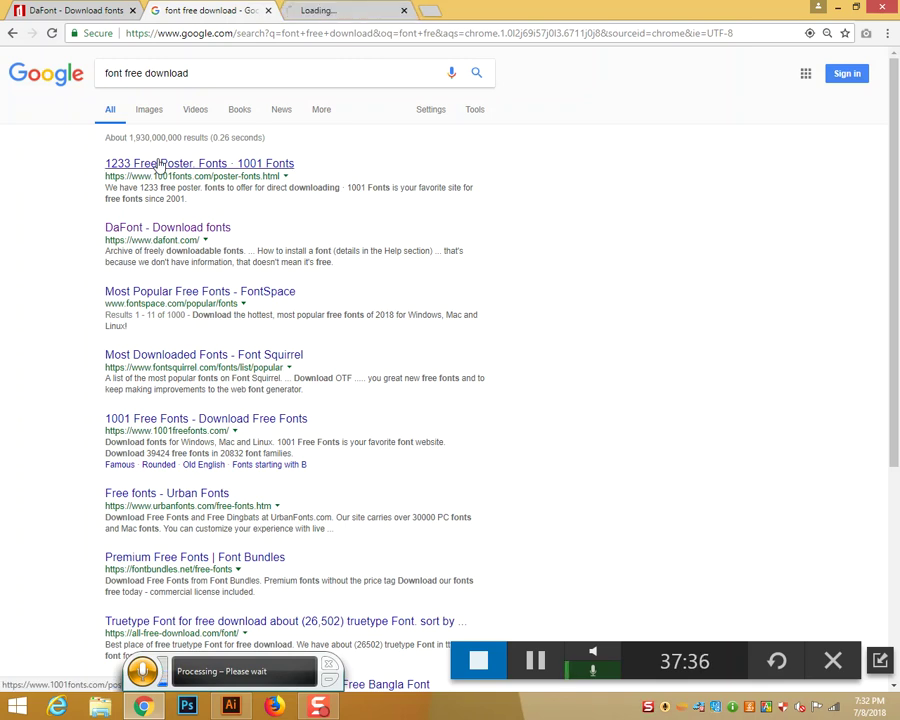
left_click(330, 10)
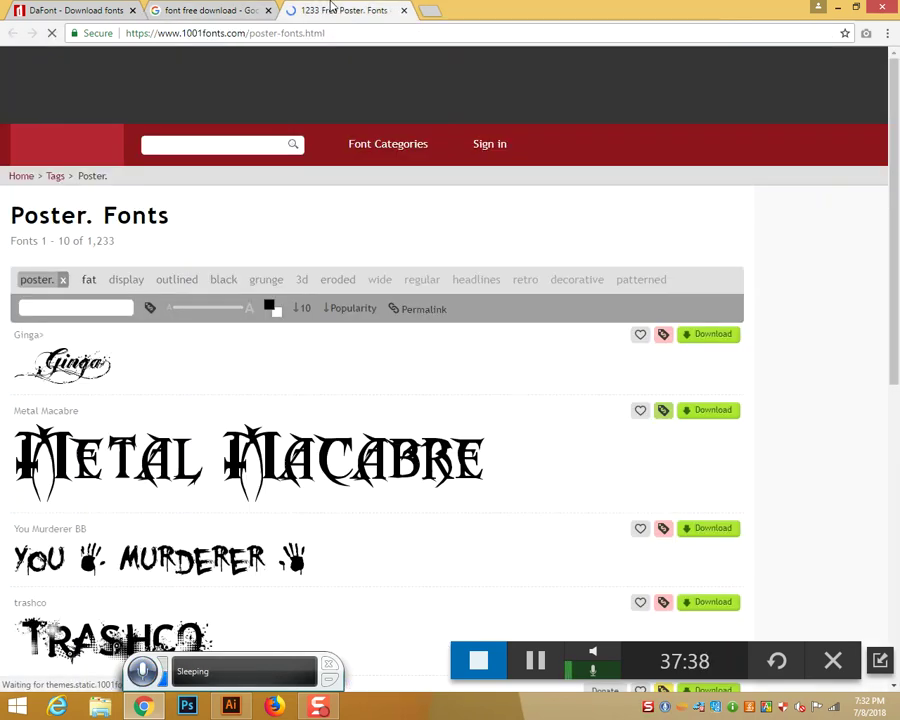
scroll(291, 502, "down", 8)
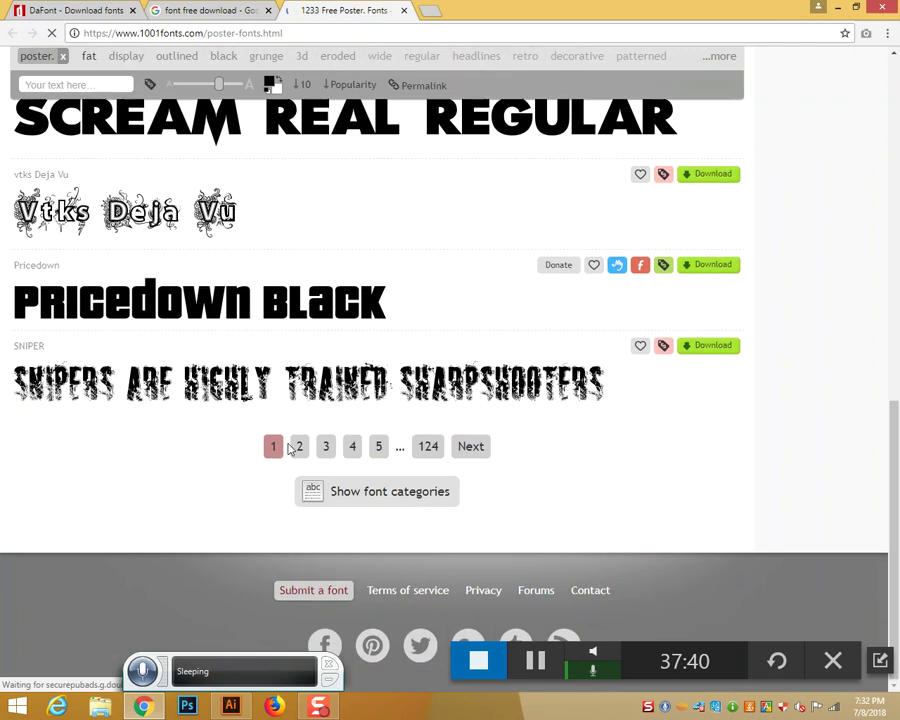
scroll(289, 449, "up", 8)
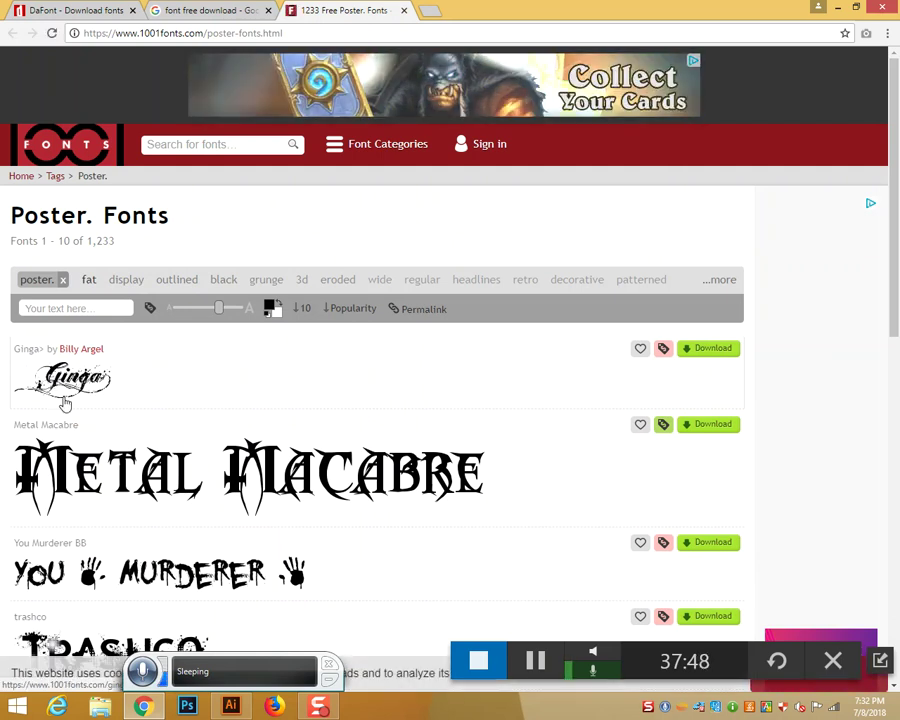
left_click(706, 352)
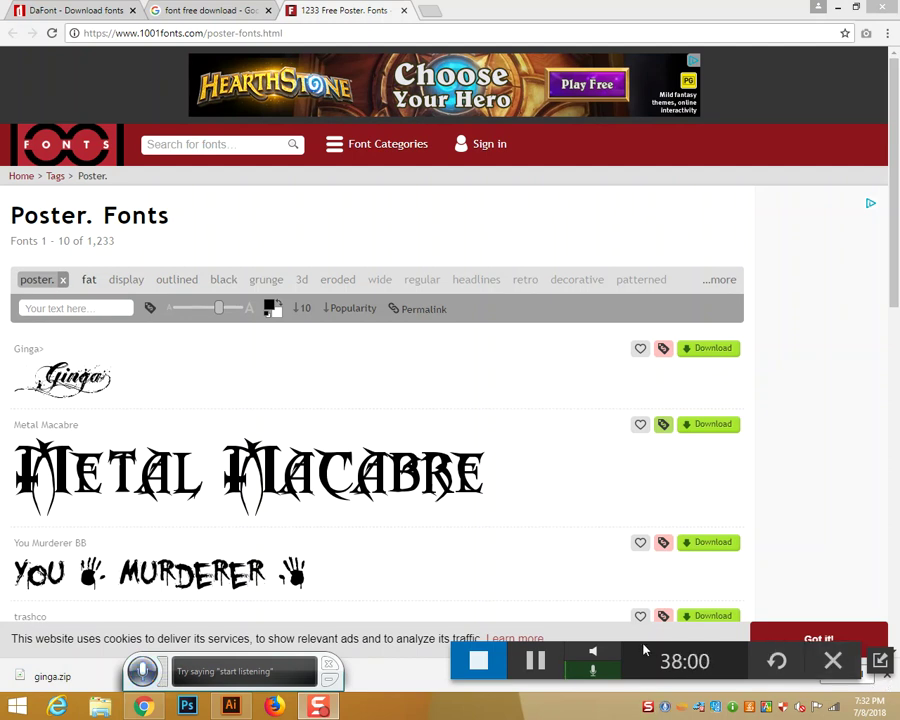
Step: Show the downloaded ginga.zip in its folder and extract it into a ginga subfolder
left_click_drag(642, 646, 627, 631)
left_click(852, 674)
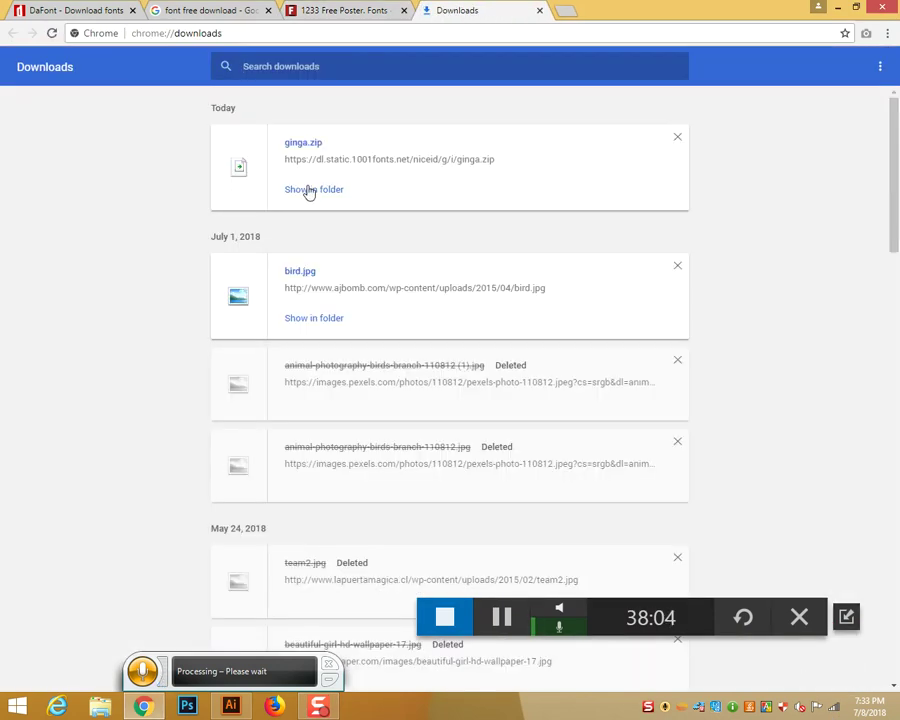
left_click(309, 190)
right_click(212, 183)
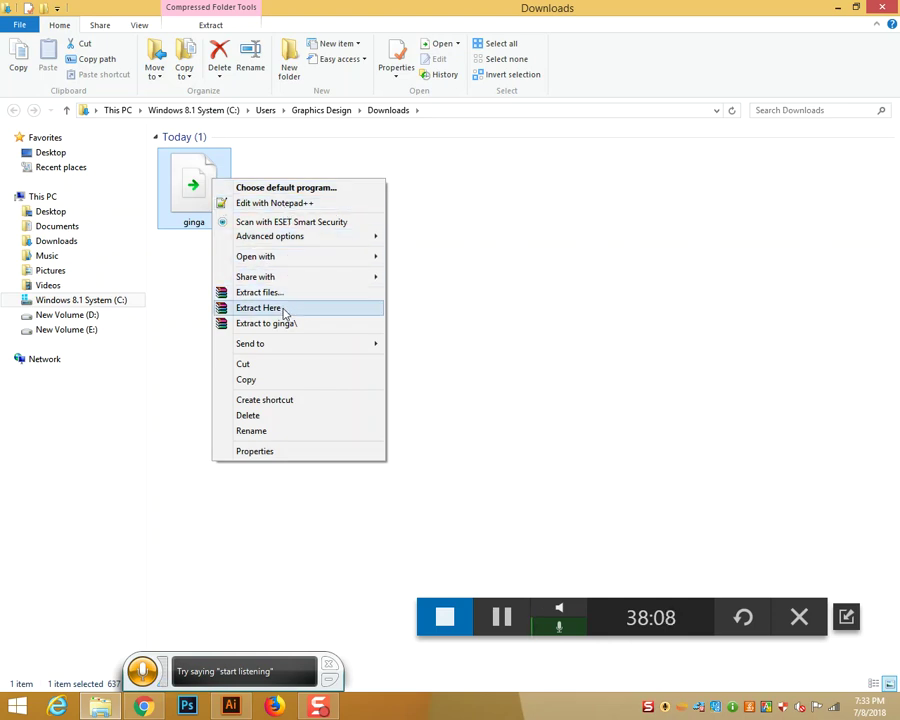
left_click(283, 325)
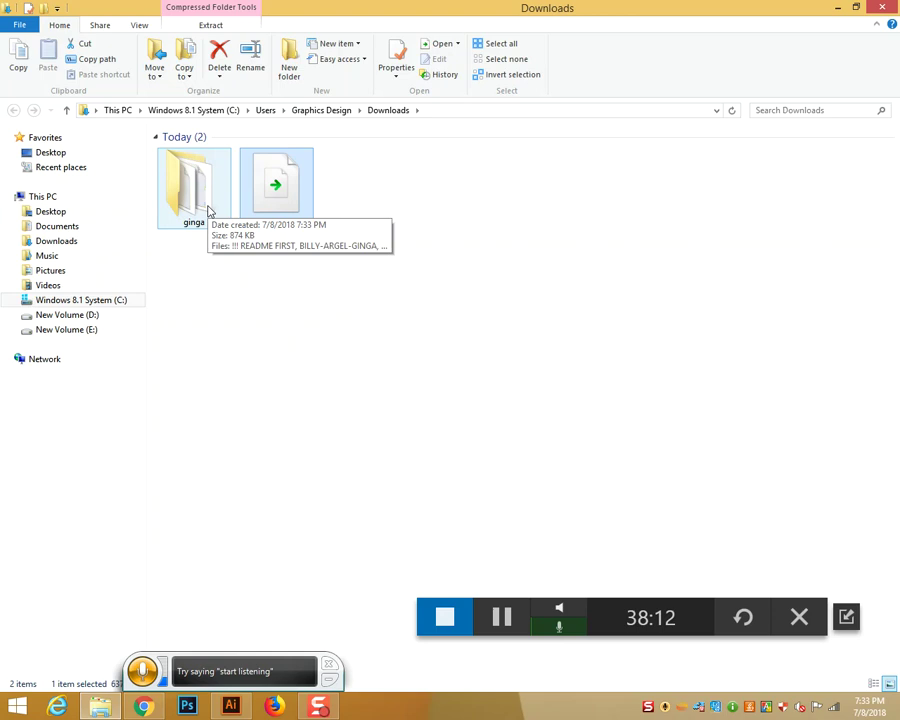
Step: Cut the ginga folder together with its archive, and close the folder window and the browser's Downloads page
left_click_drag(350, 285, 183, 176)
right_click(183, 176)
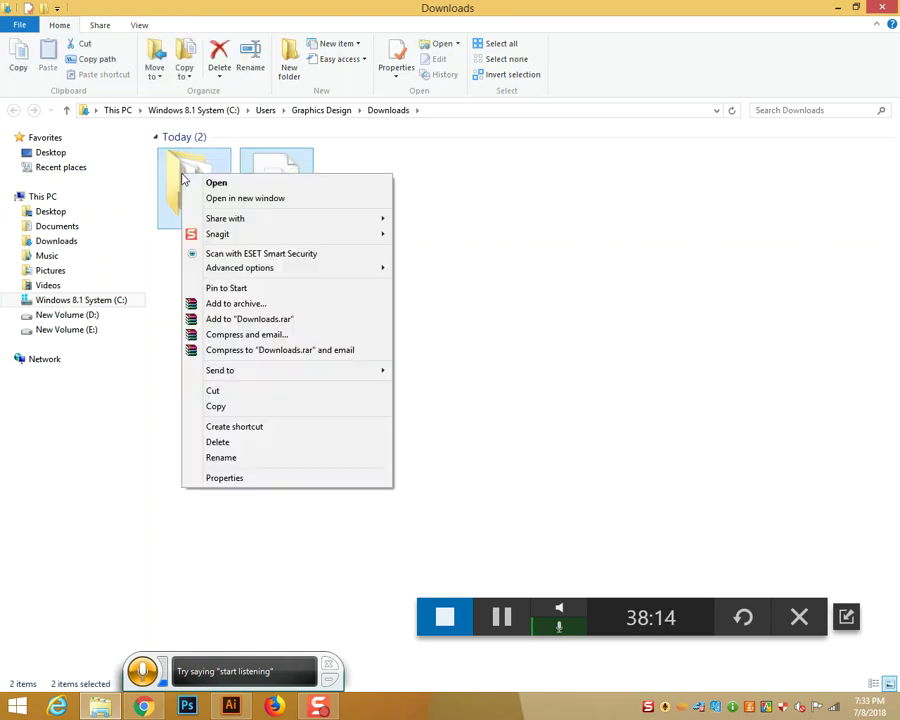
left_click(233, 394)
left_click(883, 7)
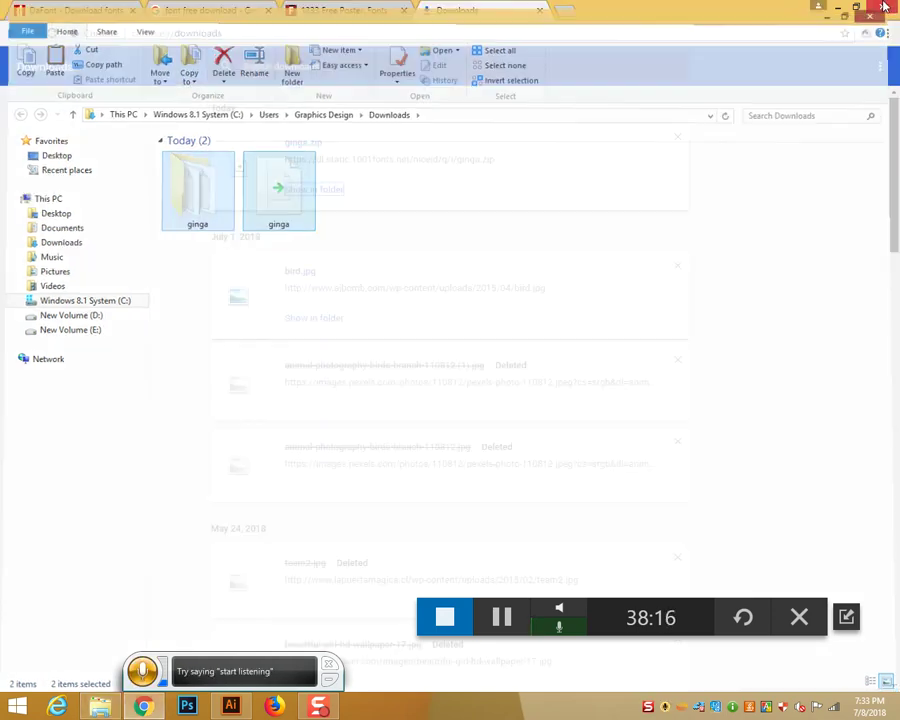
left_click(539, 10)
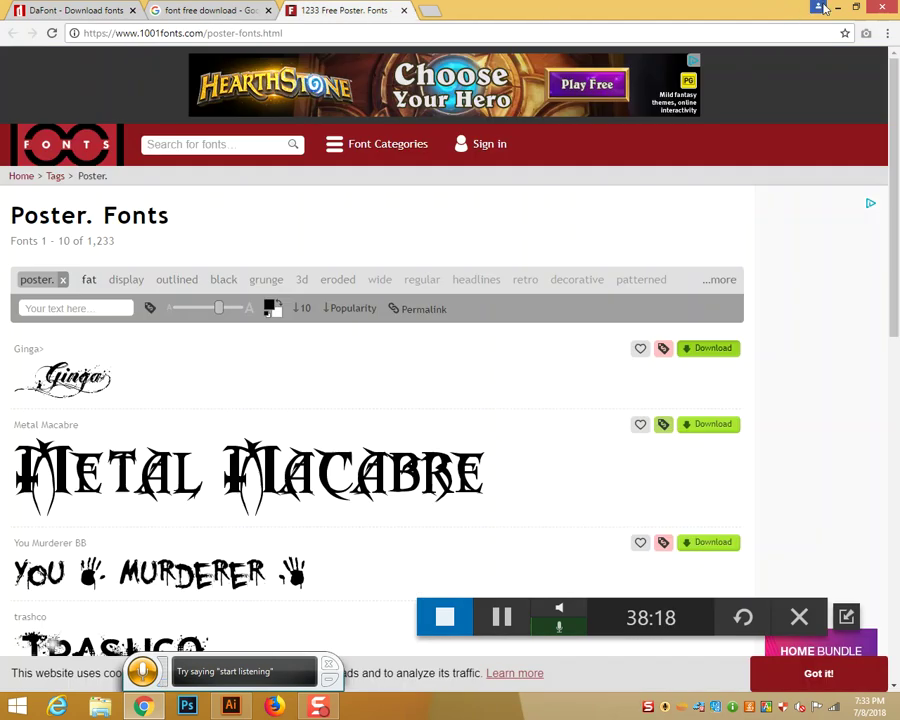
Step: Open the Graphic Class folder on the desktop and paste the cut ginga folder and its archive there
left_click(66, 9)
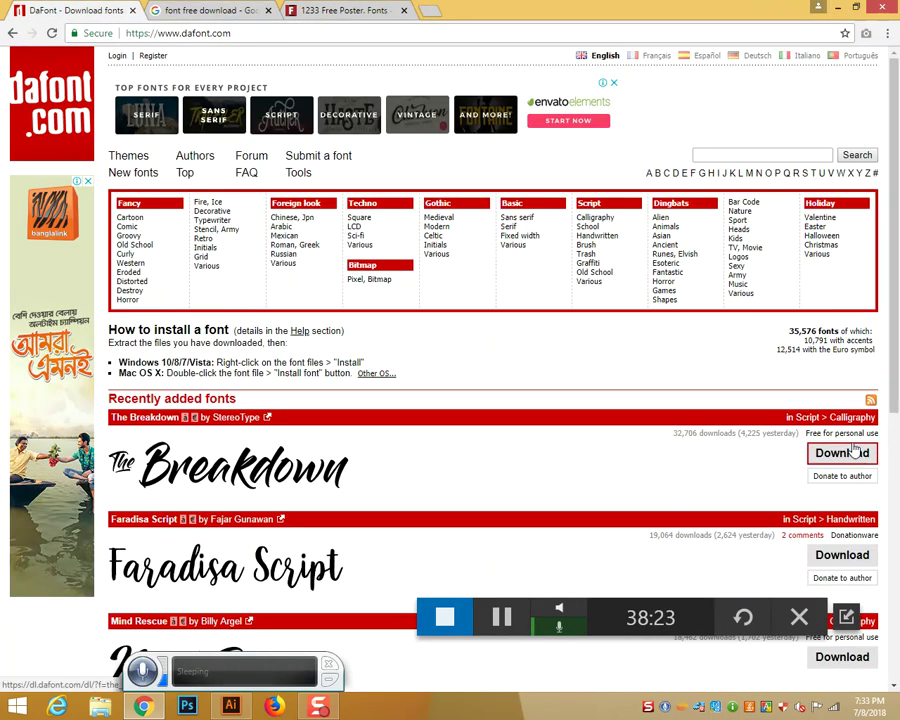
left_click(833, 8)
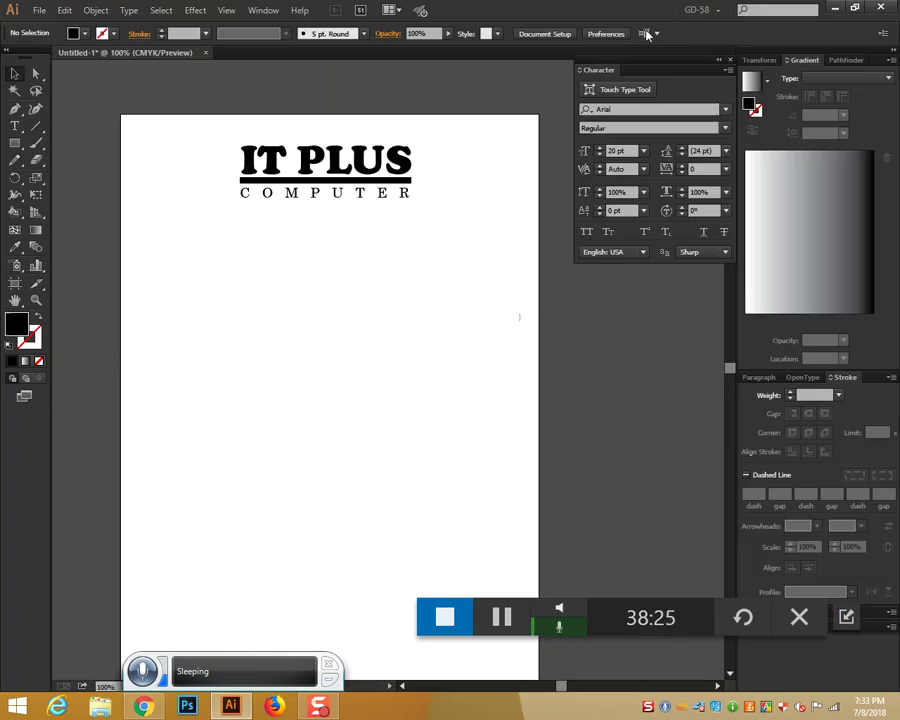
left_click(833, 8)
double_click(24, 502)
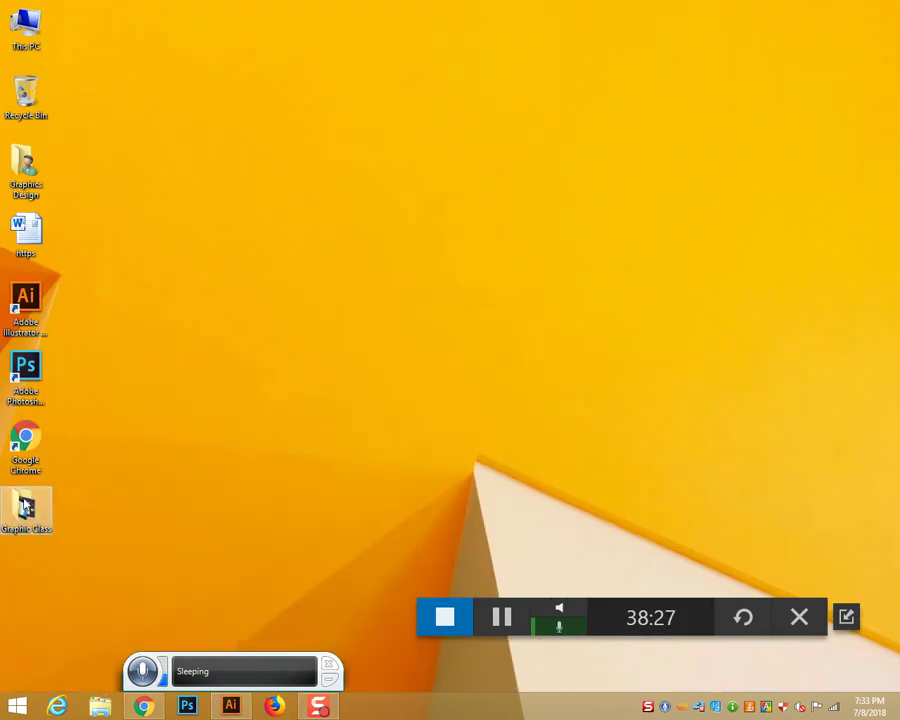
right_click(620, 291)
left_click(652, 386)
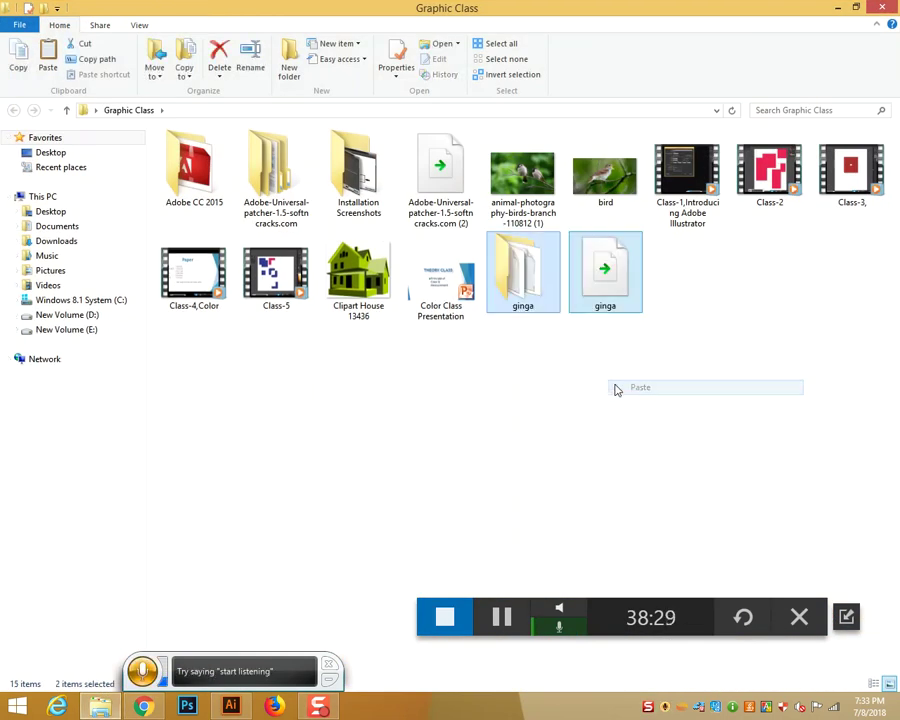
Step: Open the Ginga TrueType font from the ginga folder, try to install it, and close the preview and folder windows
double_click(537, 293)
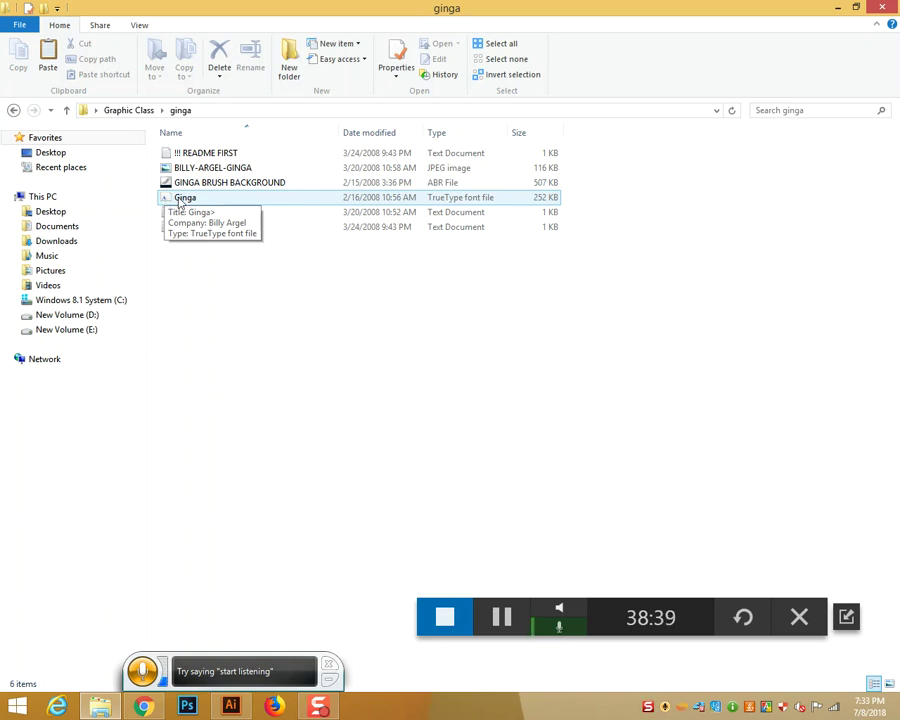
double_click(180, 200)
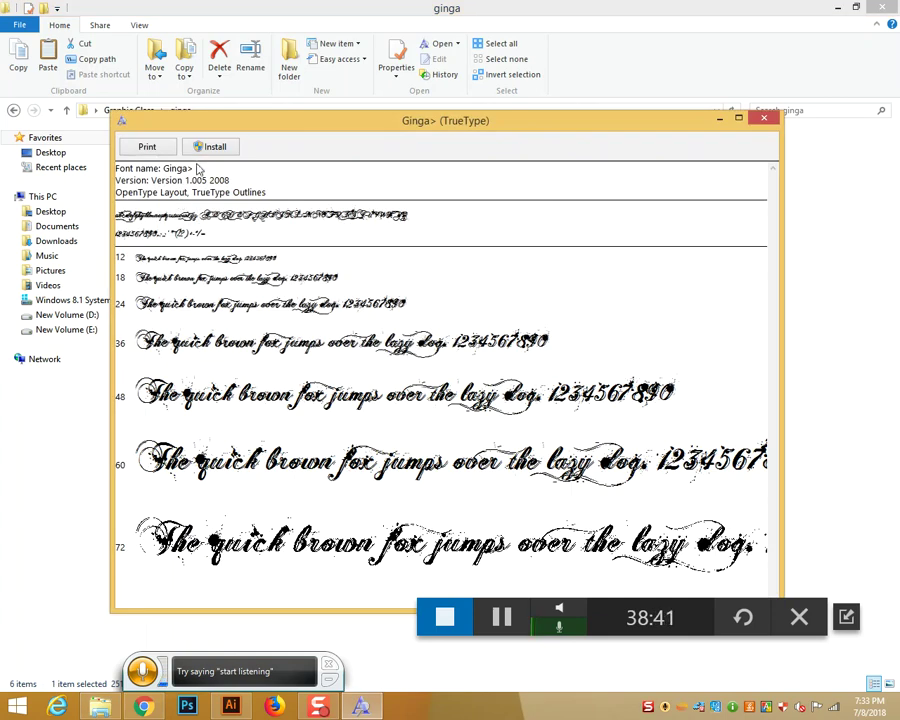
left_click(209, 148)
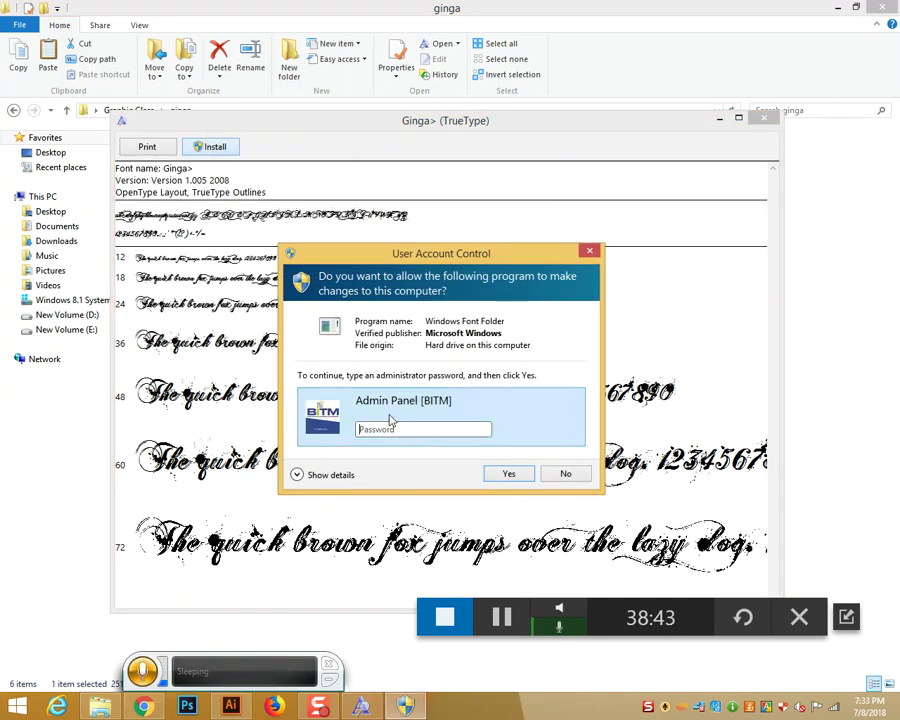
left_click(573, 477)
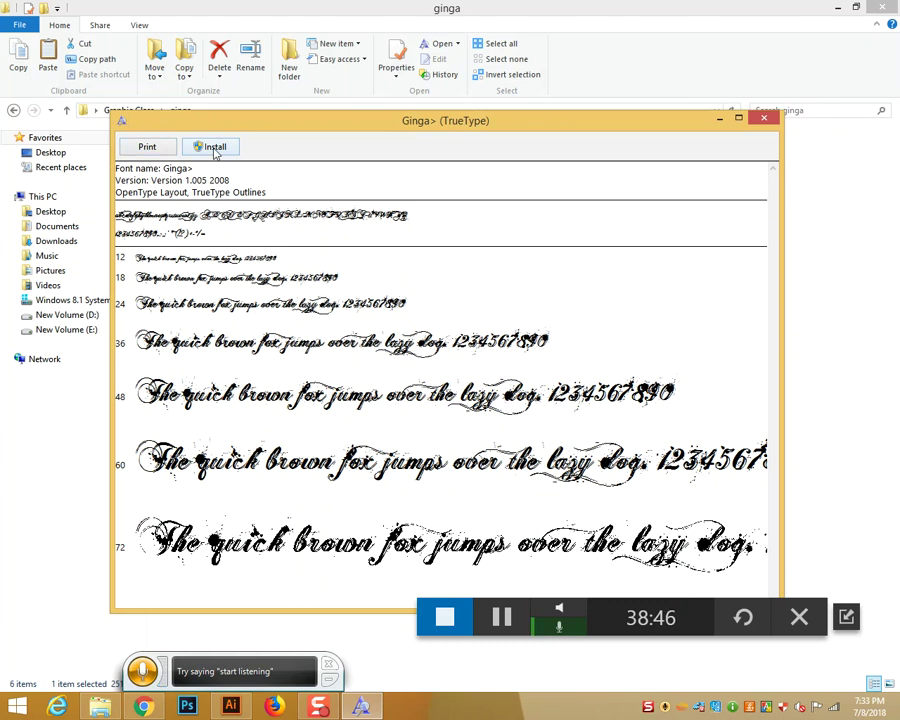
left_click(764, 118)
left_click(889, 7)
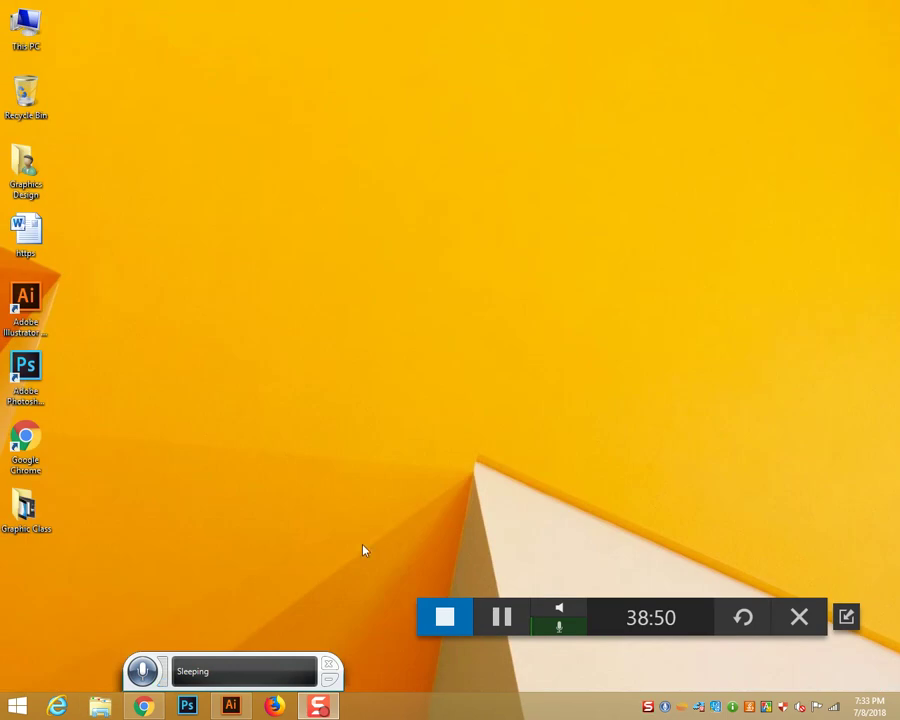
Step: Switch back to Illustrator and look through the list of available font families
left_click(231, 704)
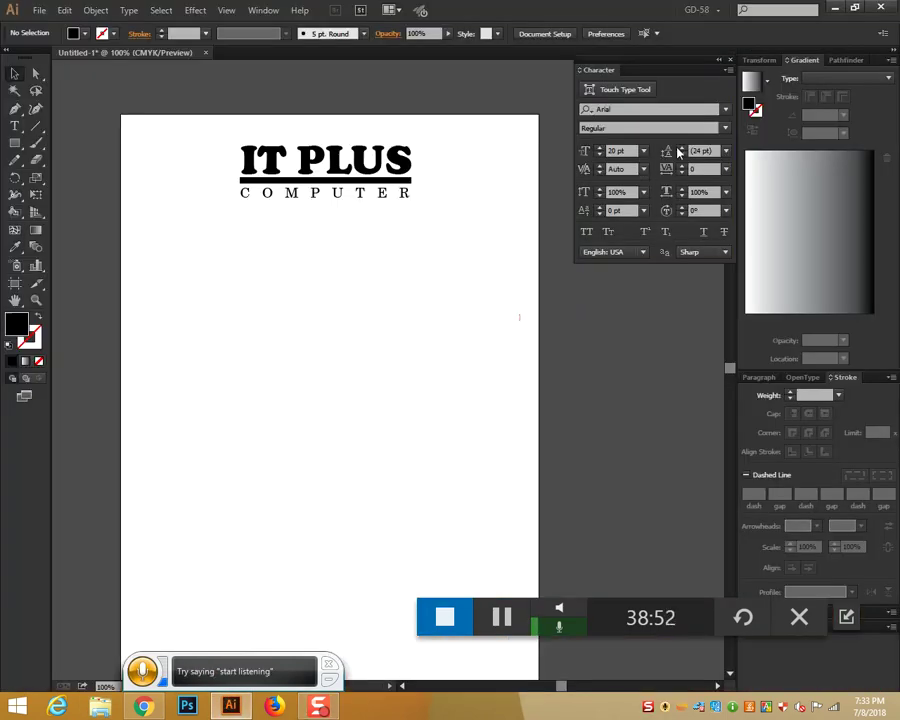
left_click(726, 112)
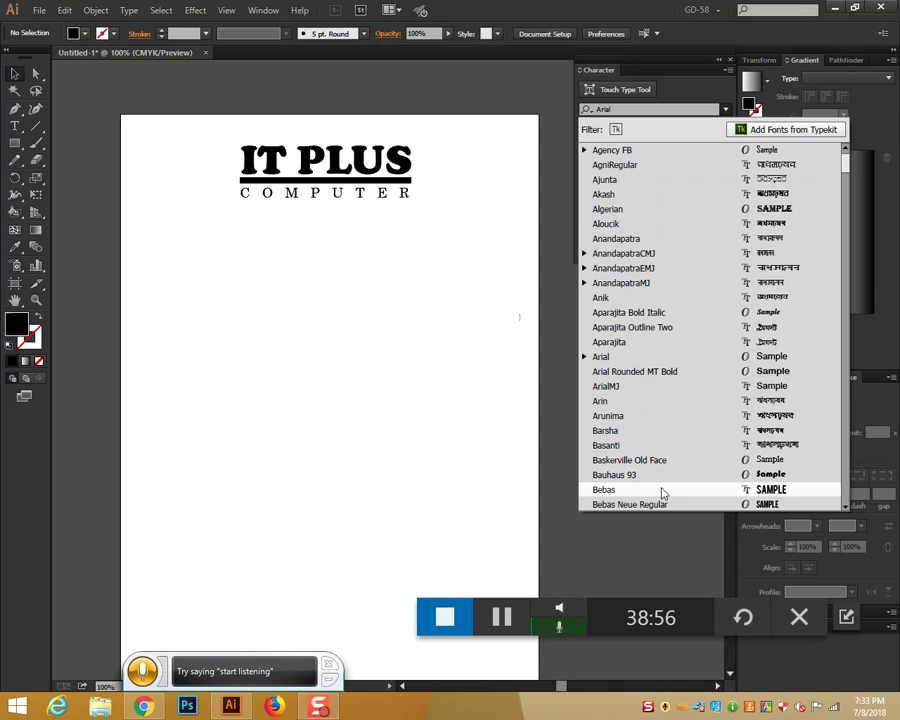
left_click(728, 112)
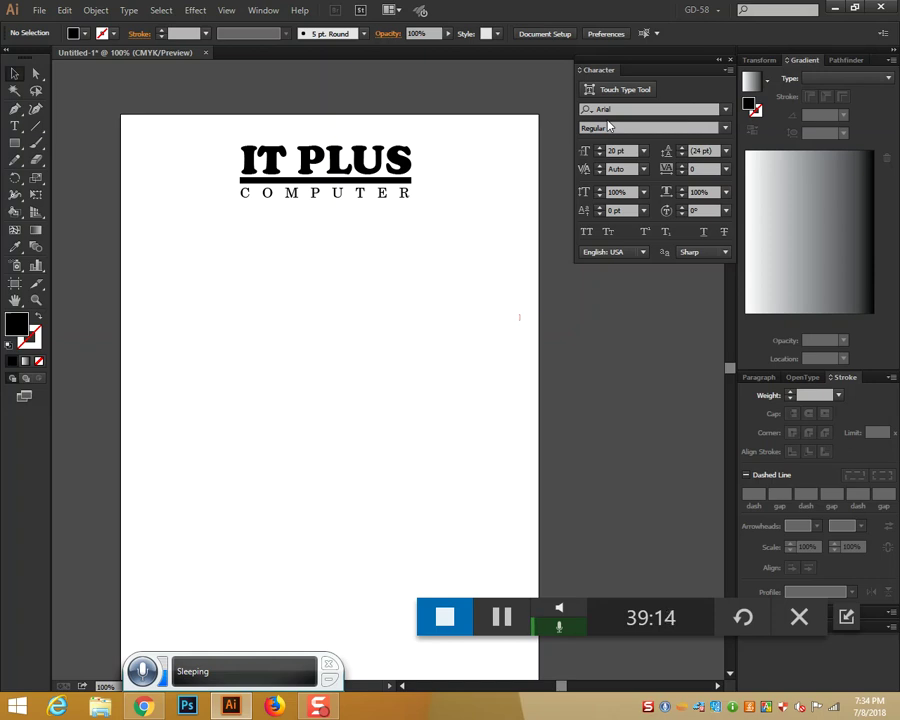
left_click(360, 160)
left_click(350, 297)
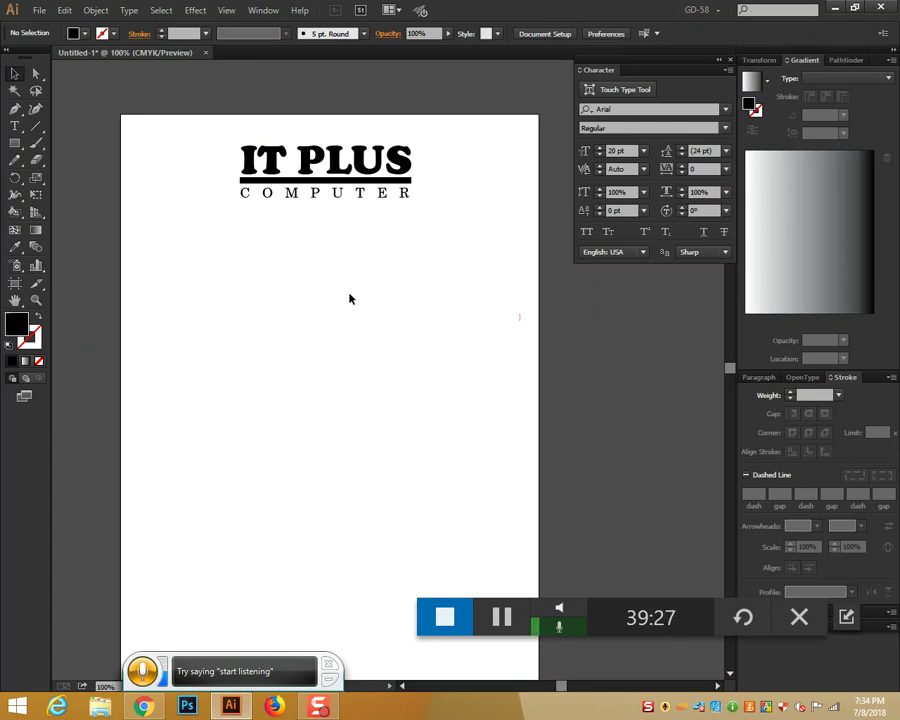
Step: Select the IT PLUS headline in the logo and try to convert it to outlines
left_click(348, 177)
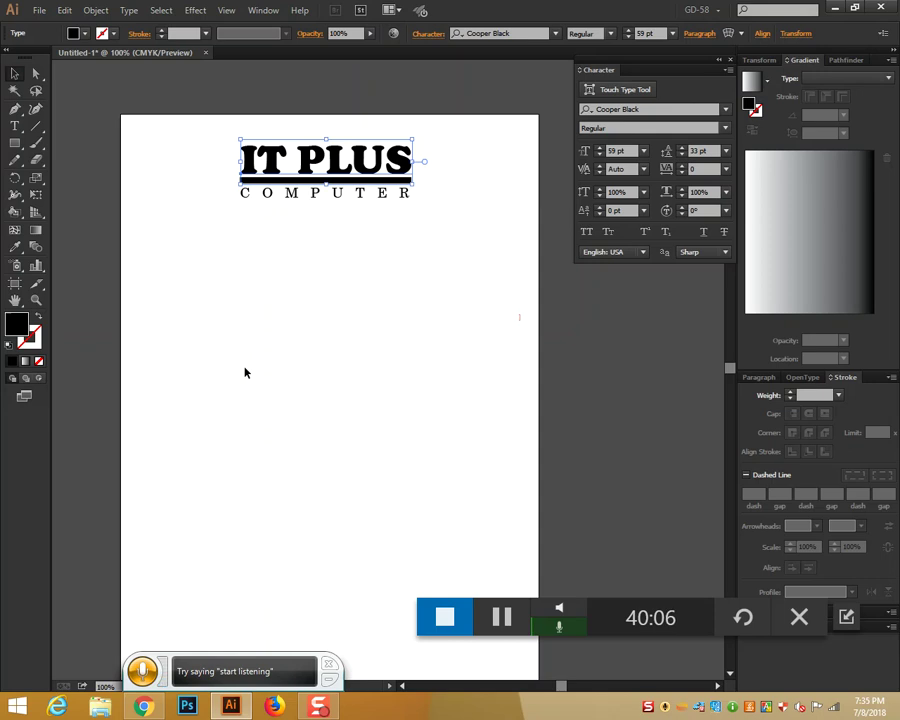
left_click(357, 265)
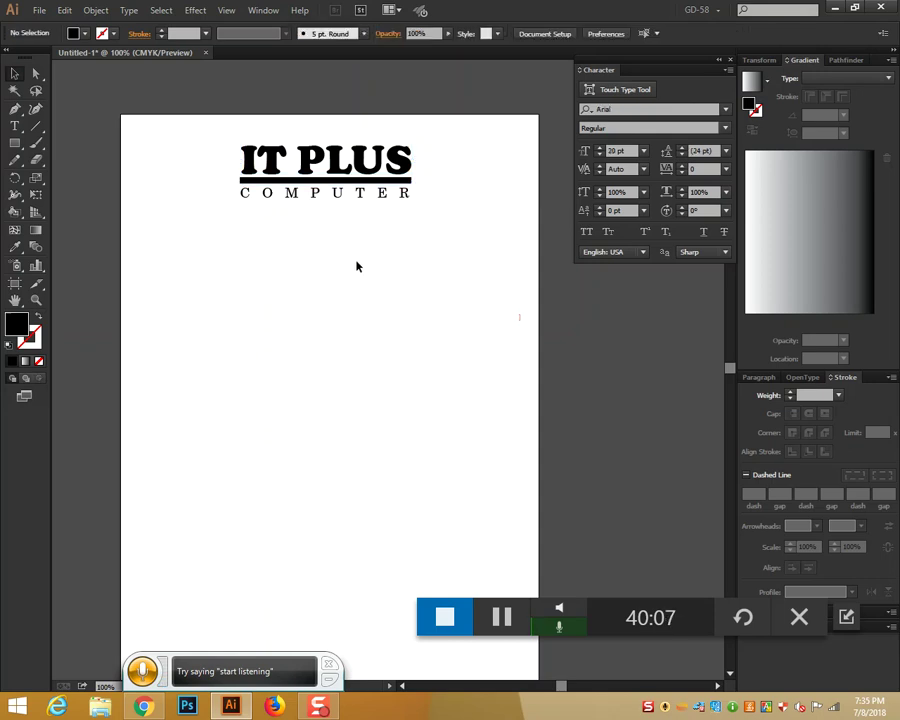
left_click(332, 174)
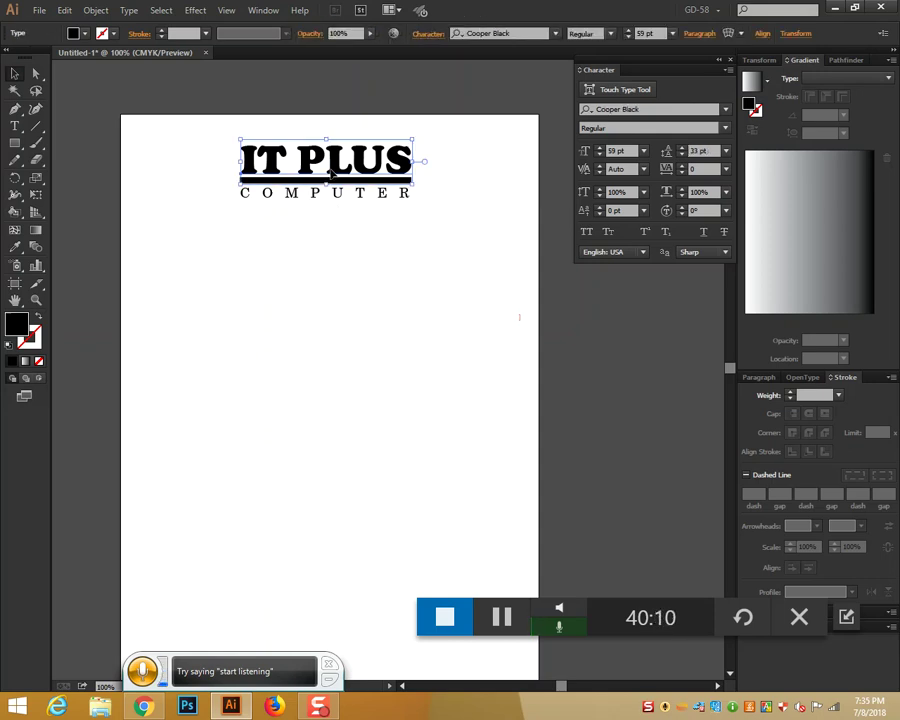
key("ctrl+equal")
key("ctrl+equal")
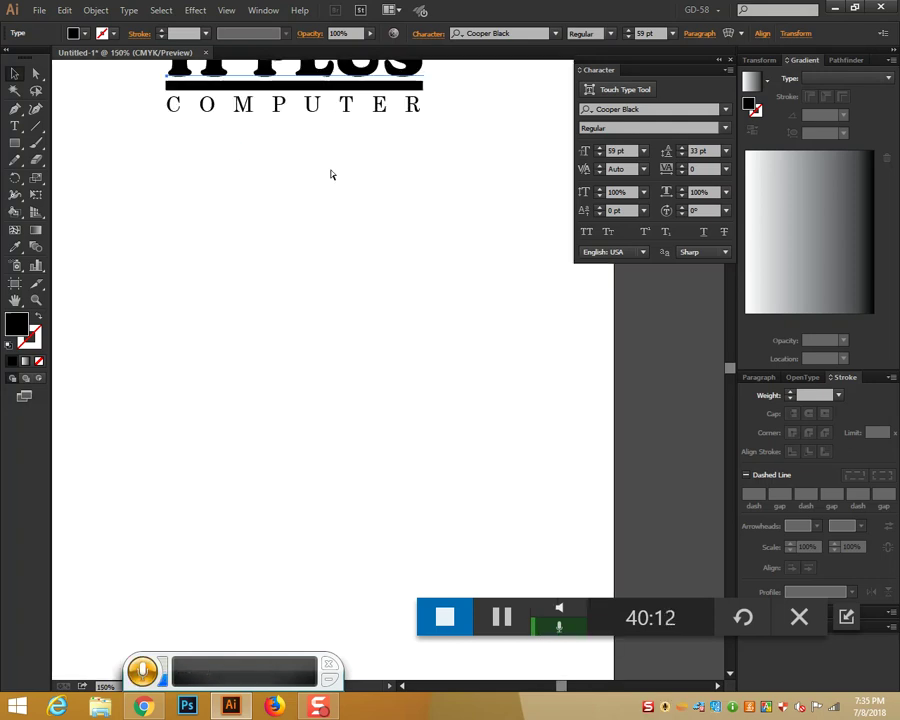
left_click_drag(391, 226, 428, 420)
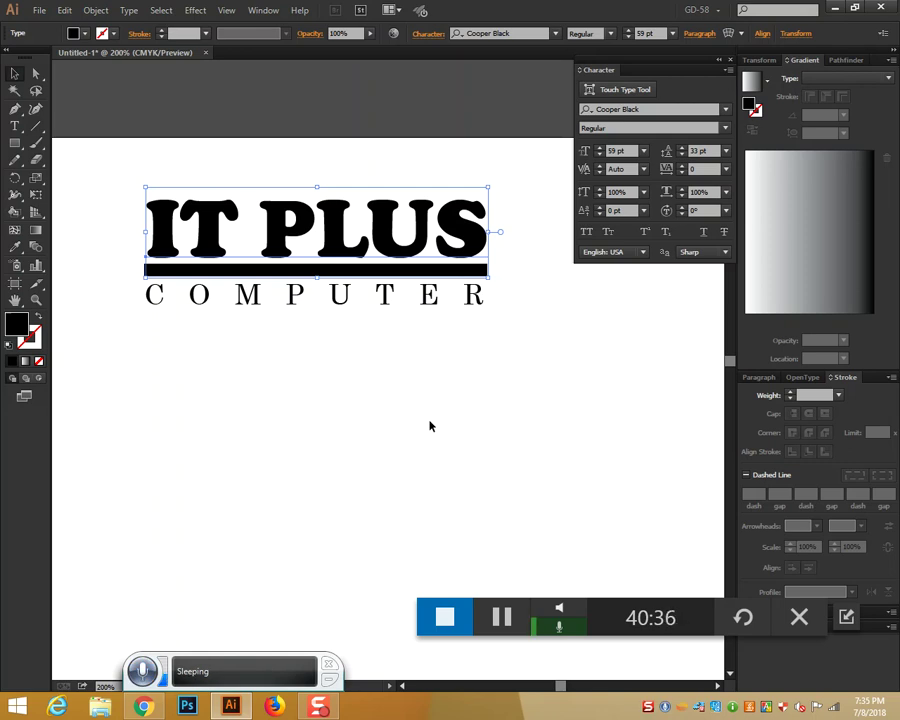
left_click(424, 385)
left_click(401, 247)
right_click(402, 253)
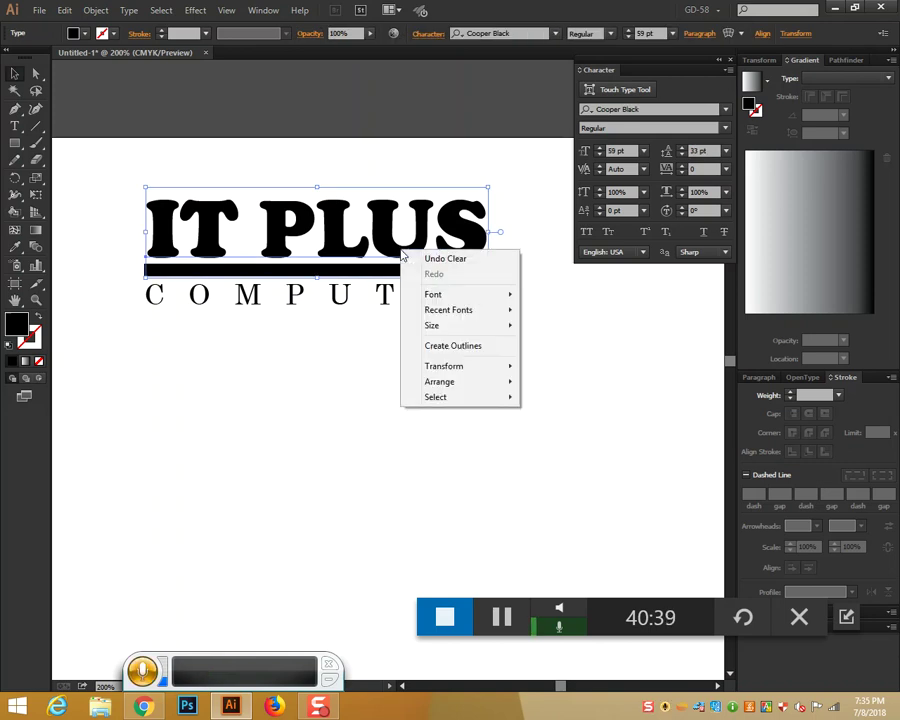
left_click(450, 352)
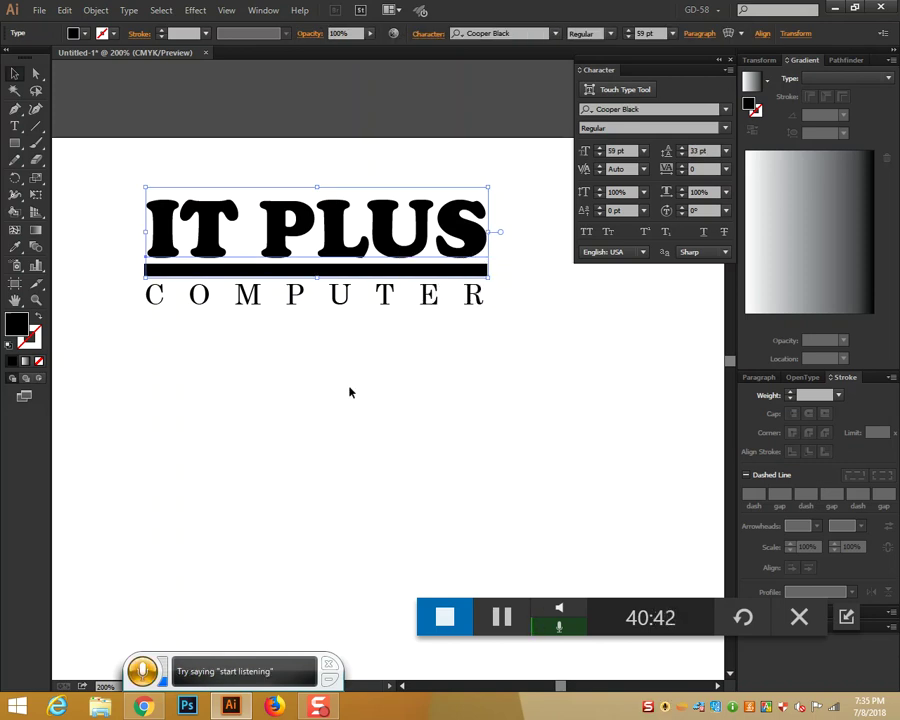
left_click(349, 390)
left_click(343, 260)
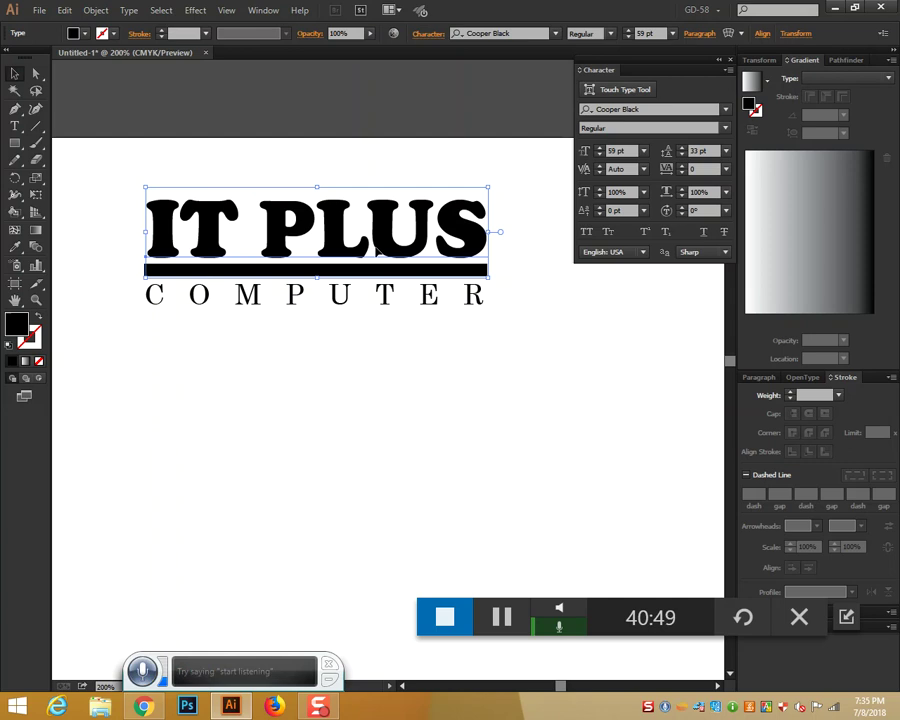
Step: Select only the letter P in the IT PLUS text and fill it with a pinkish red
left_click(15, 125)
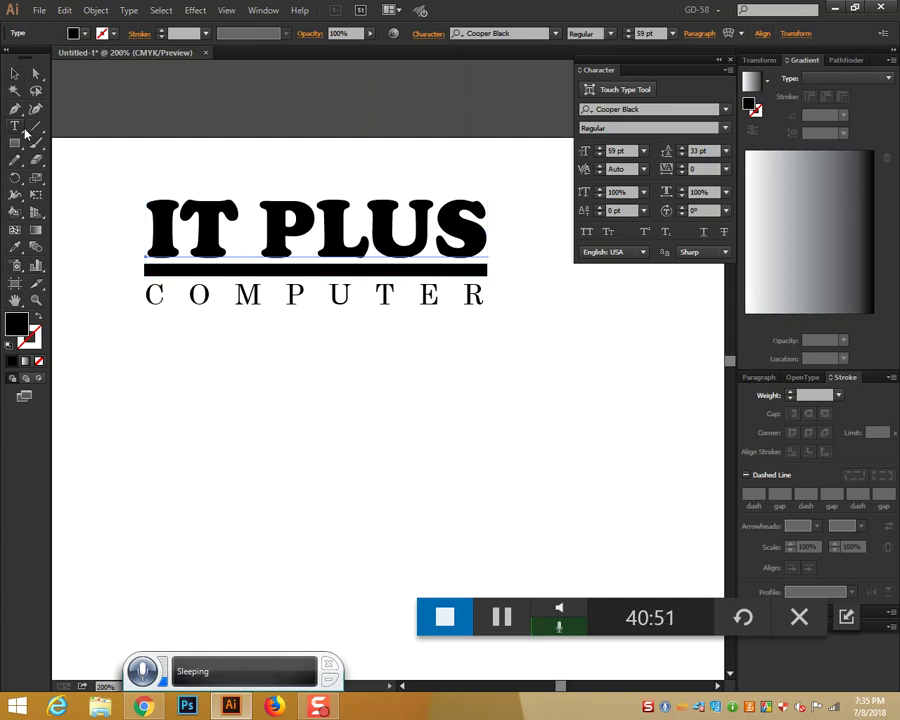
left_click_drag(309, 222, 259, 222)
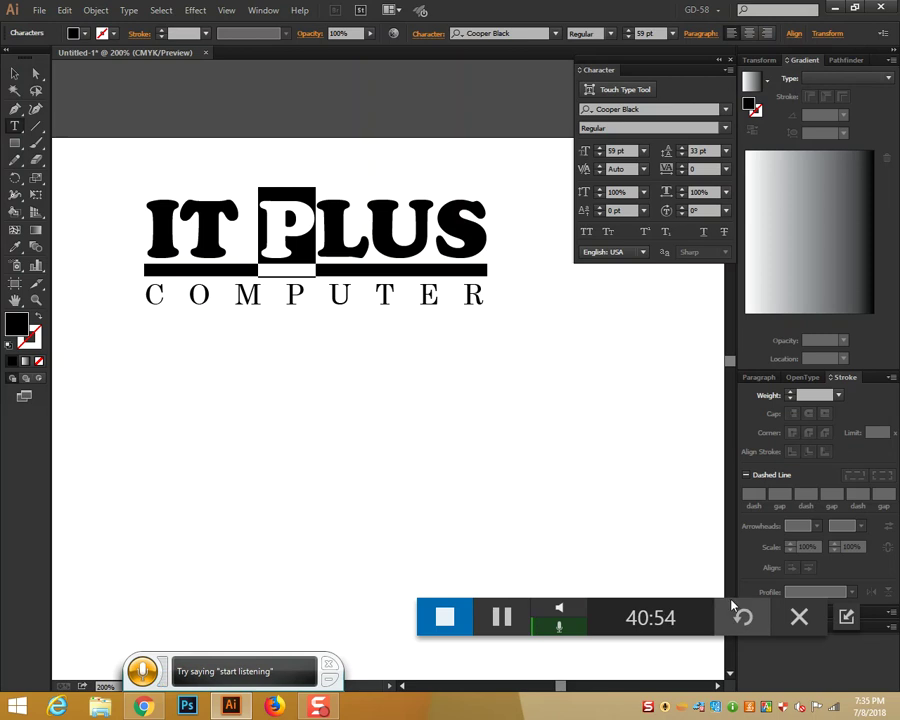
left_click_drag(705, 608, 664, 668)
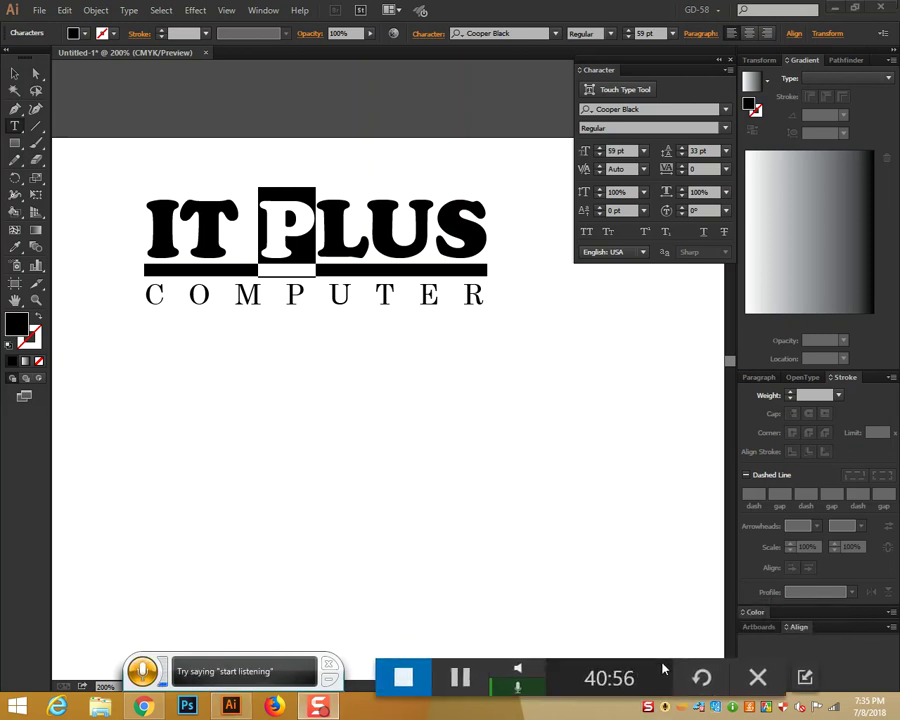
double_click(16, 322)
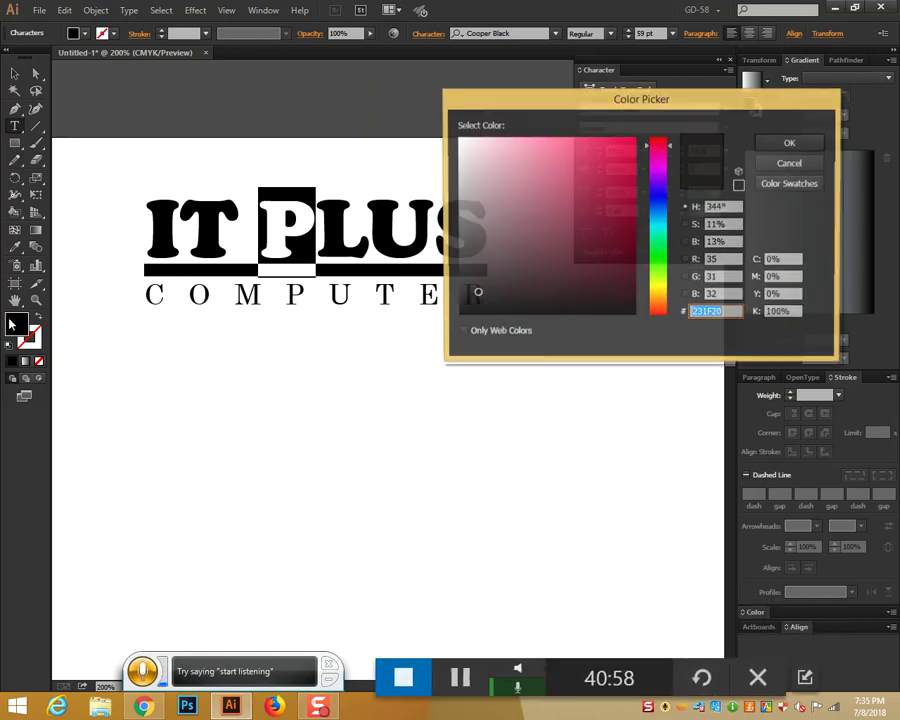
left_click(622, 147)
left_click(772, 143)
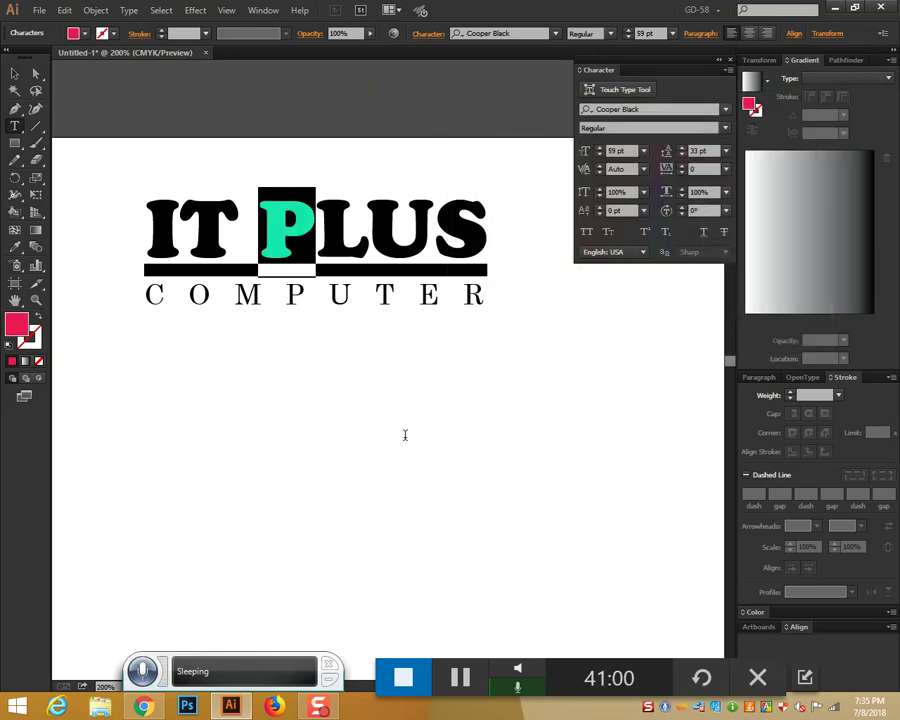
left_click(405, 435)
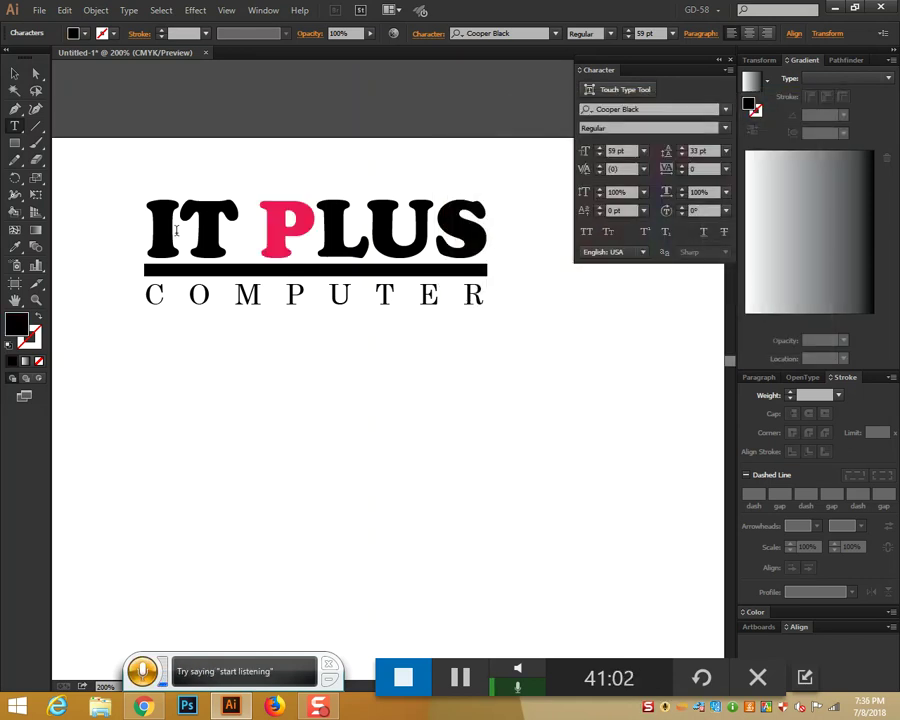
Step: Select the letter I in the IT PLUS text and fill it with a violet blue
left_click_drag(178, 231, 146, 231)
double_click(16, 322)
left_click(659, 191)
left_click(610, 151)
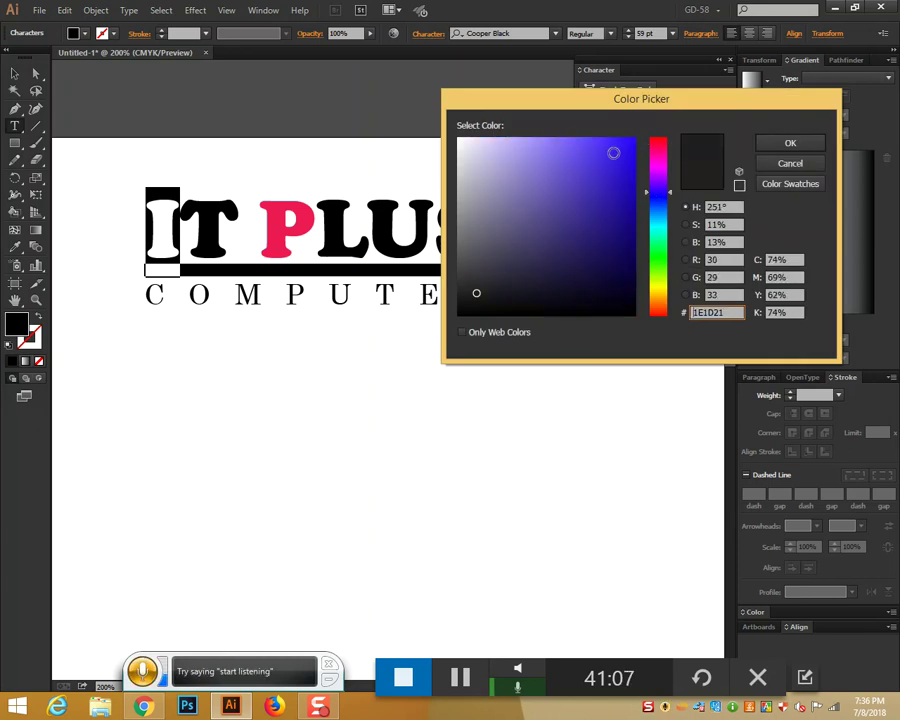
left_click(790, 143)
left_click(323, 449)
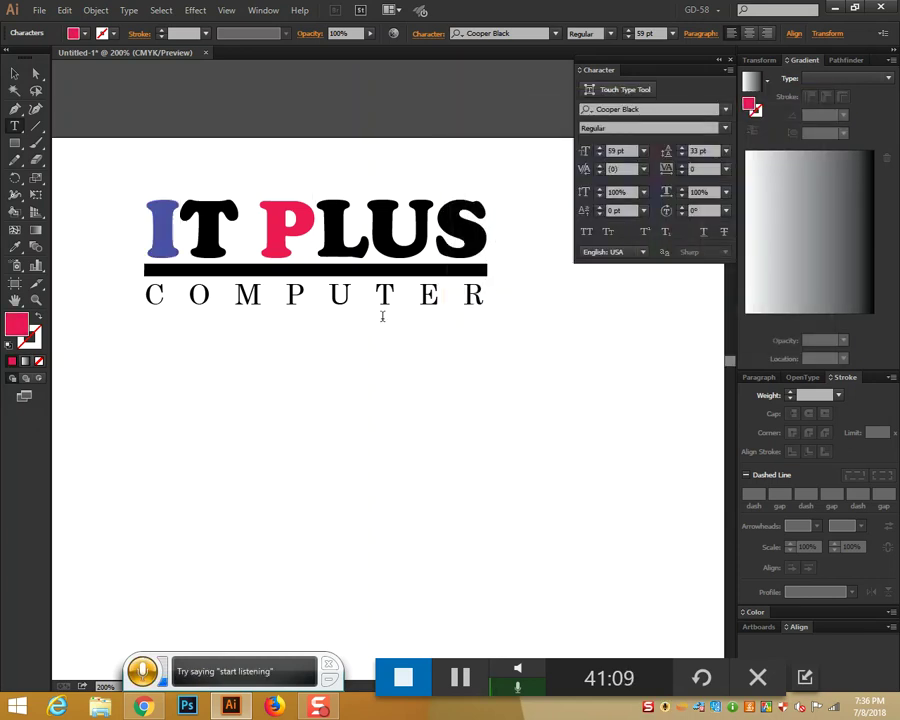
Step: Select the letter U in the IT PLUS text and fill it with yellow E2C833
left_click_drag(367, 225, 436, 225)
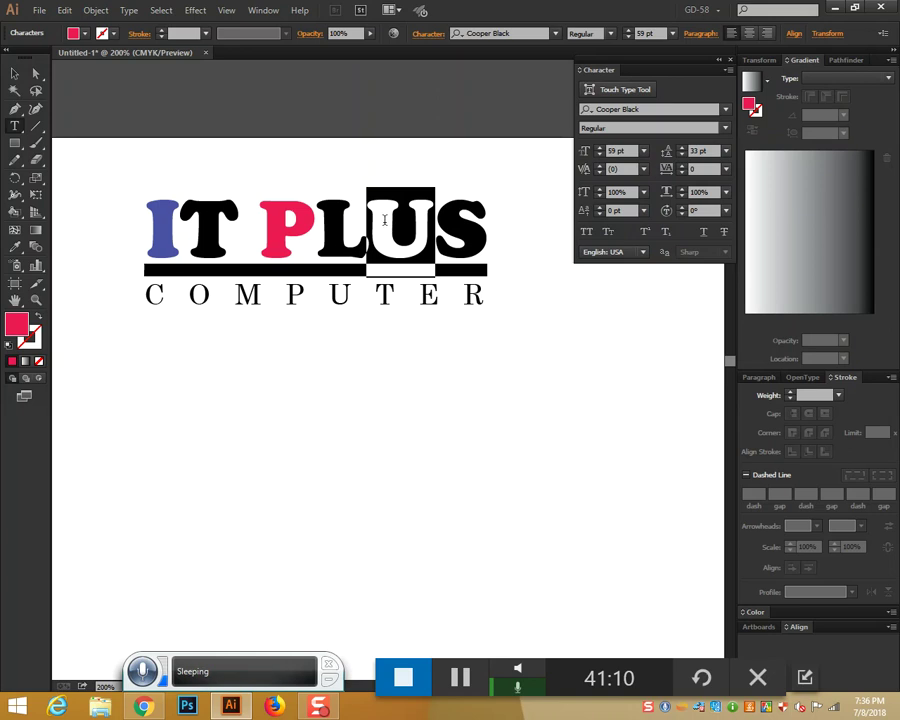
double_click(18, 324)
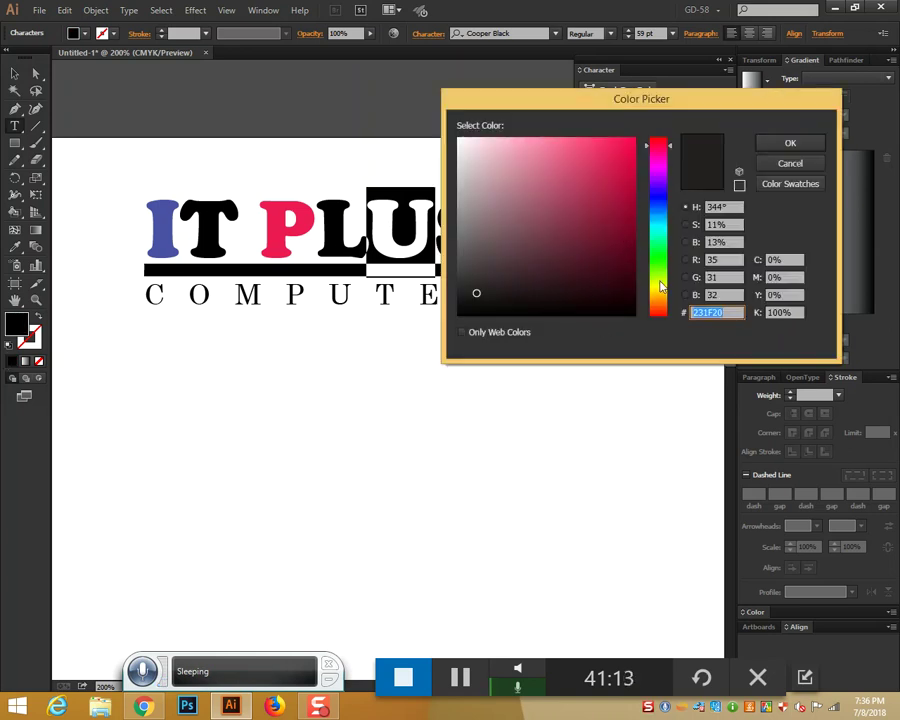
left_click(659, 286)
left_click_drag(668, 288, 668, 291)
left_click(597, 158)
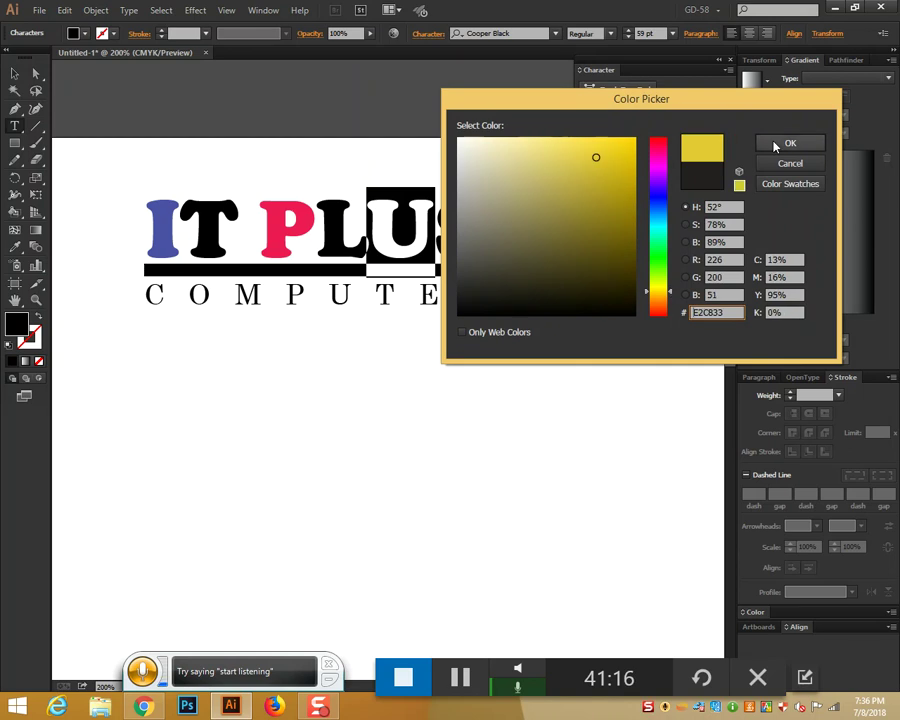
left_click(790, 143)
key("End")
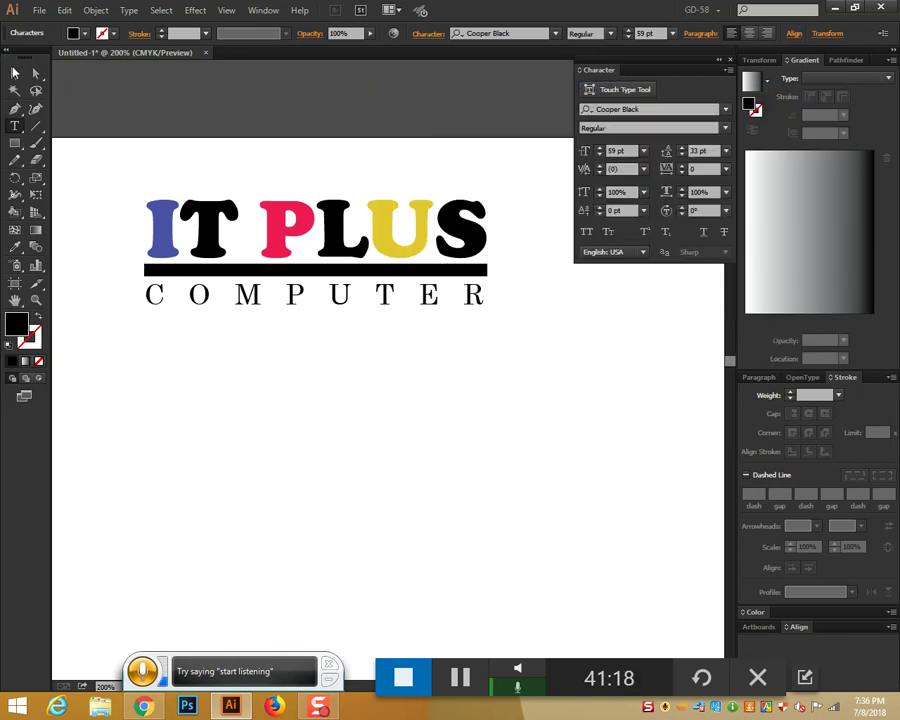
Step: Convert the IT PLUS headline to outlines
key("Escape")
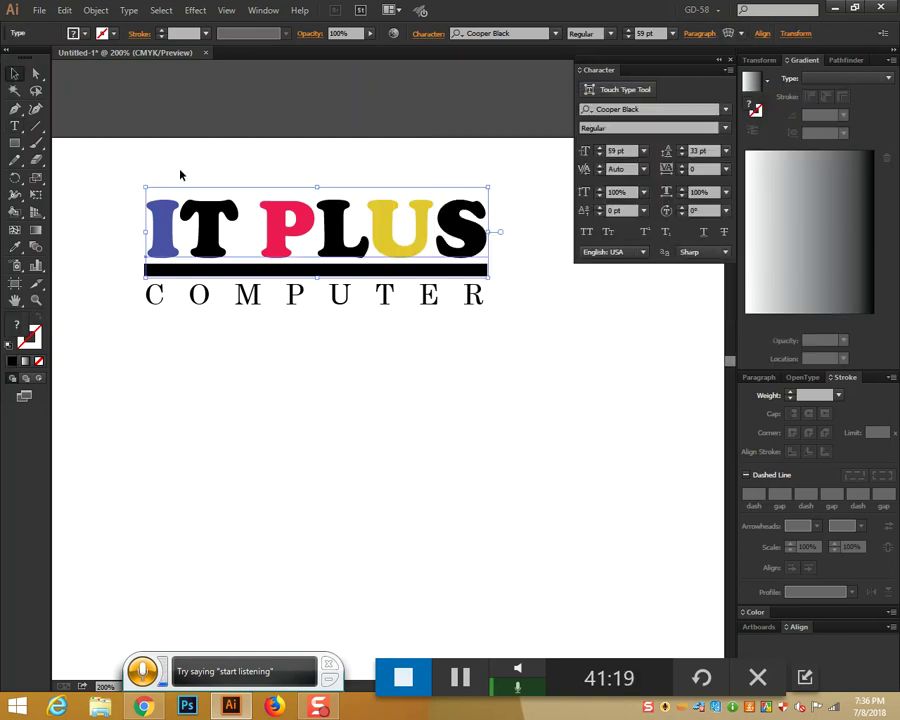
right_click(335, 241)
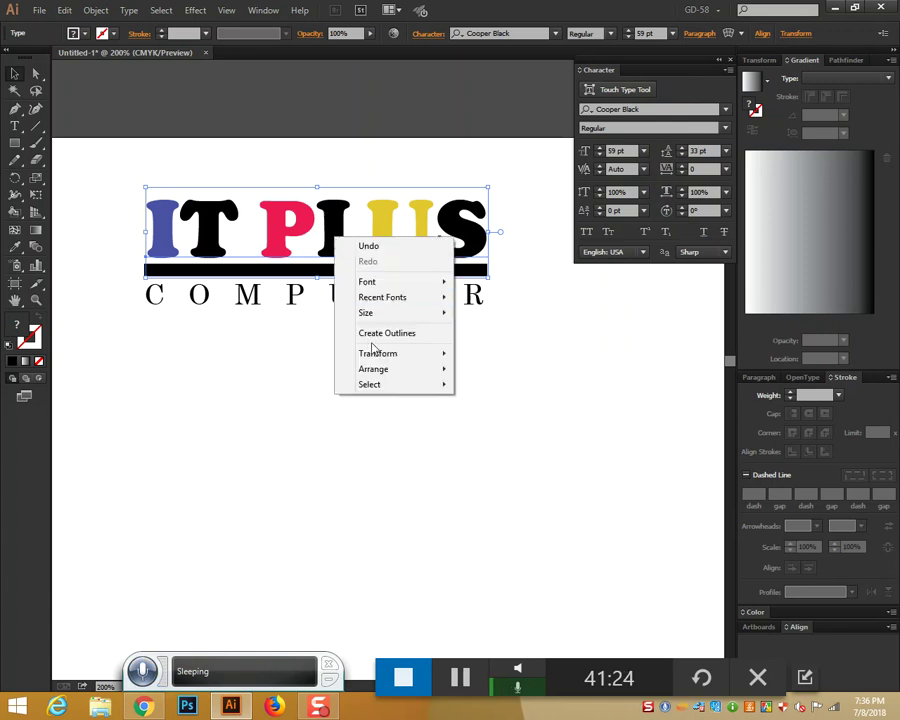
left_click(309, 390)
left_click(354, 253)
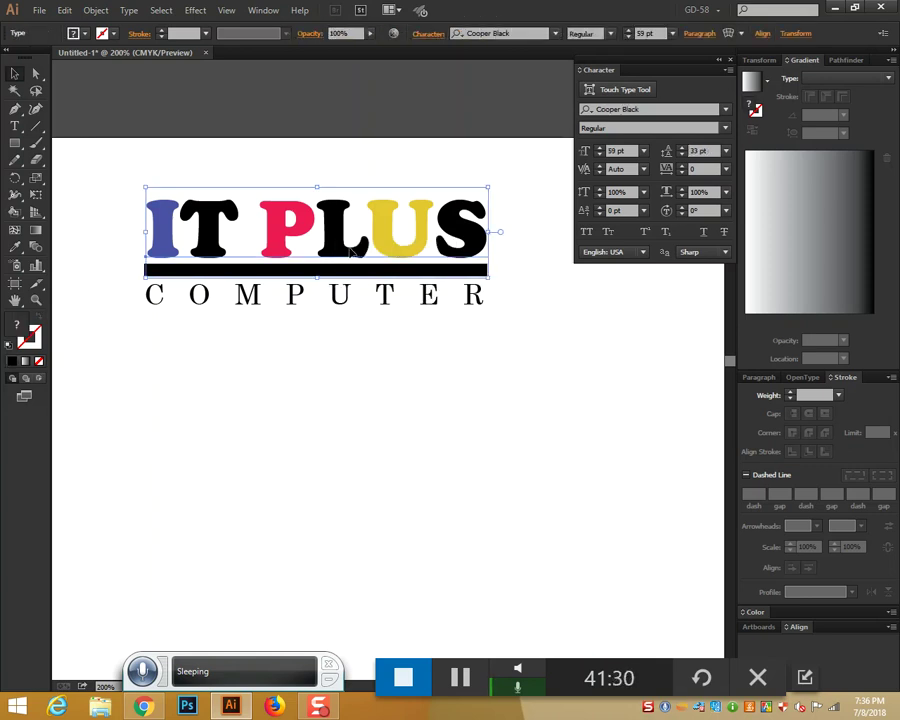
right_click(351, 251)
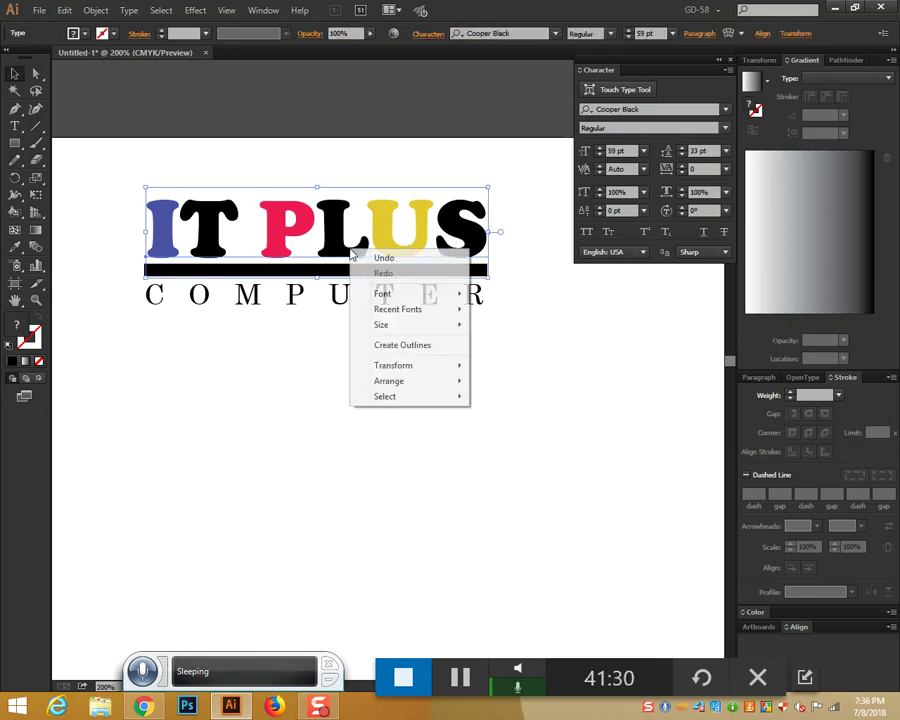
left_click(386, 347)
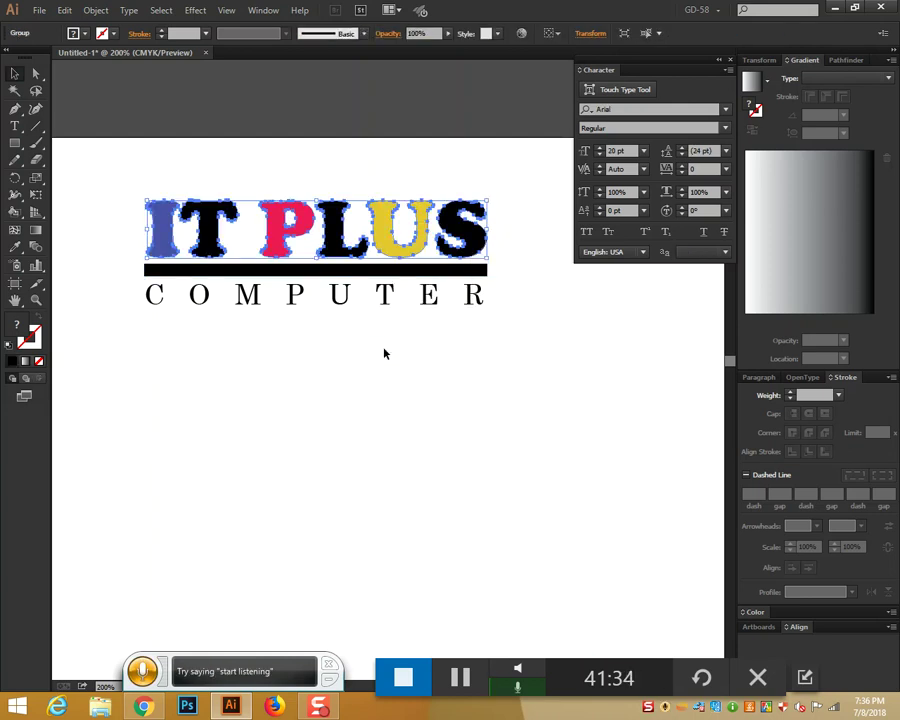
Step: Try to ungroup the outlined IT PLUS letters and move the headline below the COMPUTER text
right_click(272, 225)
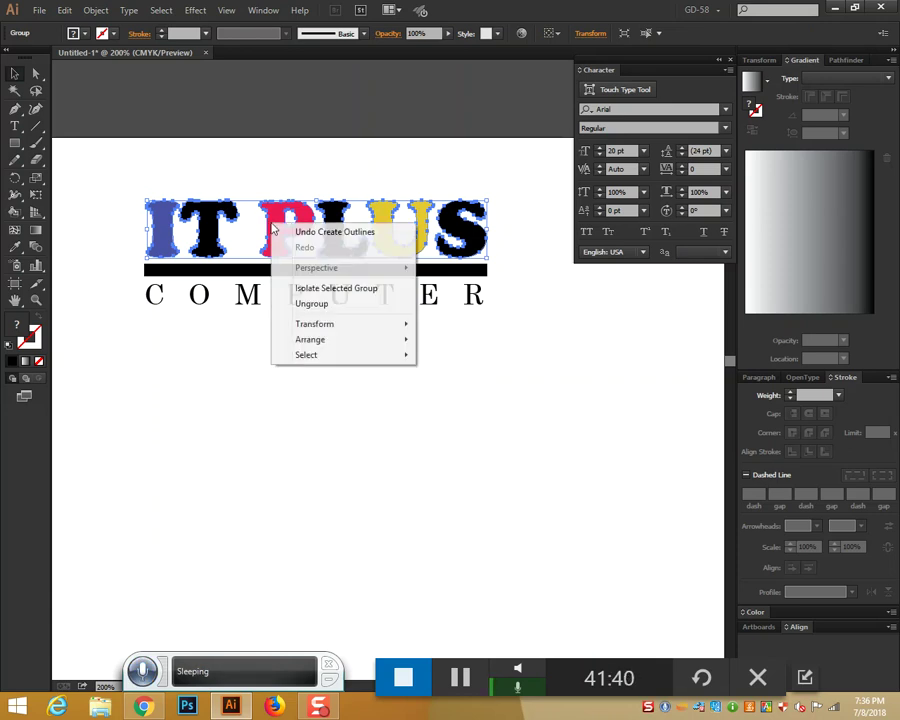
left_click(311, 305)
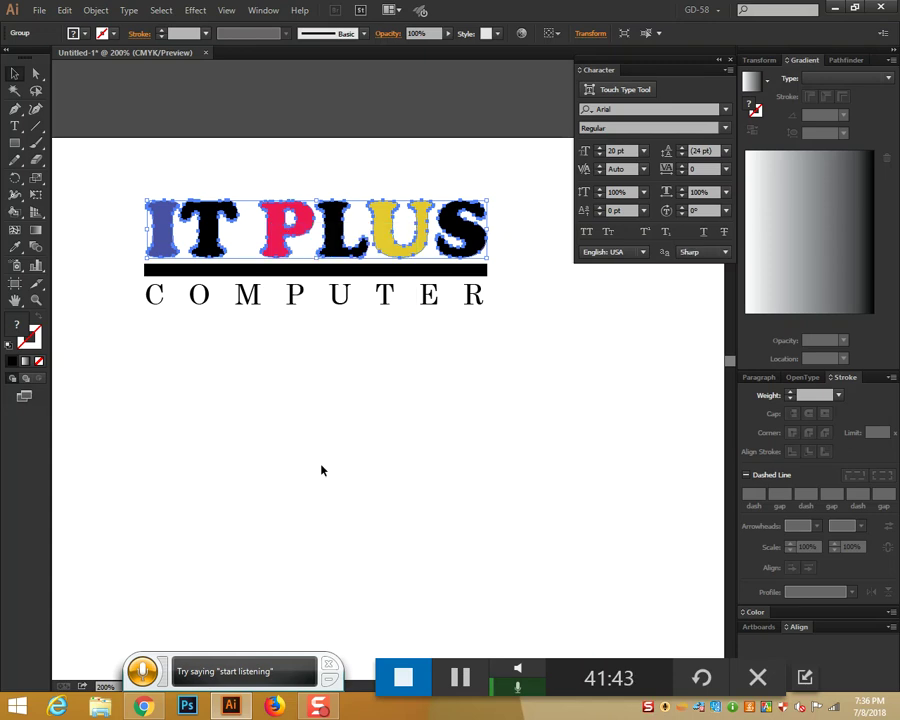
left_click(321, 469)
left_click_drag(297, 254, 307, 460)
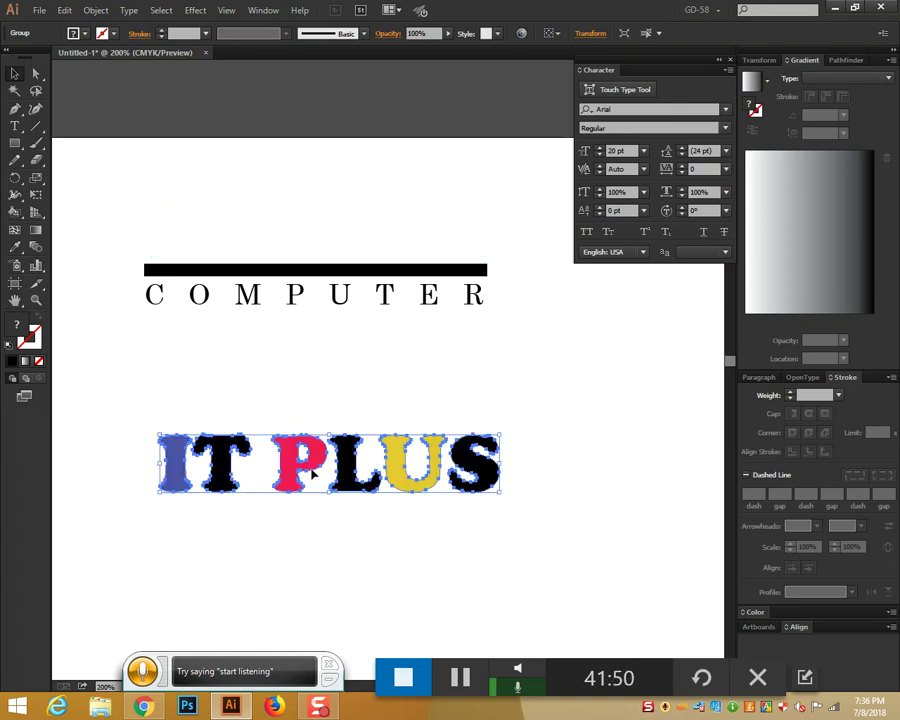
Step: Undo the headline's move and its conversion to outlines, back to the live IT PLUS text above the bar
key("shift+Up")
key("shift+Up")
key("shift+Up")
key("shift+Up")
key("shift+Up")
key("shift+Up")
key("shift+Up")
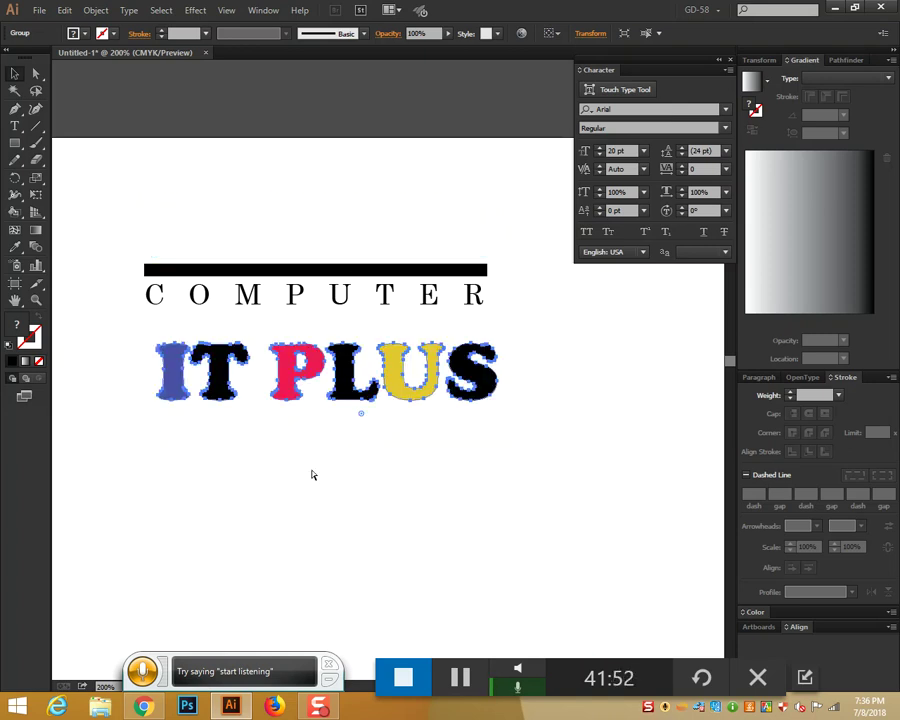
key("shift+Up")
key("shift+Up")
key("shift+Up")
key("shift+Up")
key("shift+Up")
key("shift+Up")
key("shift+Up")
left_click(310, 472)
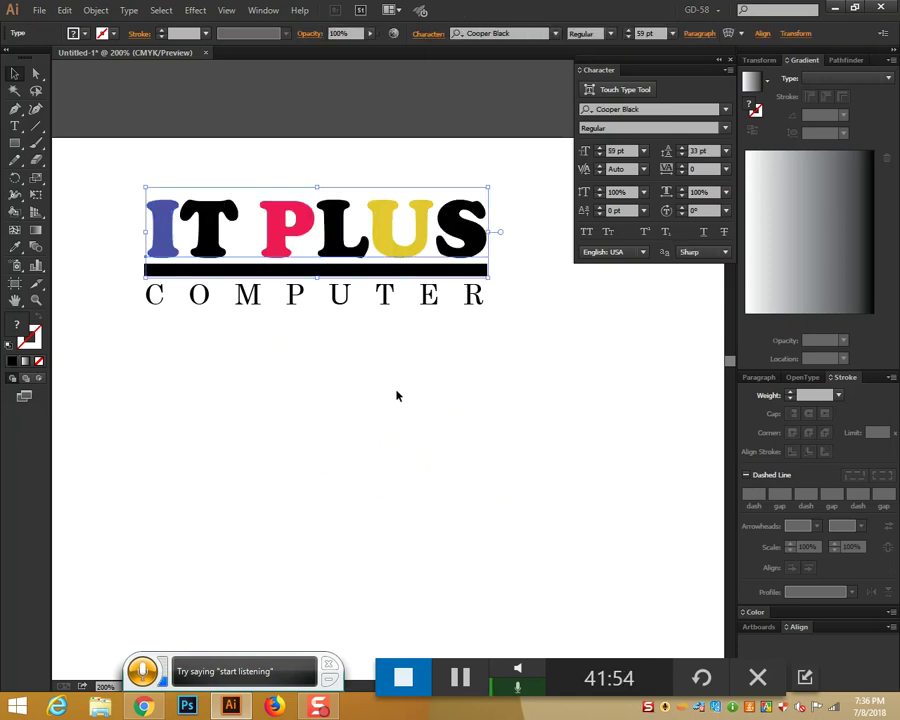
Step: Set the live IT PLUS headline's font size to 72 pt and move it below the COMPUTER text
left_click(324, 247)
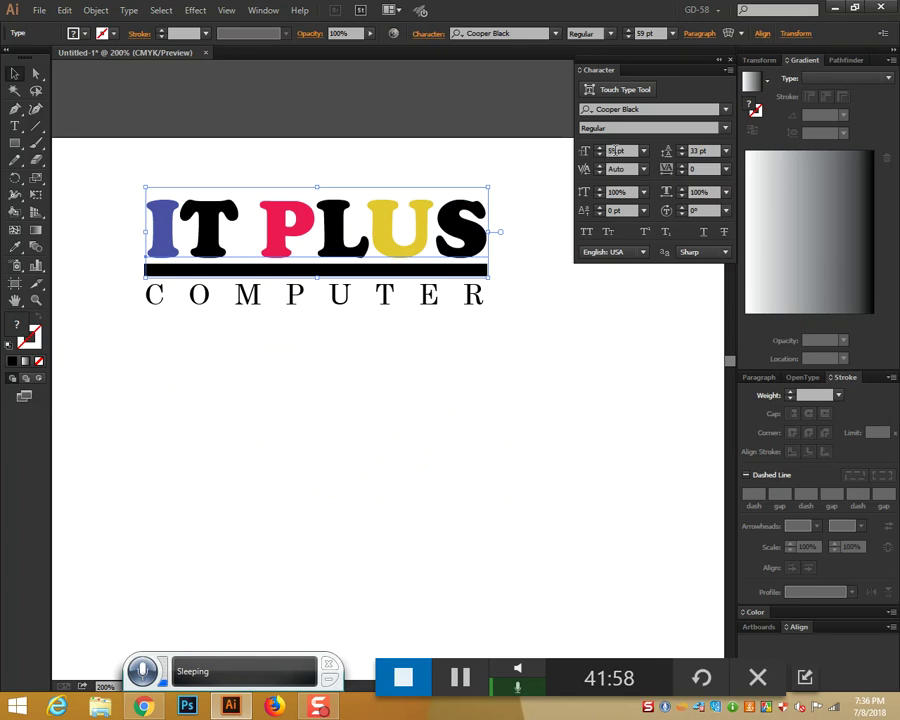
left_click(644, 151)
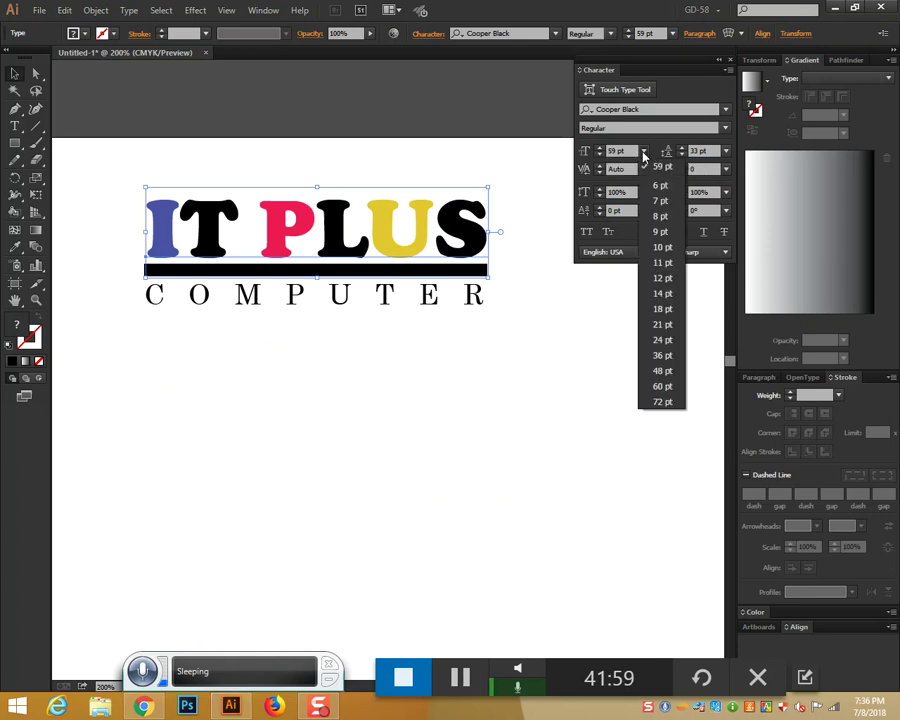
left_click(653, 401)
left_click_drag(476, 255, 476, 447)
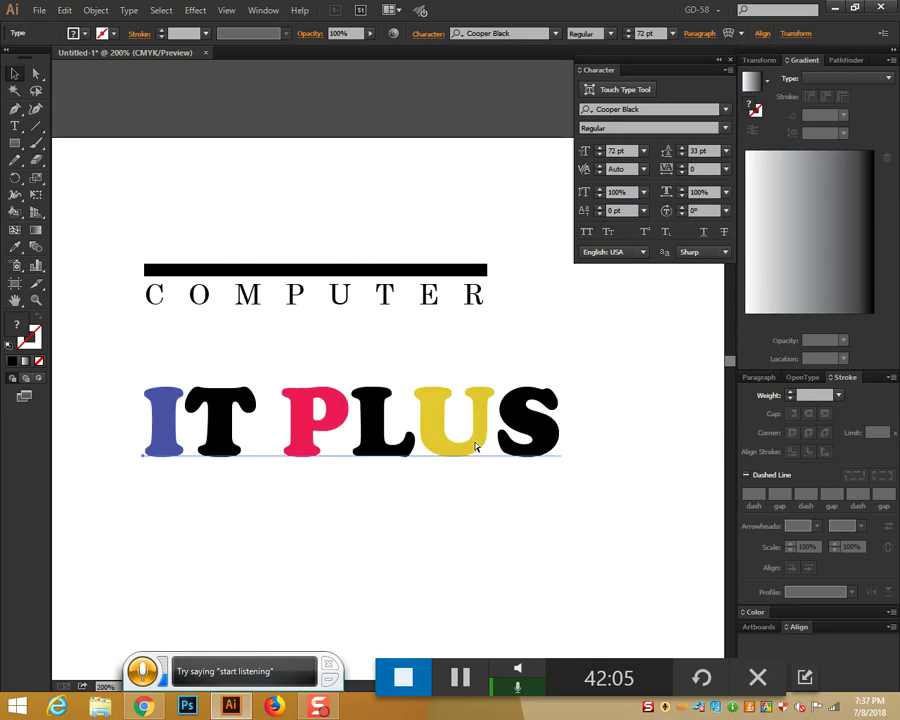
Step: Try scaling the live IT PLUS text up from its centre to about 142 pt, and undo the scaling
key("ctrl+0")
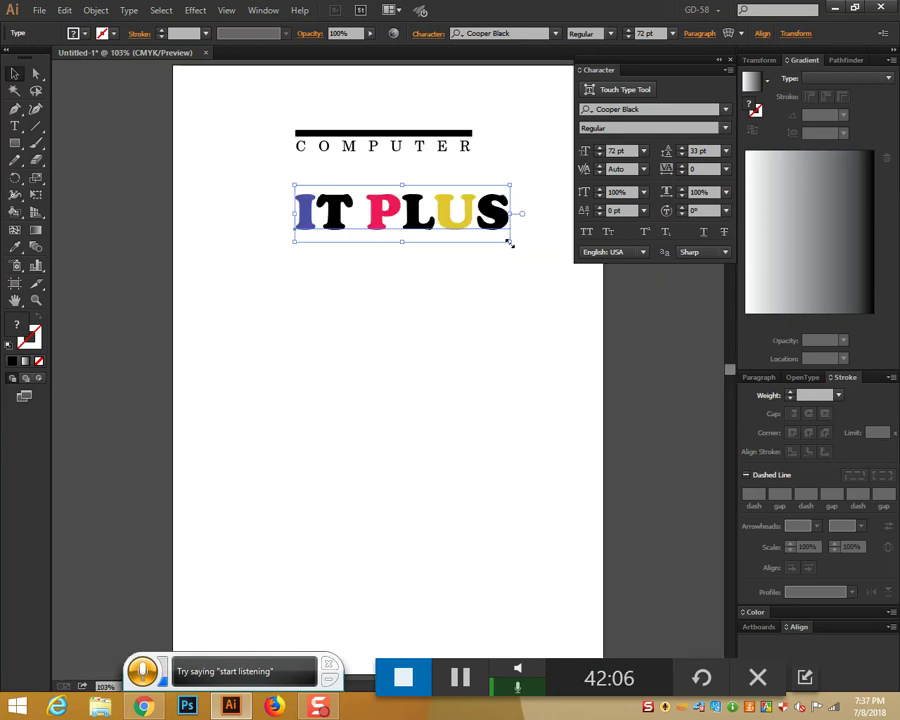
left_click_drag(510, 243, 614, 403)
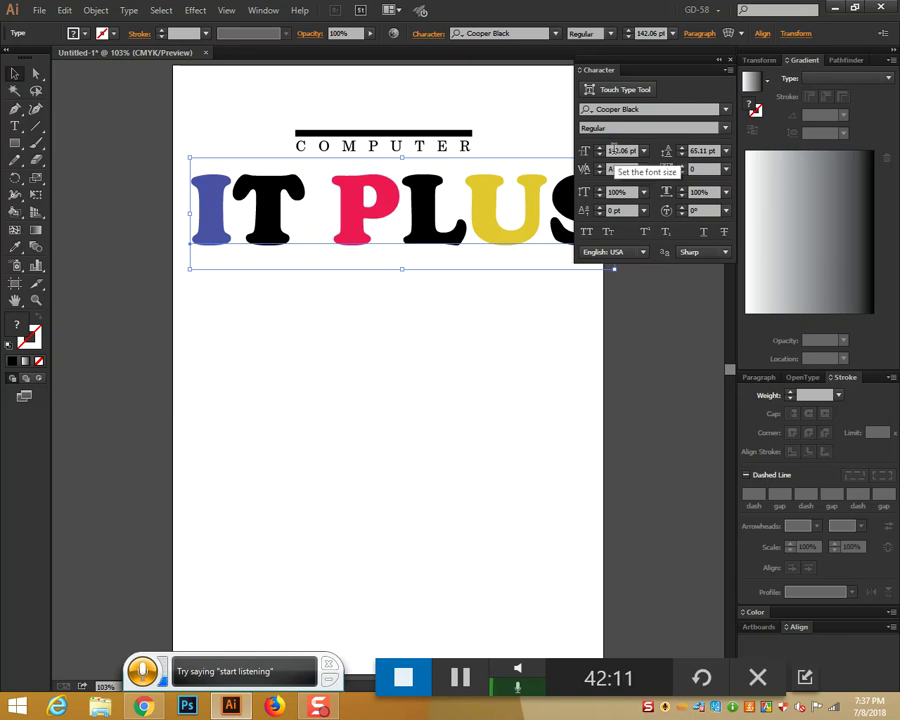
key("ctrl+z")
Step: Convert the 72 pt IT PLUS headline to outlines, and undo a trial enlargement of the outlined letters
right_click(413, 222)
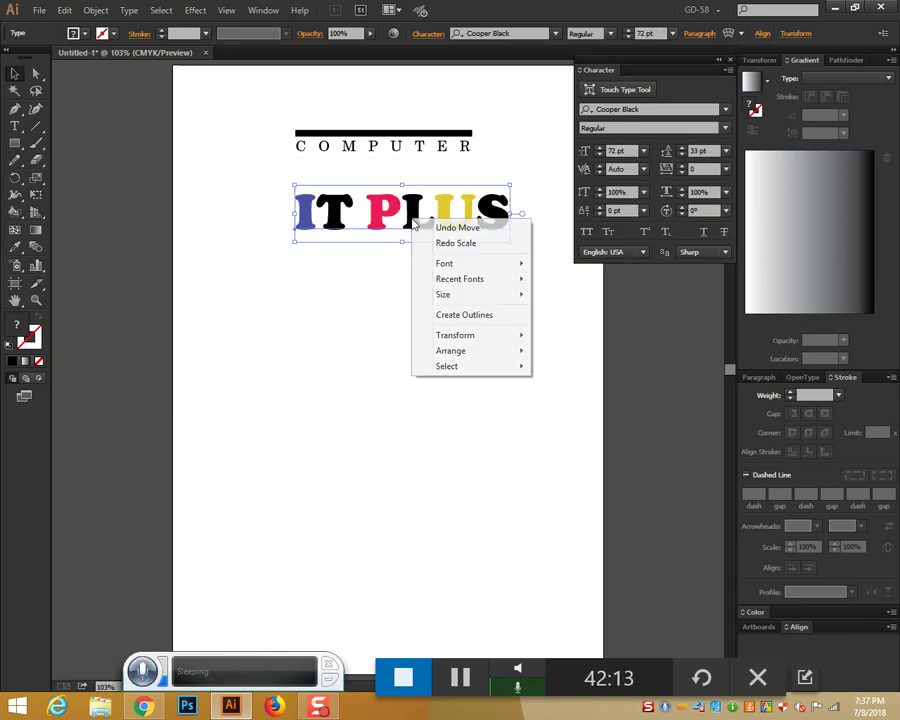
left_click(438, 315)
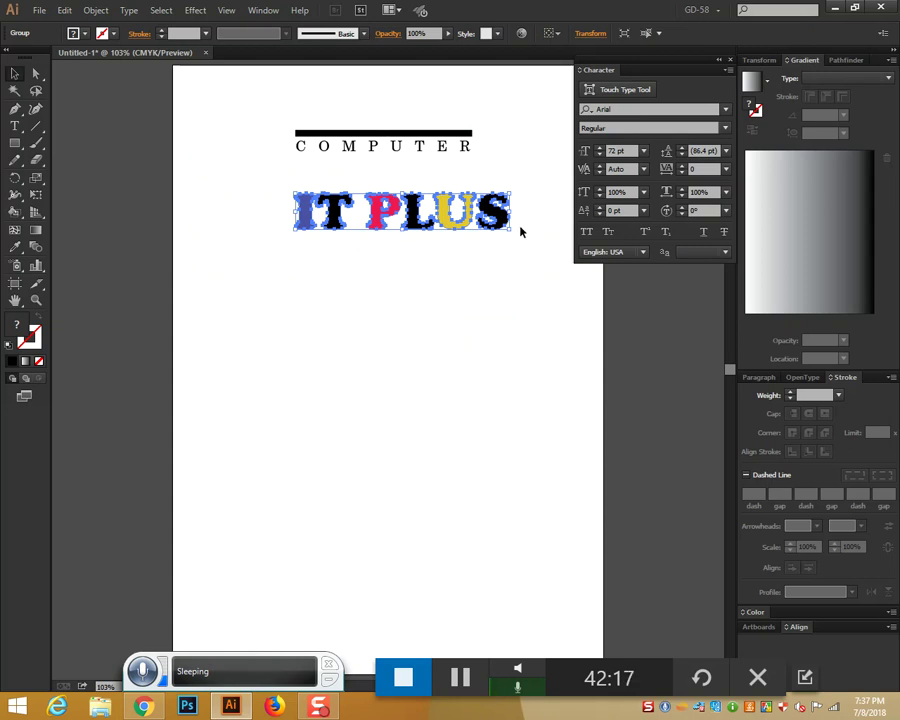
left_click_drag(511, 230, 625, 365)
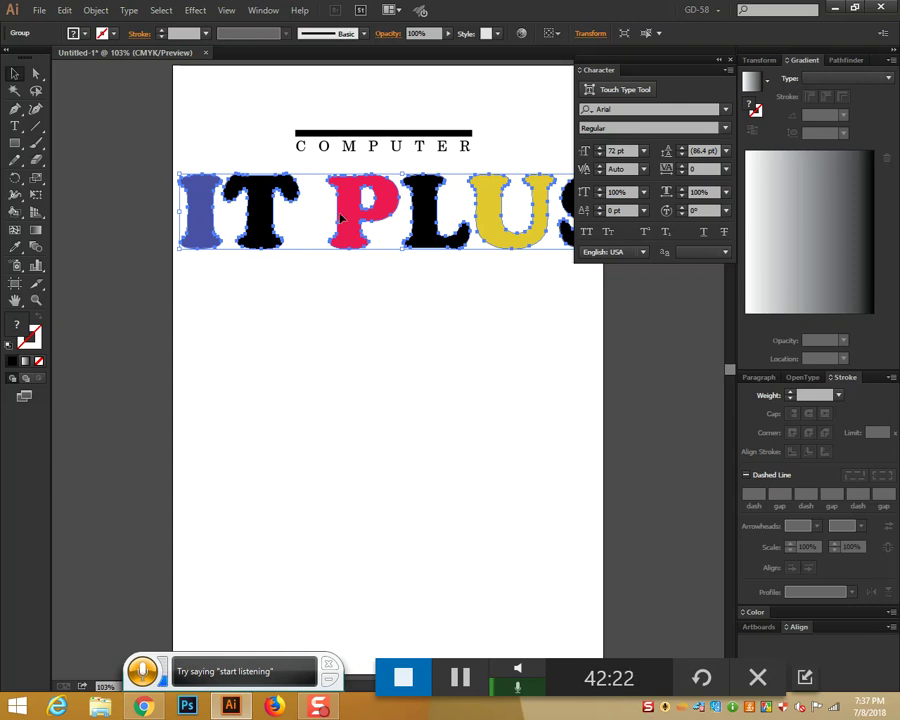
key("ctrl+z")
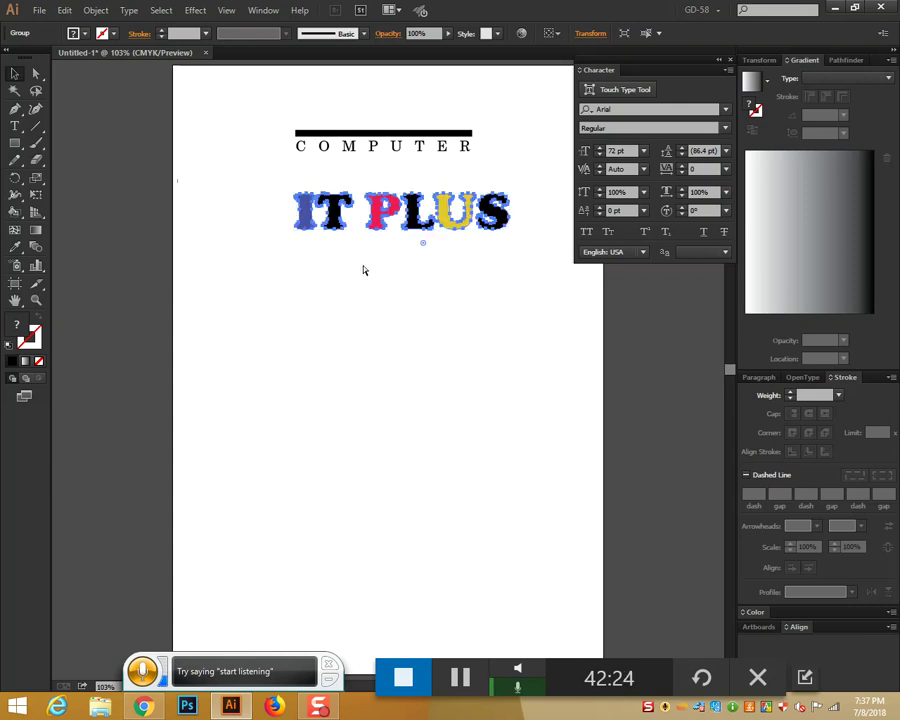
Step: Ungroup the outlined IT PLUS headline into separate letters and clear the selection
key("ctrl+plus")
key("ctrl+plus")
key("ctrl+plus")
left_click_drag(362, 262, 380, 602)
left_click_drag(323, 516, 202, 505)
left_click(420, 314)
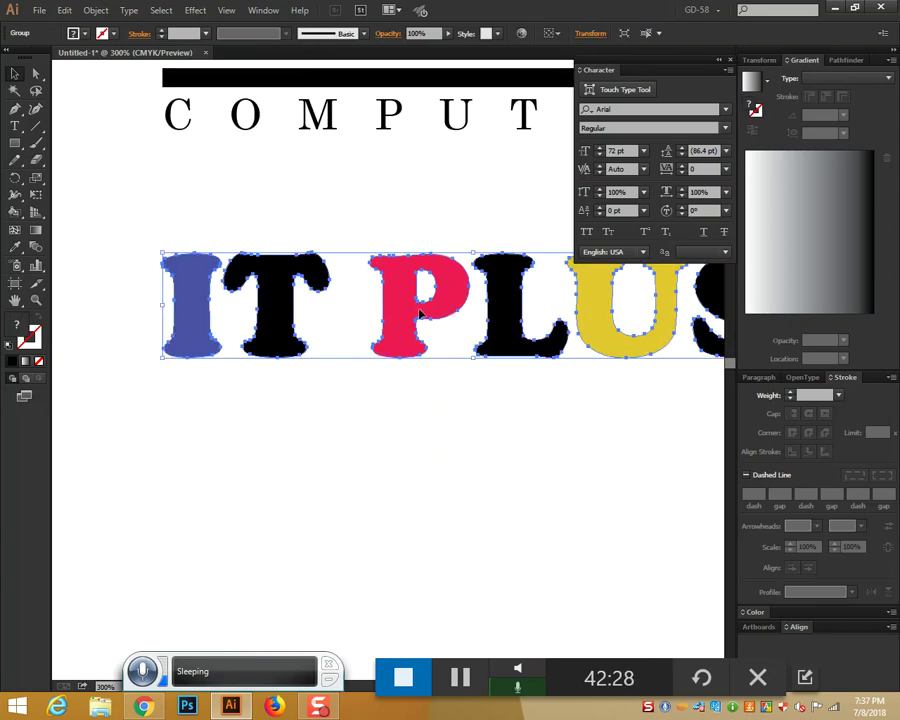
right_click(420, 313)
left_click(464, 394)
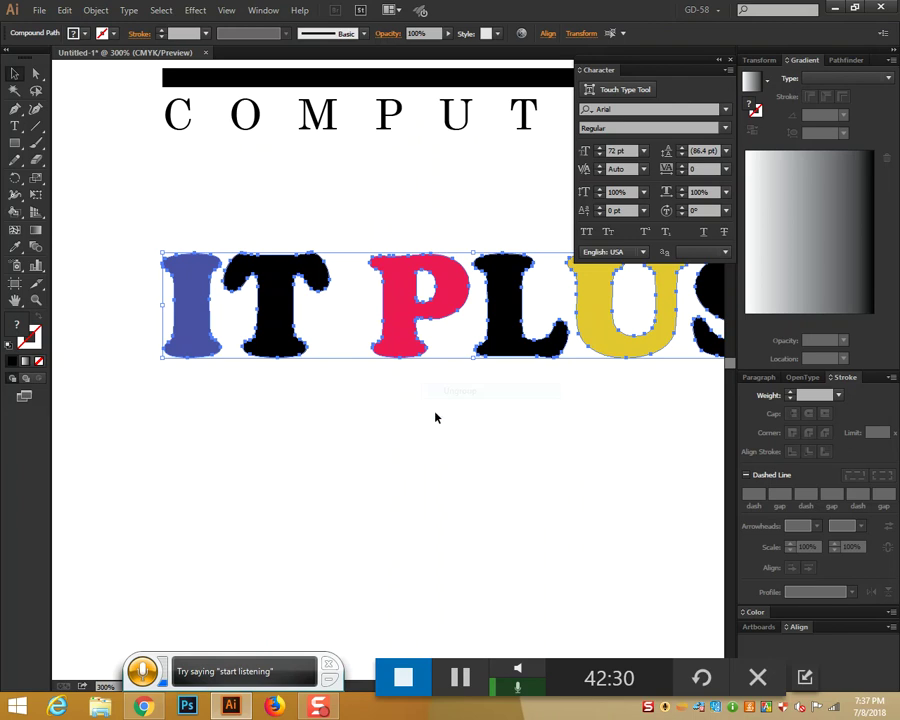
left_click(412, 458)
Step: Reshape the letter I by pulling its top anchor point up and its bottom anchor point down into long spikes
left_click(202, 290)
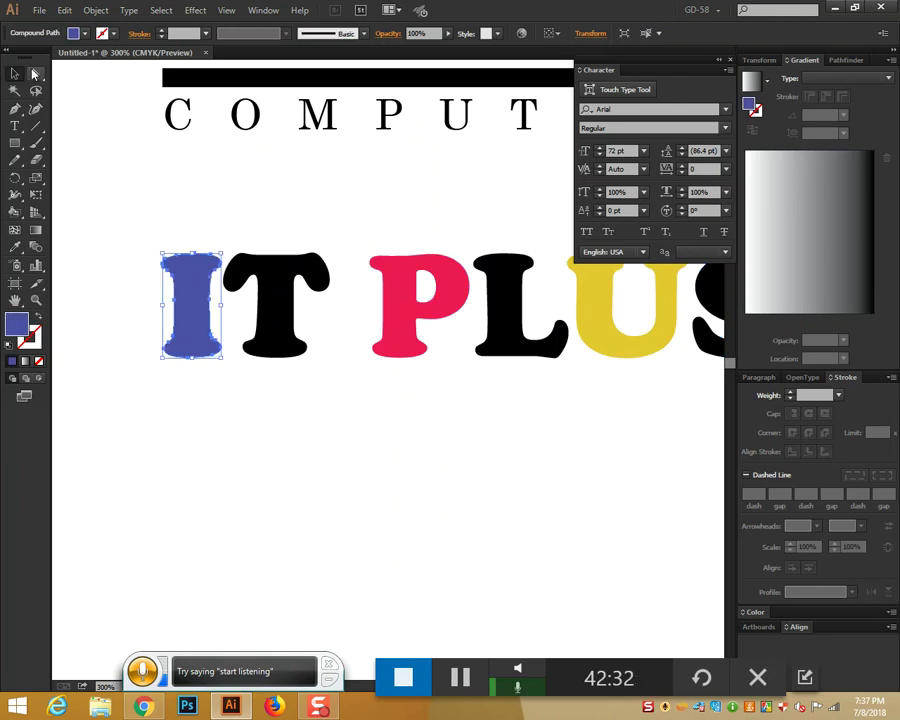
left_click(125, 143)
left_click_drag(196, 258, 196, 157)
left_click_drag(190, 363, 219, 543)
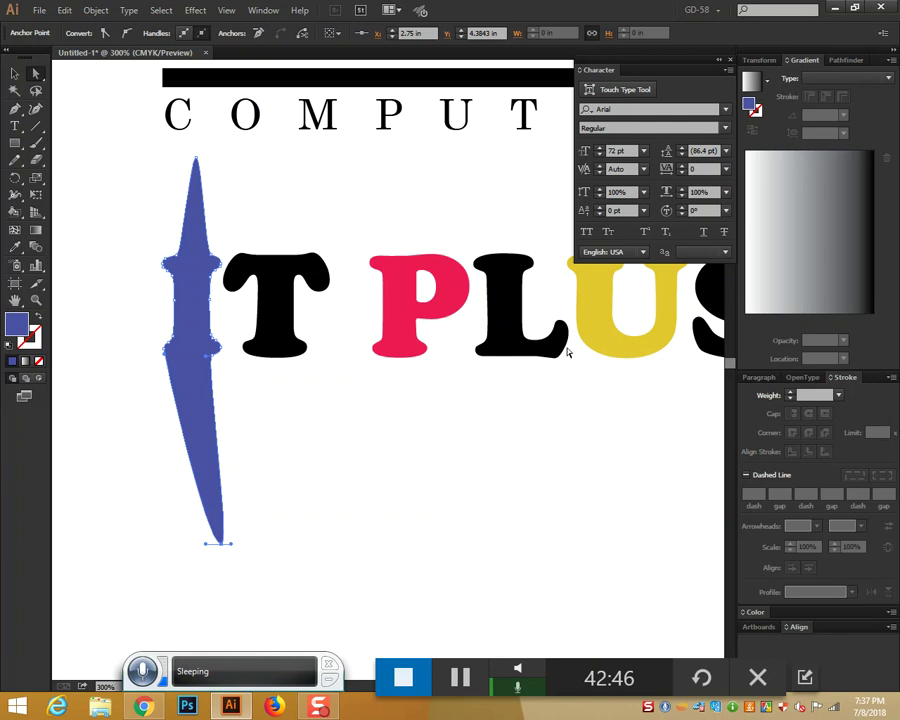
Step: Pull the L's lower anchor point over to the spike of the I and bend the extension into a downward-curving swoosh
mouse_move(556, 363)
left_mouse_down()
mouse_move(527, 415)
mouse_move(291, 459)
mouse_move(215, 423)
left_mouse_up()
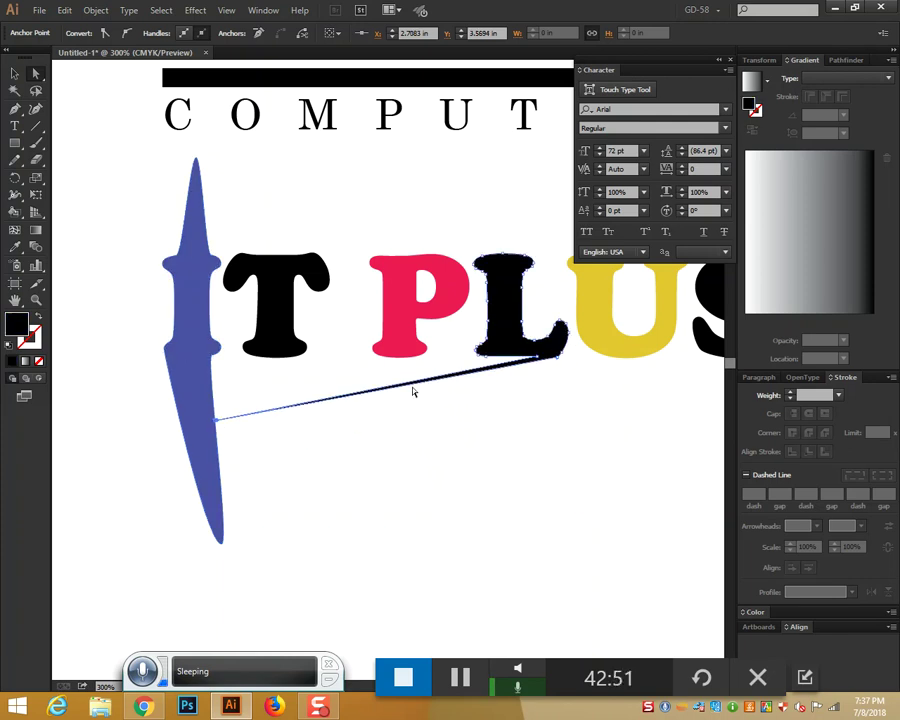
left_click(36, 109)
left_click_drag(380, 397, 385, 441)
left_click_drag(385, 397, 407, 431)
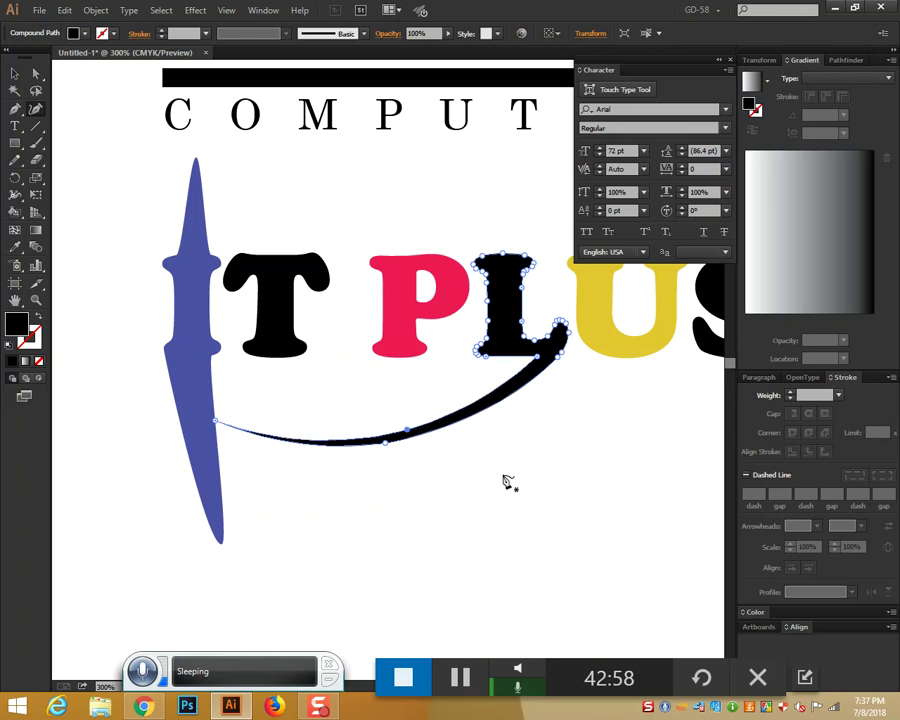
left_click(15, 74)
left_click(515, 509)
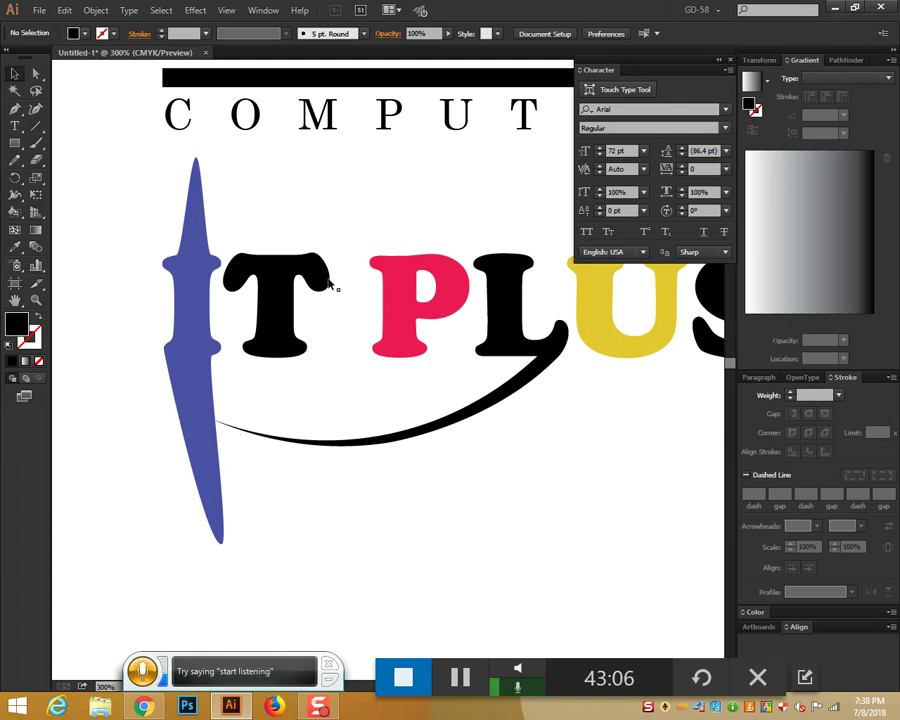
Step: Pull the T's right arm anchor point over to the L's swoosh and bend the extension into a curved tail
left_click(36, 76)
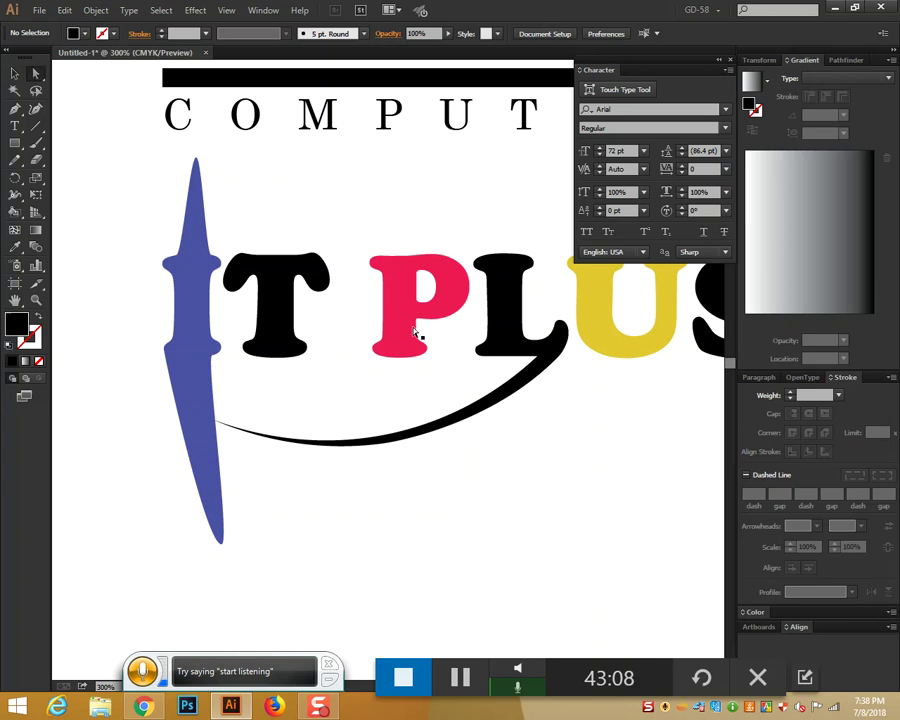
mouse_move(320, 295)
left_mouse_down()
mouse_move(353, 353)
mouse_move(502, 406)
mouse_move(526, 378)
mouse_move(502, 393)
left_mouse_up()
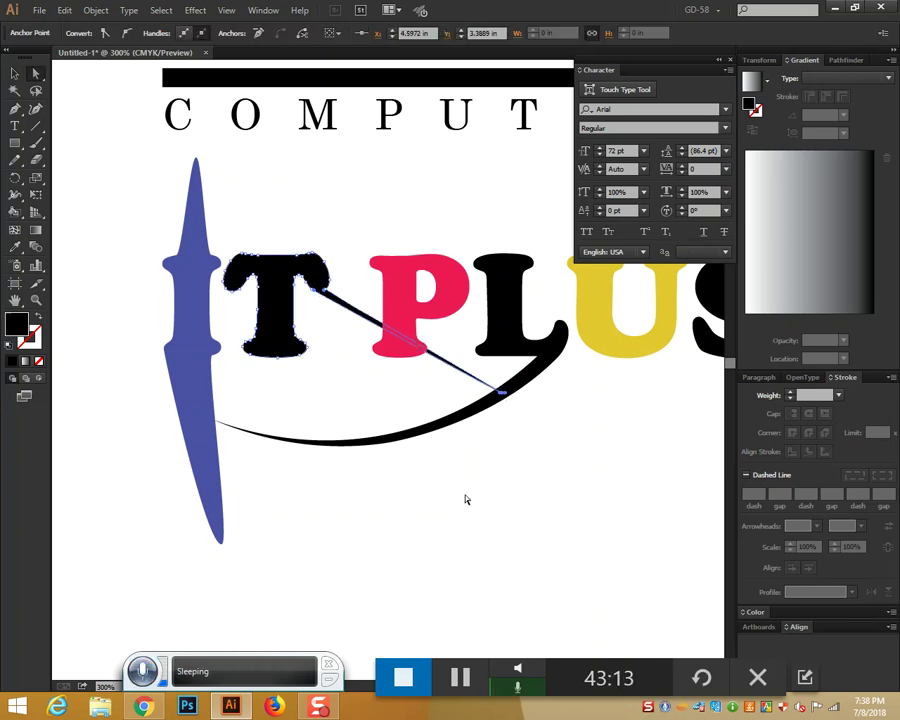
left_click(36, 109)
left_click_drag(400, 343, 371, 381)
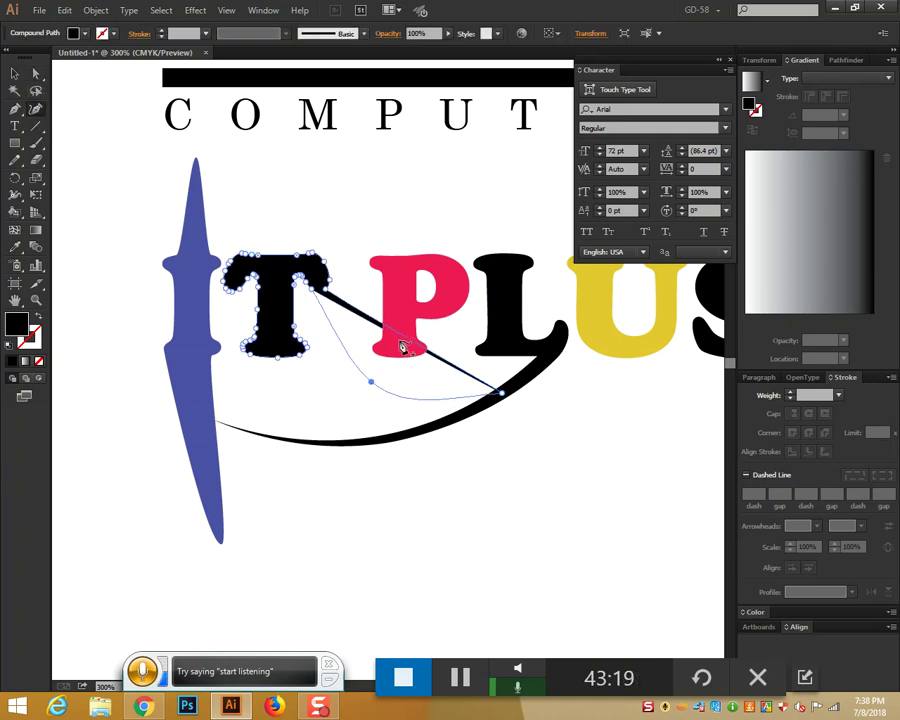
left_click_drag(408, 342, 405, 389)
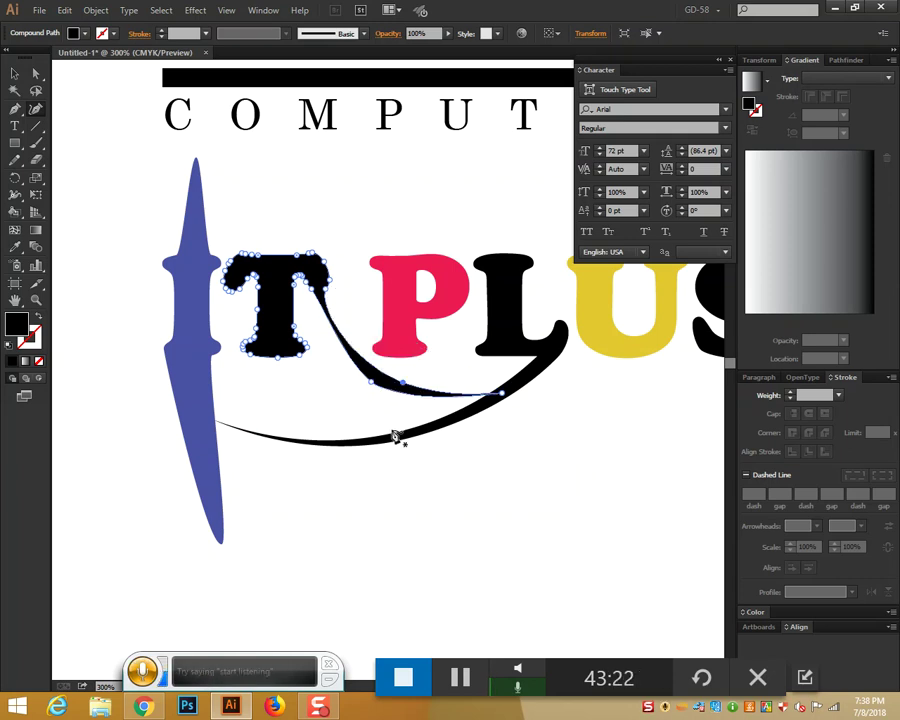
left_click(15, 78)
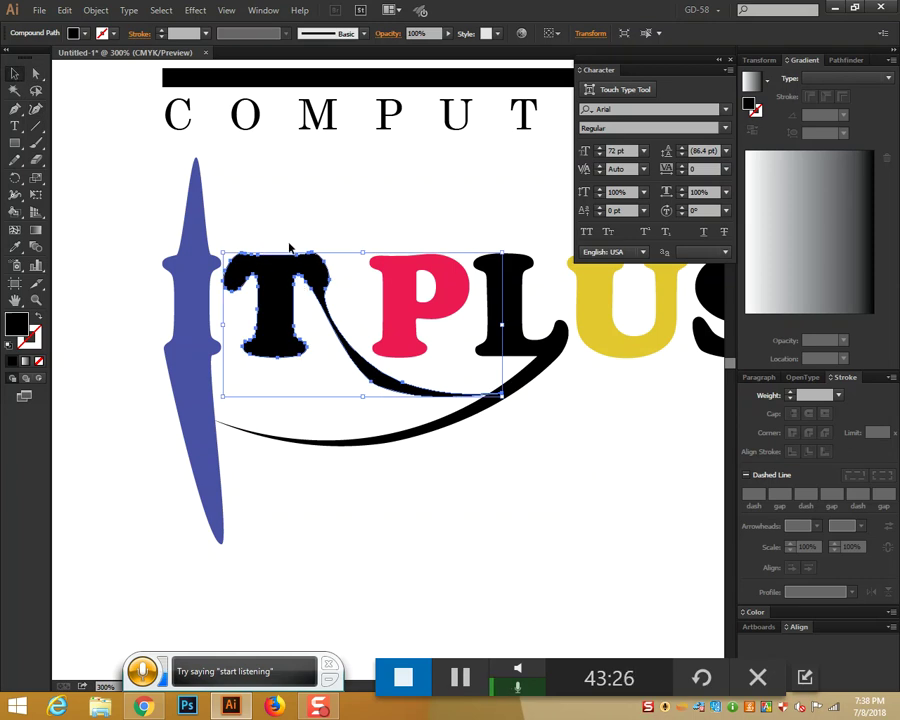
Step: Undo all the anchor point edits on the letters T, L and I, and clear the selection
key("ctrl")
key("ctrl+z")
key("ctrl+z")
key("ctrl+z")
key("ctrl+z")
key("ctrl+z")
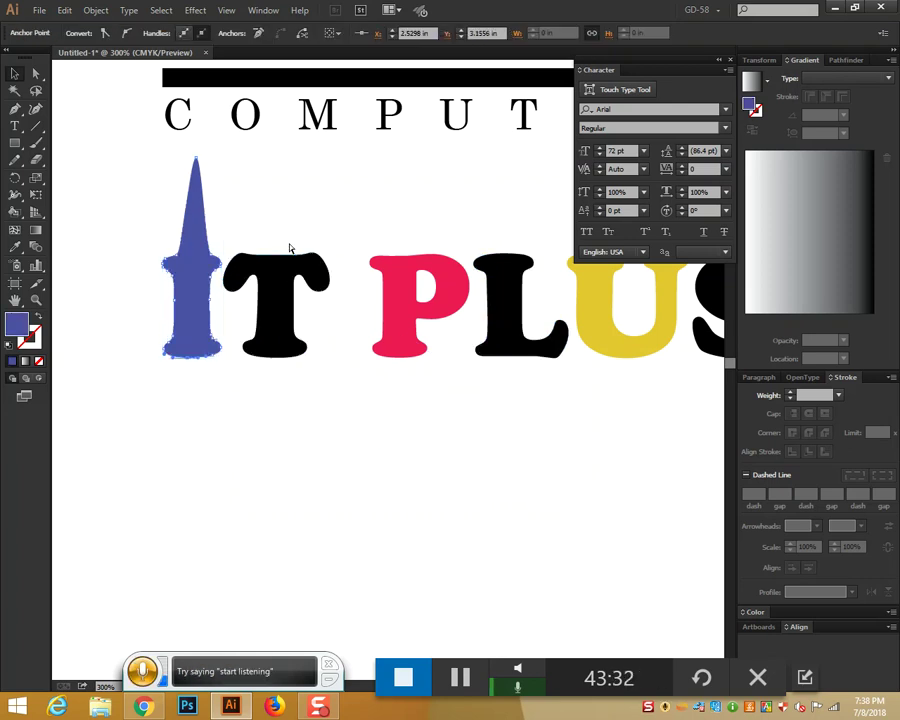
key("ctrl+z")
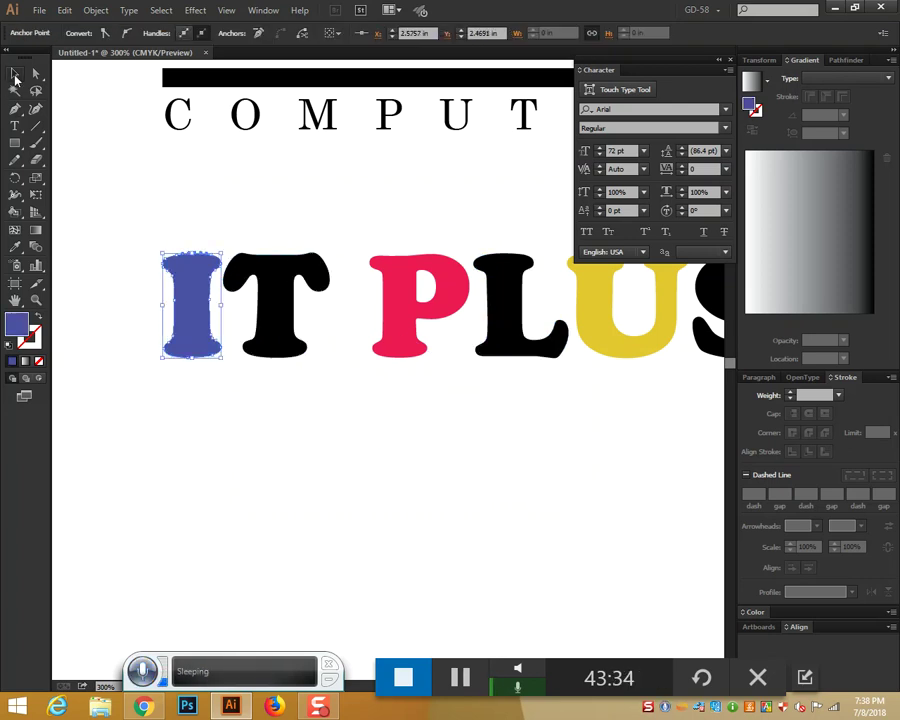
left_click(466, 514)
left_click_drag(546, 525, 321, 500)
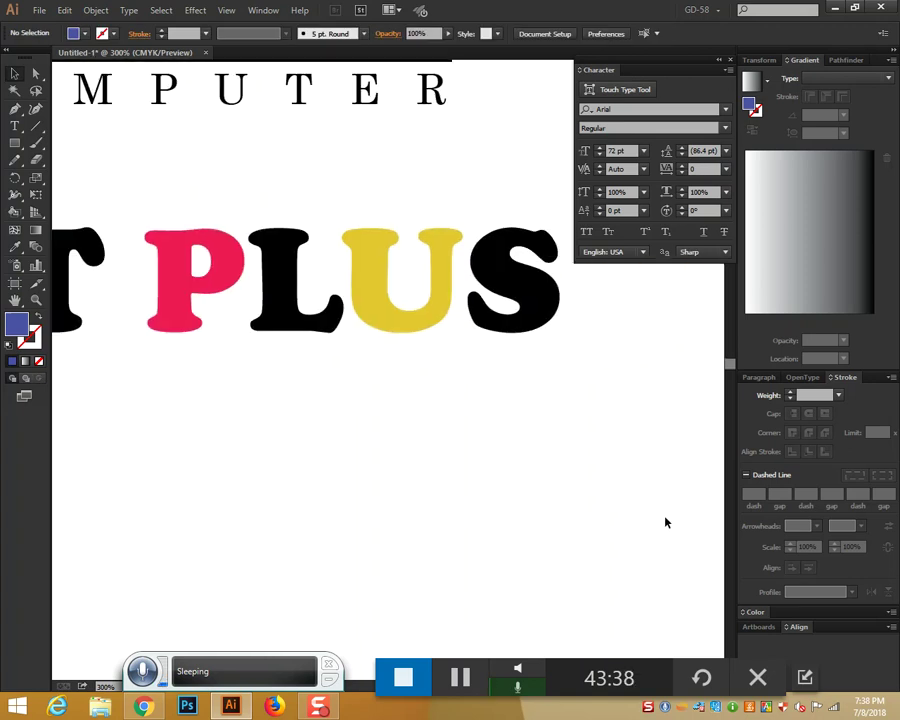
left_click_drag(526, 494, 634, 516)
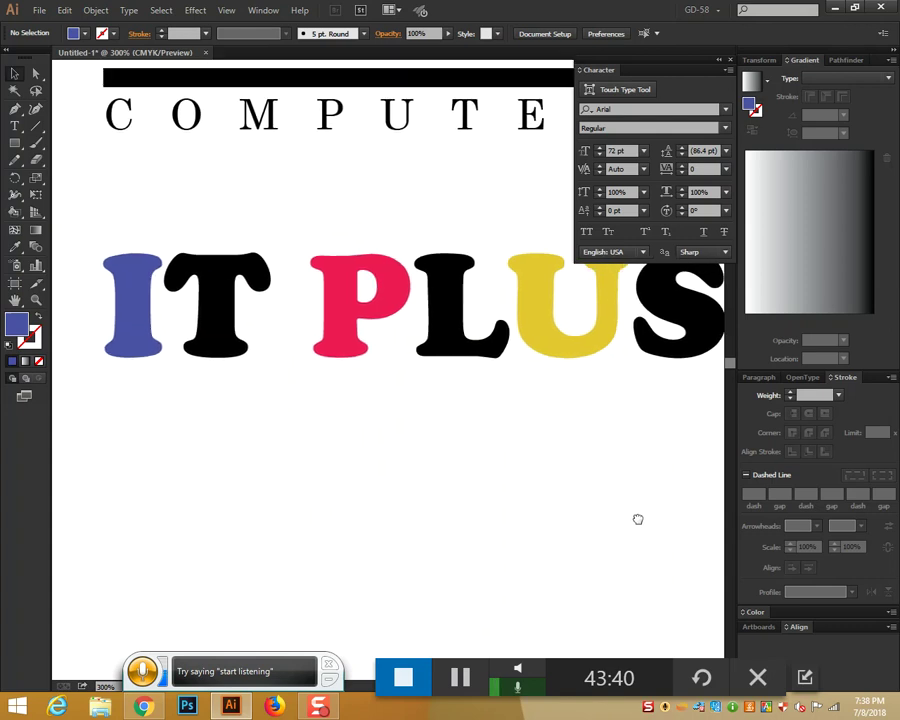
Step: Draw a blue circle below the IT PLUS letters and move it directly above the letter I
key("ctrl+minus")
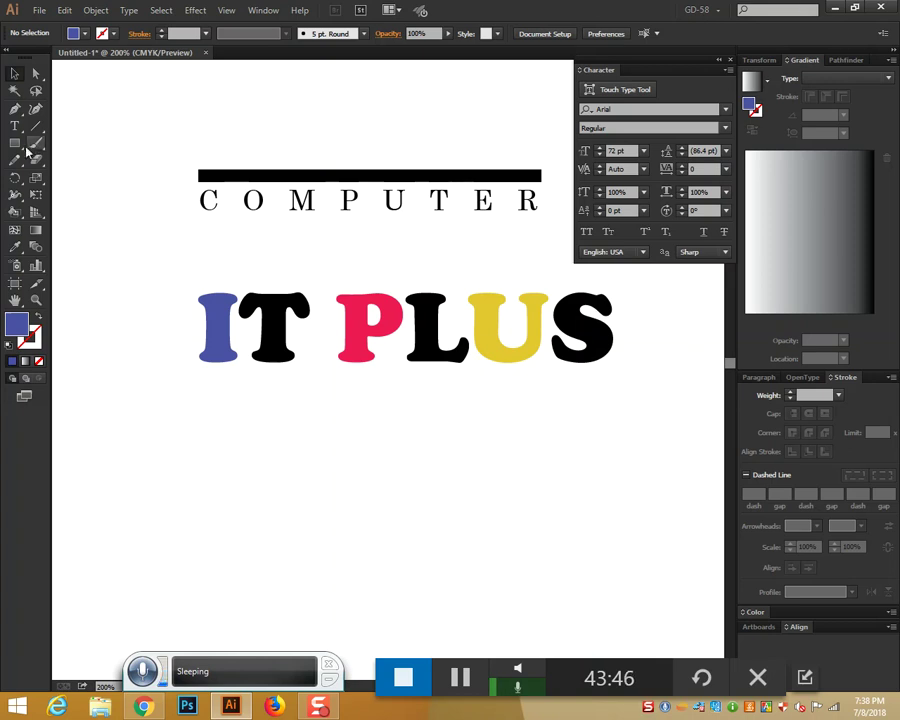
left_click_drag(15, 148, 54, 177)
mouse_move(191, 443)
left_mouse_down()
mouse_move(329, 576)
mouse_move(238, 472)
mouse_move(236, 487)
left_mouse_up()
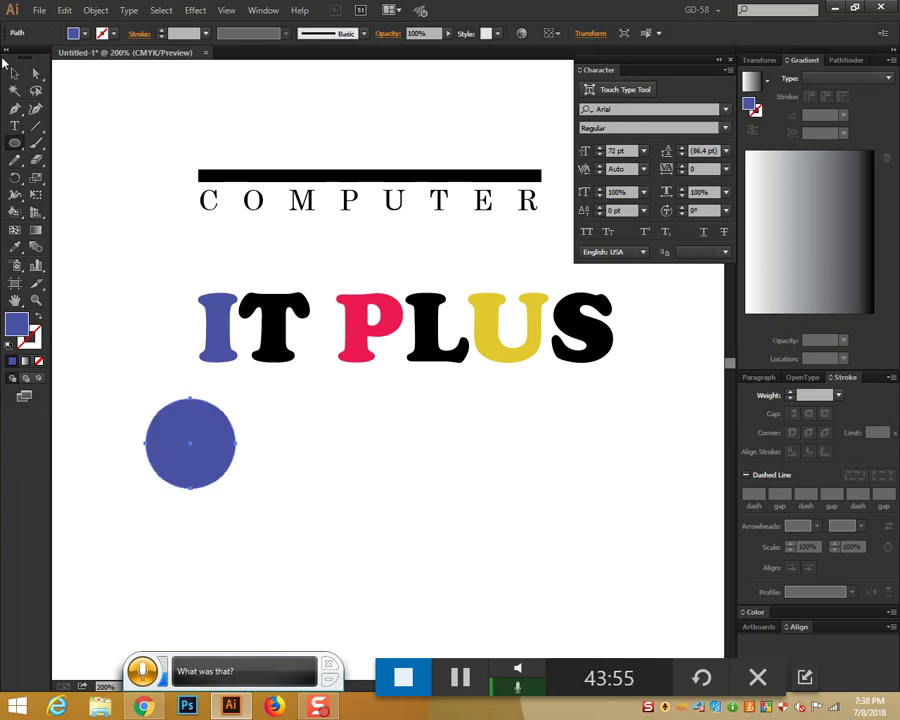
left_click(12, 74)
left_click_drag(204, 415, 231, 228)
left_click(295, 484)
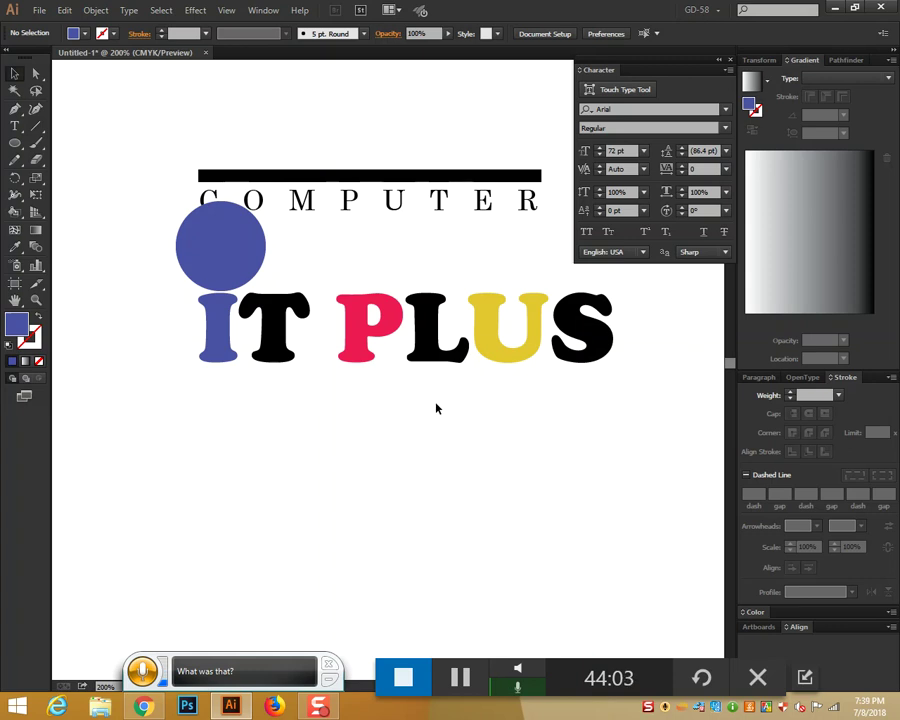
Step: Scale the IT PLUS letters down proportionally to about the black bar's width and place them just above the bar
left_click(240, 262)
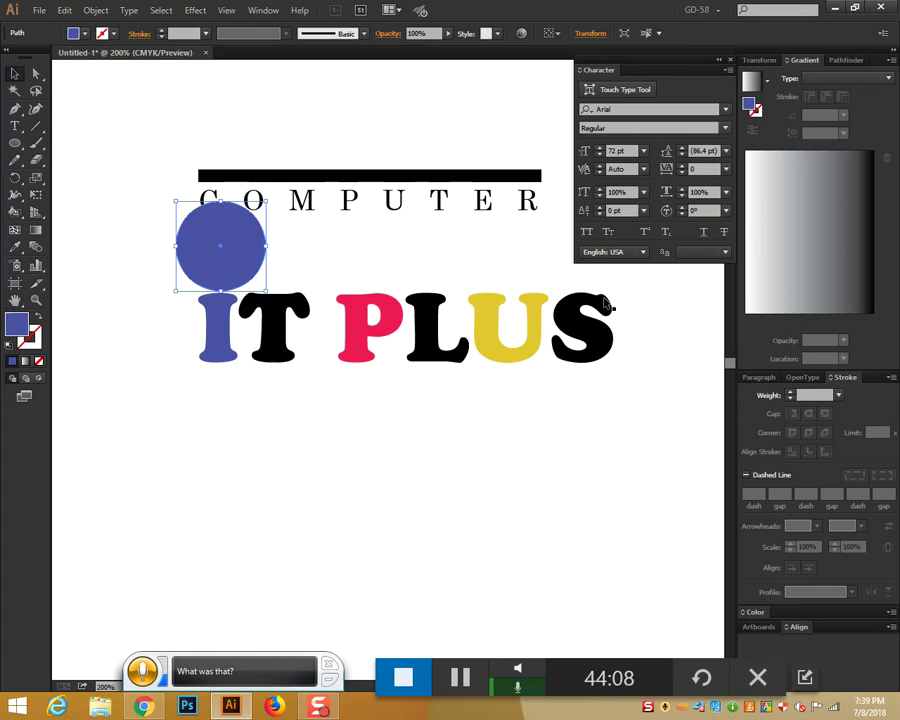
left_click(381, 332)
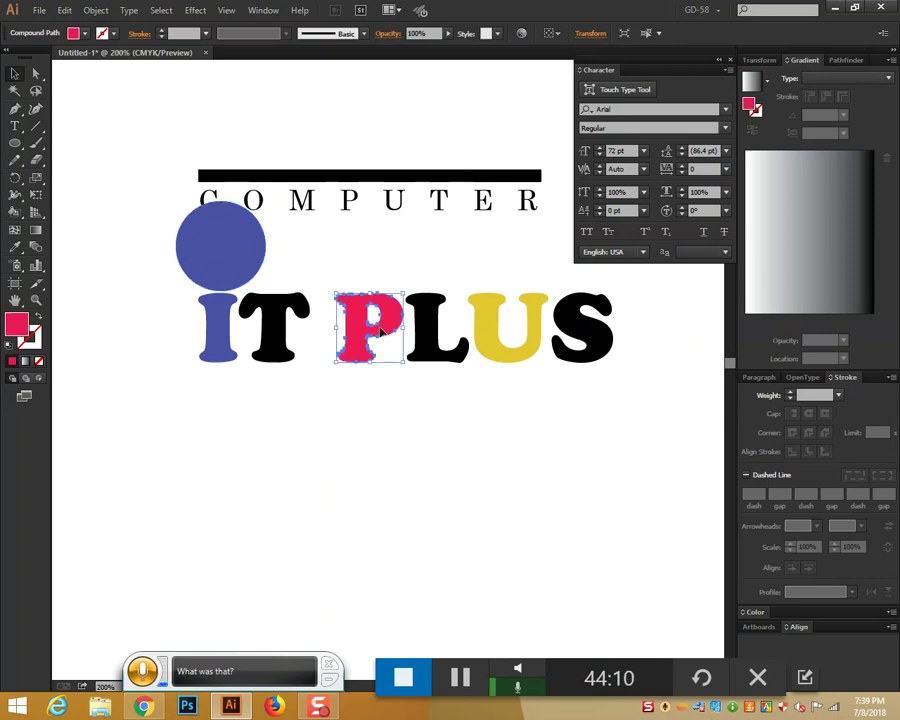
left_click(549, 420)
left_click_drag(610, 391, 190, 345)
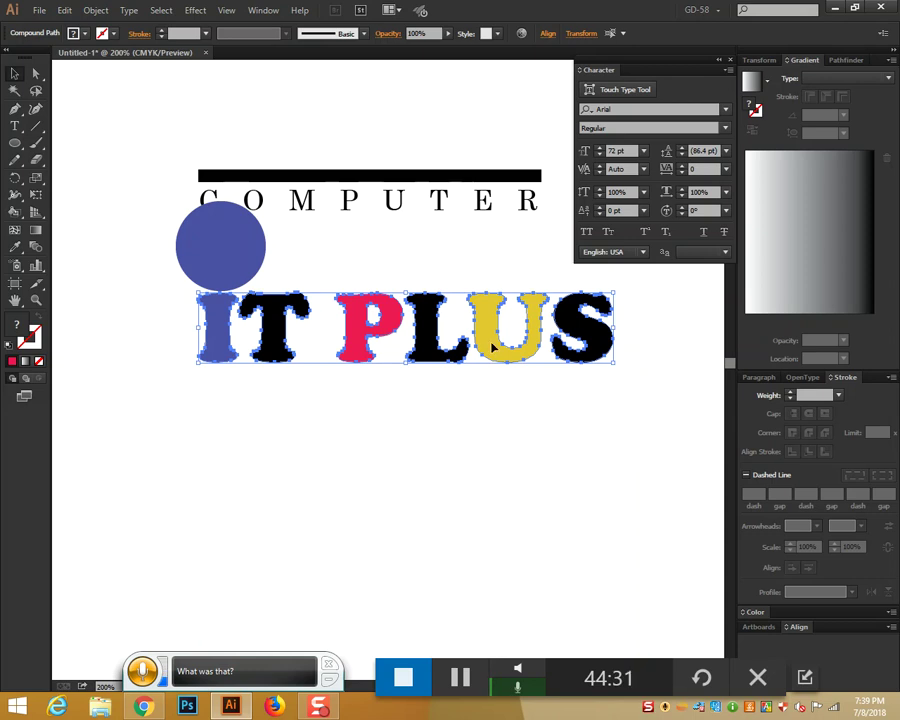
left_click_drag(615, 292, 598, 296)
left_click_drag(521, 336, 488, 137)
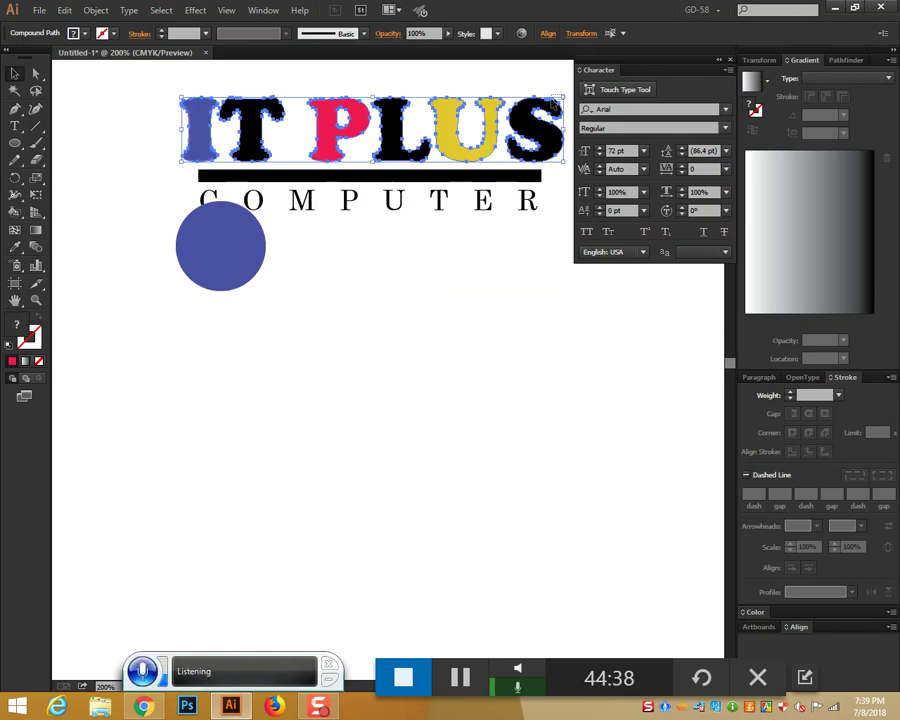
key("ctrl+z")
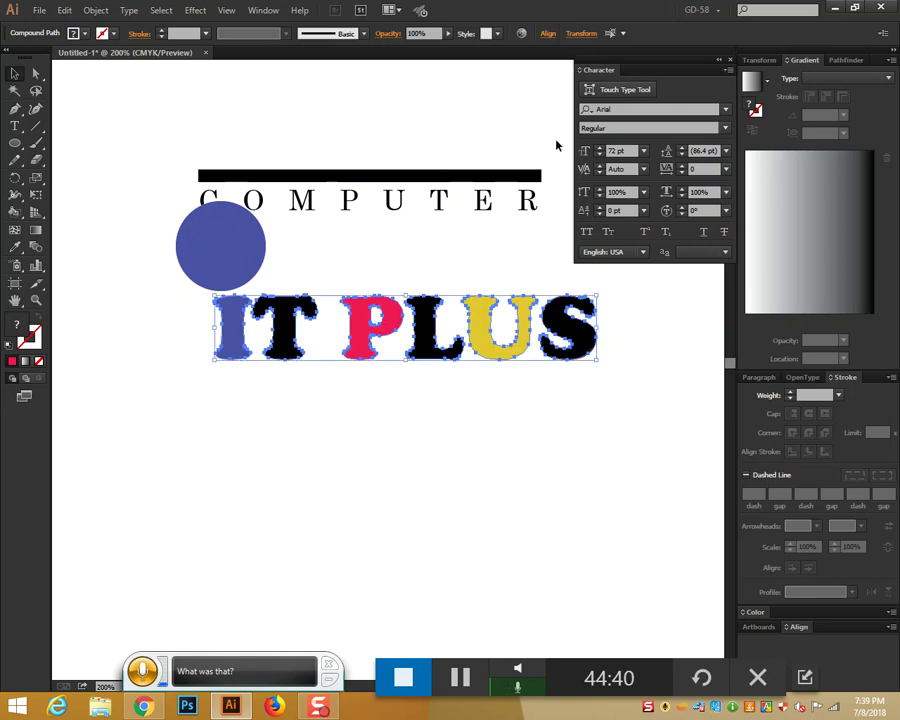
left_click_drag(598, 295, 584, 302)
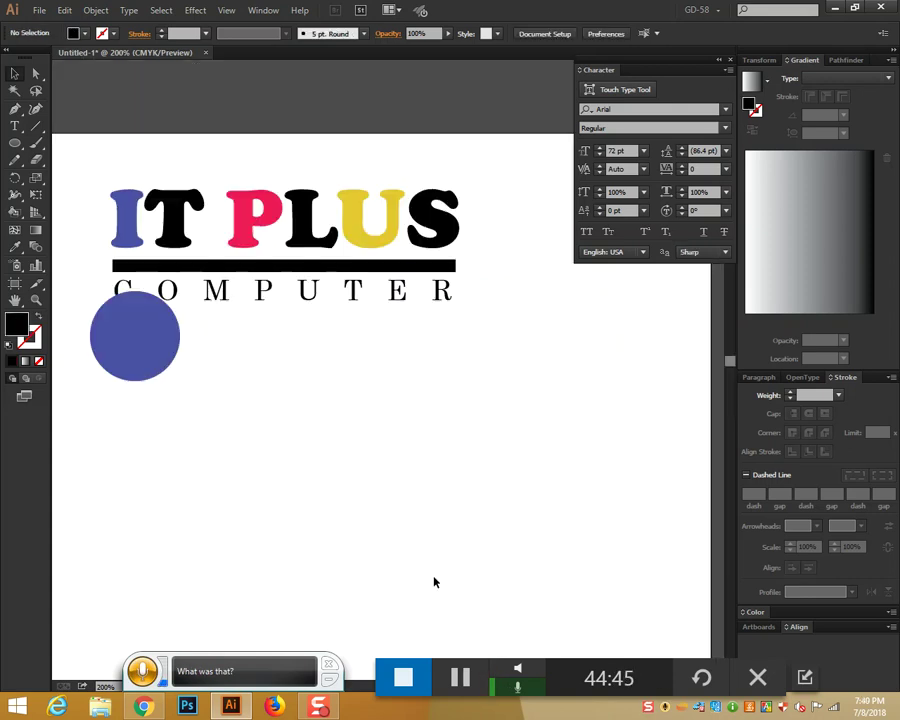
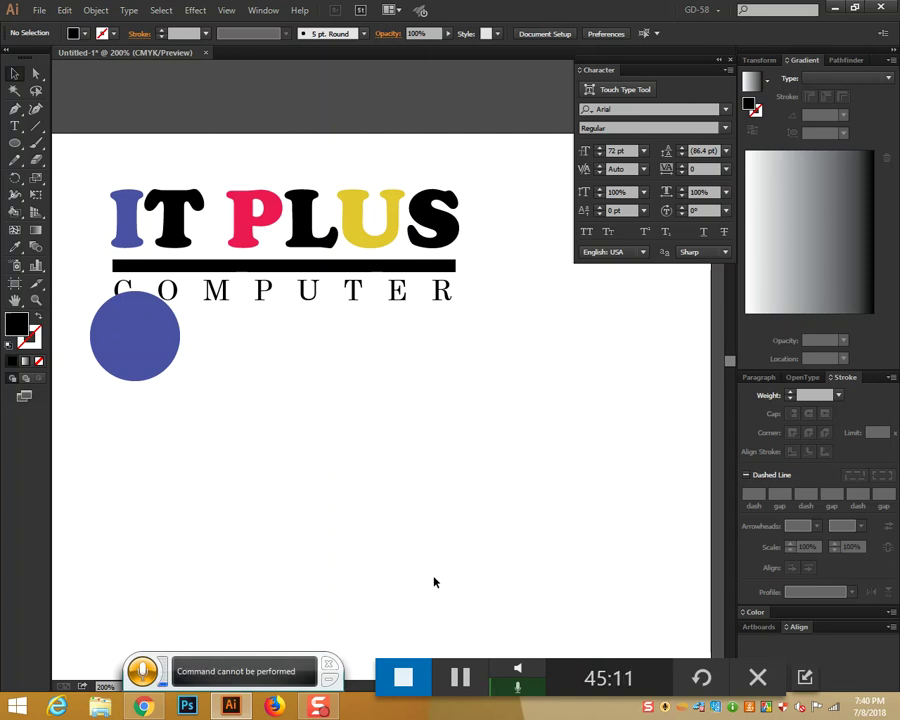
Step: Place the vertical text "cvncvnv" on the empty page with the Vertical Type tool and delete it again
key("ctrl+0")
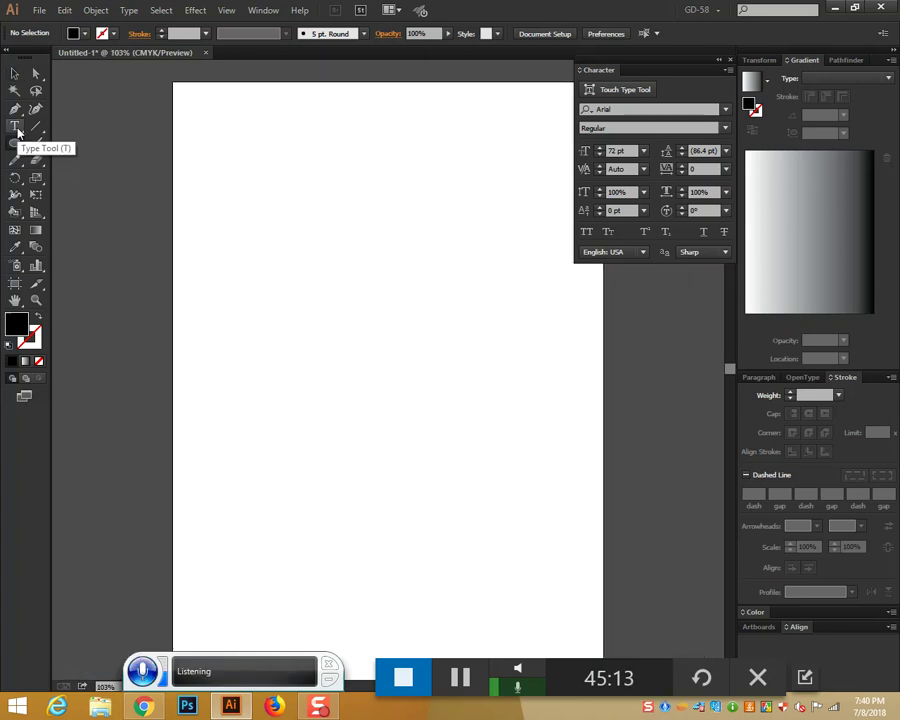
left_click(17, 125)
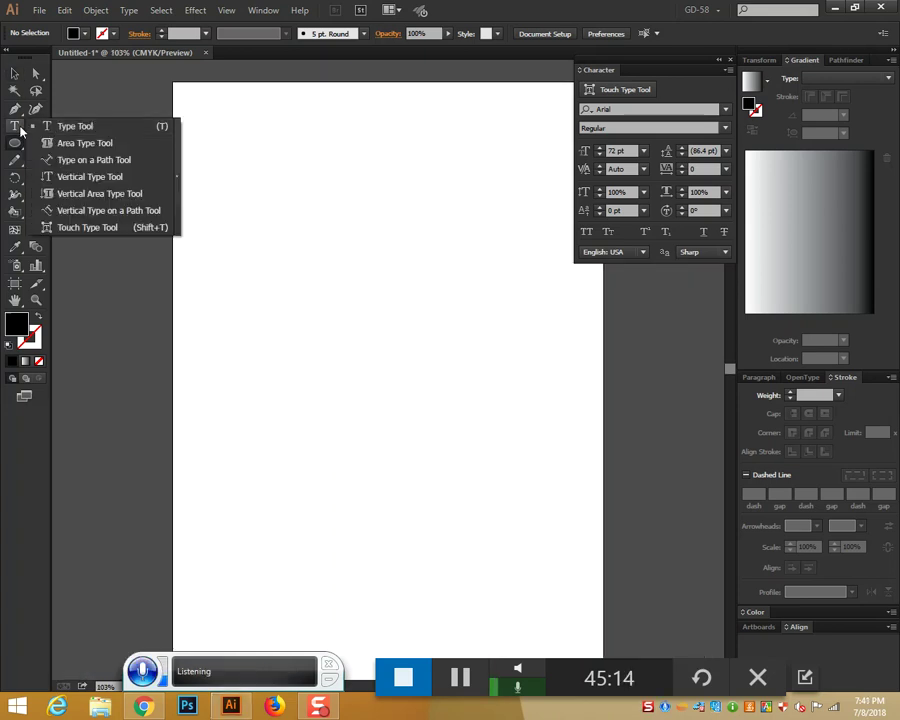
left_click(86, 178)
left_click(375, 185)
type("cvncvn")
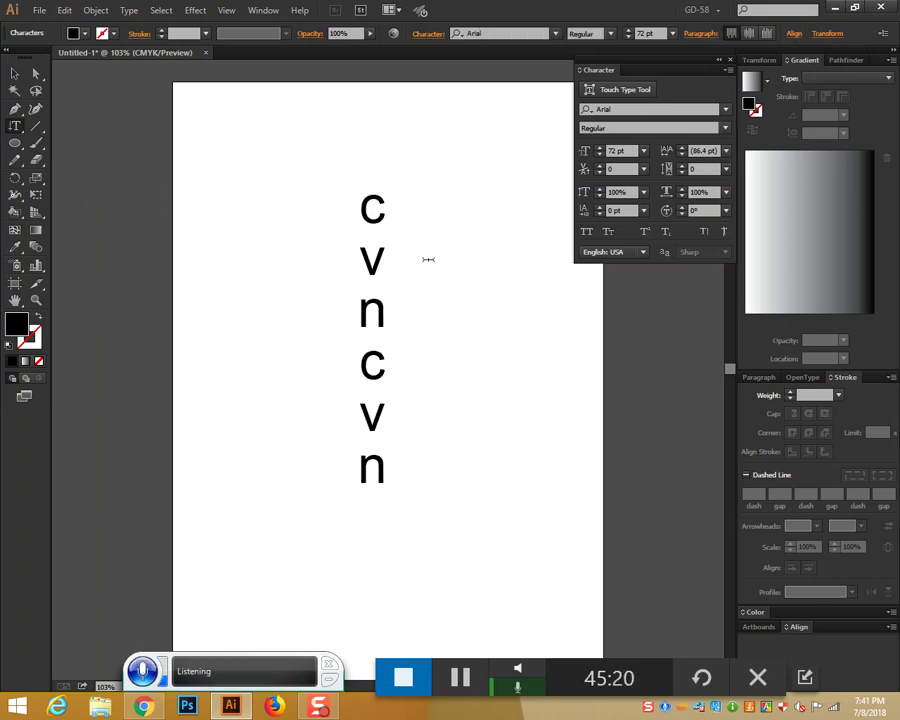
type("v")
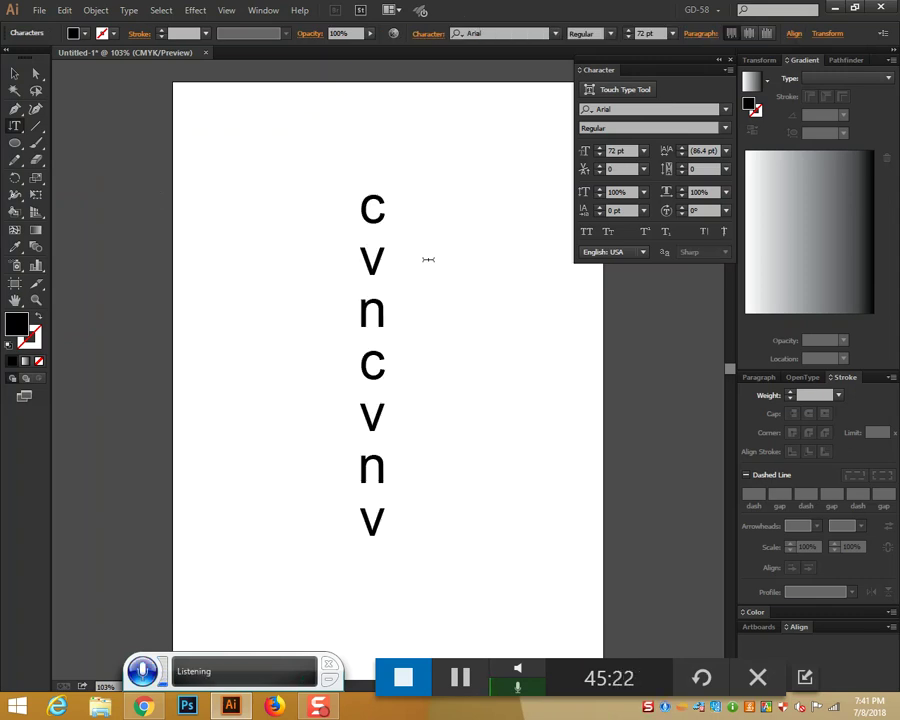
left_click(16, 73)
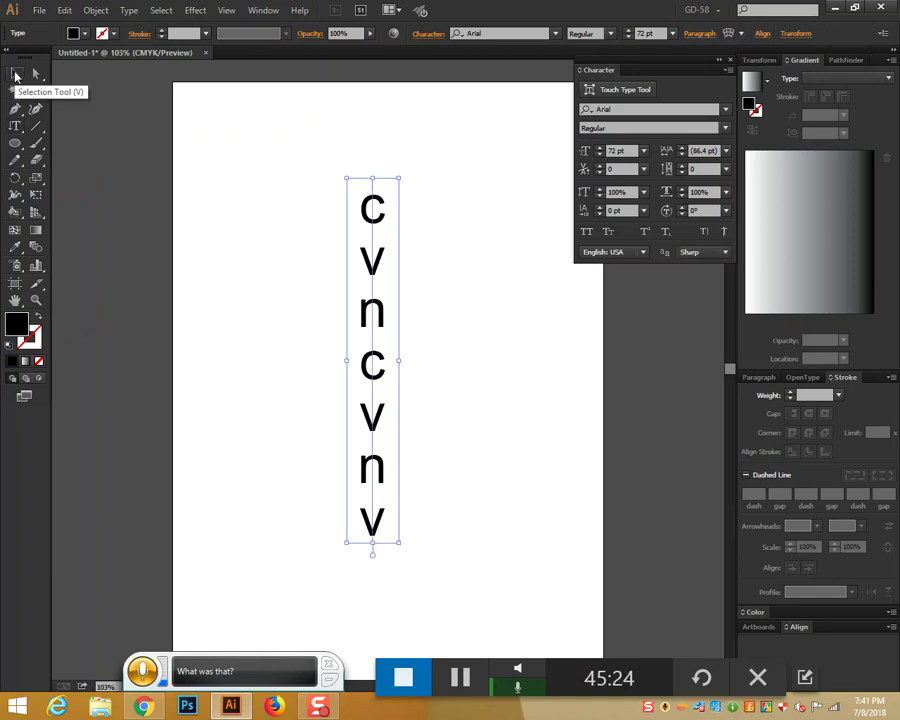
key("Delete")
Step: Draw a horizontal line across the upper page and bend it into a wave with three Curvature tool points
left_click(15, 126)
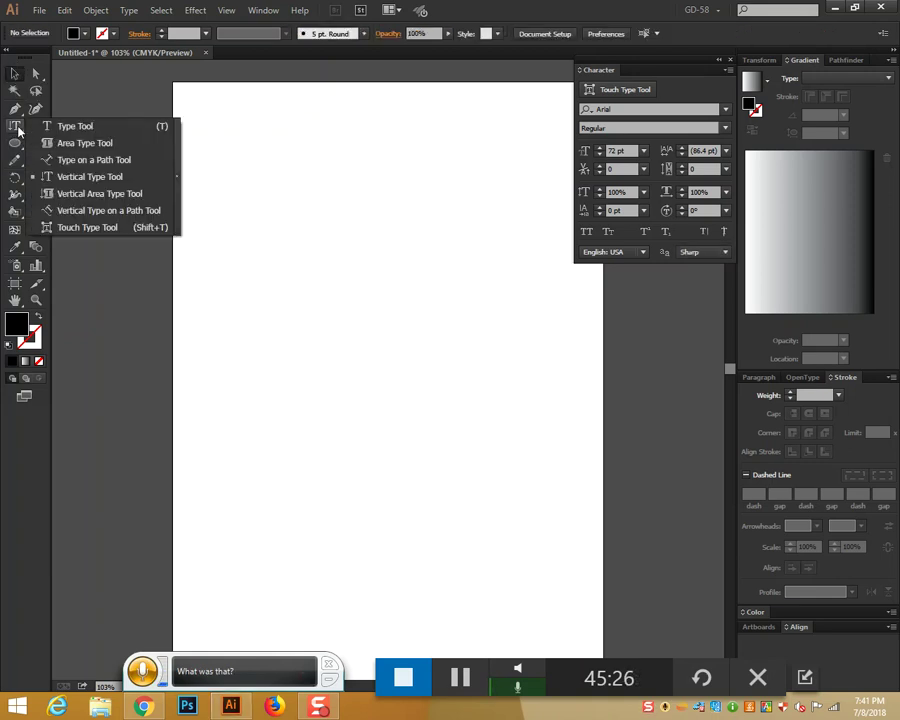
left_click(73, 162)
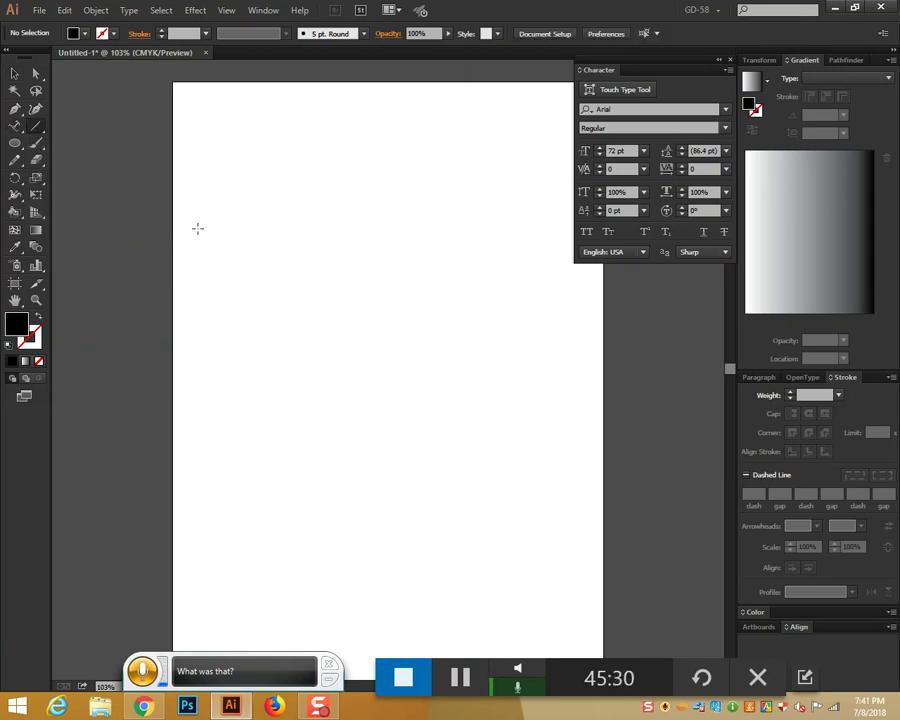
left_click_drag(246, 249, 553, 252)
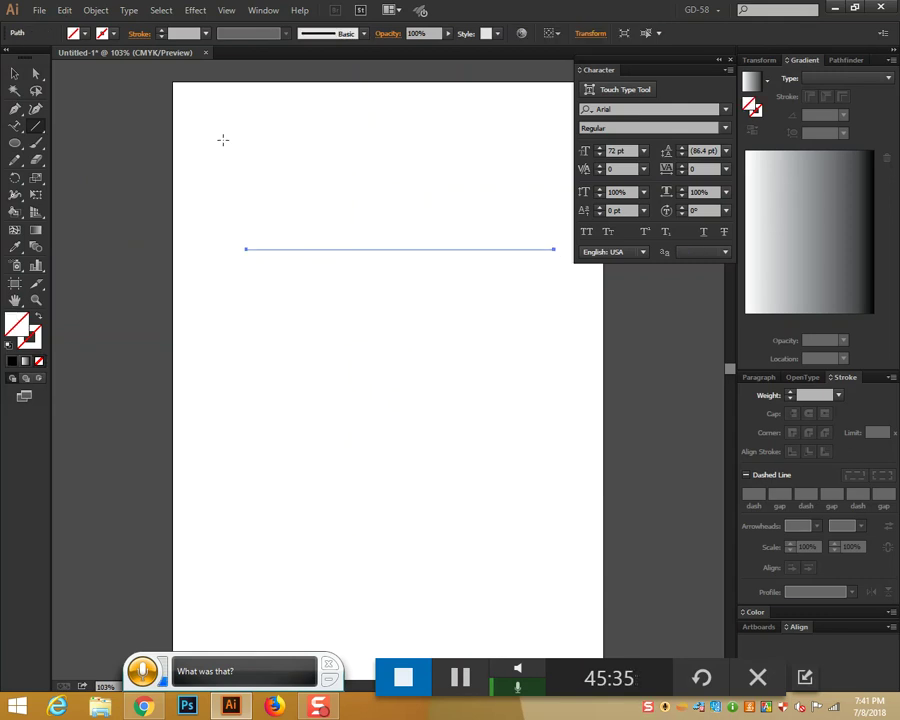
left_click(36, 108)
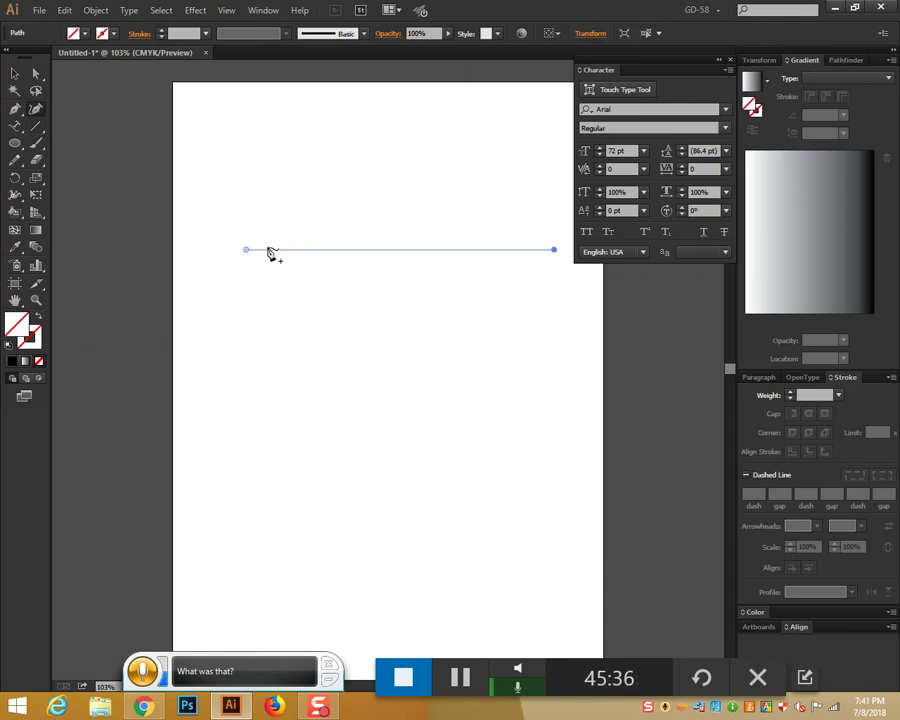
left_click_drag(277, 250, 275, 218)
left_click_drag(431, 199, 400, 262)
left_click_drag(482, 262, 490, 215)
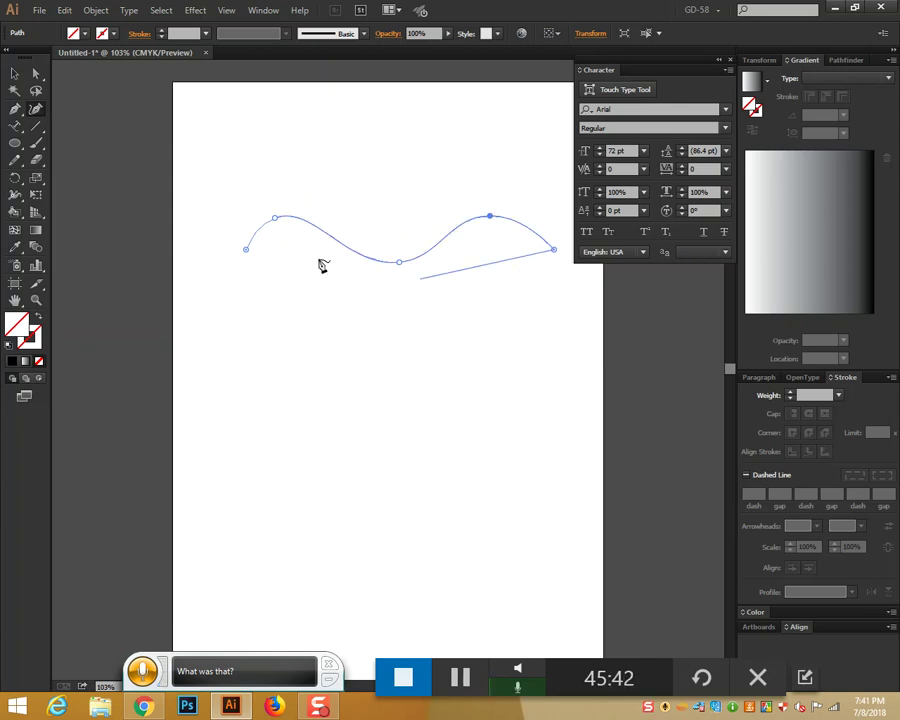
Step: Draw a large rectangle in the lower half of the page and reselect it with a selection marquee
left_click(16, 73)
left_click_drag(15, 143, 62, 140)
left_click_drag(293, 341, 588, 594)
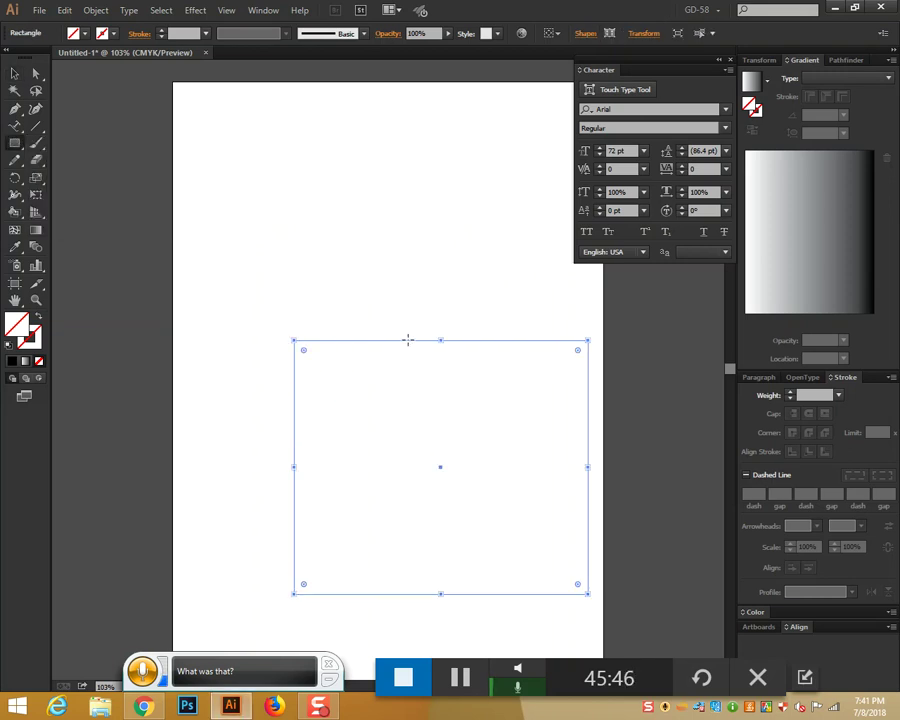
left_click(15, 74)
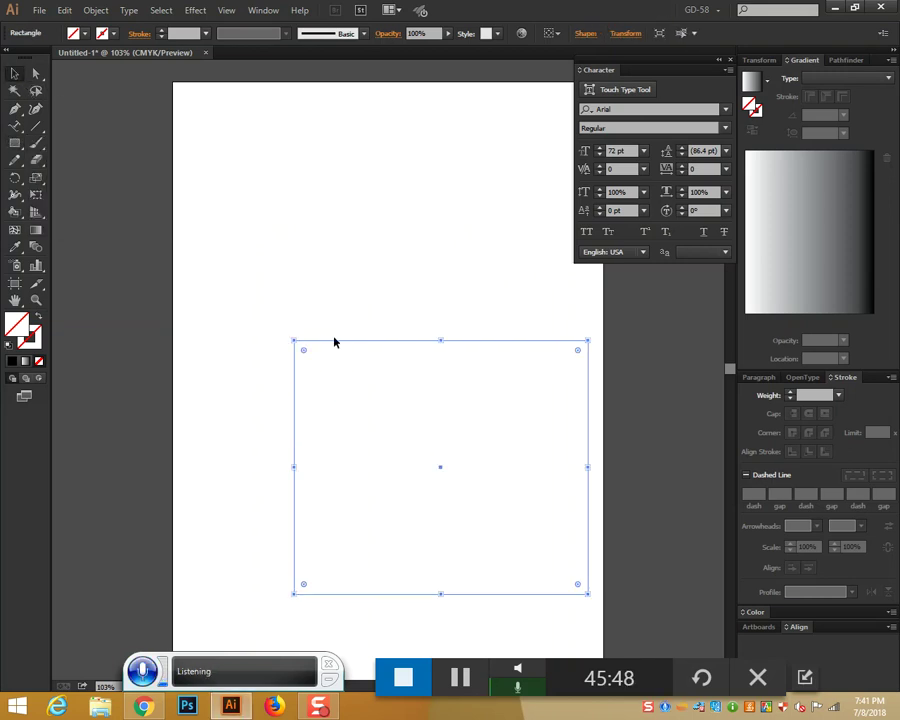
left_click_drag(254, 242, 455, 451)
left_click(466, 579)
left_click_drag(490, 623, 334, 440)
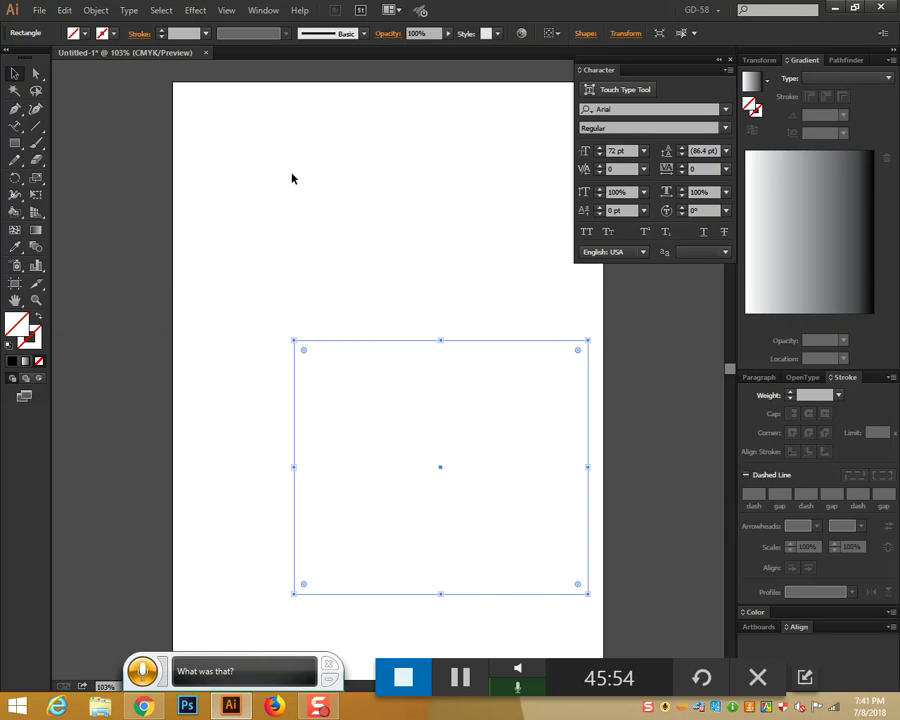
Step: Turn on Smart Guides and clear the rectangle selection
left_click(229, 12)
left_click(256, 442)
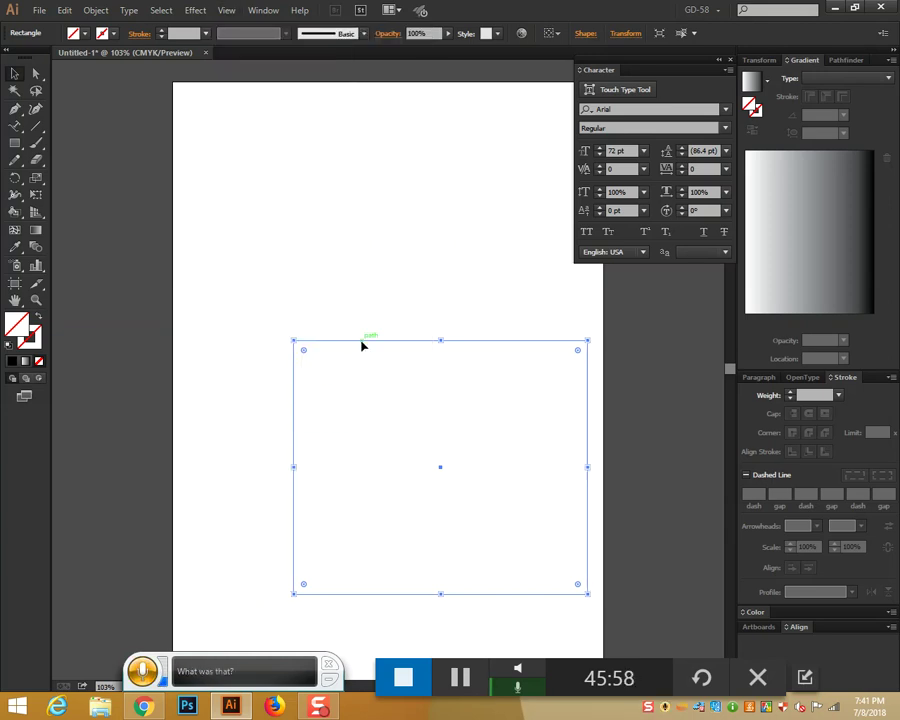
left_click(305, 293)
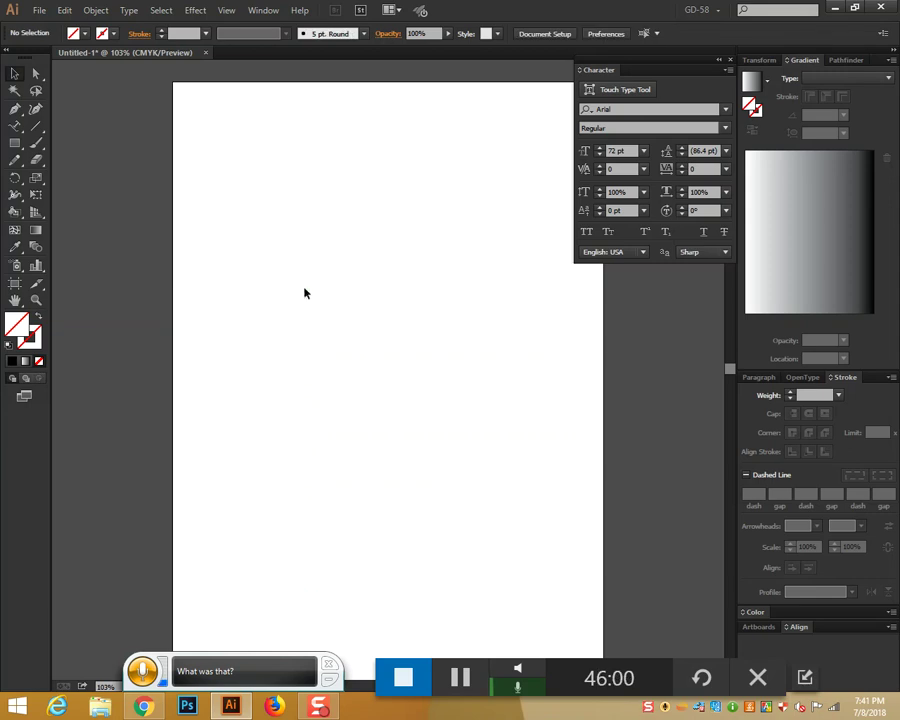
Step: Select the wavy line and set the text ".khvkznvl,nczn" along it with the Type on a Path tool
left_click(15, 125)
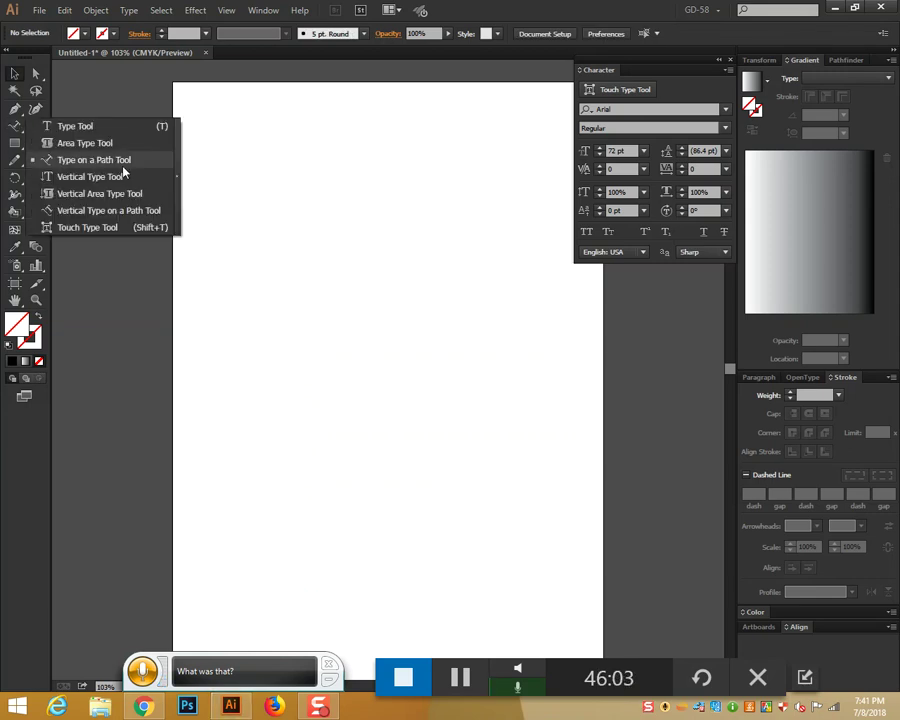
left_click_drag(253, 197, 444, 380)
left_click(15, 125)
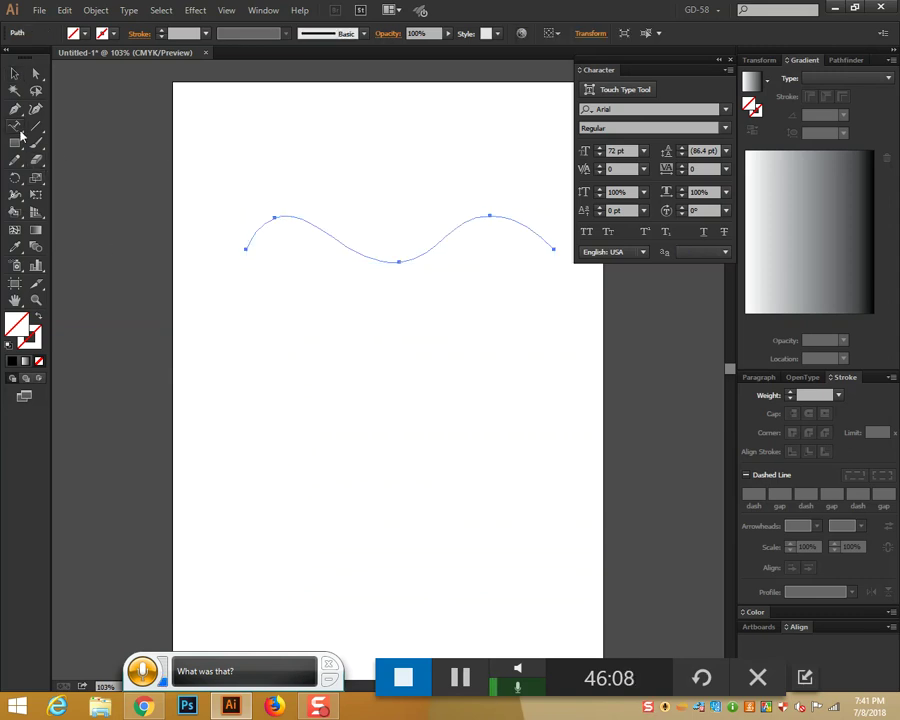
left_click(245, 243)
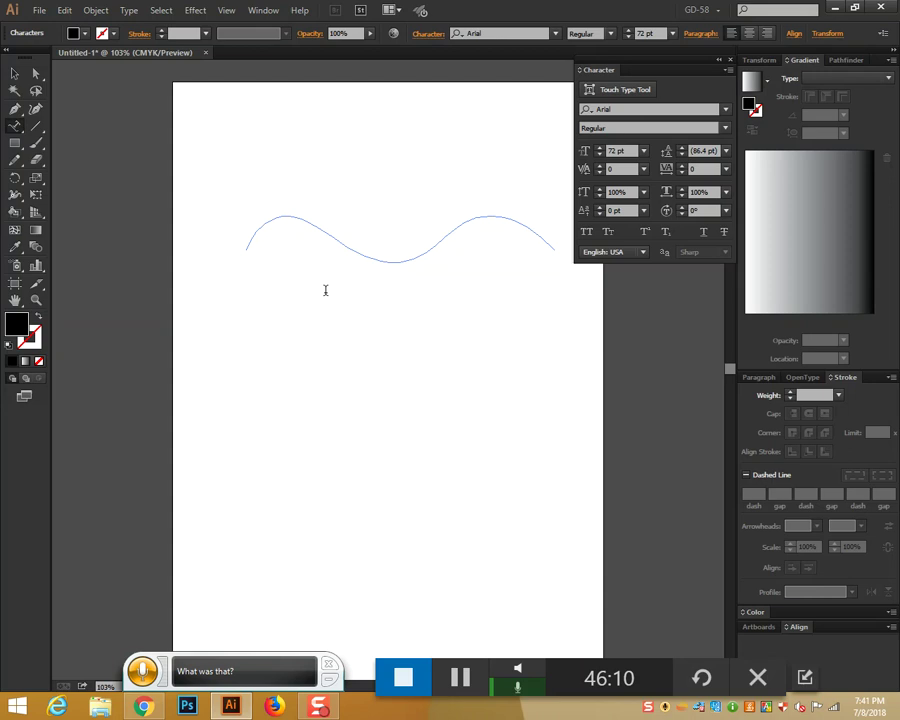
type(".khvkznvl,nczn")
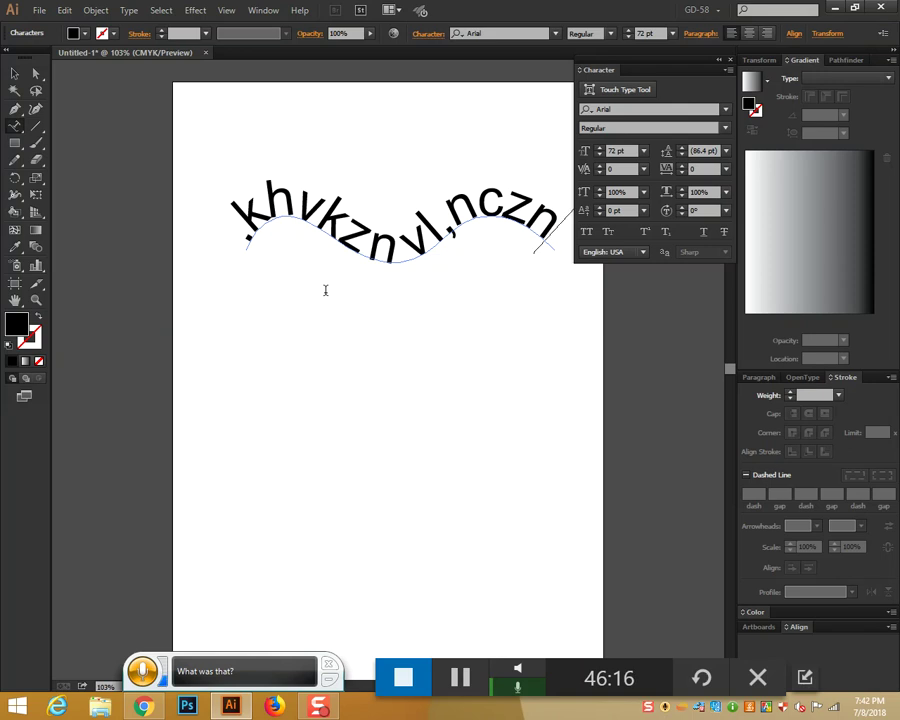
Step: Replace the text on the wavy path with "bxvxnbcmvm" and delete the finished path text
key("BackSpace")
key("BackSpace")
key("BackSpace")
key("BackSpace")
key("BackSpace")
key("BackSpace")
key("BackSpace")
key("BackSpace")
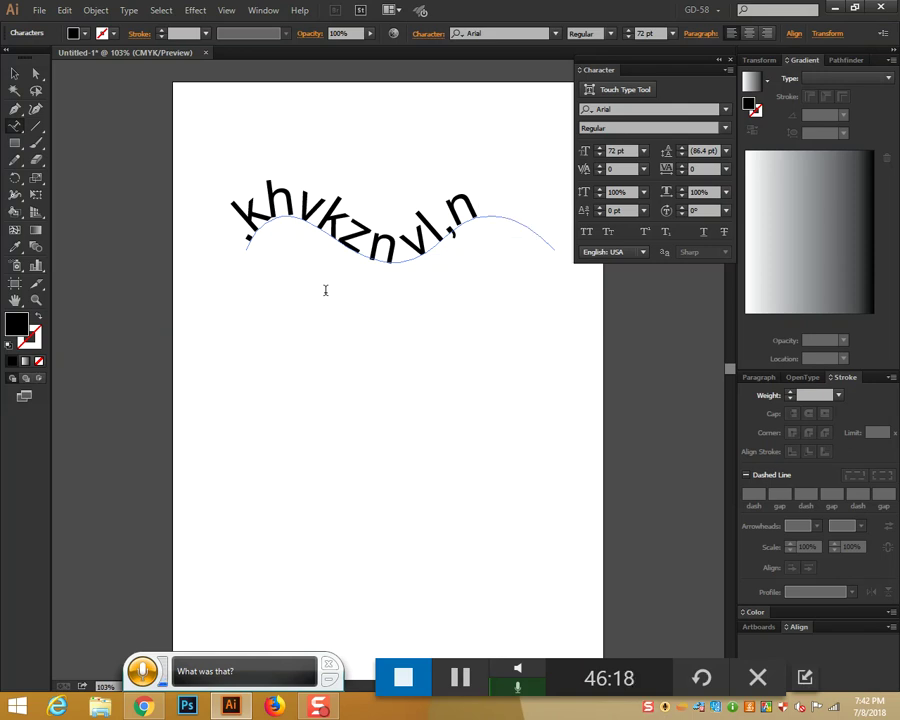
key("BackSpace")
key("BackSpace")
key("BackSpace")
key("BackSpace")
key("BackSpace")
key("BackSpace")
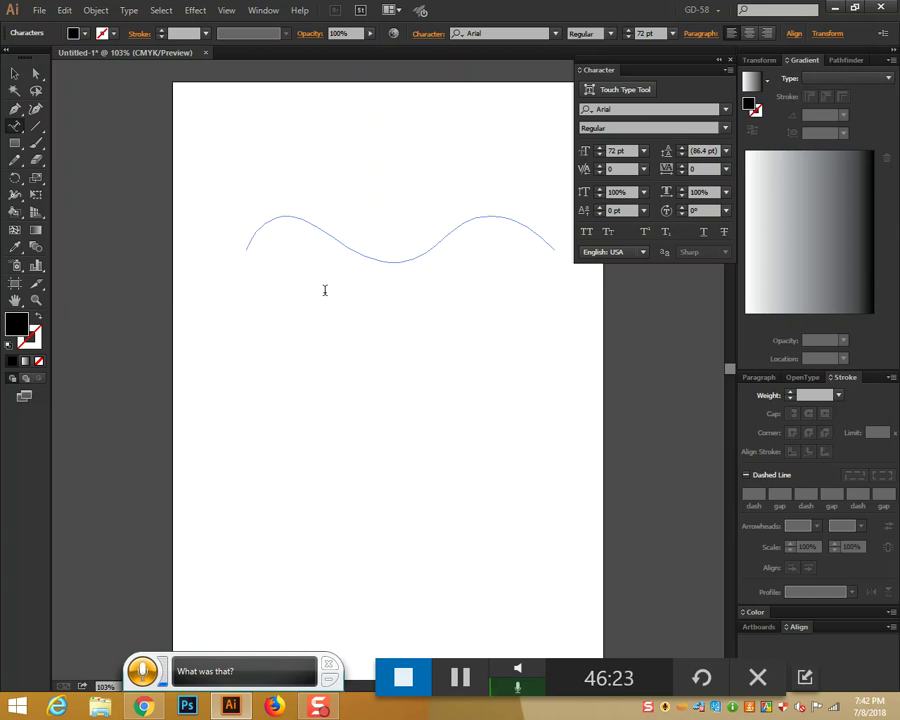
type("bxvxnbcmvm")
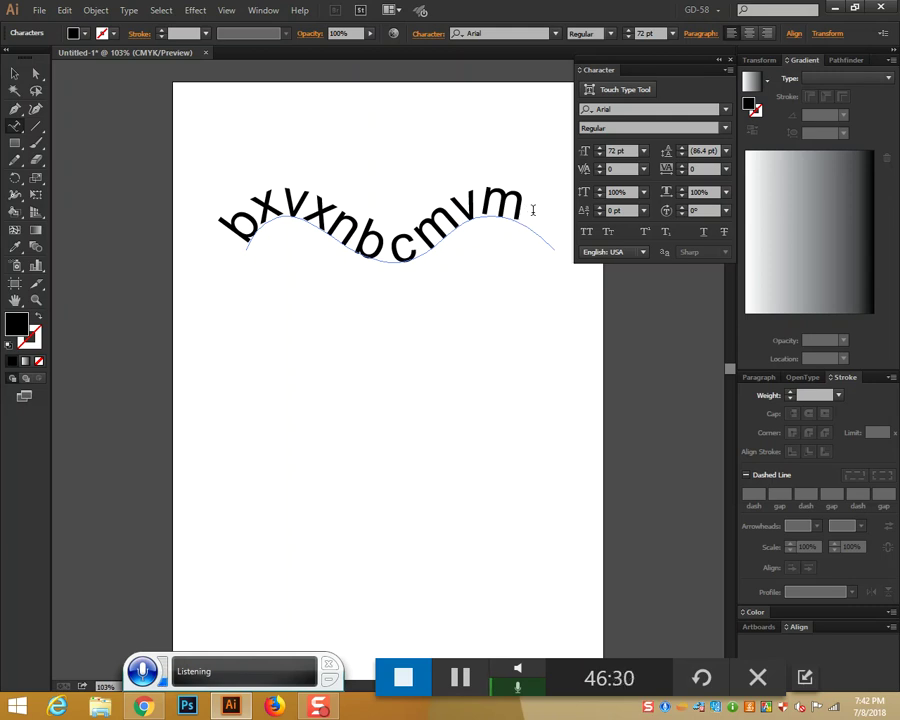
left_click(25, 78)
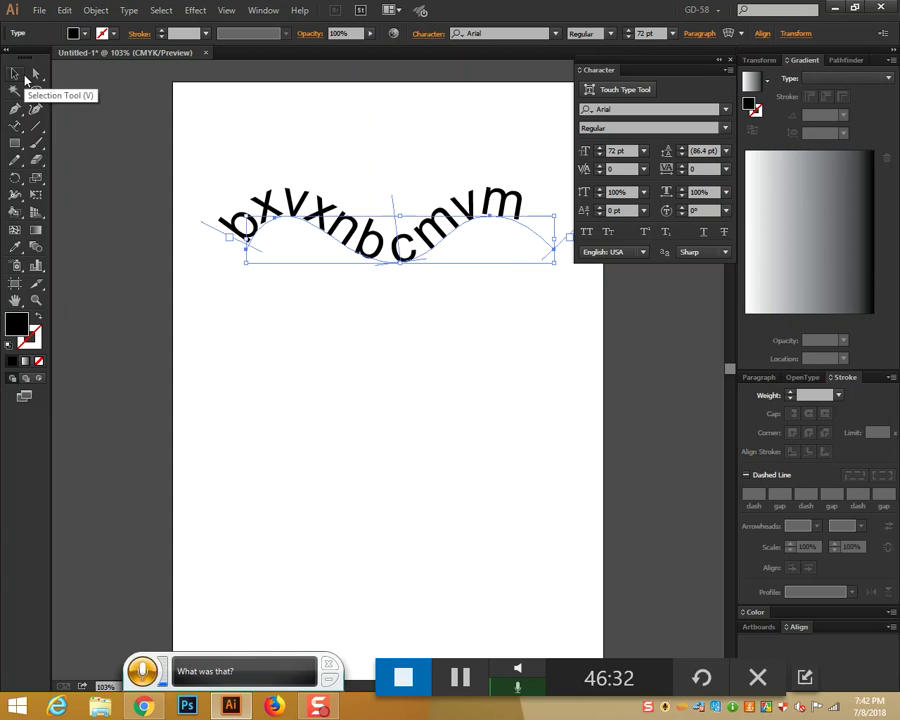
key("Delete")
Step: Draw a large circle outward from the page centre, filling most of the page width
left_click_drag(17, 146, 60, 176)
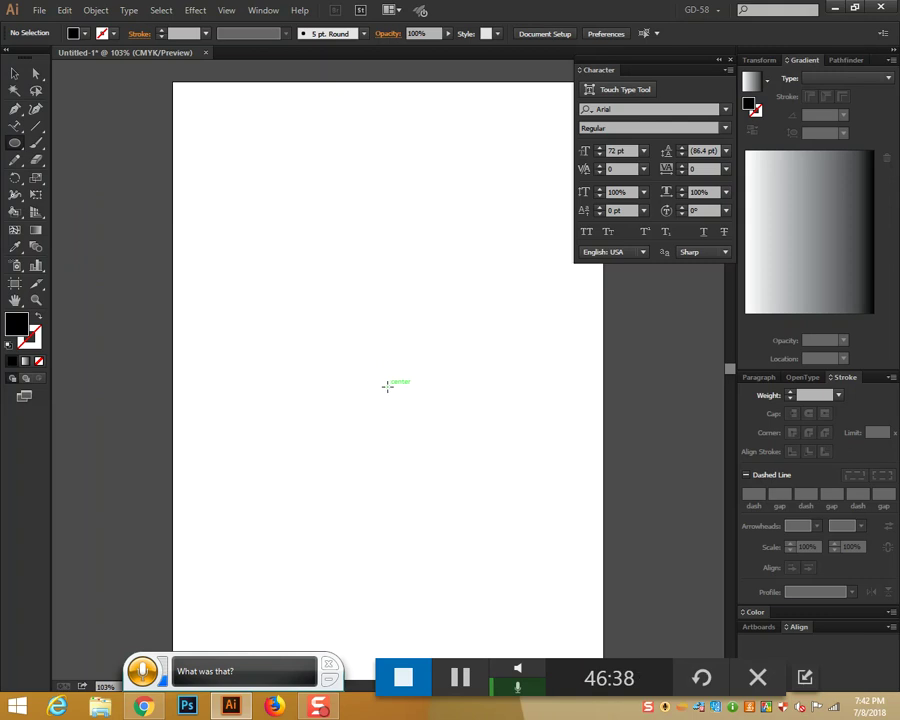
left_click_drag(387, 386, 558, 538)
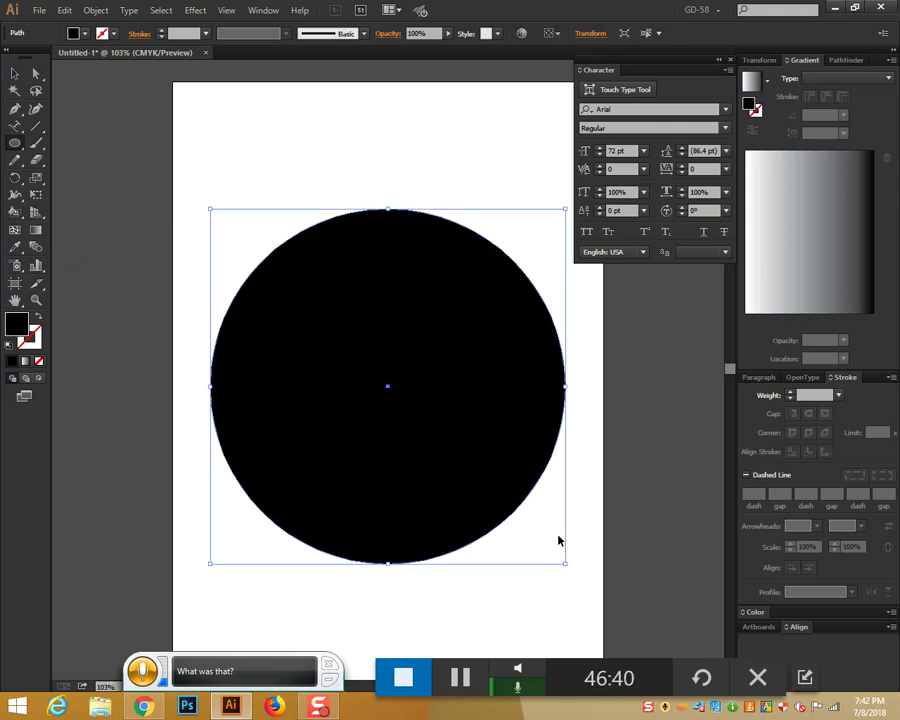
Step: Set the large circle's fill to none
key("ctrl+y")
key("ctrl+y")
left_click(39, 364)
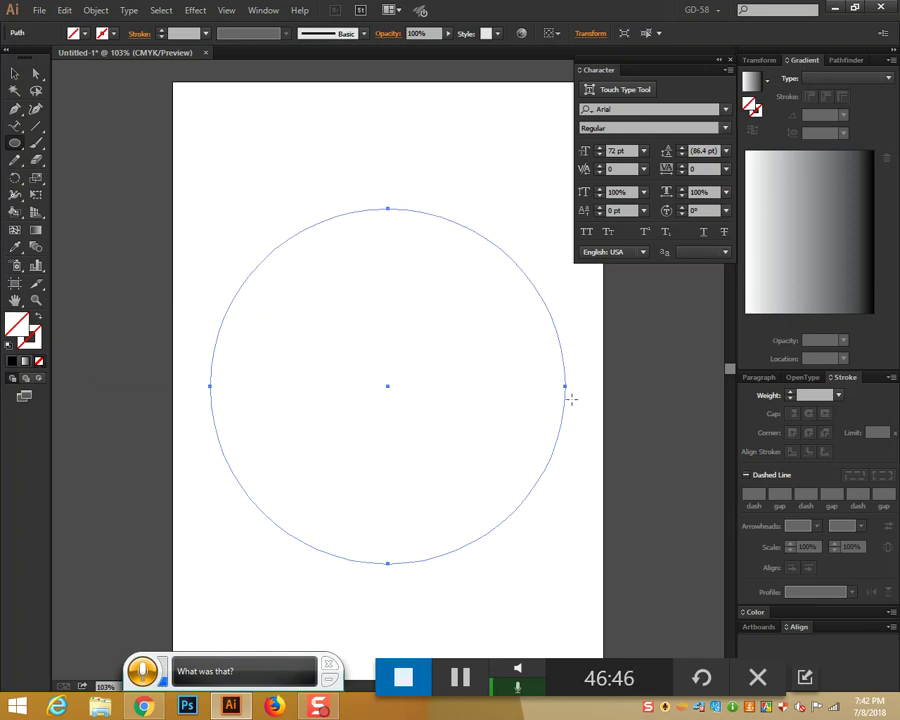
Step: Add the text "BANGLADESH" along the circle with the Type on a Path tool, starting on its upper-left arc
left_click(18, 127)
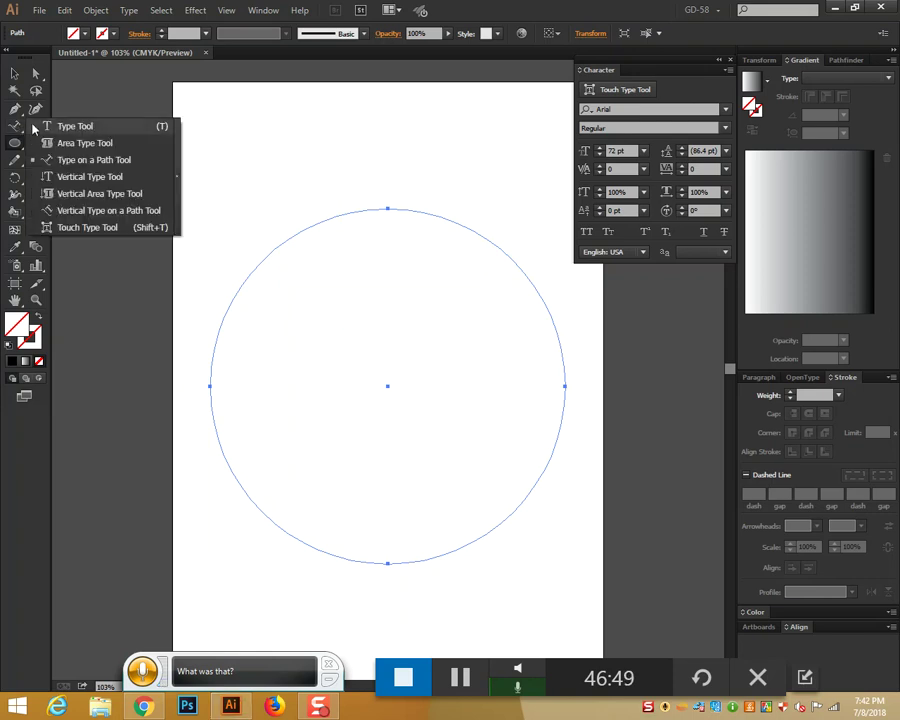
left_click(88, 160)
left_click(275, 244)
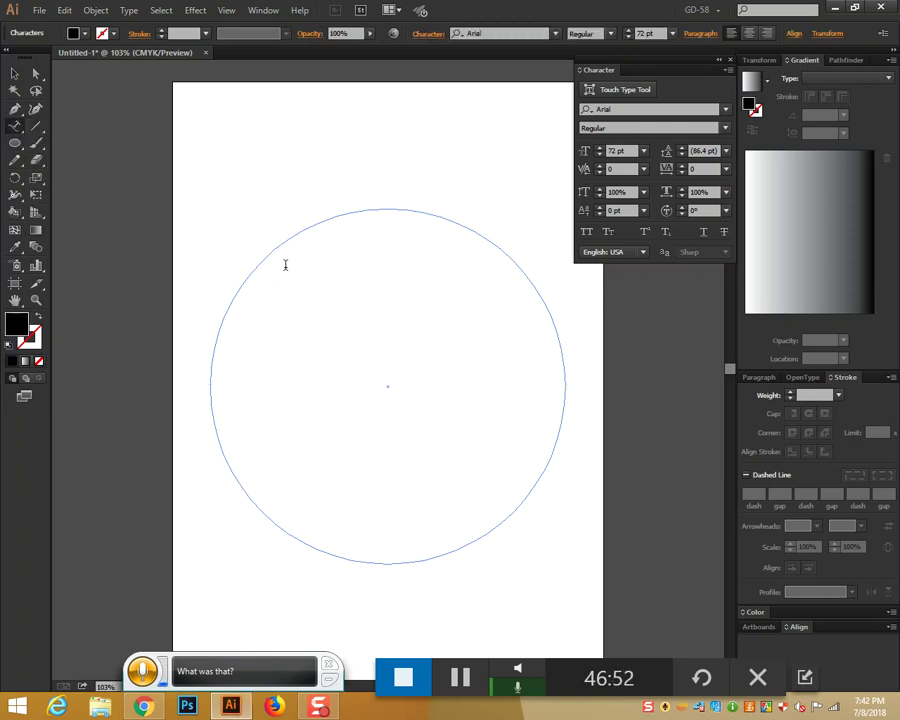
type("B")
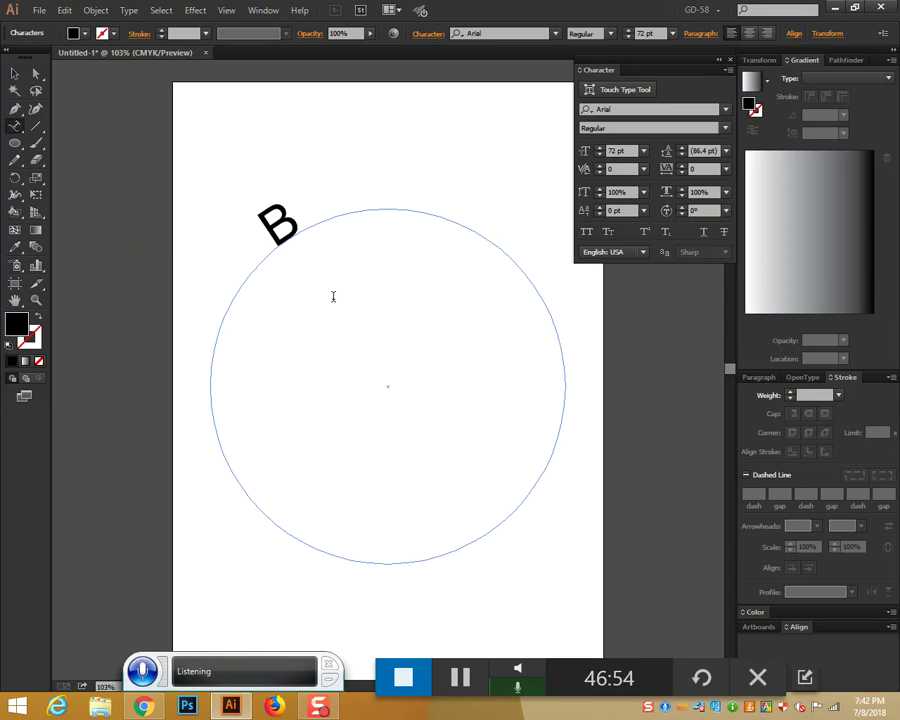
type("ANGLADESH")
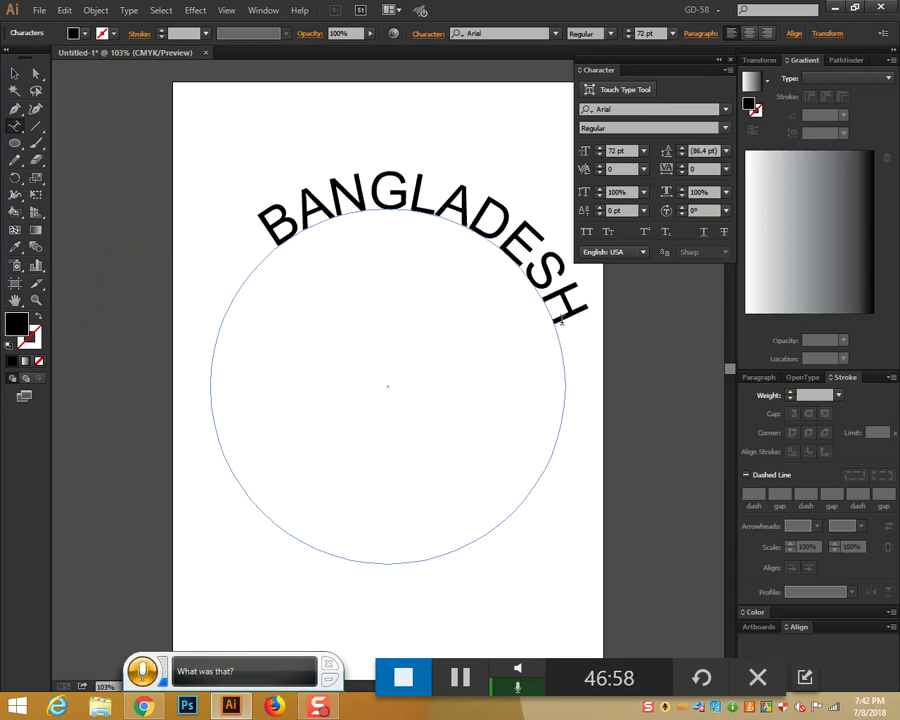
Step: Format the BANGLADESH path text in Algerian at 59 pt and deselect it
left_click_drag(567, 321, 273, 219)
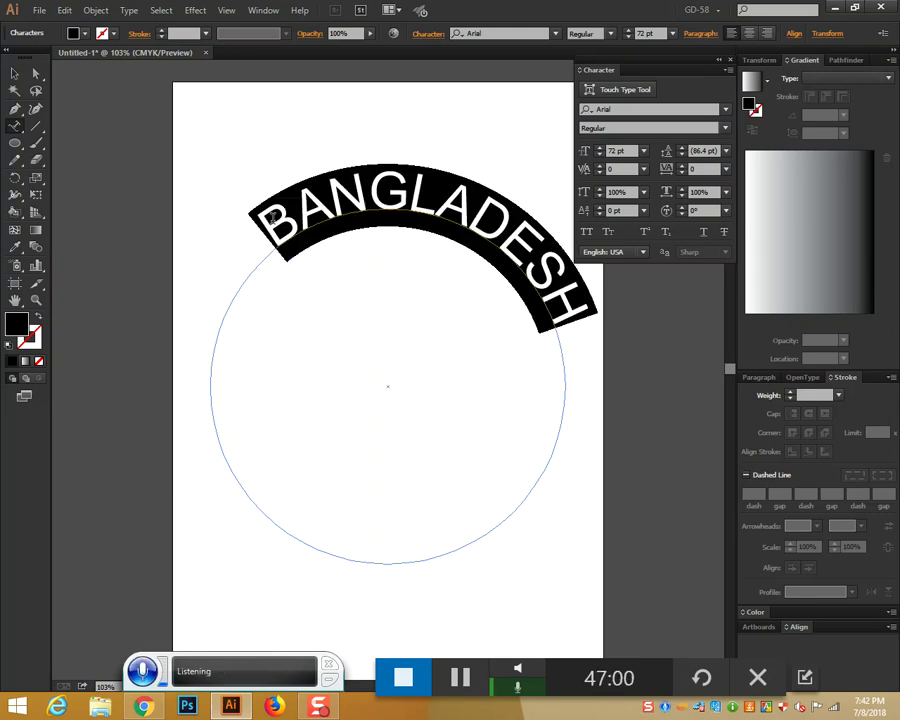
left_click(724, 109)
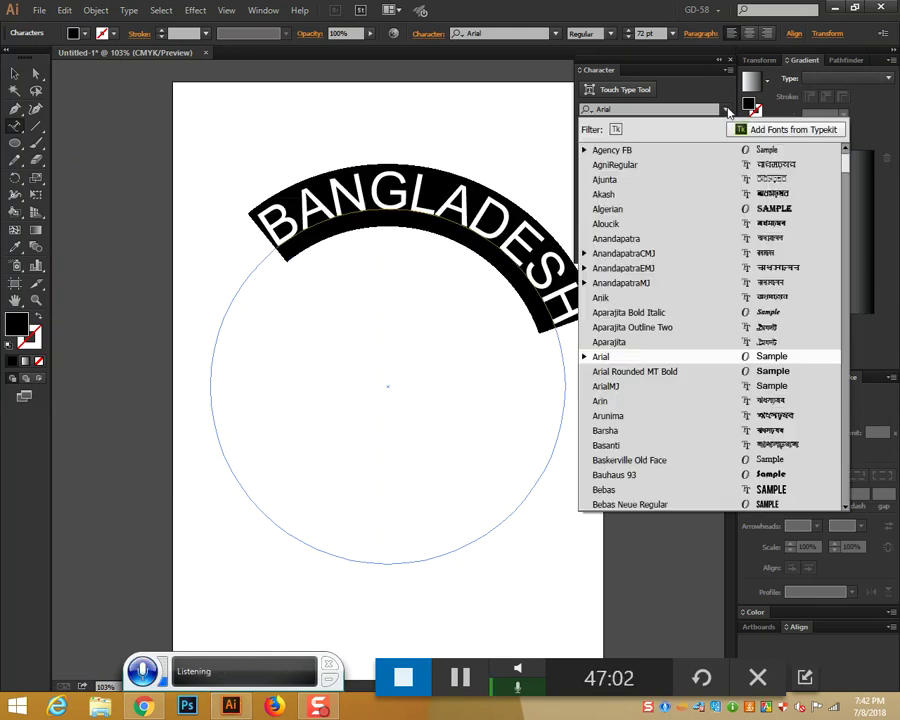
left_click(708, 208)
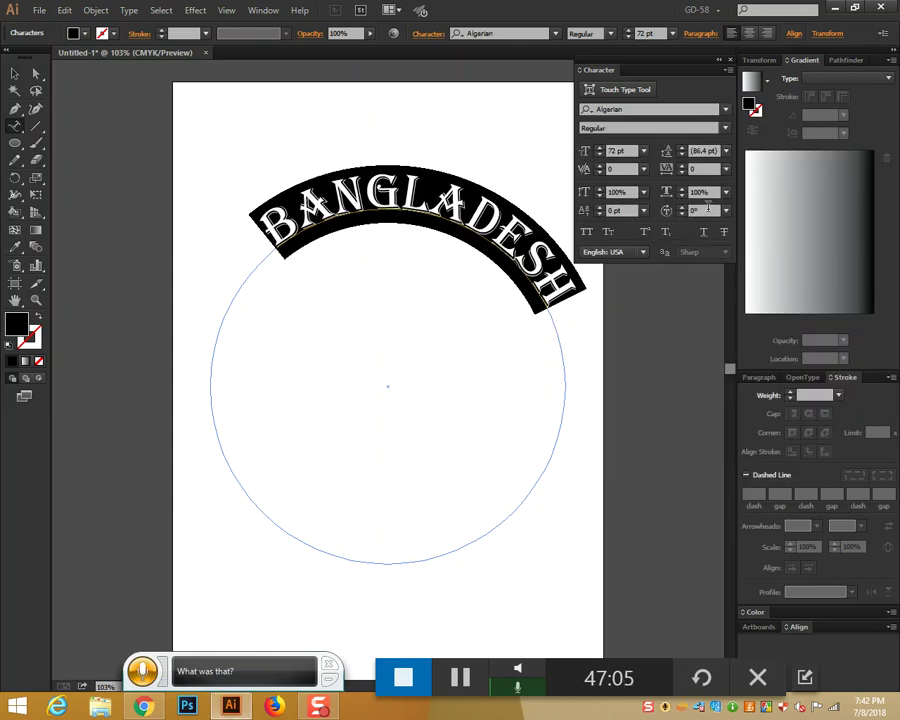
left_click(599, 155)
left_click(599, 155)
left_click(599, 155)
left_click(599, 155)
left_click(599, 155)
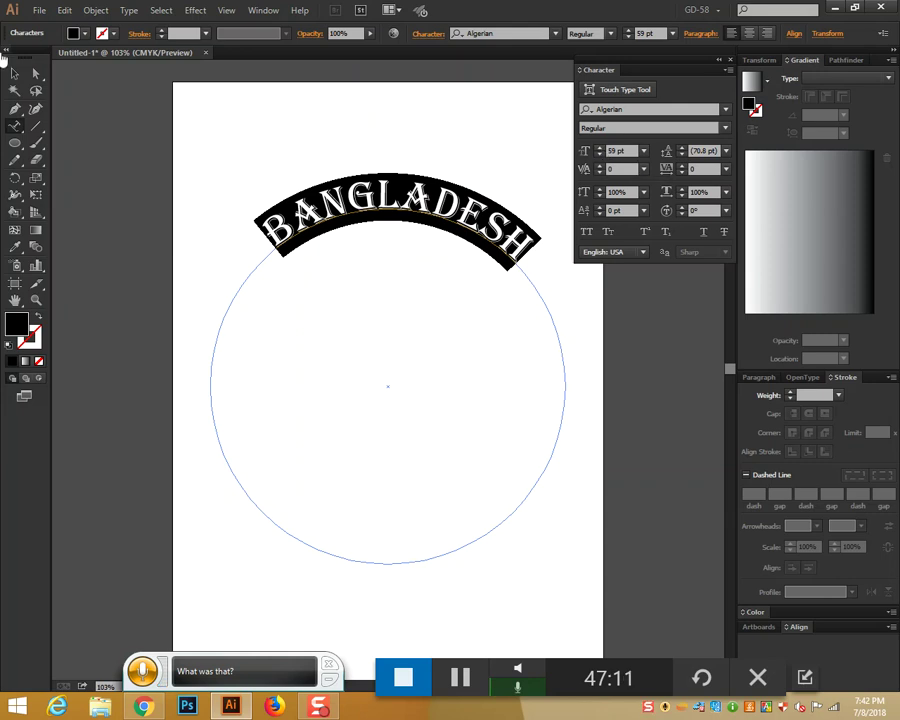
left_click(14, 74)
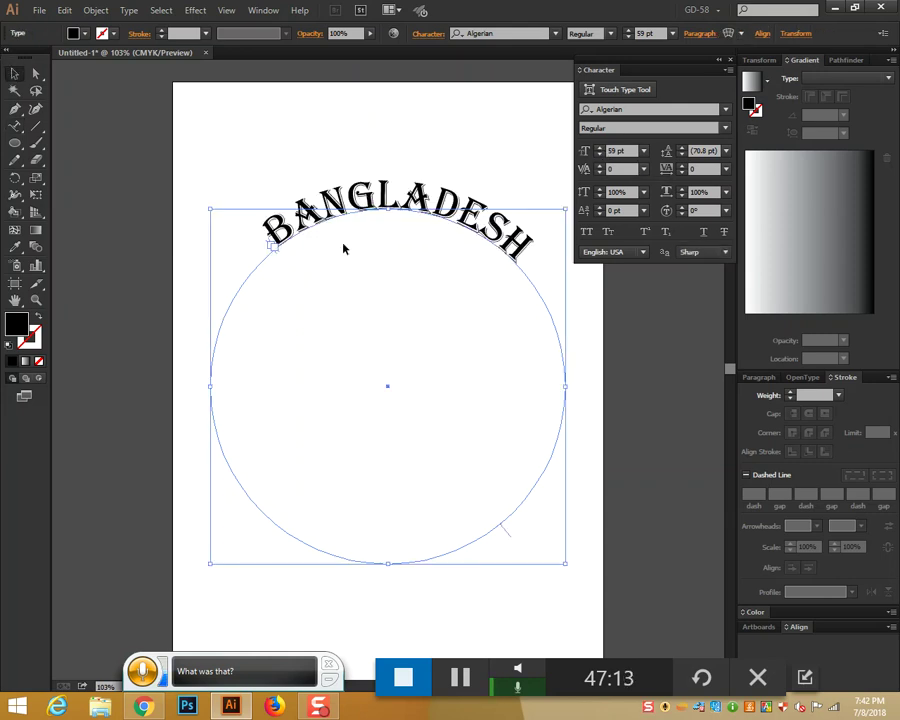
left_click(315, 301)
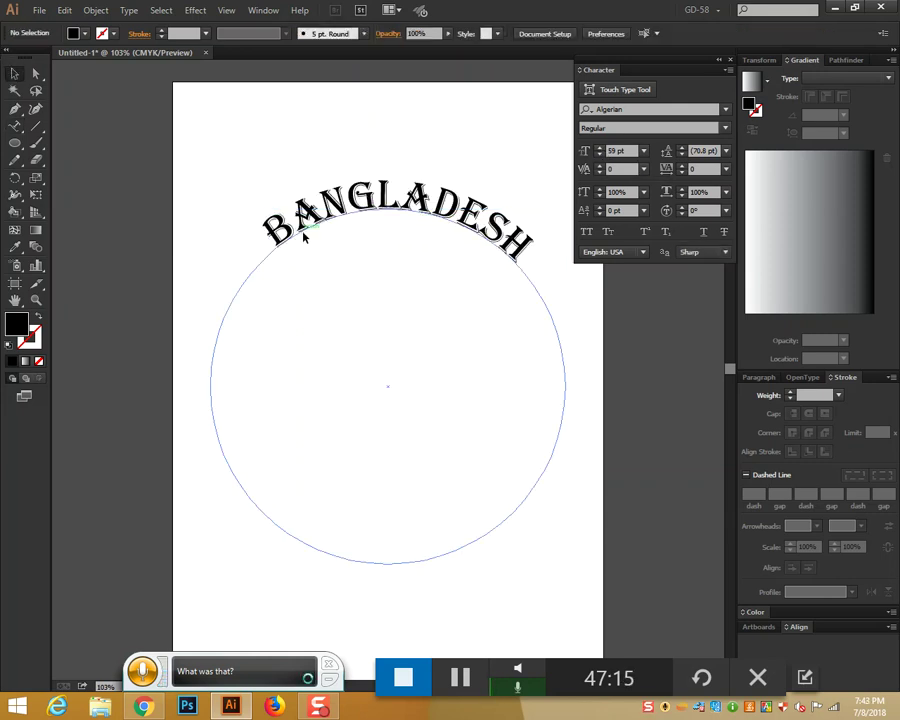
Step: Select the BANGLADESH path text and examine its start, centre and end brackets around the circle up close
left_click(272, 253)
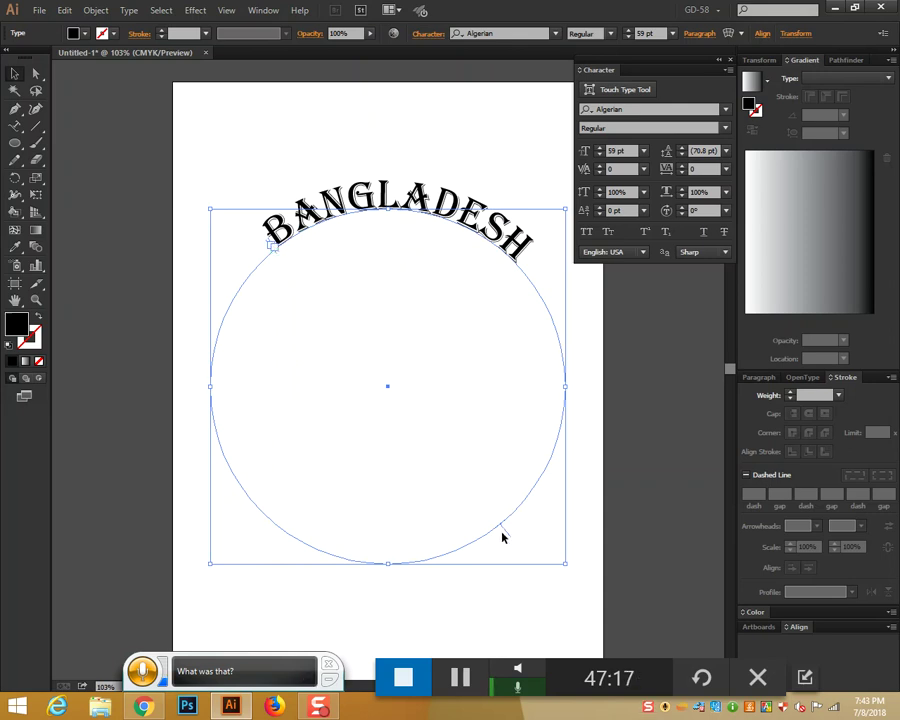
key("ctrl+plus")
key("ctrl+plus")
key("ctrl+plus")
key("ctrl+plus")
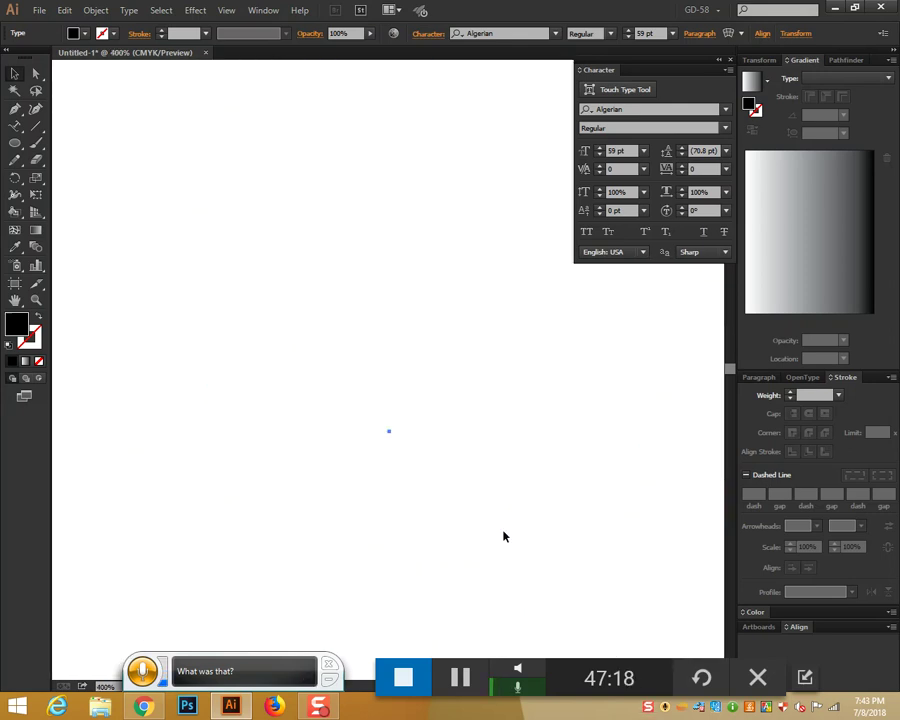
left_click_drag(119, 96, 334, 333)
left_click_drag(208, 206, 320, 399)
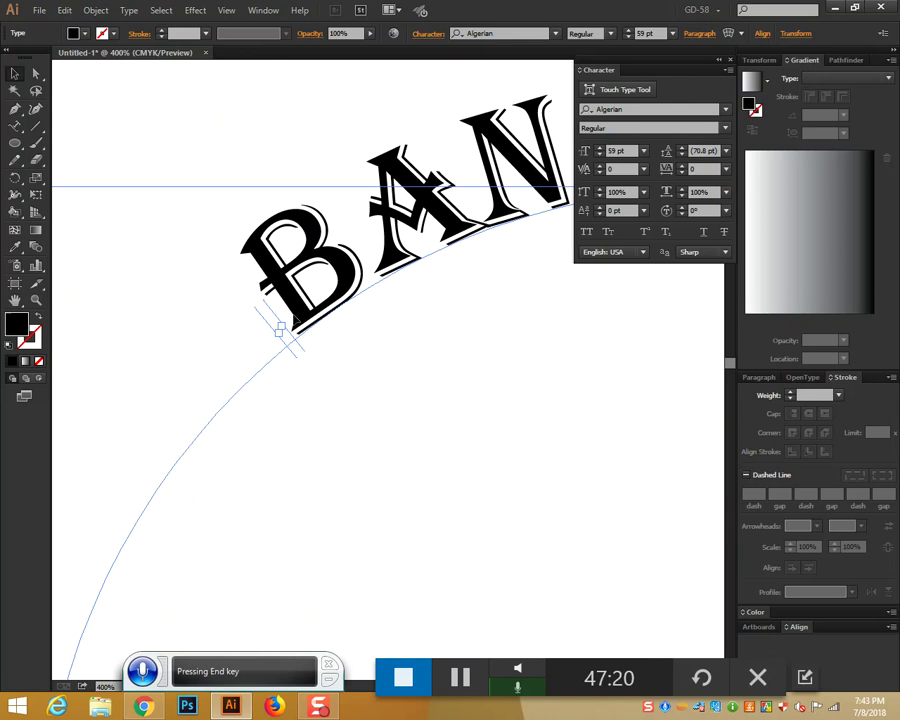
left_click_drag(531, 453, 139, 171)
left_click_drag(588, 628, 201, 202)
left_click_drag(402, 560, 330, 354)
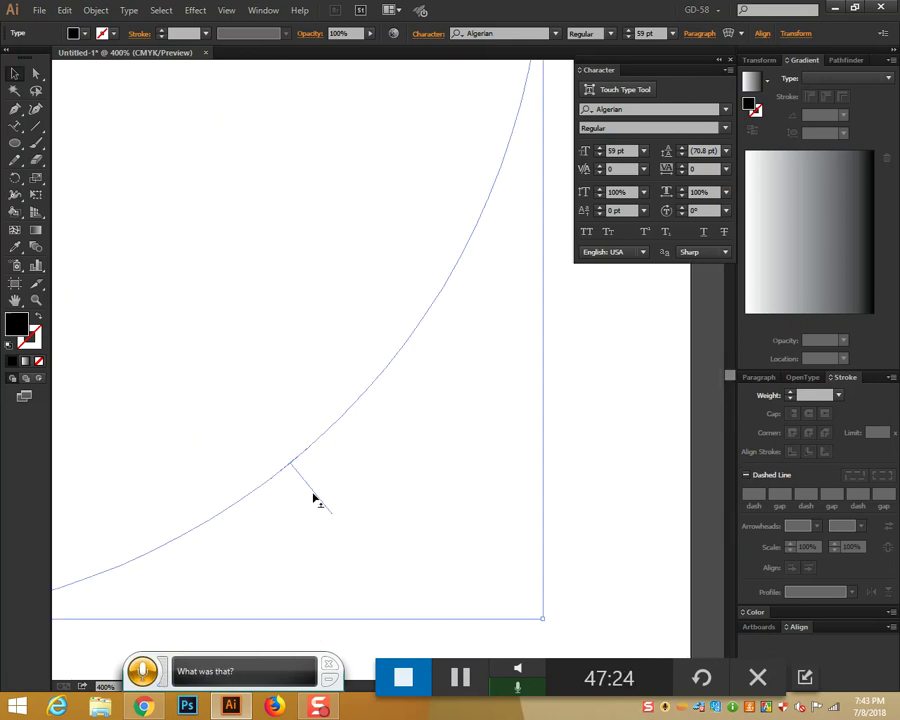
left_click_drag(311, 433, 494, 587)
left_click_drag(235, 216, 415, 446)
left_click_drag(220, 236, 488, 518)
left_click_drag(310, 329, 386, 392)
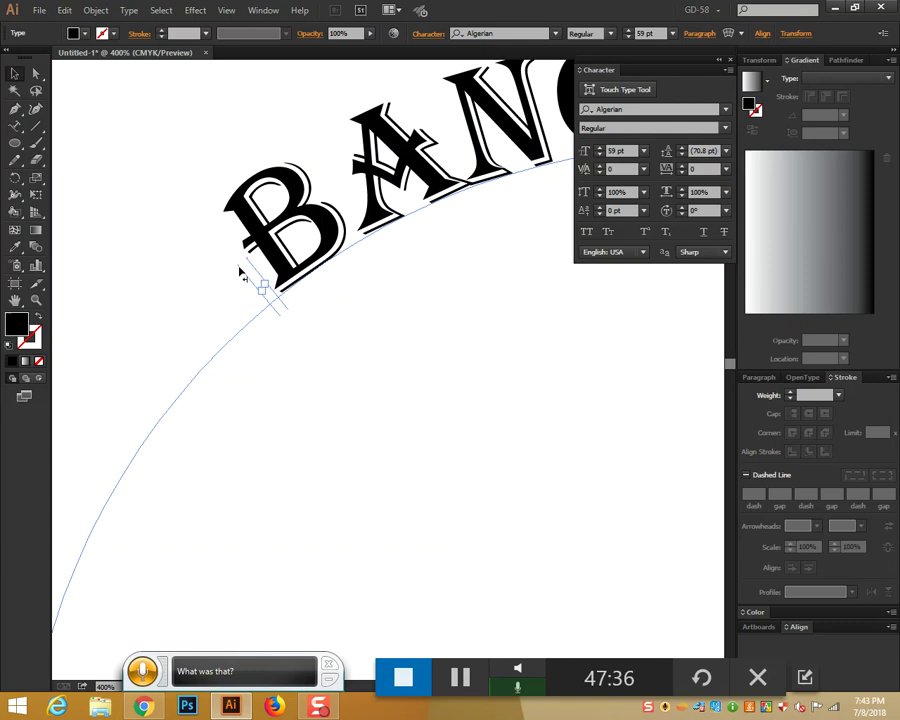
key("ctrl+plus")
key("ctrl+plus")
left_click_drag(236, 264, 435, 462)
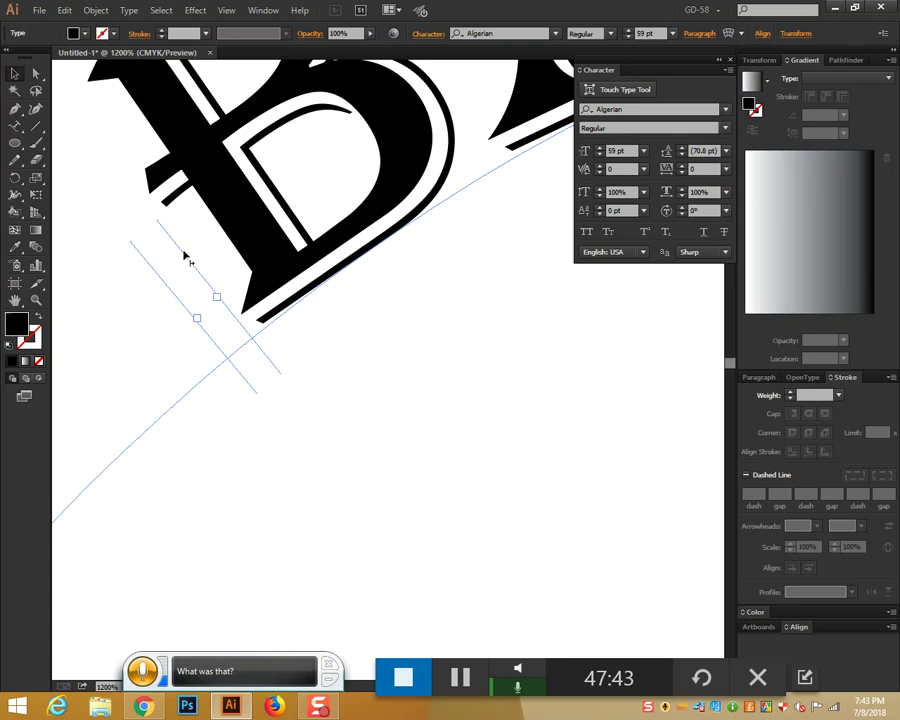
Step: Move the path text's end bracket to just past the final H and nudge the start bracket forward slightly
key("ctrl+minus")
key("ctrl+minus")
key("ctrl+minus")
key("ctrl+minus")
key("ctrl+minus")
key("ctrl+minus")
key("ctrl+minus")
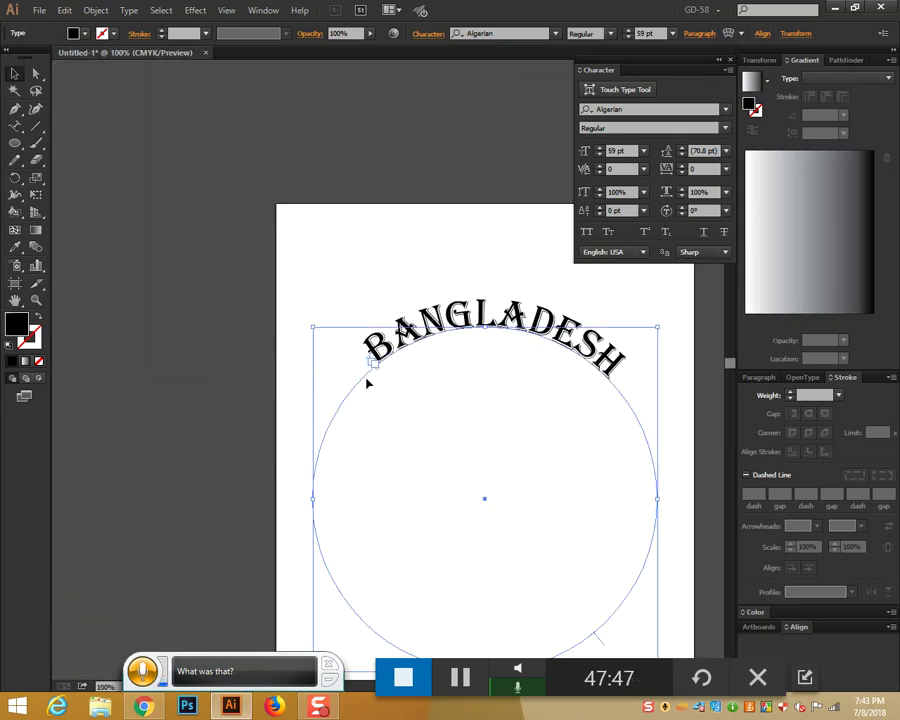
left_click_drag(366, 366, 620, 388)
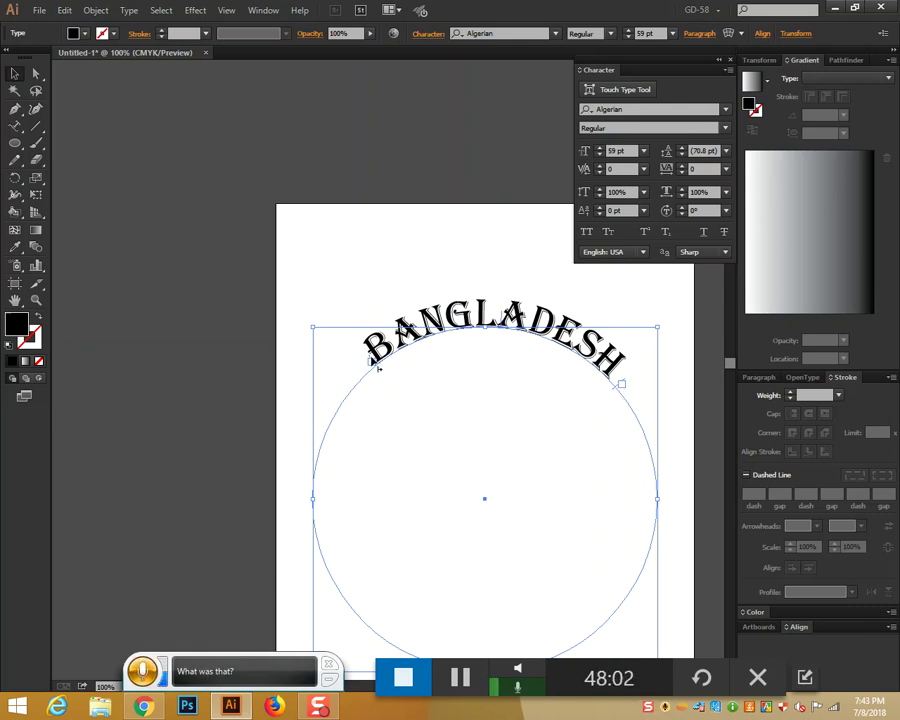
key("ctrl+a")
left_click_drag(364, 360, 372, 356)
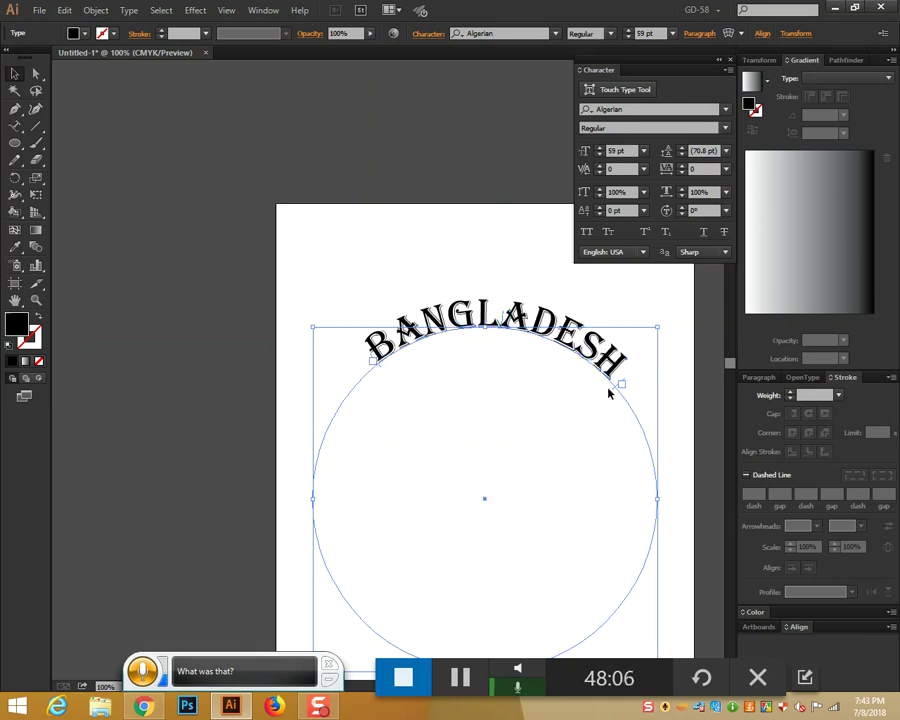
Step: Pull the path text's end bracket back to just after the E and reduce the font size to 51 pt
left_click_drag(622, 383, 590, 357)
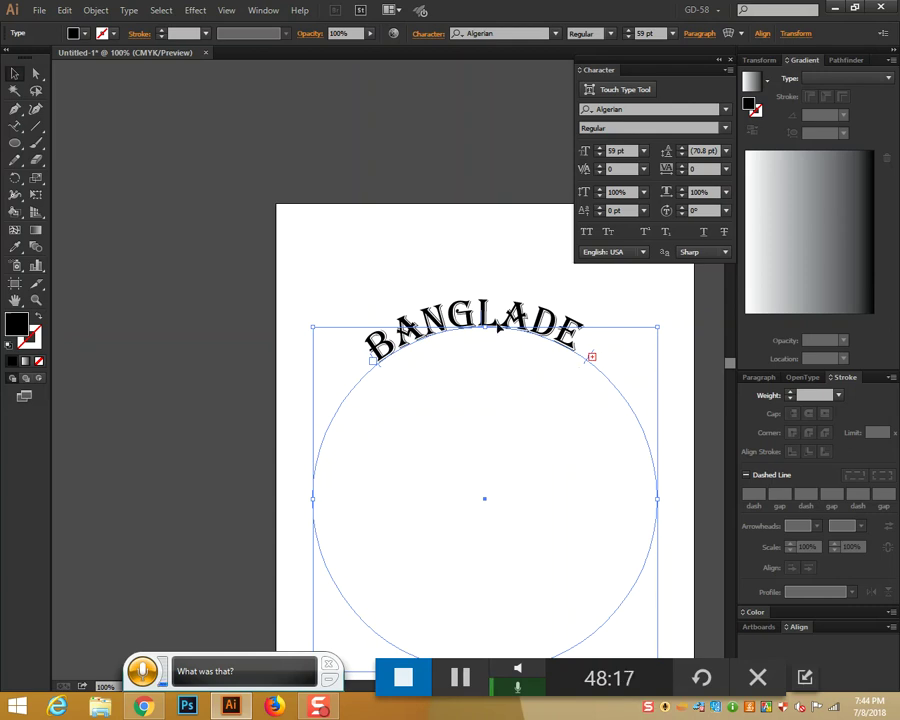
left_click(600, 159)
left_click(600, 159)
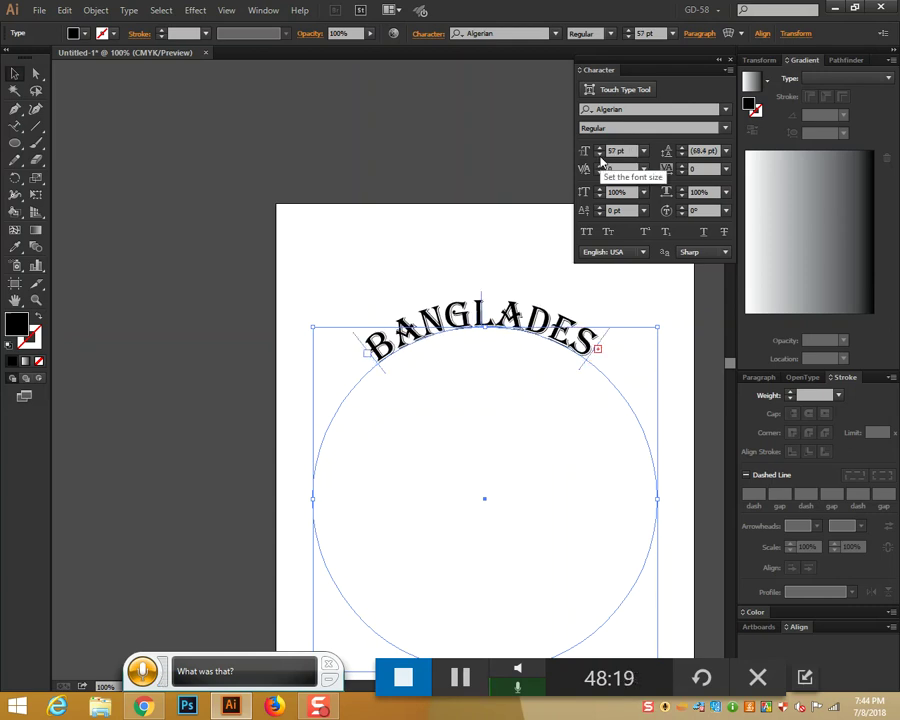
left_click(600, 159)
left_click(600, 159)
left_click(600, 159)
left_click(600, 159)
left_click(600, 159)
left_click(600, 159)
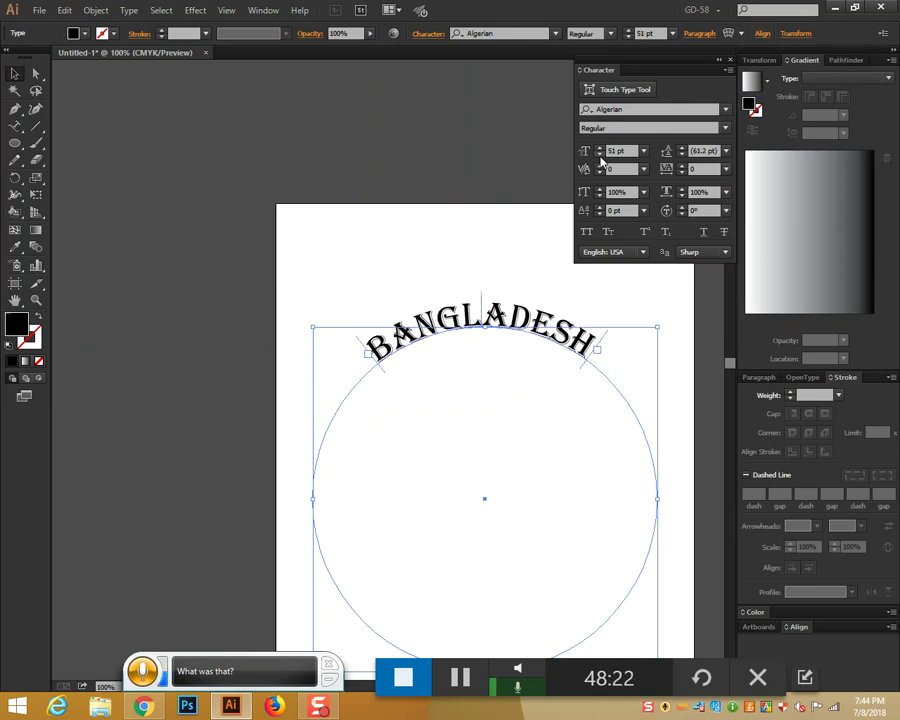
Step: Flip the BANGLADESH text to the inside of the circle and back outside, and nudge the circle slightly
left_click(627, 358)
left_click(543, 340)
left_click_drag(484, 301, 497, 447)
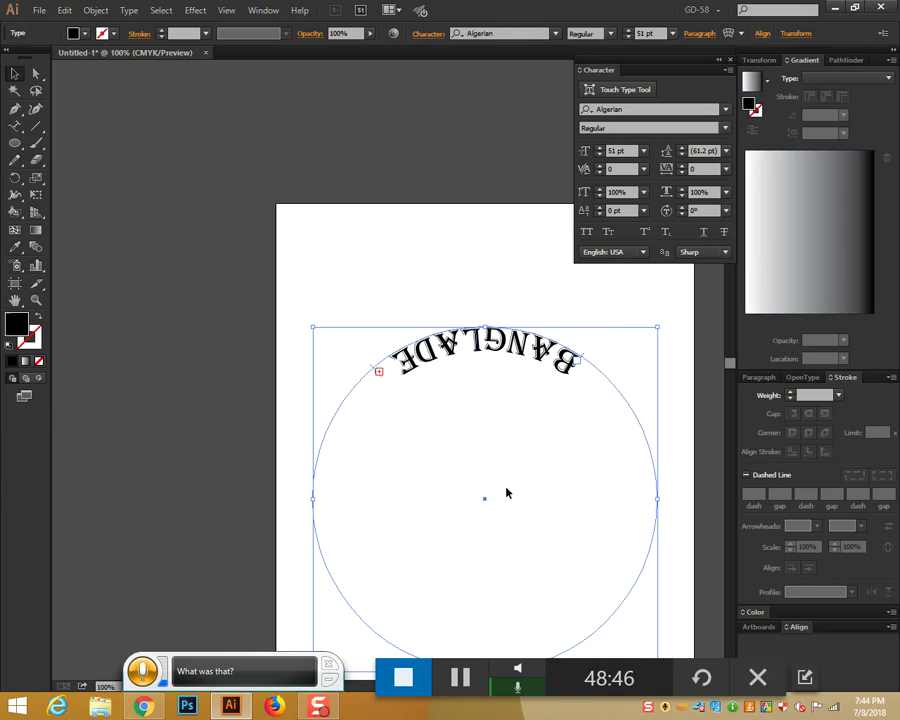
left_click_drag(484, 330, 477, 288)
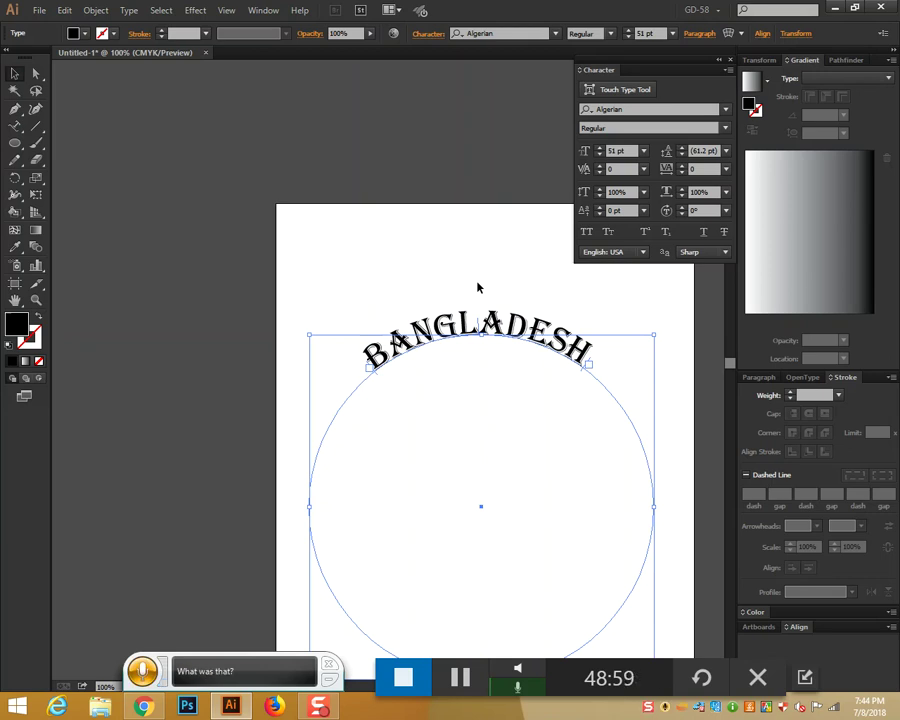
scroll(503, 300, "down", 2)
left_click_drag(525, 302, 533, 302)
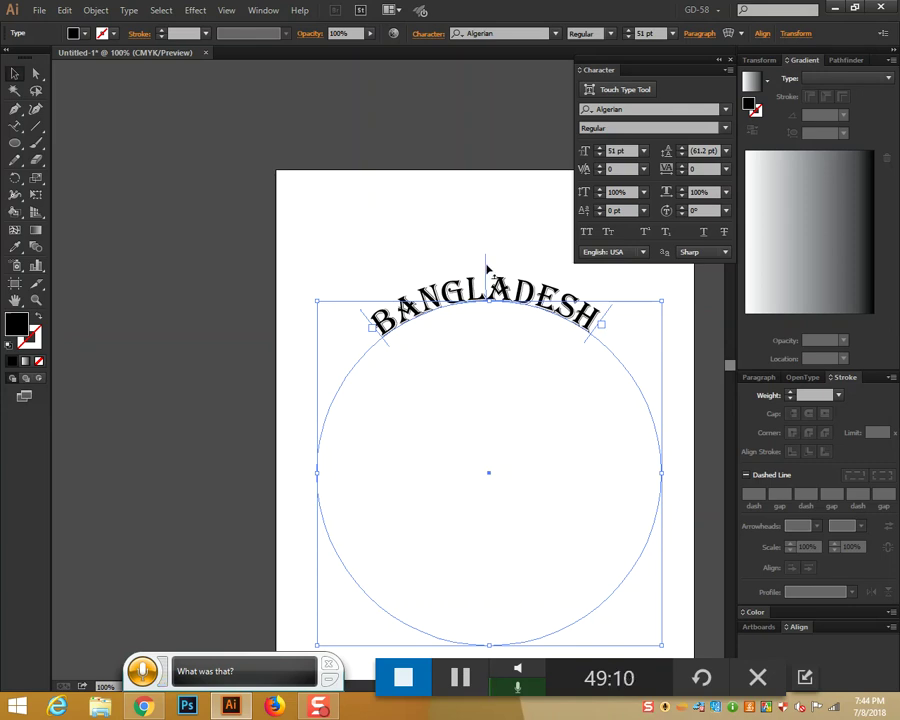
Step: Try sliding the BANGLADESH text by its centre bracket to the inside of the circle's lower arc, and undo it
left_click_drag(486, 268, 490, 656)
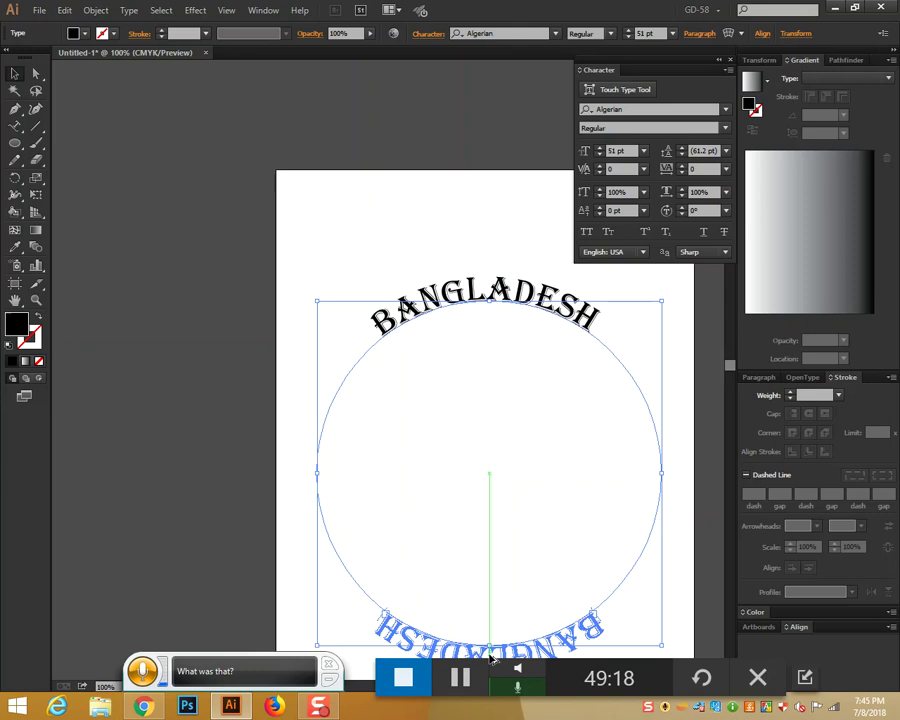
left_click_drag(490, 656, 488, 640)
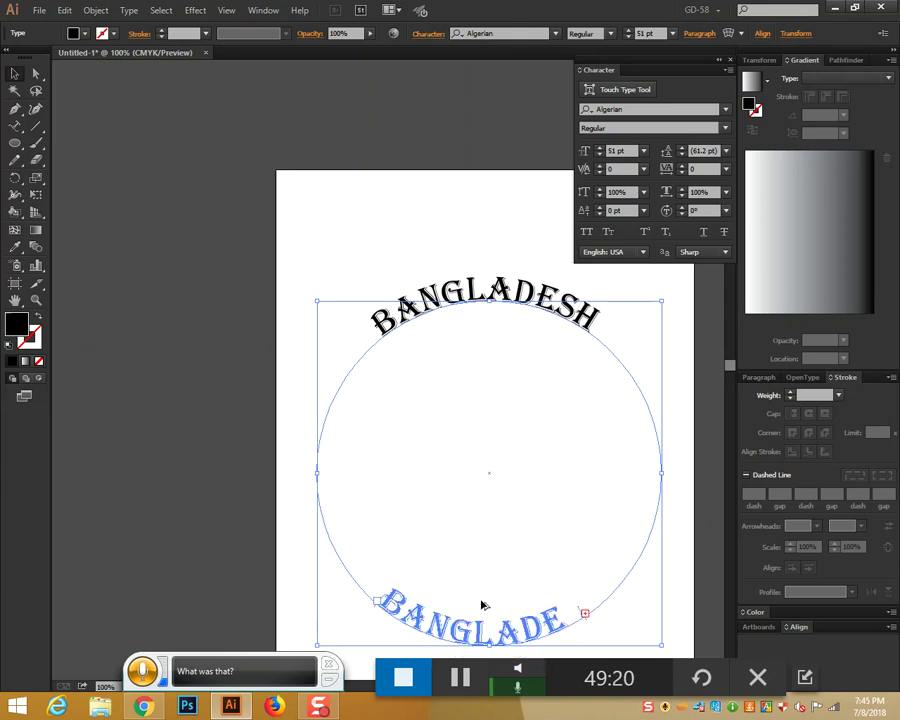
scroll(576, 434, "down", 6)
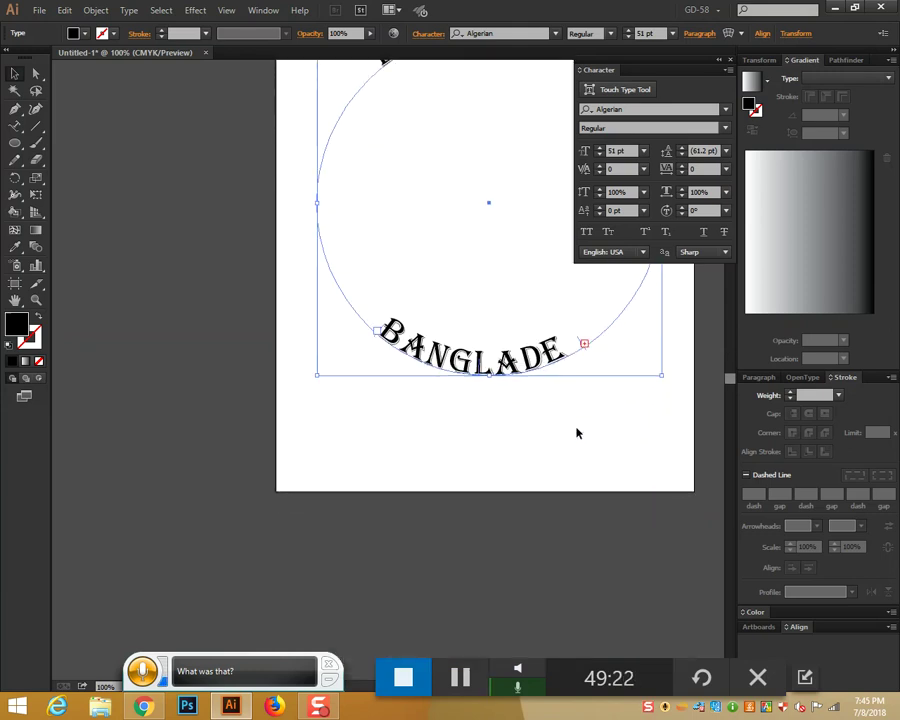
left_click_drag(570, 436, 478, 554)
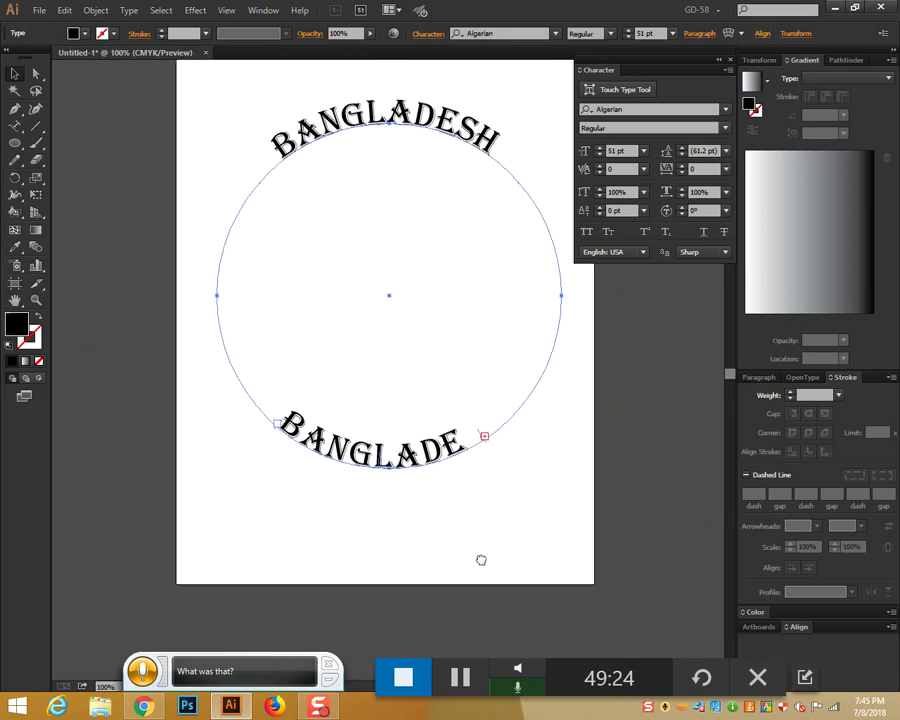
key("ctrl+z")
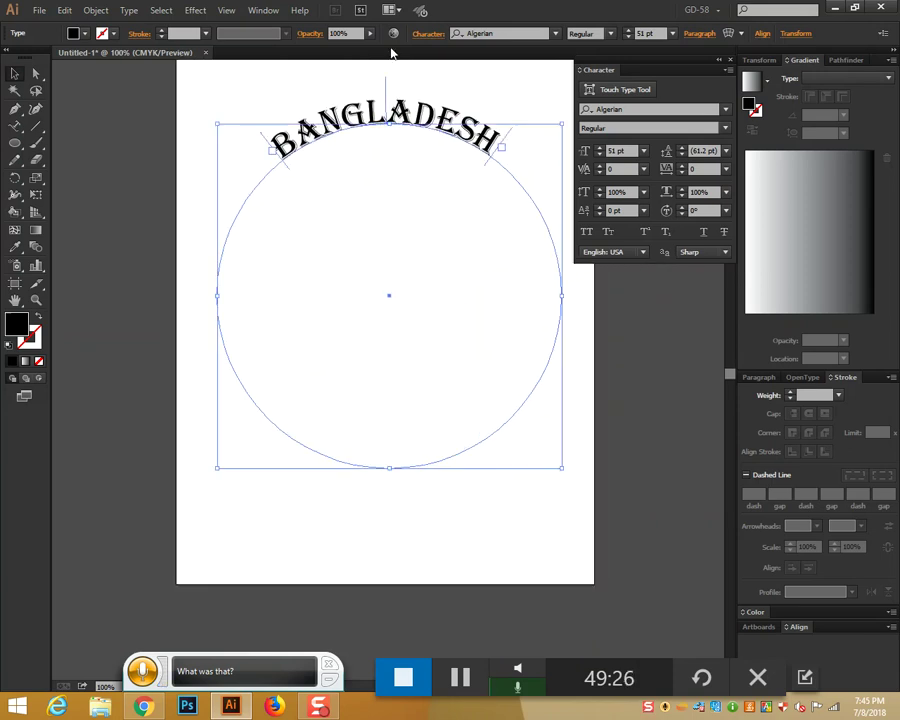
Step: Slide the text by its centre bracket to the inside of the circle's lower arc, and try extending its end bracket past the H
left_click_drag(386, 95, 383, 428)
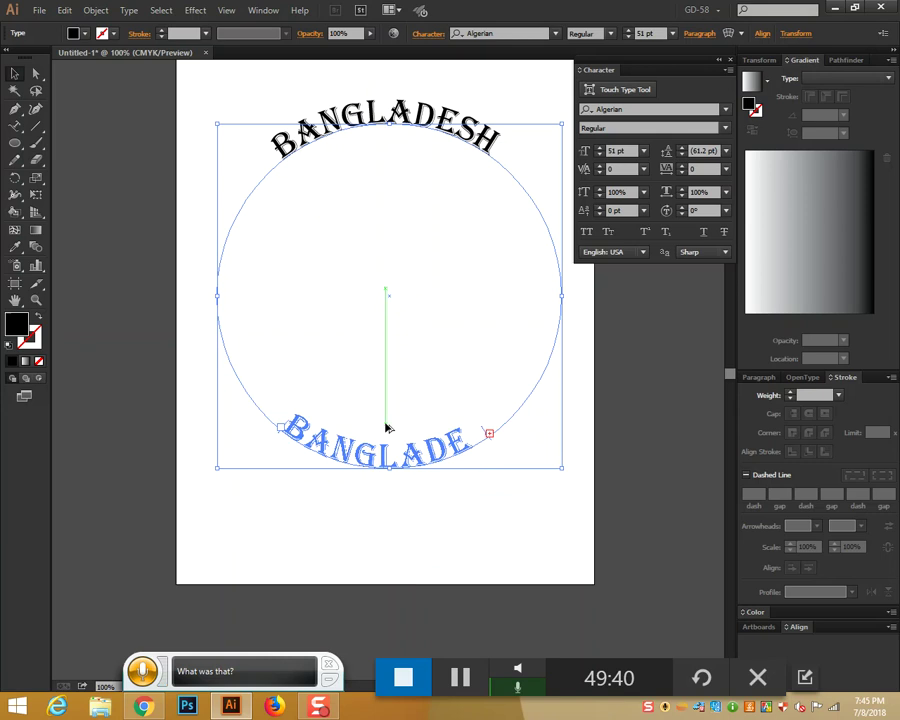
left_click_drag(387, 428, 388, 428)
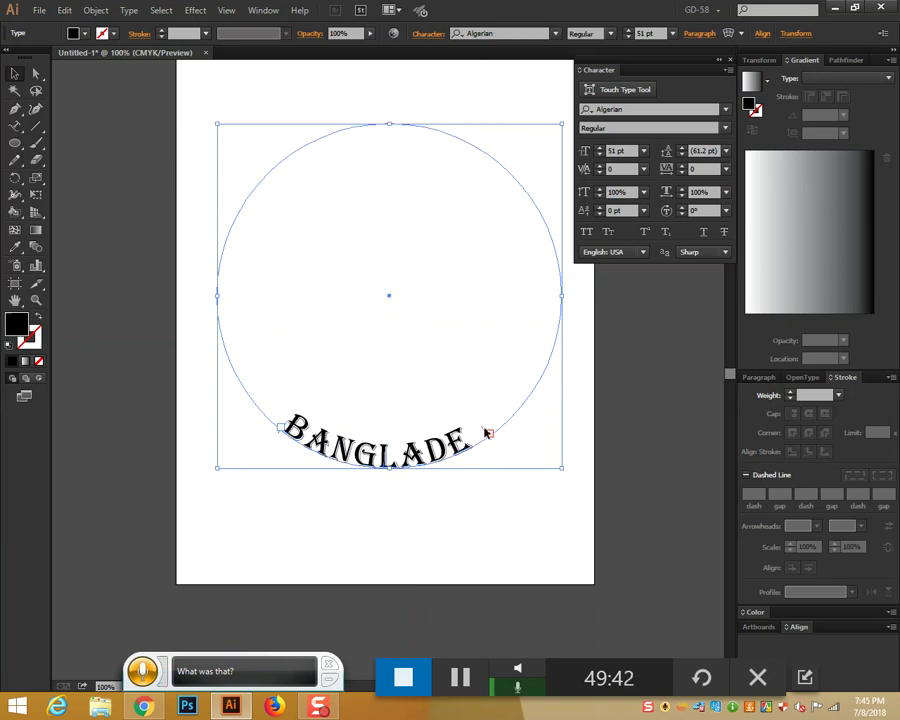
left_click_drag(487, 433, 507, 411)
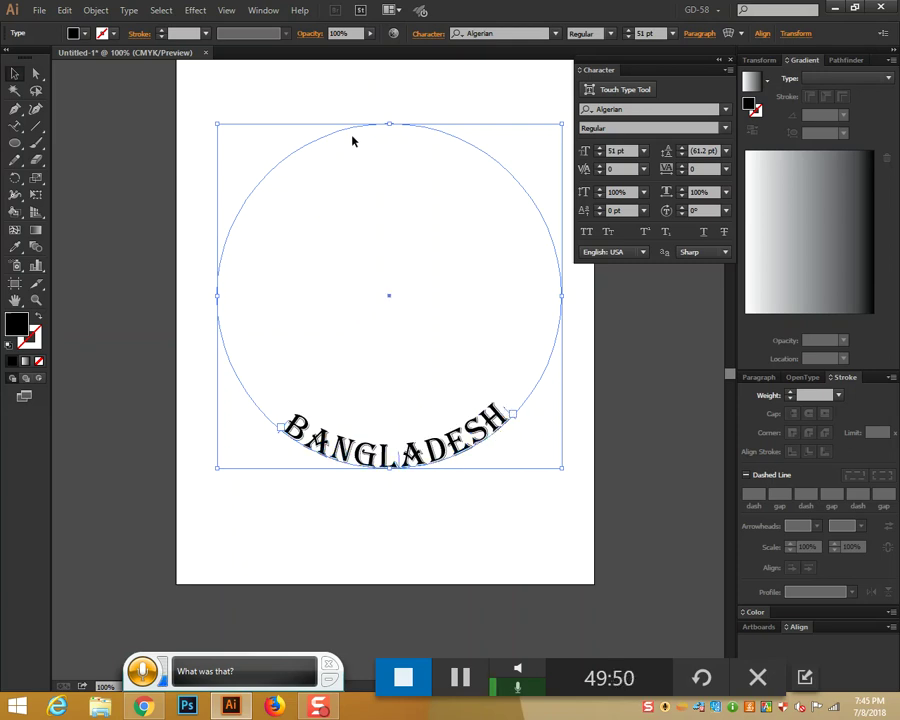
key("ctrl+z")
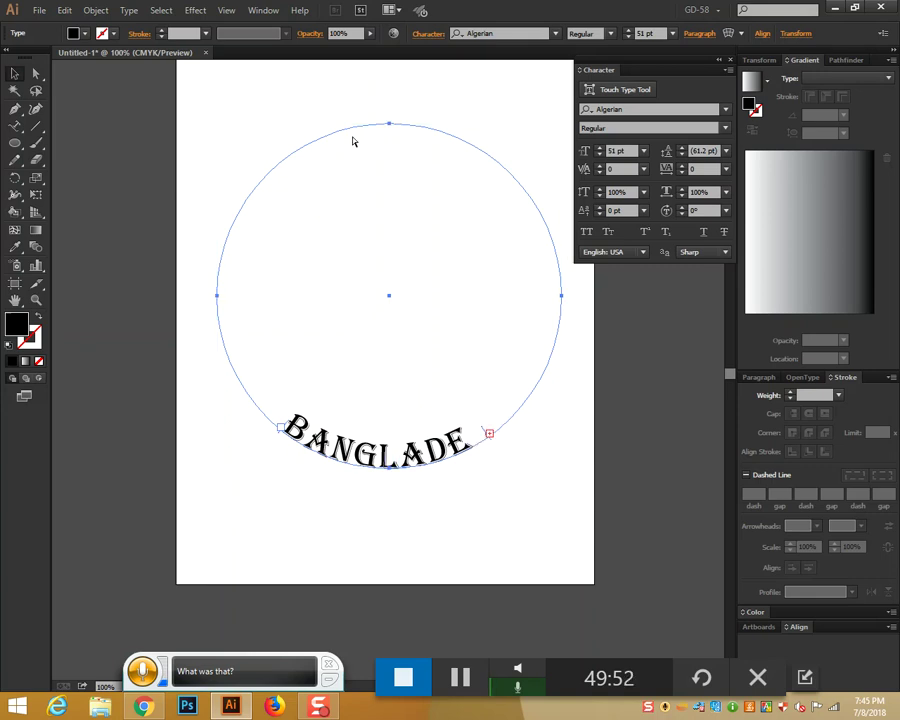
Step: Undo the last bracket slide, duplicate BANGLADESH onto the inside of the circle's lower arc, and extend the copy's end bracket past the H
key("ctrl+z")
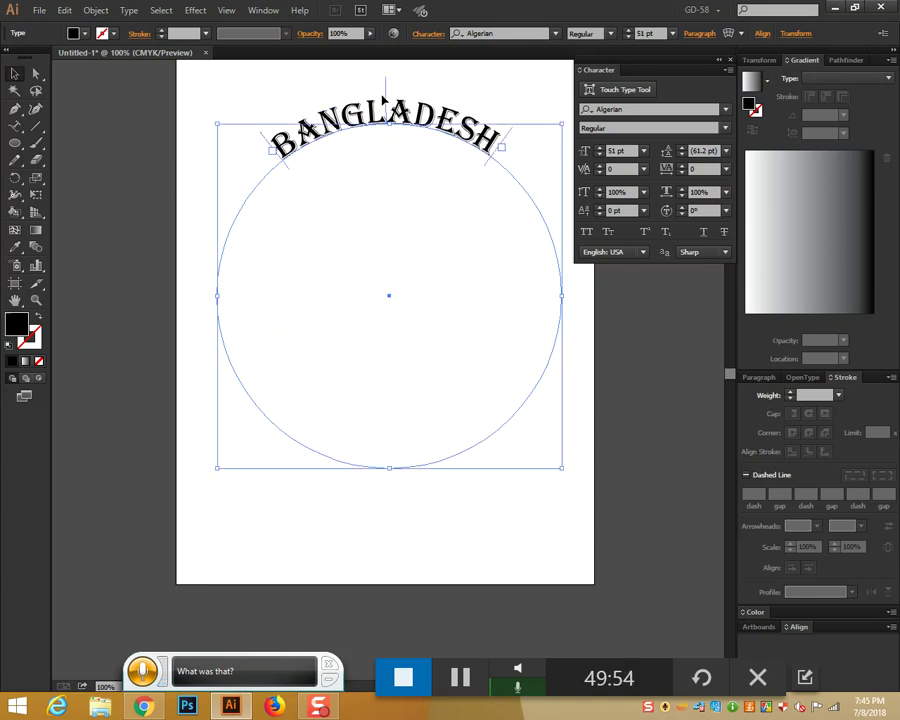
left_click_drag(386, 101, 388, 408)
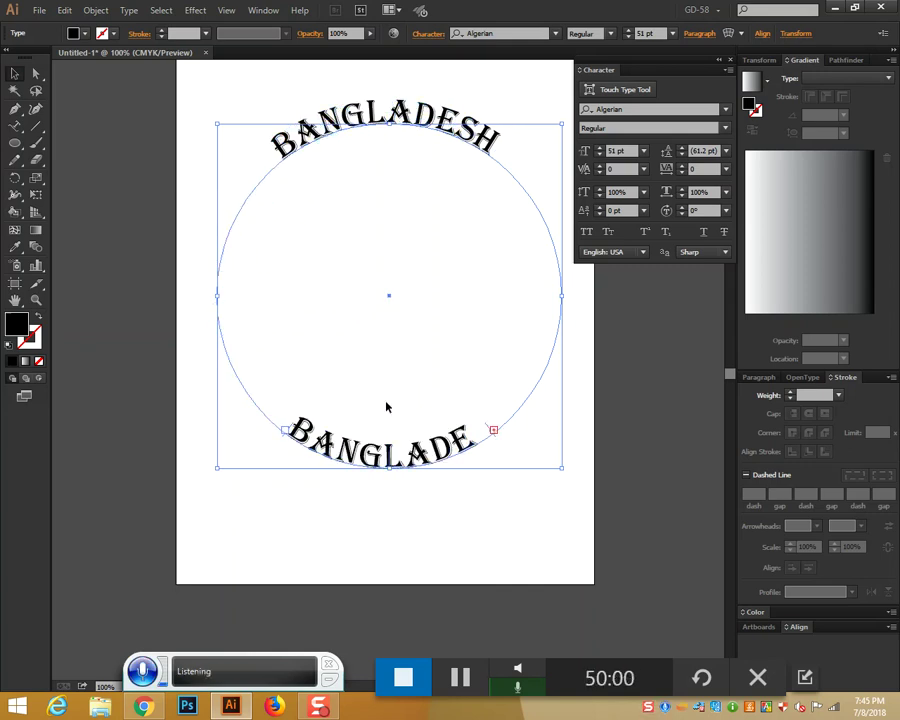
left_click_drag(490, 429, 513, 400)
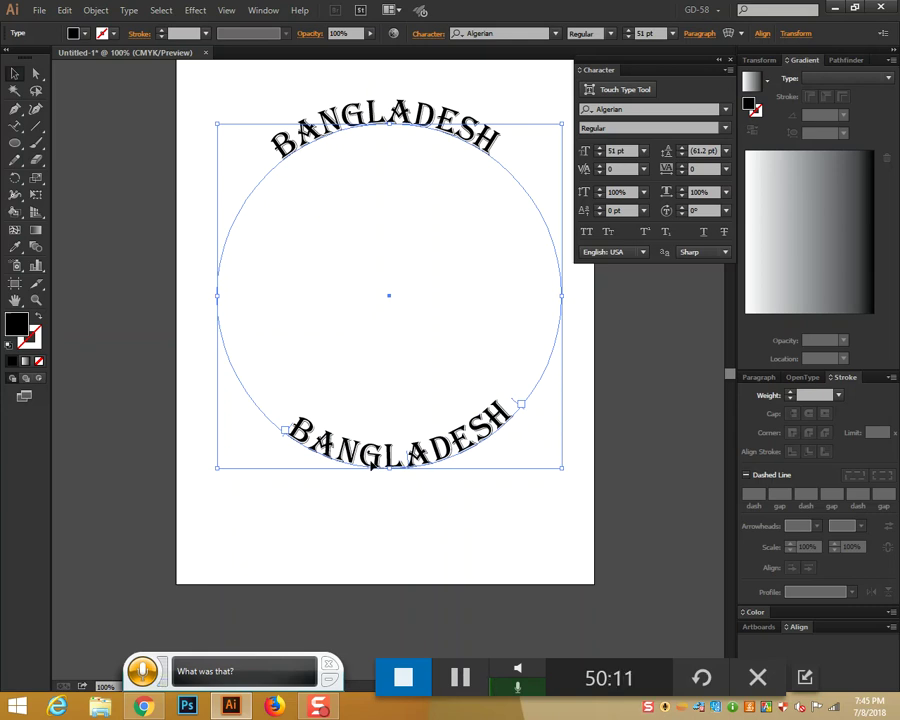
Step: Set the lower BANGLADESH text's baseline shift to -39 pt so it sits outside the circle
left_click(600, 215)
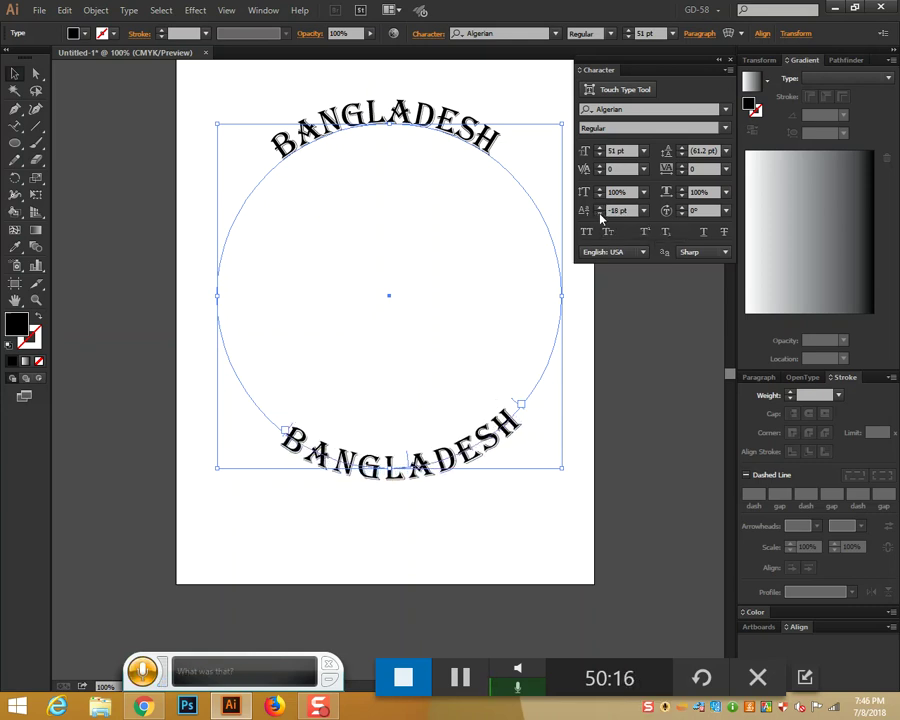
left_click(600, 215)
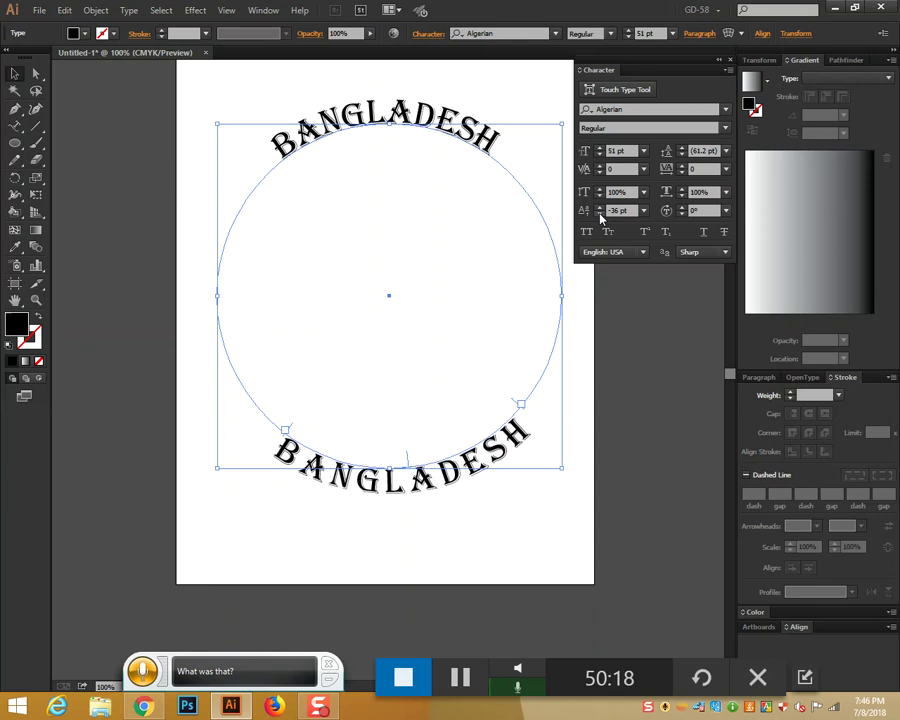
left_click(600, 215)
left_click(600, 215)
left_click(600, 215)
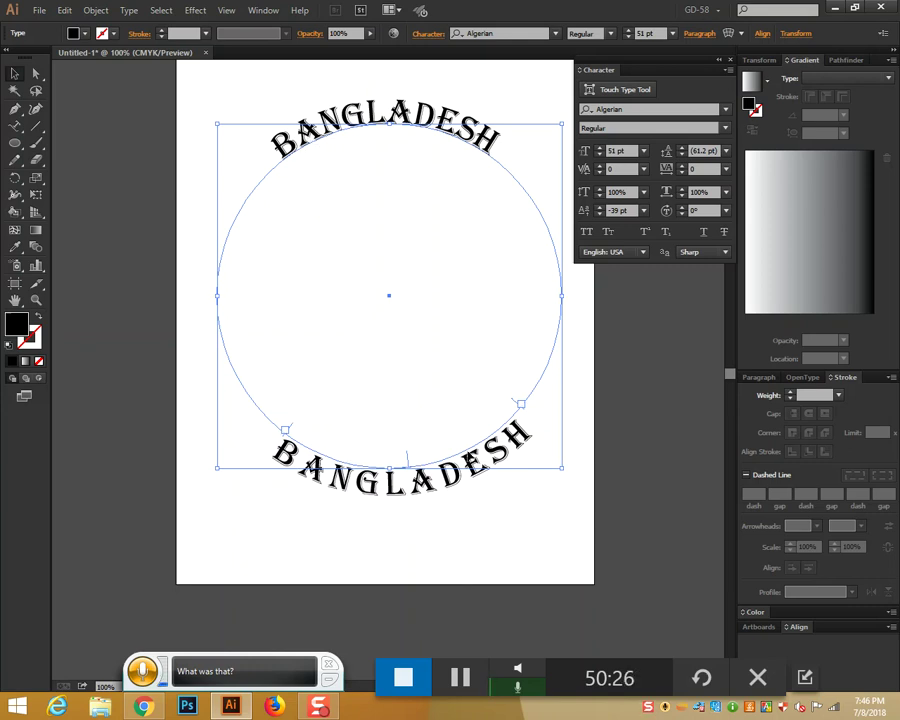
Step: Tighten the tracking of the lower BANGLADESH text to -91
left_click(682, 174)
left_click(682, 174)
left_click(683, 175)
left_click(683, 175)
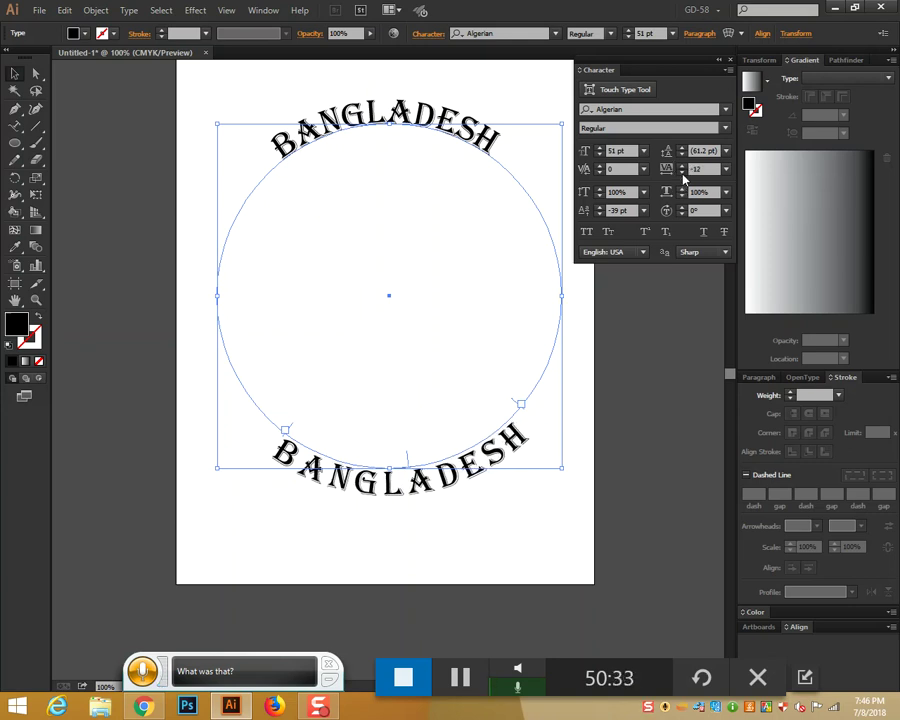
left_click(683, 175)
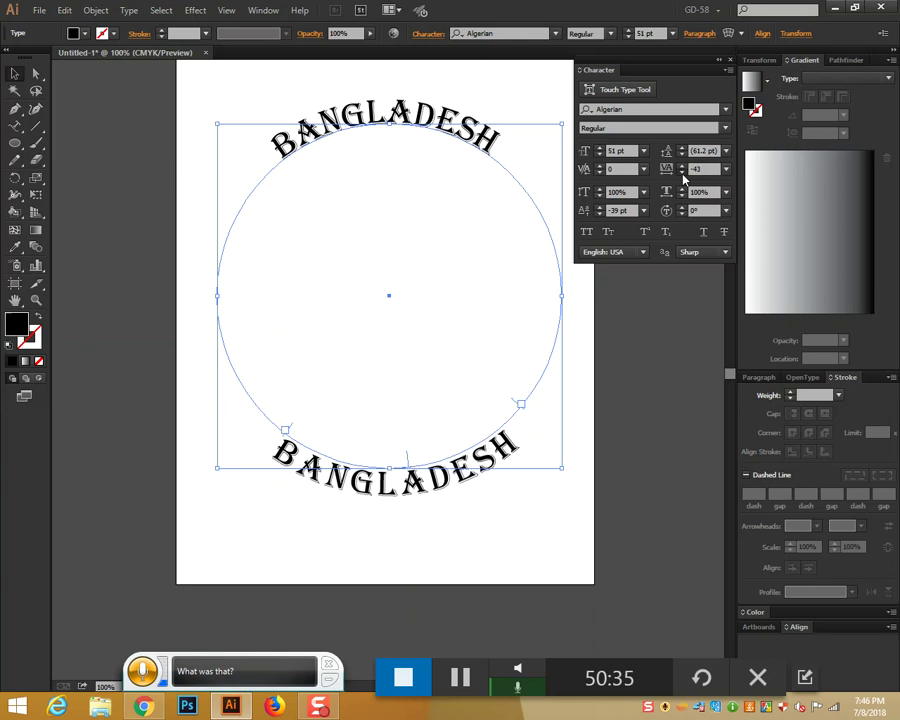
left_click(683, 175)
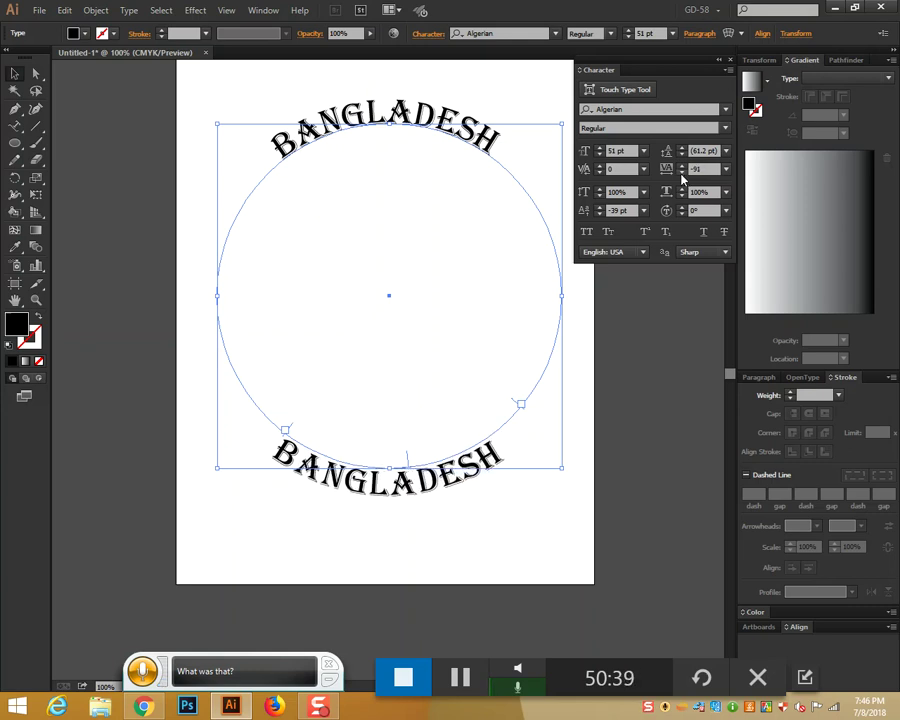
Step: Try baseline shifts between 22 pt and -37 pt on the upper BANGLADESH text, and reset the shift to 0 pt
left_click(404, 106)
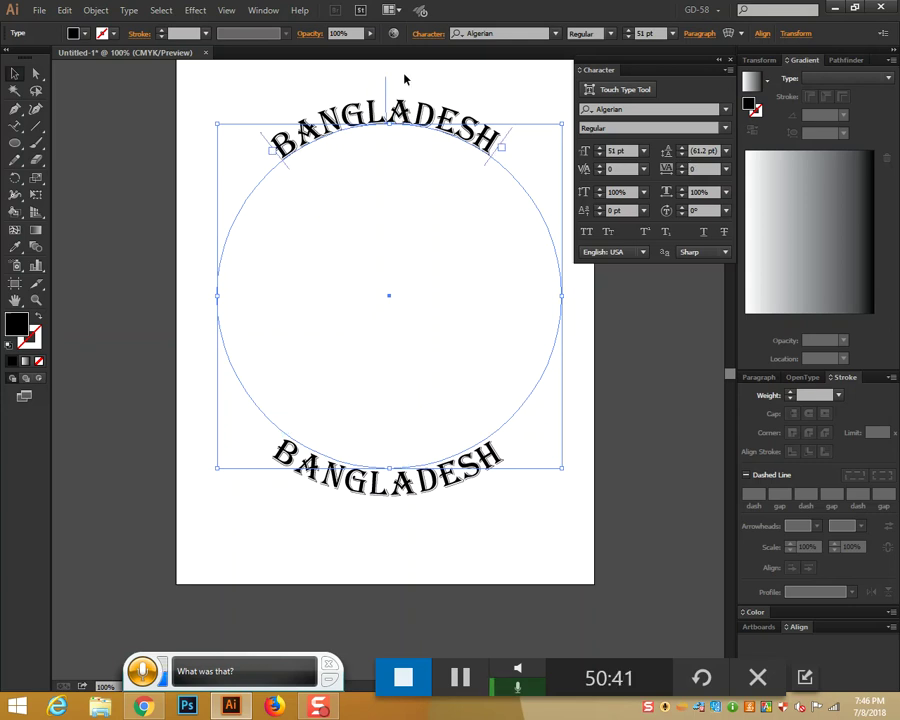
left_click(600, 208)
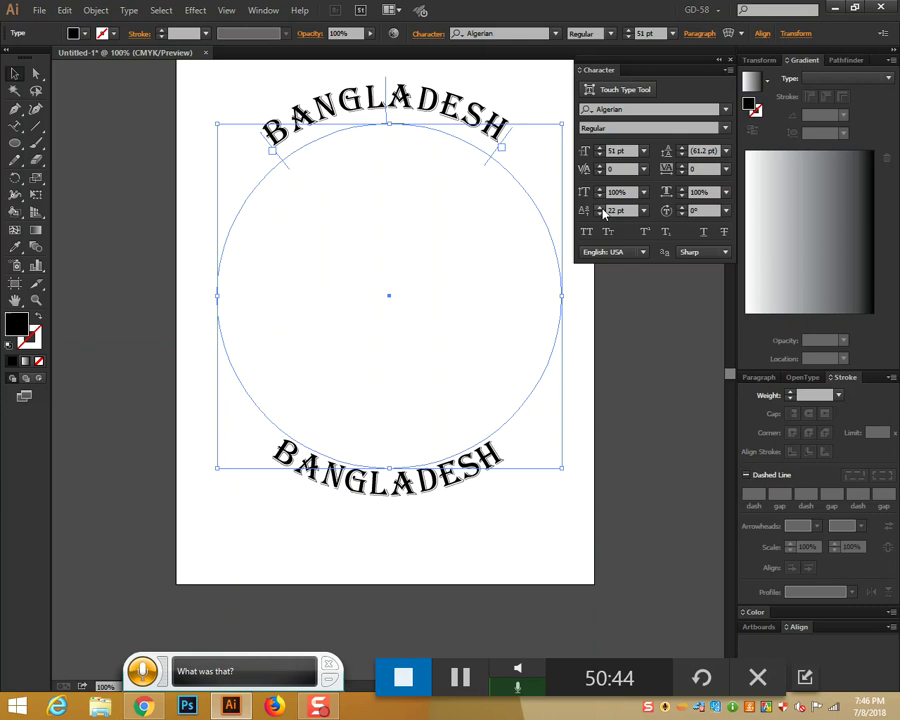
left_click(600, 213)
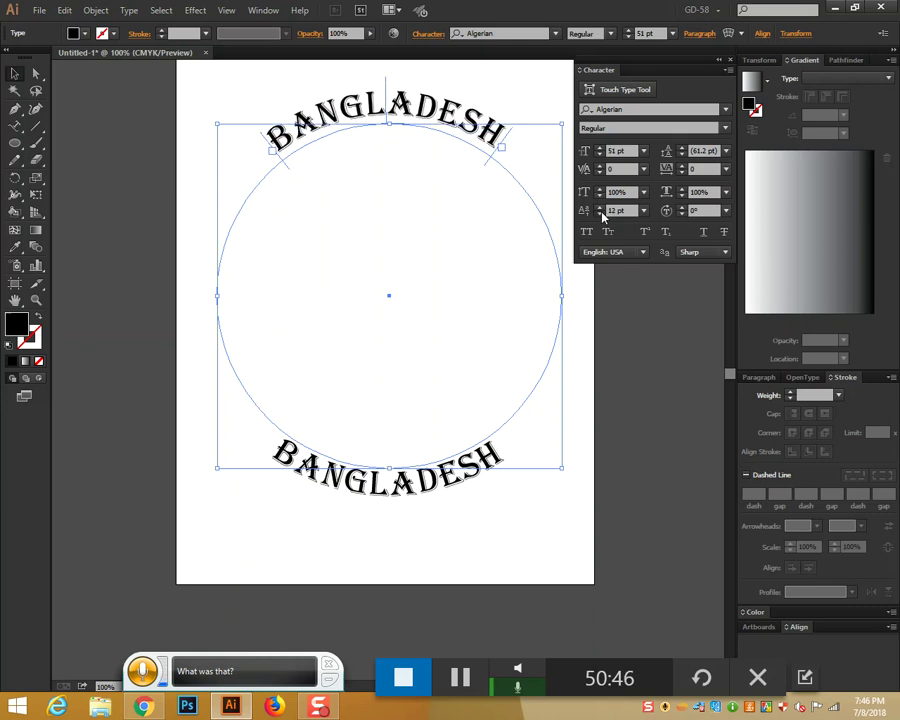
left_click(601, 213)
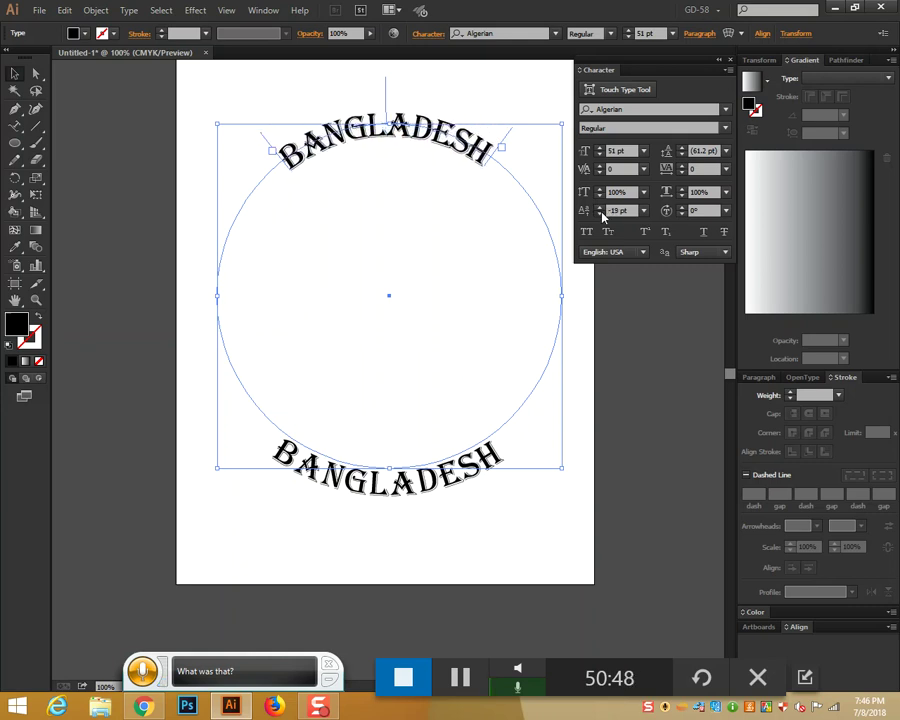
left_click(601, 213)
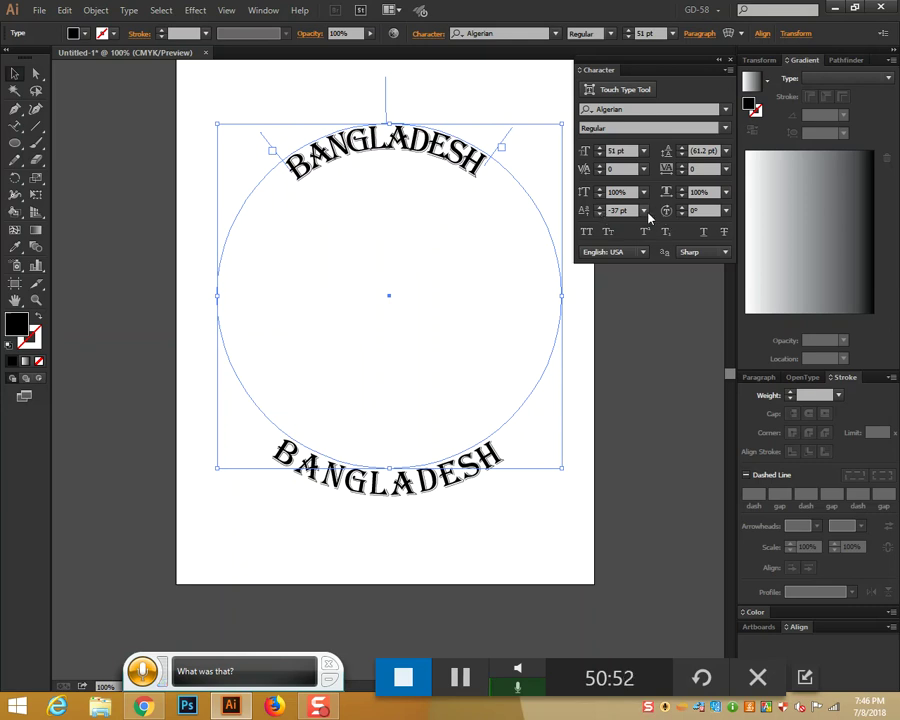
left_click(645, 212)
left_click(650, 306)
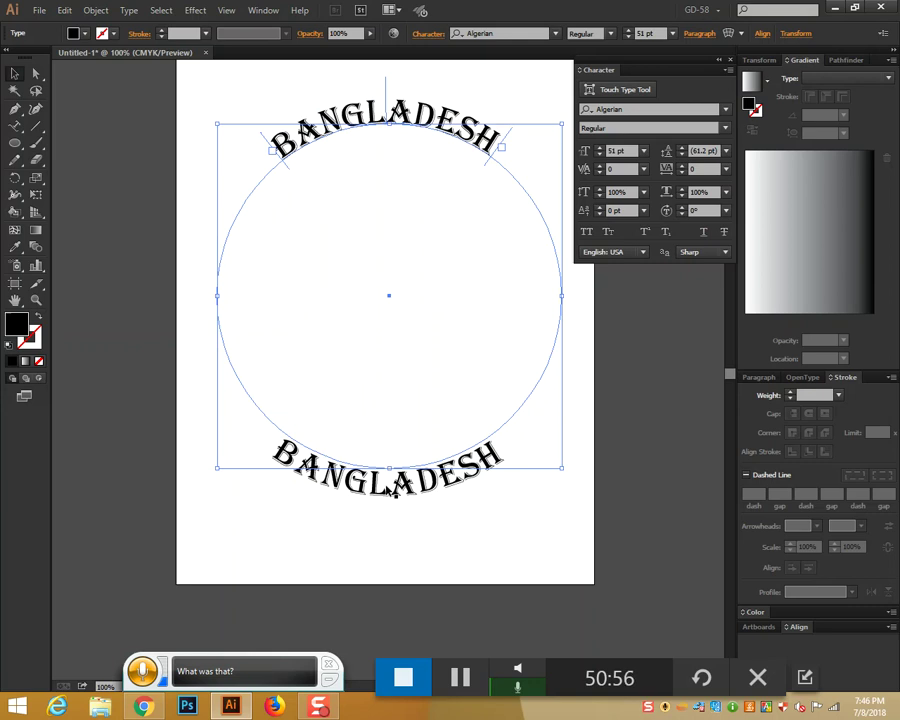
Step: Duplicate the BANGLADESH path text by its centre bracket onto the outside of the circle's left arc and its right arc
scroll(463, 334, "up", 2)
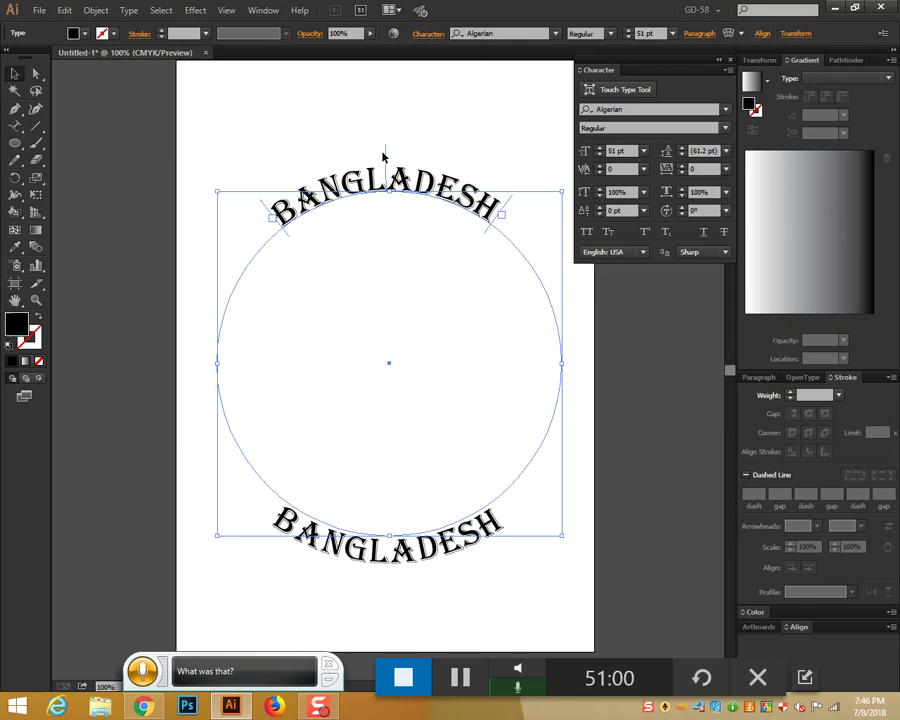
left_click_drag(386, 158, 102, 516)
key("ctrl+equal")
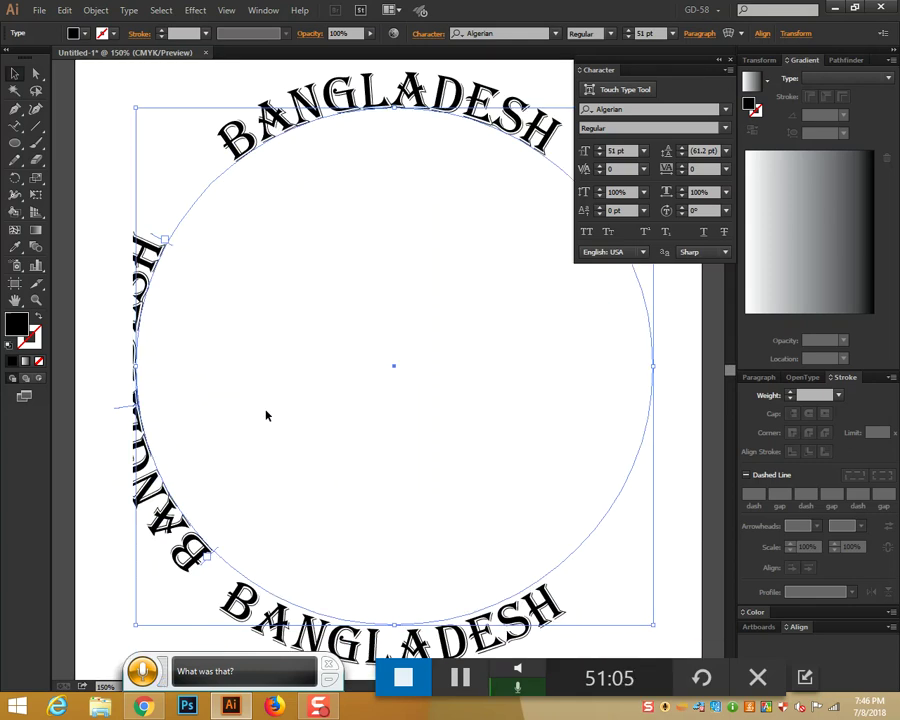
scroll(270, 400, "down", 3)
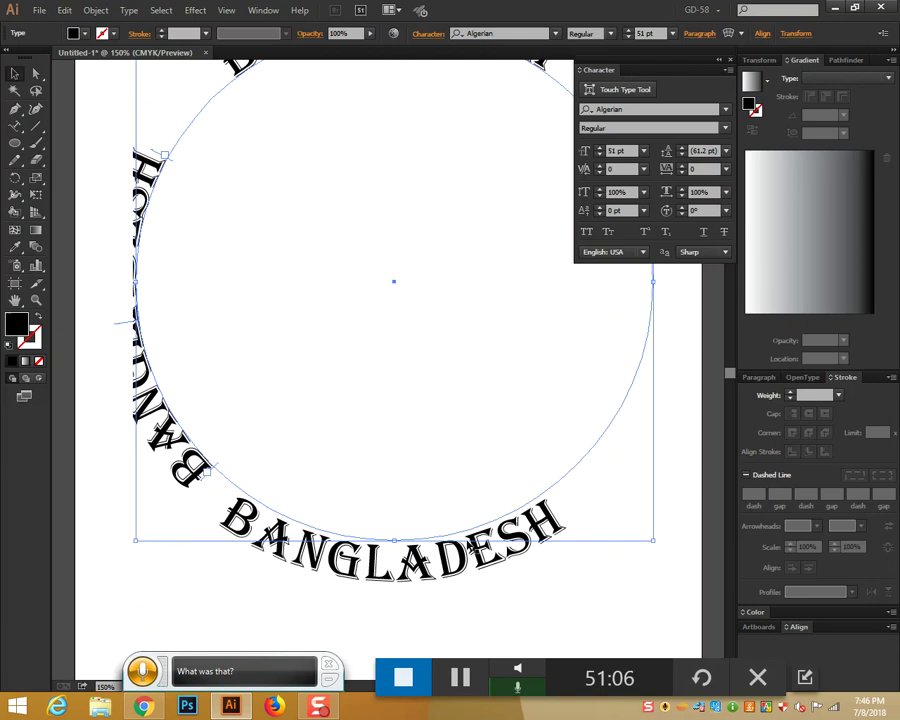
key("ctrl+minus")
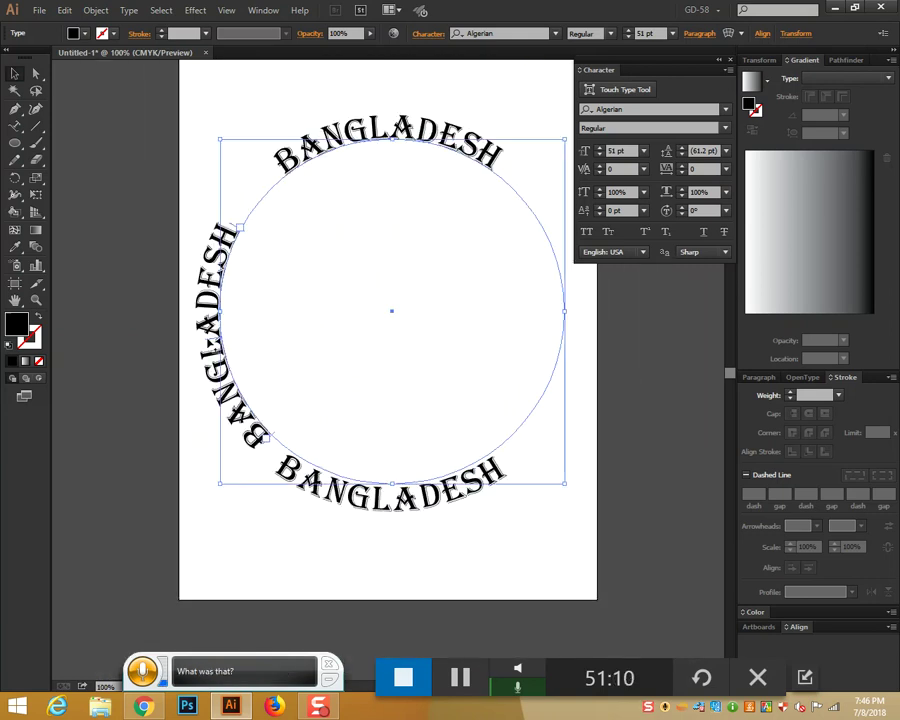
left_click_drag(400, 488, 594, 318)
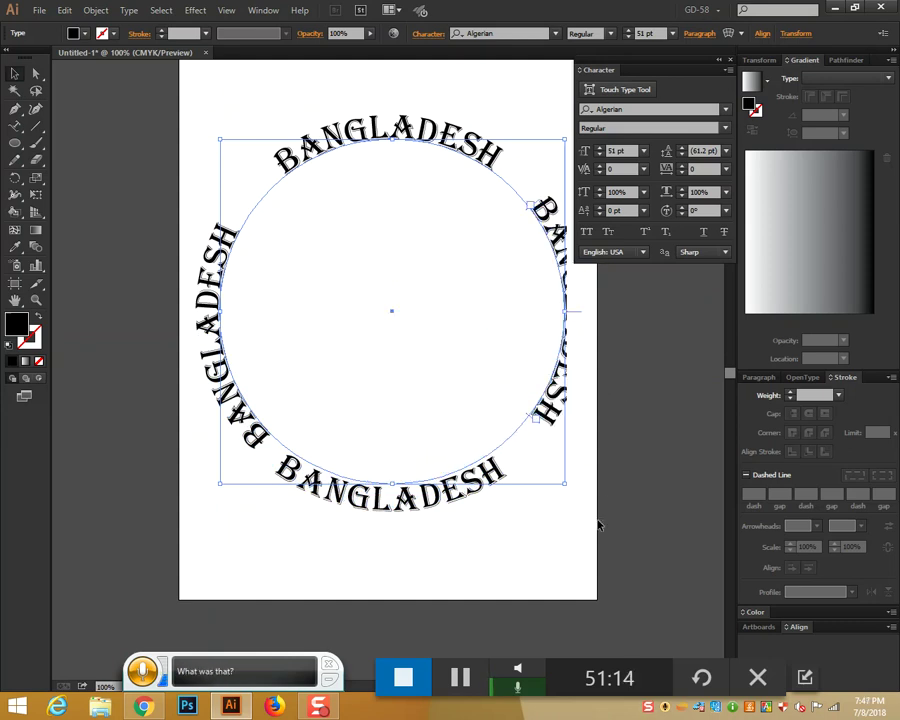
key("ctrl+minus")
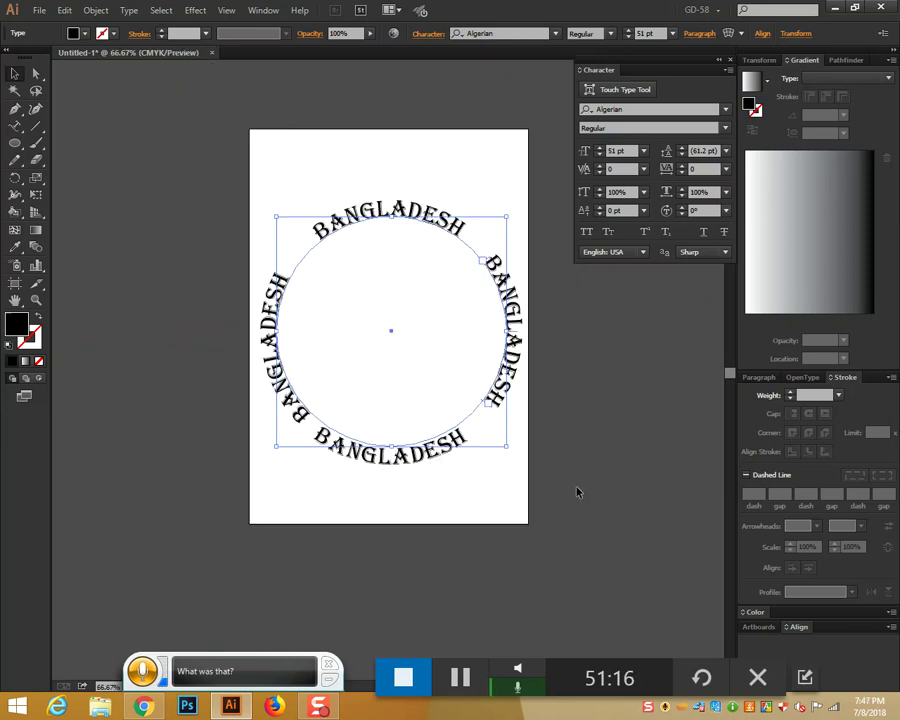
Step: Convert the BANGLADESH text on the circle's upper arc to outlines and deselect it
left_click(318, 176)
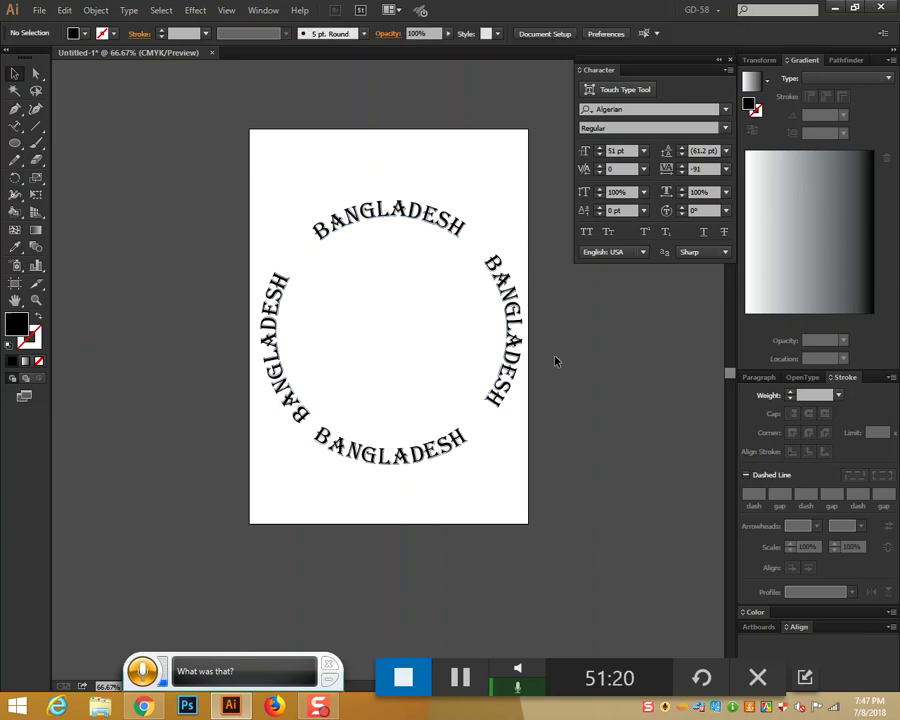
left_click(464, 244)
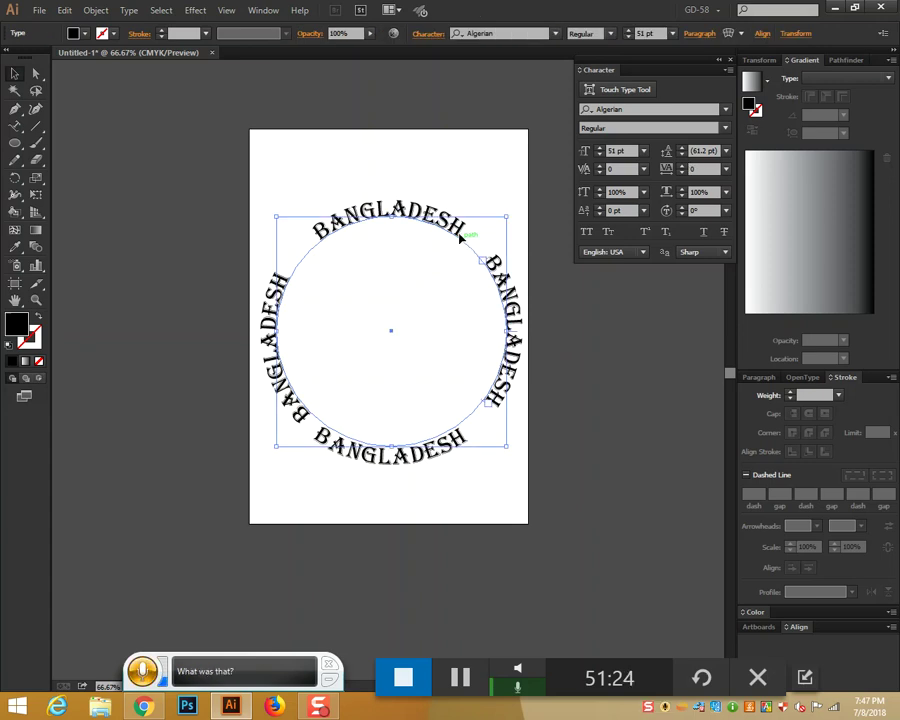
left_click(435, 169)
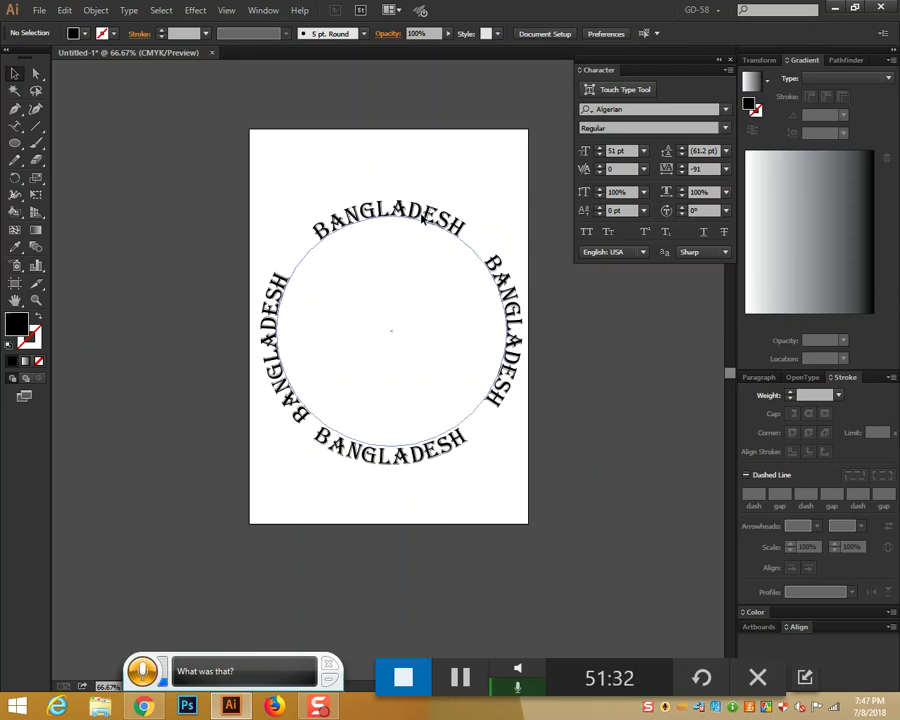
left_click(424, 220)
right_click(421, 215)
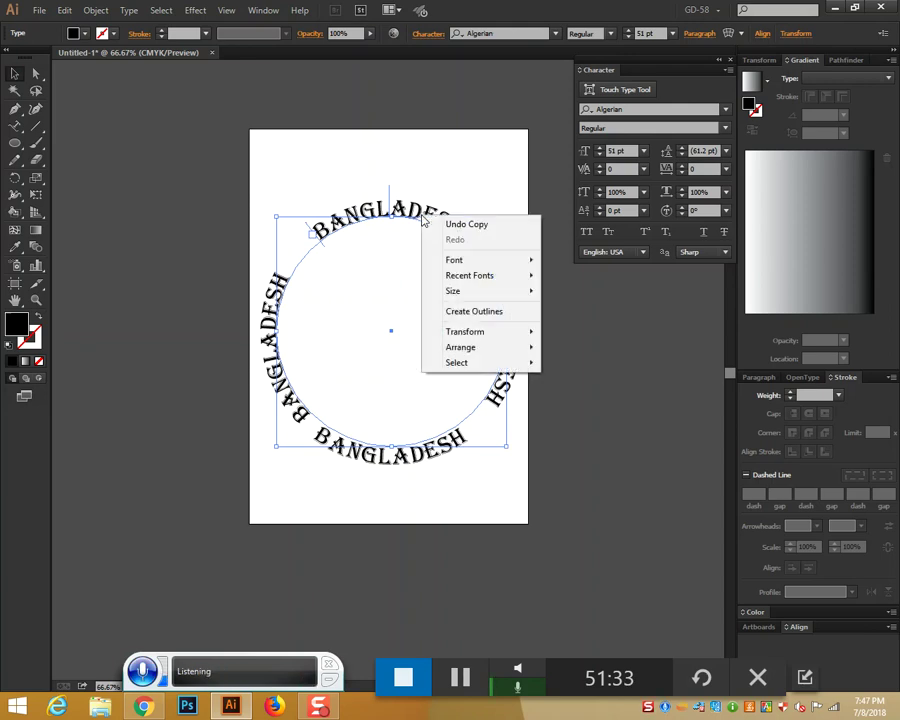
left_click(449, 312)
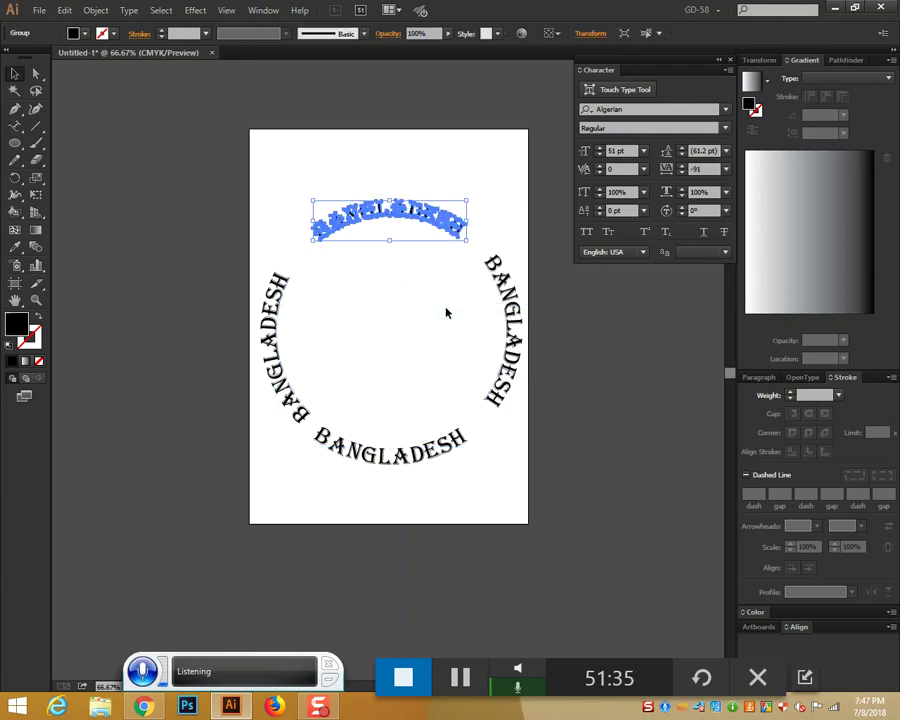
left_click(458, 187)
Step: Convert the BANGLADESH texts on the circle's right and lower arcs to outlines
left_click(510, 302)
right_click(514, 302)
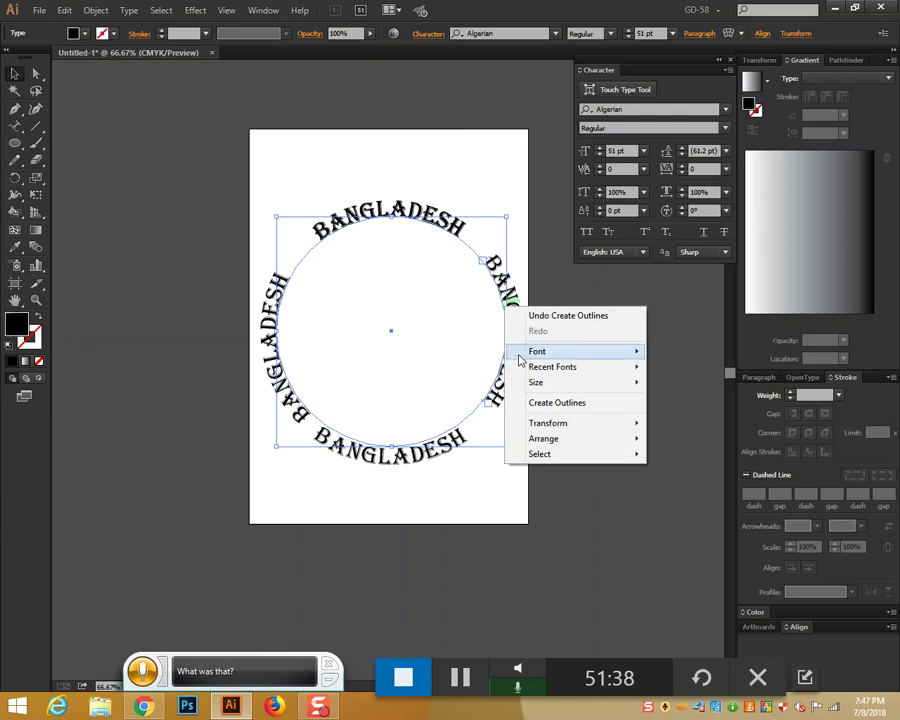
left_click(524, 400)
key("ctrl+z")
right_click(436, 448)
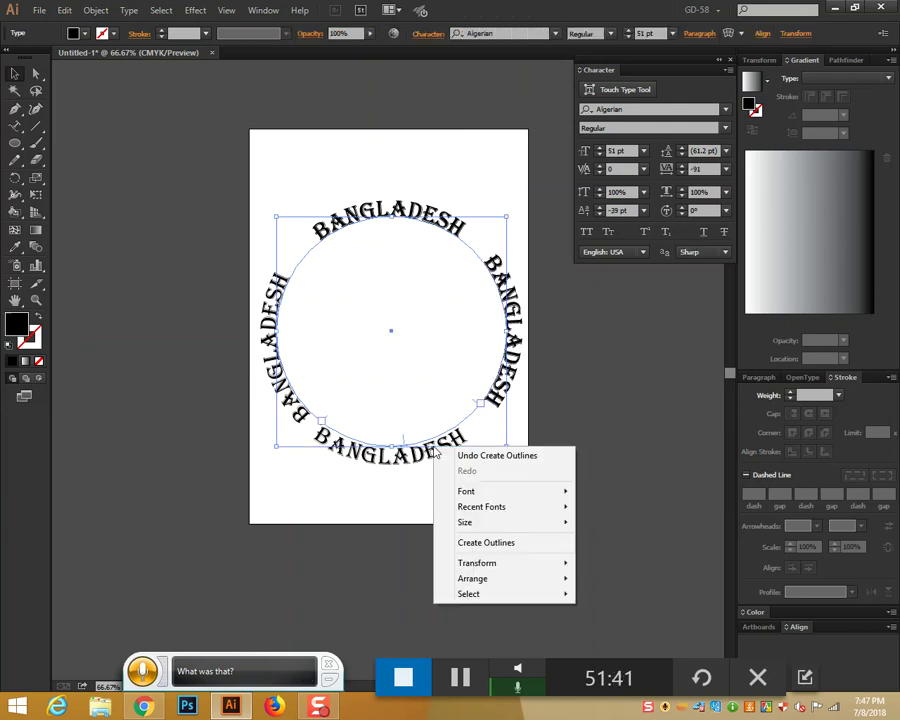
left_click(477, 544)
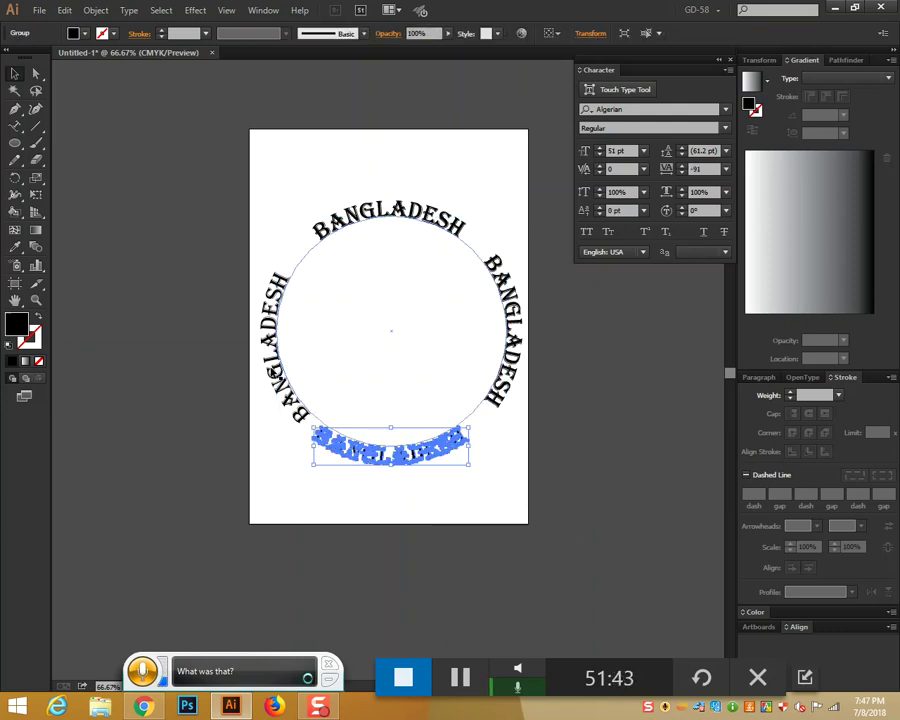
Step: Convert the BANGLADESH text on the circle's left arc to outlines, check the upper outlined group by selecting it, and deselect everything
key("ctrl+z")
right_click(271, 370)
left_click(305, 464)
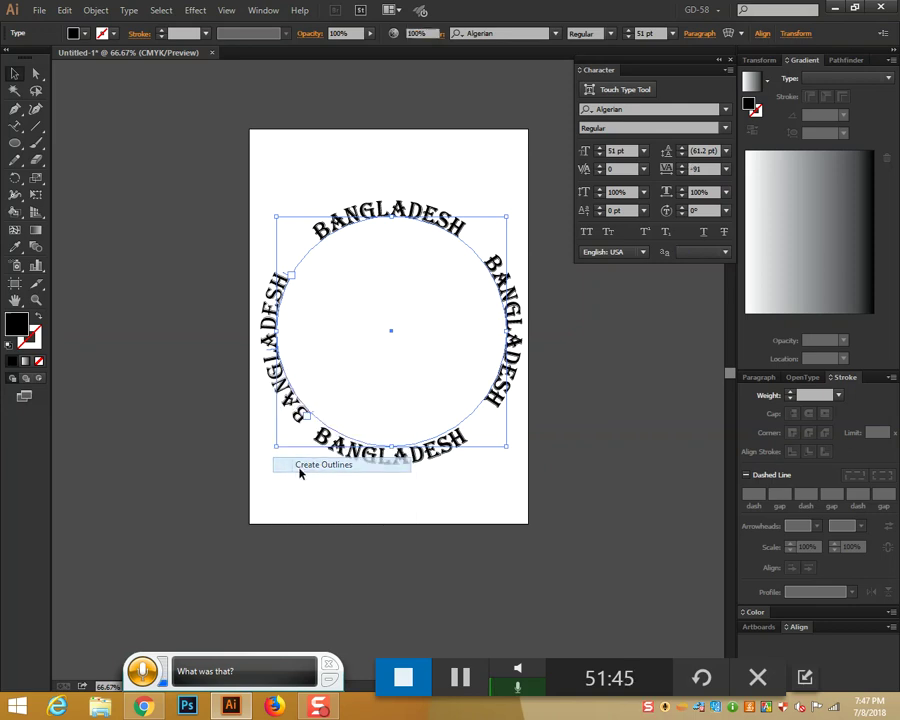
left_click(436, 183)
left_click_drag(436, 183, 345, 324)
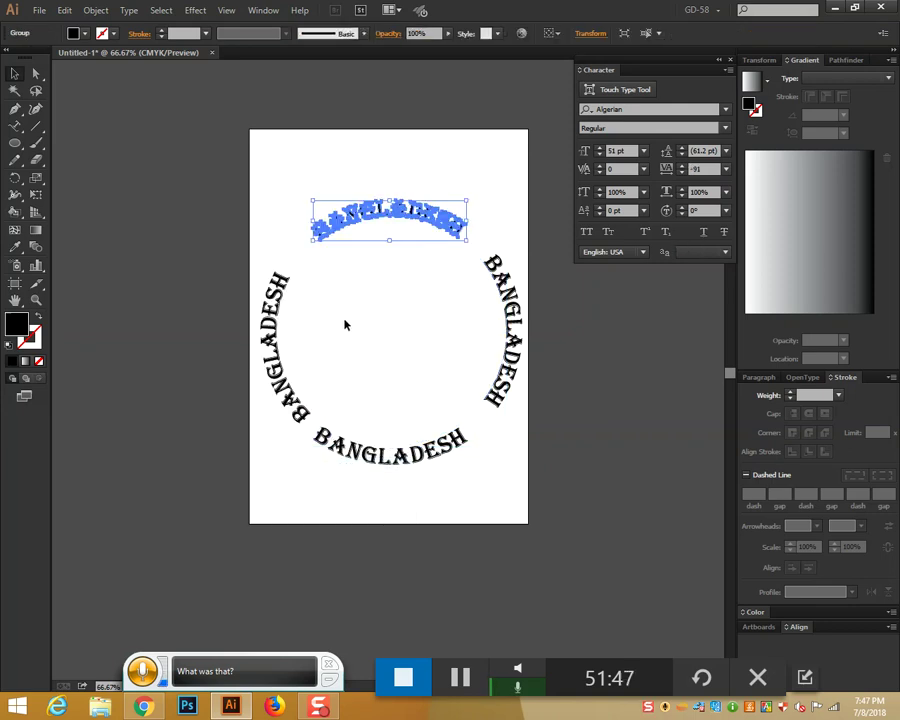
left_click(505, 189)
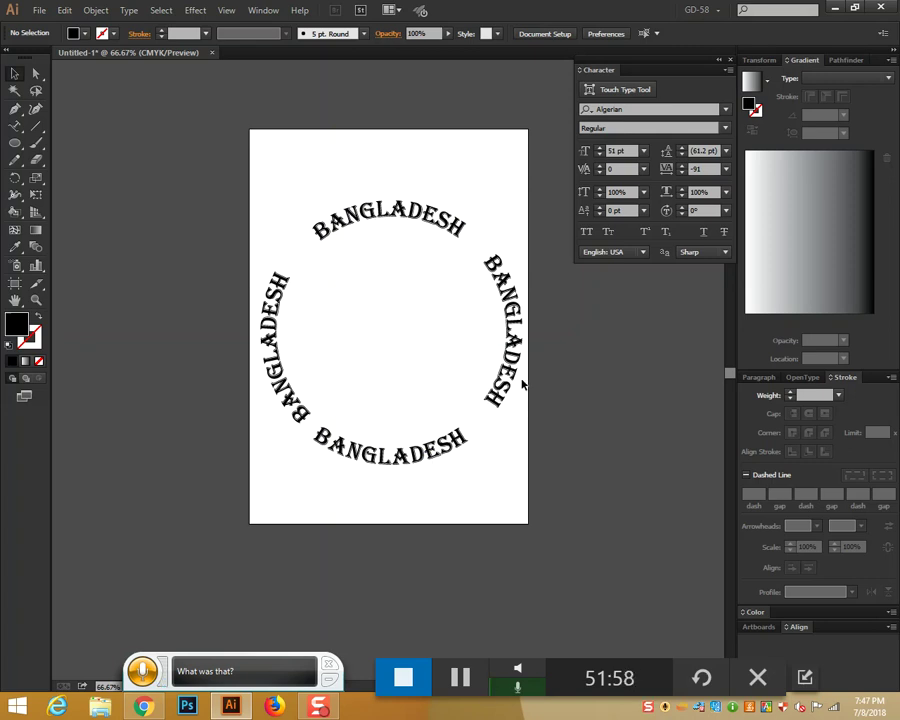
Step: Close the Character panel, look up the program's list of type panels, and reopen the Character panel
scroll(614, 432, "up", 1)
key("t")
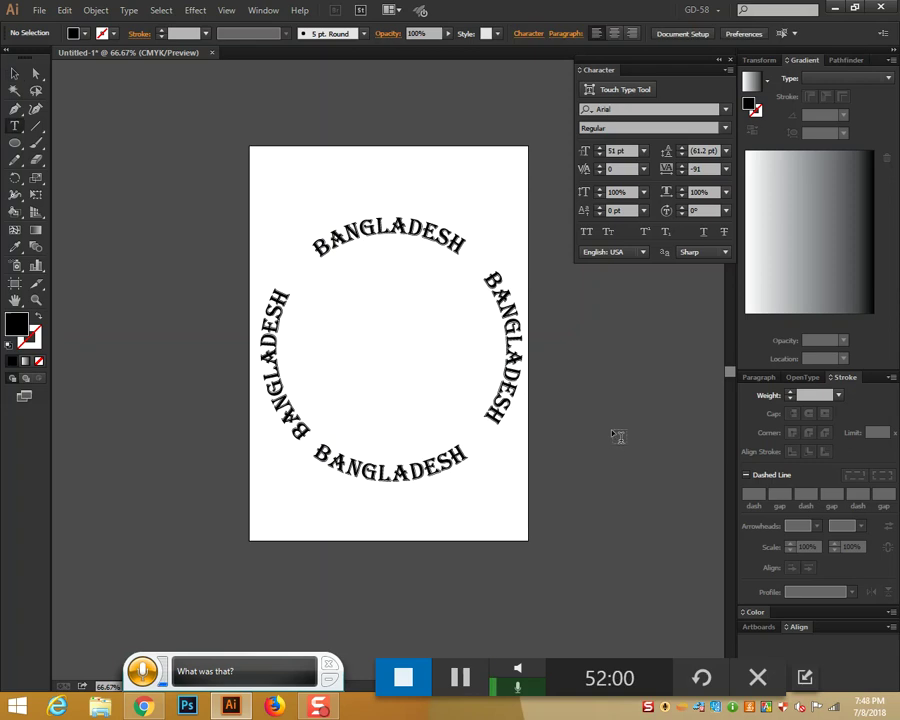
left_click(731, 60)
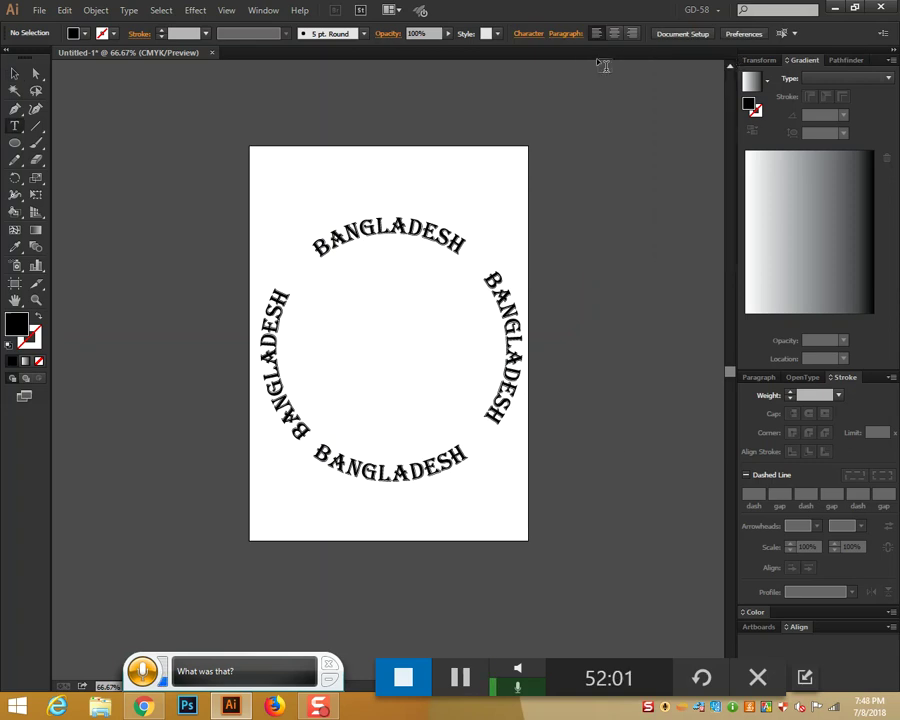
left_click(263, 11)
mouse_move(320, 584)
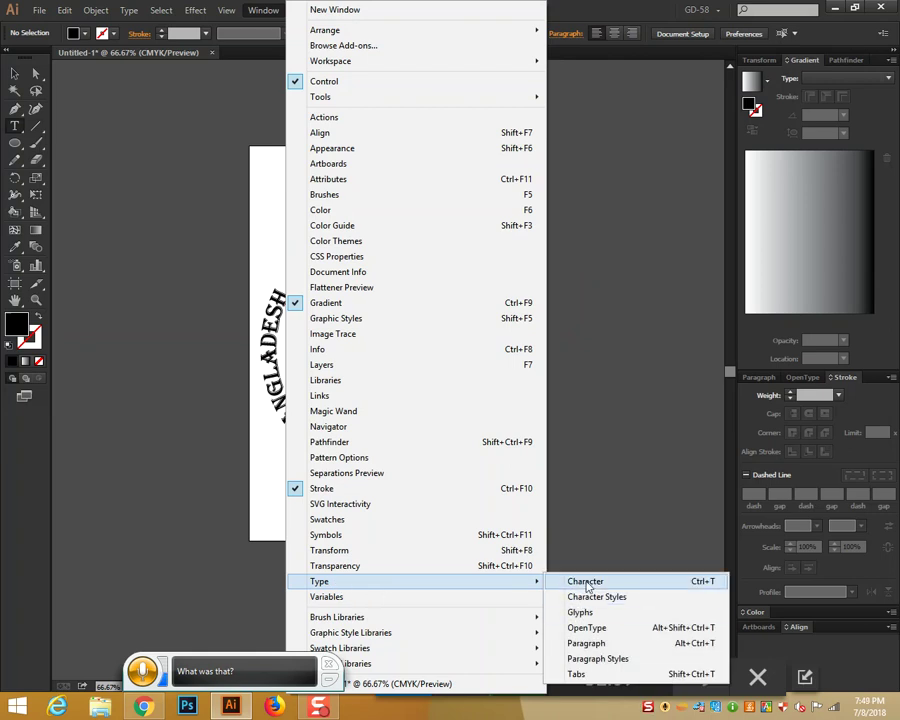
left_click(685, 340)
left_click(685, 335)
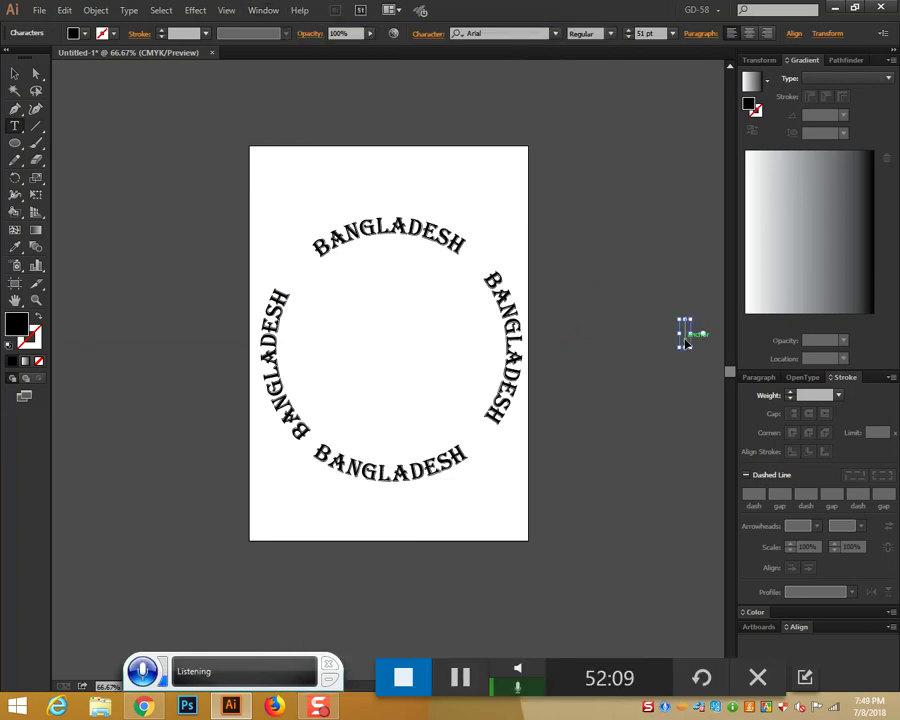
key("ctrl+t")
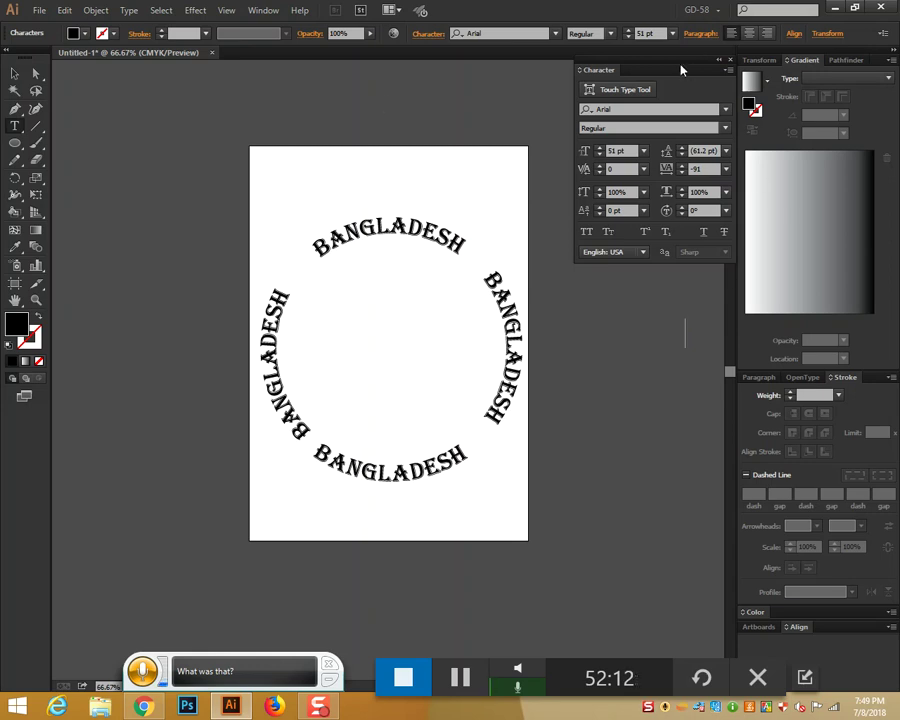
key("Escape")
Step: Delete all four outlined BANGLADESH texts from the artboard
left_click(11, 73)
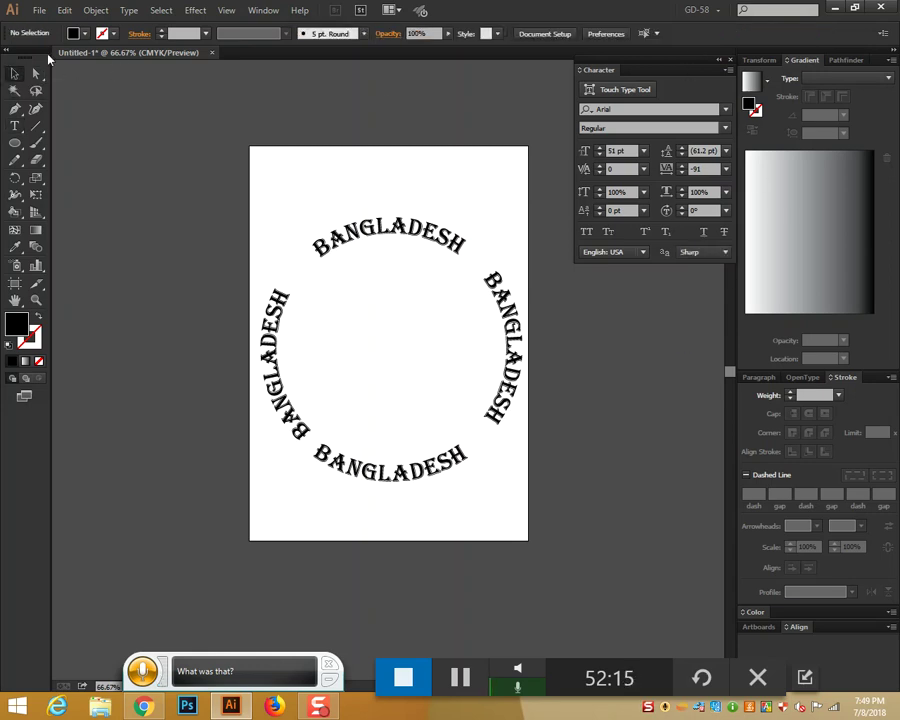
left_click_drag(285, 196, 551, 507)
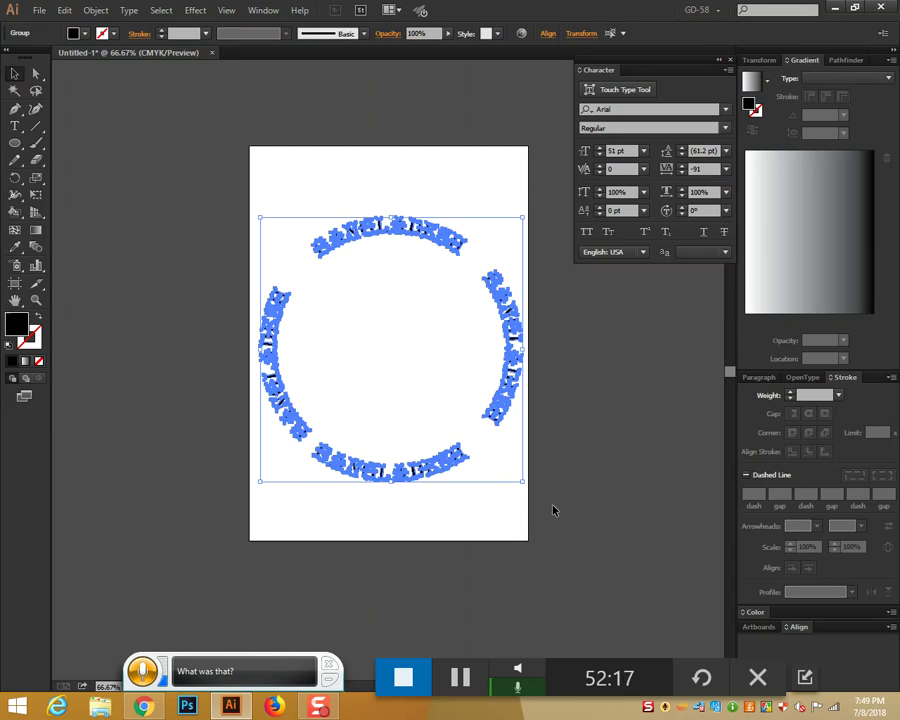
key("Delete")
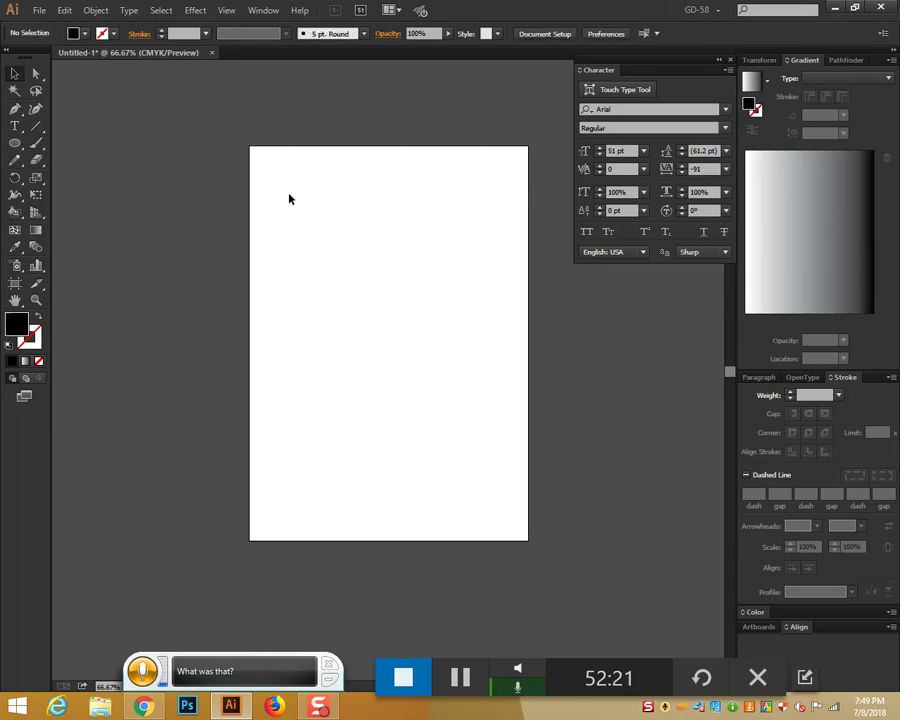
Step: Undo the deletion, the outline conversions and the earlier edits until the lower circle text is live with a -22 pt baseline shift
left_click(14, 127)
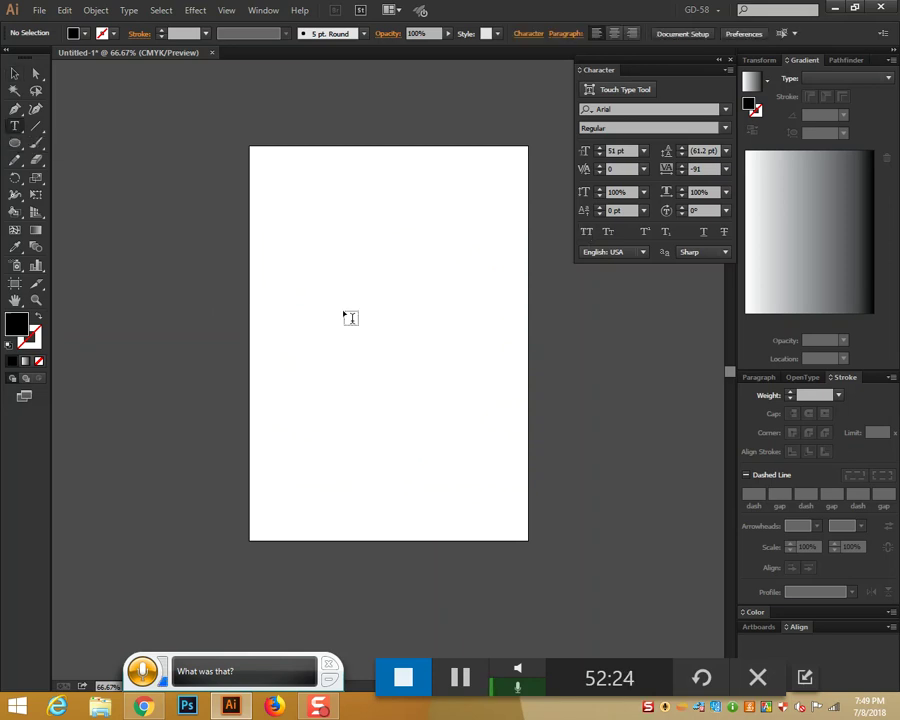
key("ctrl+z")
key("ctrl+z")
key("ctrl+z")
key("ctrl+z")
key("ctrl+z")
key("ctrl+z")
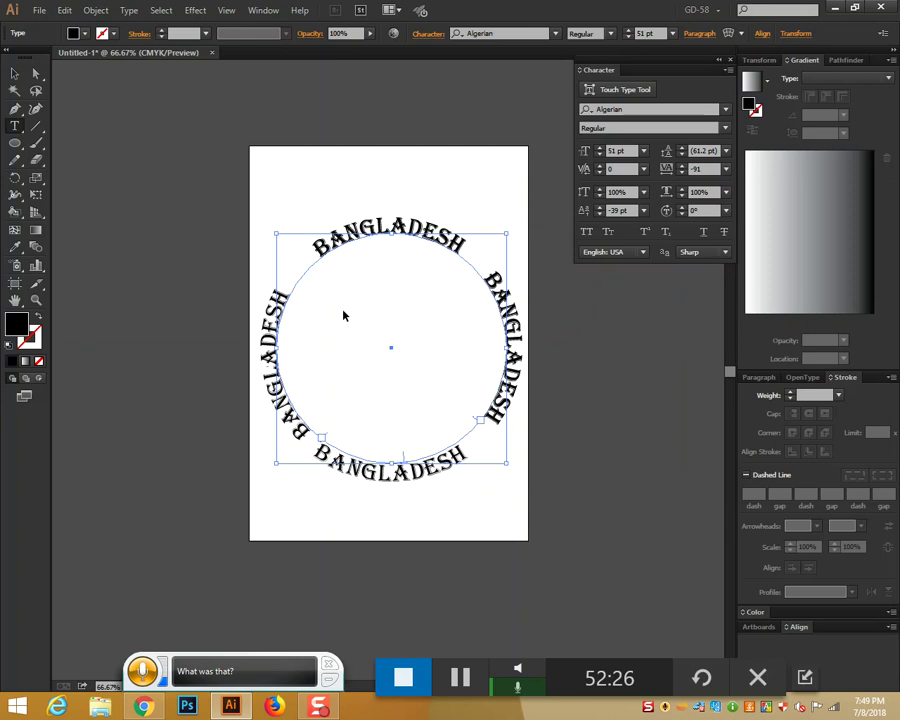
key("ctrl+z")
key("ctrl+z")
key("ctrl+z")
key("ctrl+z")
key("ctrl+z")
key("ctrl+z")
key("ctrl+z")
key("ctrl+z")
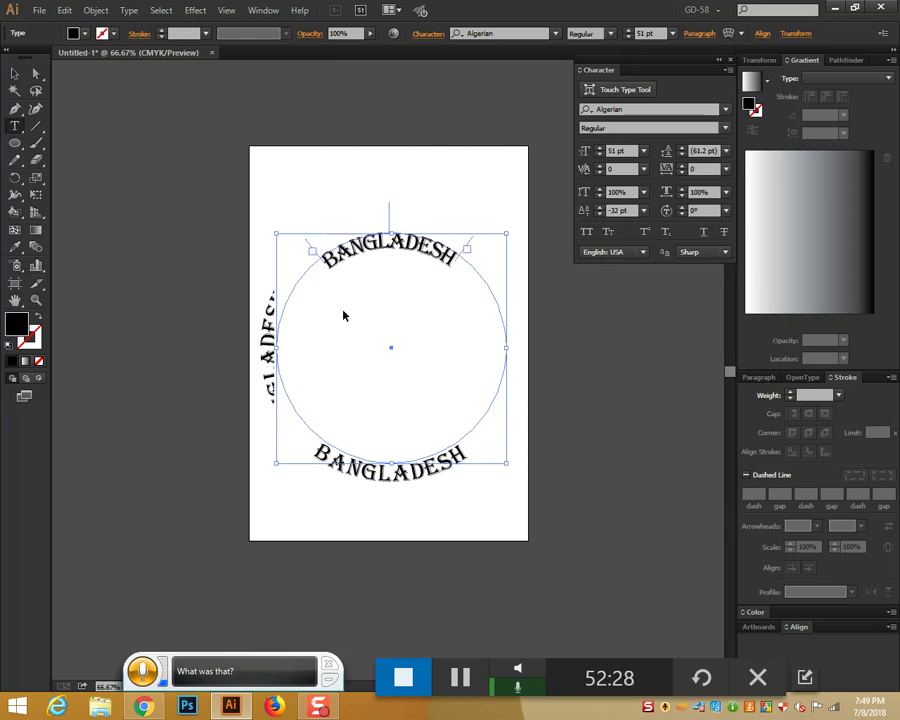
key("ctrl+z")
key("ctrl+z")
key("ctrl+z")
key("ctrl+z")
key("ctrl+z")
key("ctrl+z")
key("ctrl+z")
key("ctrl+z")
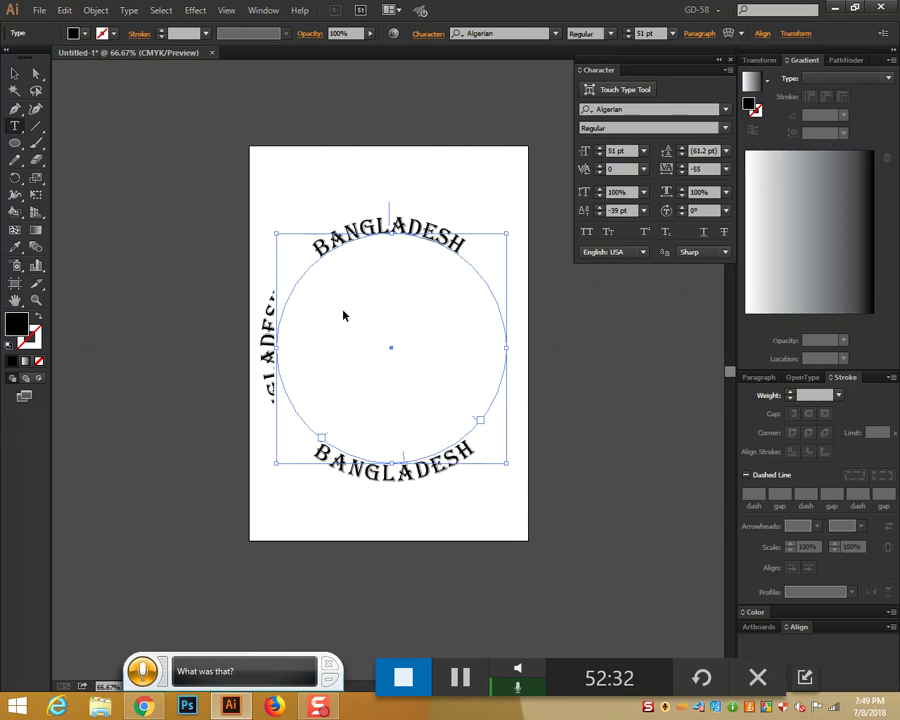
key("ctrl+z")
key("ctrl+z")
key("ctrl+z")
key("ctrl+z")
key("ctrl+z")
key("ctrl+z")
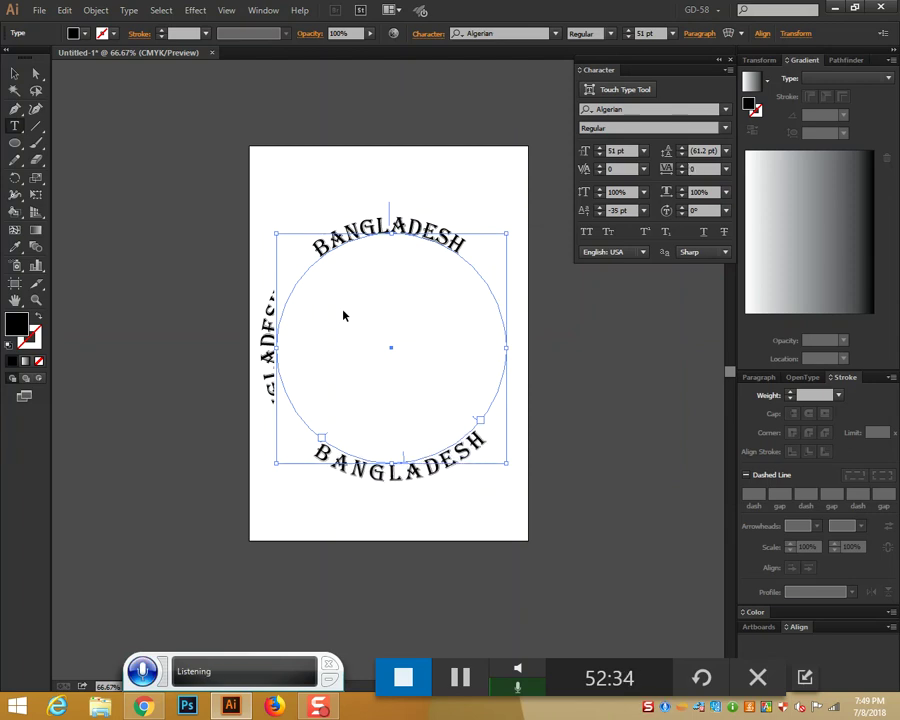
Step: Delete the lower BANGLADESH path text with its circle and the upper BANGLADESH text
key("Escape")
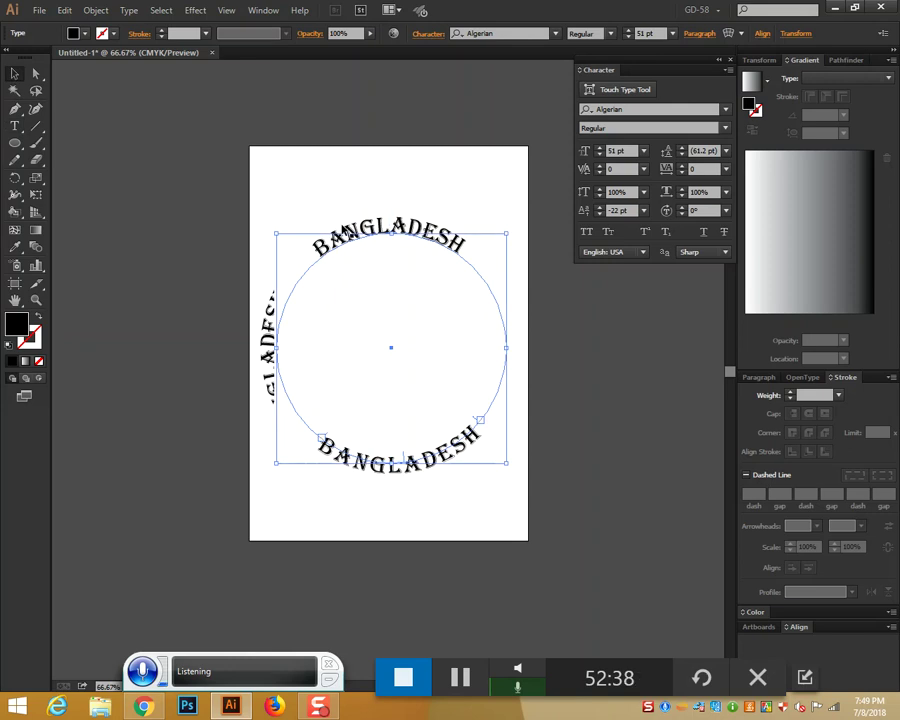
key("Delete")
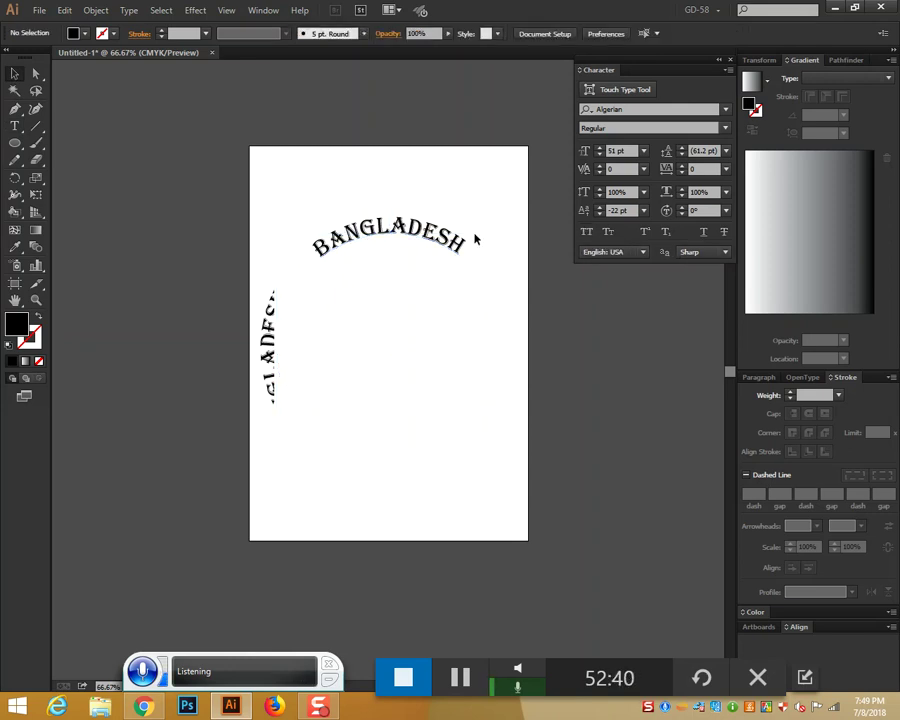
left_click_drag(257, 195, 472, 479)
key("Delete")
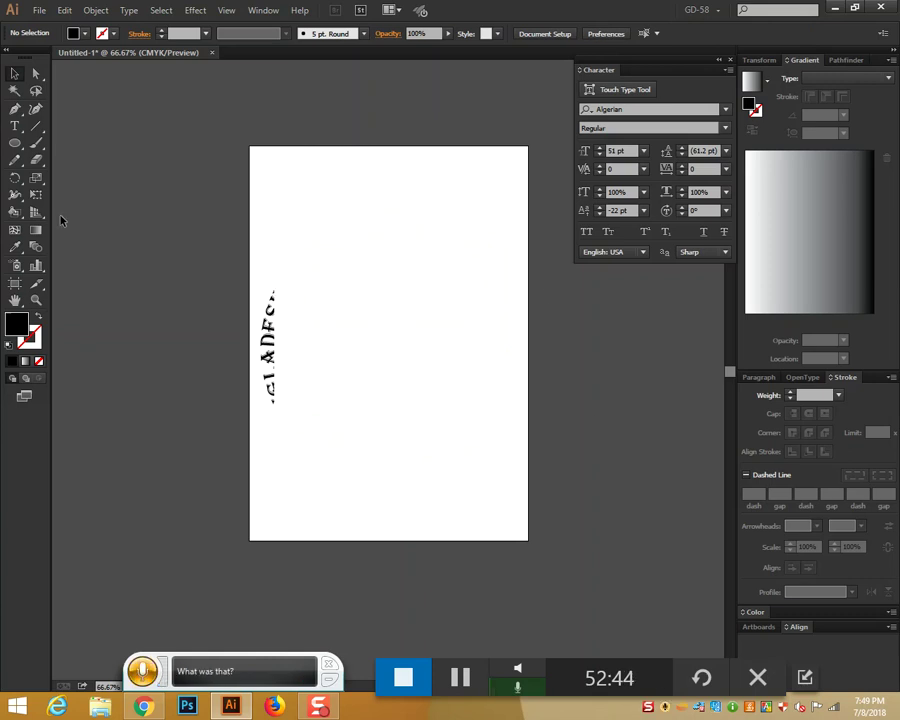
Step: Add a line of point text reading "FBGVCMNBV,M" in the upper part of the artboard
left_click(14, 127)
left_click(327, 218)
type("FBGVCMNBV,M")
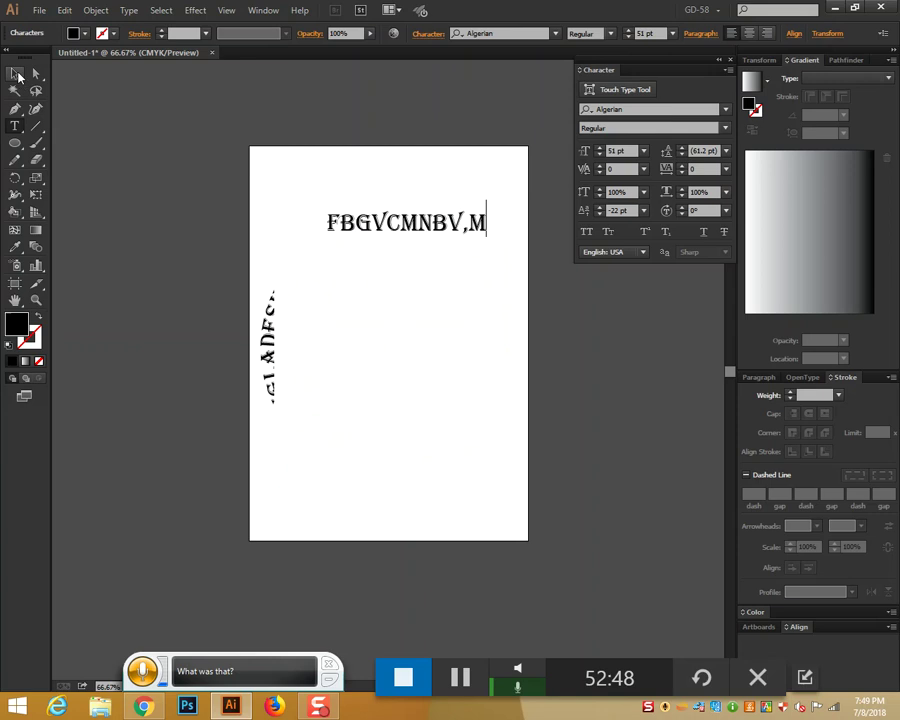
key("Escape")
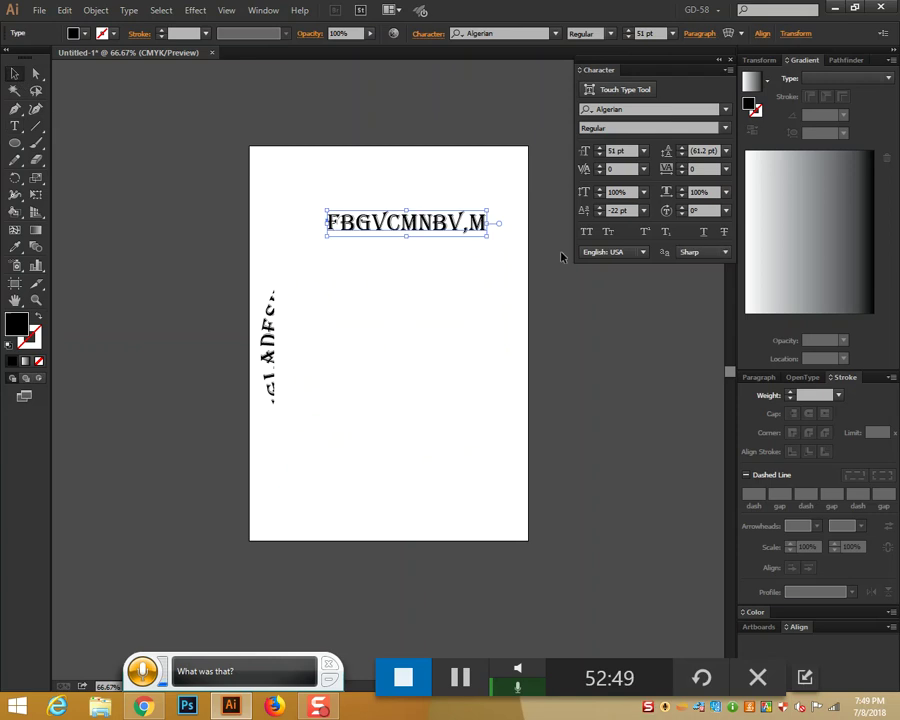
Step: Try All Caps and Small Caps on the FBGVCMNBV,M text
left_click(587, 238)
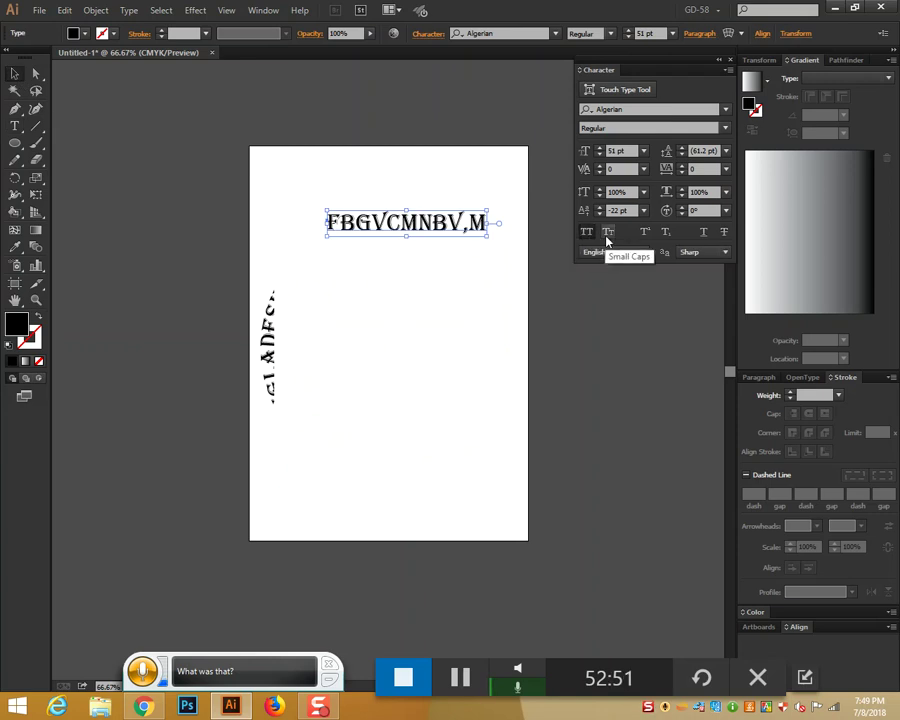
left_click(607, 236)
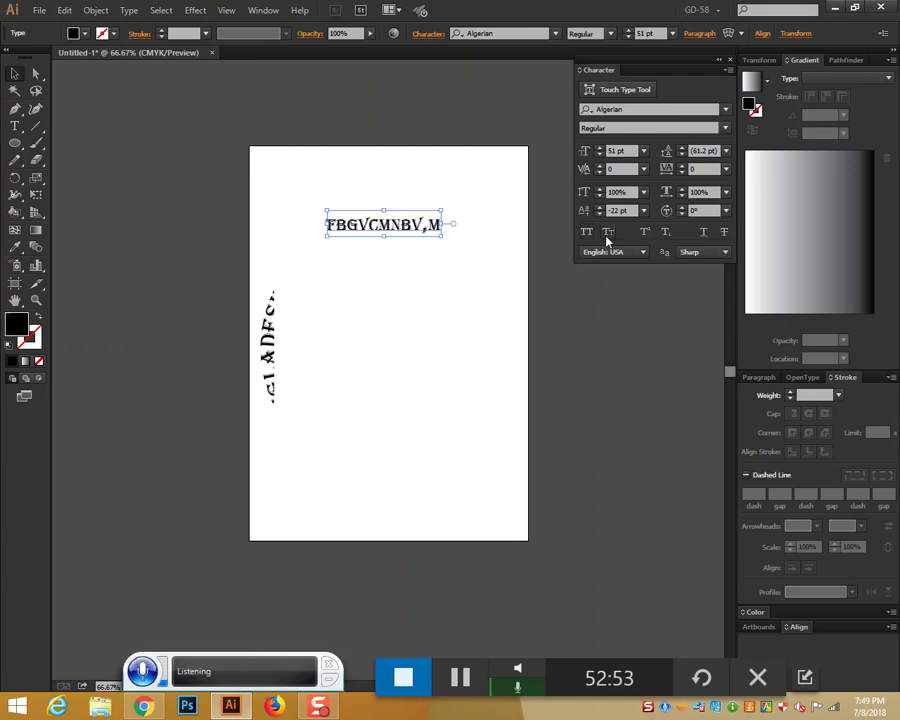
left_click(607, 236)
Step: Add the point text "A2+B2" in the middle of the artboard
left_click(18, 126)
left_click(424, 367)
type("A2")
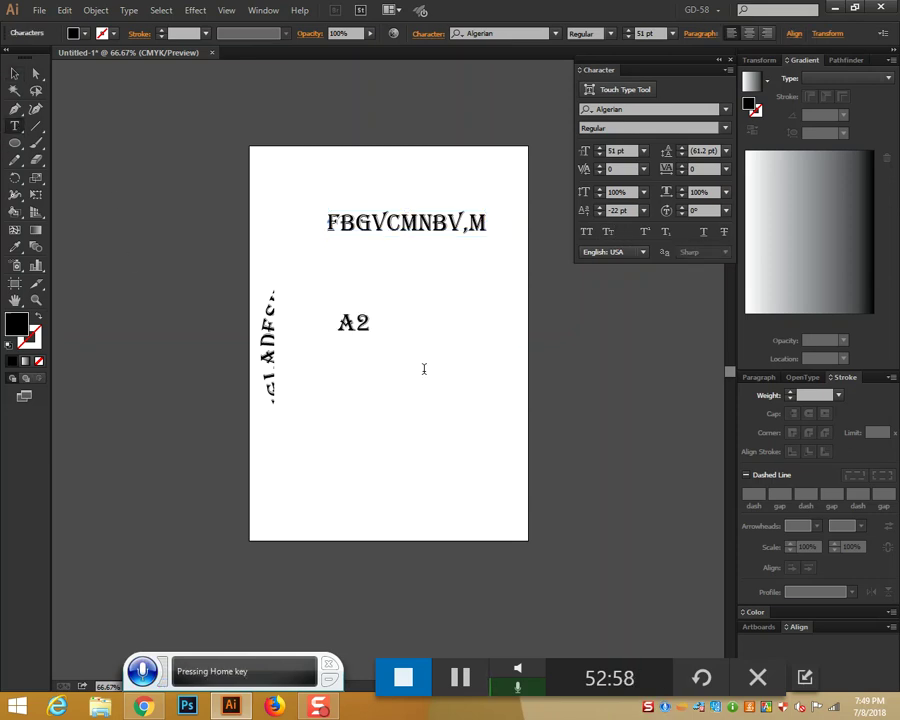
type("+B2")
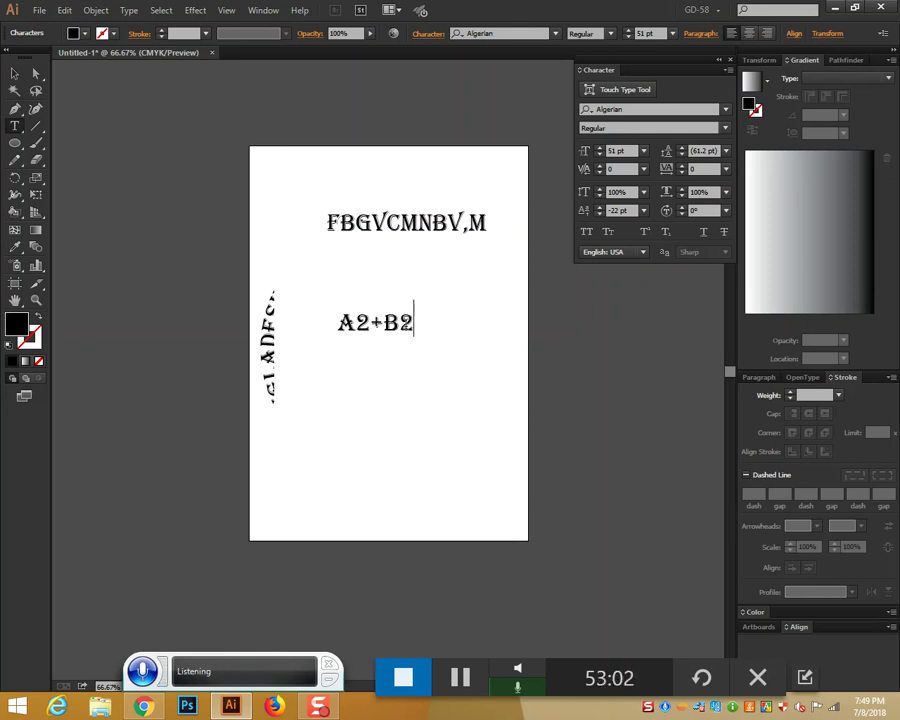
Step: Format both 2s in the A2+B2 text as superscript
key("shift+Left")
left_click(645, 231)
left_click_drag(356, 322, 369, 322)
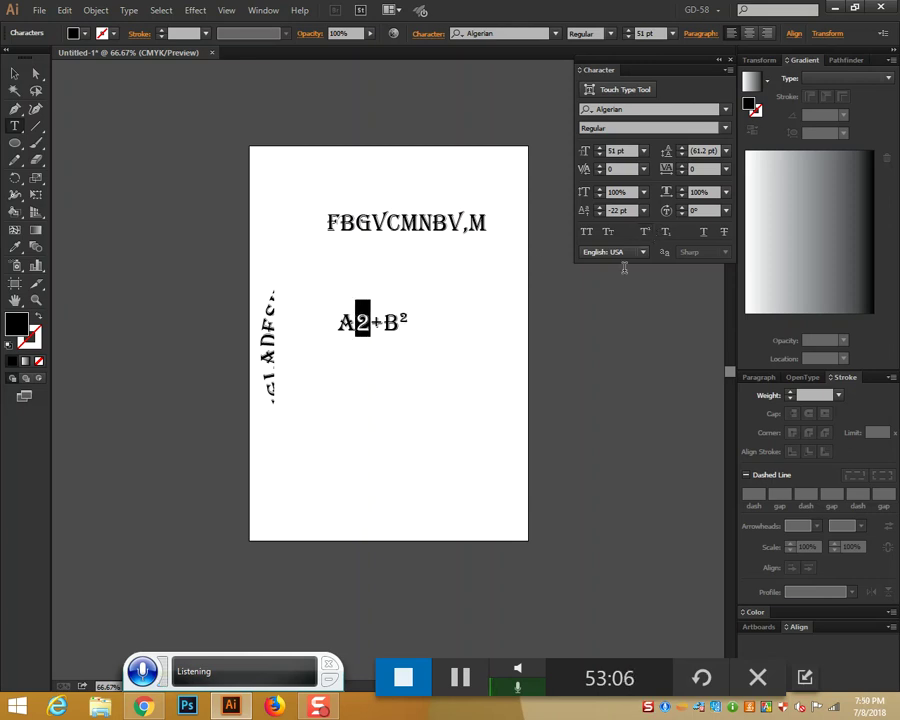
left_click(647, 233)
left_click(425, 422)
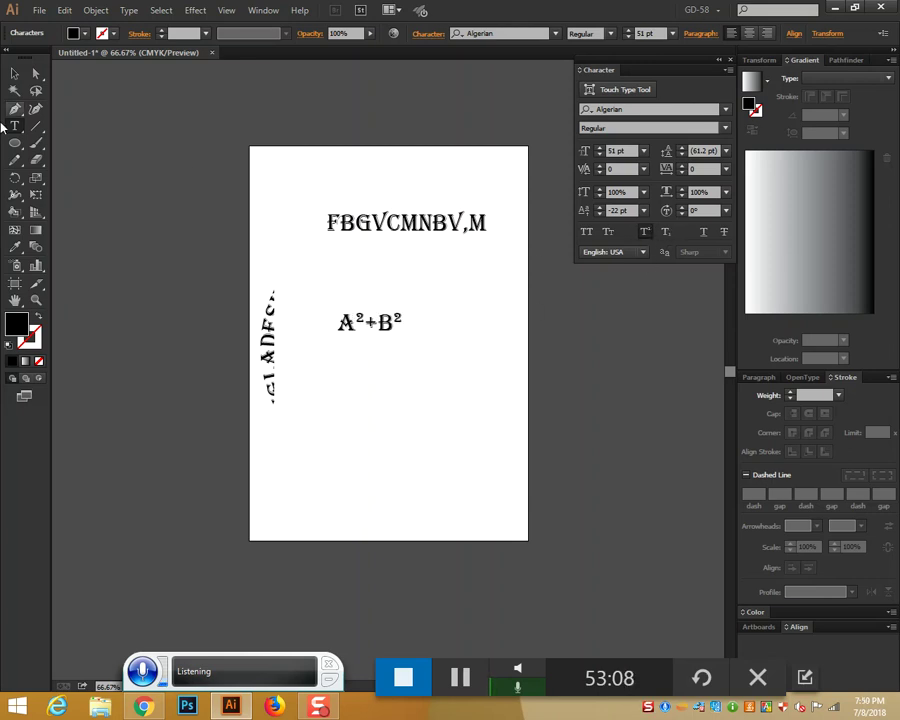
Step: Add the point text "H2SO4" below the A²+B² formula
left_click(16, 126)
left_click(354, 397)
type("H2")
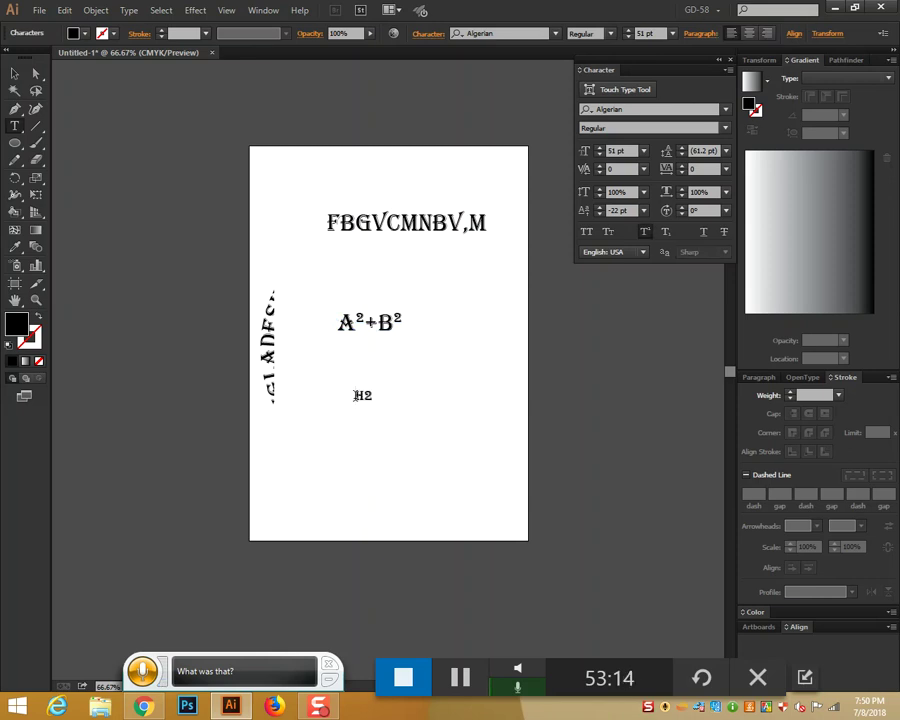
type("SO4")
Step: Format the 2 and the 4 in the H2SO4 text as subscript
left_click_drag(362, 396, 372, 396)
left_click(666, 232)
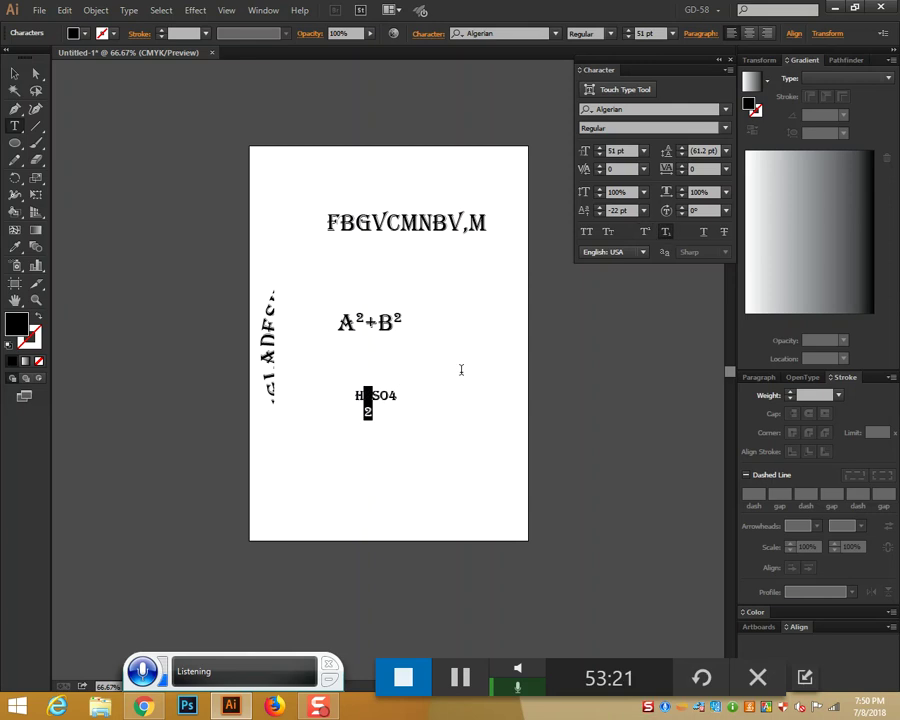
left_click_drag(399, 396, 388, 396)
left_click(665, 235)
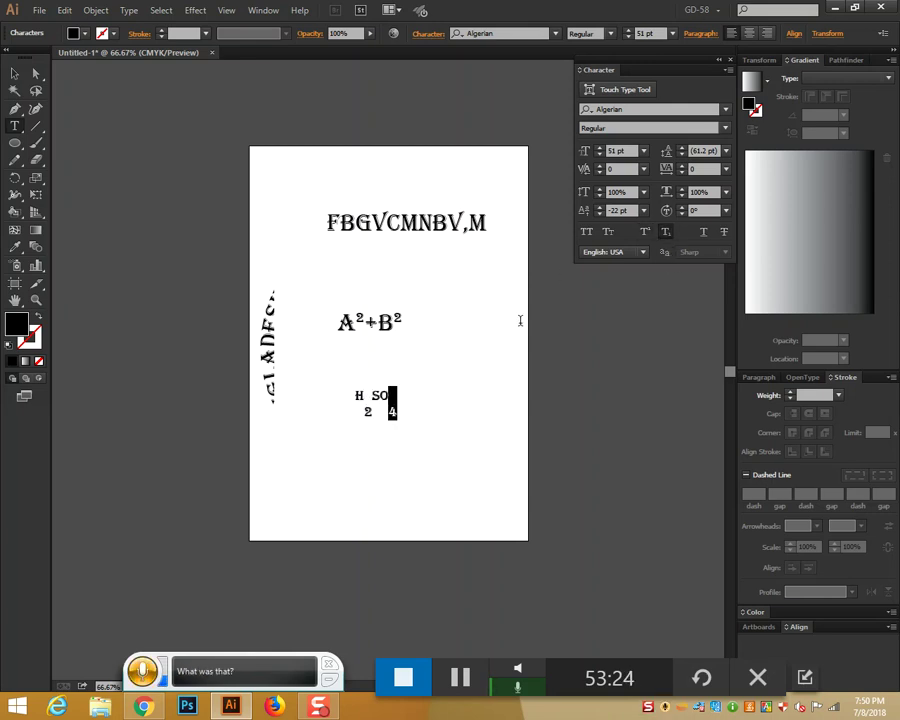
Step: Set the baseline shift of the subscript 4 and 2 in H2SO4 to 0 pt and deselect the text
left_click(644, 211)
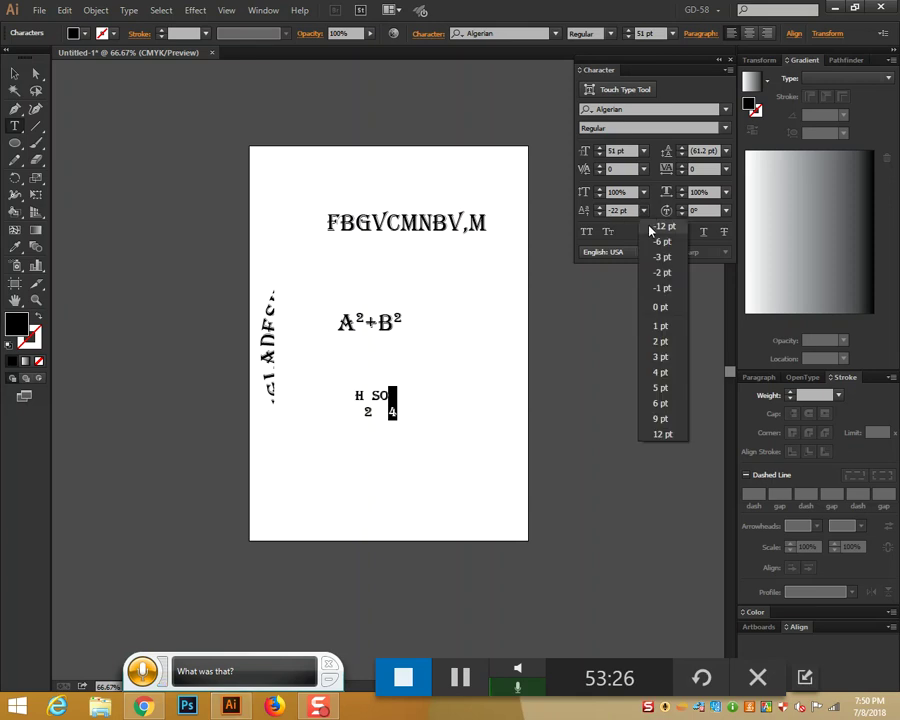
left_click(659, 307)
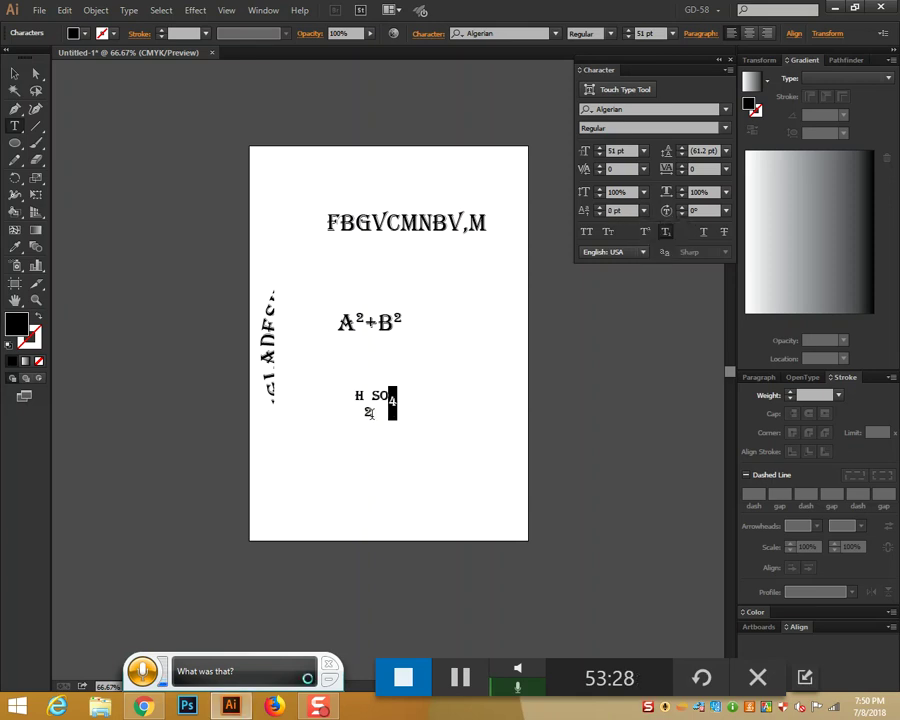
left_click_drag(372, 414, 363, 413)
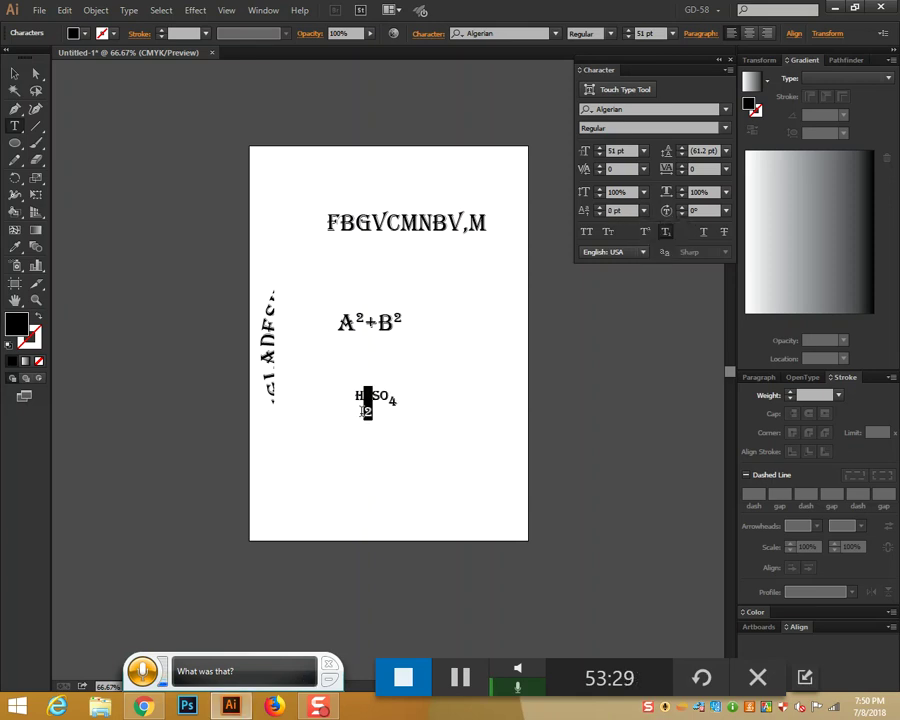
left_click(645, 211)
left_click(641, 320)
left_click(14, 74)
left_click(435, 346)
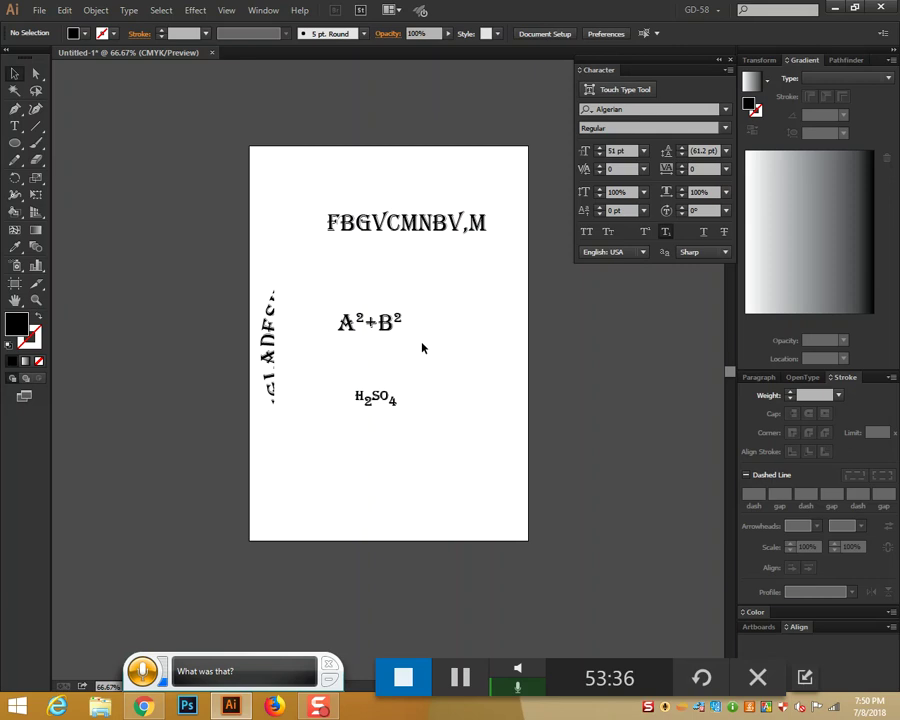
Step: Set the baseline shift of the whole A²+B² text to 0 pt and deselect it
left_click(377, 323)
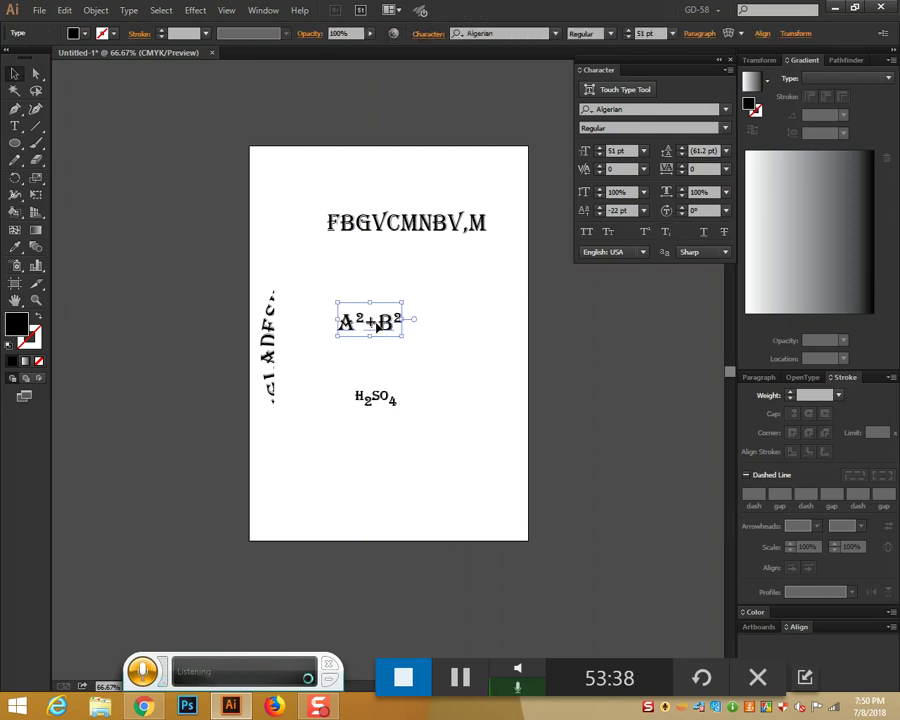
left_click(644, 211)
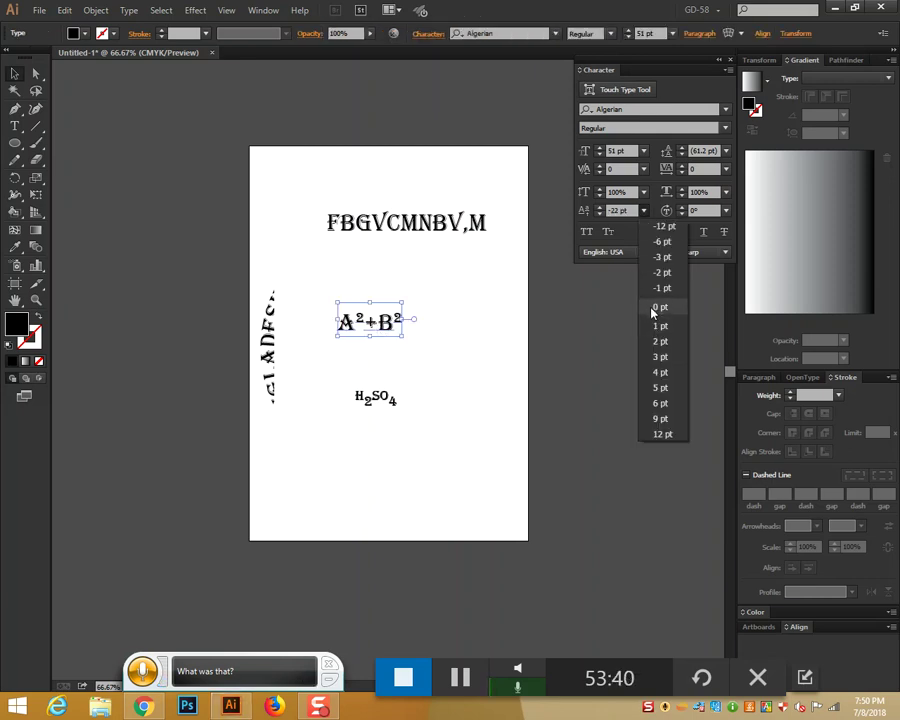
left_click(651, 312)
left_click(492, 352)
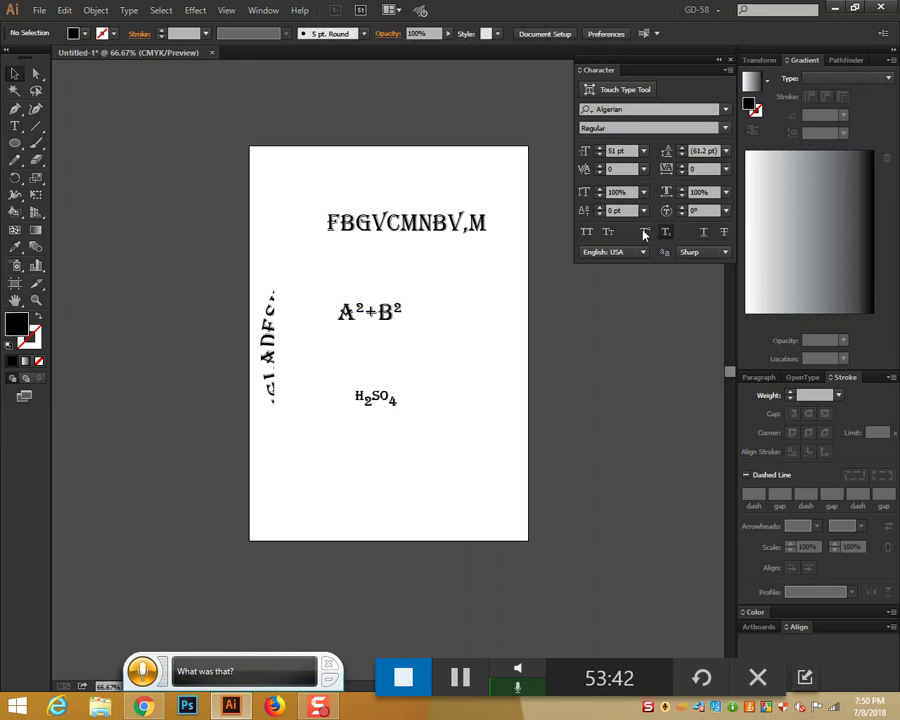
Step: Apply strikethrough to the FBGVCMNBV,M text and remove it again
left_click(414, 229)
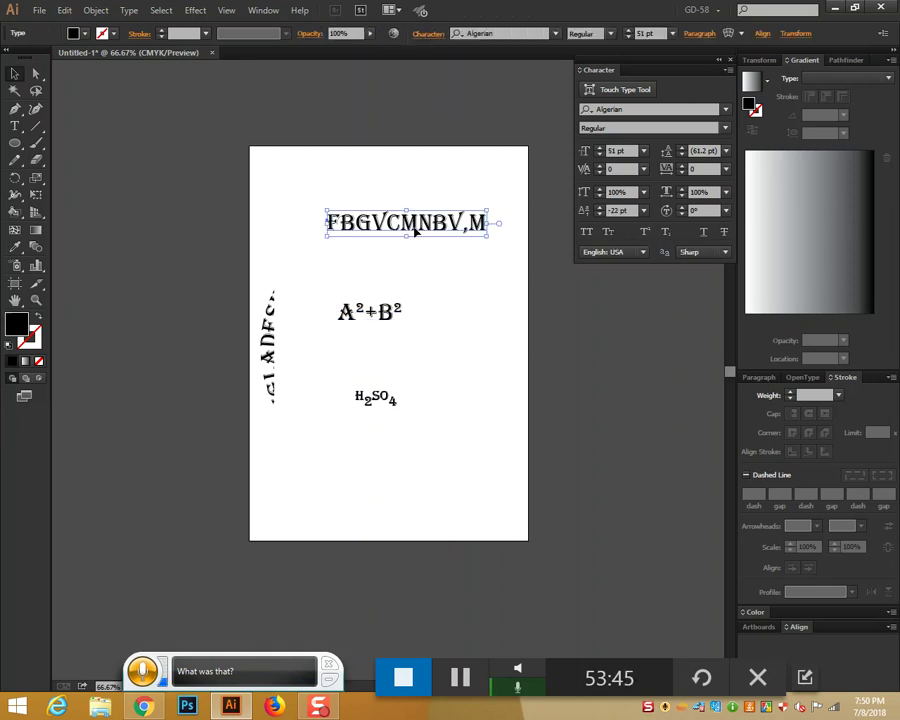
left_click(724, 236)
left_click(724, 236)
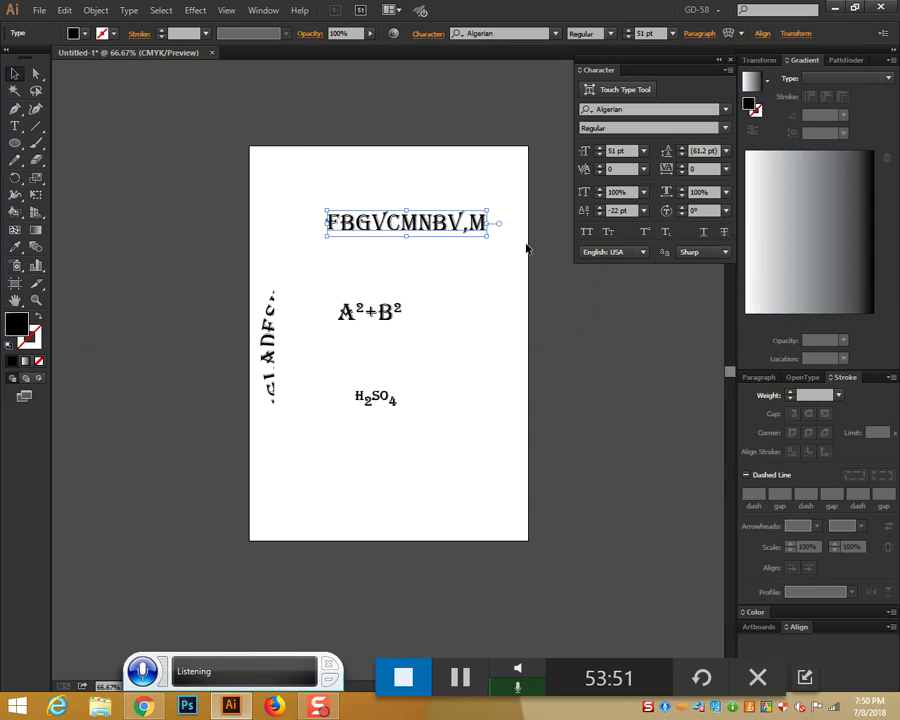
Step: Select the FBGVCMNBV,M, A²+B² and H2SO4 texts together and delete them
left_click_drag(273, 197, 491, 489)
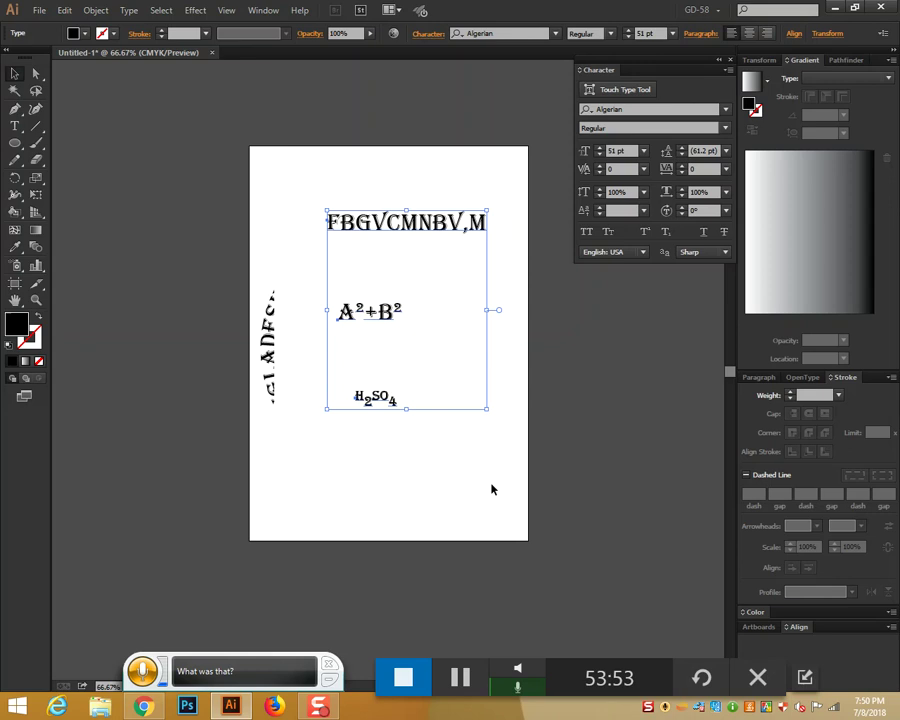
key("Delete")
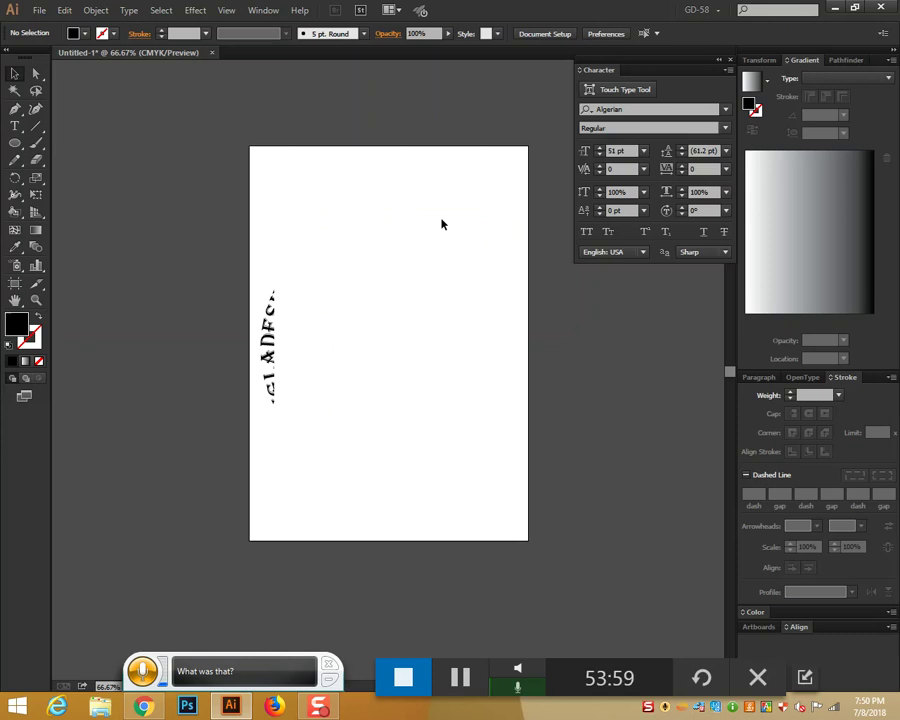
left_click(15, 126)
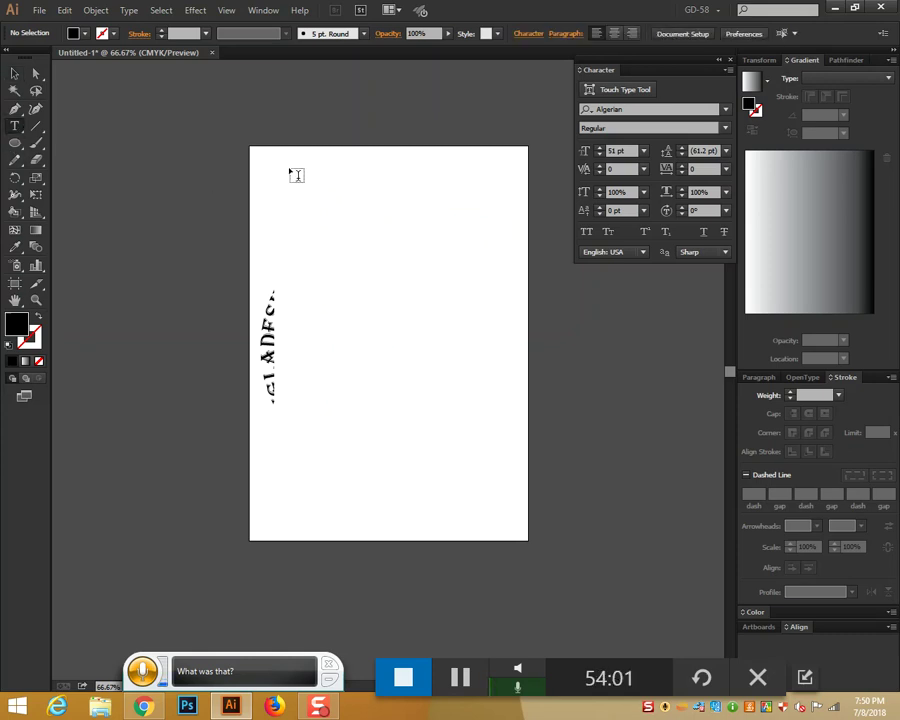
left_click(250, 163)
key("Escape")
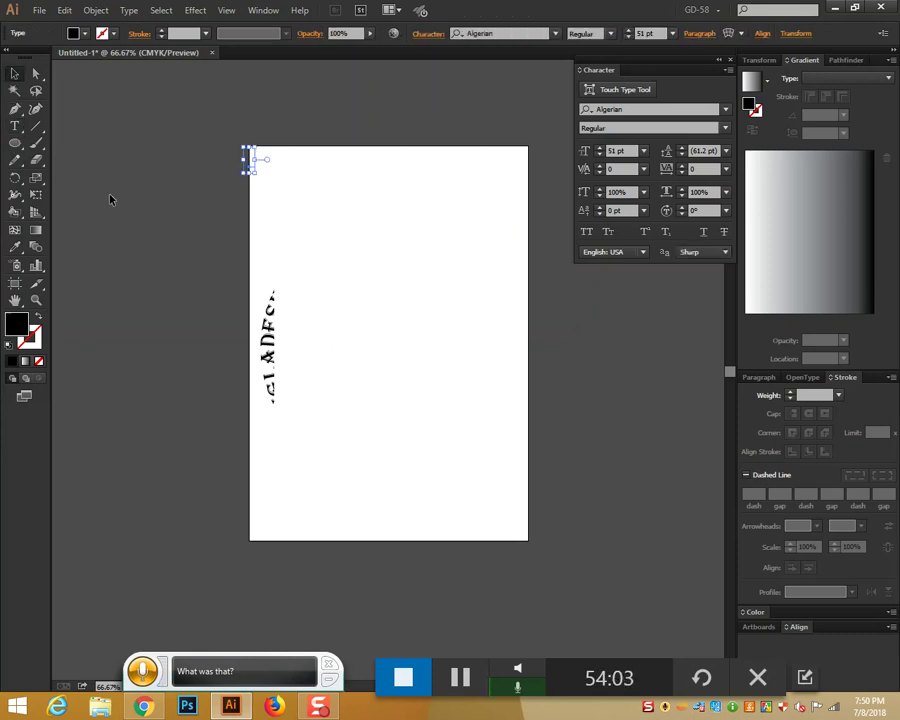
left_click(210, 204)
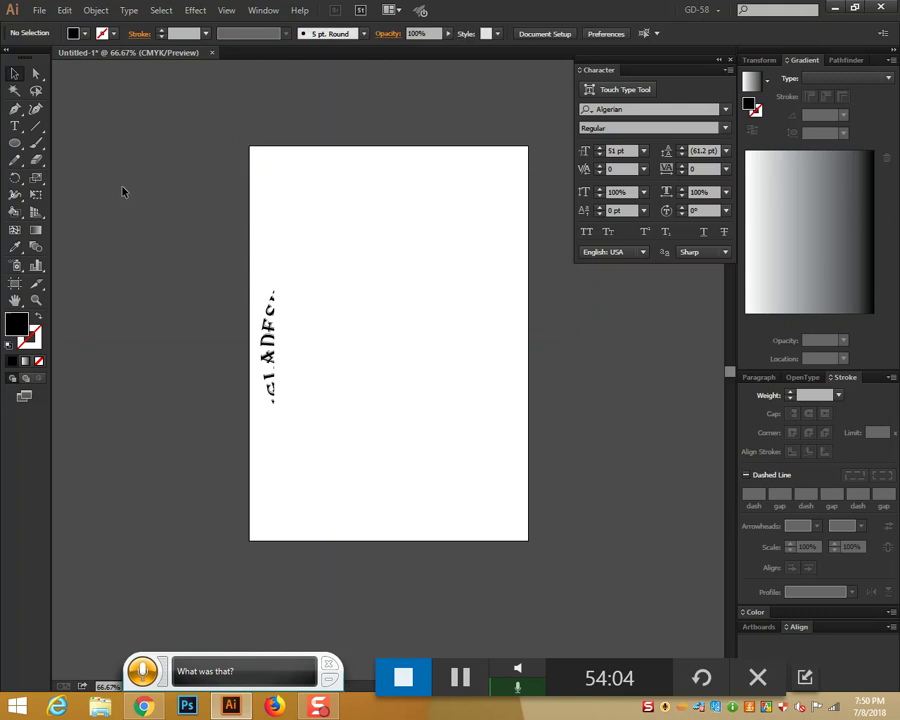
Step: Draw an area type frame that covers nearly the whole artboard inside its margins
left_click(15, 126)
left_click_drag(271, 166, 520, 529)
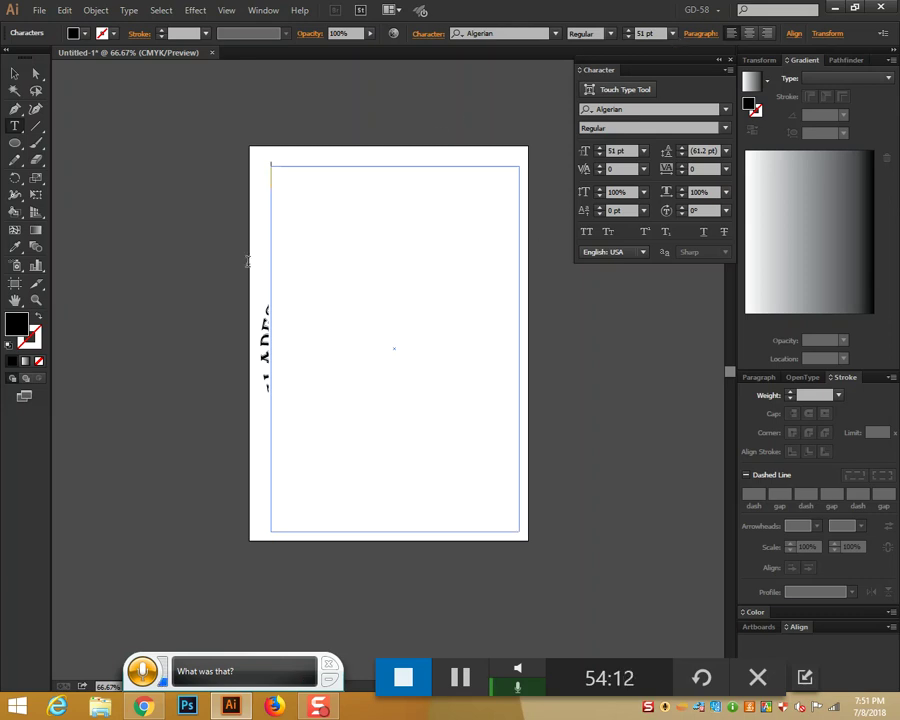
key("ctrl")
Step: Switch to Chrome, search Google for "dummy text" and open the Blind Text Generator lorem ipsum page
left_click(152, 706)
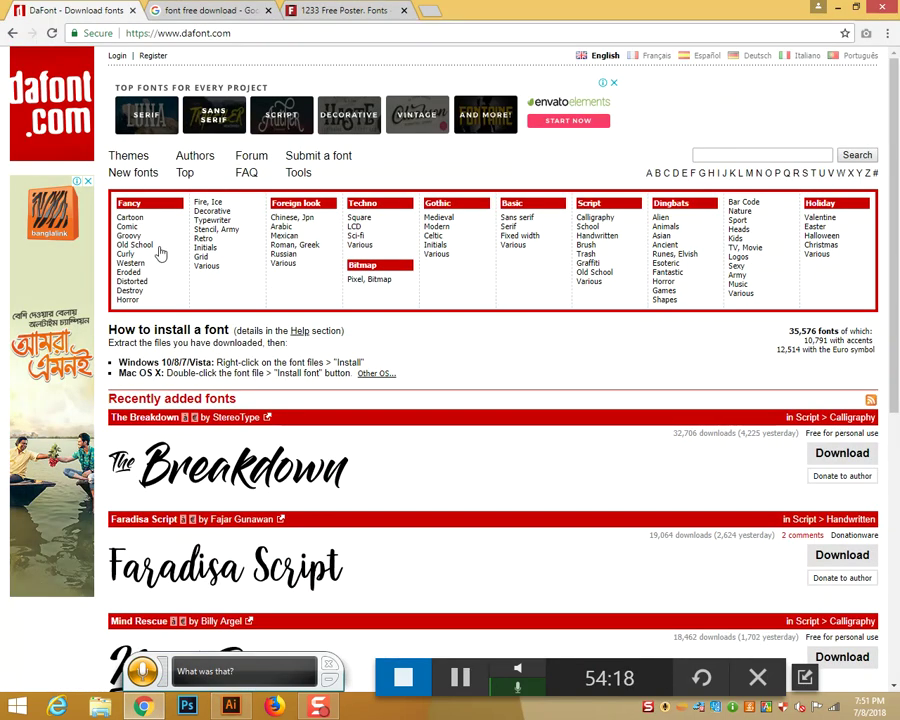
left_click(190, 11)
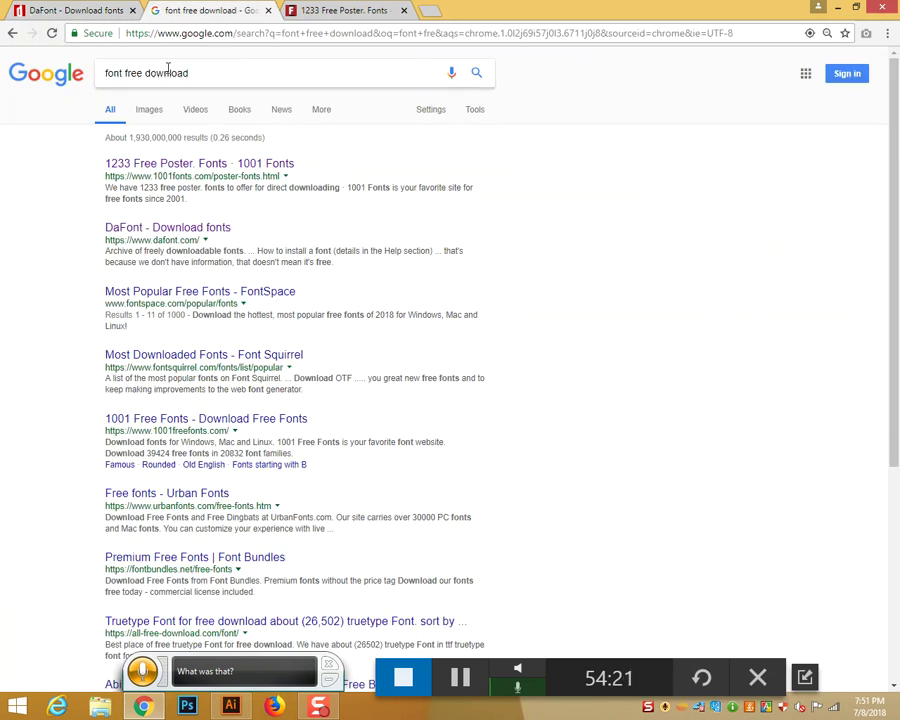
left_click_drag(194, 73, 46, 82)
type("Dummy")
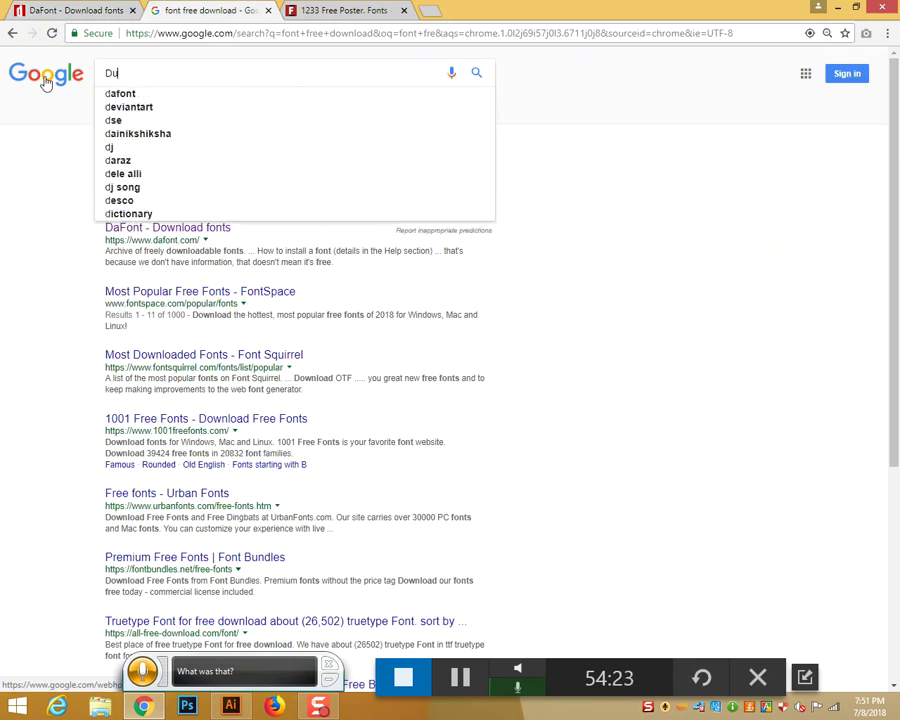
left_click(150, 94)
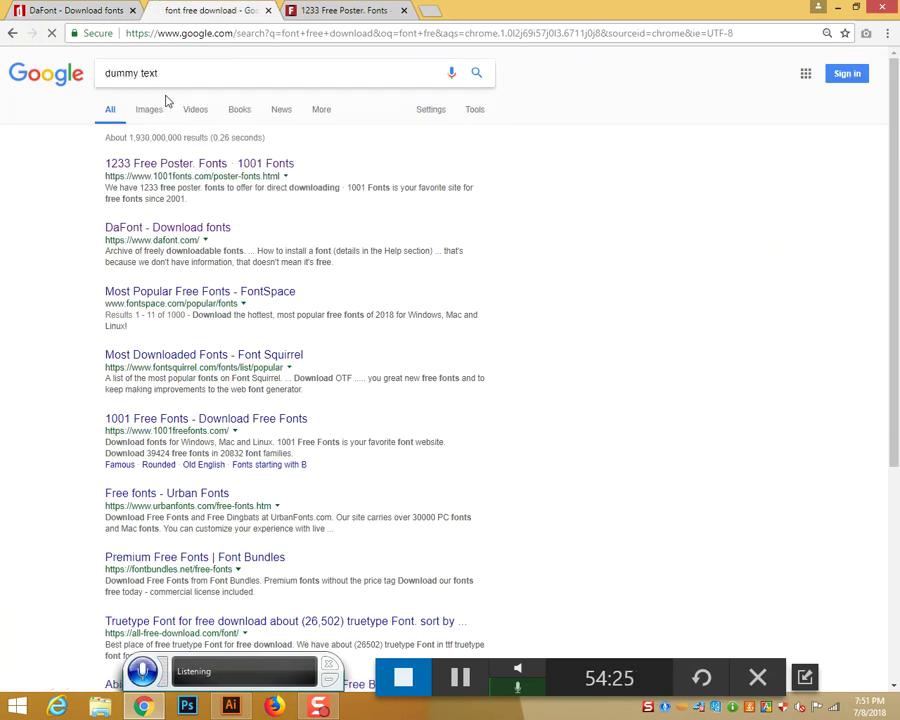
left_click(182, 166)
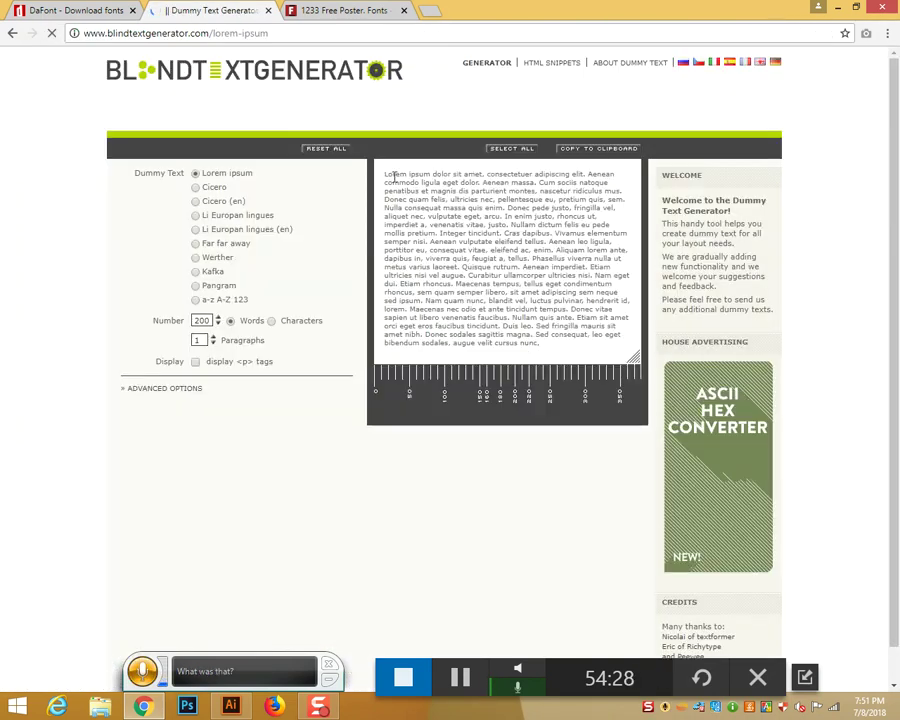
Step: Copy the whole generated Lorem ipsum paragraph and paste it into the empty area type frame in Illustrator
left_click_drag(386, 174, 586, 348)
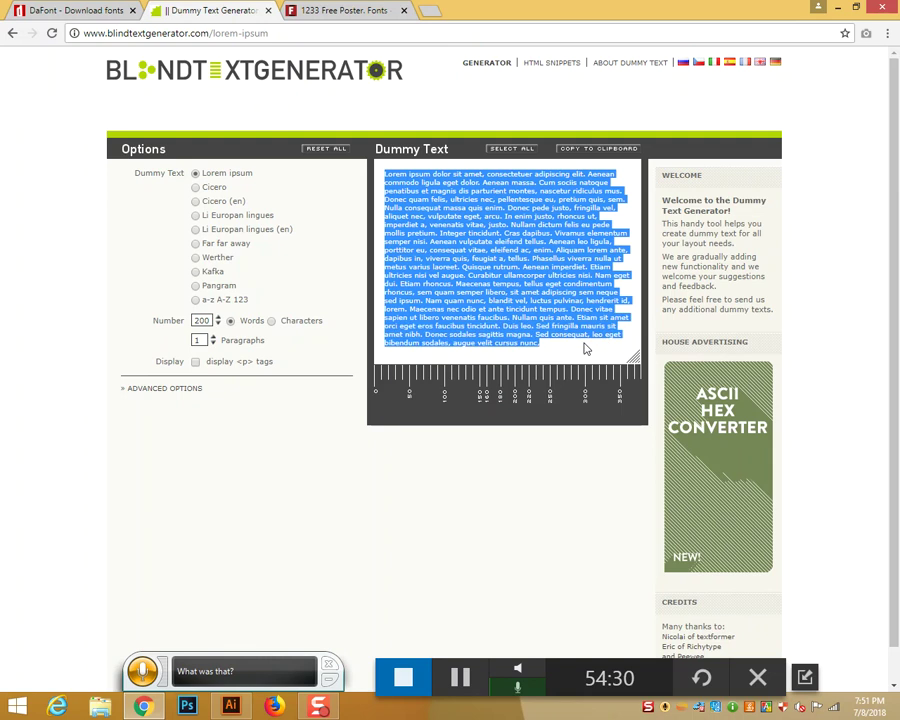
left_click(230, 706)
left_click(334, 341)
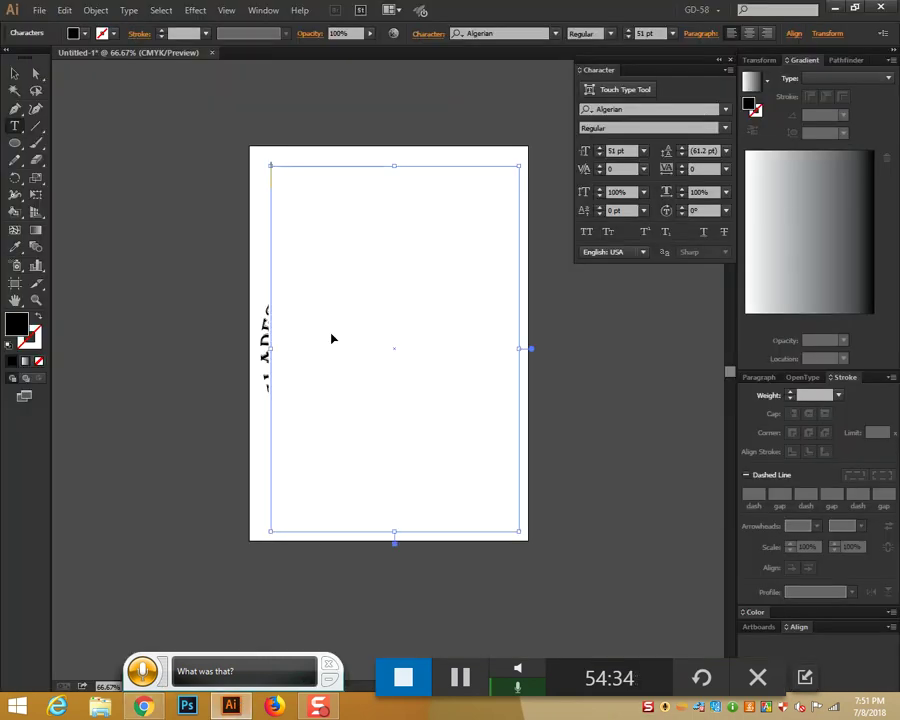
key("ctrl+v")
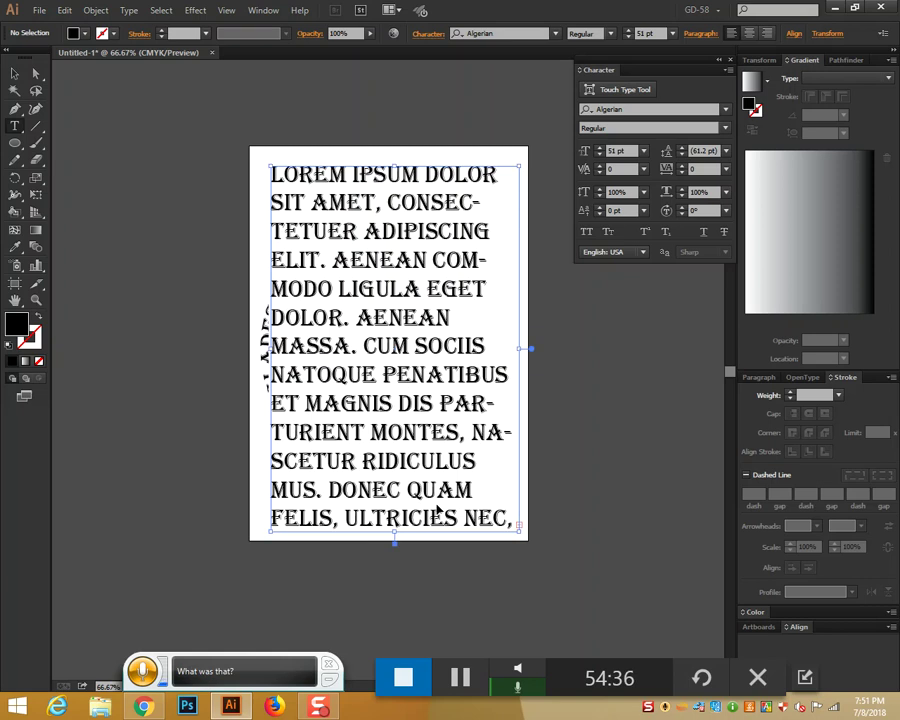
Step: Set all the Lorem ipsum text to 18 pt in the ArialMJ font and finish editing it
key("ctrl+a")
left_click(644, 151)
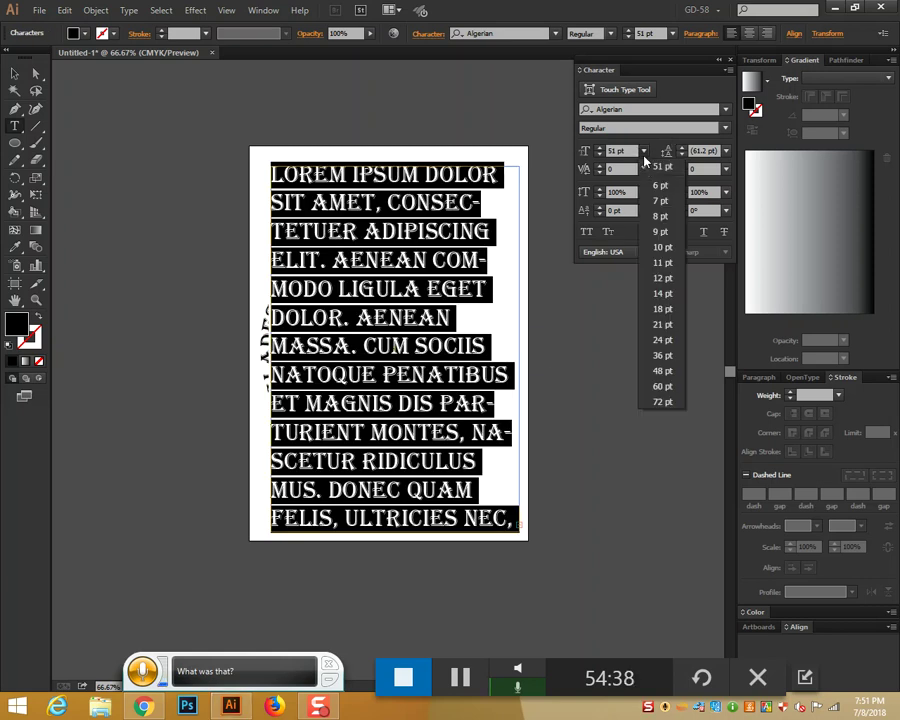
left_click(662, 278)
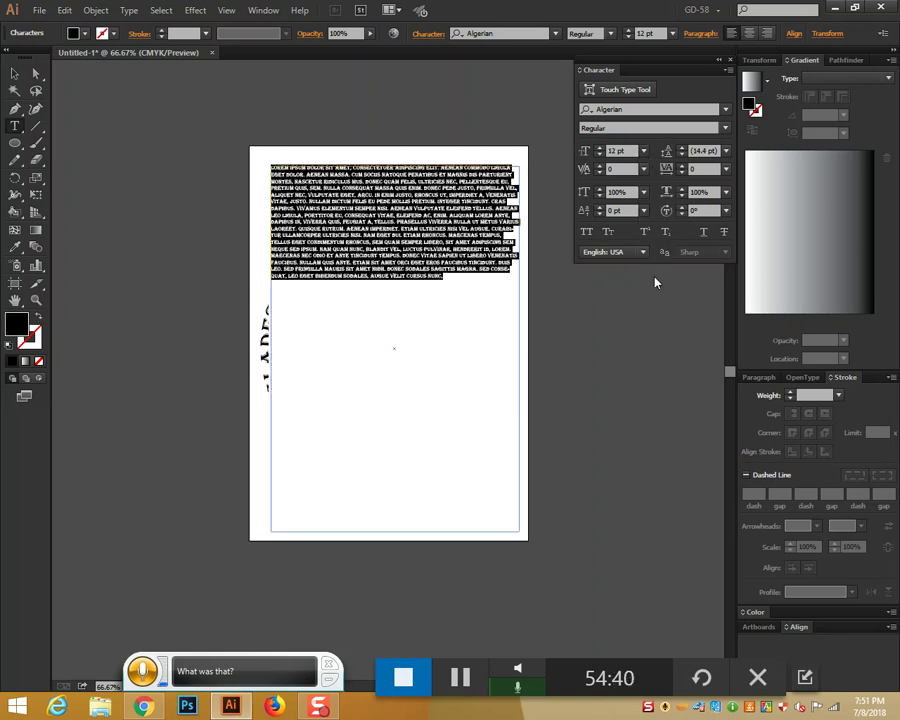
left_click(644, 152)
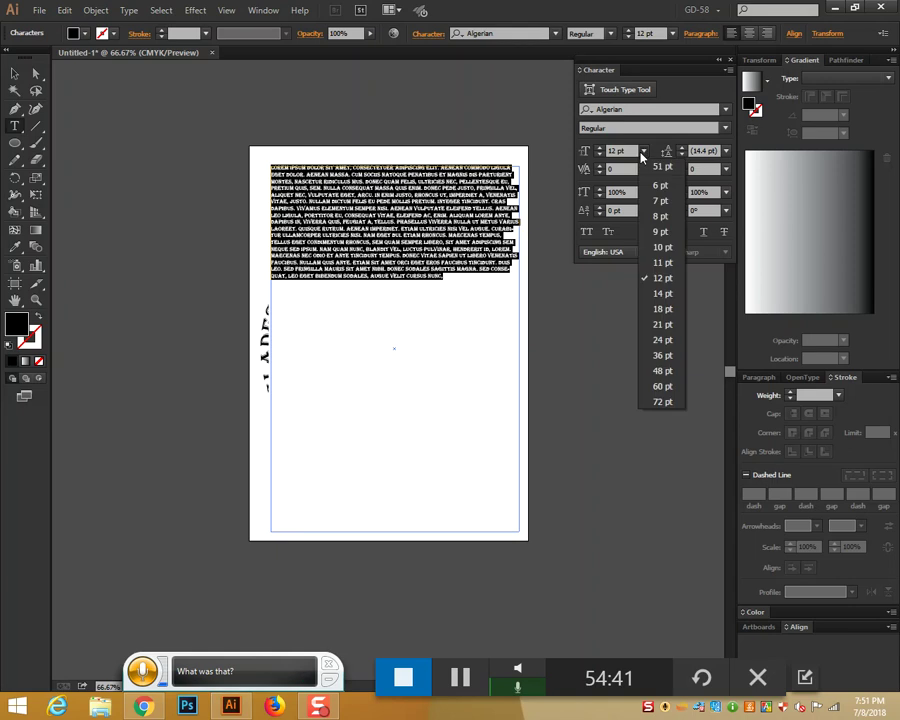
left_click(646, 311)
left_click(725, 112)
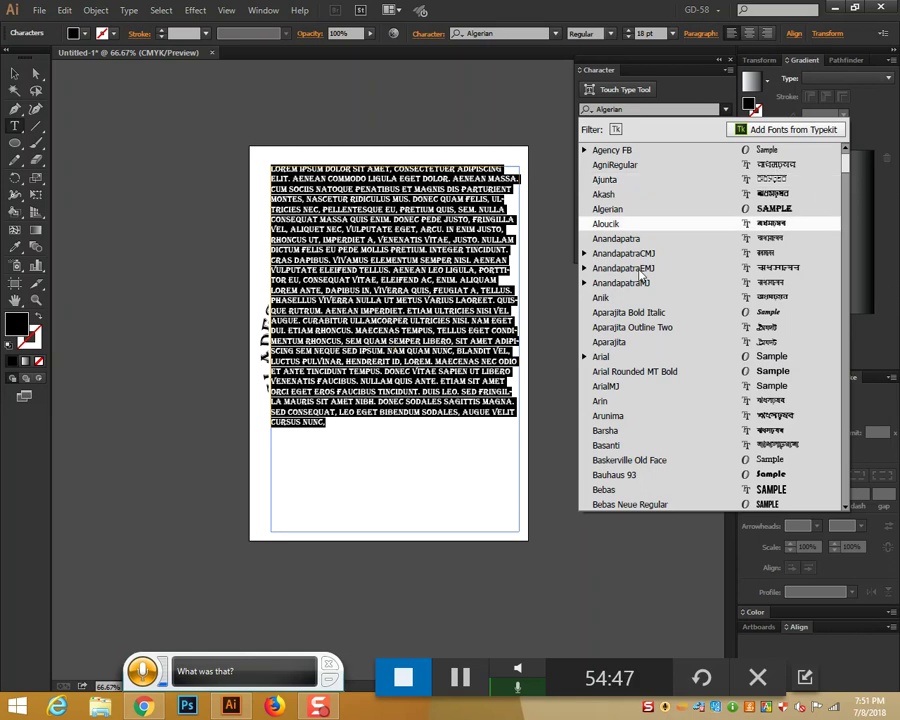
left_click(620, 385)
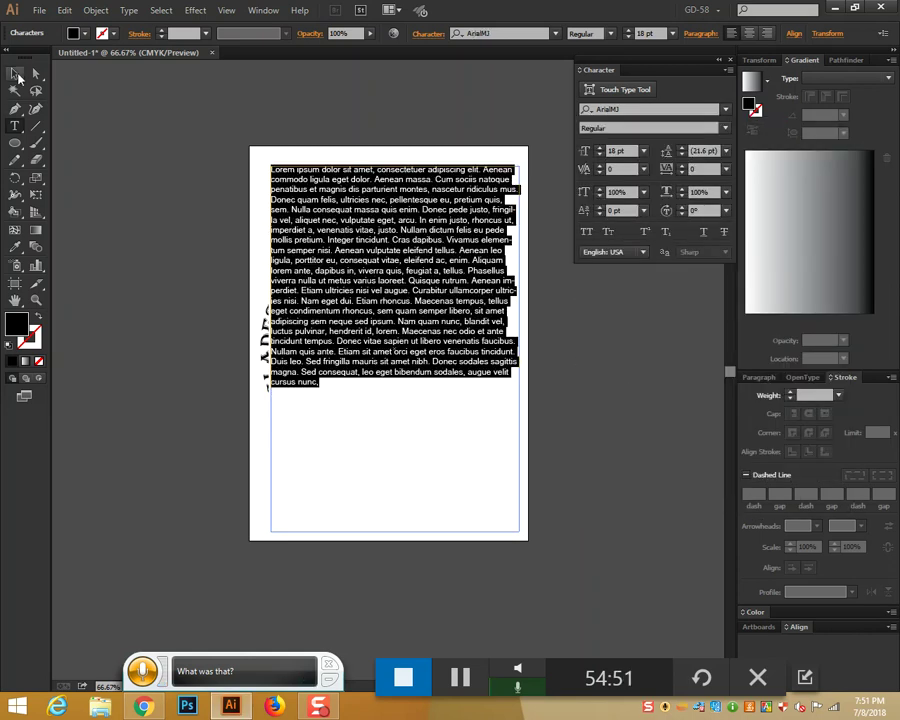
left_click(15, 74)
Step: Show the Paragraph panel as a floating panel beside the text and close the Character panel
scroll(457, 379, "up", 3)
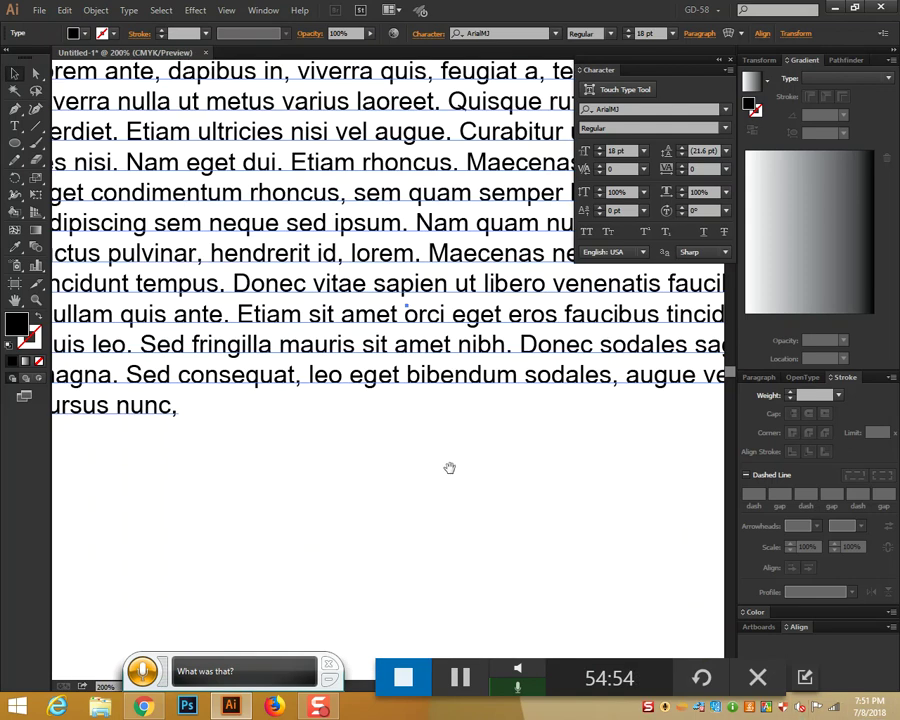
scroll(450, 474, "up", 5)
key("ctrl+minus")
key("ctrl+minus")
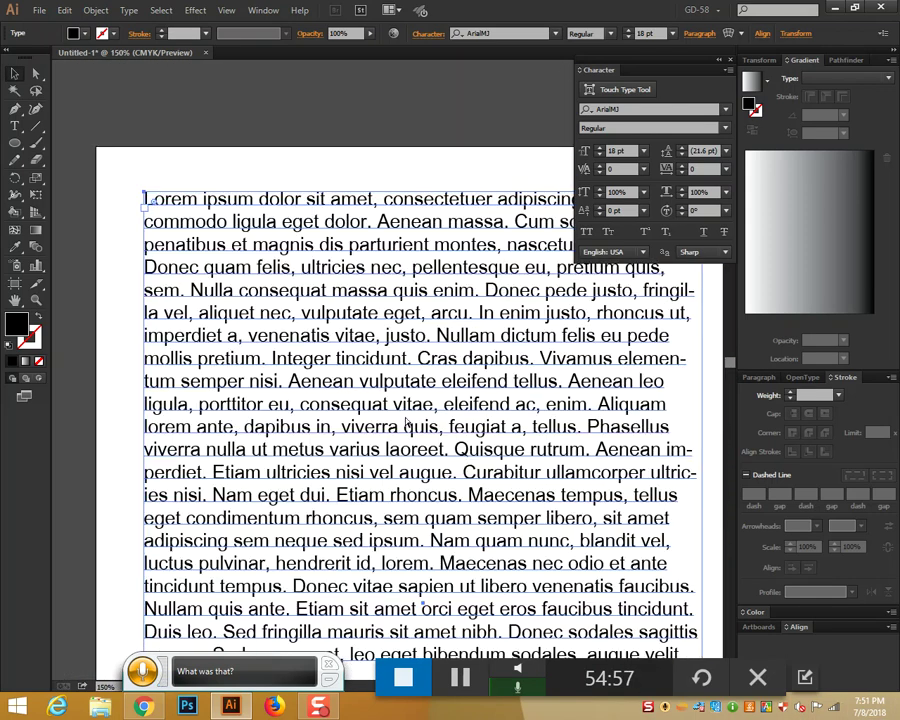
left_click(257, 12)
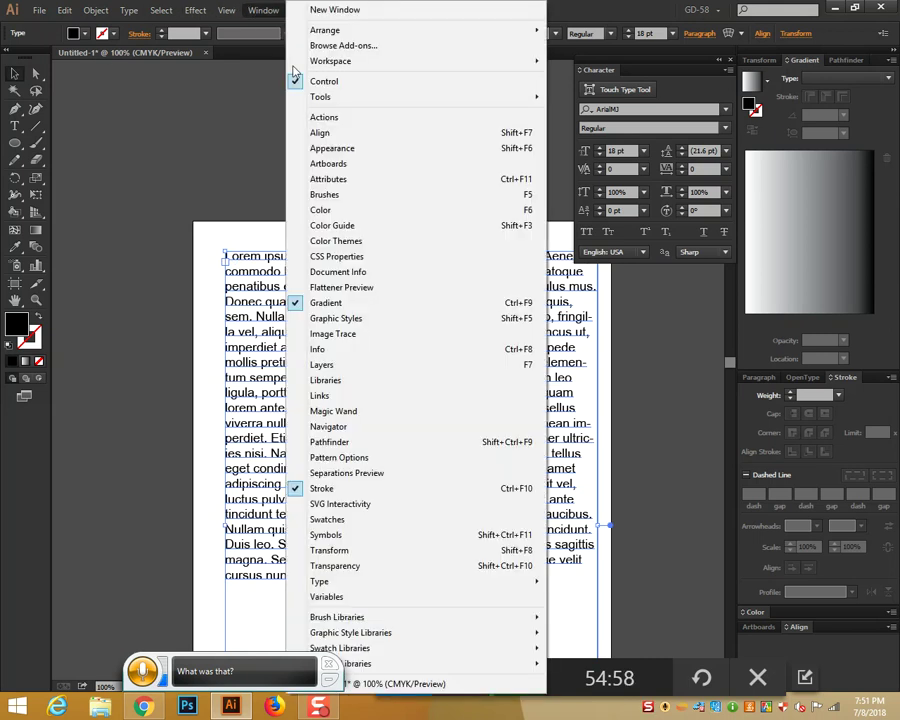
mouse_move(381, 587)
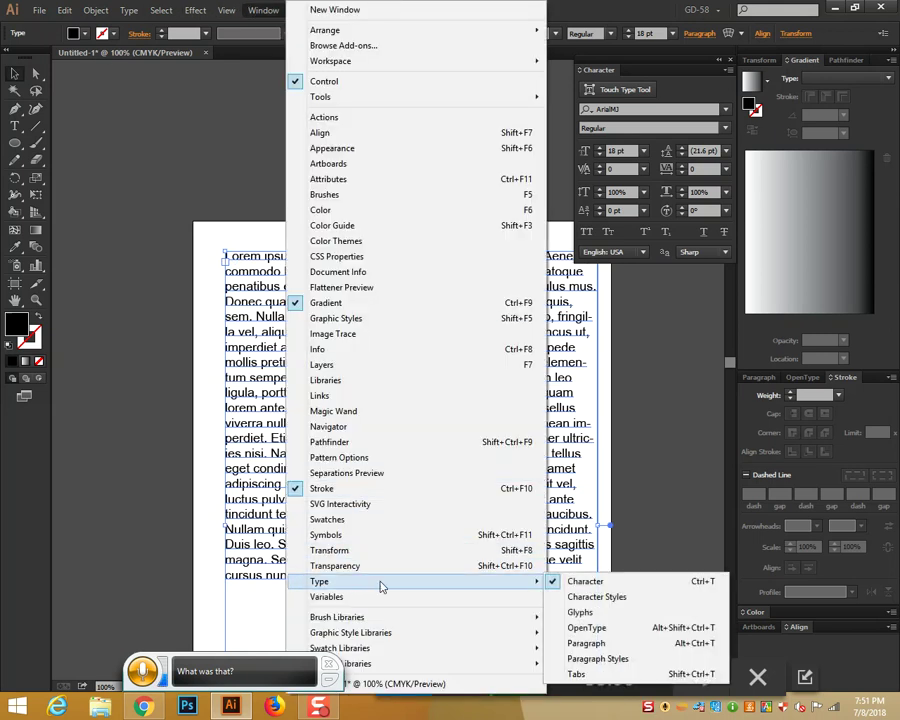
left_click(589, 643)
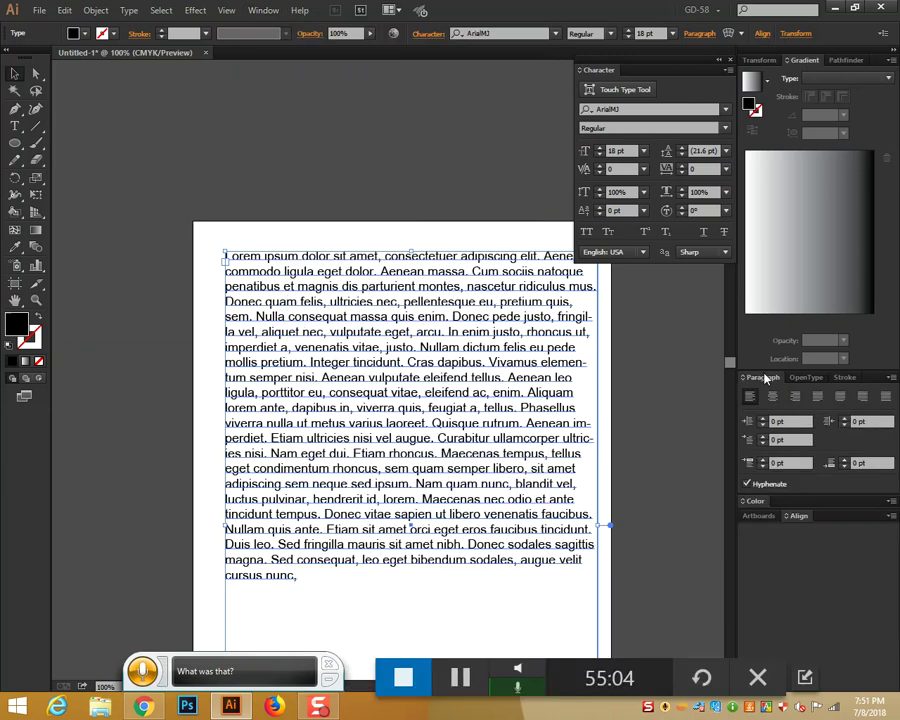
mouse_move(785, 381)
left_mouse_down()
mouse_move(620, 310)
mouse_move(185, 62)
left_mouse_up()
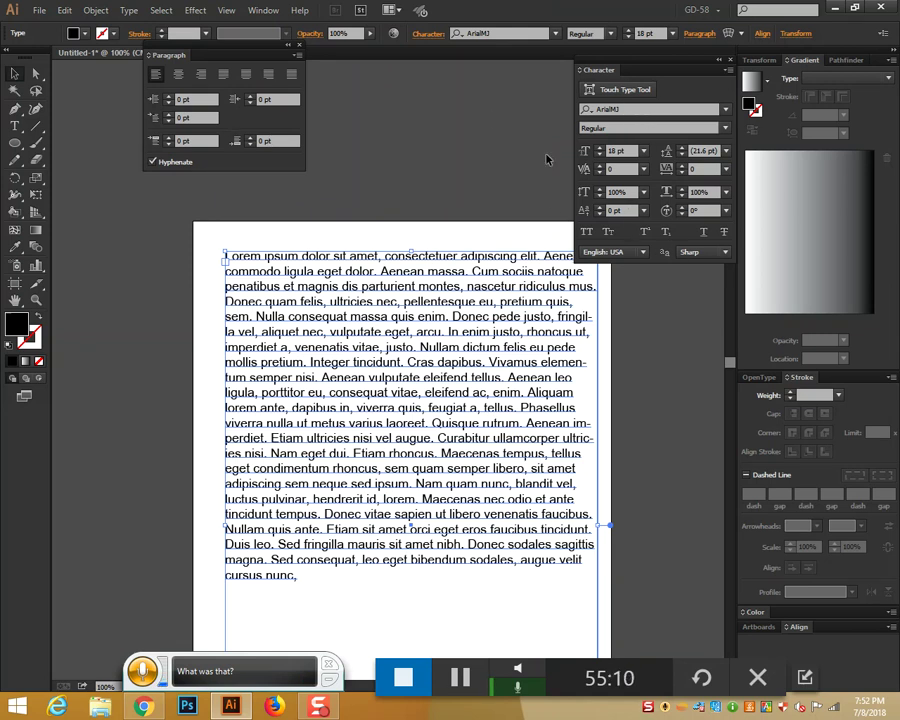
left_click(730, 60)
left_click_drag(229, 57, 600, 89)
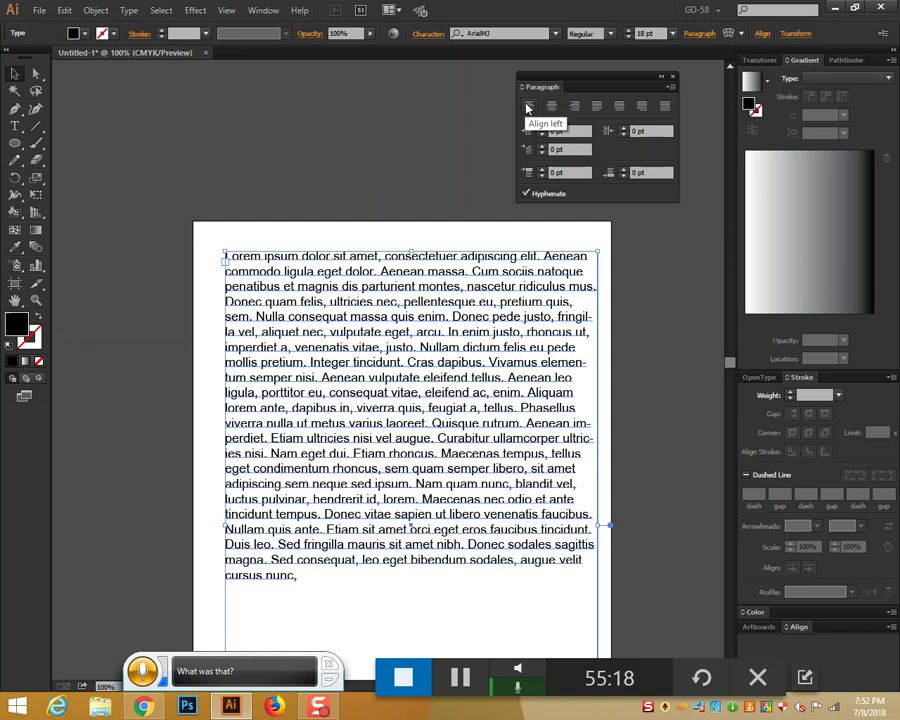
Step: Try centre and right alignment on the Lorem ipsum text, and return it to left alignment
left_click(556, 110)
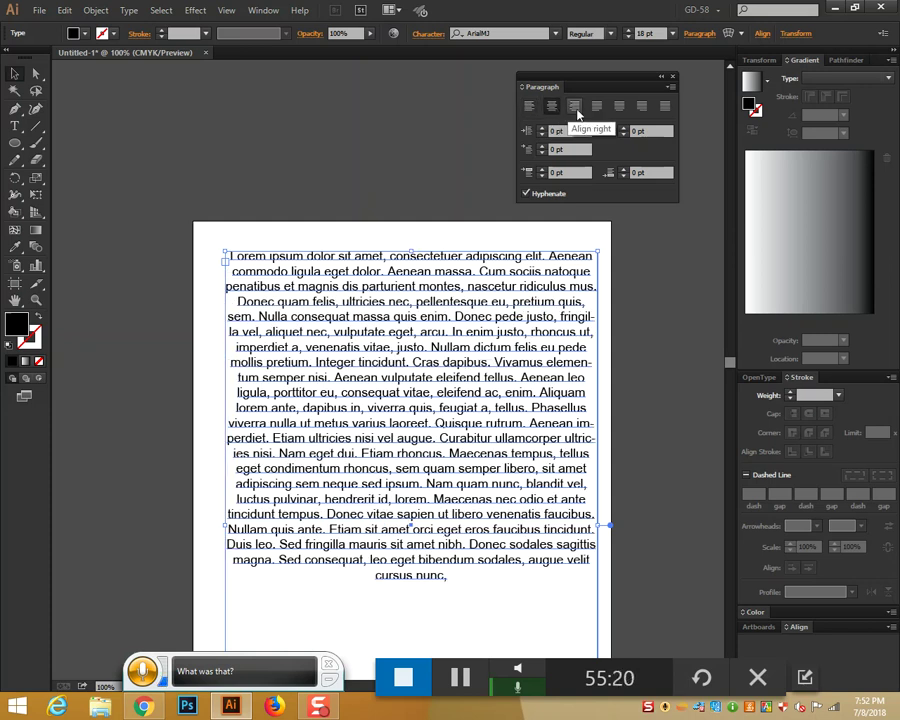
left_click(576, 110)
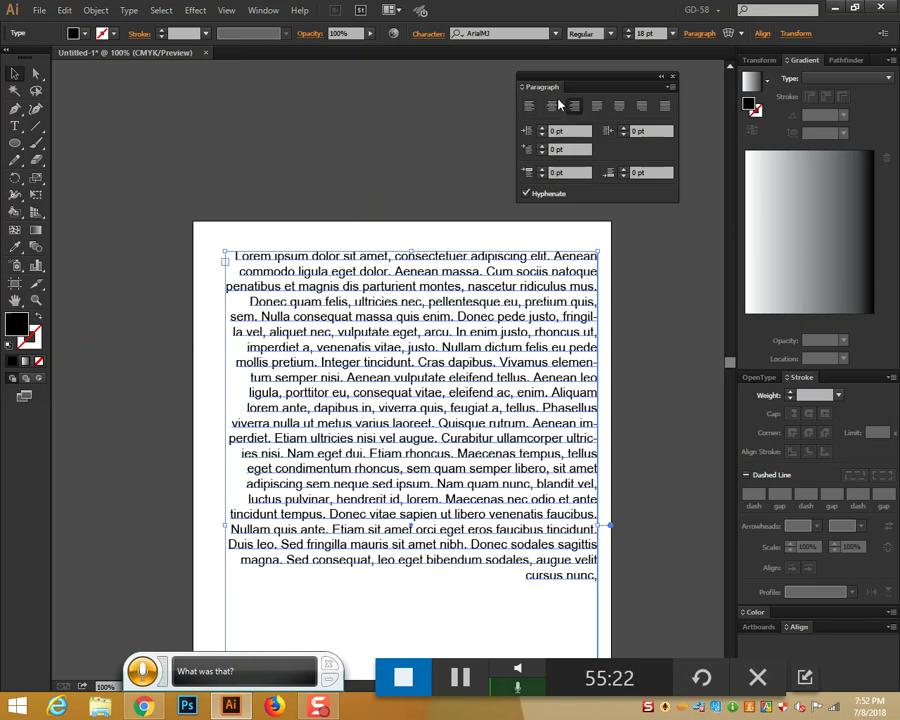
left_click(532, 110)
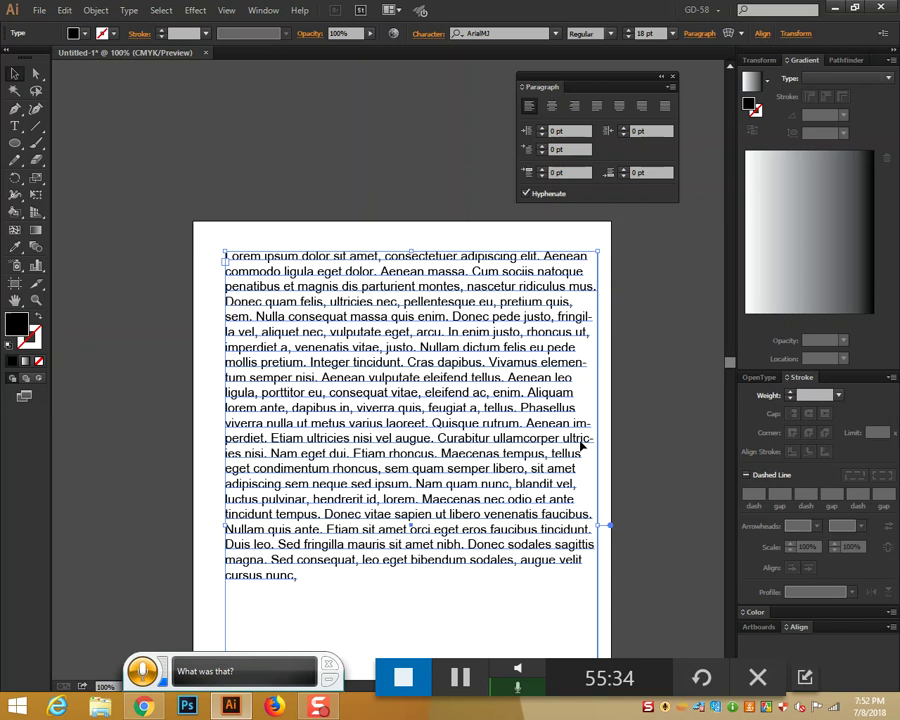
Step: Justify the Lorem ipsum text with the last line aligned left, and change the last line to centred
key("ctrl+plus")
scroll(643, 418, "right", 3)
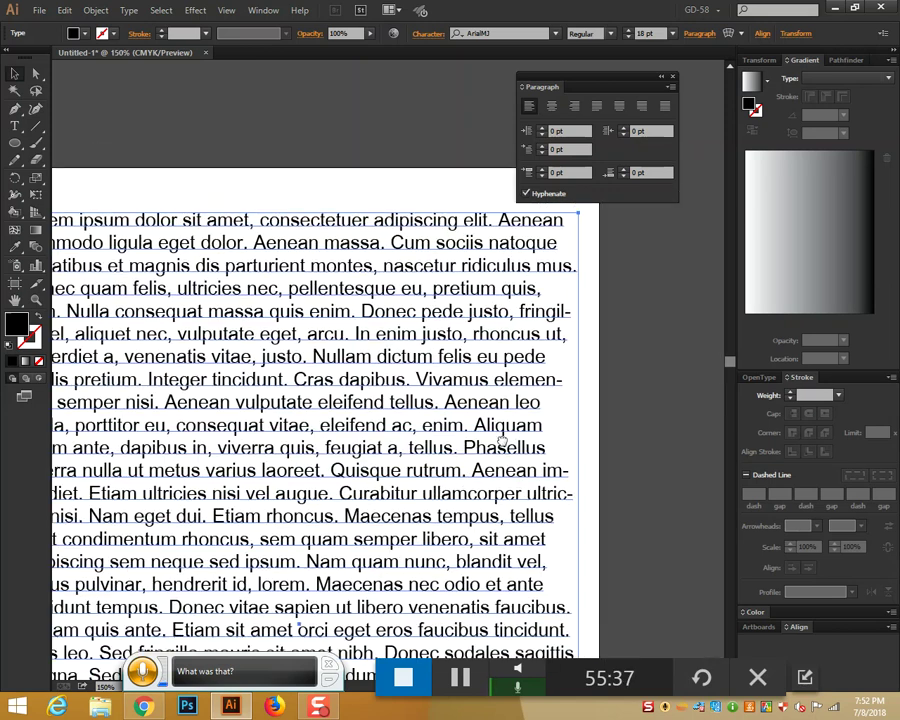
scroll(556, 359, "down", 1)
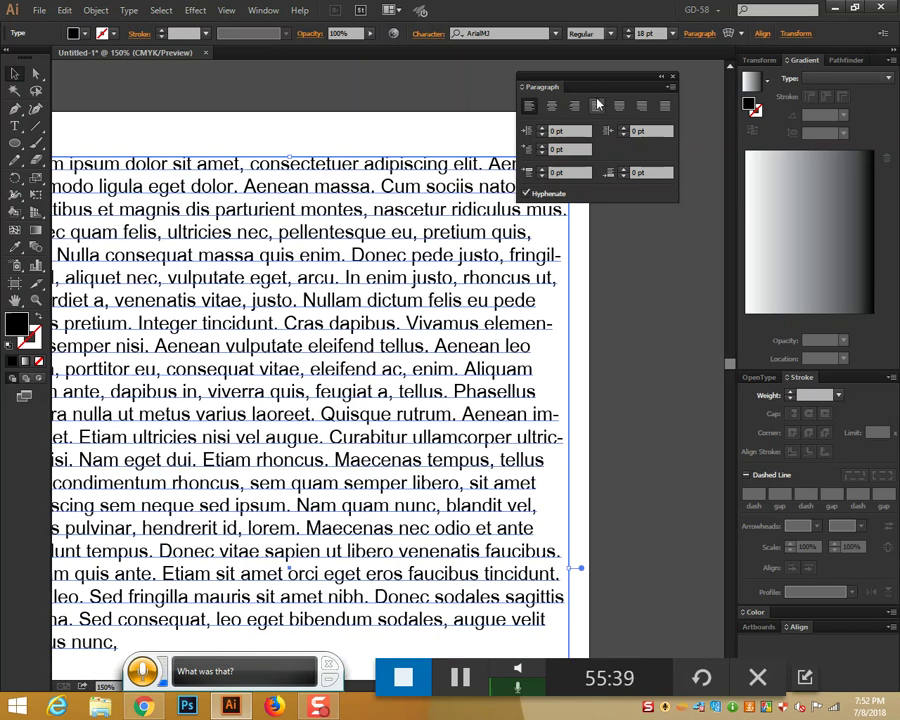
left_click(597, 106)
scroll(440, 476, "down", 3)
left_click_drag(450, 474, 585, 470)
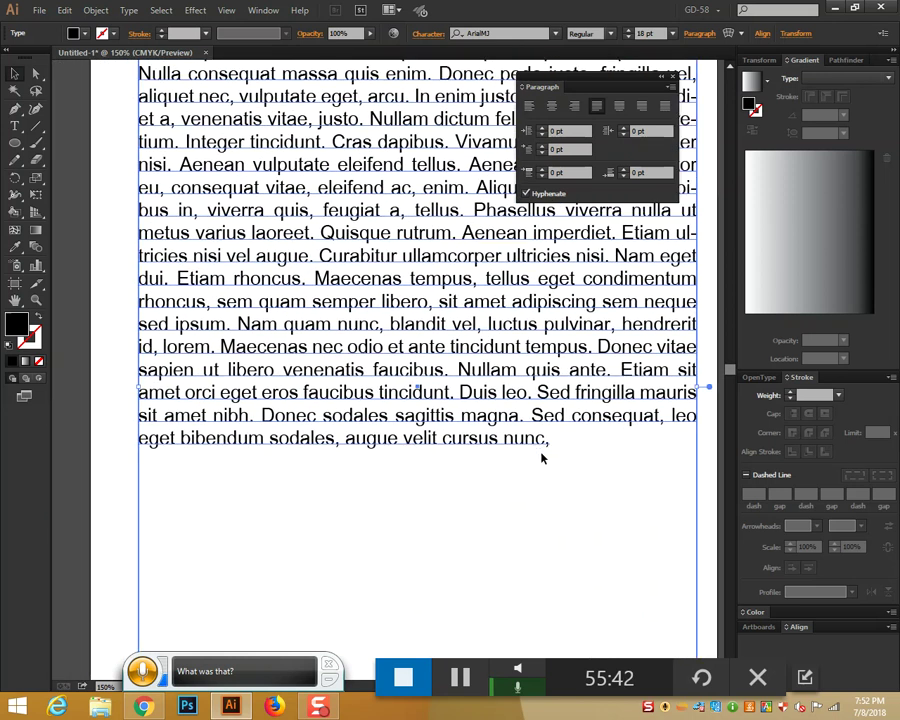
left_click(617, 106)
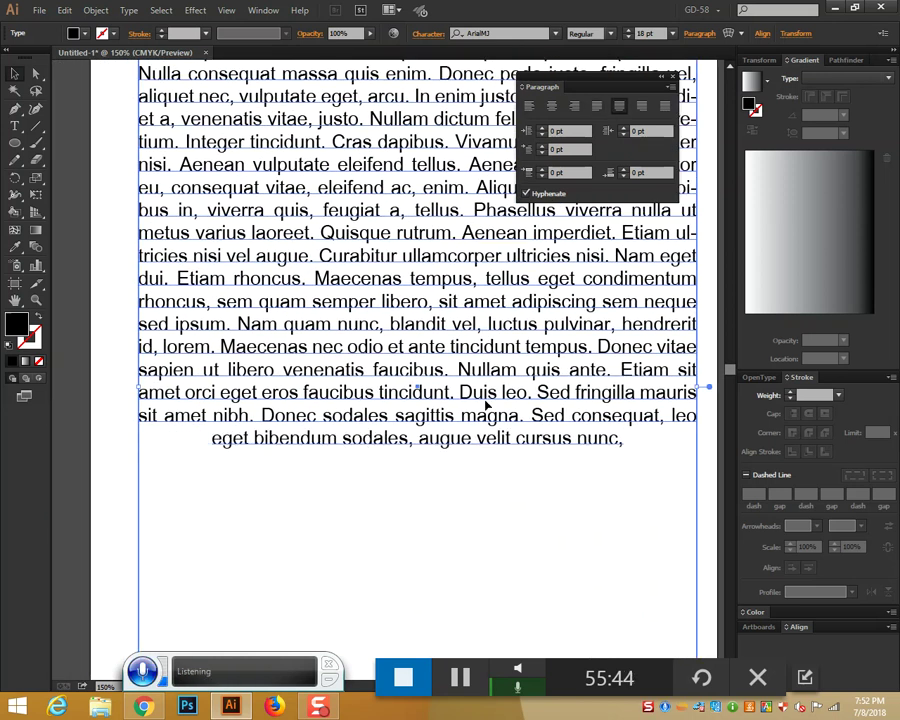
Step: Justify the Lorem ipsum text with the last line aligned right, switch it to justify all lines, and deselect the text
left_click(642, 107)
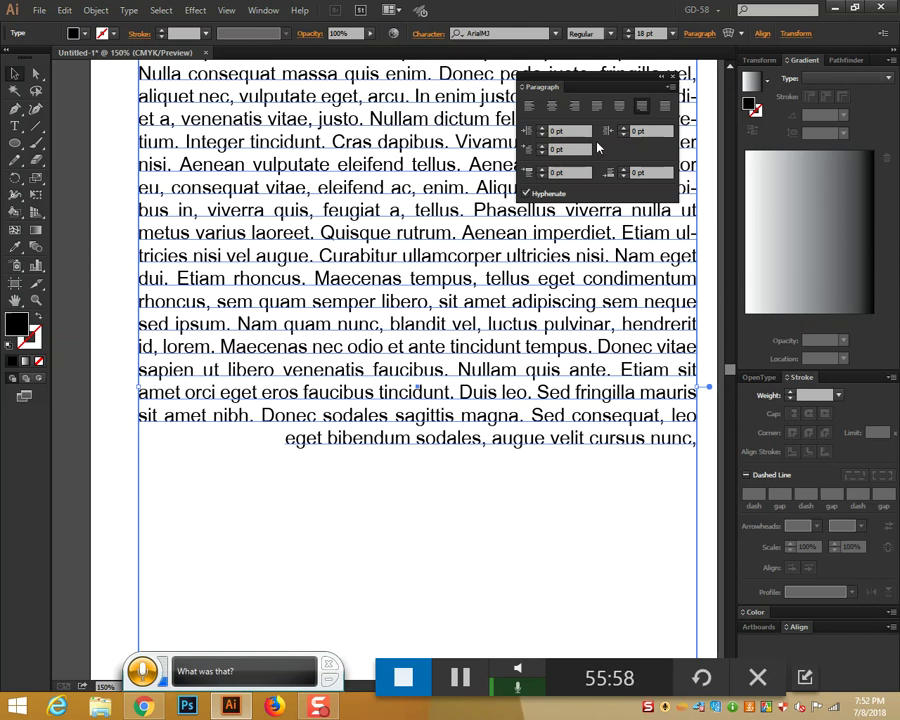
left_click(666, 108)
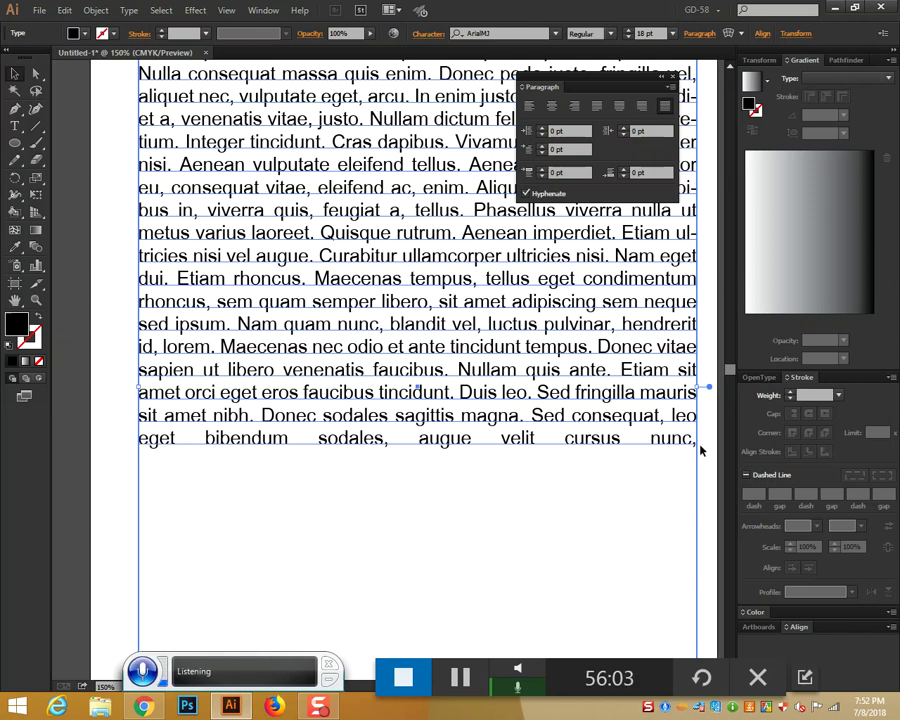
left_click(440, 599)
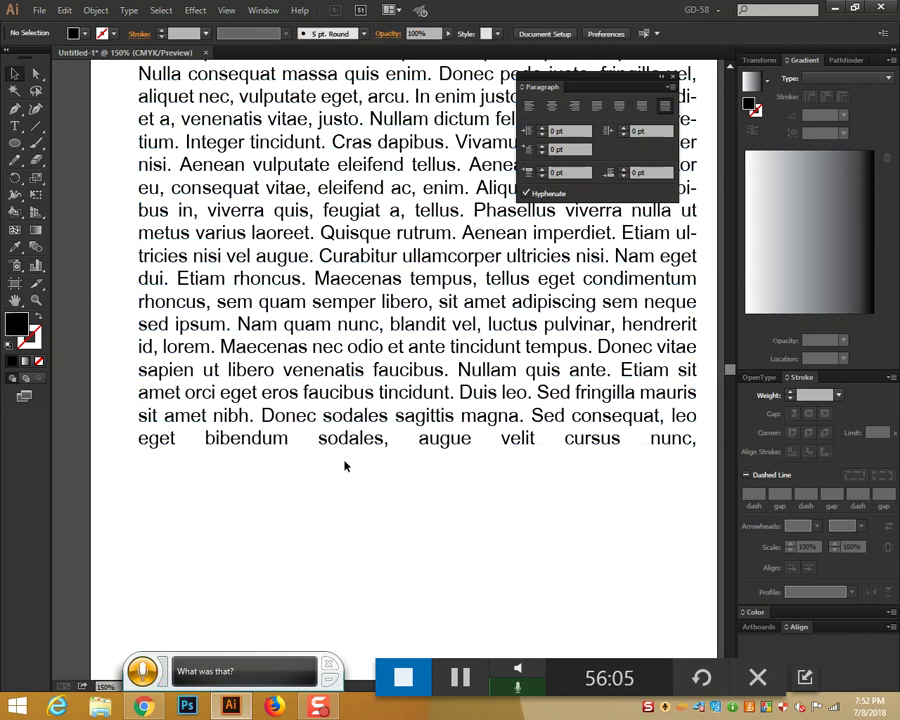
scroll(340, 481, "up", 3)
scroll(392, 553, "down", 3)
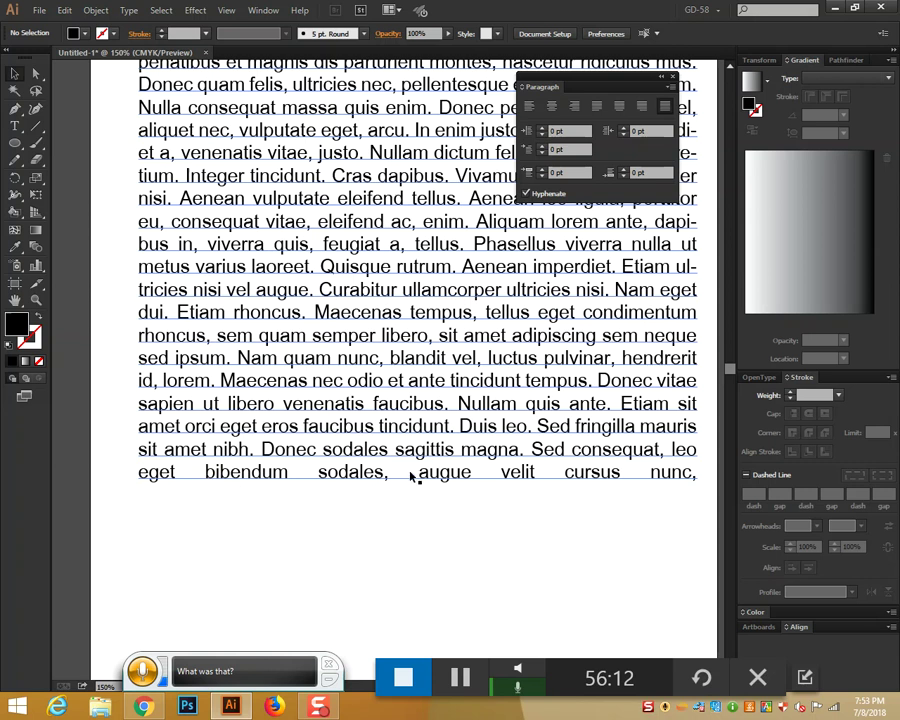
Step: Select the Lorem ipsum text, try a left indent of -17 pt, and return the left indent to 0 pt
left_click(273, 476)
scroll(273, 471, "up", 2)
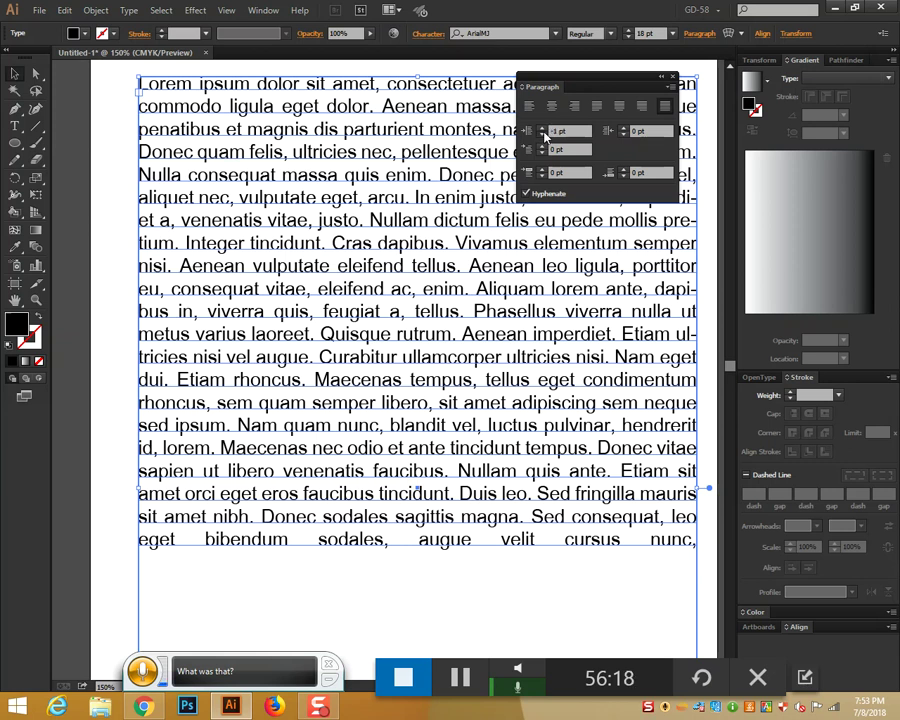
left_click(543, 134)
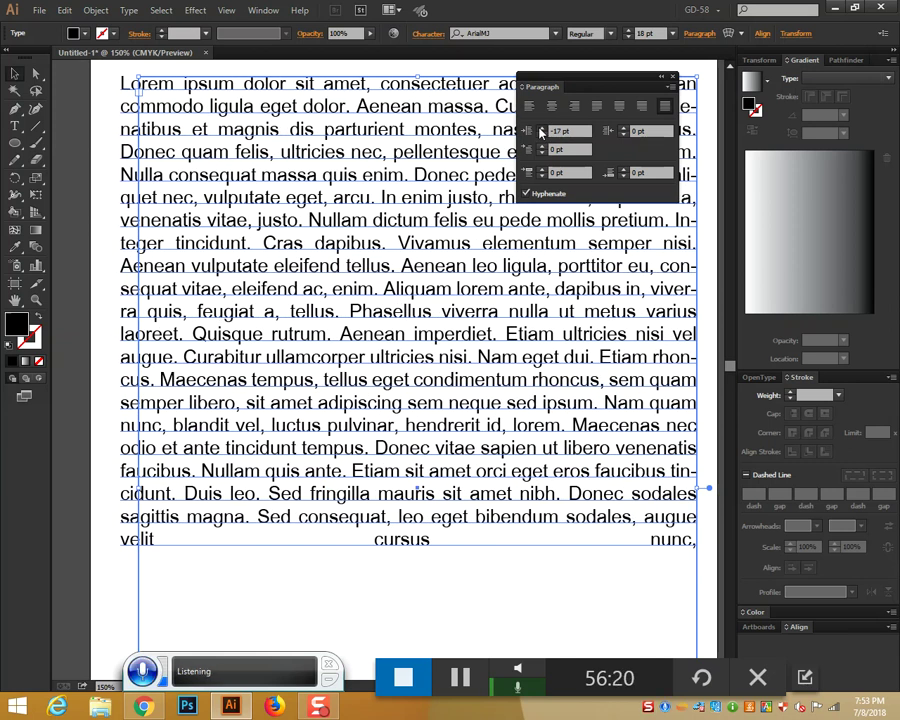
left_click(541, 129)
left_click(541, 130)
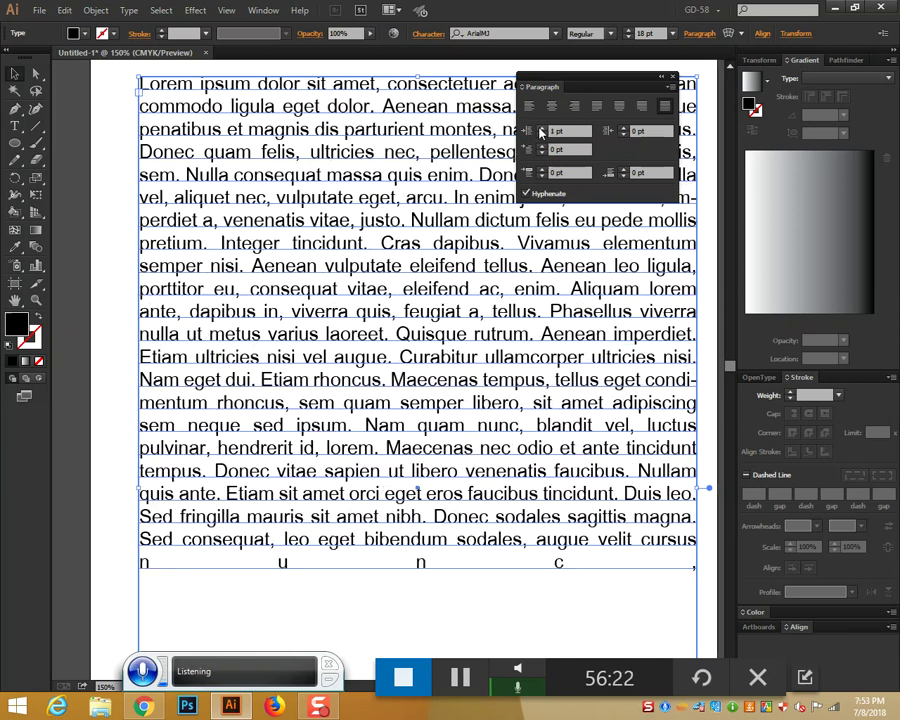
left_click(542, 134)
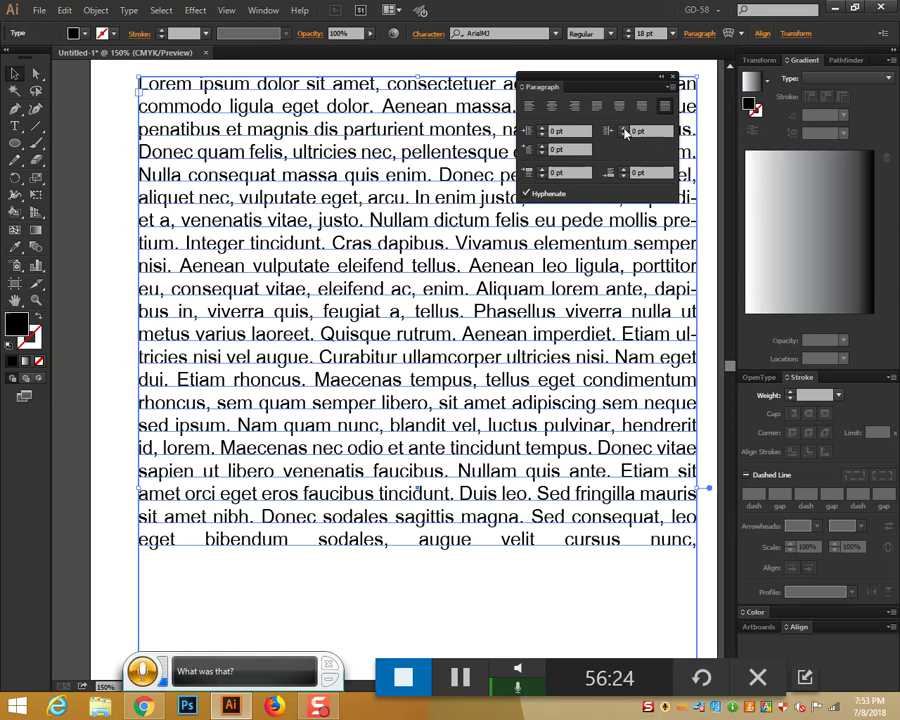
Step: Try a right indent of 15 pt on the Lorem ipsum text and return it to 0 pt
left_click(624, 131)
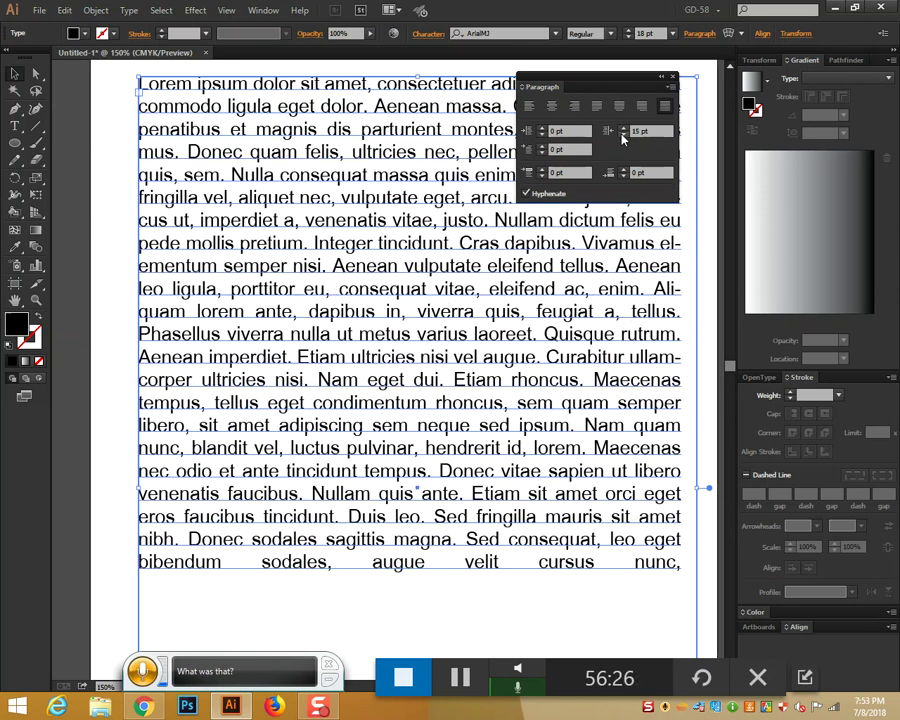
left_click(622, 139)
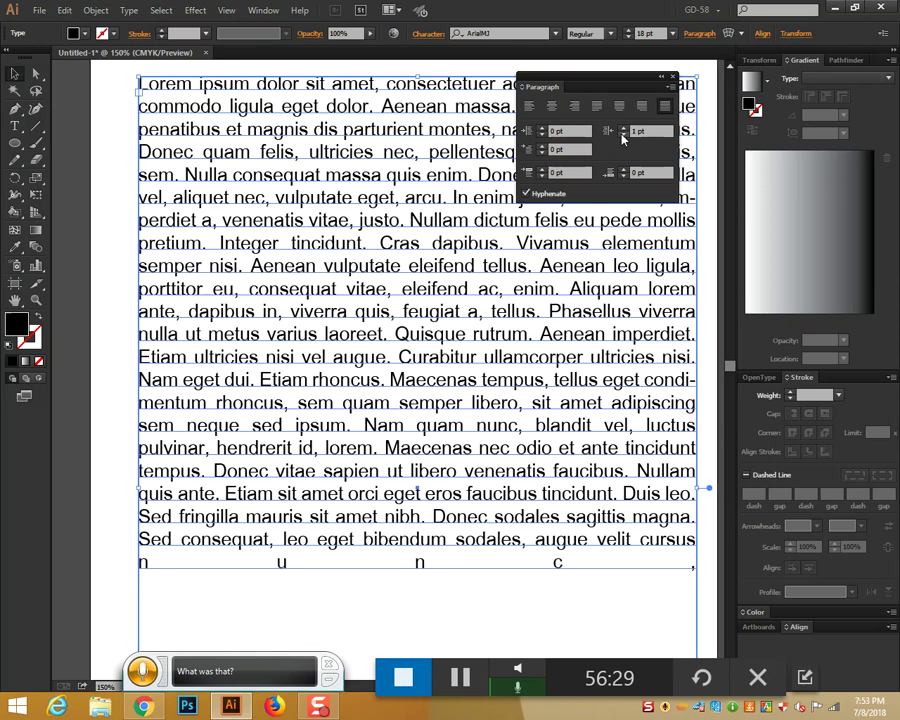
left_click(622, 139)
Step: Try a first-line indent of about 17 pt on the Lorem ipsum text and reset it to 0 pt
left_click(544, 147)
left_click(544, 148)
left_click(542, 154)
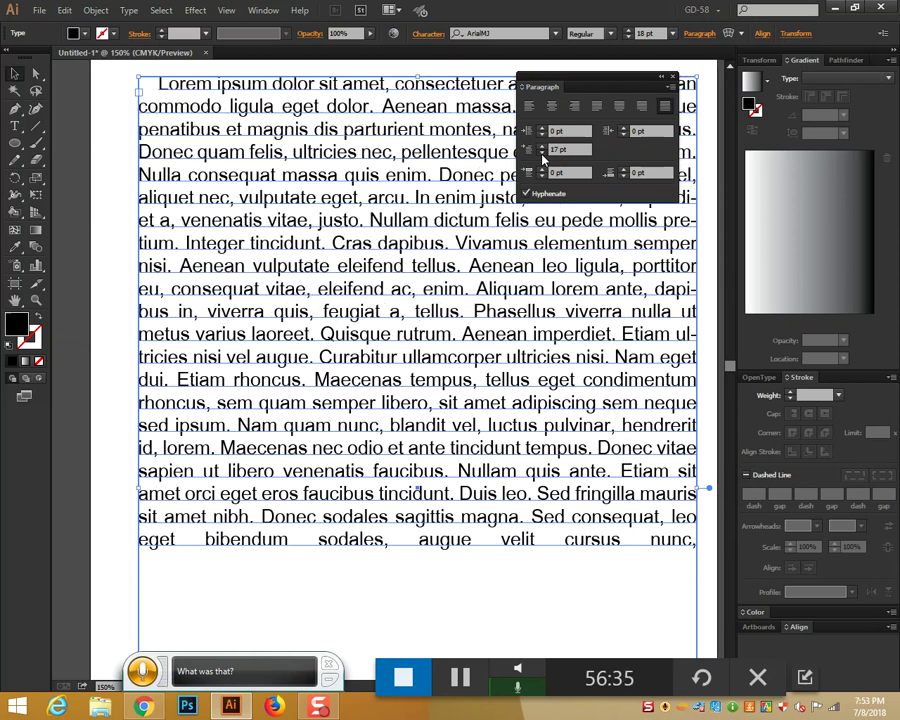
left_click(543, 155)
double_click(557, 149)
type("0")
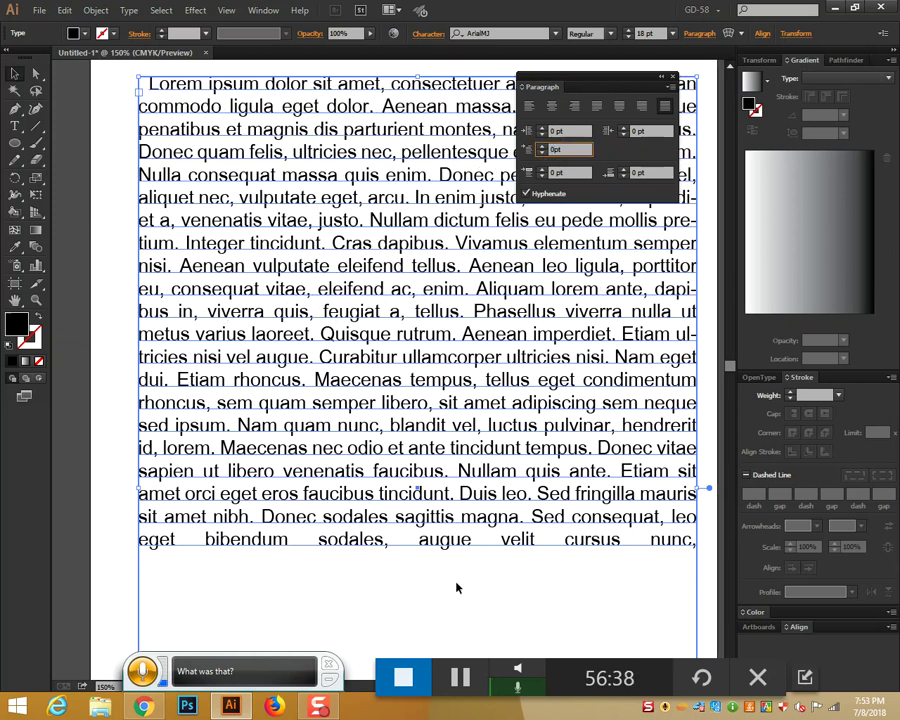
left_click(512, 612)
left_click(297, 268)
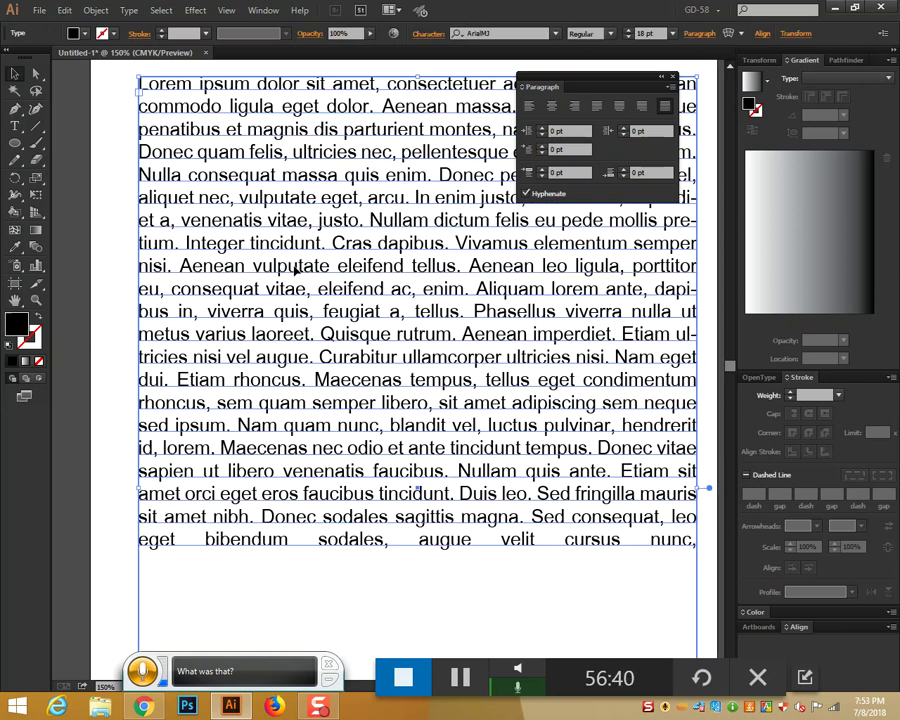
Step: Alternate the Lorem ipsum text between left alignment and justification with the last line left, finishing on left alignment
left_click(530, 107)
scroll(476, 478, "up", 1)
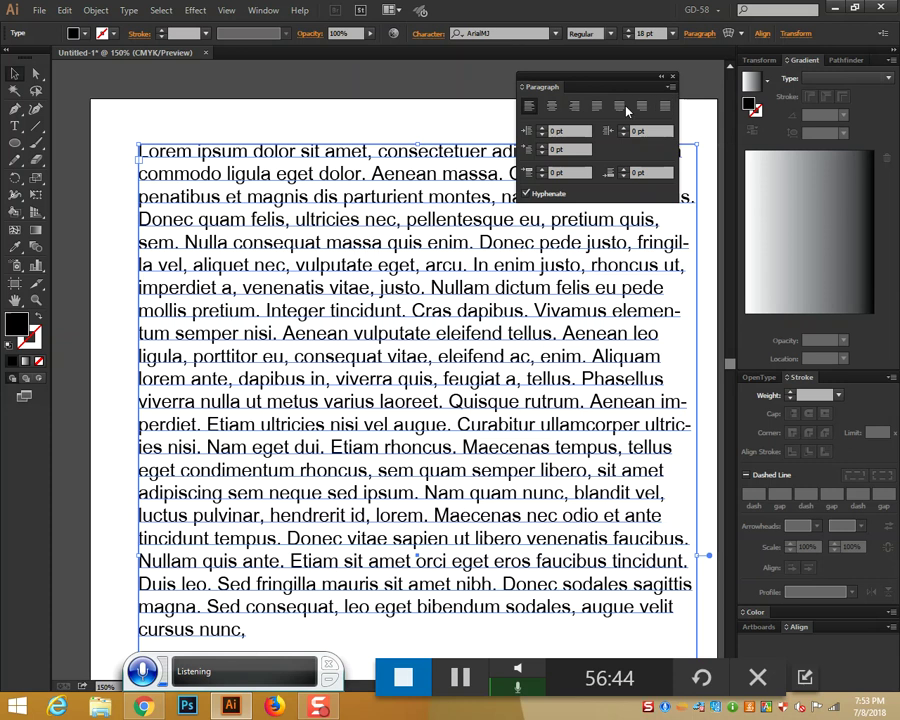
left_click(598, 113)
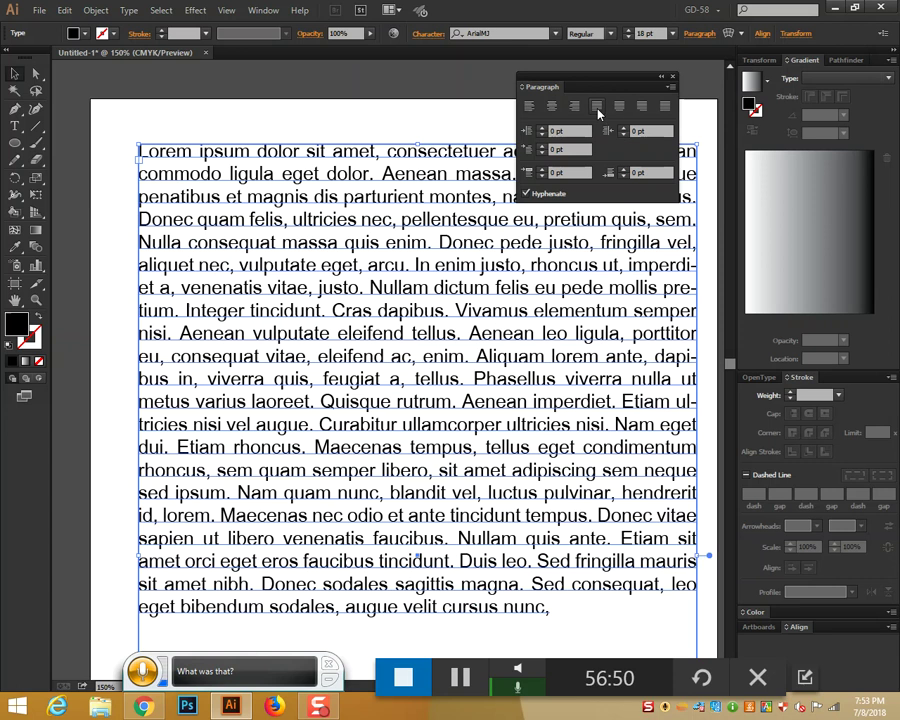
scroll(604, 378, "down", 1)
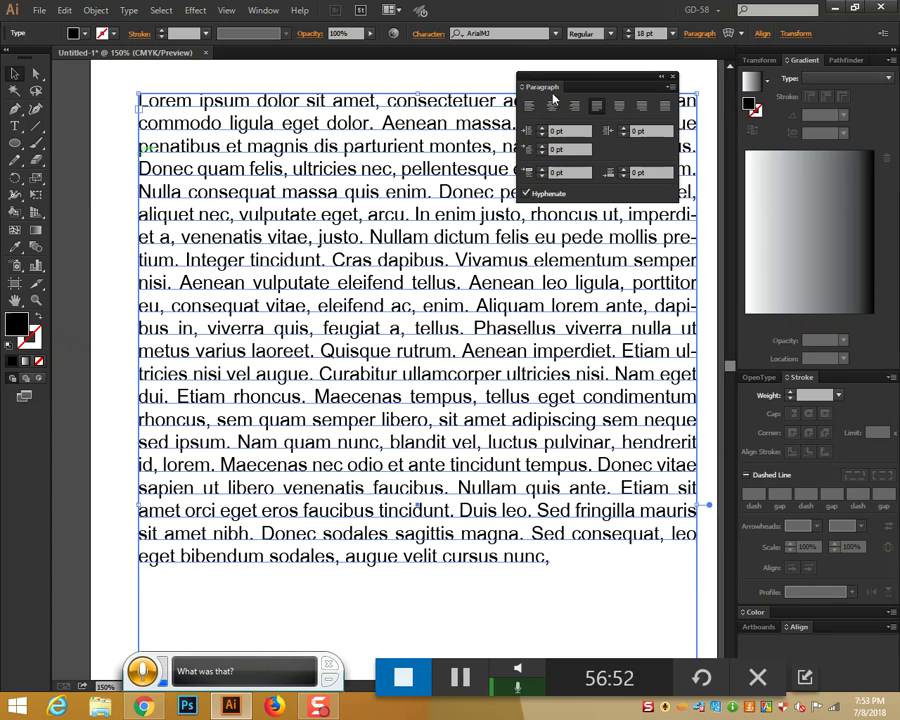
key("ctrl+shift+l")
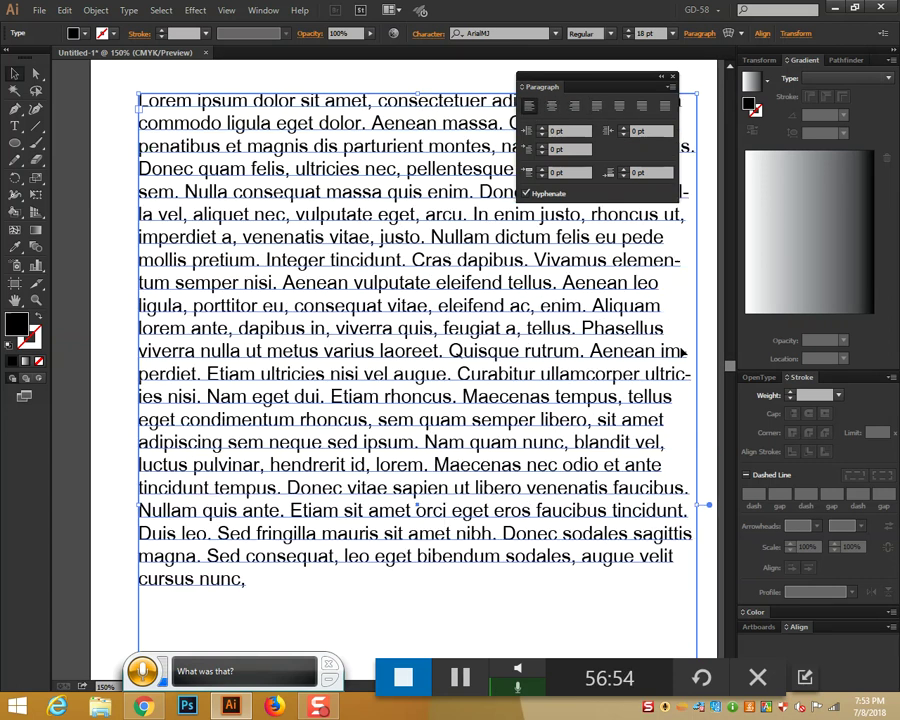
key("ctrl+shift+j")
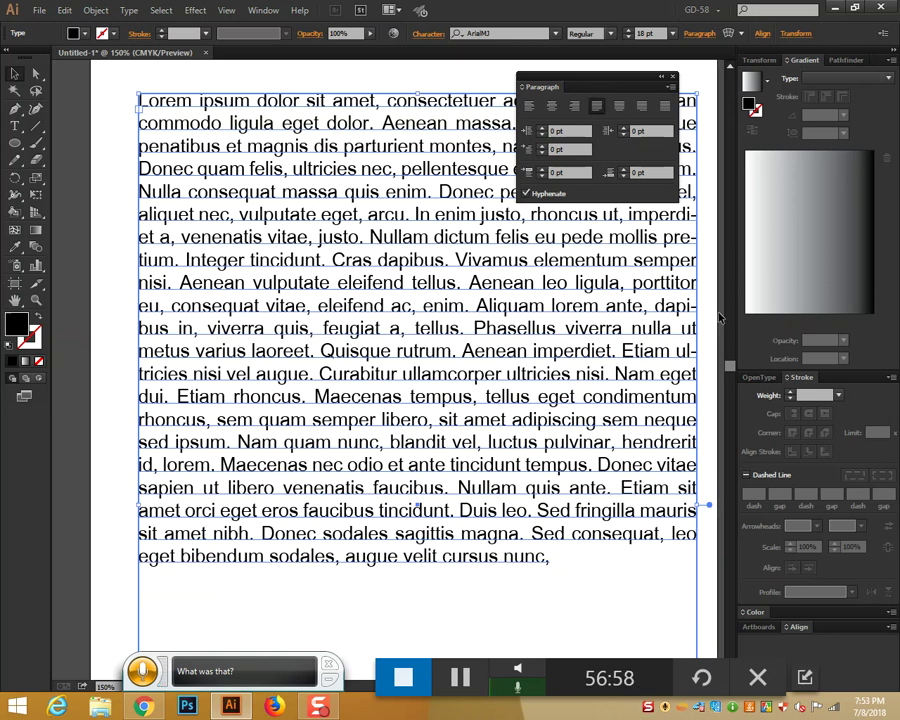
key("ctrl+shift+l")
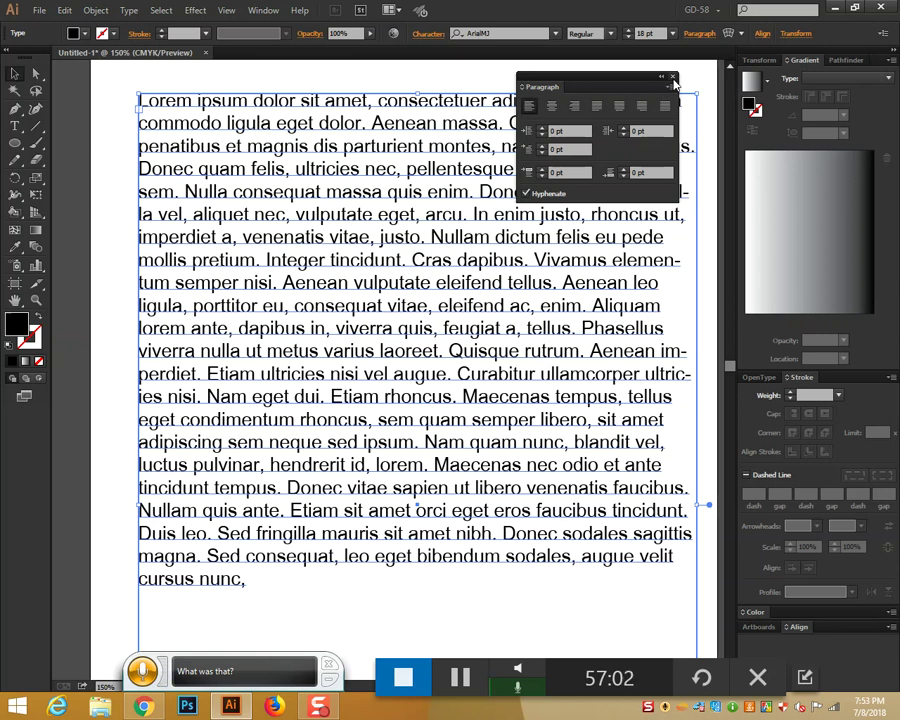
Step: Close the Paragraph panel and delete the Lorem ipsum text object
left_click(673, 78)
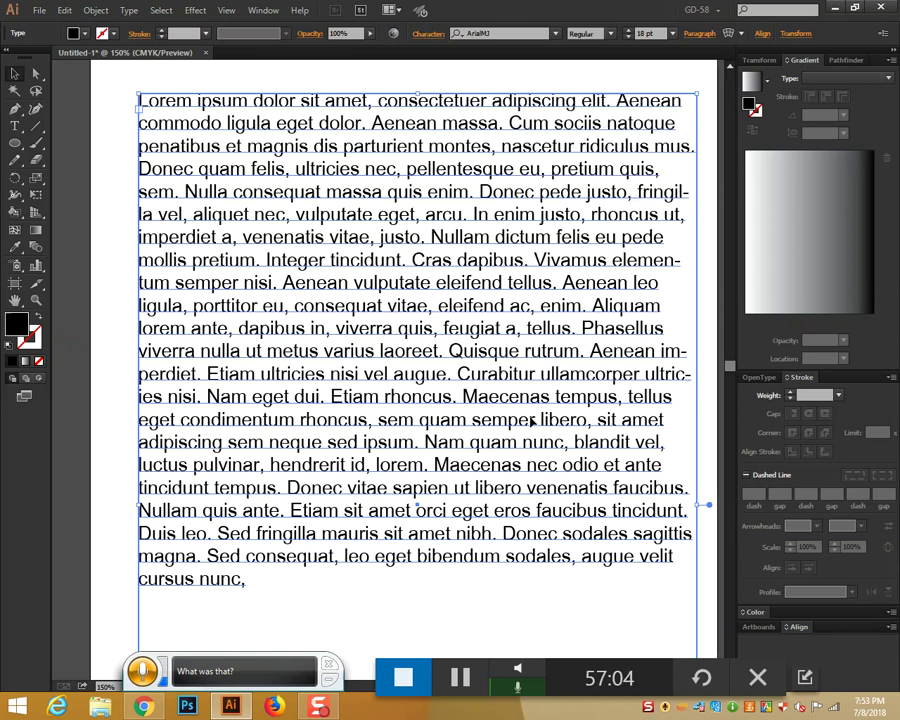
key("Delete")
Step: Add the point text "HELLO" on the empty artboard and move it towards the middle of the page
left_click(15, 126)
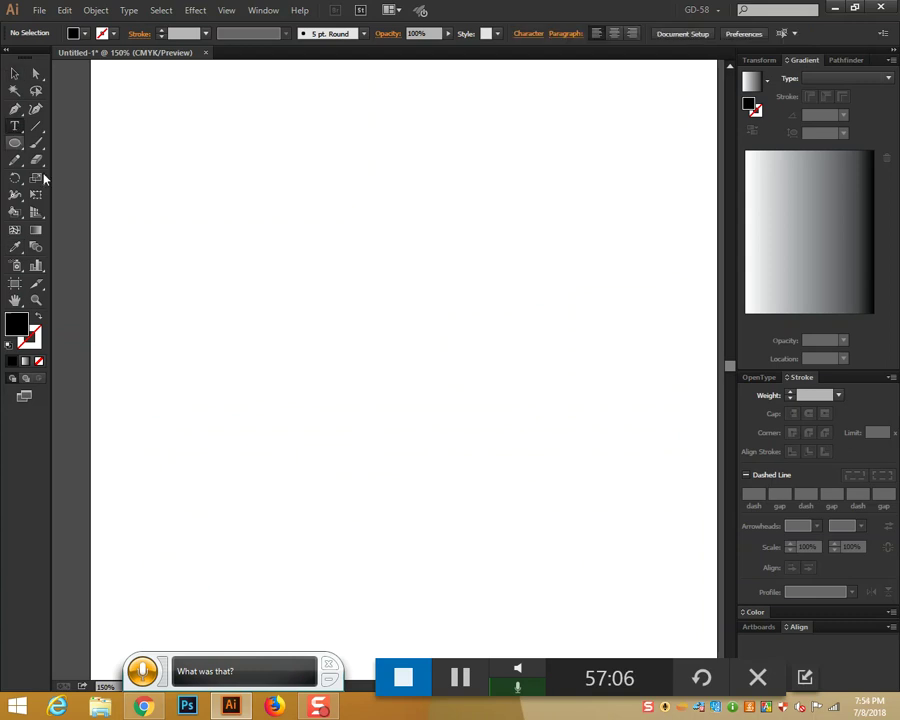
left_click(249, 265)
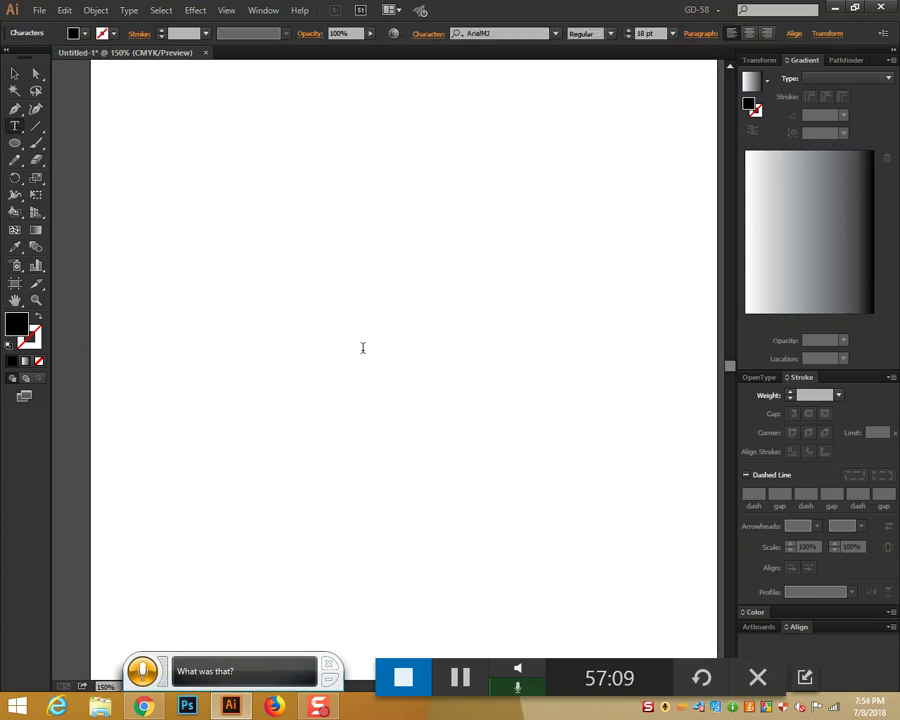
type("HELLO")
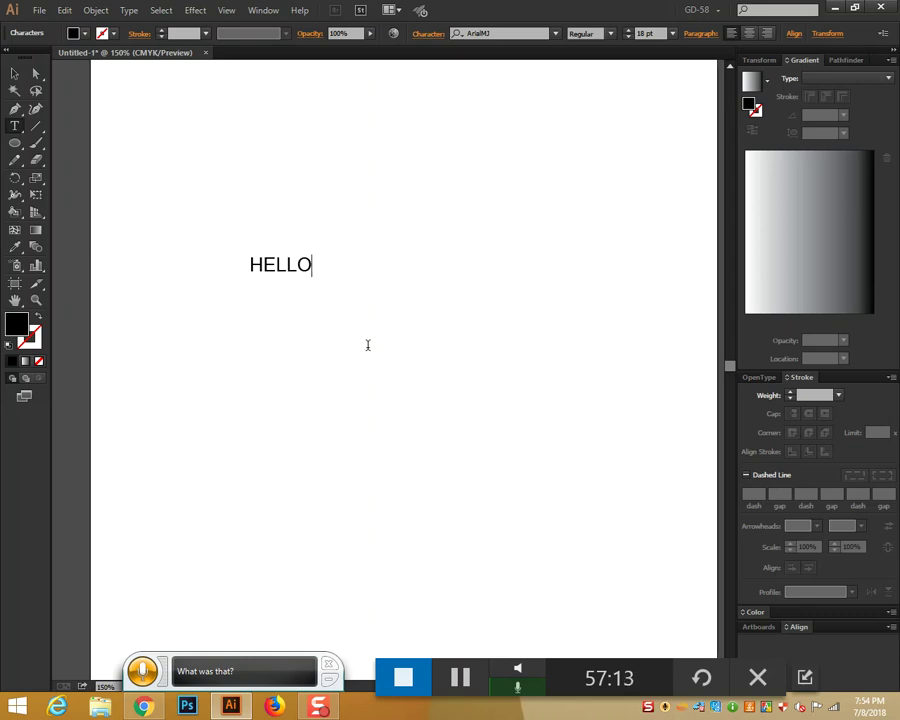
left_click(14, 76)
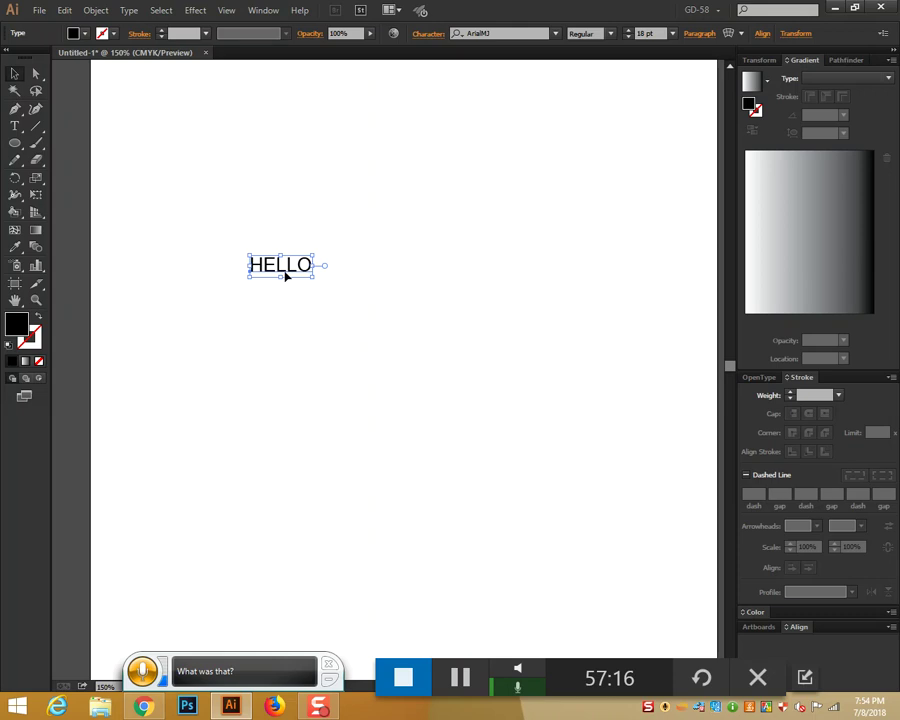
left_click_drag(305, 274, 443, 287)
left_click(16, 126)
key("v")
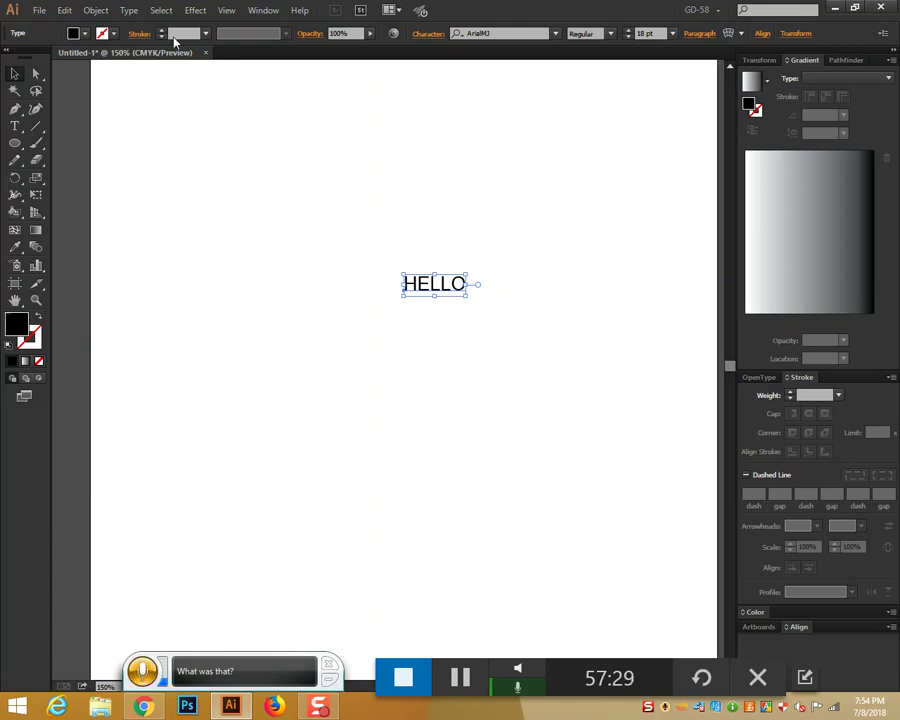
Step: Try the Arc and Arc Lower warp styles on the HELLO text and cancel the warp
left_click(731, 36)
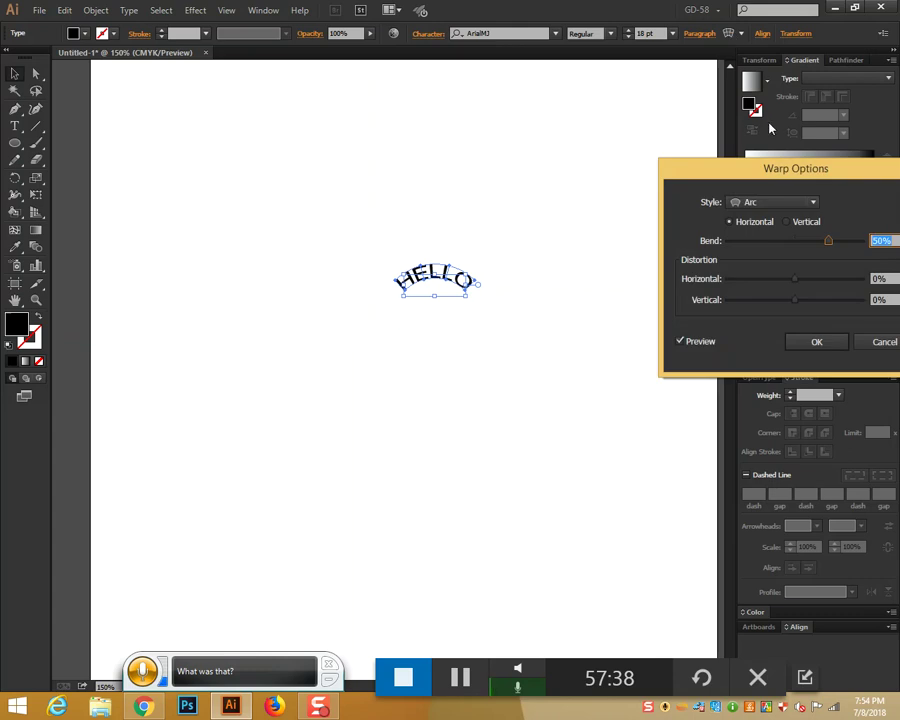
left_click_drag(777, 174, 425, 384)
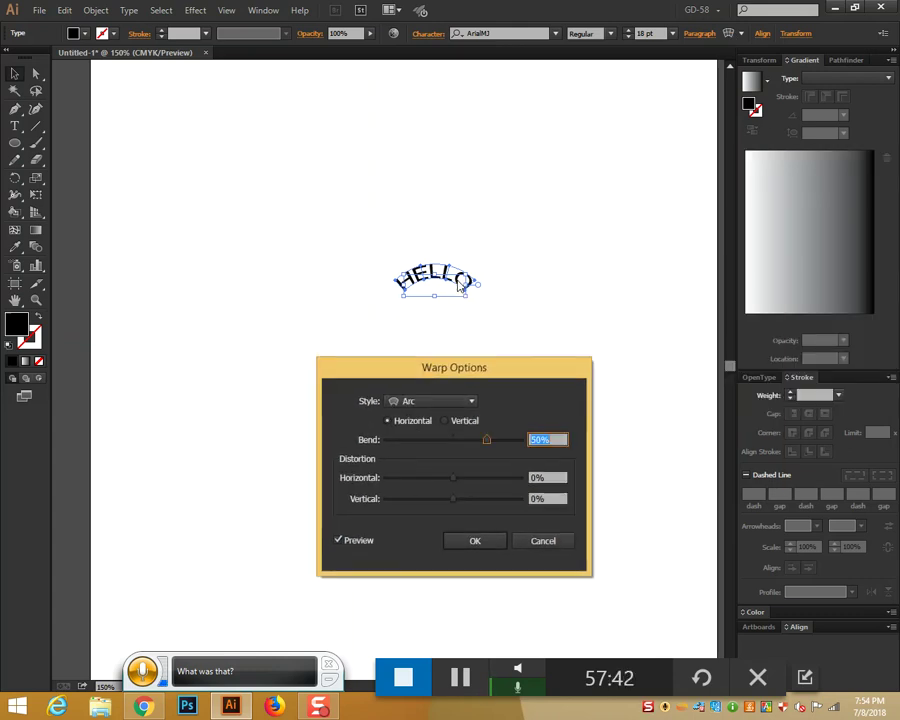
left_click_drag(487, 371, 220, 118)
left_click(184, 148)
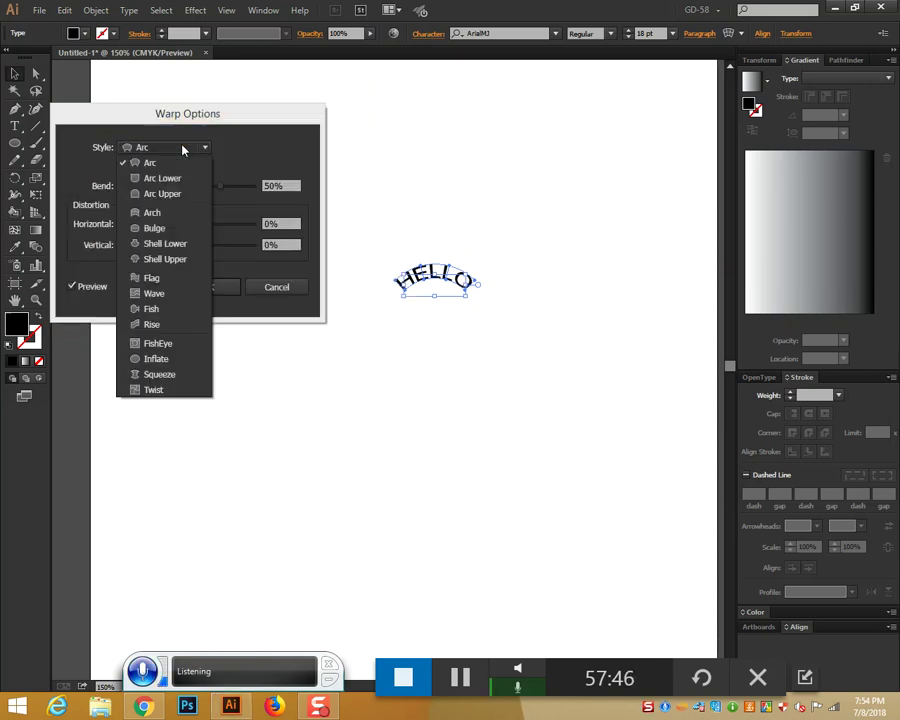
left_click(173, 177)
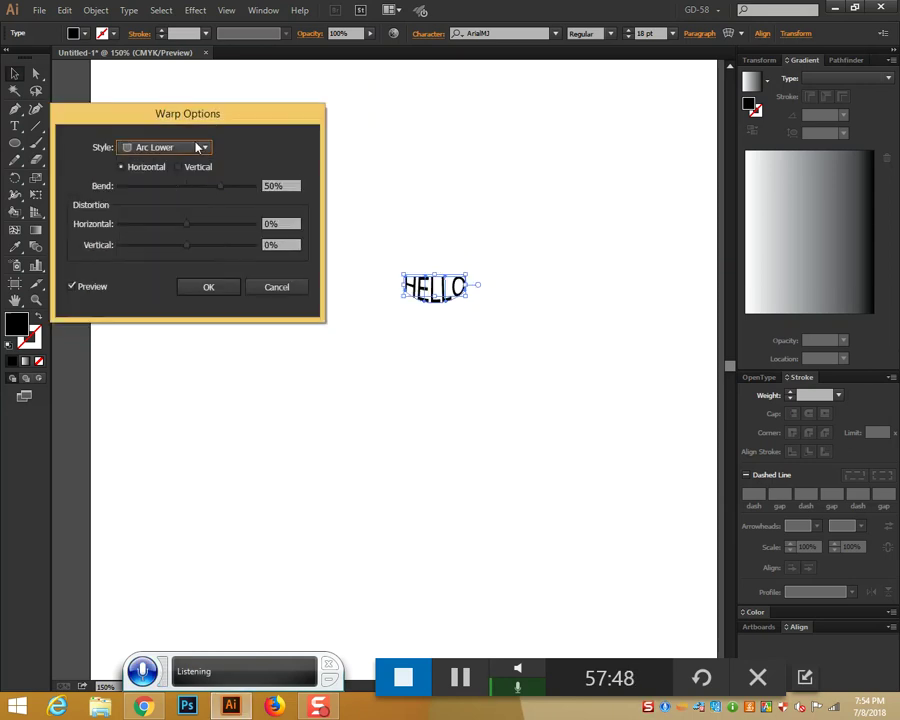
left_click(276, 287)
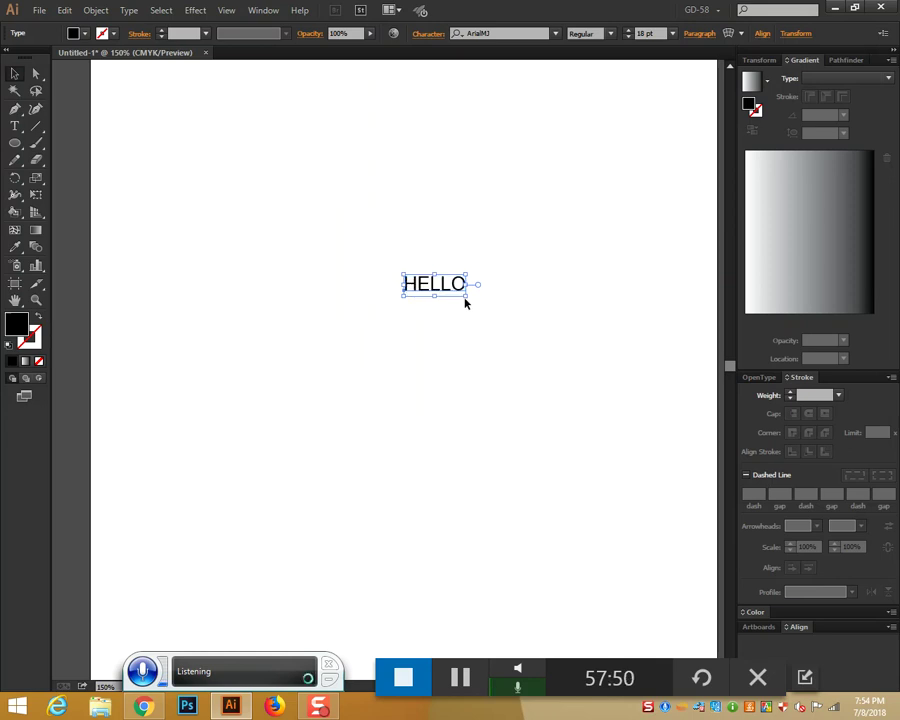
Step: Enlarge the HELLO text proportionally to about 109 pt and move it near the top of the artboard
left_click_drag(467, 294, 623, 354)
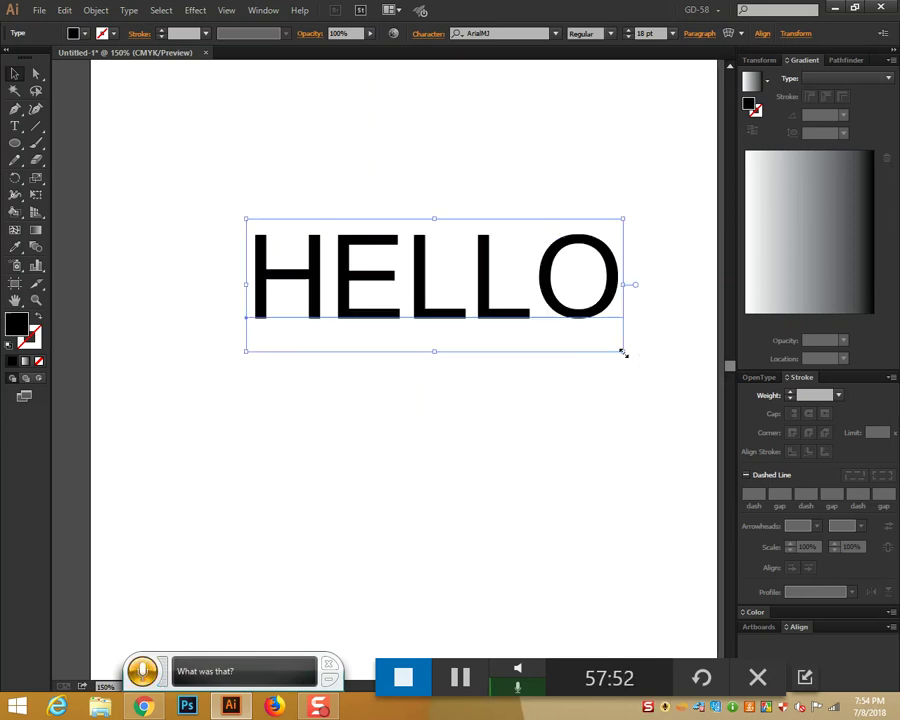
left_click_drag(557, 271, 525, 162)
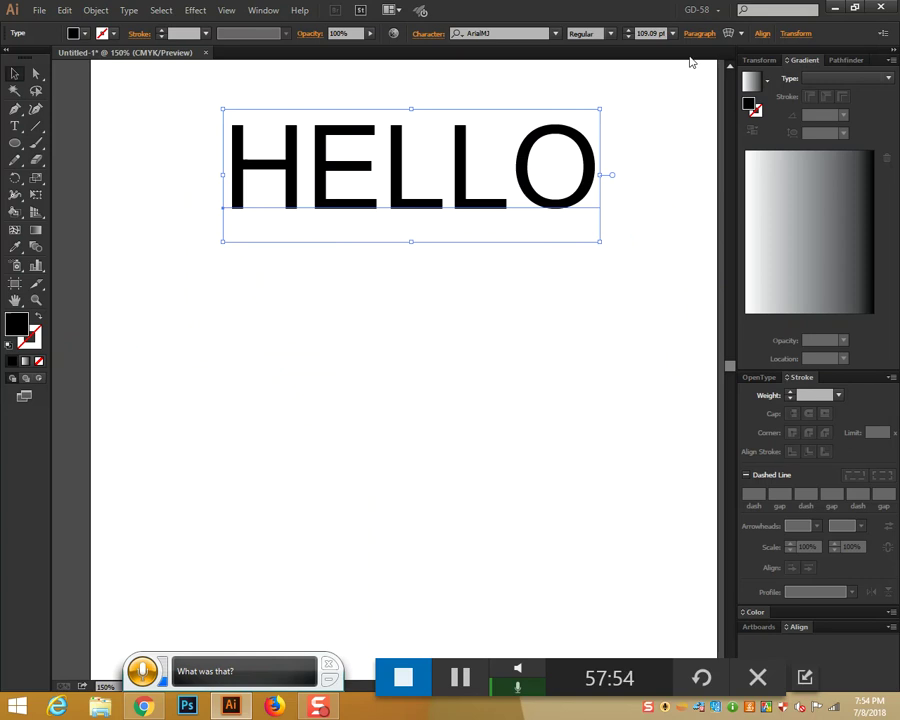
Step: Open the warp options for the HELLO text and try different bends on the Arc style, ending at 12%
left_click(730, 34)
left_click_drag(210, 115, 480, 384)
key("Up")
key("Up")
key("Up")
key("Up")
key("Up")
key("Up")
key("Up")
key("Down")
key("Down")
key("Down")
key("Down")
key("Down")
key("Down")
key("Down")
key("Down")
key("Down")
key("Down")
key("Down")
key("Down")
key("Down")
key("Down")
key("Down")
key("Down")
key("Down")
key("Down")
key("Down")
key("Down")
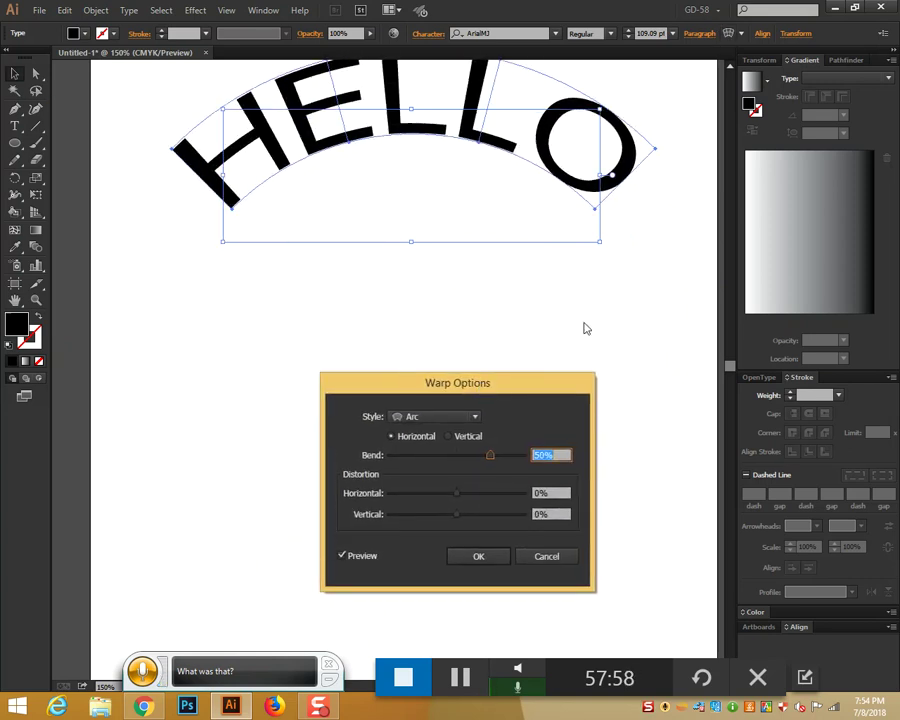
key("Down")
key("Down")
key("Down")
key("Down")
key("Down")
key("Down")
key("Up")
key("Up")
key("Up")
key("Up")
key("Up")
key("Up")
key("Up")
left_click_drag(474, 459, 496, 462)
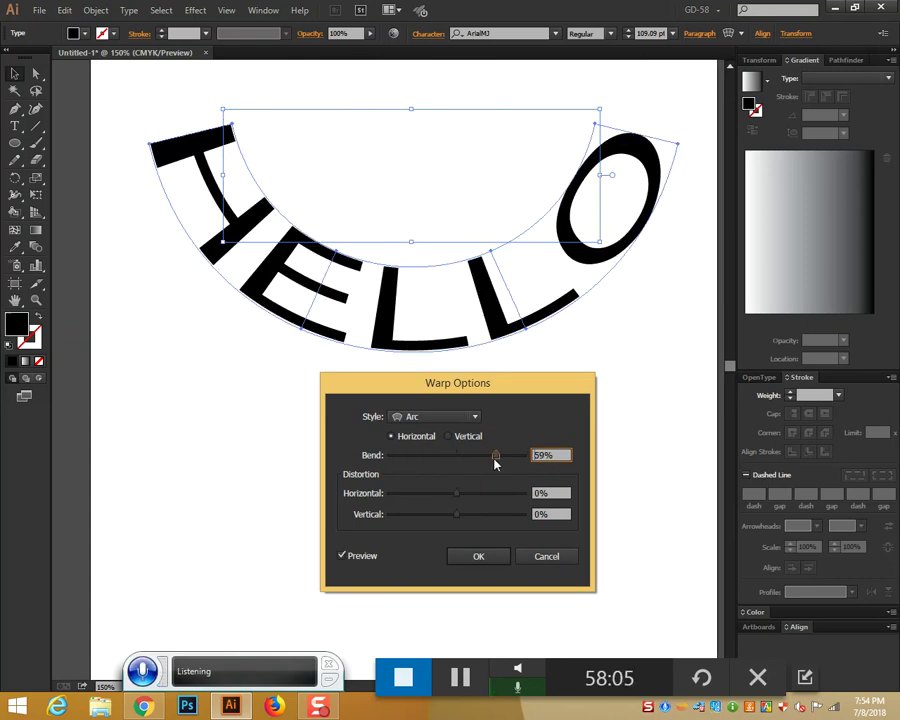
key("Down")
key("Down")
key("Down")
key("Down")
key("Down")
key("Down")
key("Down")
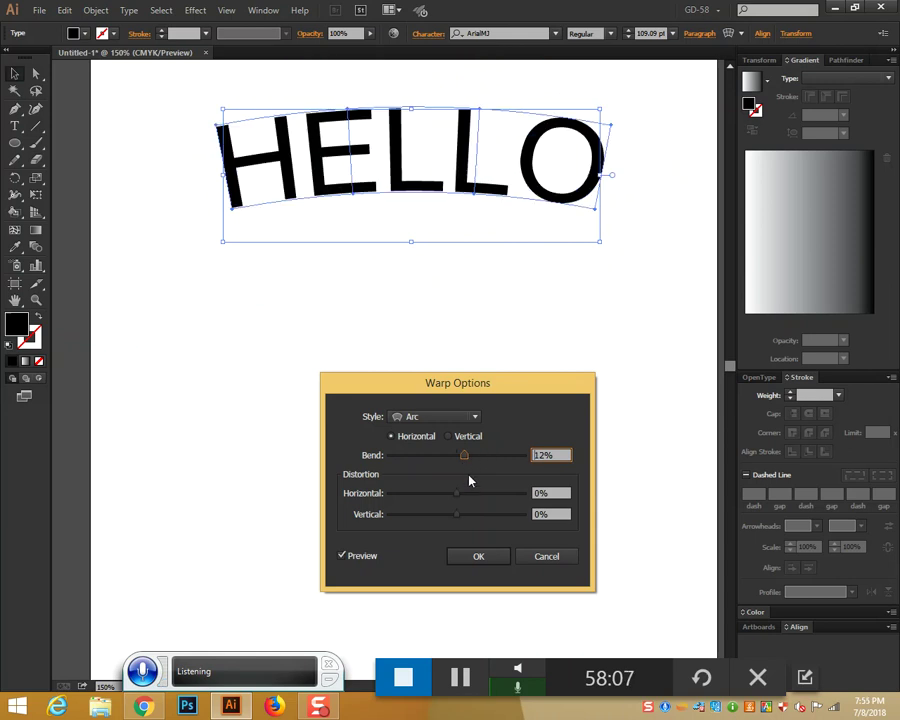
Step: Try horizontal distortions of -59%, 56% and 12% plus a 52% vertical distortion on the Arc warp, and cancel it
left_click_drag(458, 493, 419, 495)
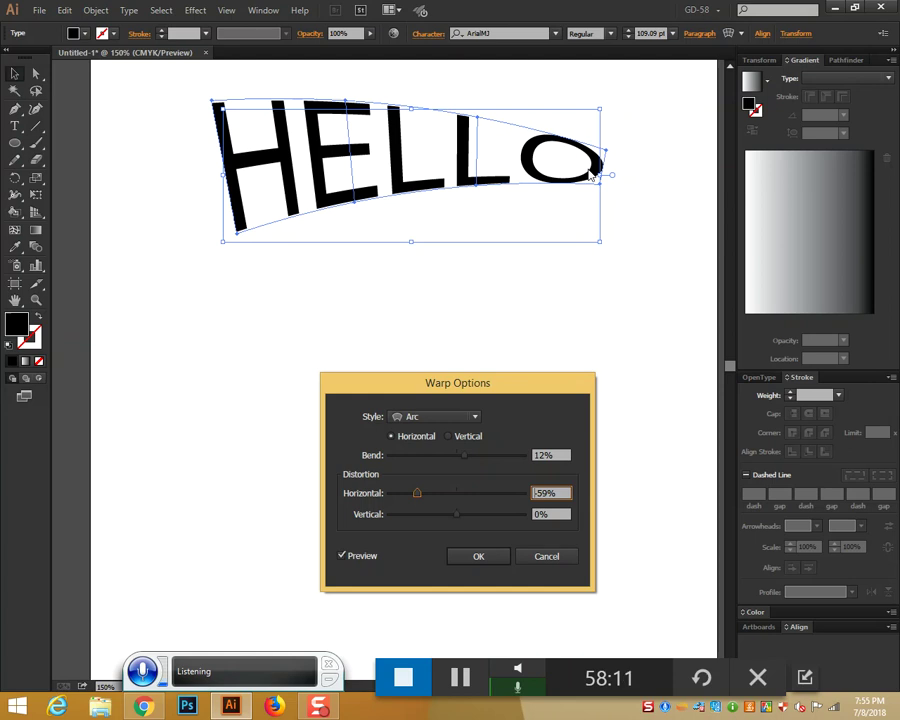
left_click_drag(414, 494, 494, 503)
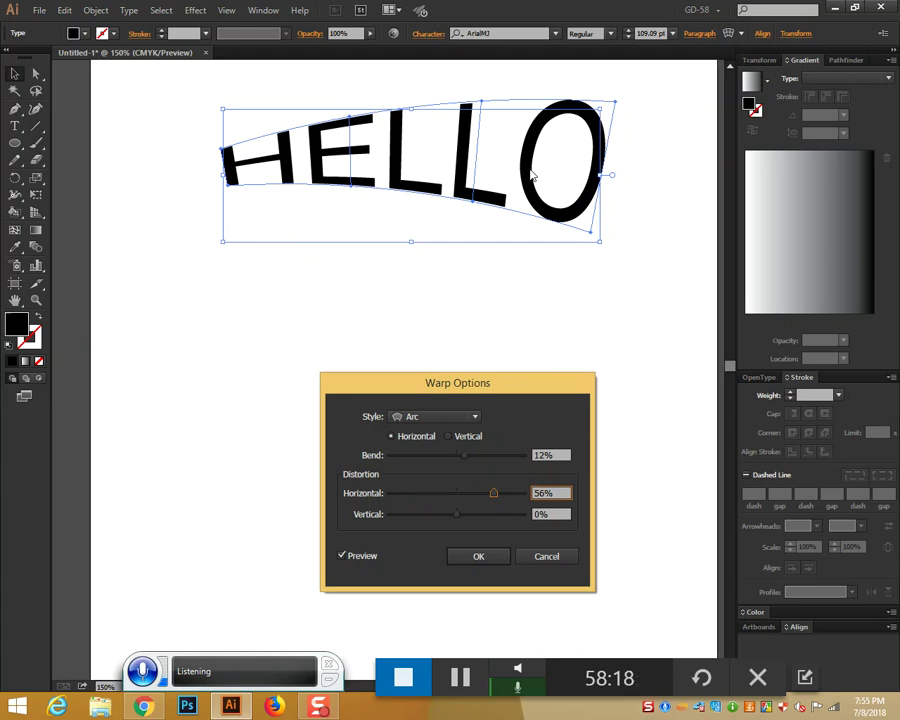
mouse_move(456, 515)
left_mouse_down()
mouse_move(413, 517)
mouse_move(490, 517)
mouse_move(475, 493)
mouse_move(426, 494)
mouse_move(464, 493)
left_mouse_up()
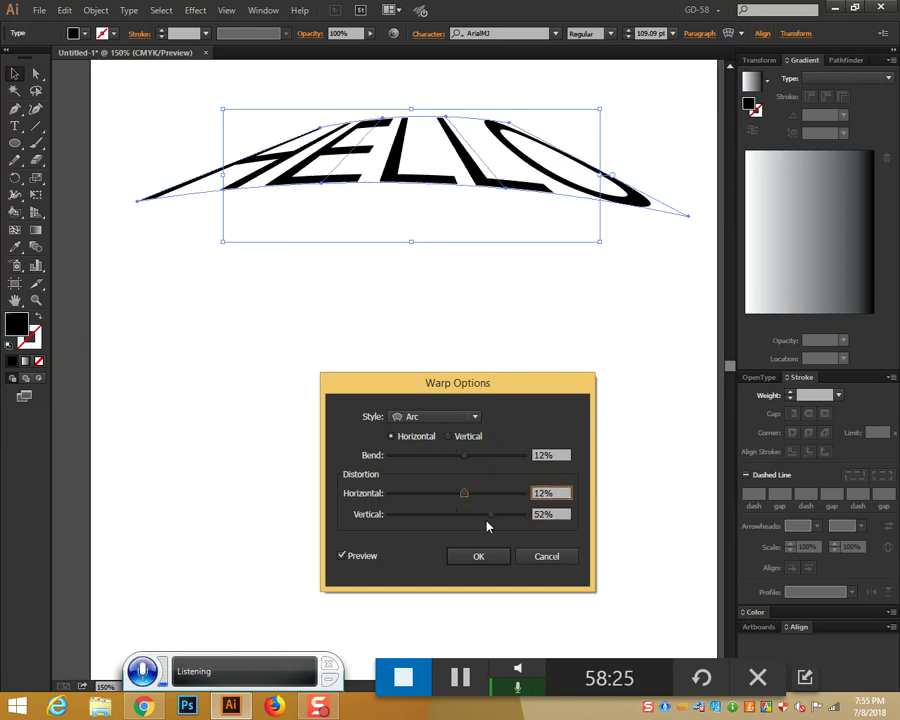
left_click(540, 557)
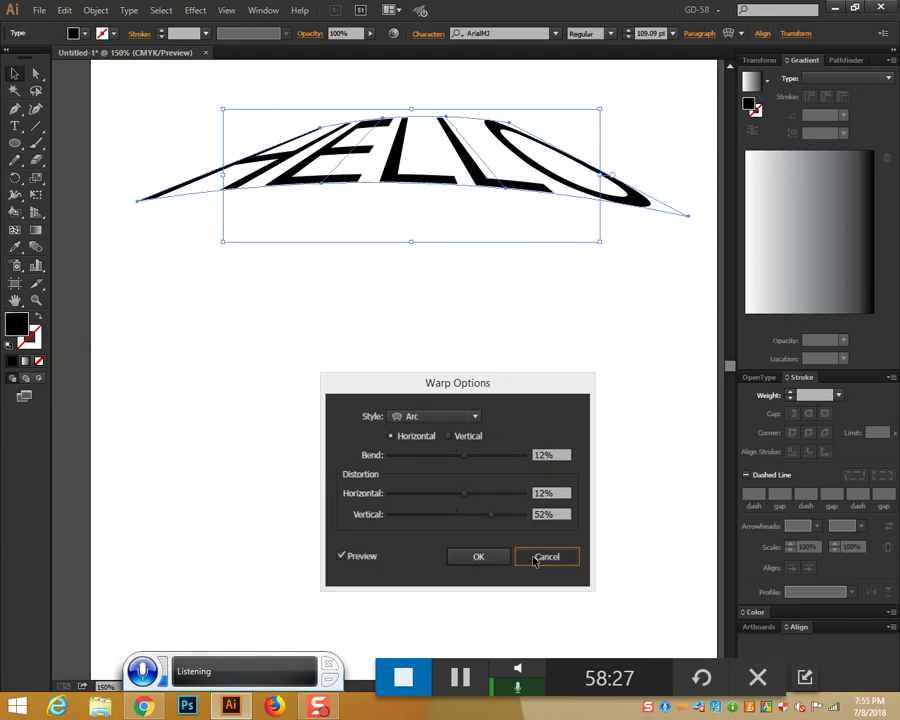
Step: Reopen the warp options for the HELLO text and preview the Arc Lower, Arc Upper, Arch and Bulge styles
left_click(727, 33)
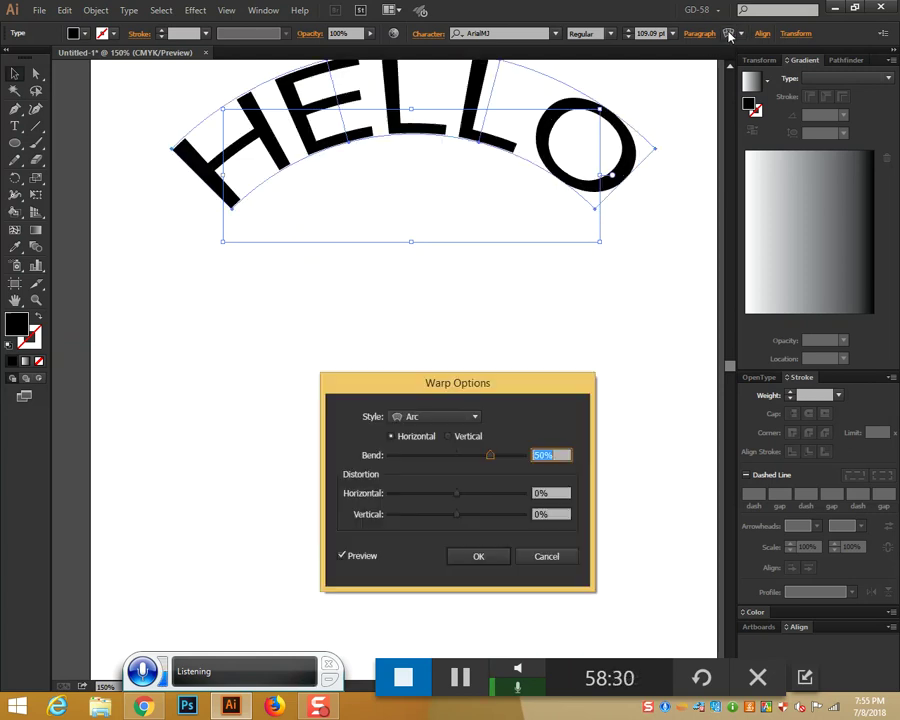
left_click(453, 417)
left_click(446, 446)
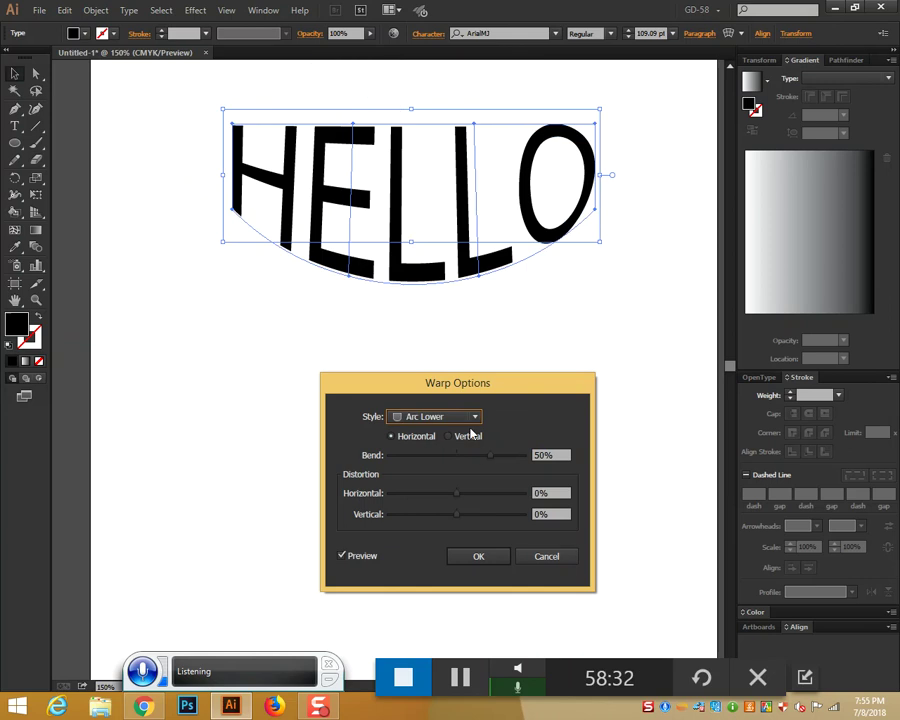
left_click(468, 417)
left_click(454, 461)
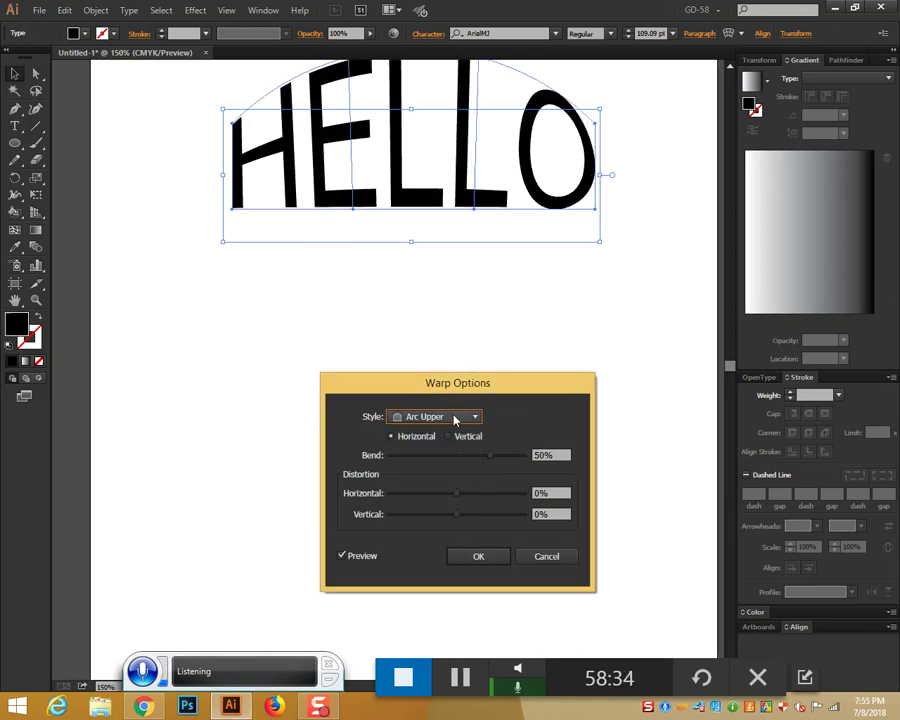
left_click(453, 417)
left_click(438, 483)
left_click(450, 417)
left_click(424, 496)
Step: Preview the Shell Lower and Fish warp styles on the HELLO text and return the style to Arc
left_click(448, 417)
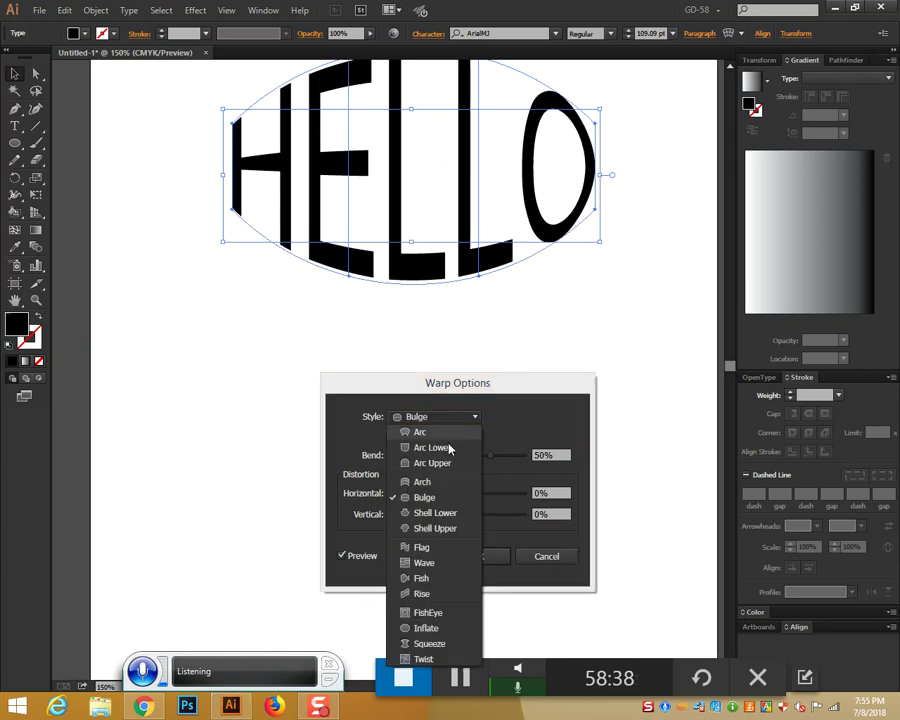
left_click(436, 513)
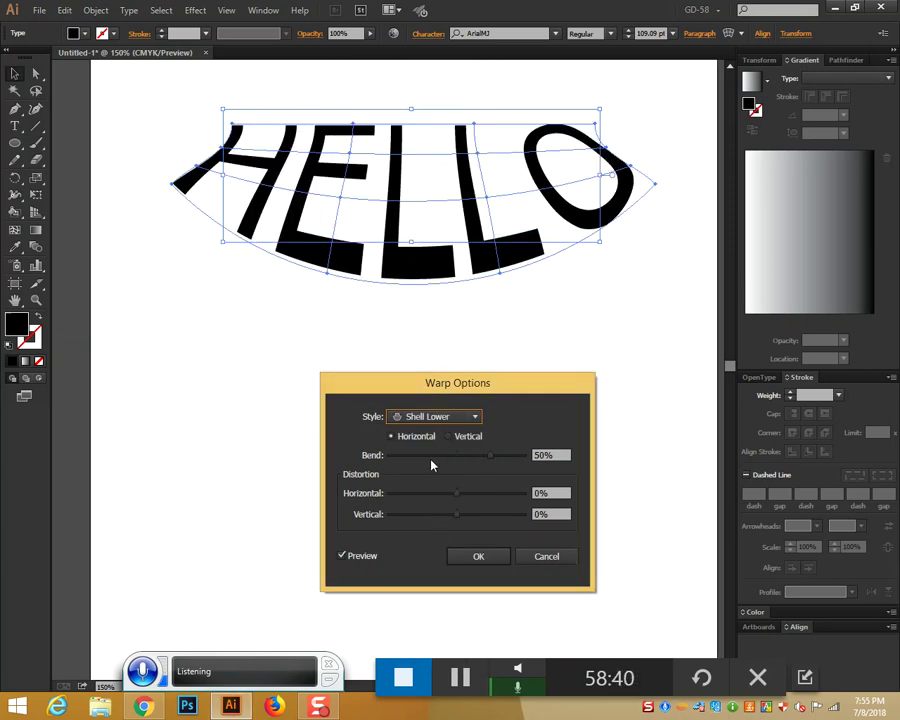
left_click(437, 418)
left_click(424, 582)
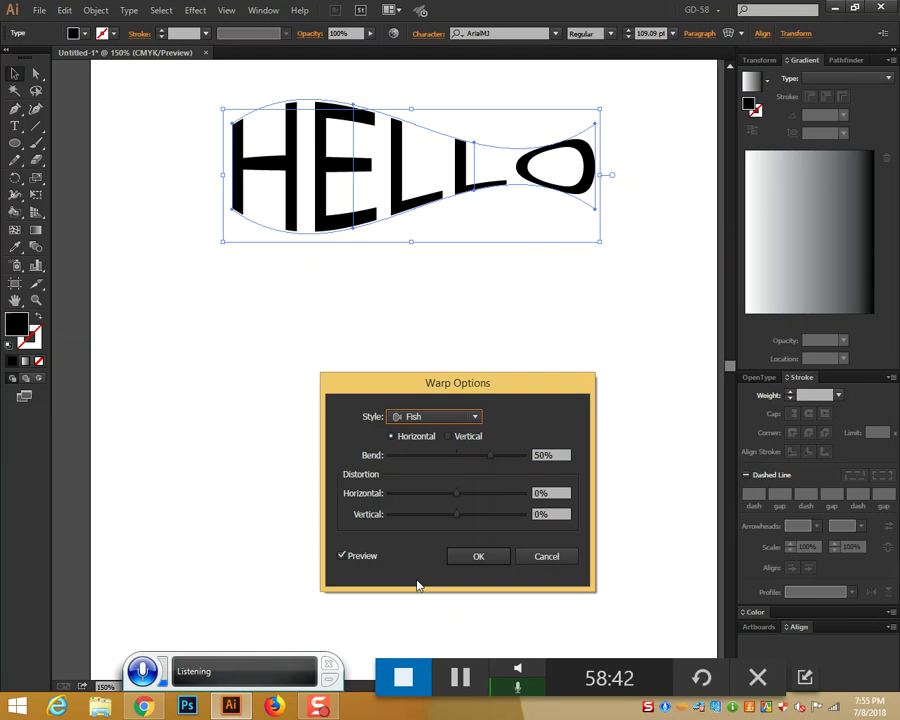
left_click(428, 418)
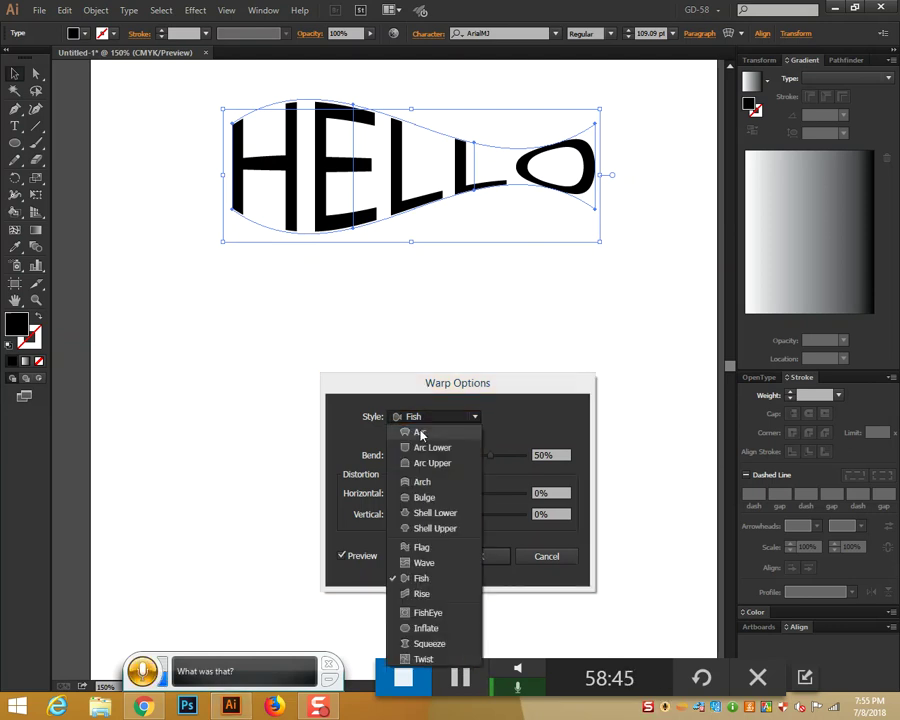
left_click(421, 434)
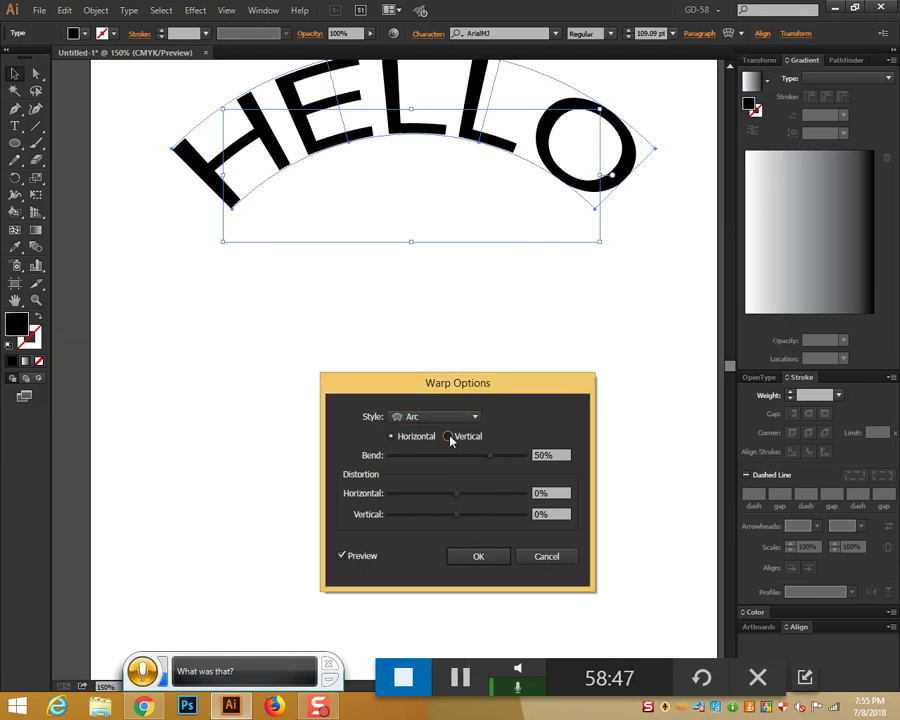
Step: Try the vertical orientation of the Arc warp, switch back to horizontal, and try a bend of -25%
left_click(449, 436)
left_click(392, 437)
left_click_drag(489, 461, 444, 461)
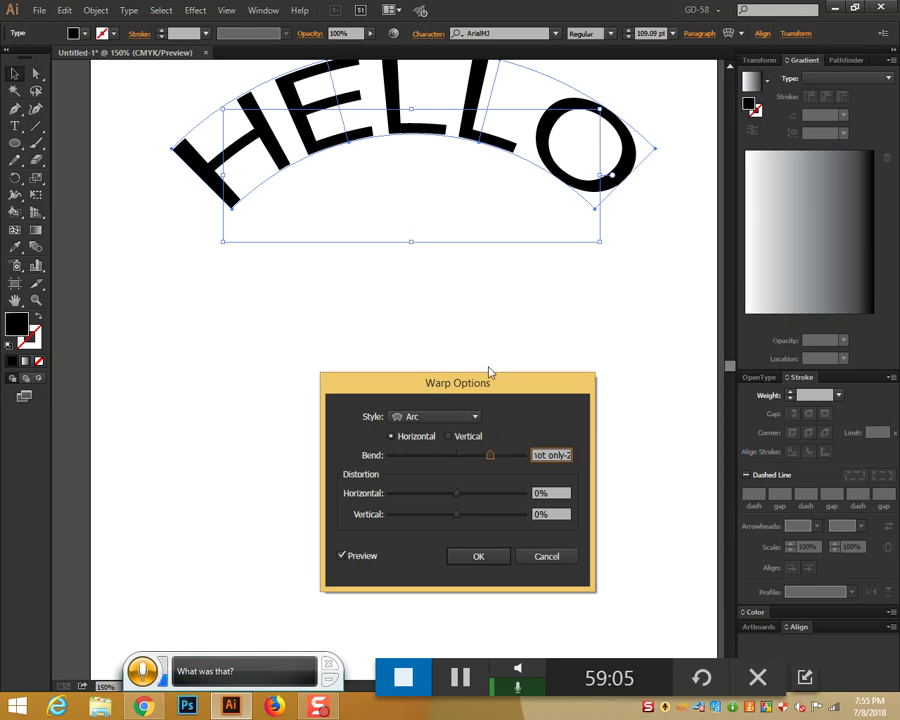
left_click_drag(490, 456, 441, 451)
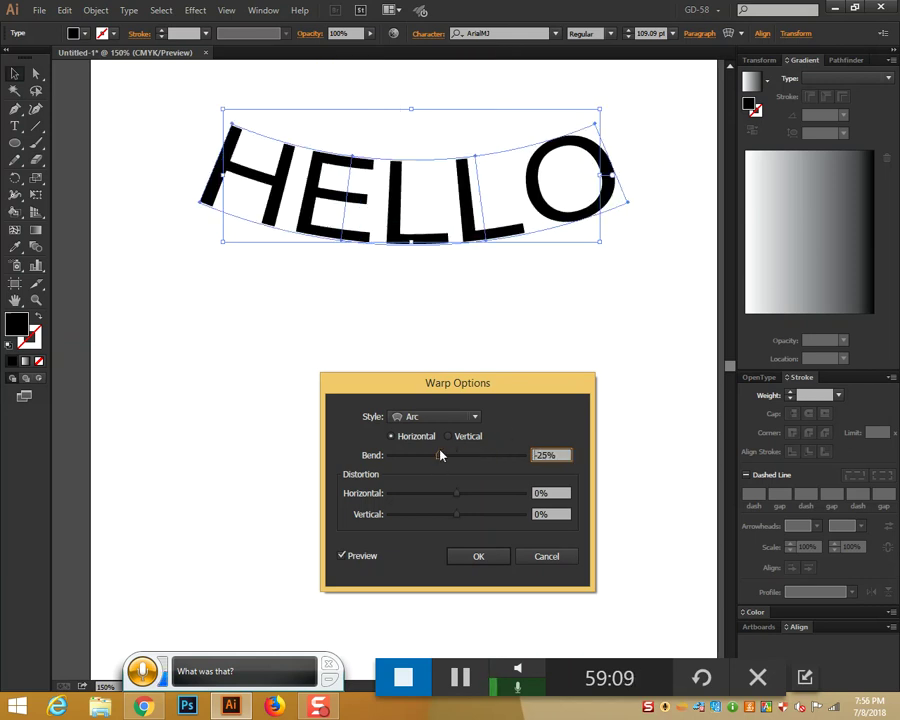
Step: Apply the horizontal Arc warp to the HELLO text with a 50% bend and a 26% vertical distortion, and deselect it
left_click_drag(450, 383, 560, 250)
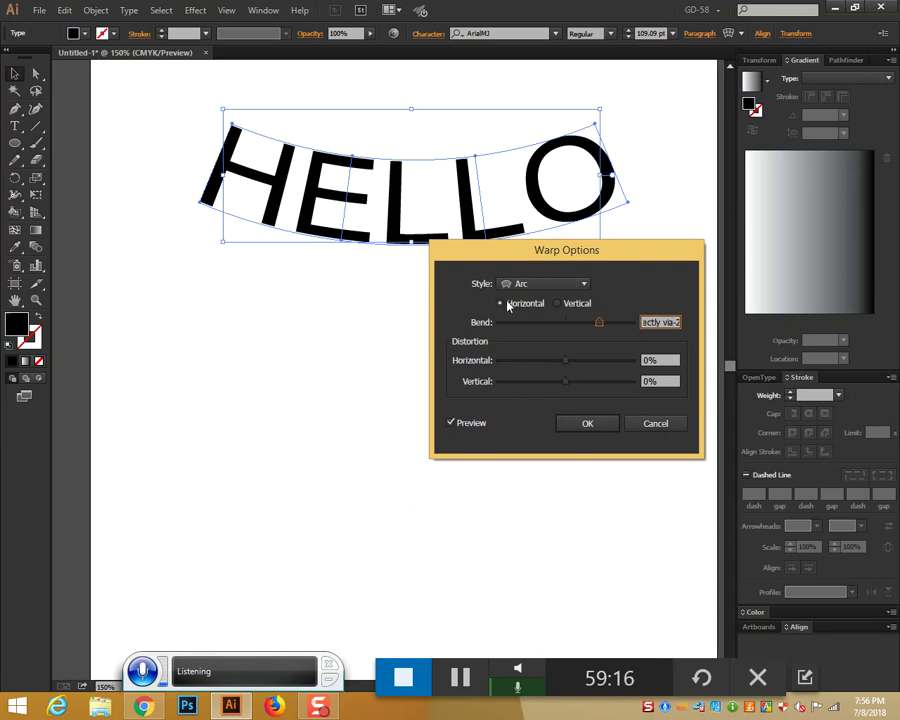
left_click_drag(565, 381, 583, 389)
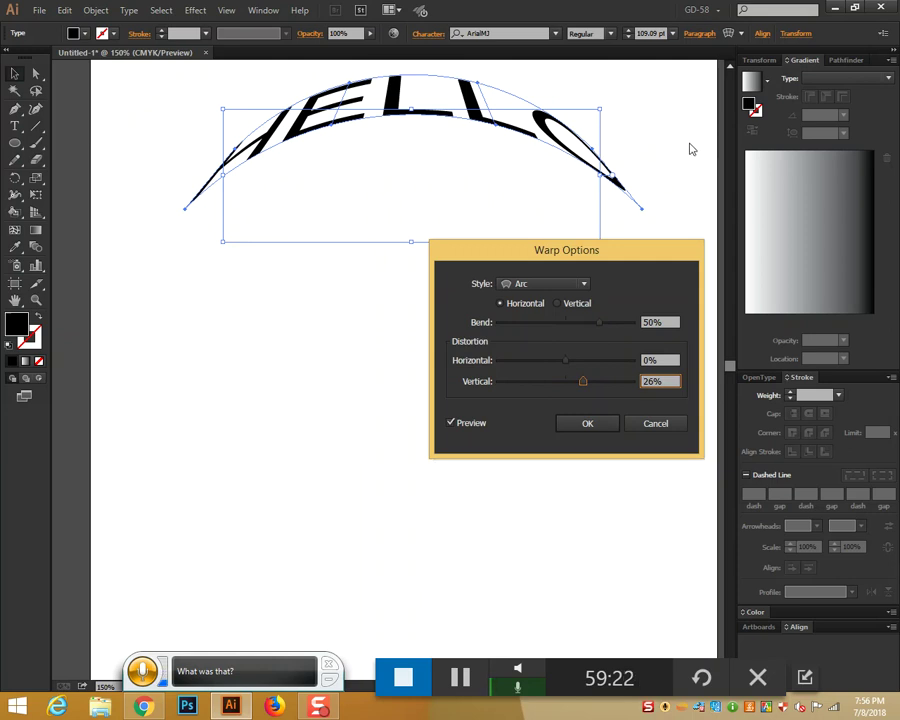
left_click(608, 427)
left_click(512, 429)
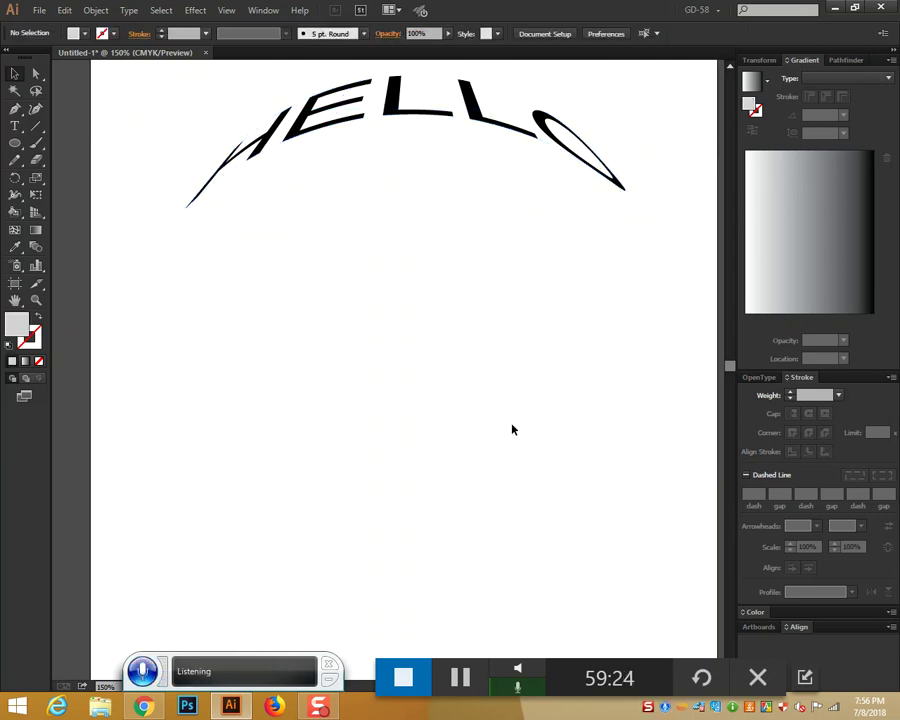
Step: Examine the context commands and arrange options available for the warped HELLO text
left_click(488, 123)
right_click(487, 117)
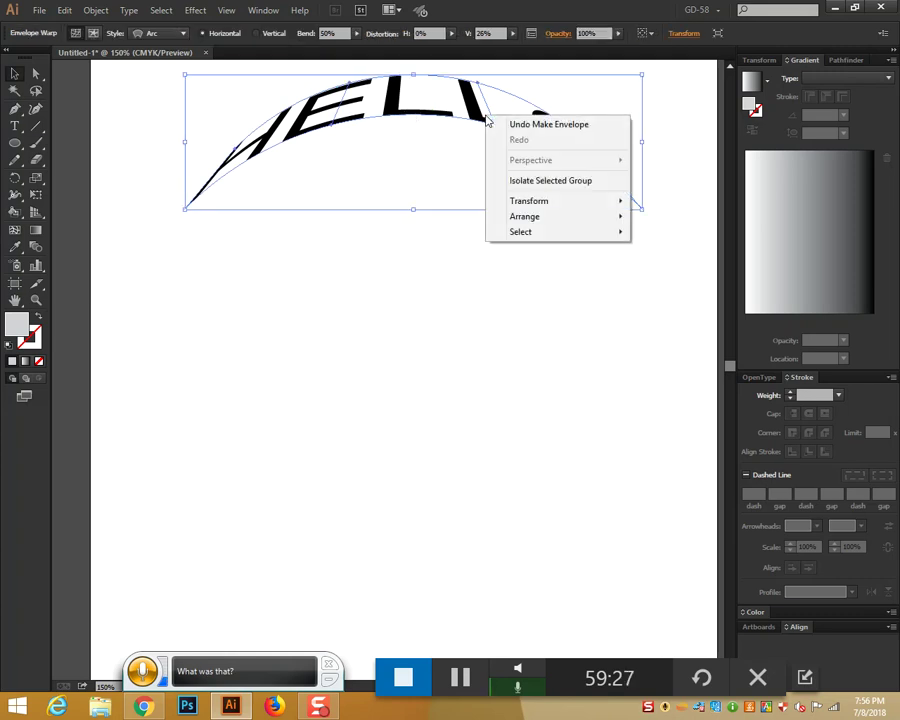
left_click(523, 317)
left_click(404, 117)
right_click(404, 116)
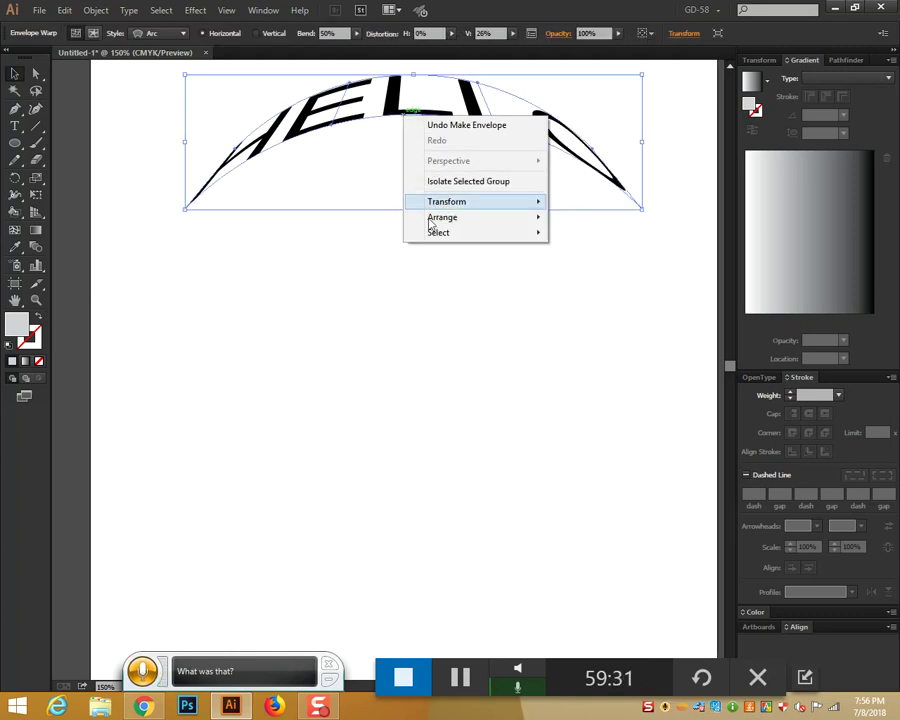
mouse_move(445, 219)
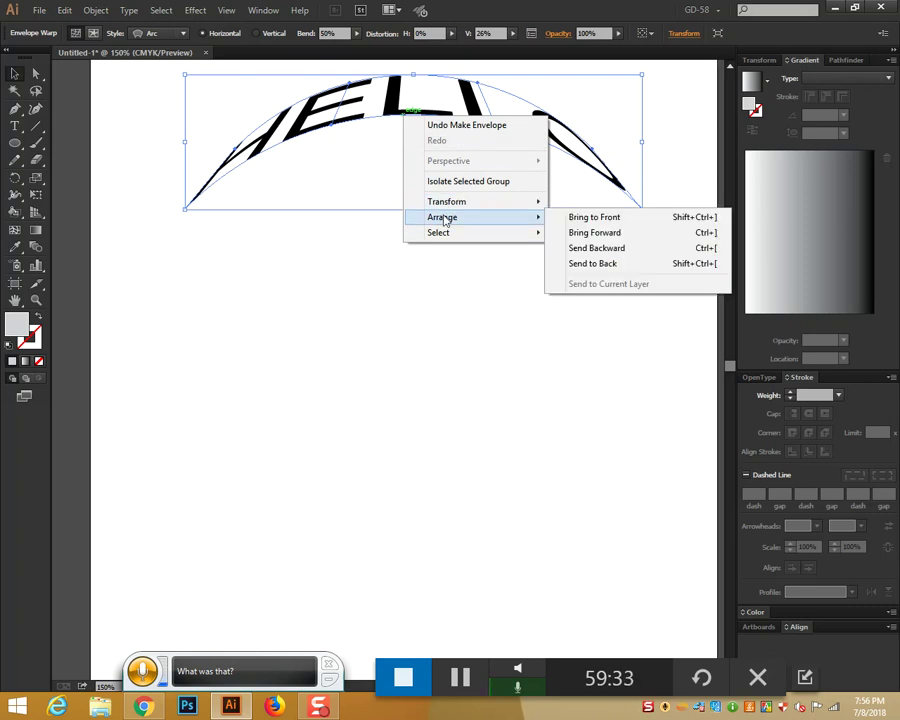
left_click(378, 247)
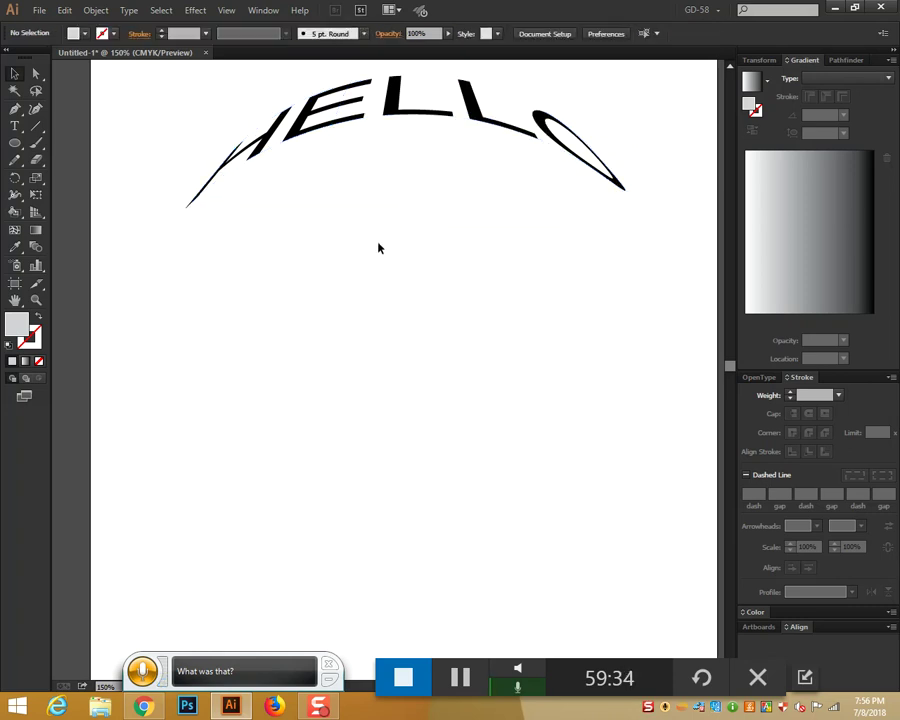
left_click(392, 116)
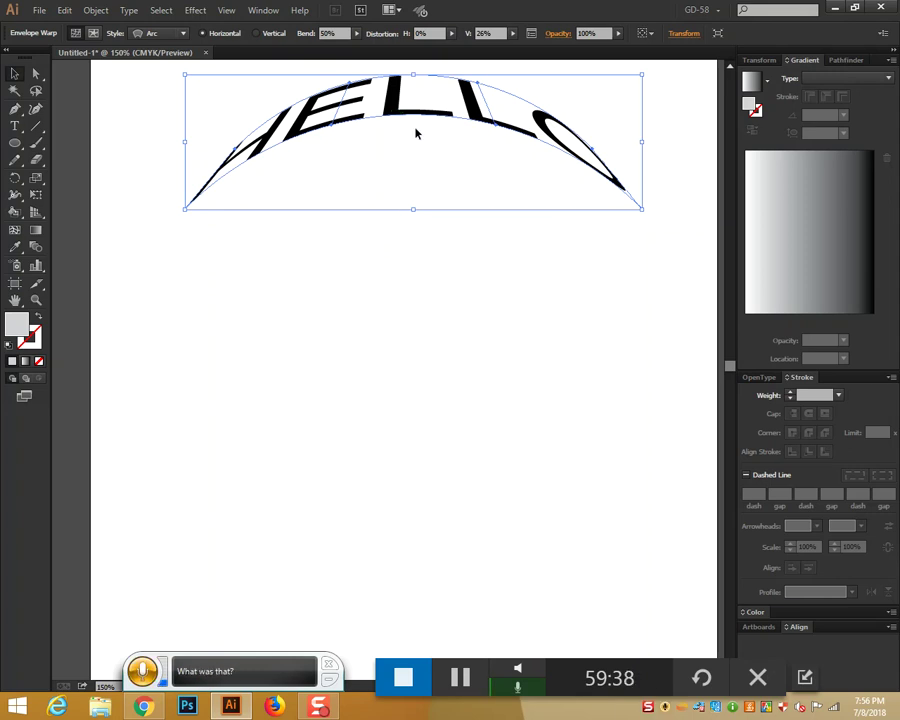
left_click(421, 305)
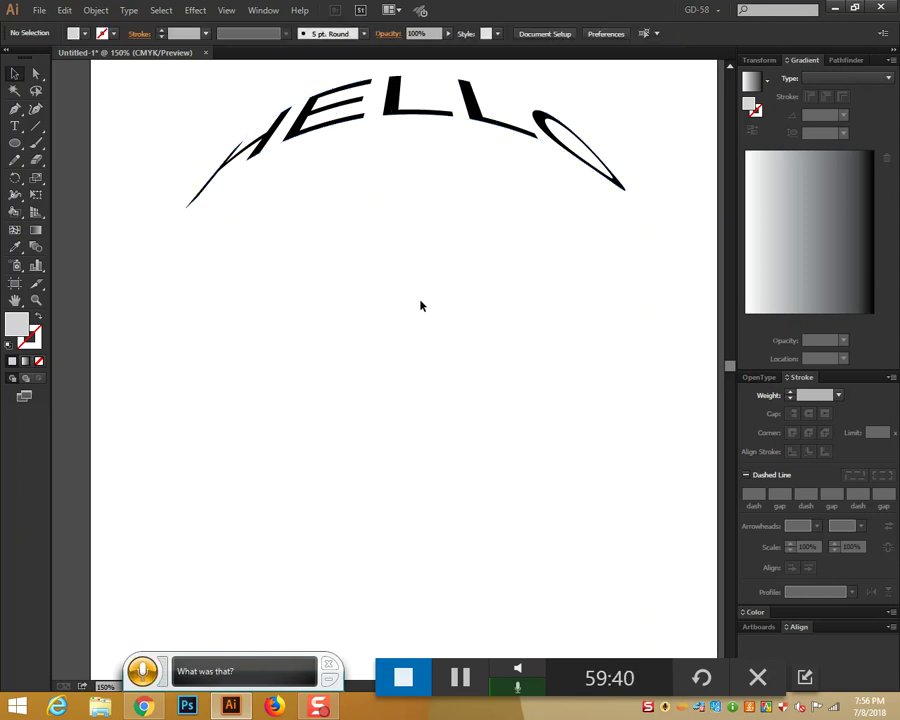